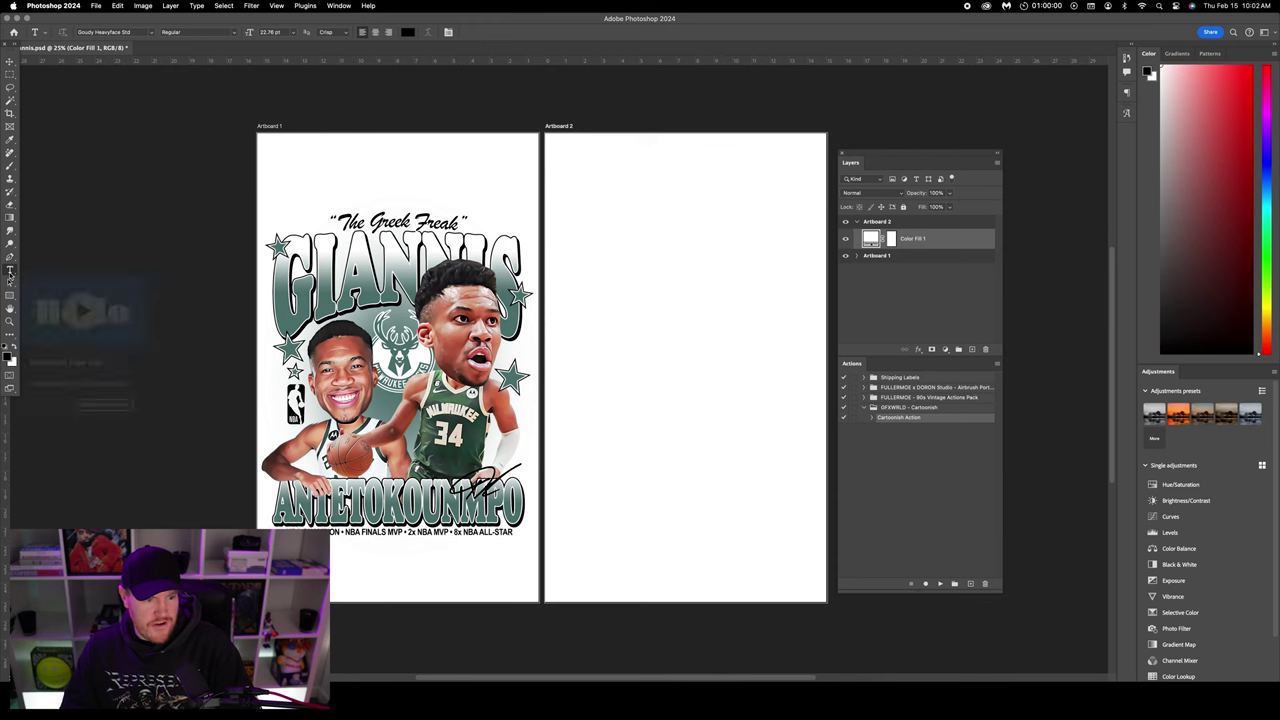
# - Add the text "GIANNIS" to the blank Artboard 2
pyautogui.click(584, 299)
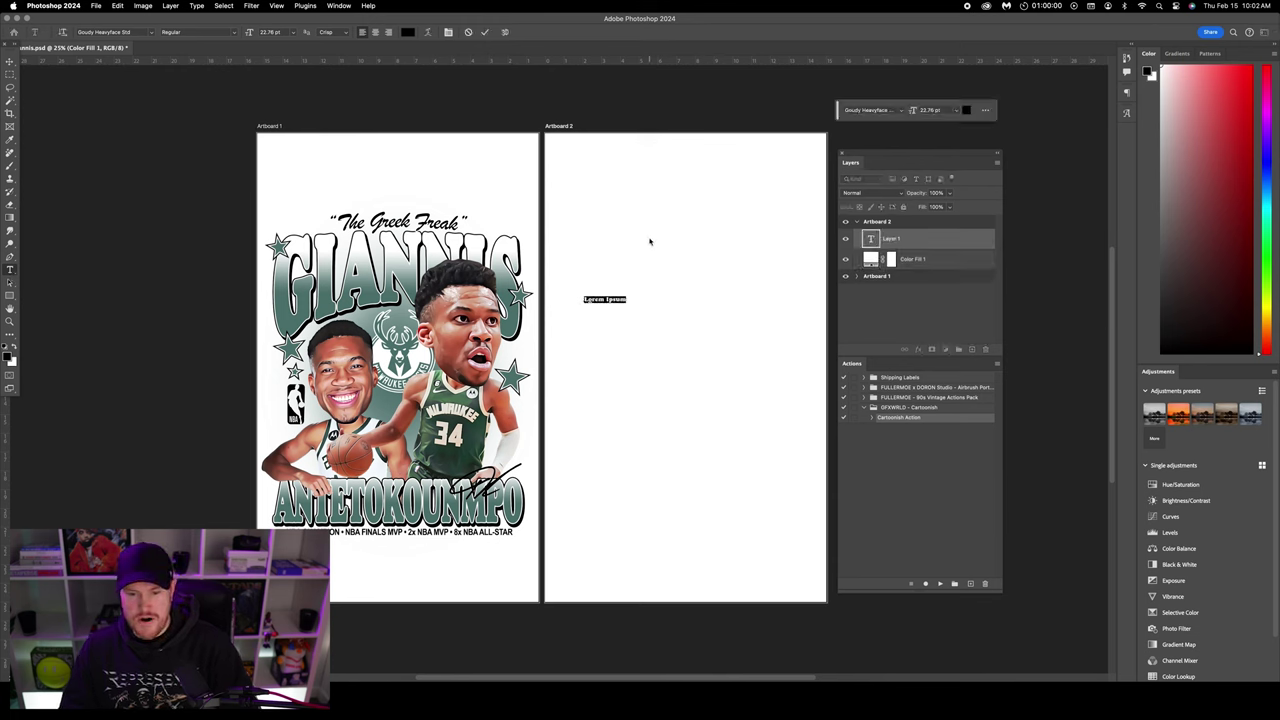
pyautogui.write('GIANNIS')
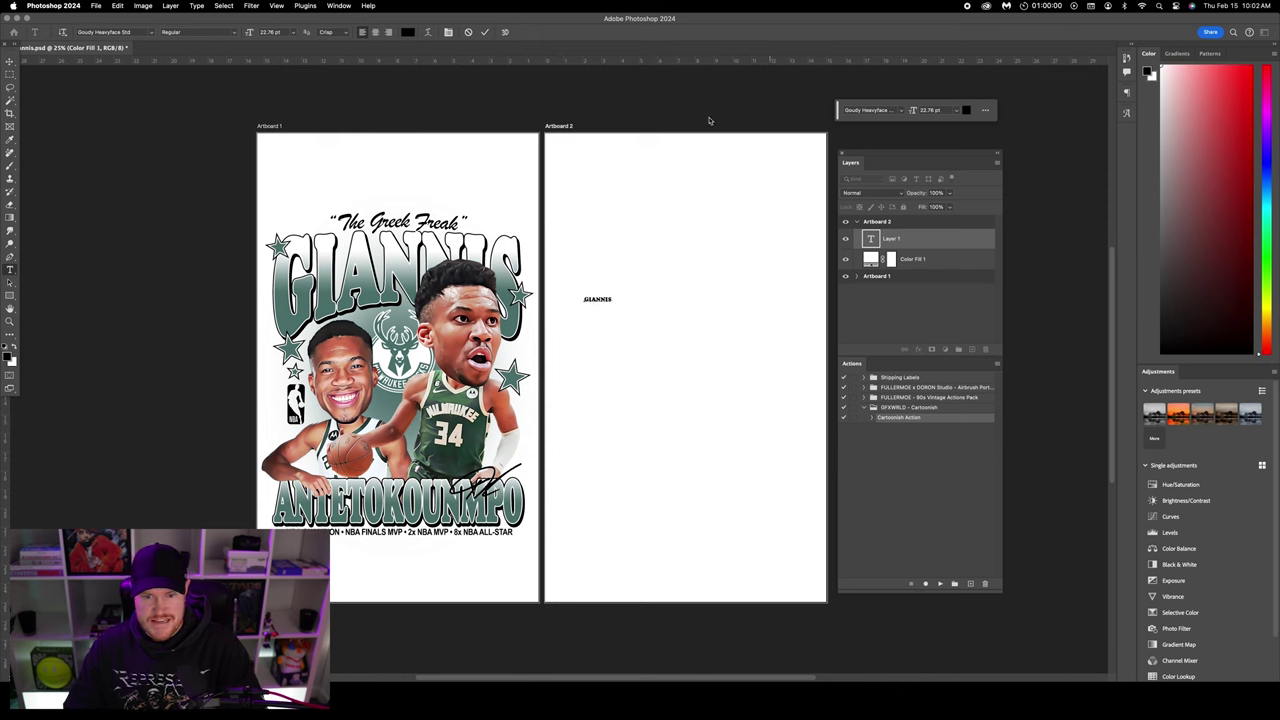
pyautogui.click(11, 62)
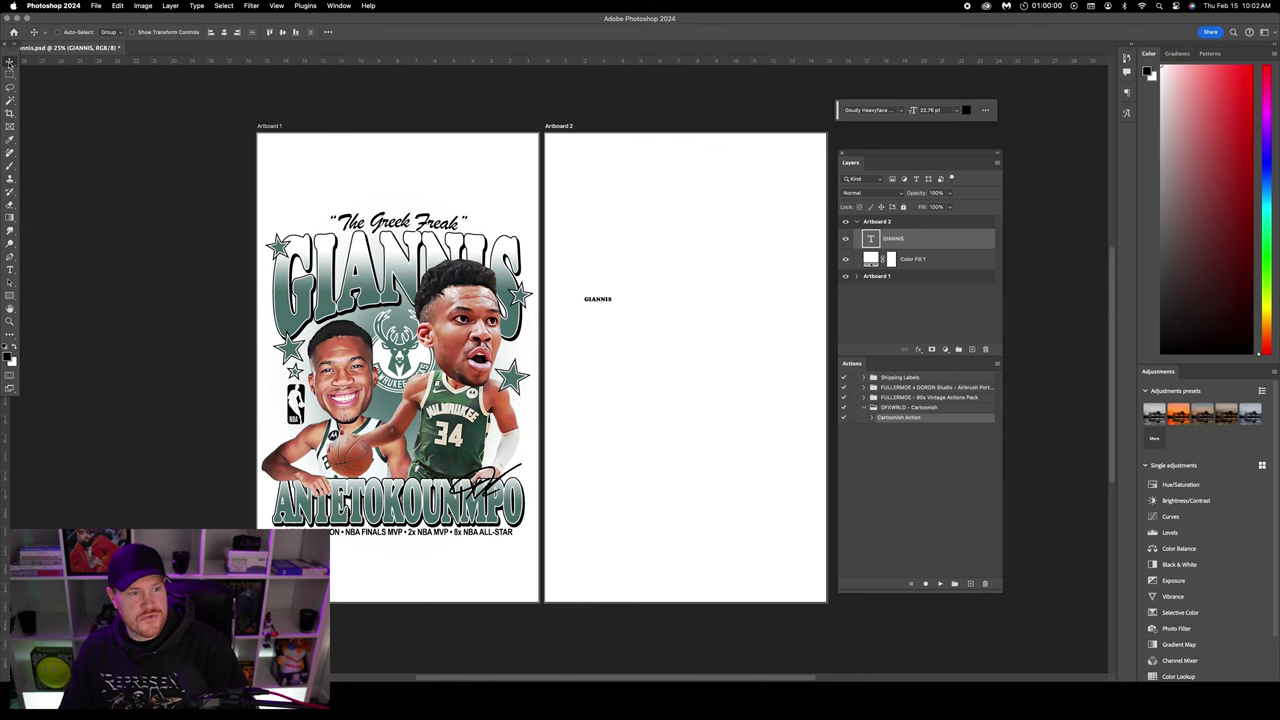
# - Show transform controls and scale the GIANNIS text to about 202 pt so it spans most of the artboard's width
pyautogui.click(132, 32)
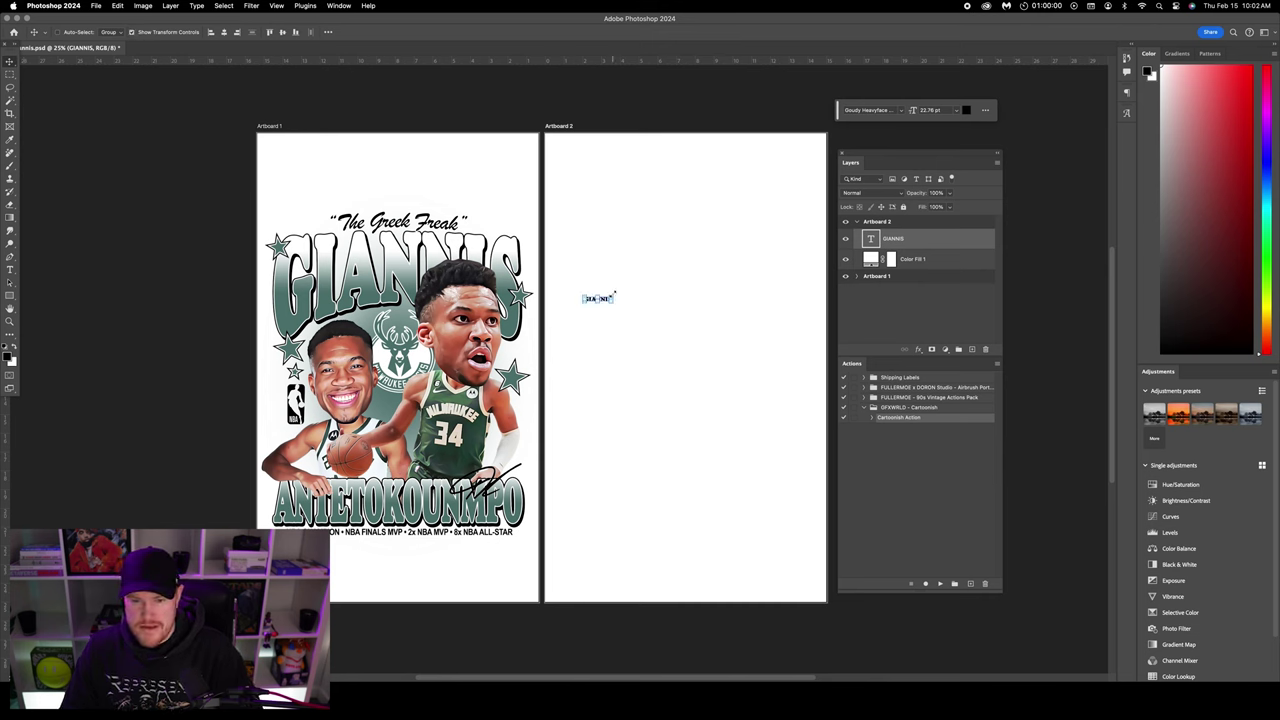
pyautogui.click(613, 295)
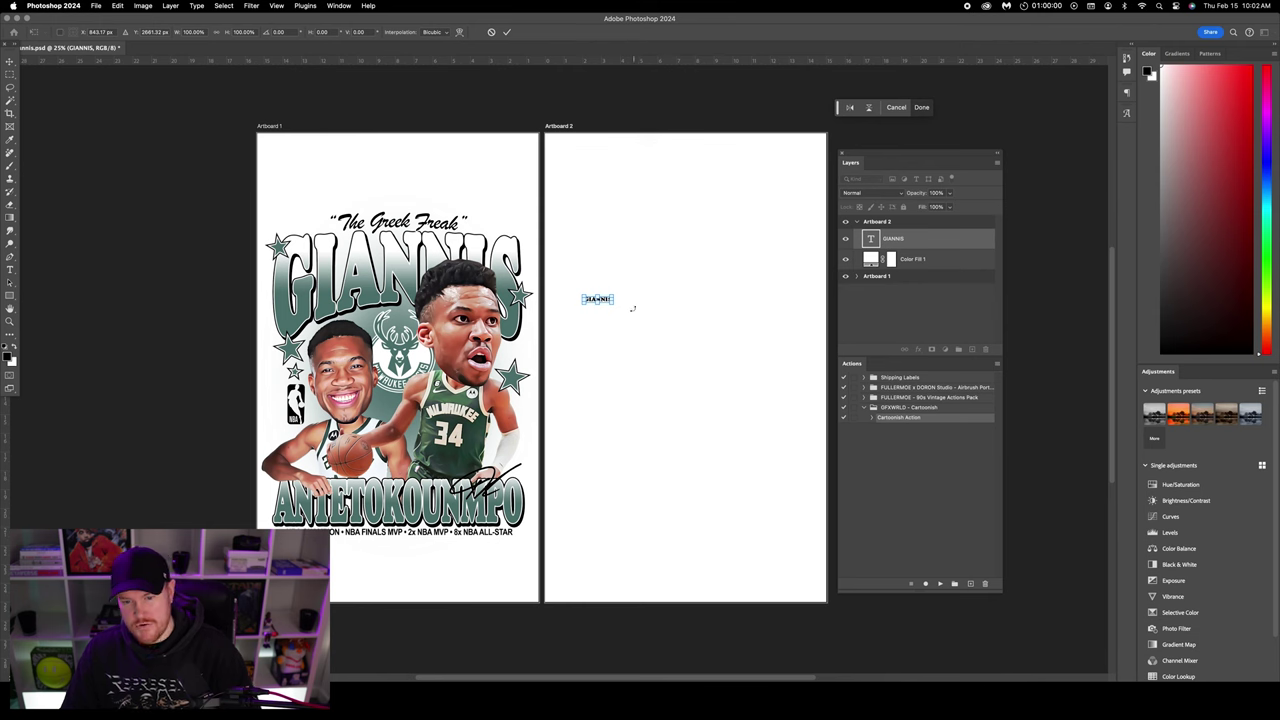
pyautogui.moveTo(613, 297); pyautogui.dragTo(811, 249)
pyautogui.moveTo(582, 249); pyautogui.dragTo(565, 246)
pyautogui.press('Return')
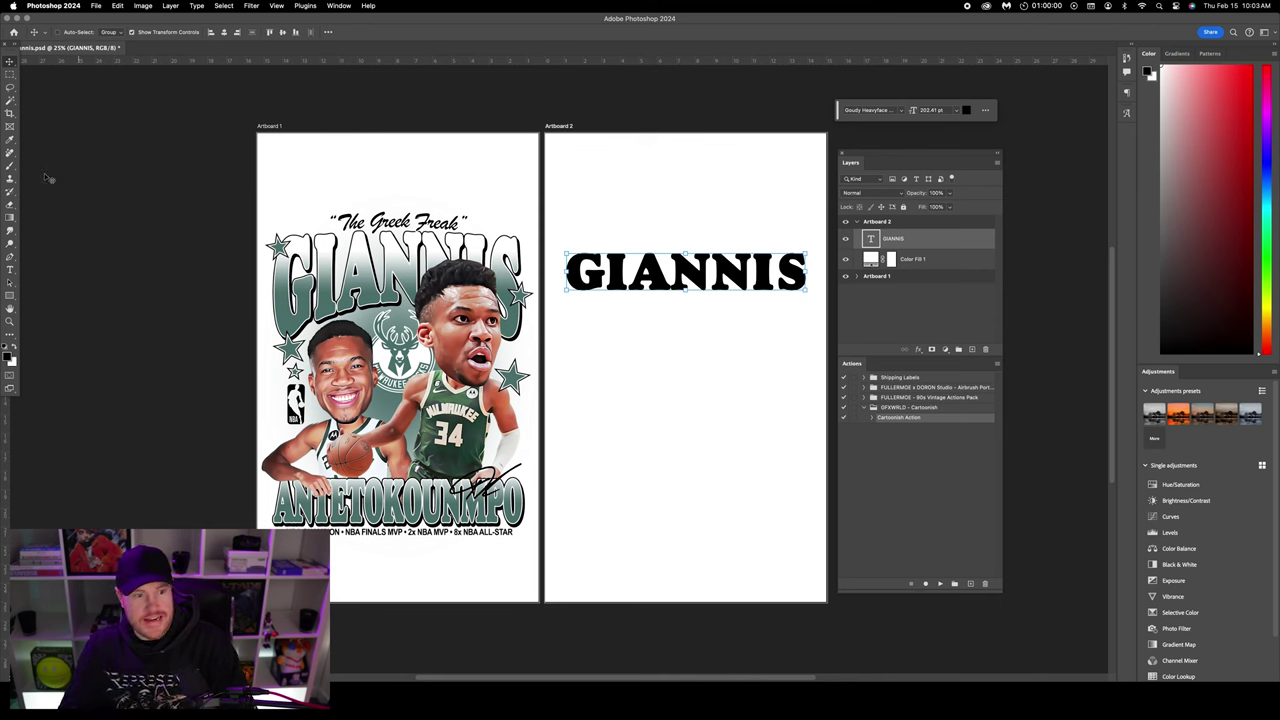
# - Sample the green of a star in the reference design and give the GIANNIS text a green-to-white gradient overlay
pyautogui.click(10, 140)
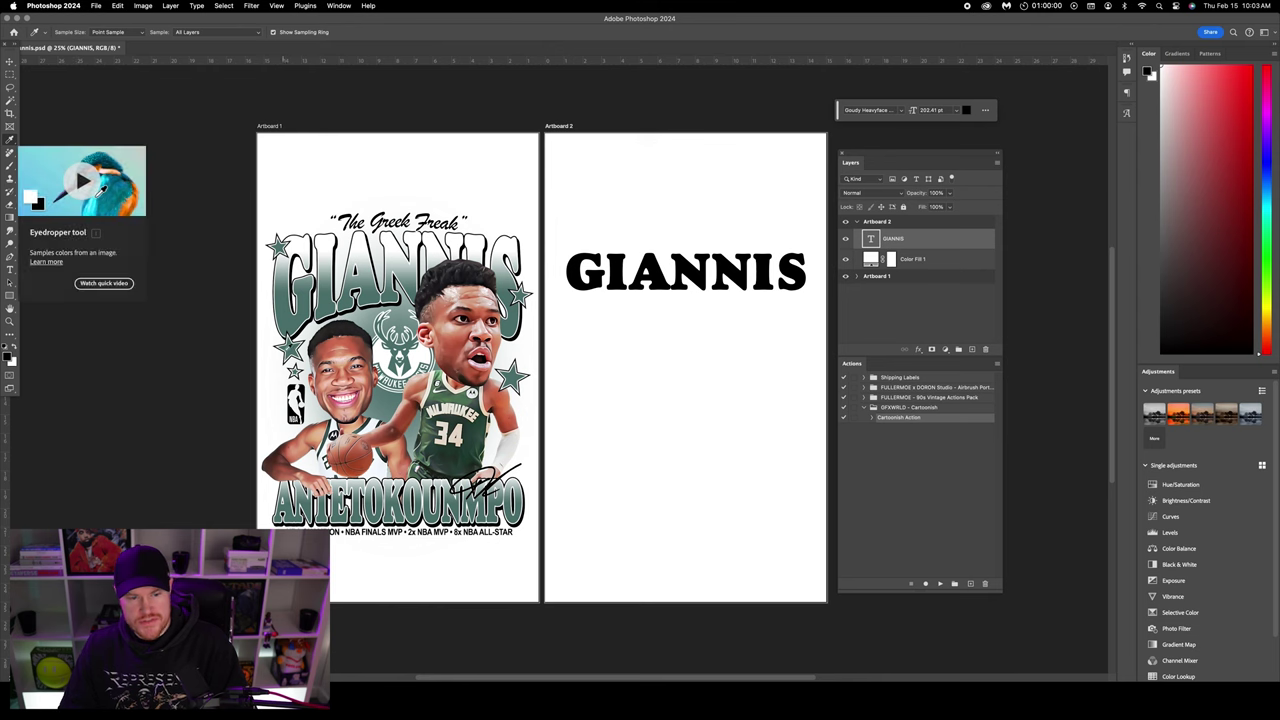
pyautogui.click(291, 346)
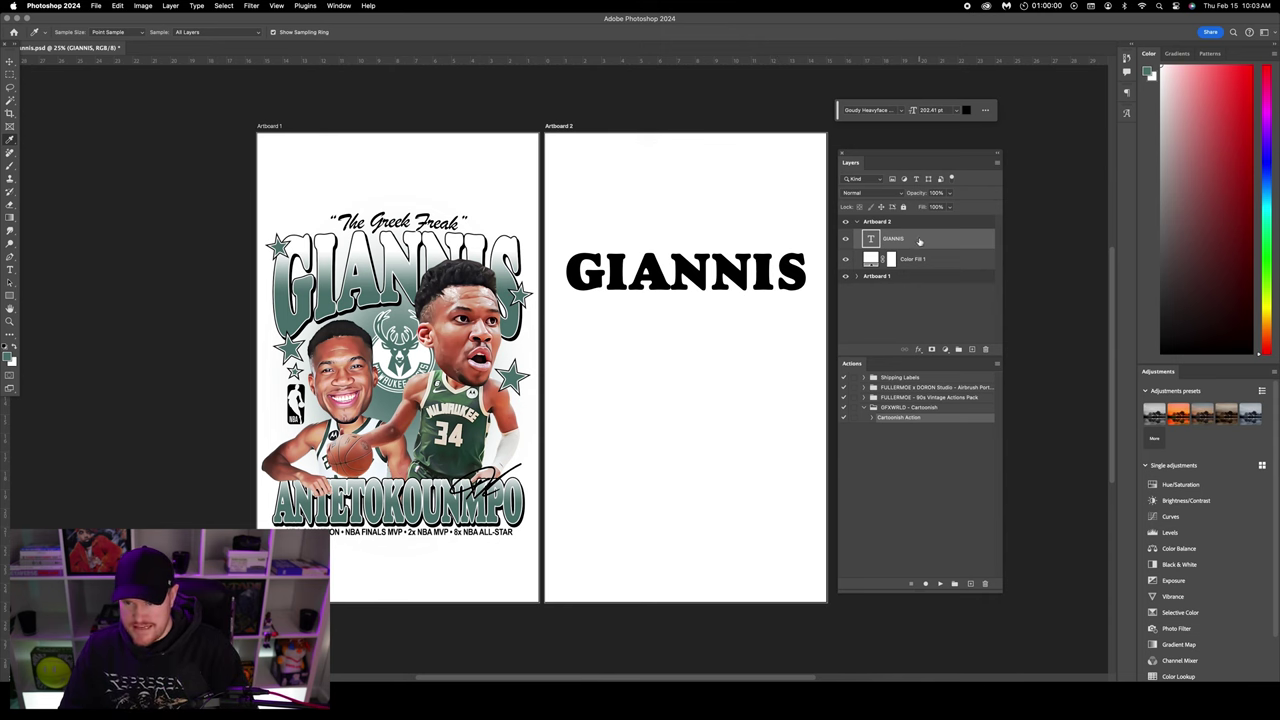
pyautogui.doubleClick(919, 241)
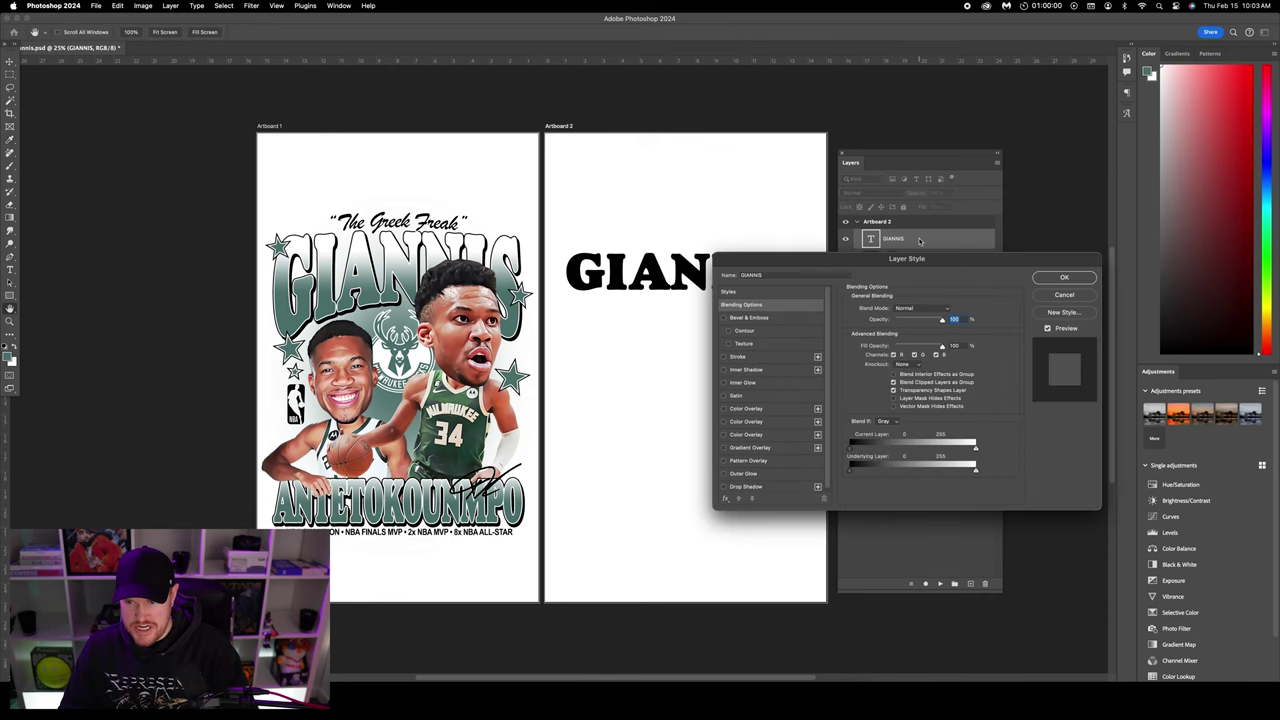
pyautogui.click(768, 448)
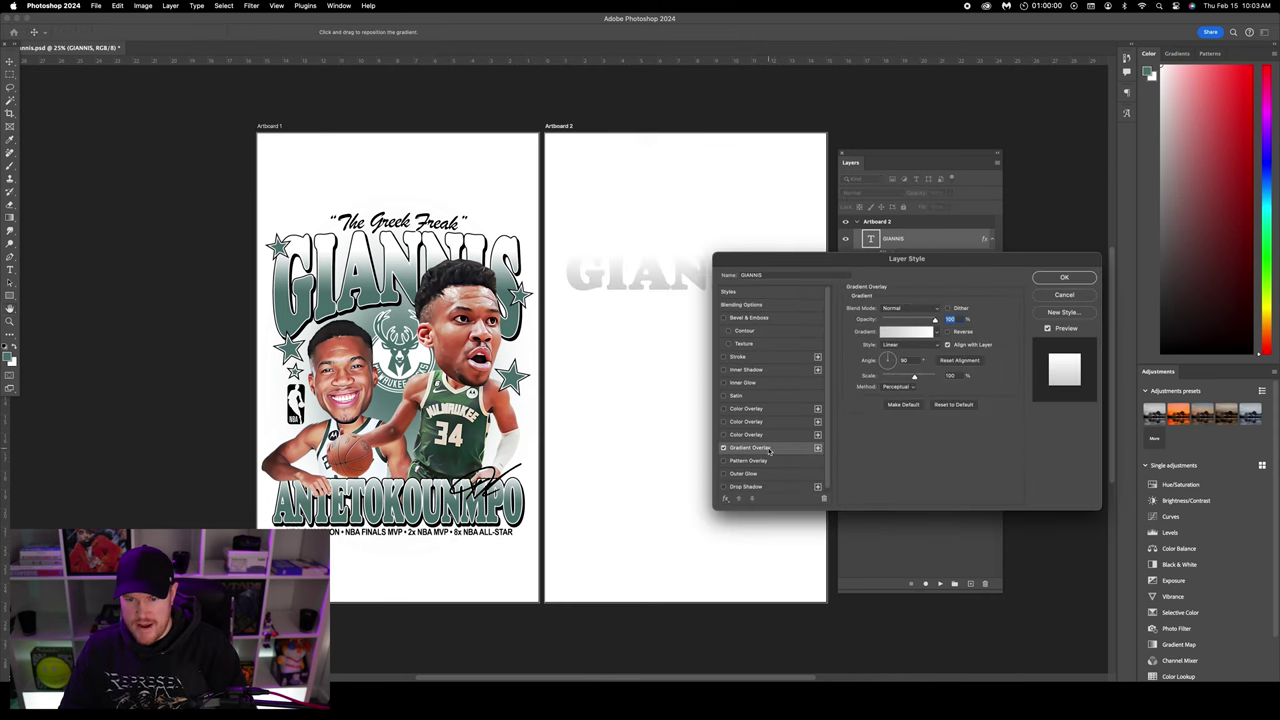
pyautogui.click(939, 355)
pyautogui.click(869, 389)
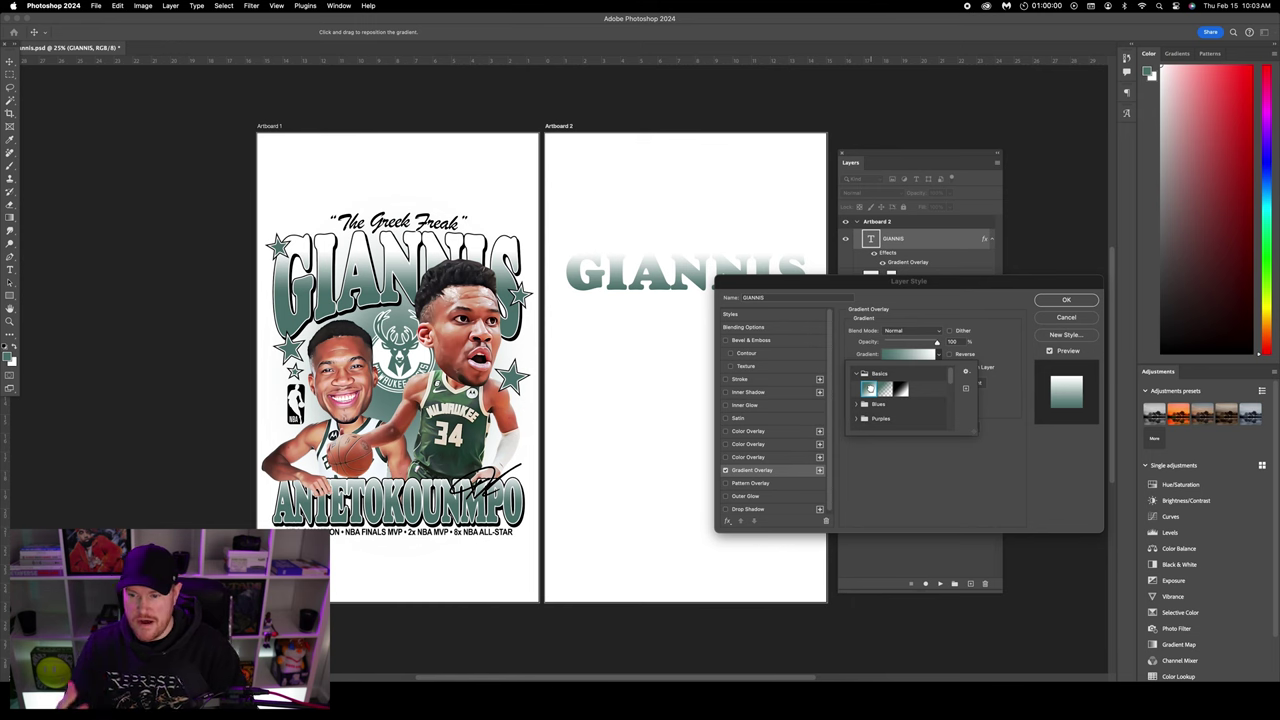
pyautogui.click(1001, 330)
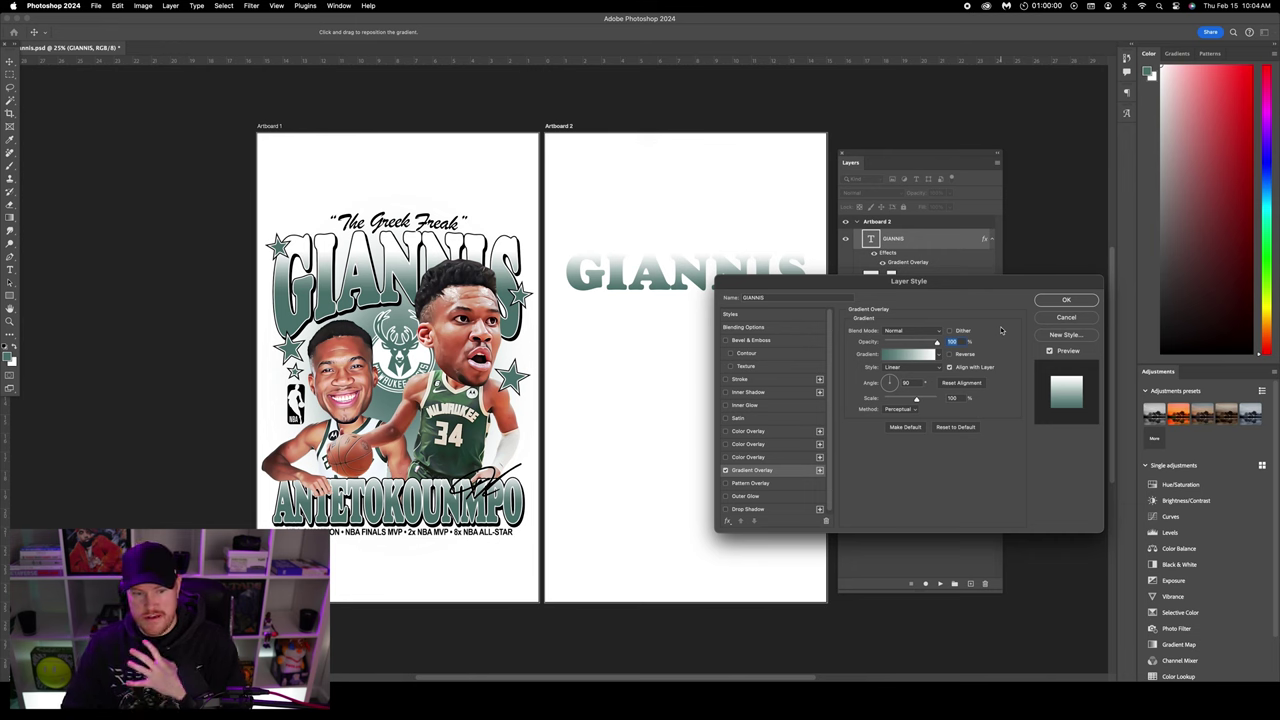
# - Add a white outside stroke of 15 px to the GIANNIS text
pyautogui.click(762, 381)
pyautogui.click(892, 341)
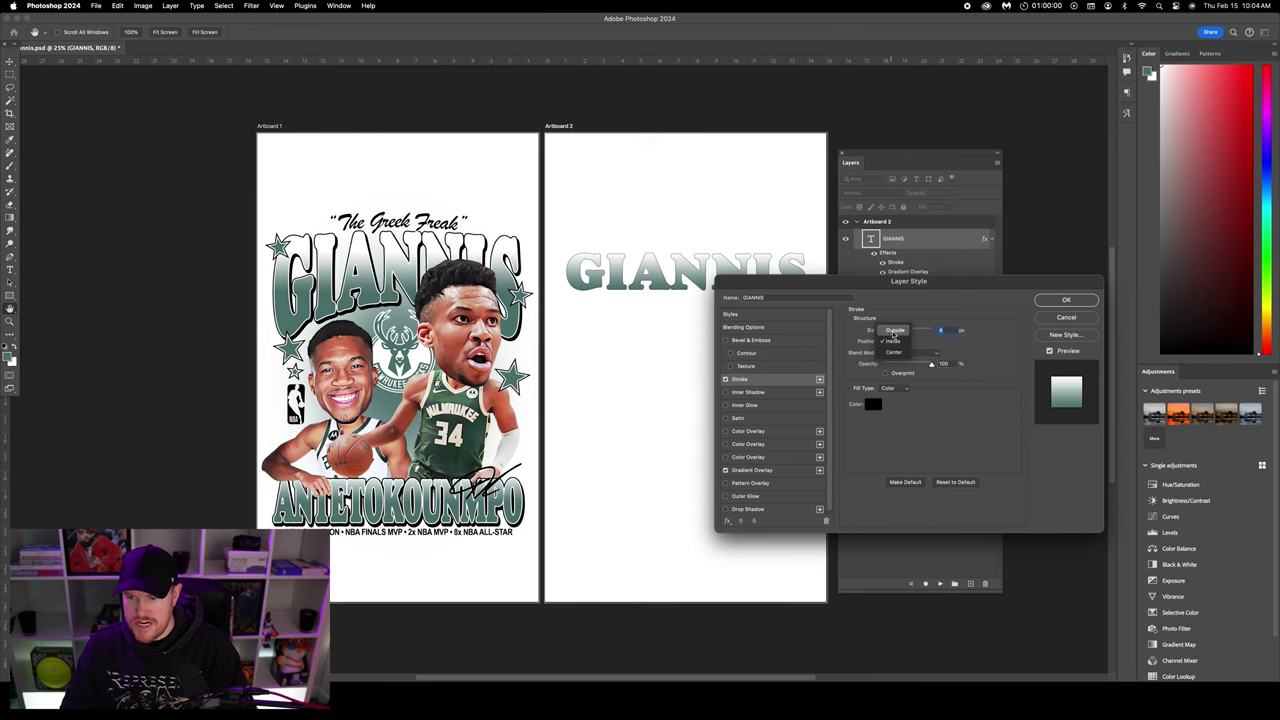
pyautogui.click(893, 330)
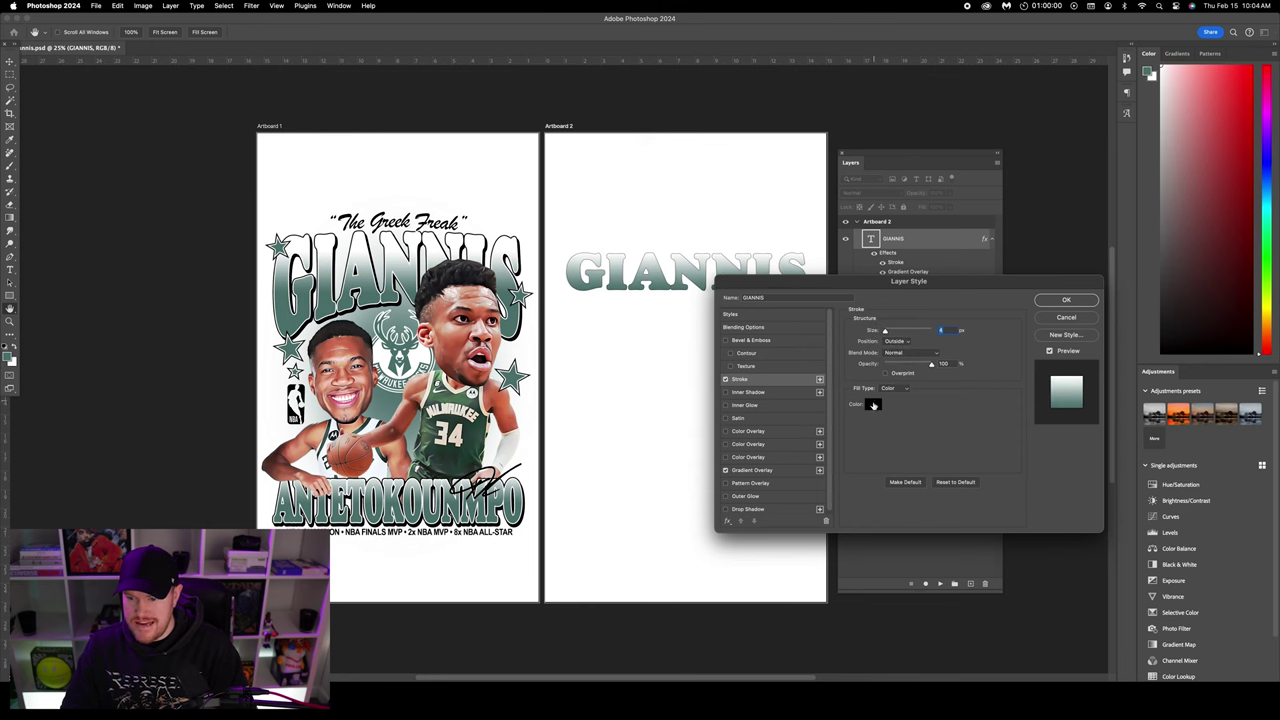
pyautogui.click(874, 403)
pyautogui.click(634, 443)
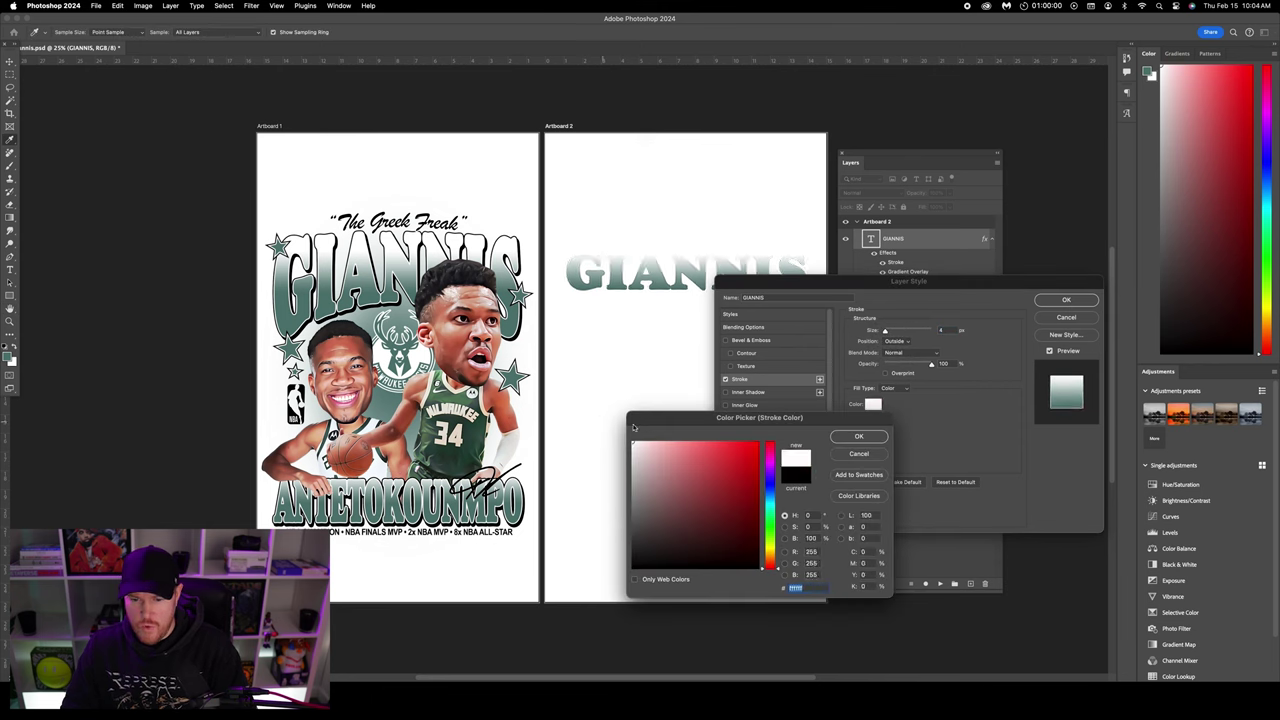
pyautogui.click(858, 437)
pyautogui.moveTo(884, 331); pyautogui.dragTo(890, 331)
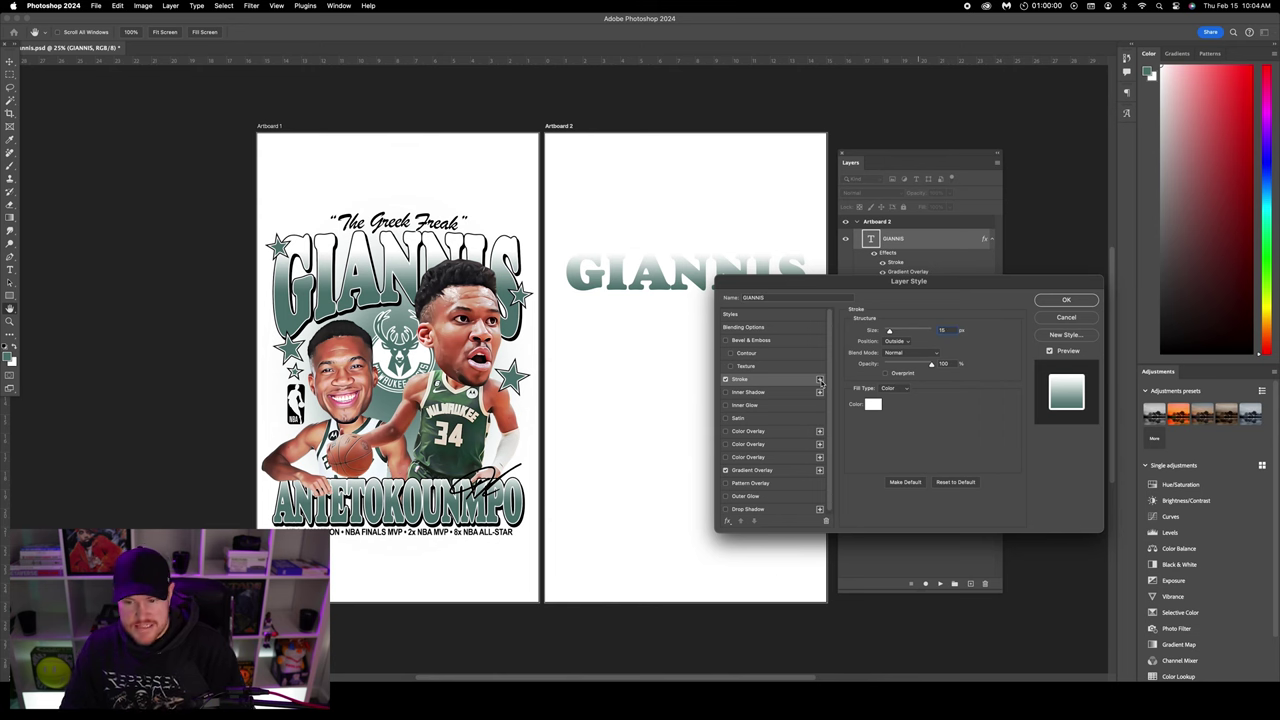
# - Add a second outside stroke in black (000000), larger than the white one, around the GIANNIS text
pyautogui.click(820, 381)
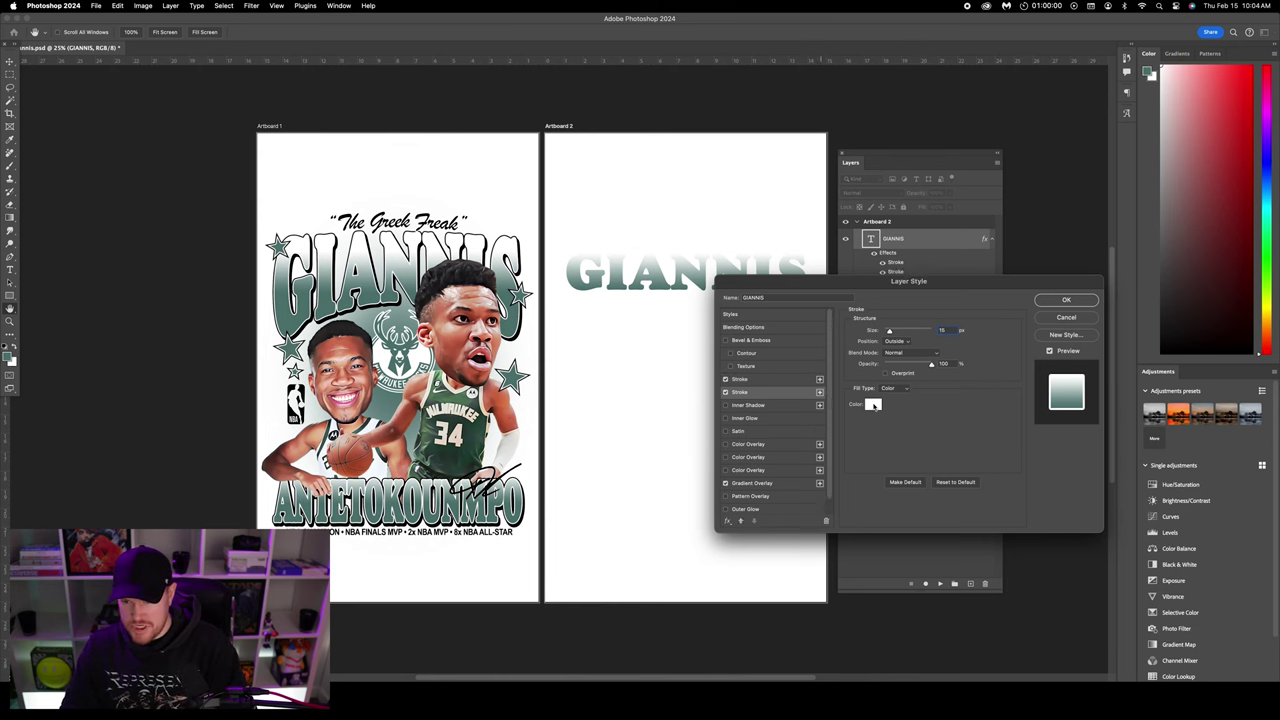
pyautogui.click(874, 404)
pyautogui.write('000000')
pyautogui.click(858, 436)
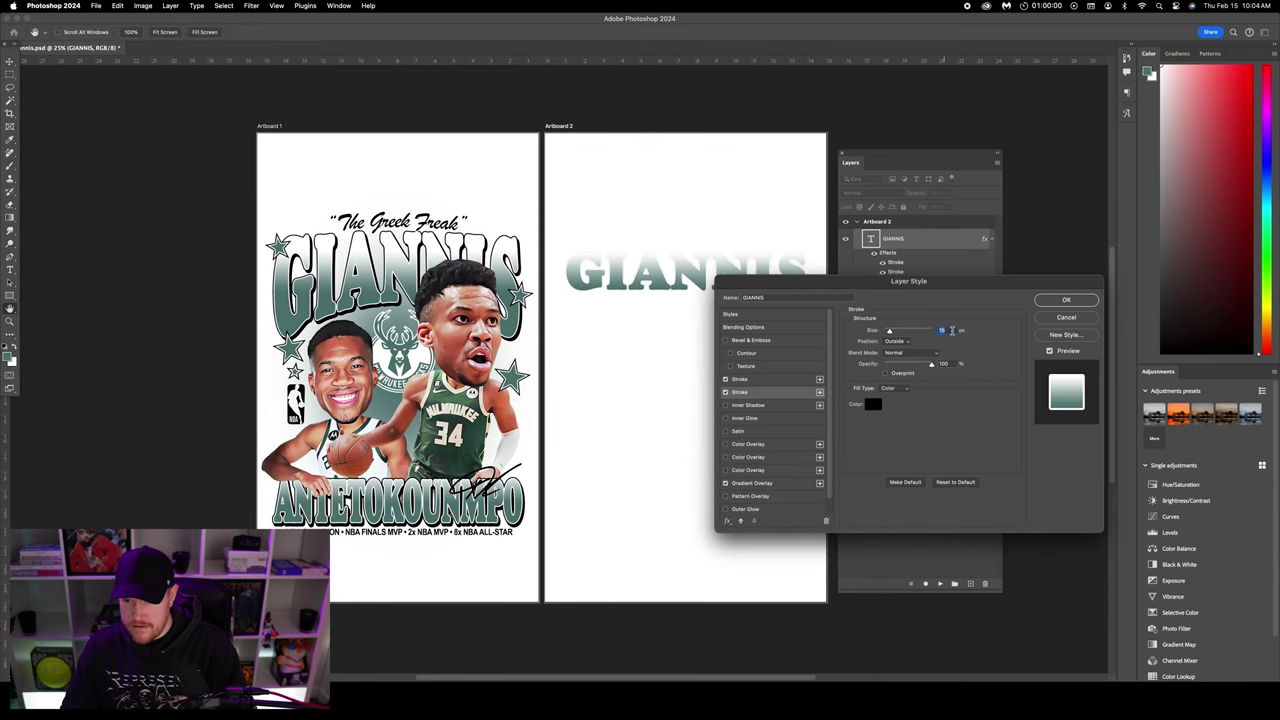
pyautogui.moveTo(888, 330); pyautogui.dragTo(892, 330)
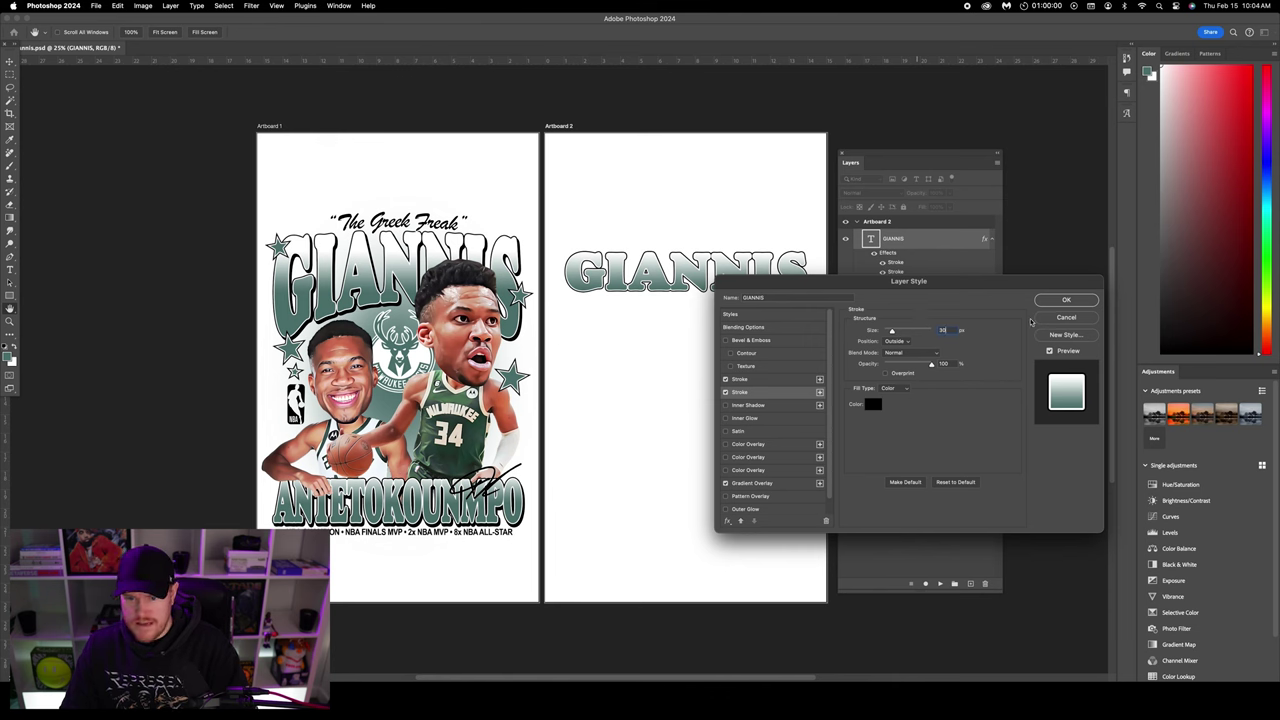
# - Try a gradient overlay scale of 150%, return it to 100%, and apply the layer style
pyautogui.click(767, 486)
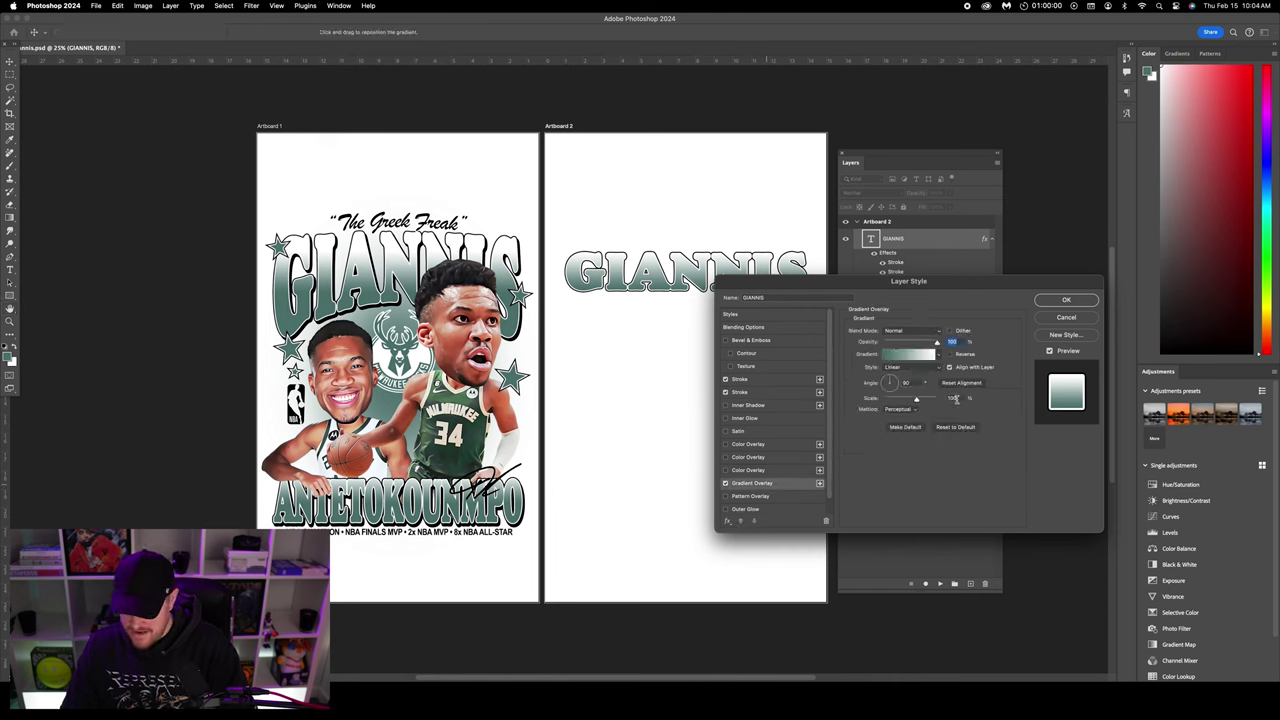
pyautogui.doubleClick(953, 397)
pyautogui.write('150')
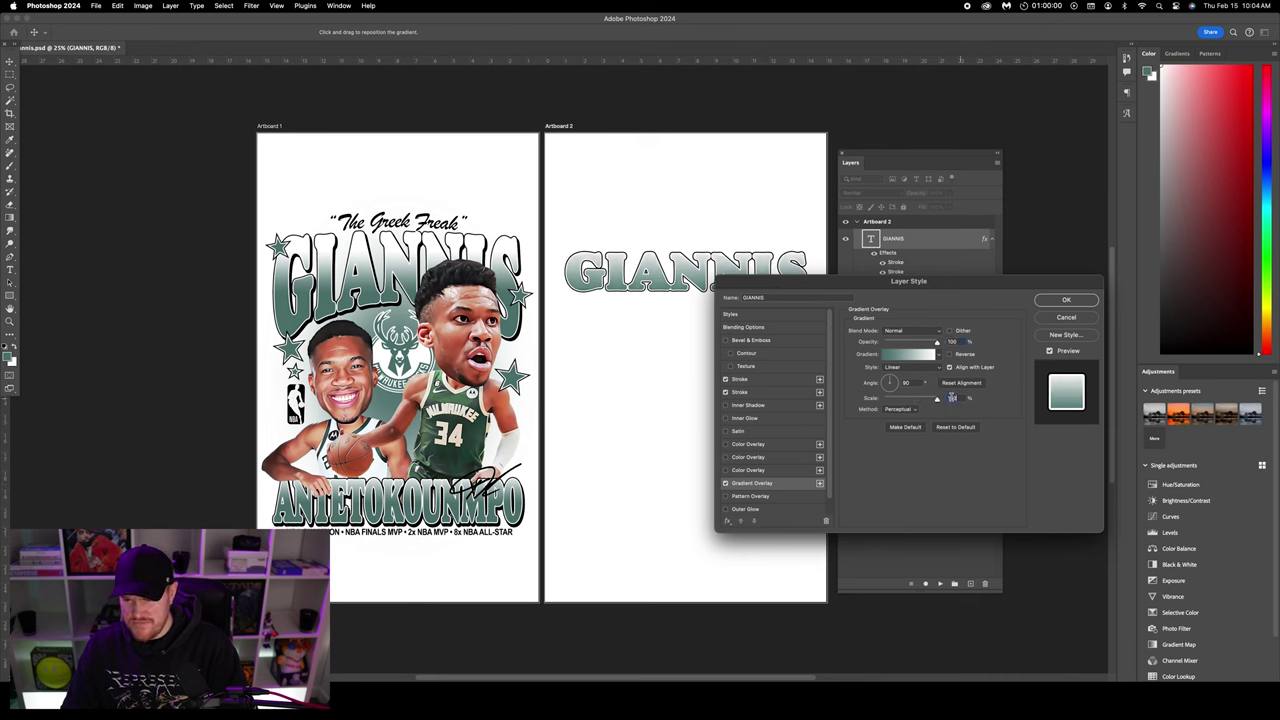
pyautogui.write('100')
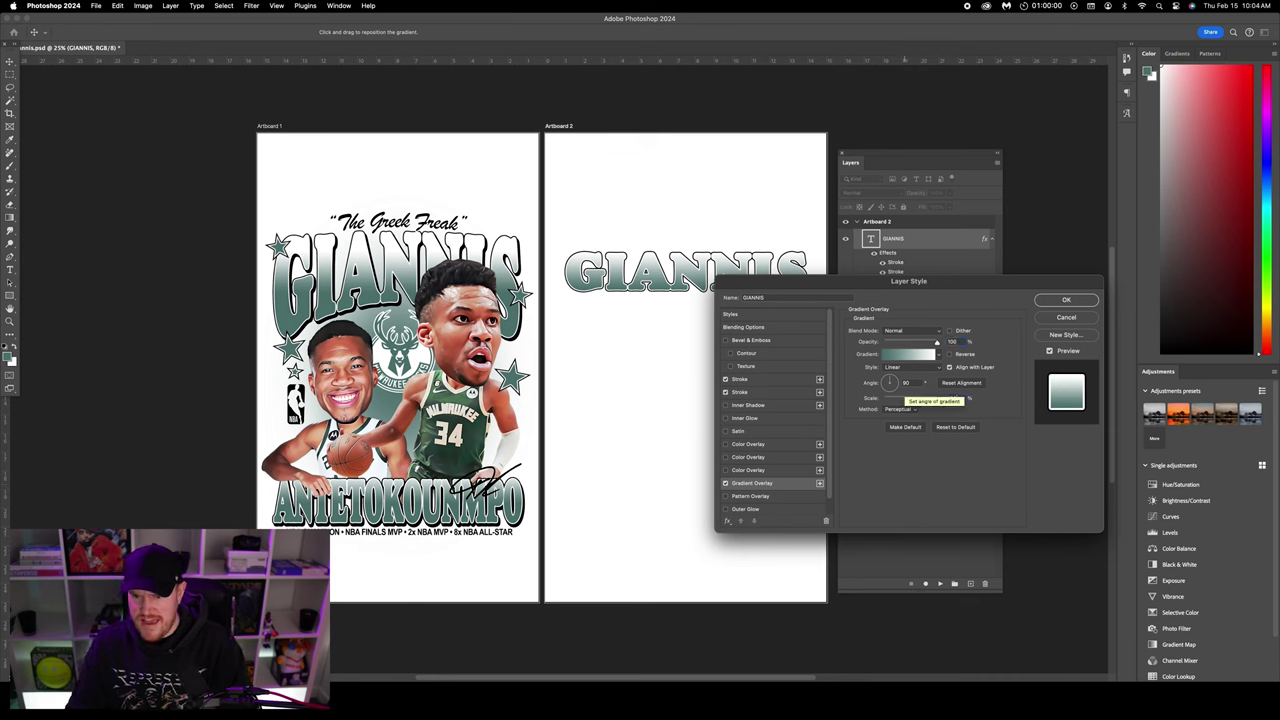
pyautogui.click(1062, 300)
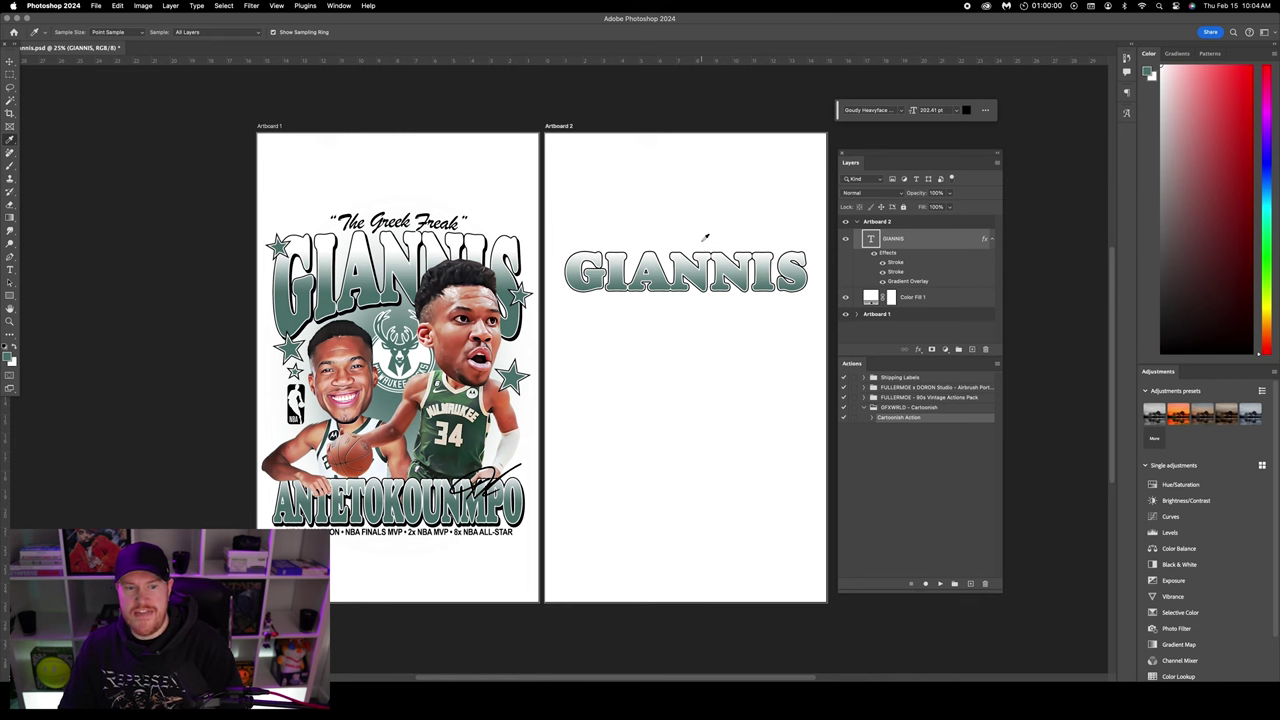
# - Warp the GIANNIS text with the Arc Lower style and a horizontal bend of -30%
pyautogui.click(10, 269)
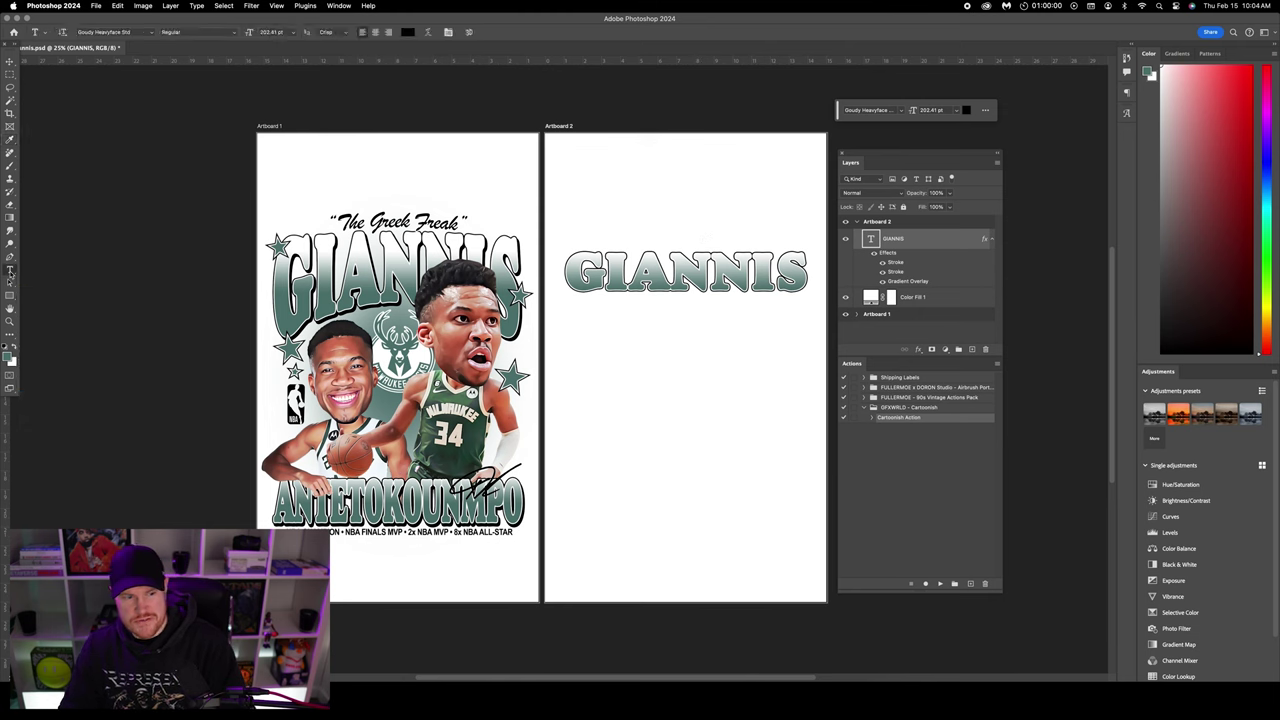
pyautogui.click(428, 35)
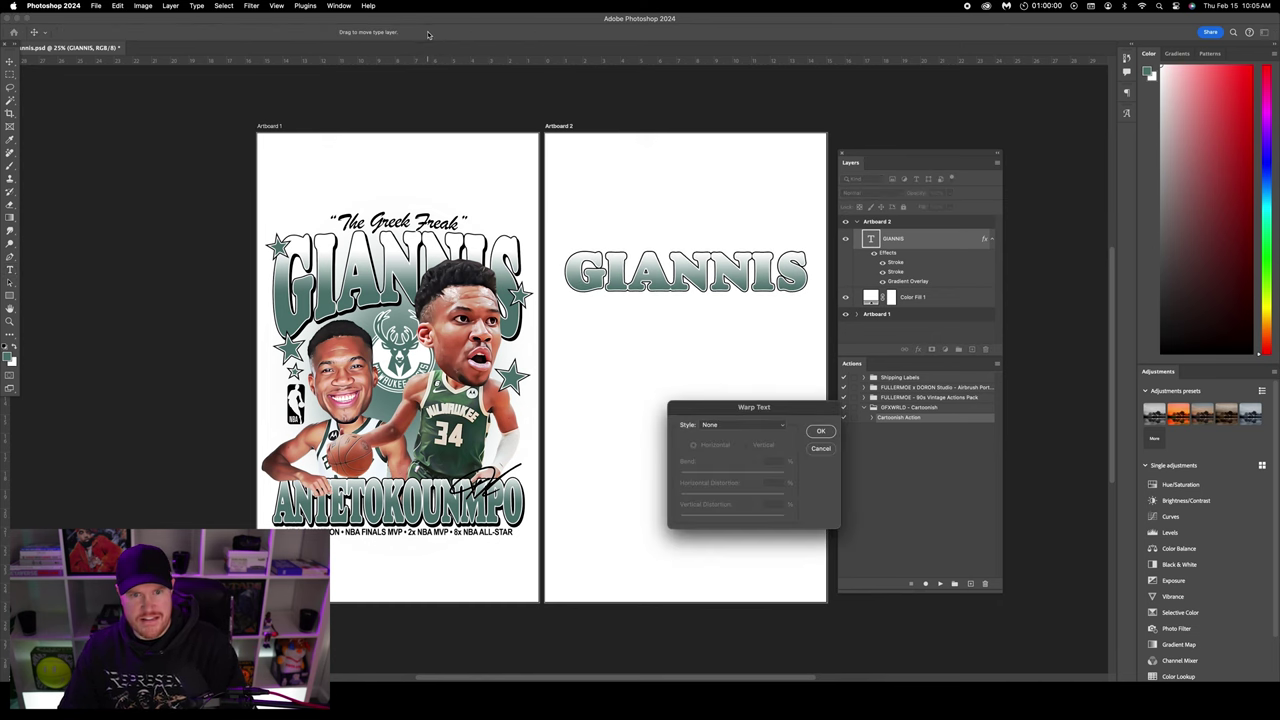
pyautogui.moveTo(722, 407); pyautogui.dragTo(648, 328)
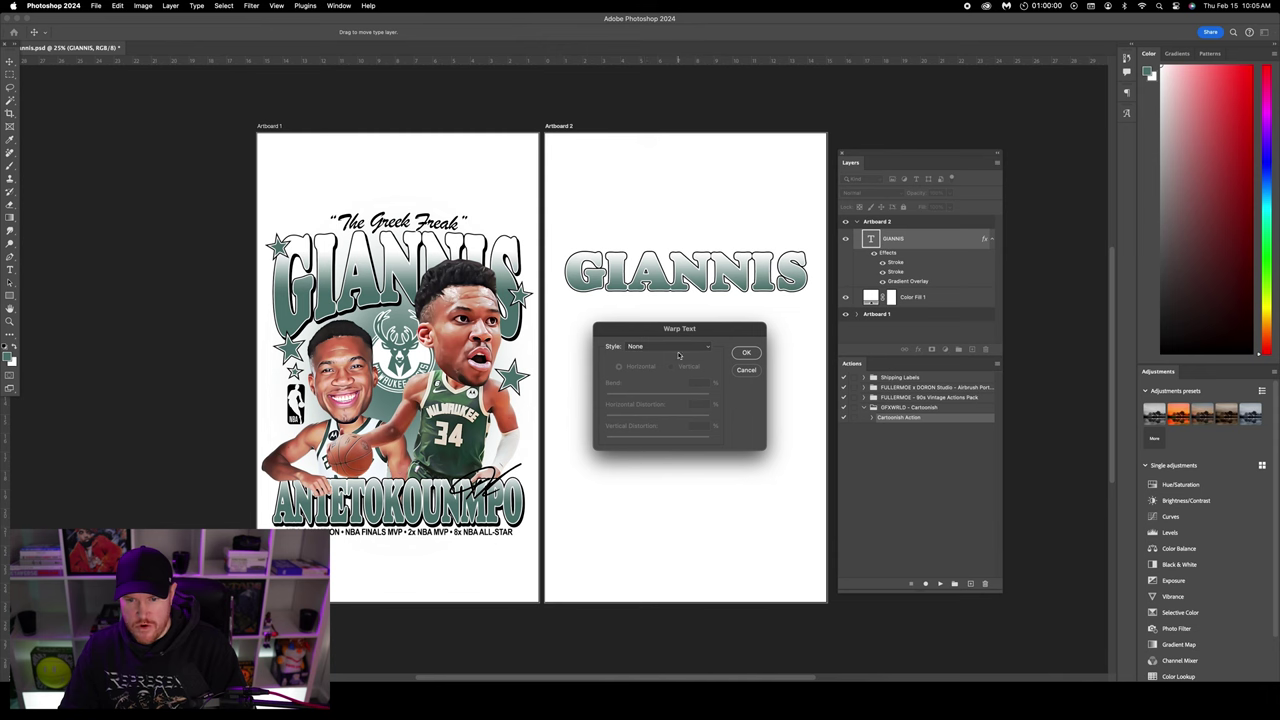
pyautogui.click(677, 350)
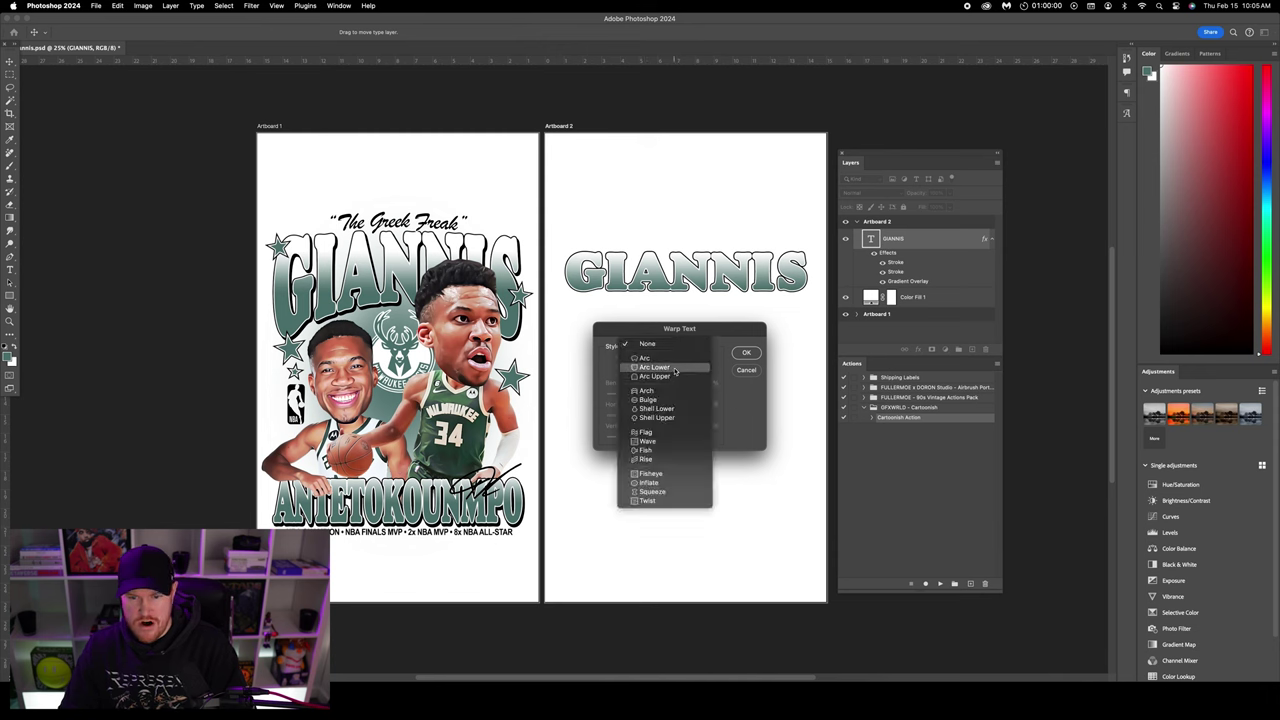
pyautogui.click(675, 368)
pyautogui.doubleClick(693, 381)
pyautogui.write('-50')
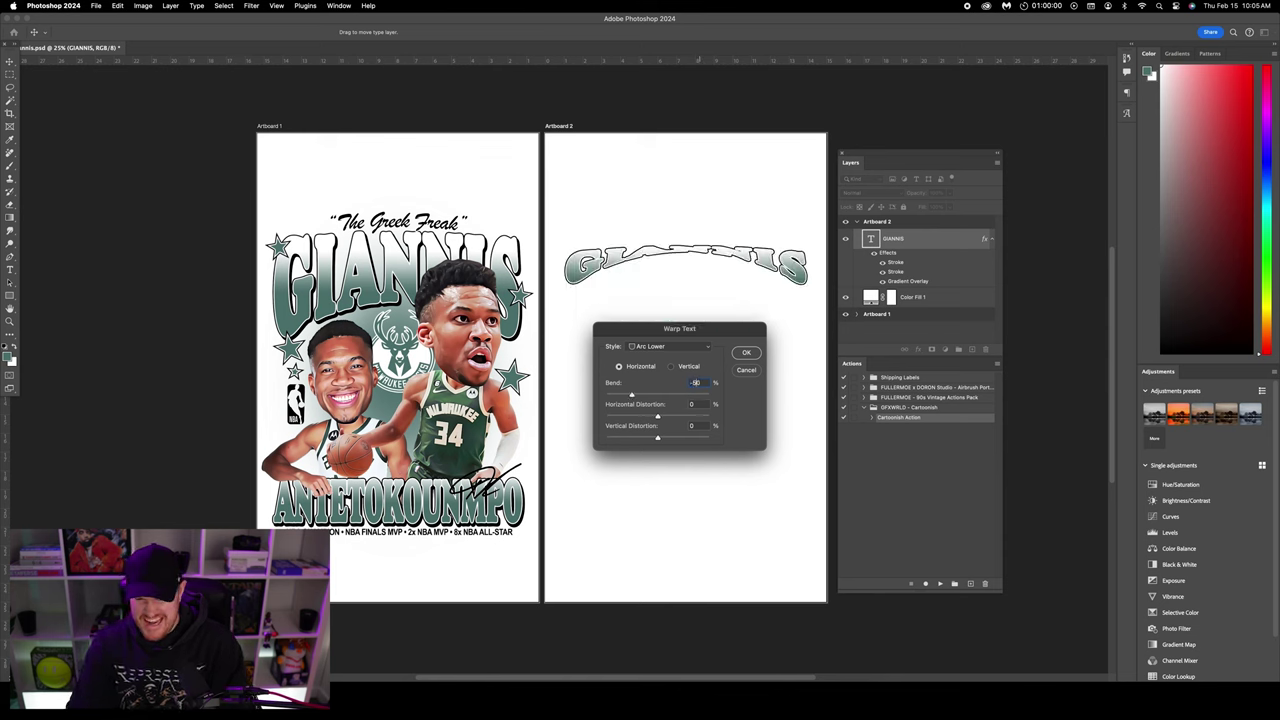
pyautogui.hotkey('shift', 'Up')
pyautogui.hotkey('shift', 'Up')
pyautogui.hotkey('shift', 'Up')
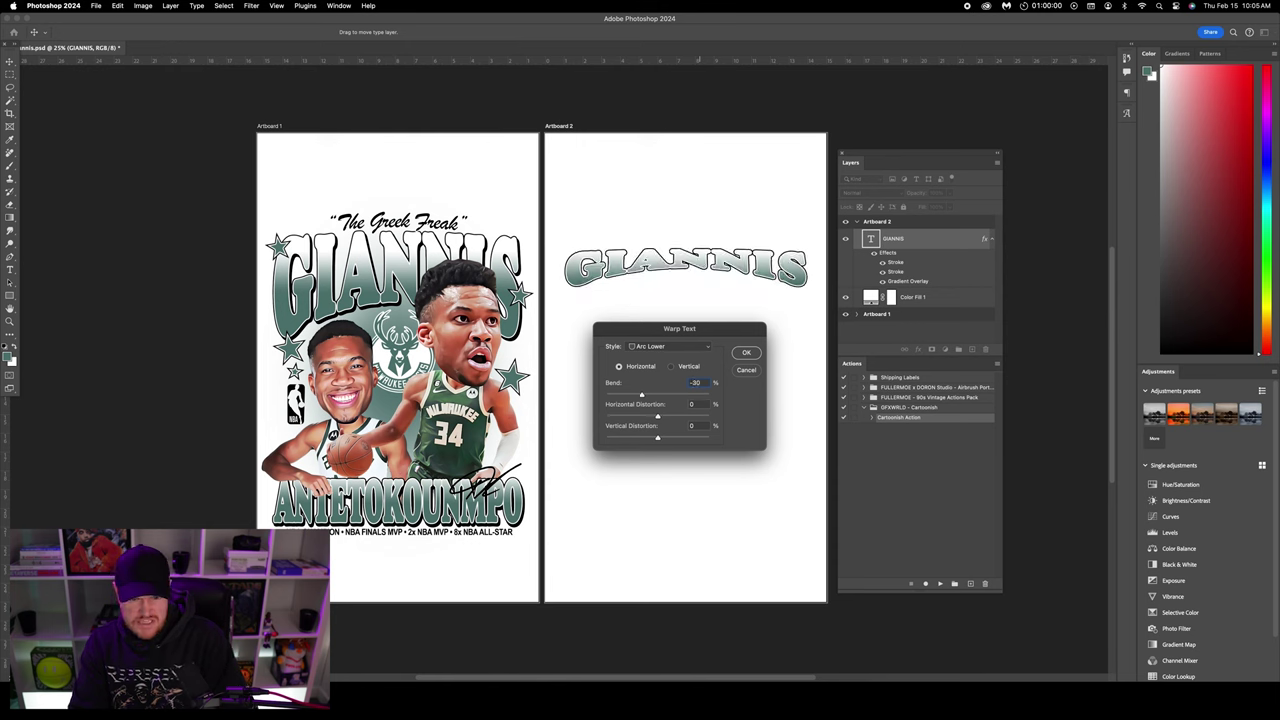
pyautogui.click(746, 352)
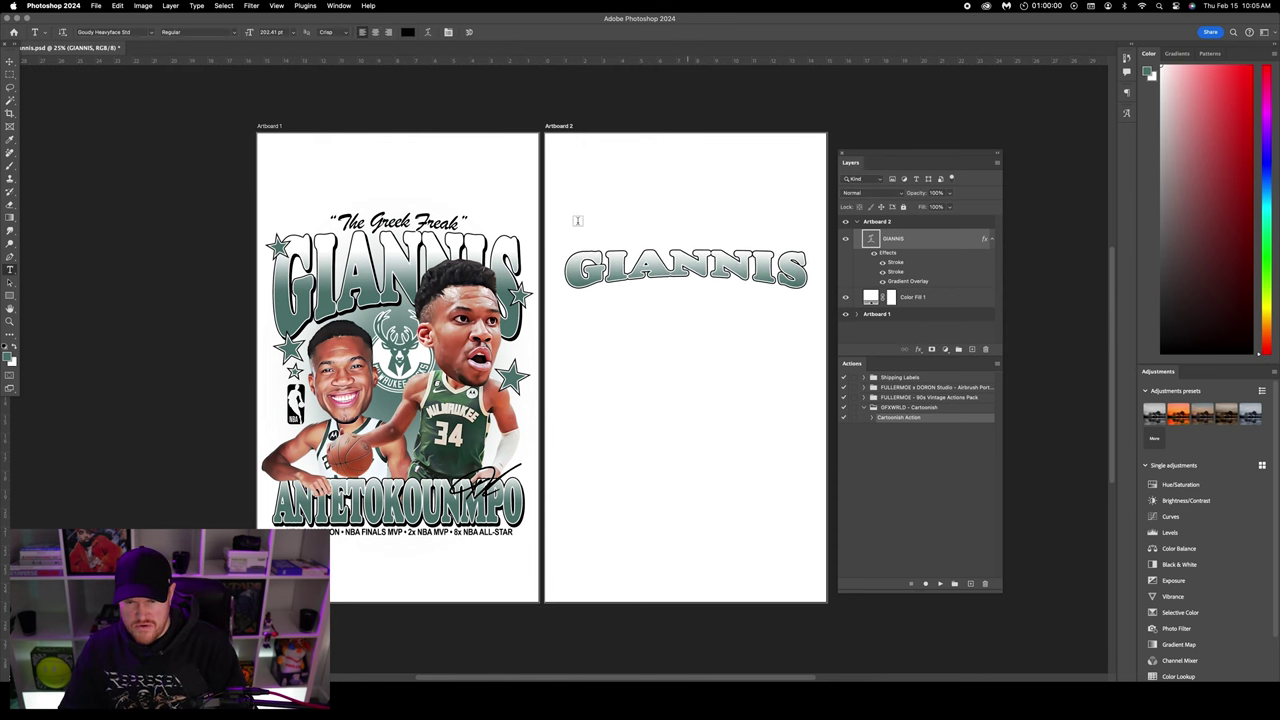
# - Stretch the warped GIANNIS text vertically to match the tall lettering in the reference design and adjust its position
pyautogui.click(11, 62)
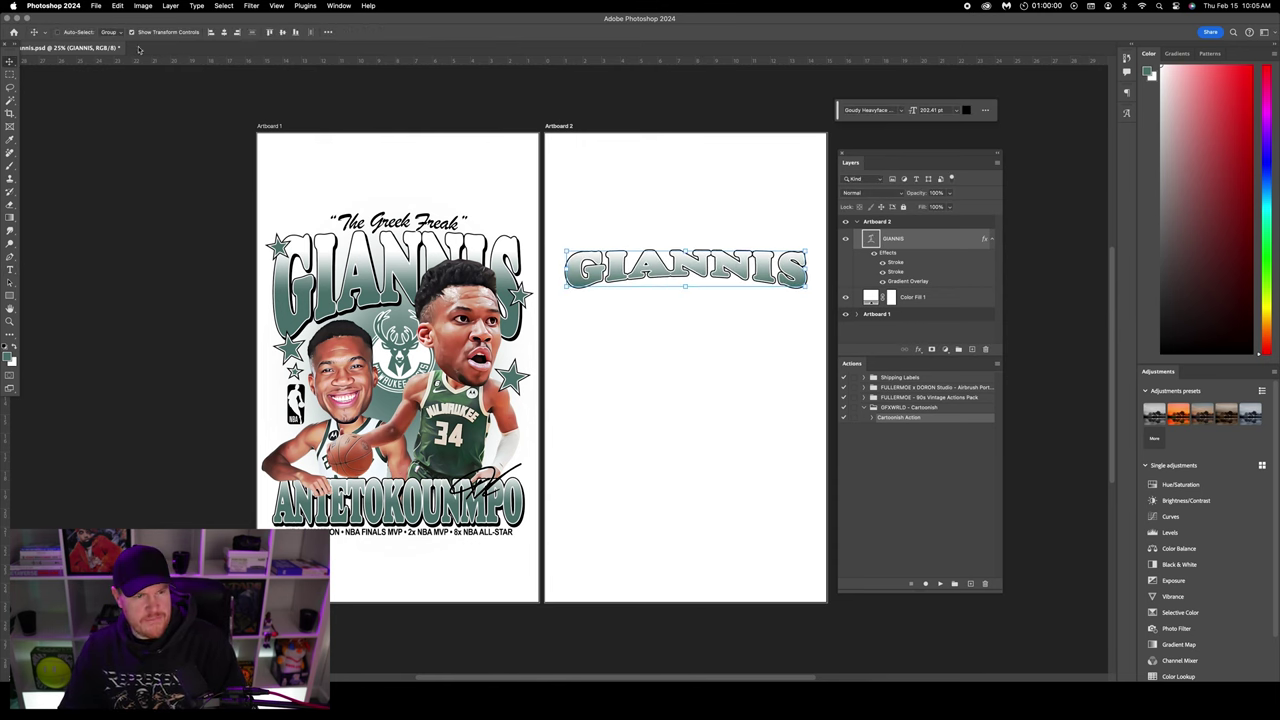
pyautogui.moveTo(566, 289); pyautogui.dragTo(568, 374)
pyautogui.click(10, 62)
pyautogui.moveTo(625, 260)
pyautogui.mouseDown()
pyautogui.moveTo(445, 250)
pyautogui.moveTo(603, 252)
pyautogui.moveTo(617, 264)
pyautogui.mouseUp()
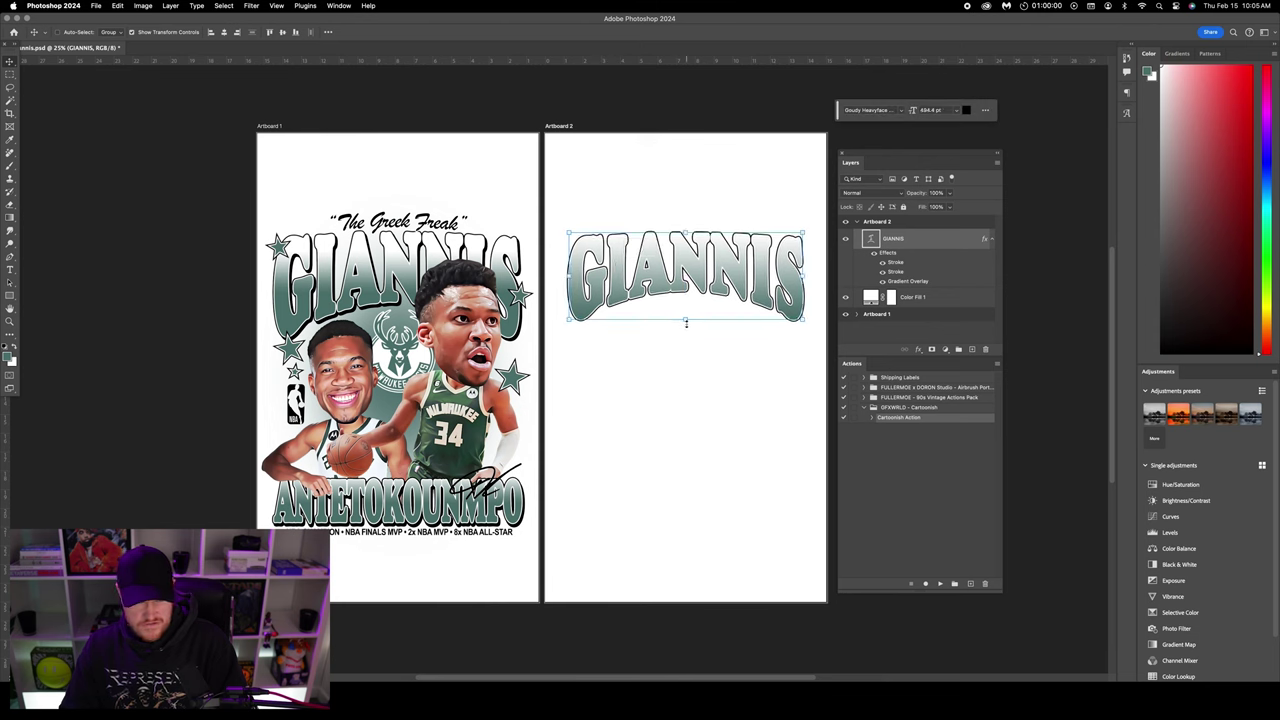
pyautogui.moveTo(686, 322); pyautogui.dragTo(686, 332)
# - Reposition the gradient overlay inside the GIANNIS lettering, reduce its scale to about 58%, and apply the layer style
pyautogui.doubleClick(926, 244)
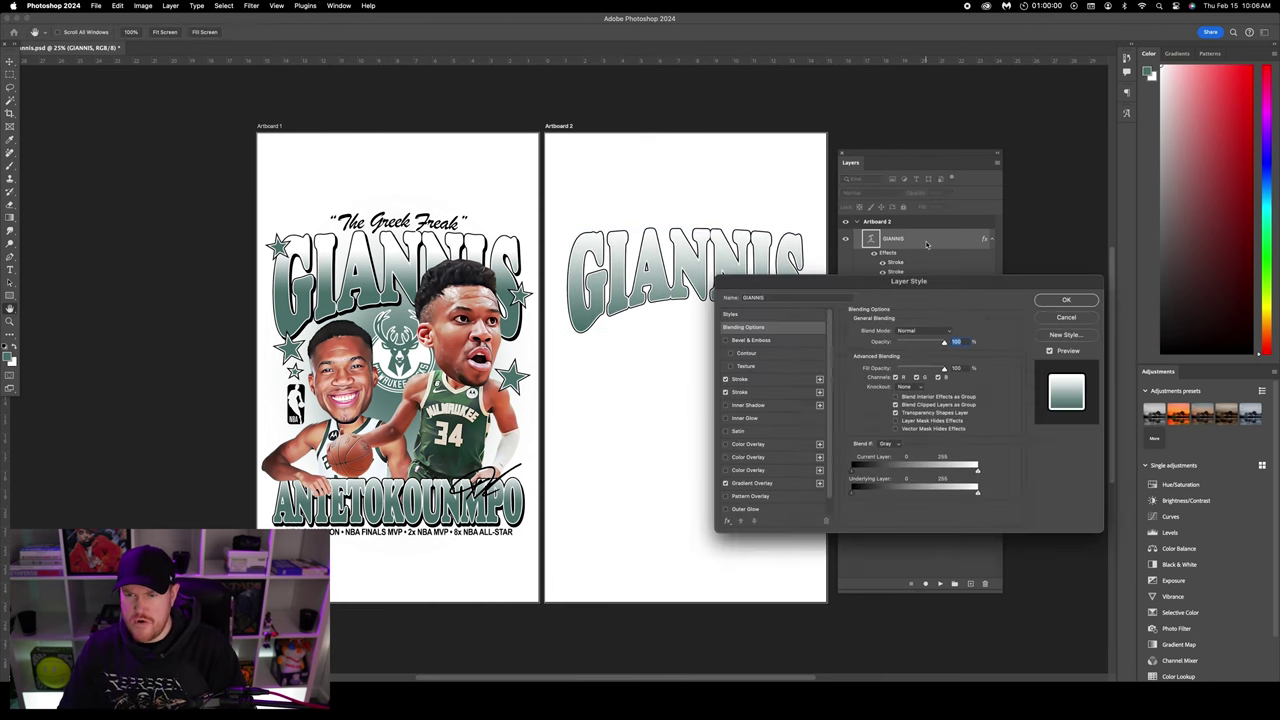
pyautogui.click(773, 484)
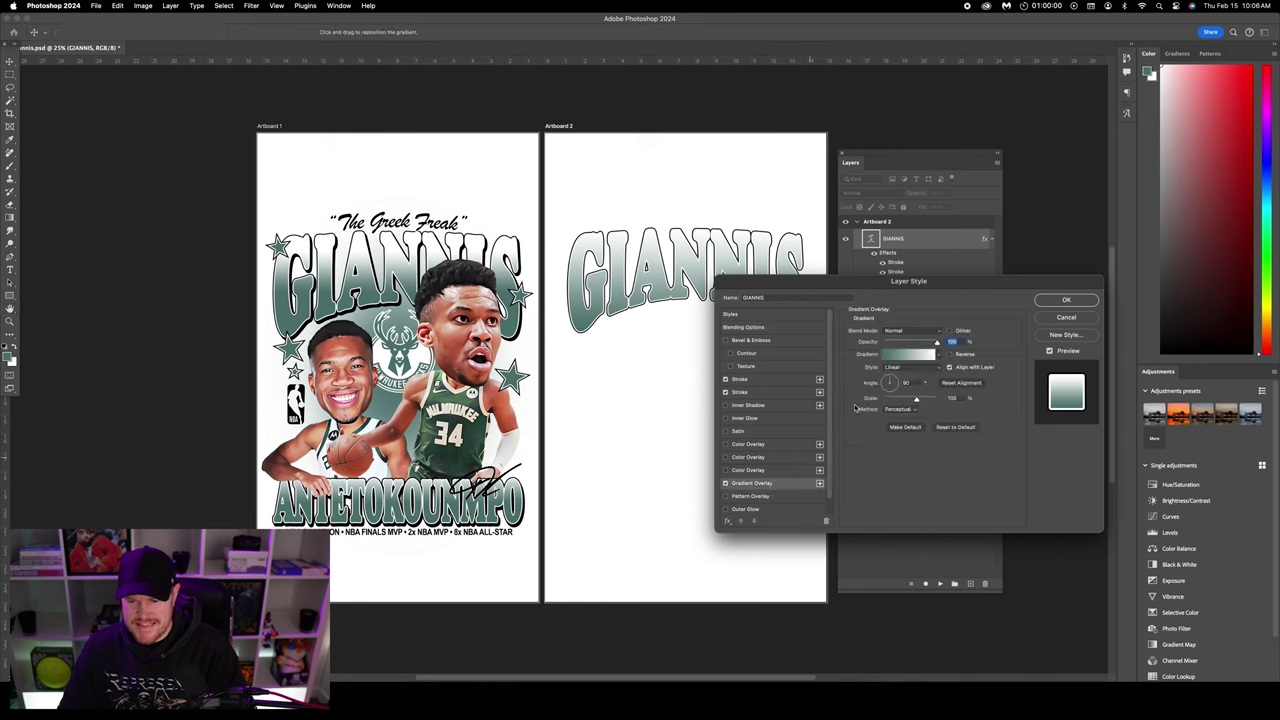
pyautogui.moveTo(673, 296); pyautogui.dragTo(677, 261)
pyautogui.moveTo(916, 400); pyautogui.dragTo(907, 400)
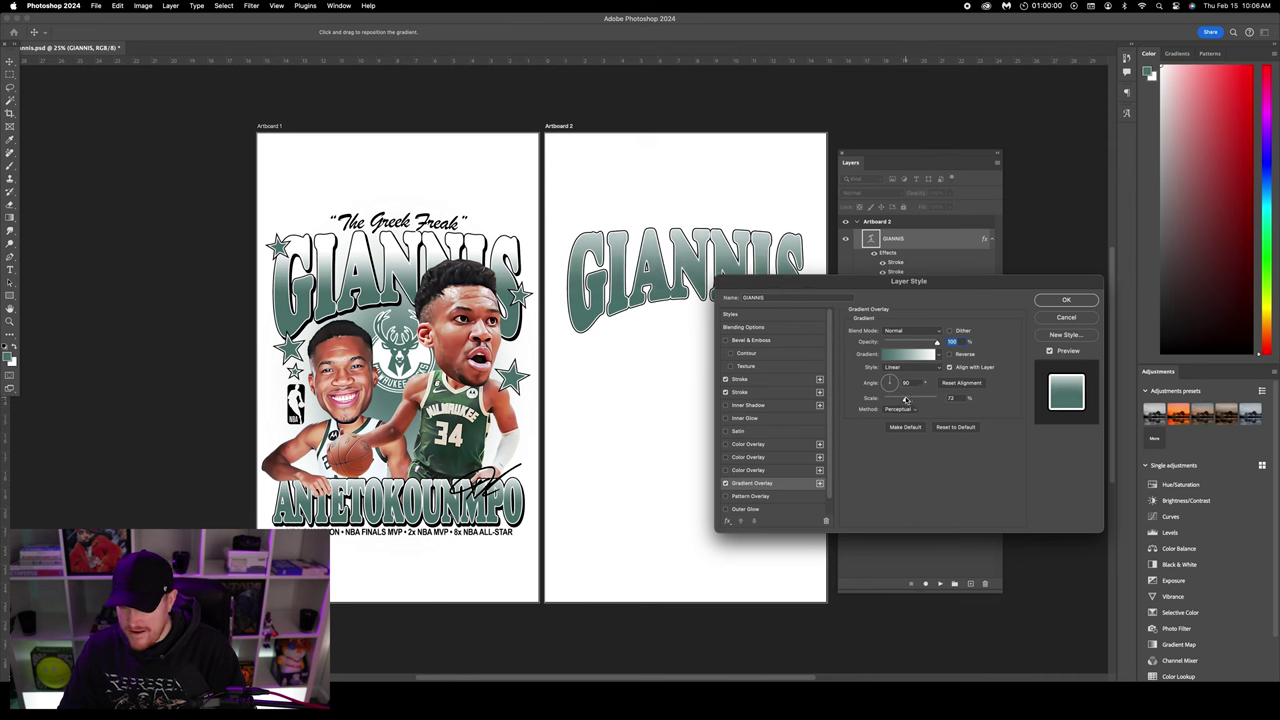
pyautogui.moveTo(906, 400); pyautogui.dragTo(907, 400)
pyautogui.moveTo(712, 230); pyautogui.dragTo(712, 252)
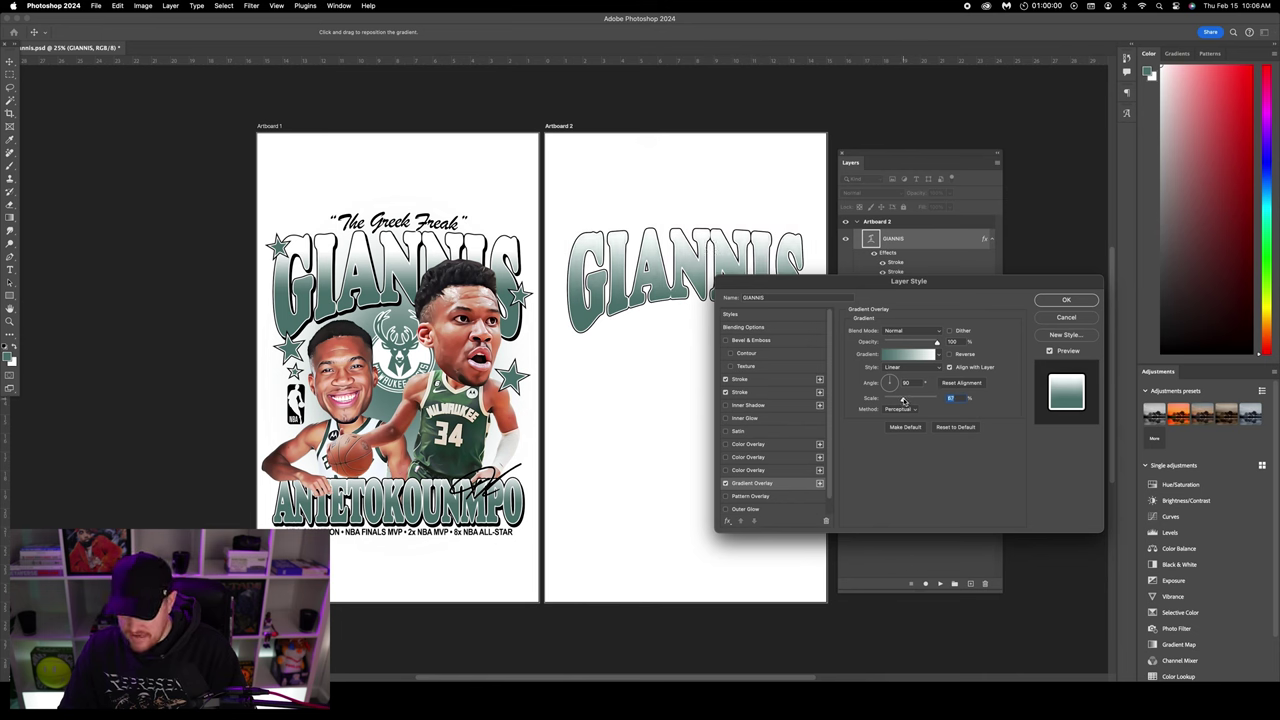
pyautogui.moveTo(902, 399); pyautogui.dragTo(901, 398)
pyautogui.moveTo(901, 400); pyautogui.dragTo(898, 400)
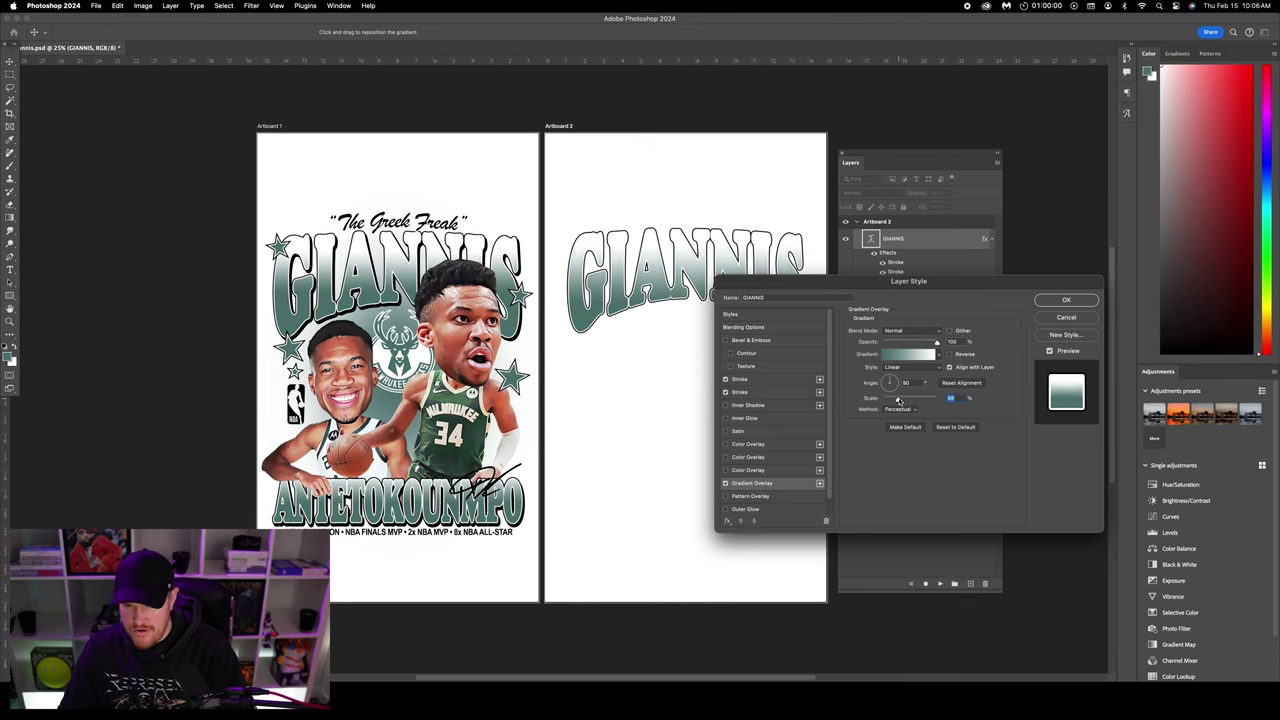
pyautogui.moveTo(664, 282); pyautogui.dragTo(664, 276)
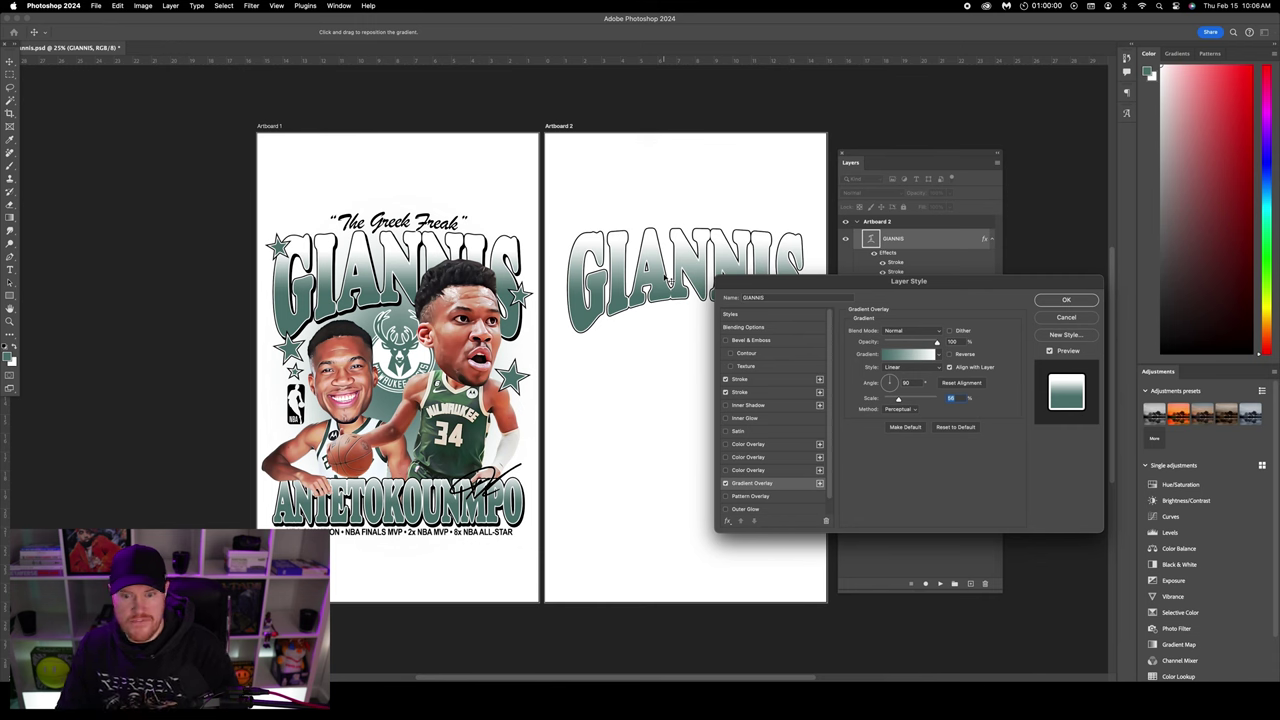
pyautogui.press('Return')
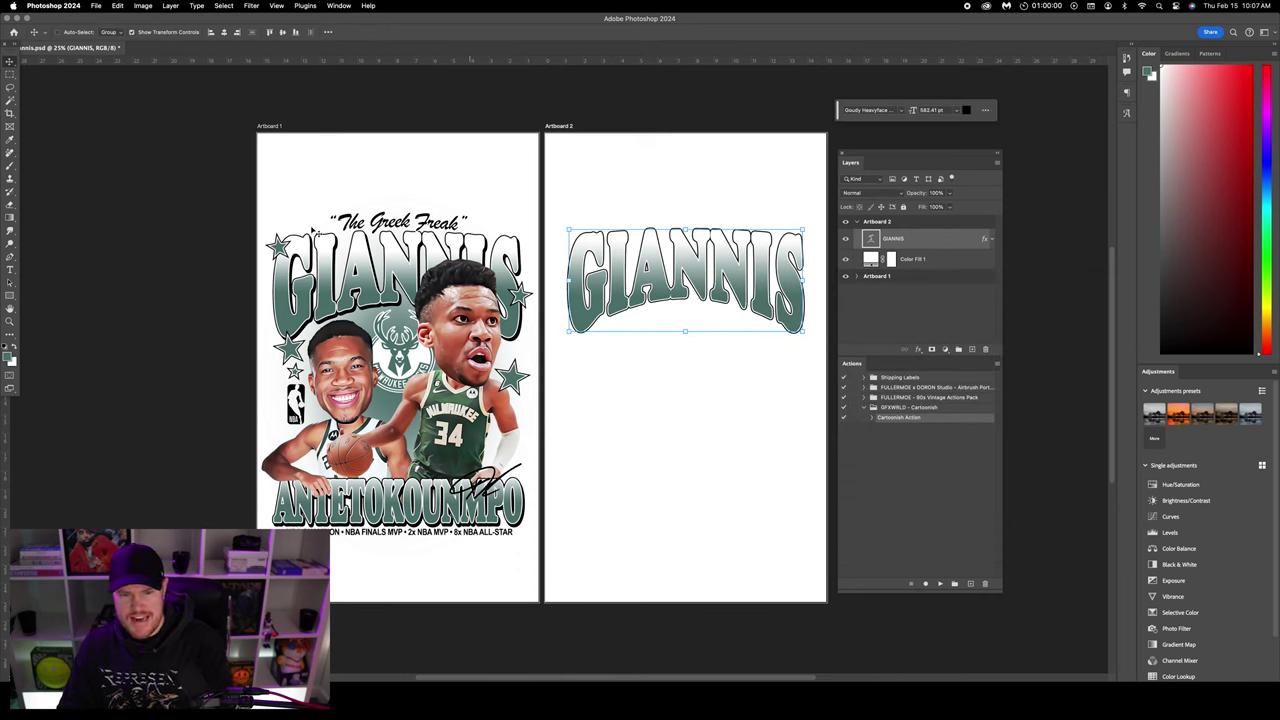
# - Show the character settings and set the tracking of the GIANNIS text to 25
pyautogui.press('t')
pyautogui.click(341, 5)
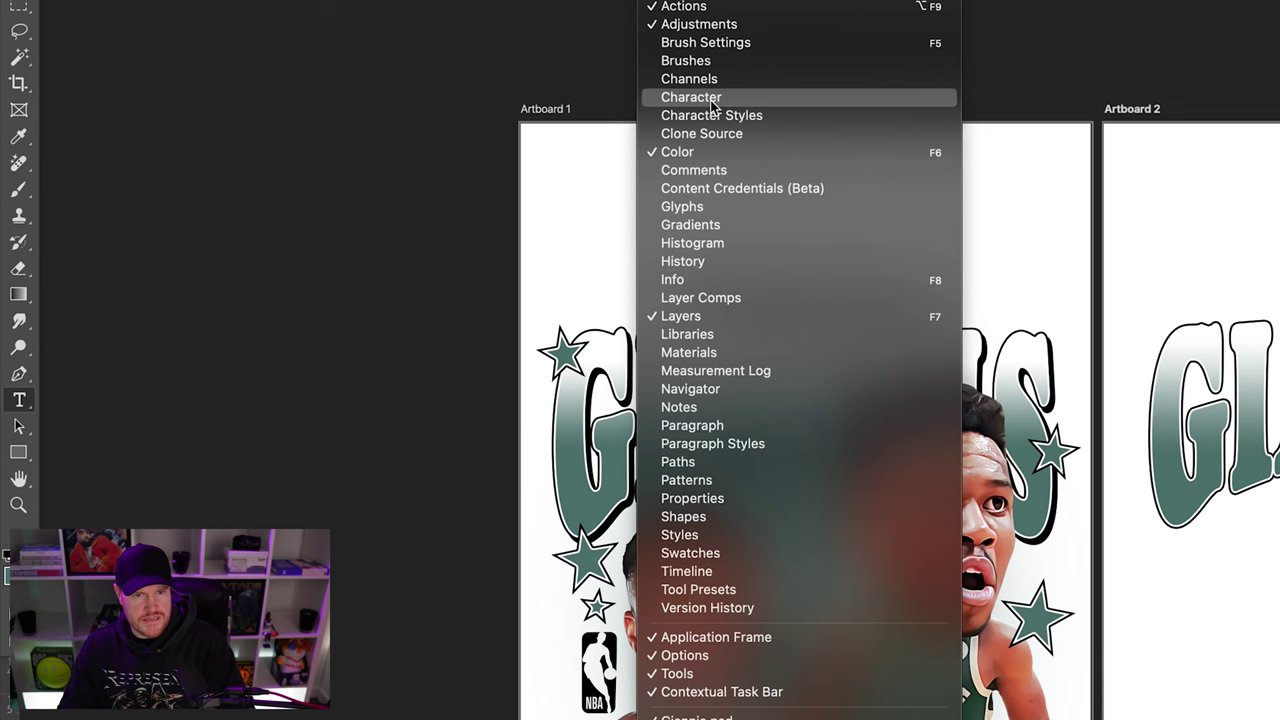
pyautogui.click(711, 98)
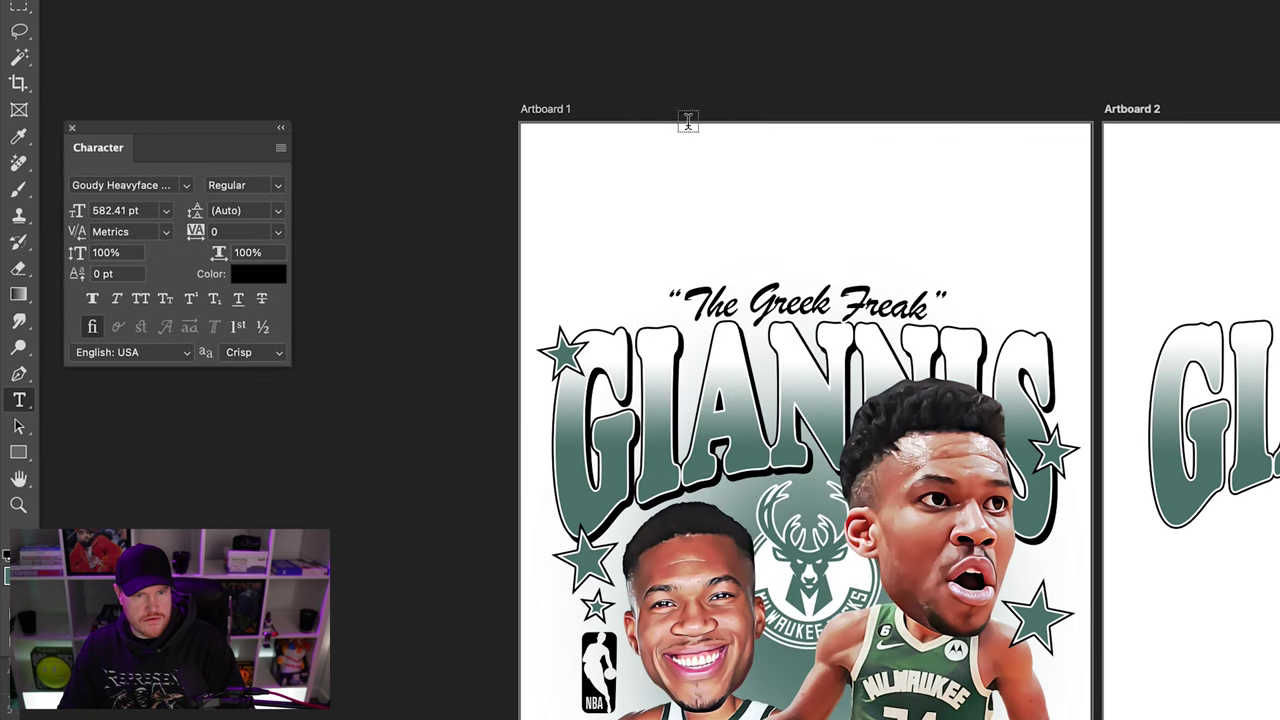
pyautogui.moveTo(221, 132); pyautogui.dragTo(282, 141)
pyautogui.click(337, 243)
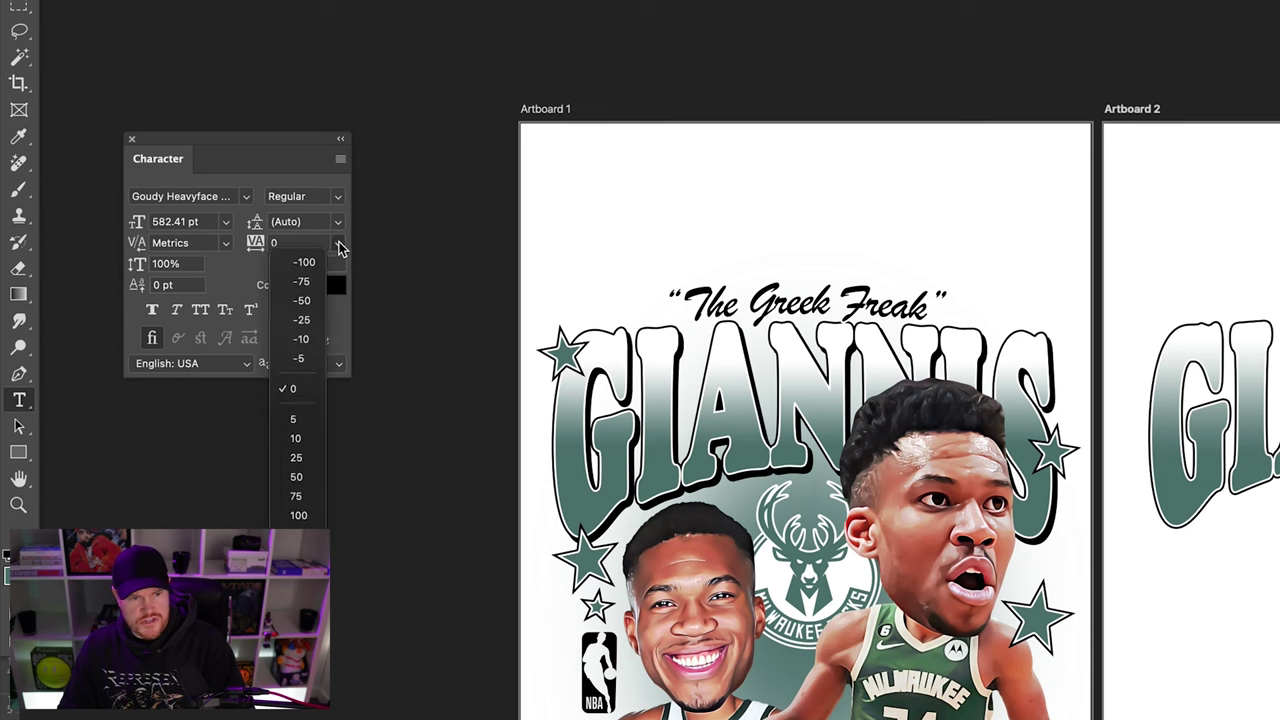
pyautogui.click(296, 457)
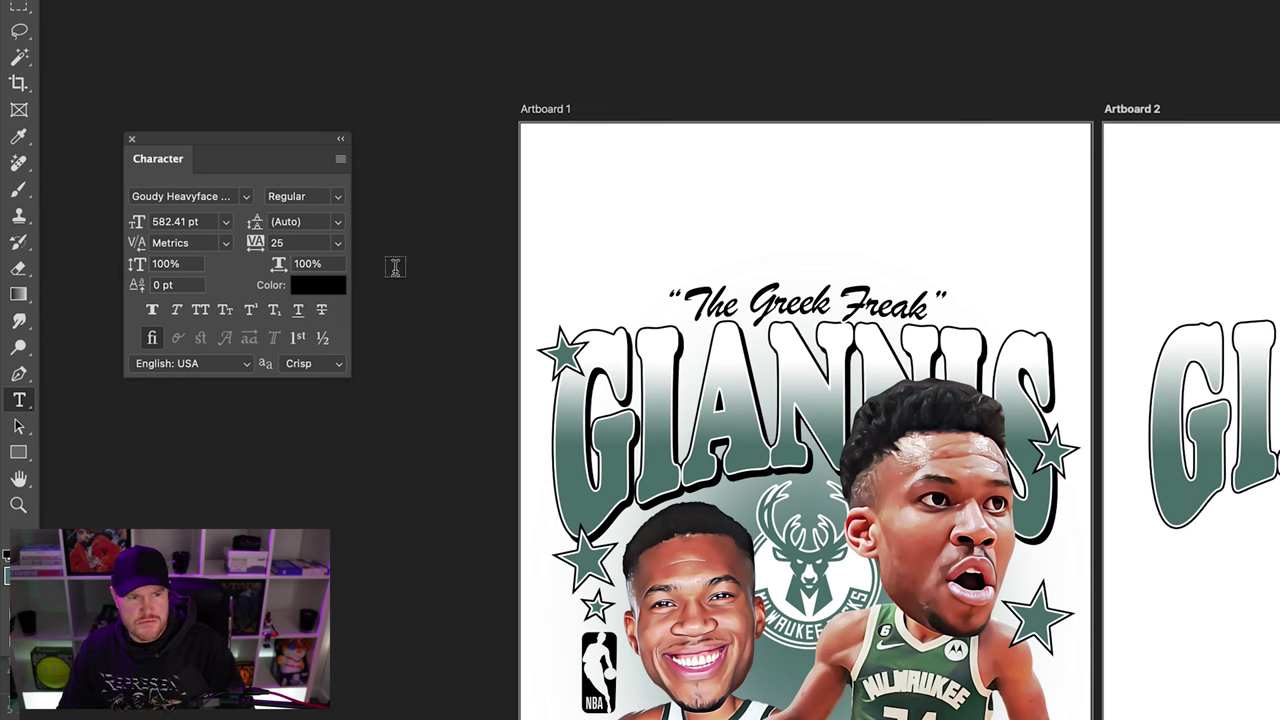
pyautogui.click(337, 243)
pyautogui.click(305, 453)
# - Hide the transform controls and shift the GIANNIS text slightly to the left to center it on Artboard 2
pyautogui.press('v')
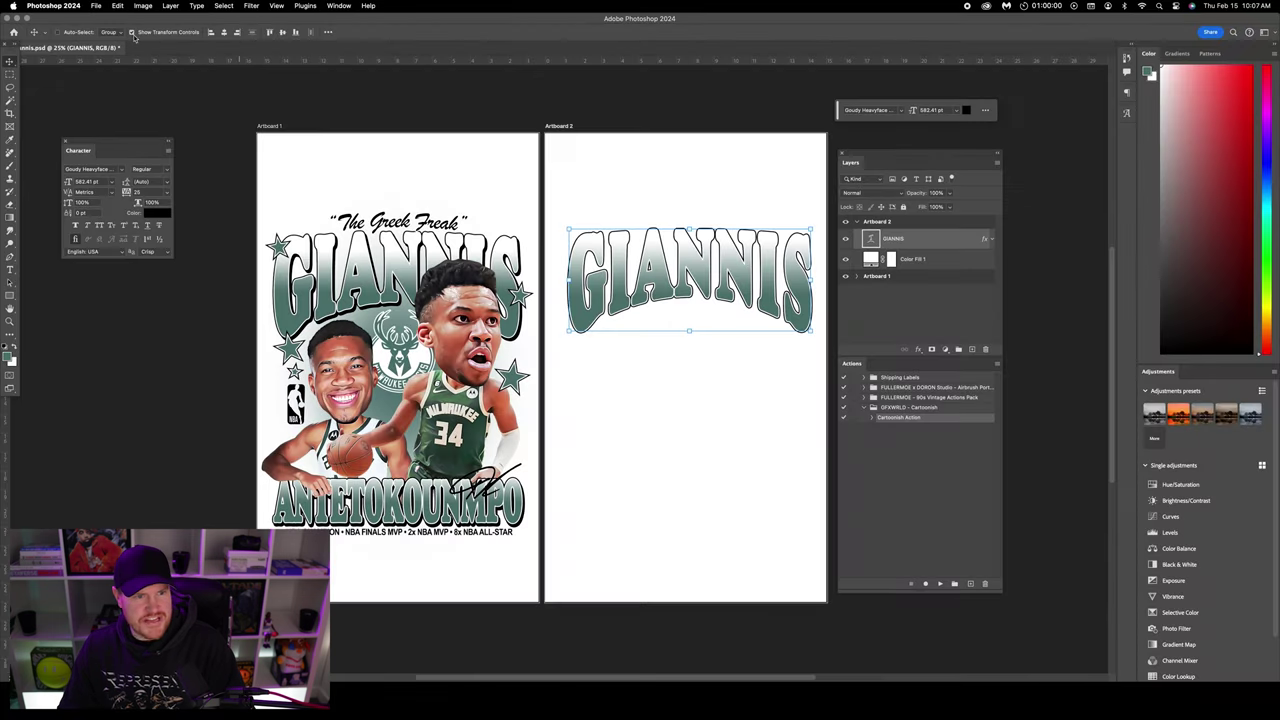
pyautogui.click(131, 32)
pyautogui.moveTo(770, 242); pyautogui.dragTo(765, 242)
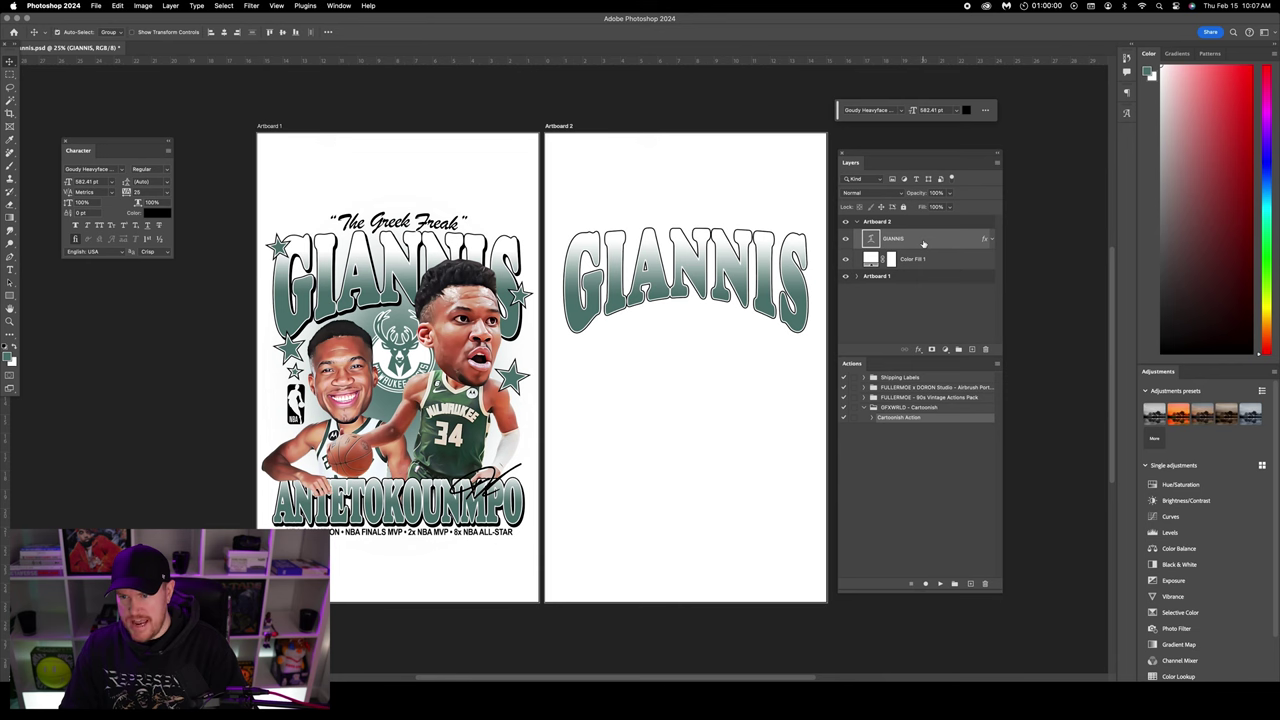
# - Duplicate the GIANNIS layer and change the white stroke of the lower one to black
pyautogui.press('super+j')
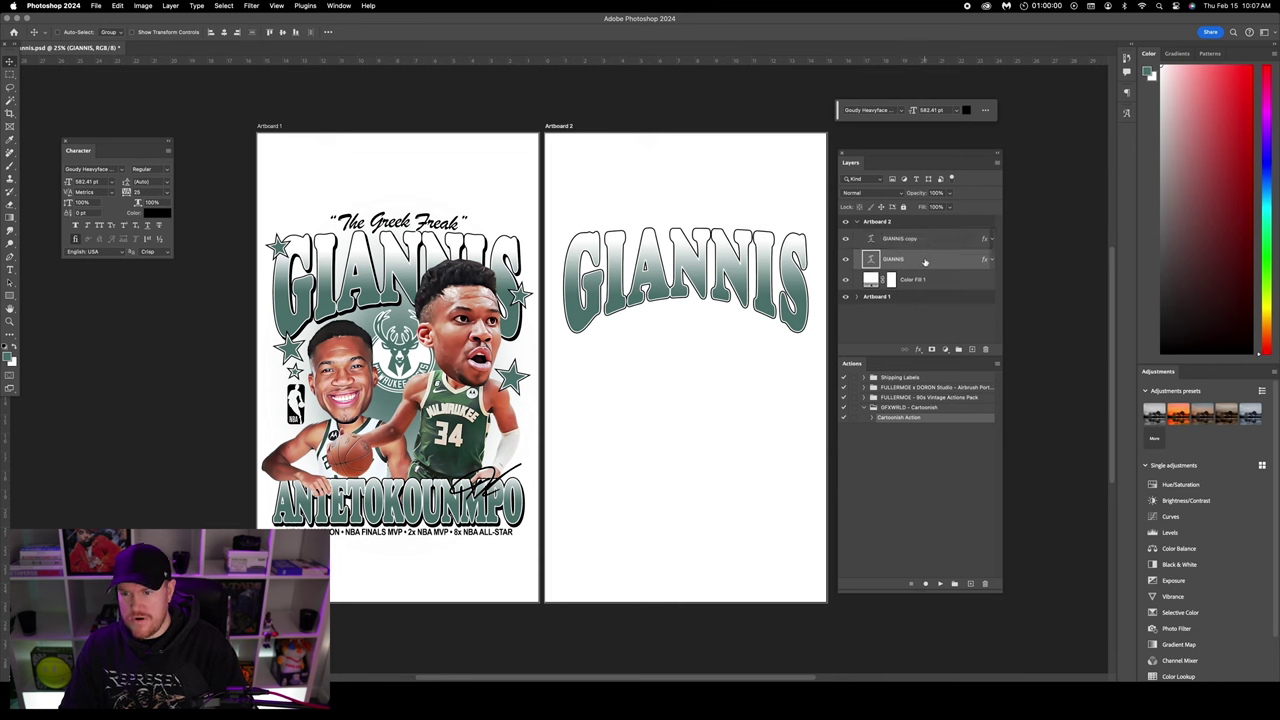
pyautogui.doubleClick(925, 262)
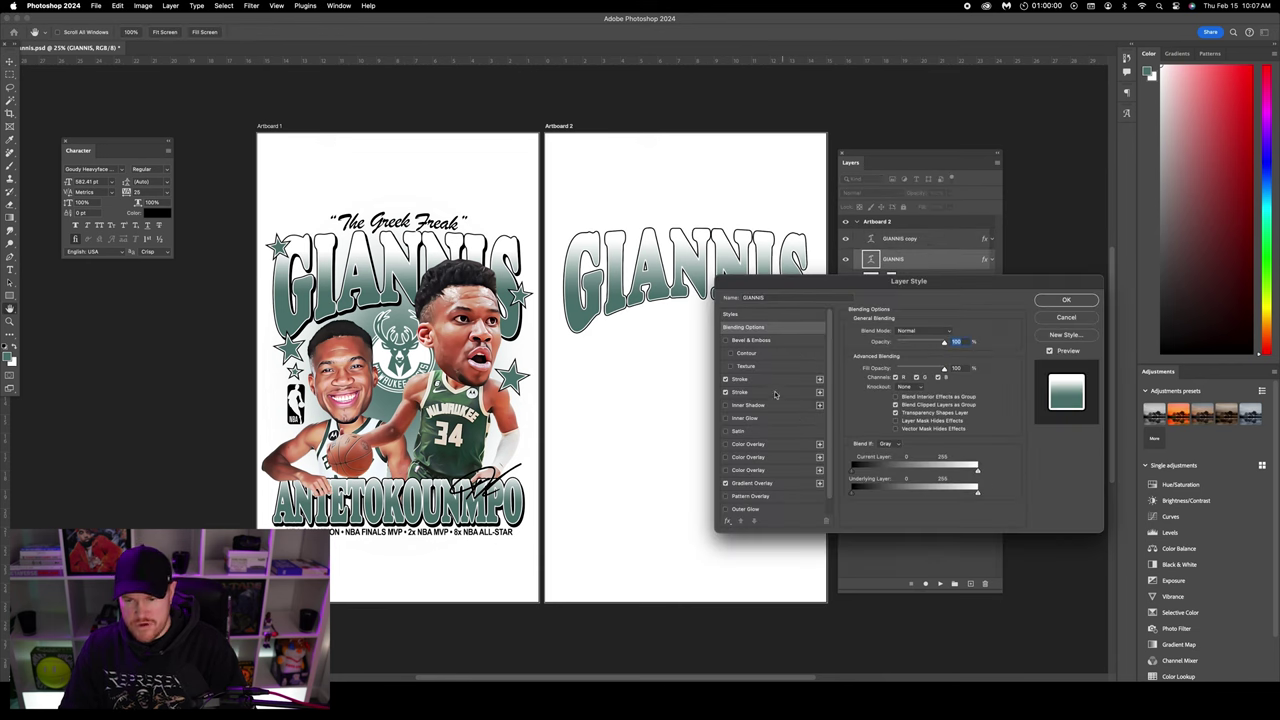
pyautogui.click(766, 380)
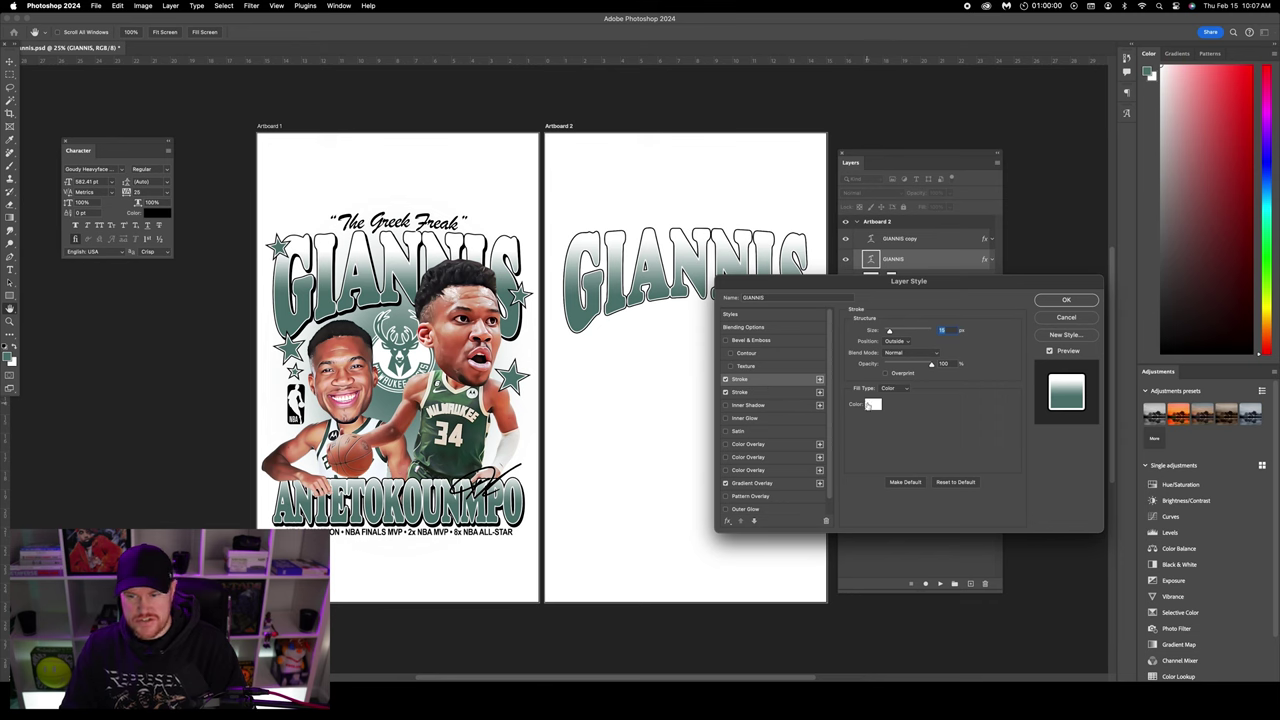
pyautogui.click(868, 404)
pyautogui.moveTo(721, 511); pyautogui.dragTo(806, 605)
pyautogui.press('Return')
pyautogui.click(758, 396)
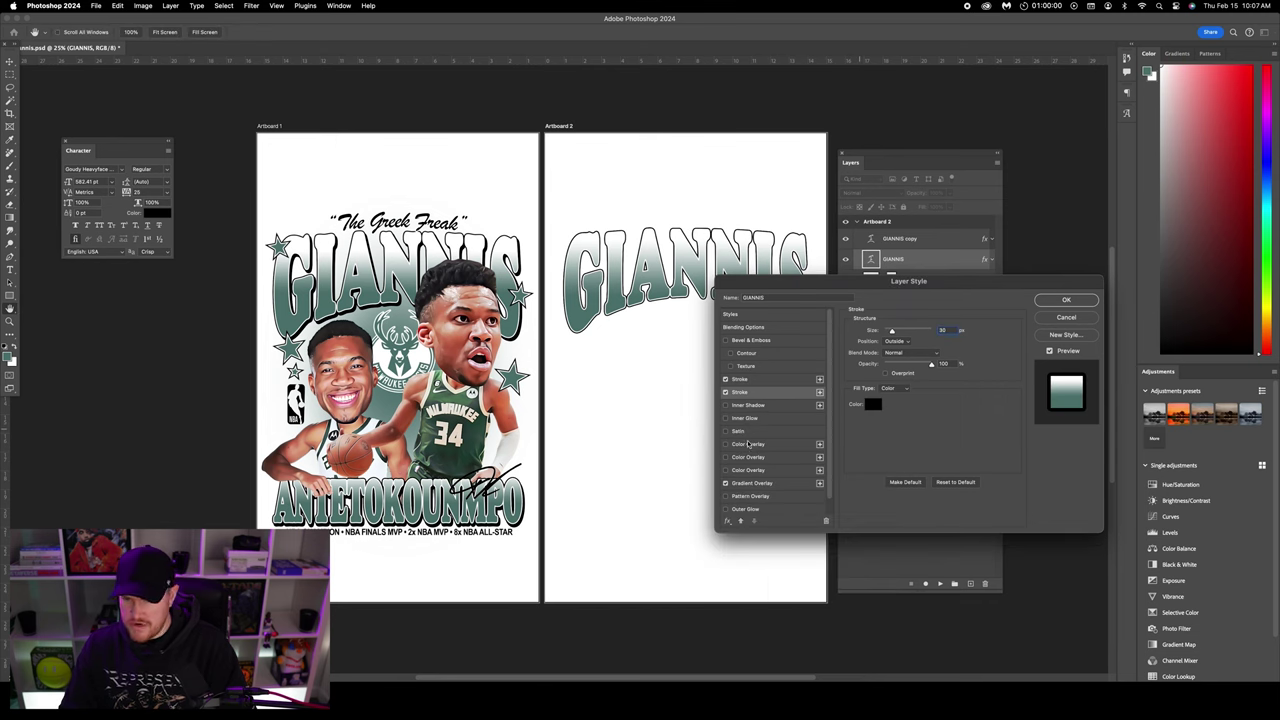
# - Apply a black (000000) color overlay to the lower GIANNIS layer and offset it down and right as a drop shadow
pyautogui.click(752, 470)
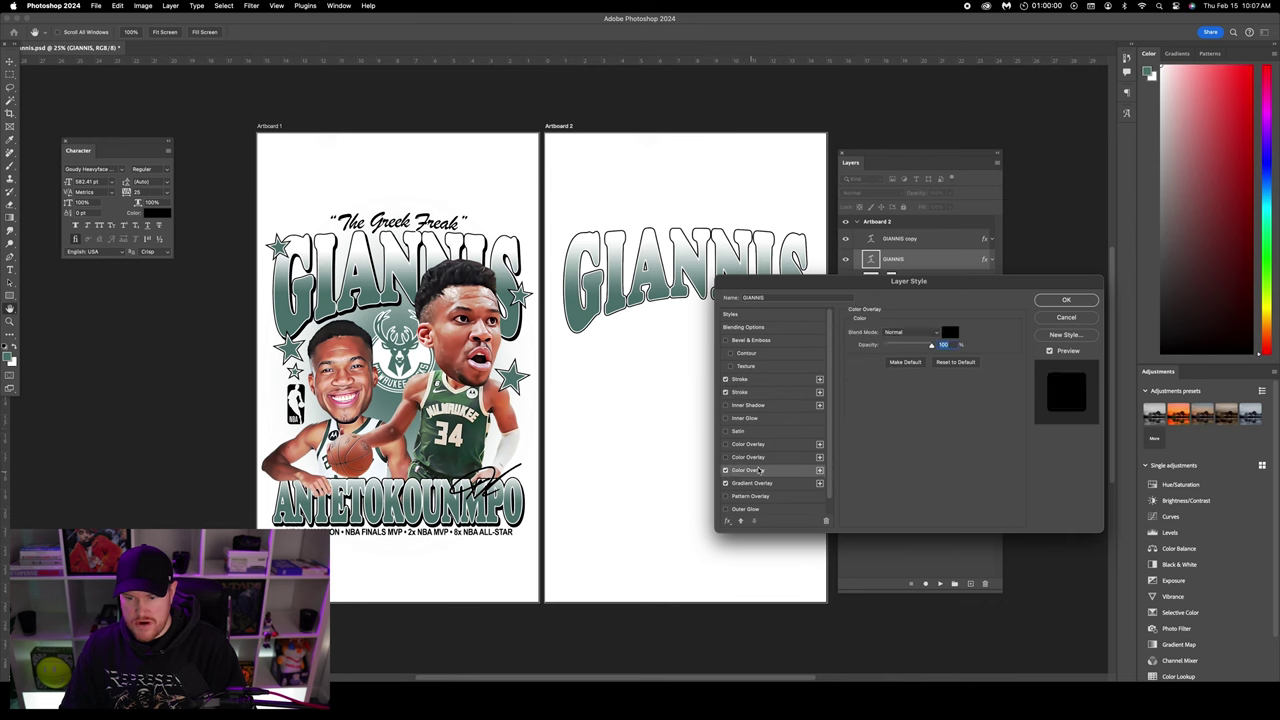
pyautogui.click(952, 334)
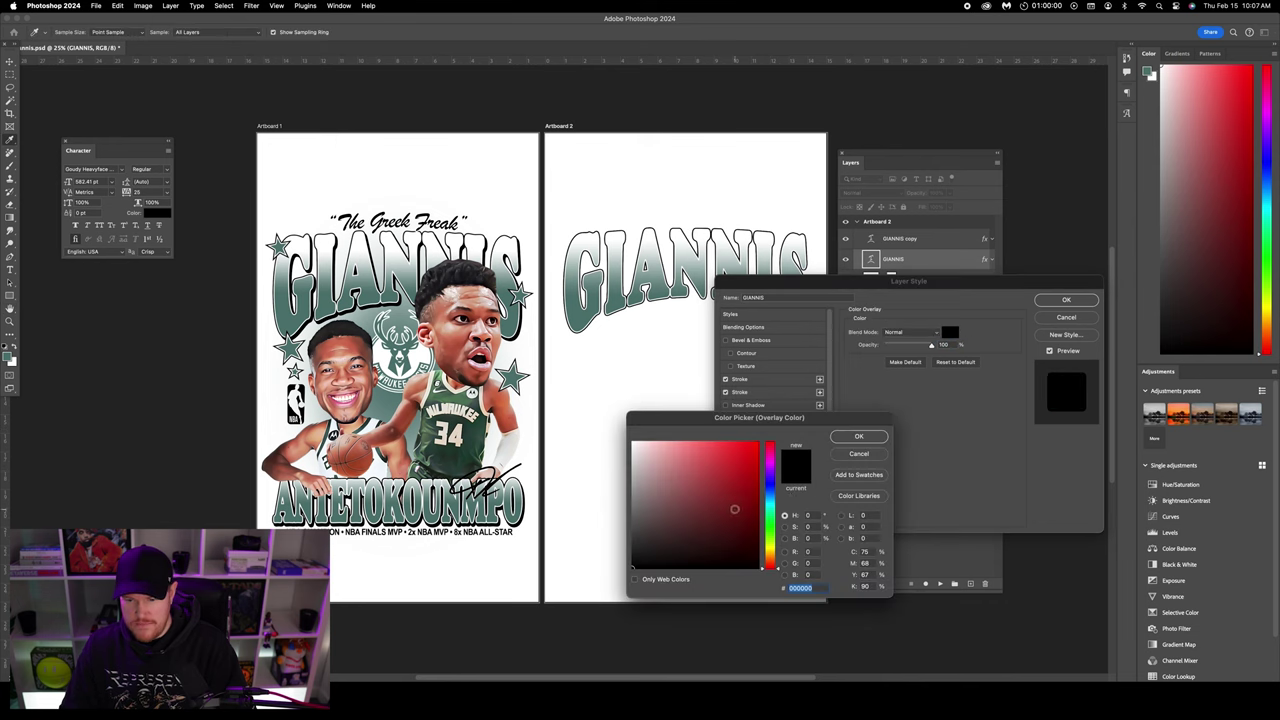
pyautogui.click(858, 436)
pyautogui.click(950, 333)
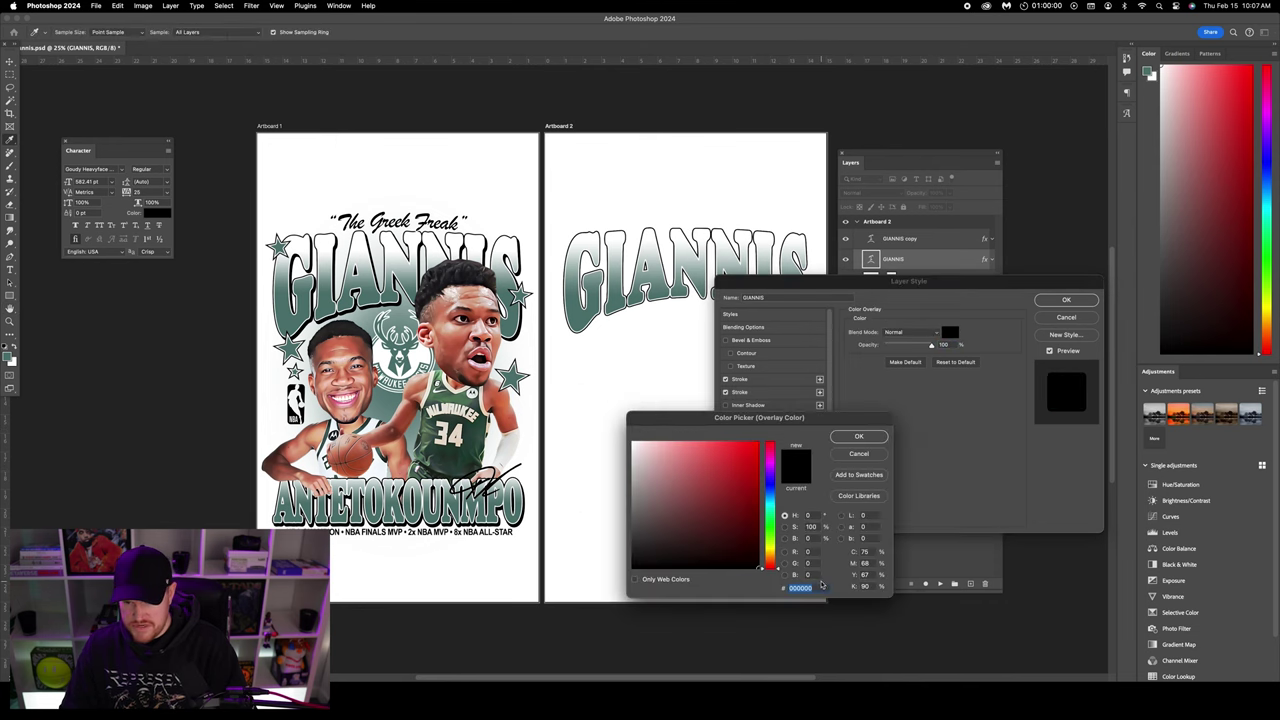
pyautogui.click(858, 437)
pyautogui.click(1066, 300)
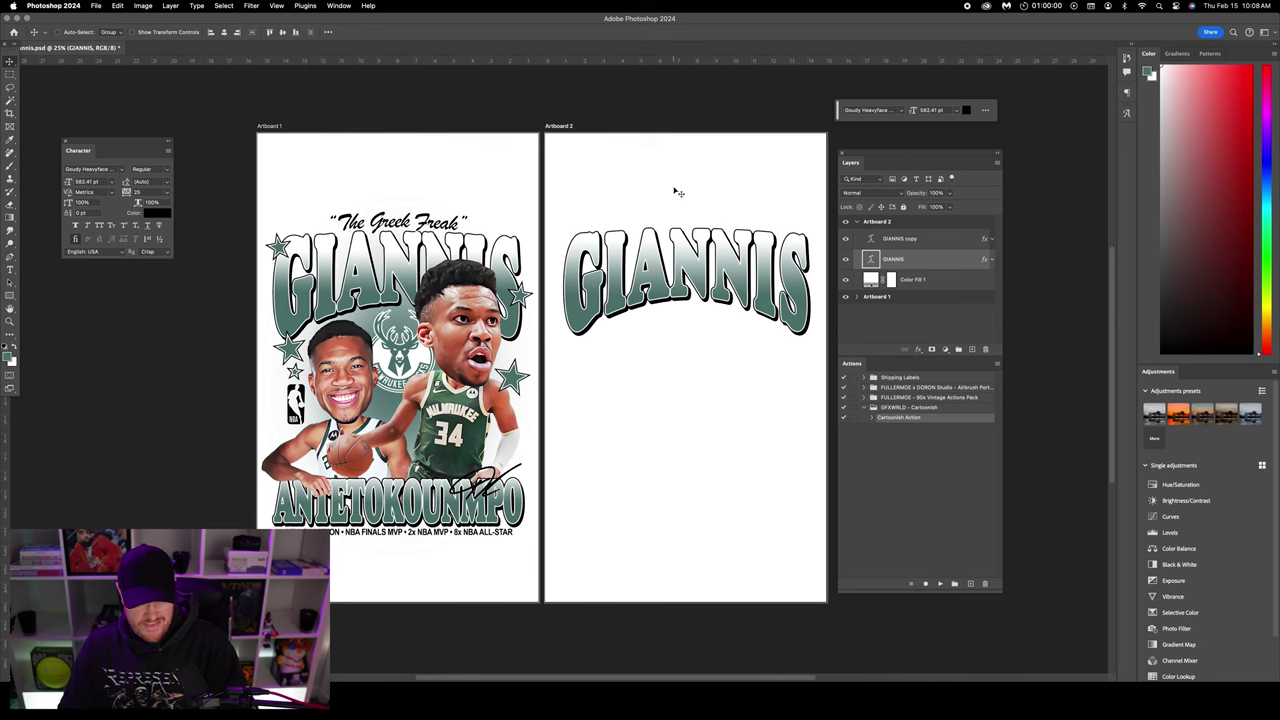
# - Move both GIANNIS layers up slightly and place a duplicate of the gradient one in the lower part of Artboard 2
pyautogui.keyDown('shift'); pyautogui.click(910, 242); pyautogui.keyUp('shift')
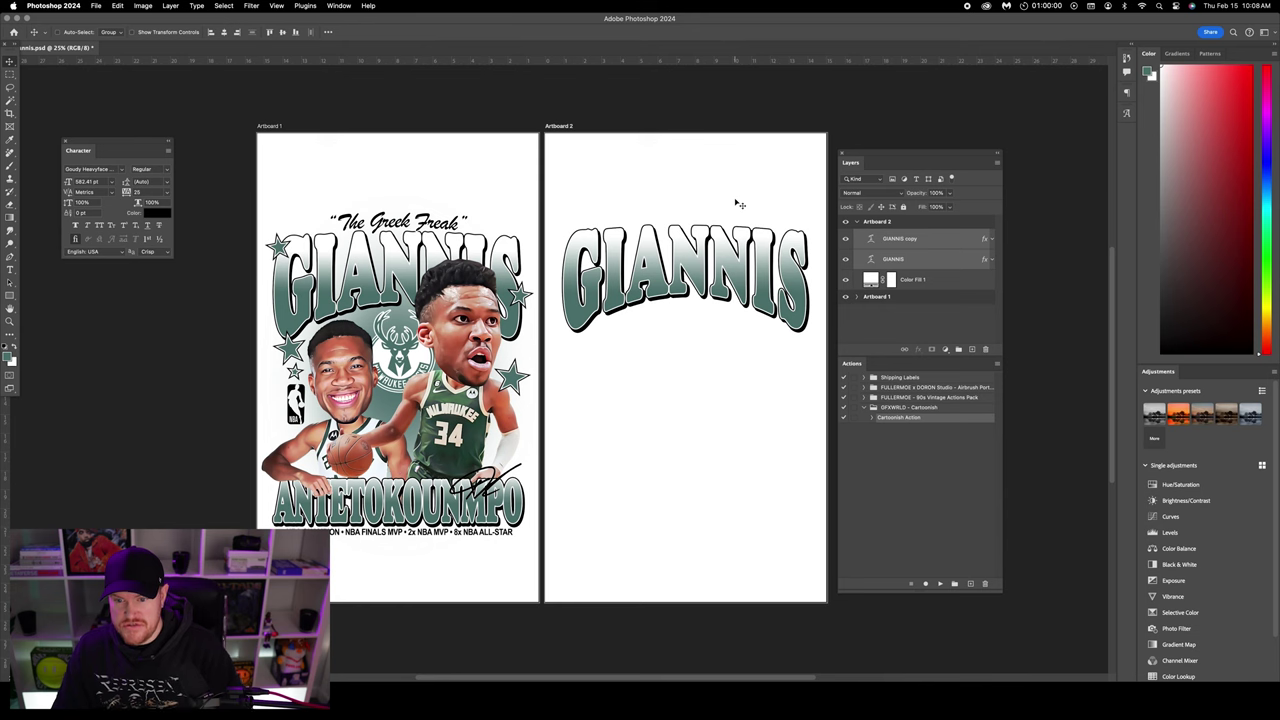
pyautogui.click(776, 249)
pyautogui.hotkey('ctrl', 'j')
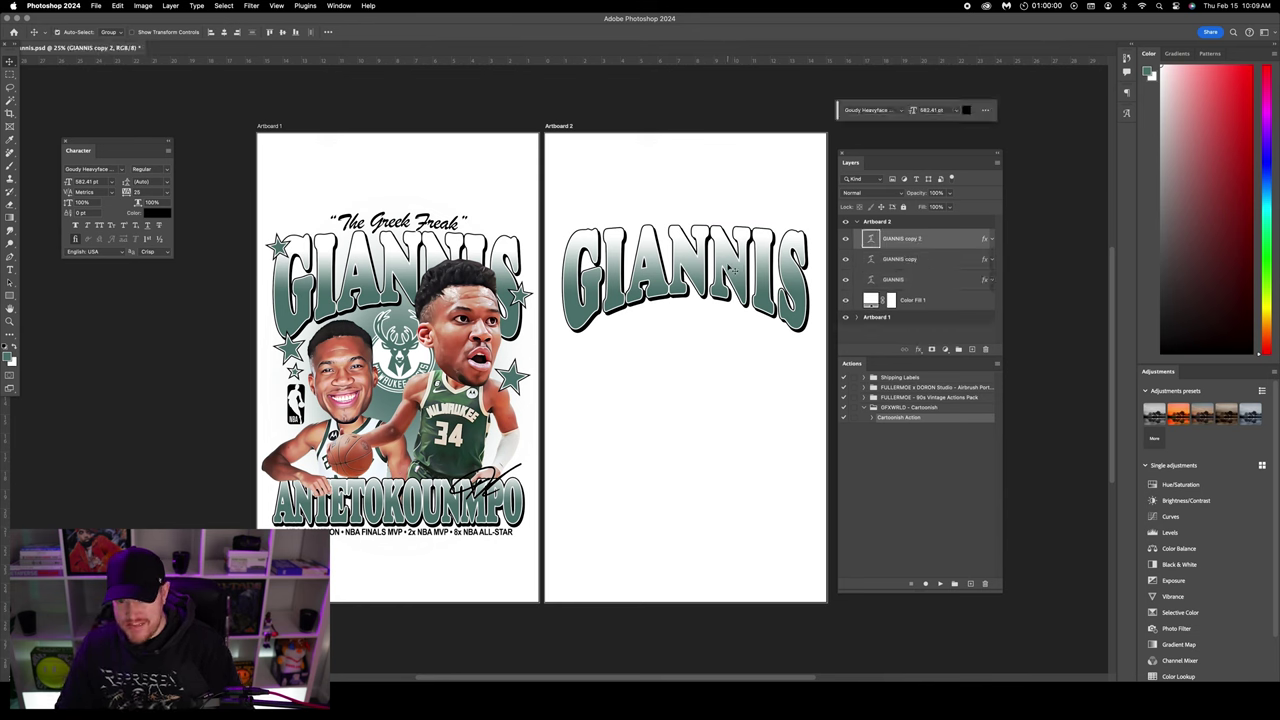
pyautogui.moveTo(735, 244); pyautogui.dragTo(735, 450)
# - Remove the warp from the lower GIANNIS copy by setting its warp style to None
pyautogui.click(10, 270)
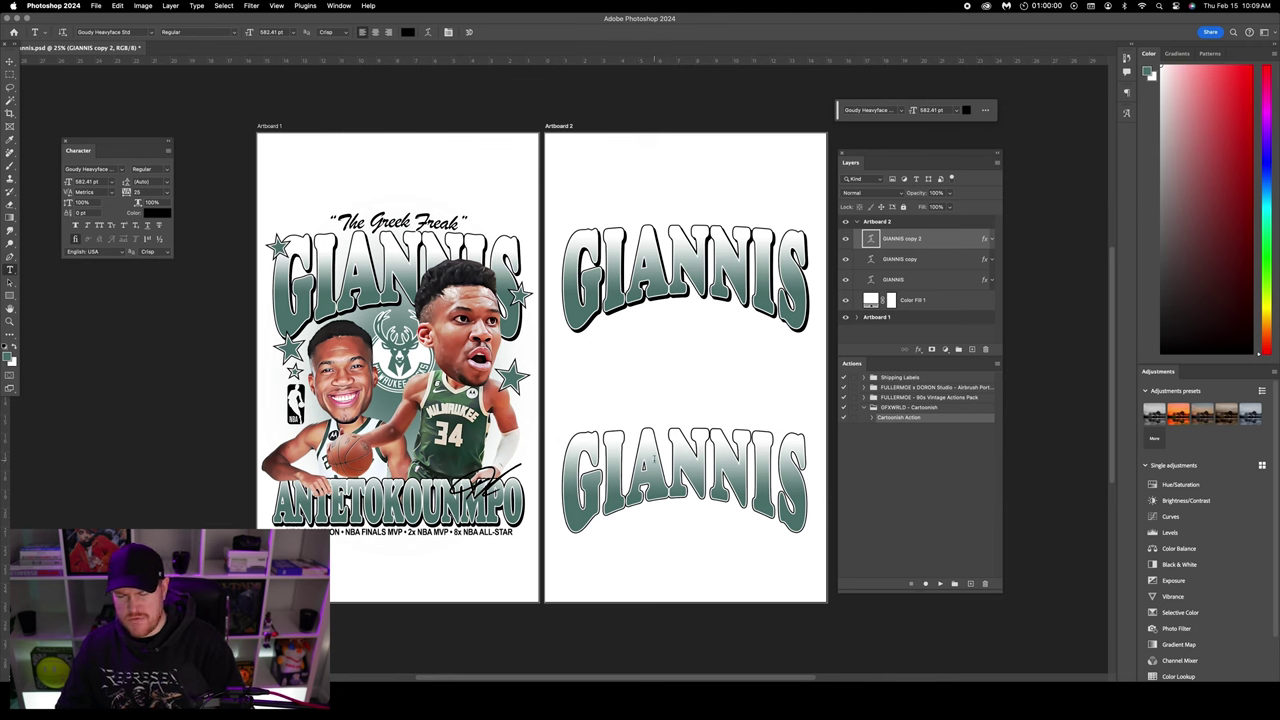
pyautogui.click(428, 32)
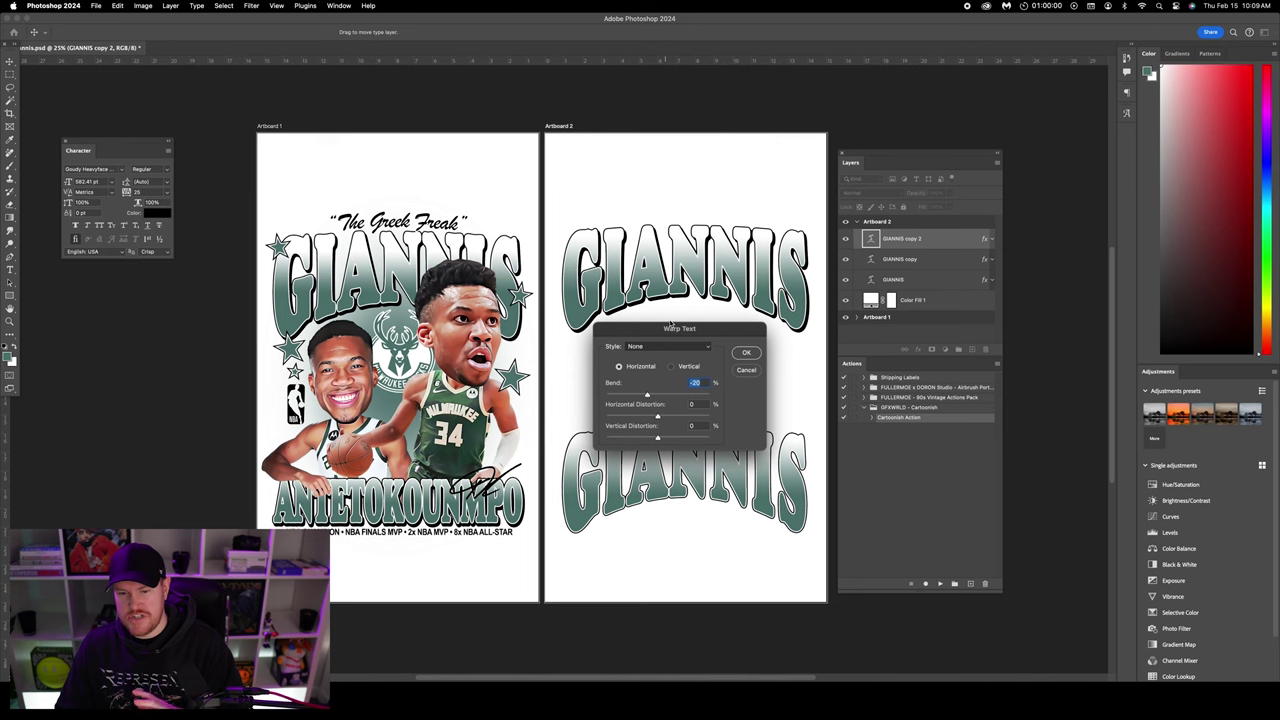
pyautogui.click(746, 352)
pyautogui.click(10, 61)
# - Scale down the unwarped copy, change its text to ANTETOKOUNMPO, and fit it to about the width of the GIANNIS lettering
pyautogui.press('super+t')
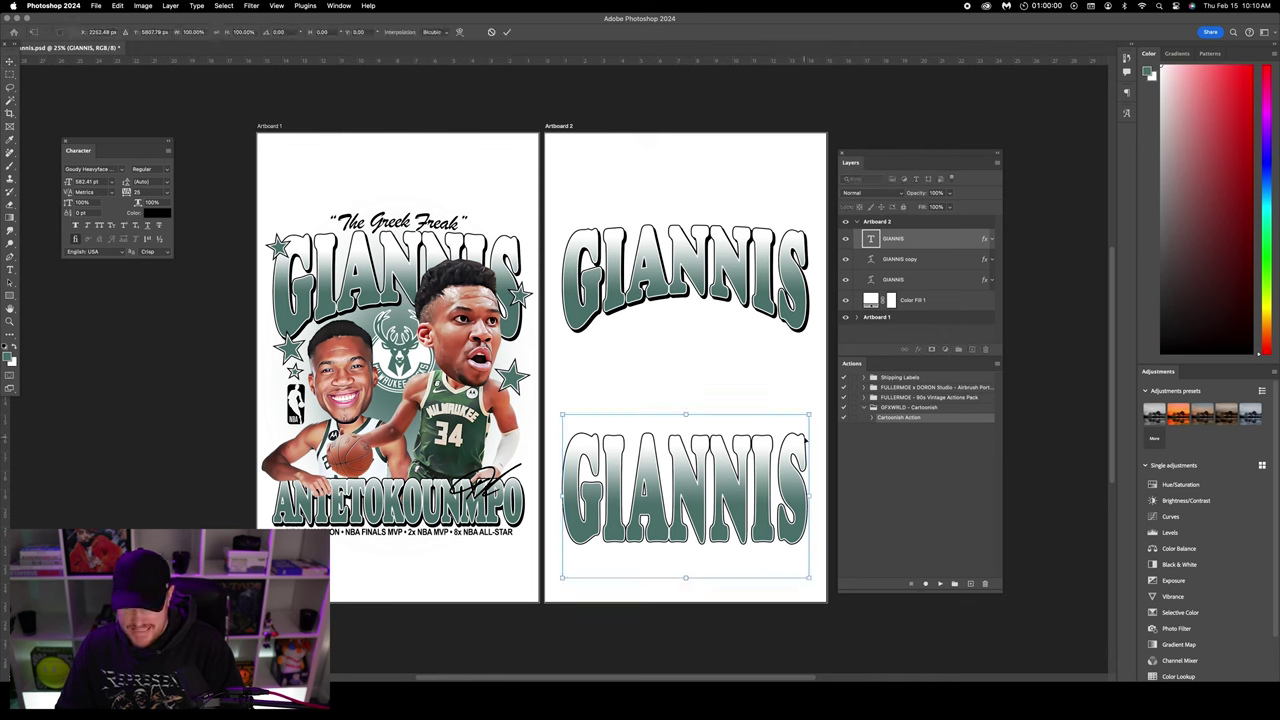
pyautogui.moveTo(810, 413); pyautogui.dragTo(705, 469)
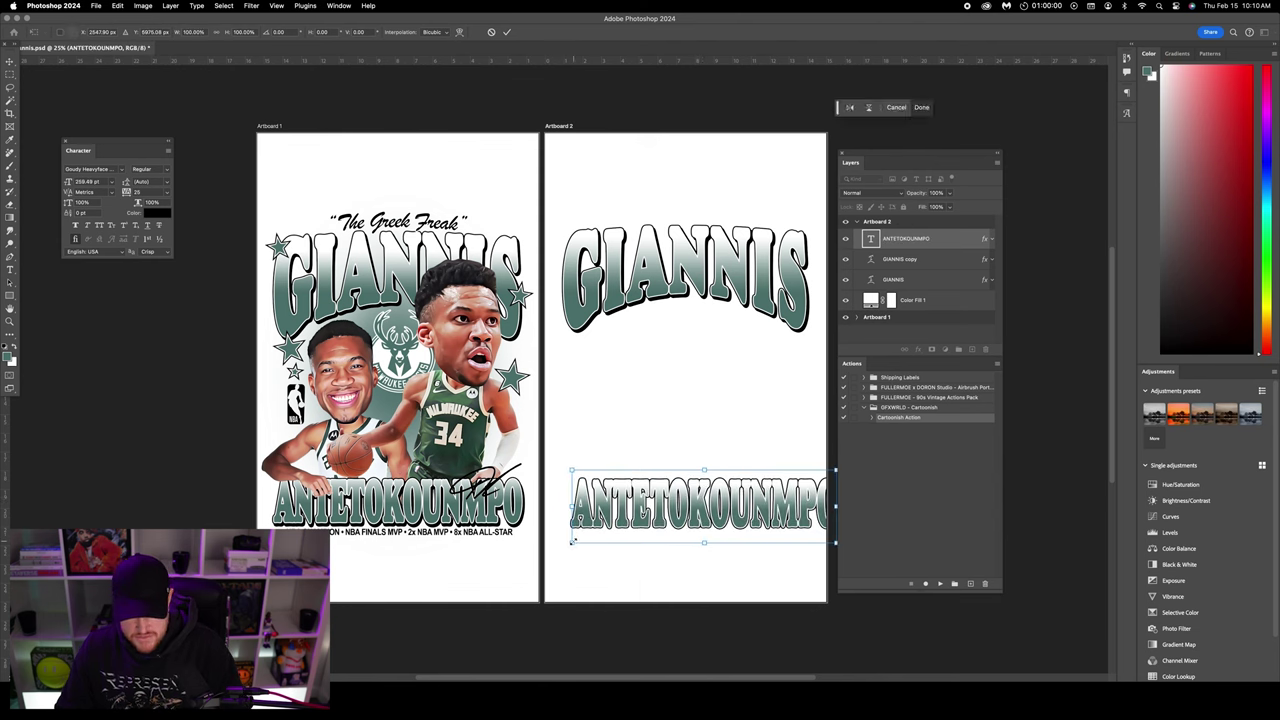
pyautogui.moveTo(575, 540); pyautogui.dragTo(605, 497)
pyautogui.moveTo(811, 506); pyautogui.dragTo(806, 503)
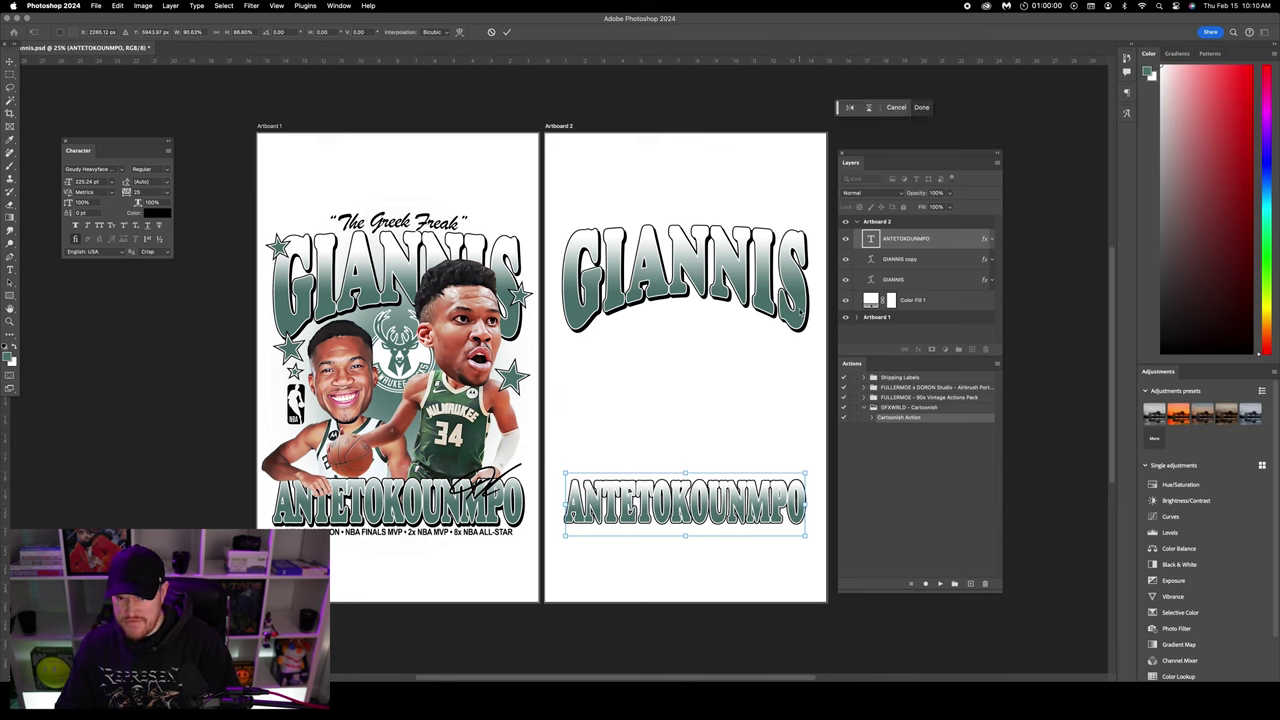
pyautogui.click(10, 62)
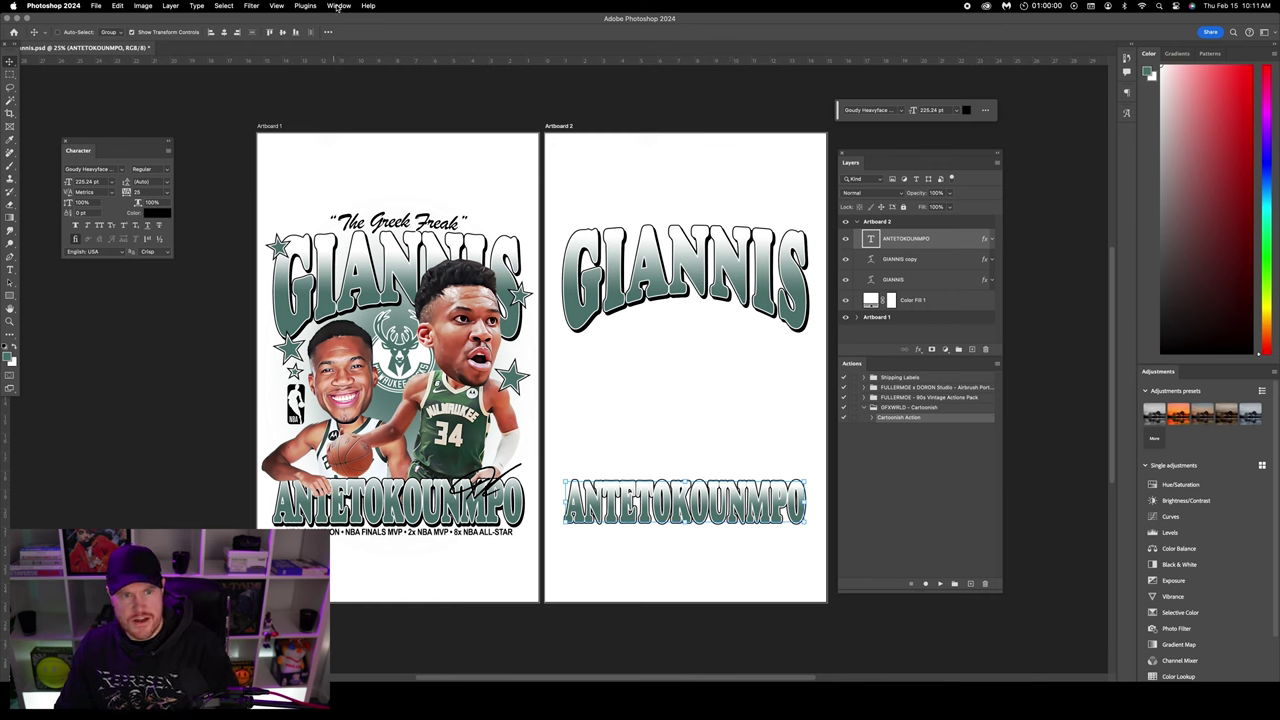
# - Turn off Smart Guides and stretch the ANTETOKOUNMPO text slightly wider and taller to line up with the GIANNIS lettering
pyautogui.click(277, 5)
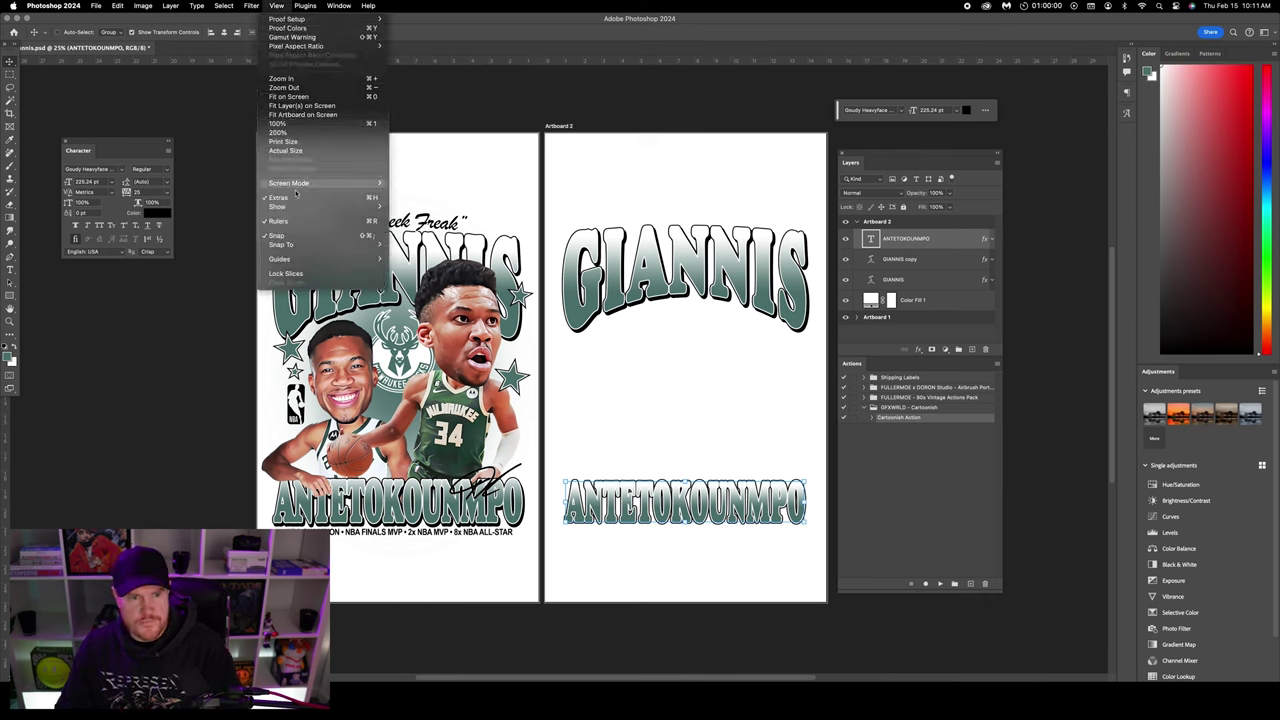
pyautogui.moveTo(292, 208)
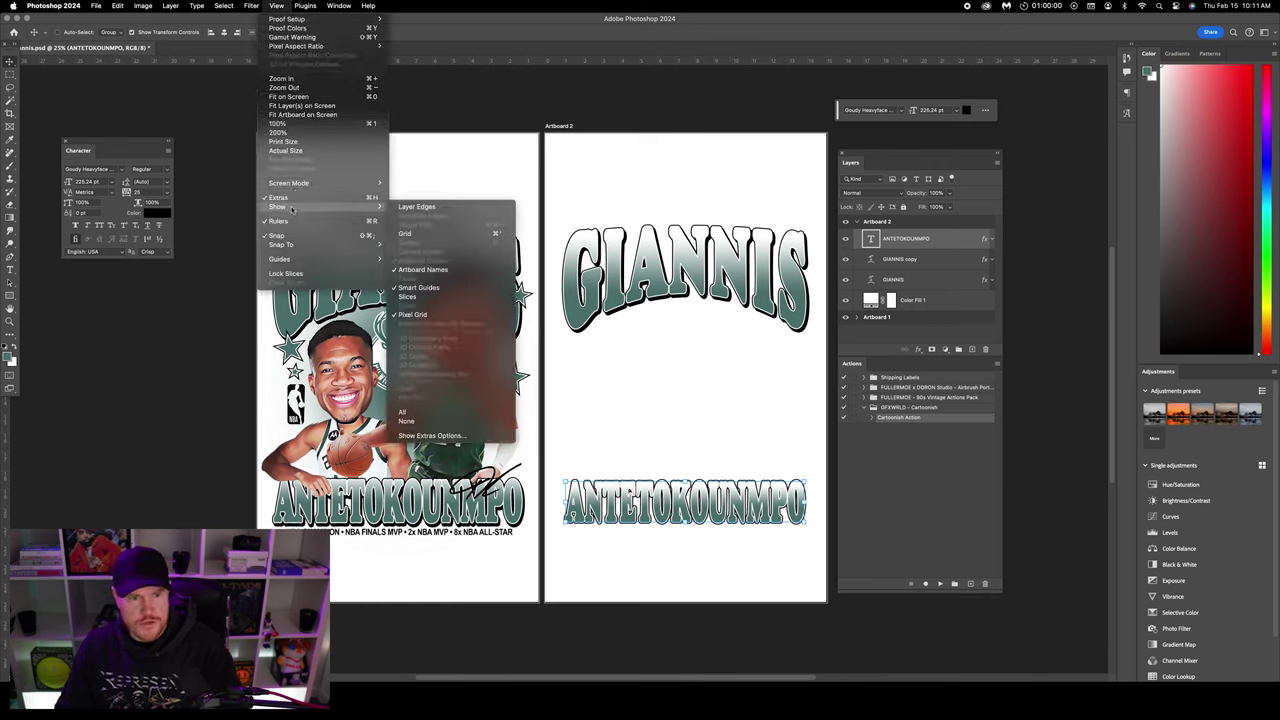
pyautogui.click(446, 288)
pyautogui.hotkey('ctrl', 't')
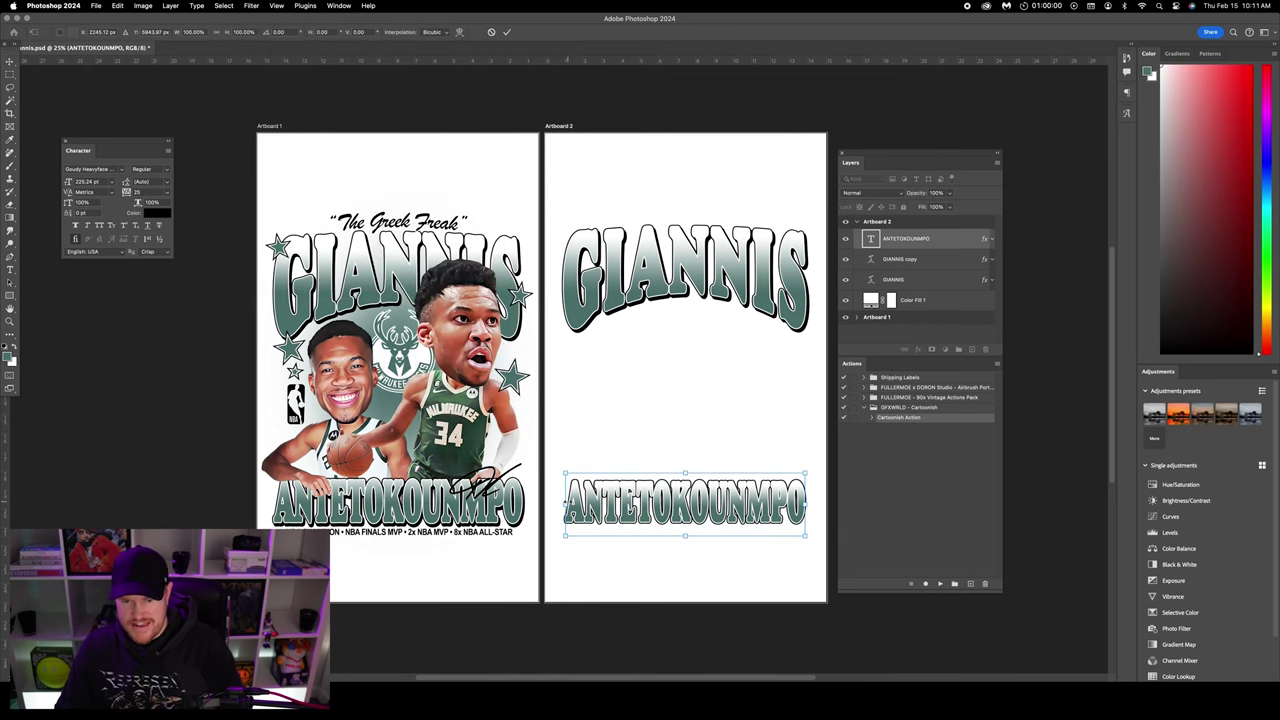
pyautogui.moveTo(564, 502); pyautogui.dragTo(563, 502)
pyautogui.moveTo(810, 501); pyautogui.dragTo(807, 500)
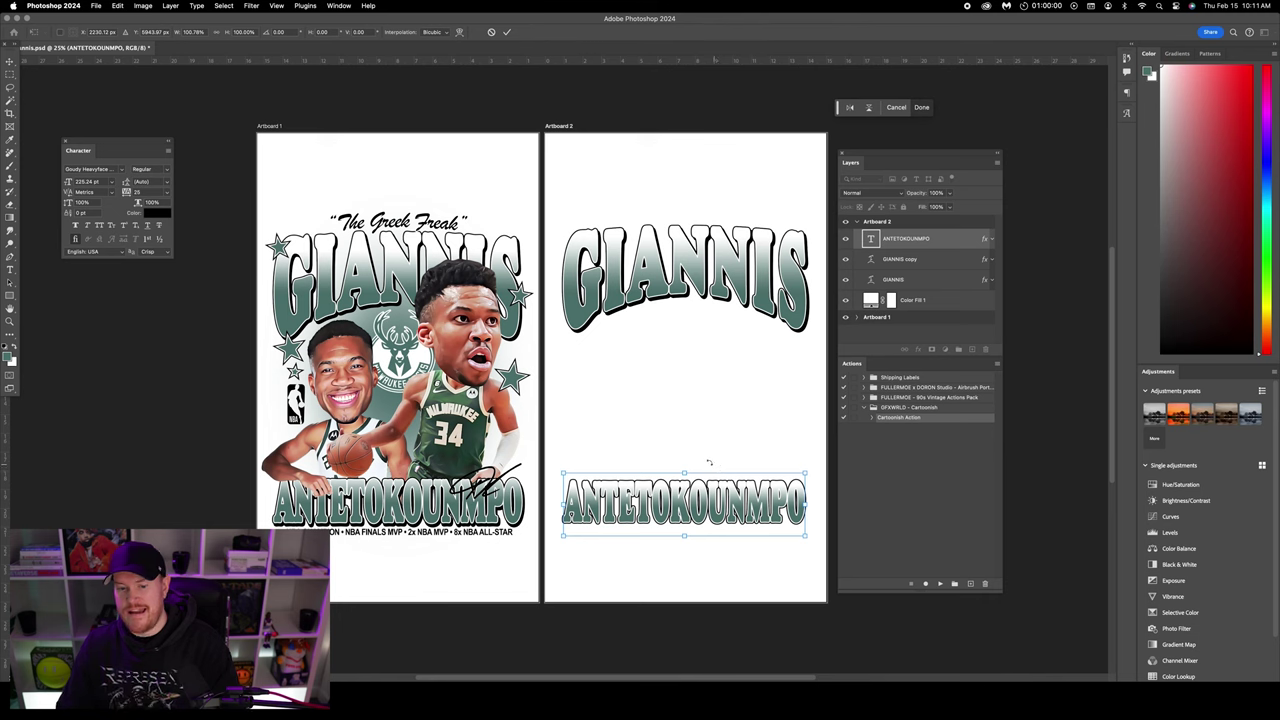
pyautogui.moveTo(685, 473); pyautogui.dragTo(686, 468)
pyautogui.press('Return')
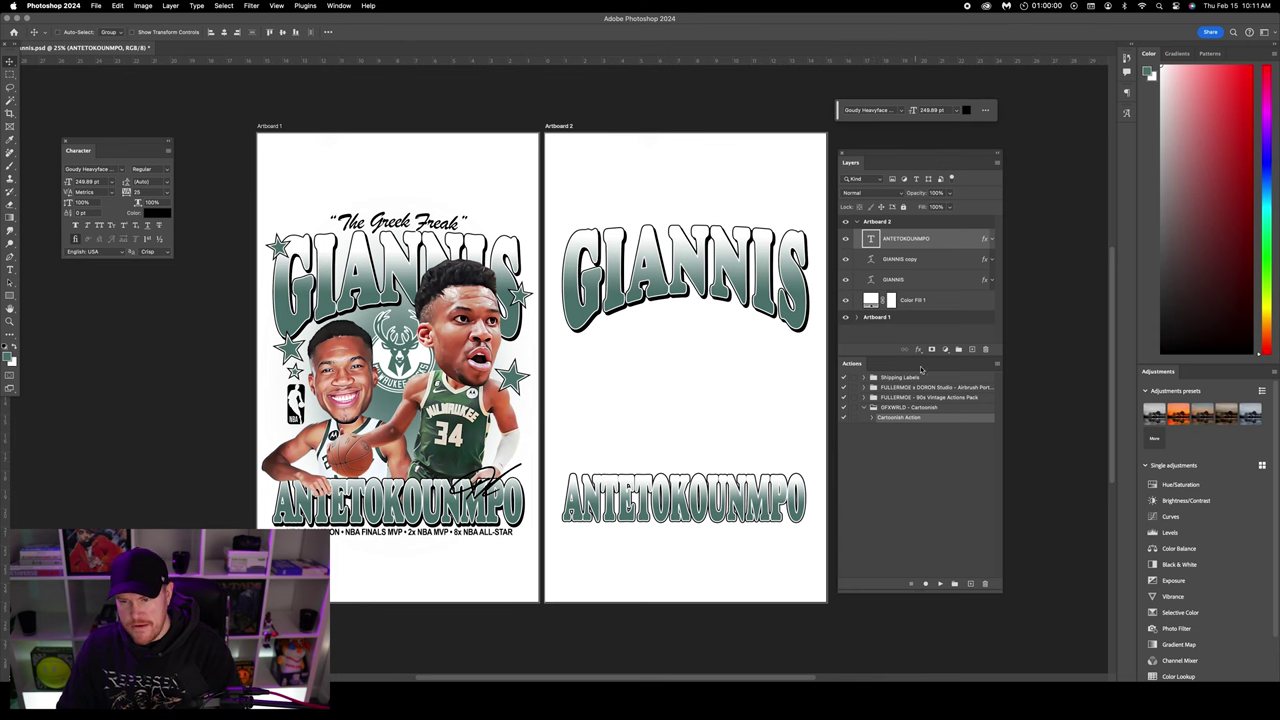
# - Reposition the gradient overlay on the ANTETOKOUNMPO text so its letters show more green and less white
pyautogui.doubleClick(951, 243)
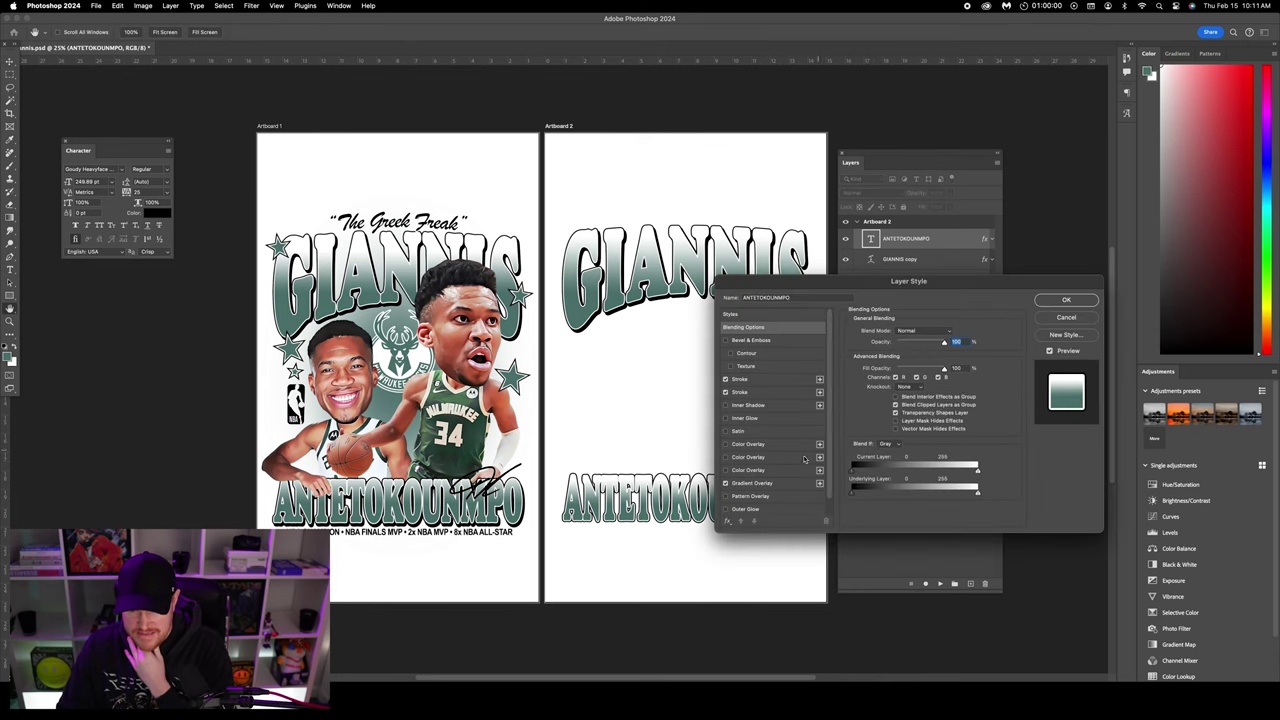
pyautogui.moveTo(895, 281); pyautogui.dragTo(917, 281)
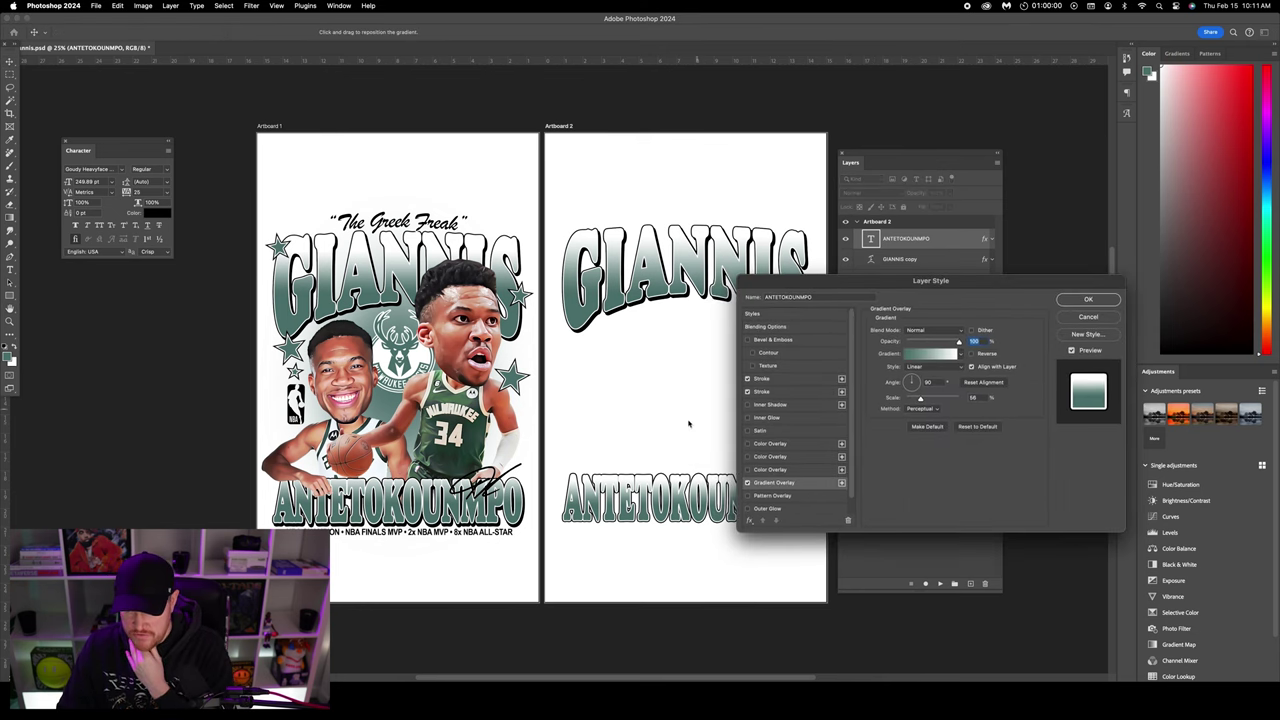
pyautogui.moveTo(686, 423); pyautogui.dragTo(692, 422)
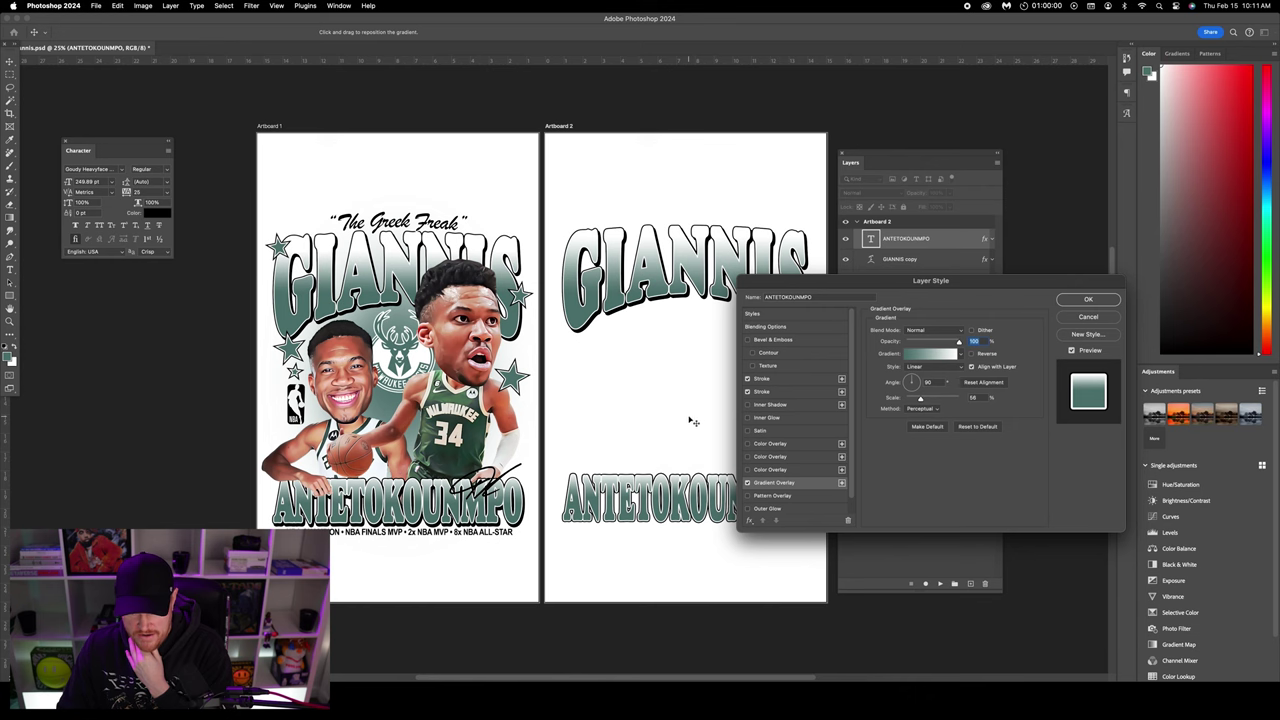
pyautogui.click(1087, 299)
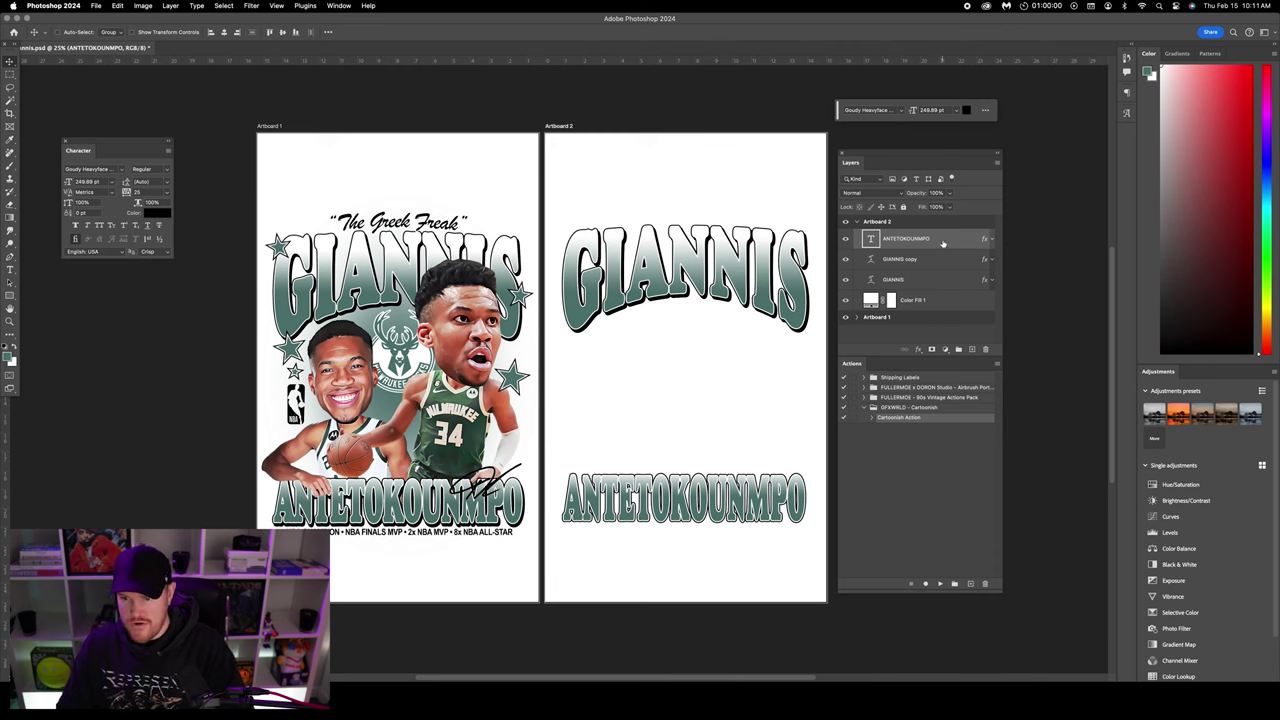
# - Duplicate the ANTETOKOUNMPO layer and turn the lower one solid black by enabling a Color Overlay and setting its white stroke to 000000
pyautogui.press('super+j')
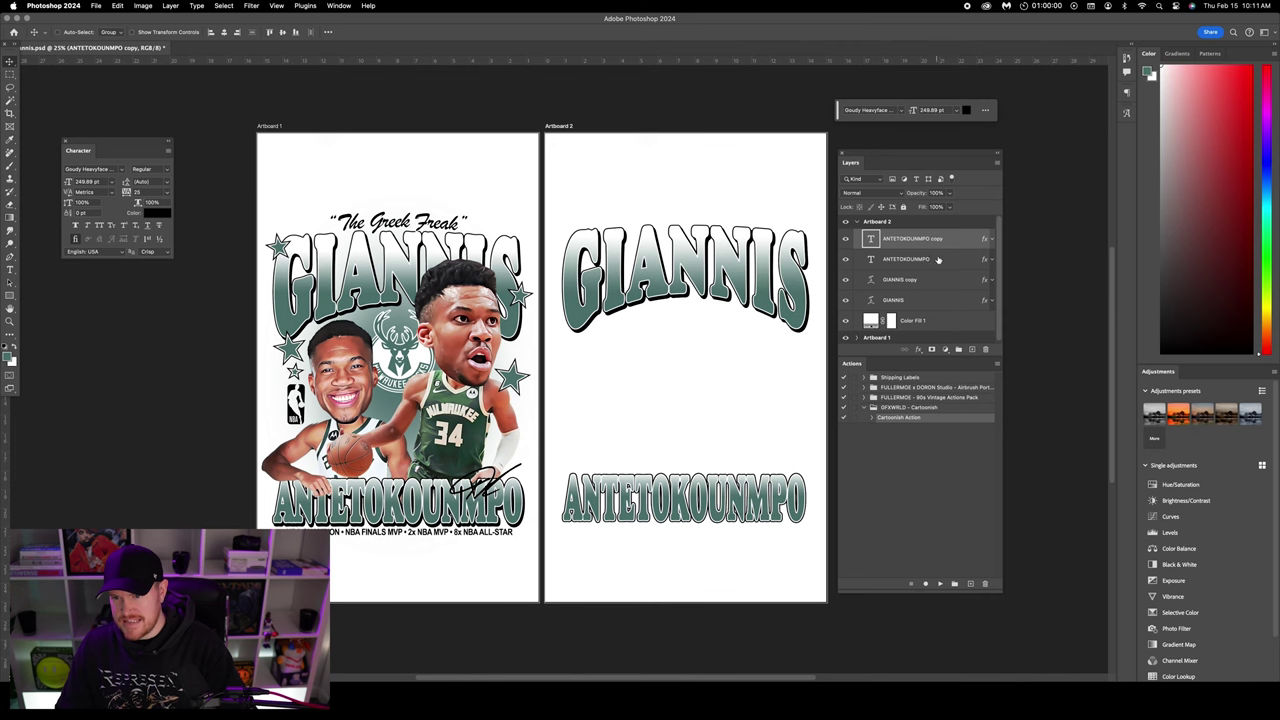
pyautogui.doubleClick(943, 261)
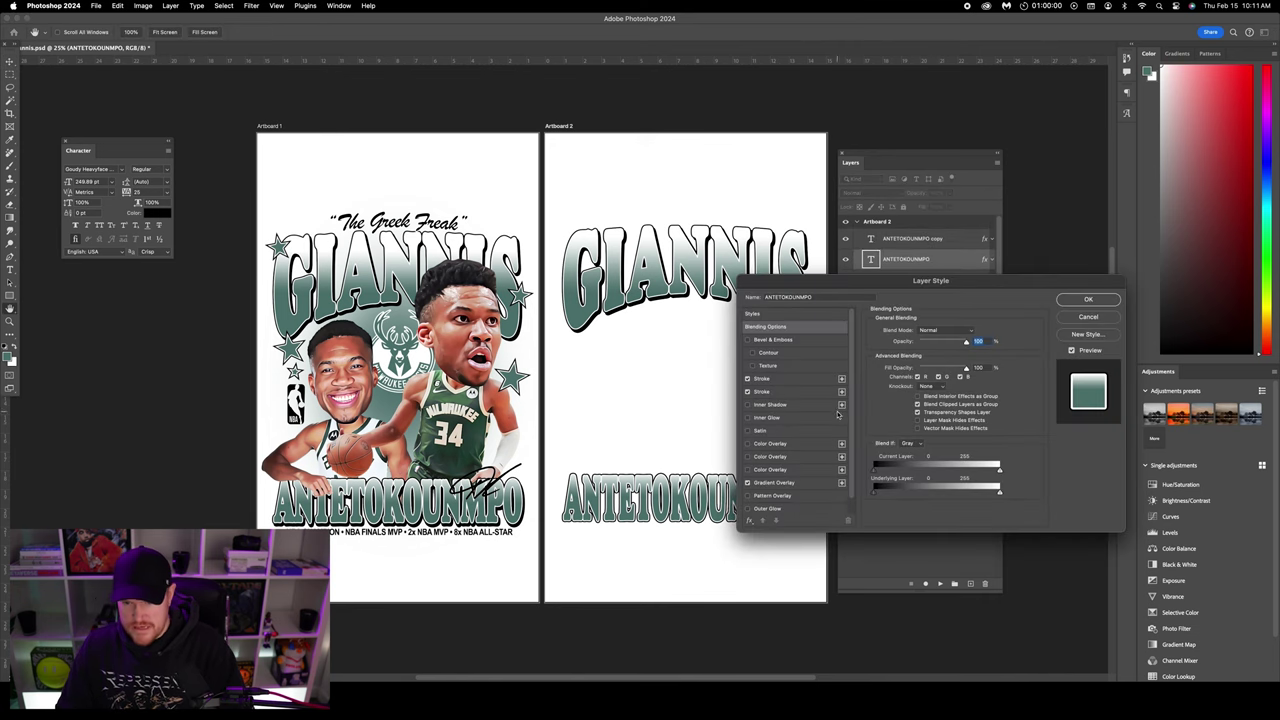
pyautogui.click(772, 443)
pyautogui.click(784, 379)
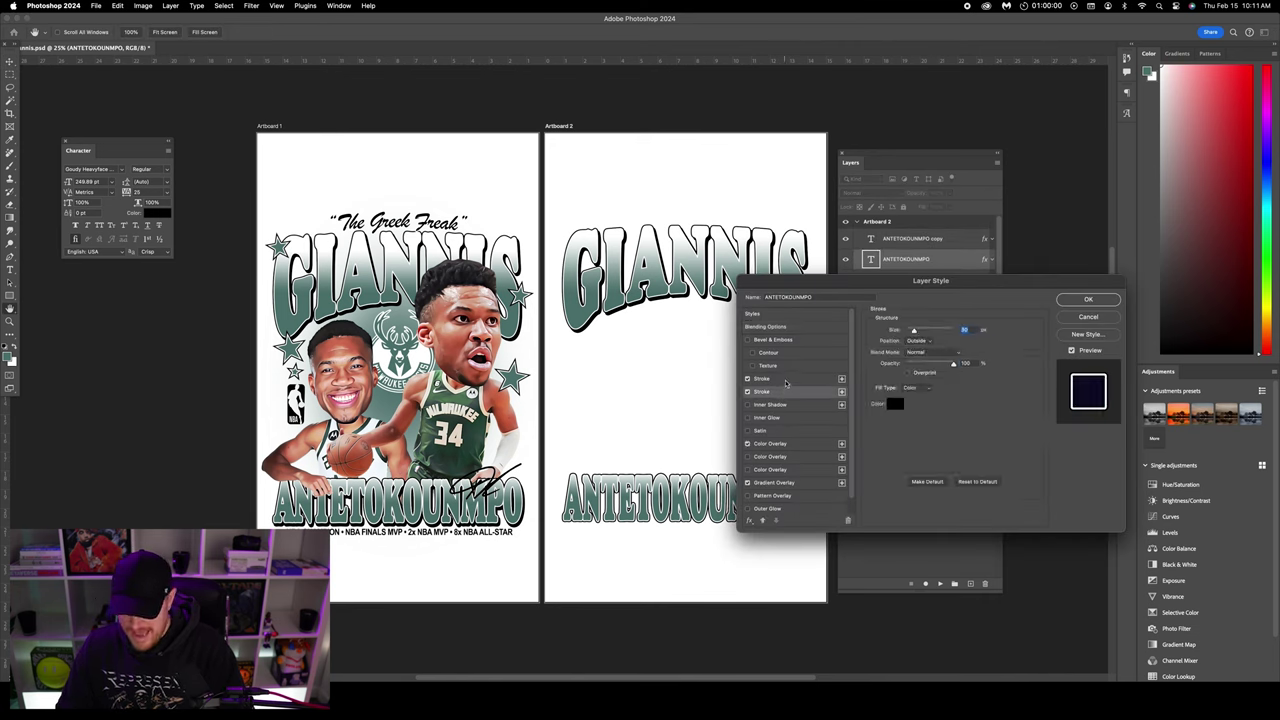
pyautogui.click(894, 403)
pyautogui.write('000000')
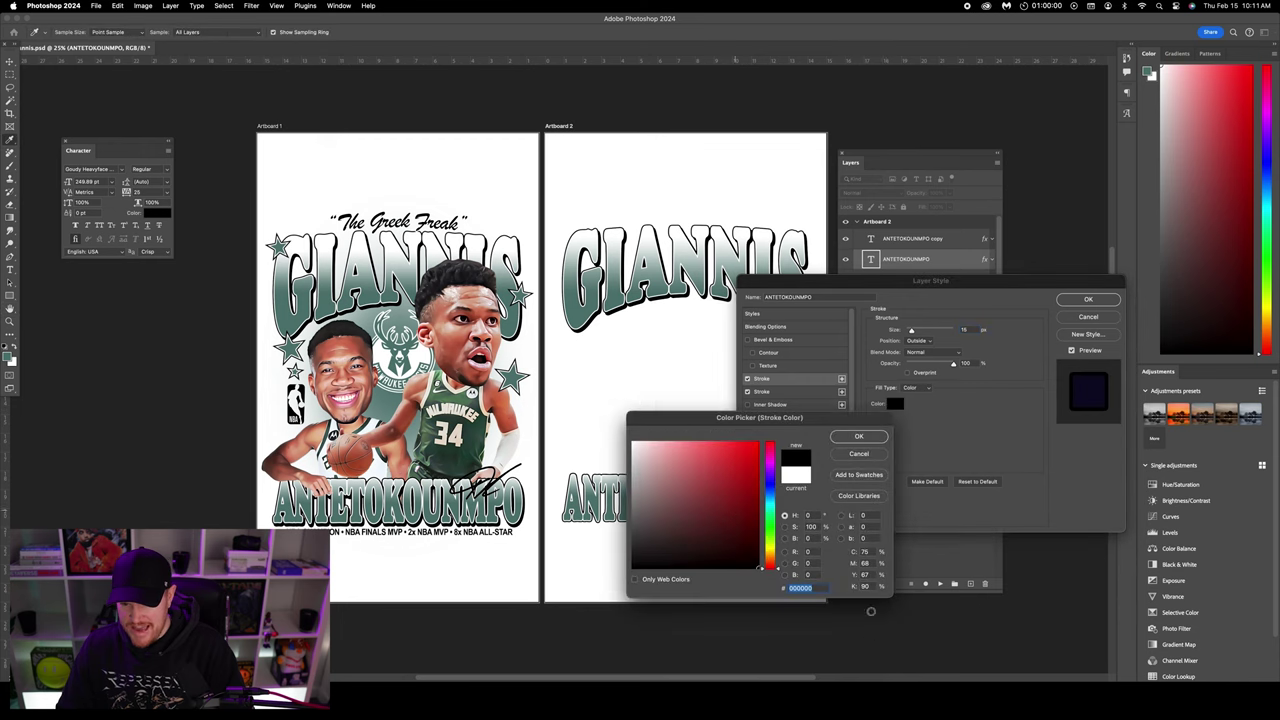
pyautogui.click(860, 436)
pyautogui.click(1088, 299)
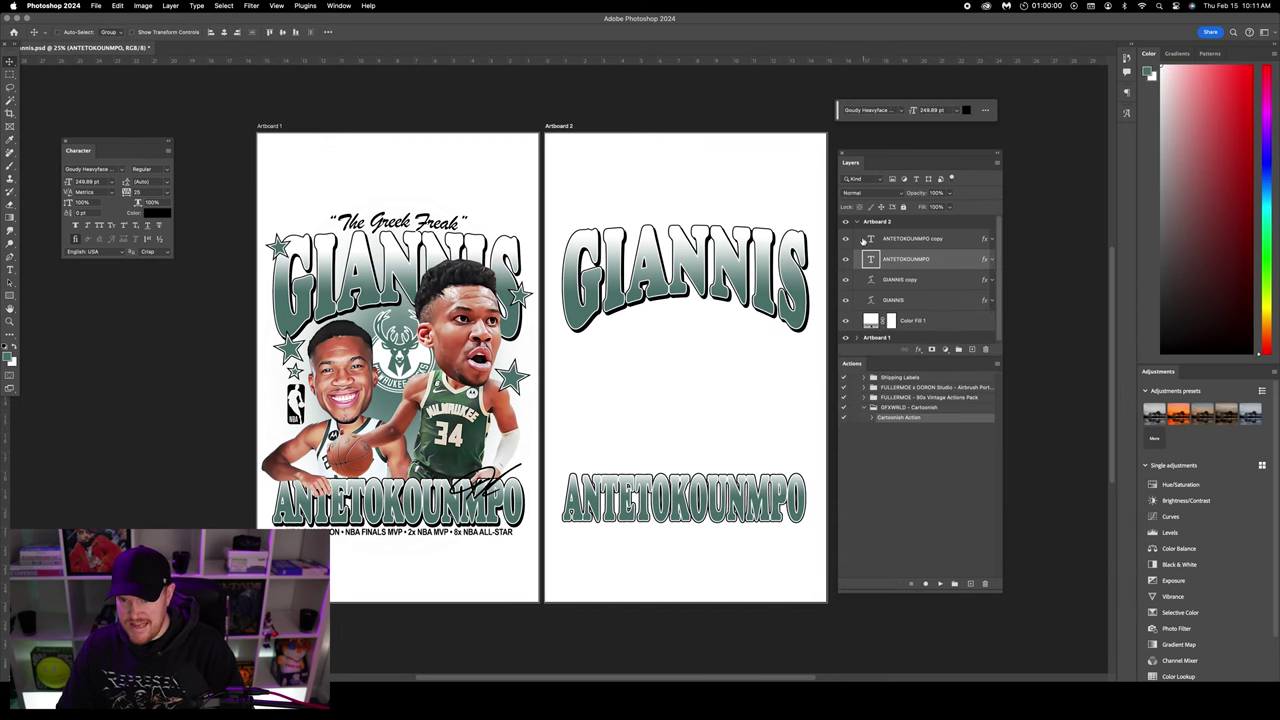
# - Shift the black ANTETOKOUNMPO layer slightly down and to the right behind the gradient copy to form a drop shadow
pyautogui.click(886, 238)
pyautogui.click(846, 239)
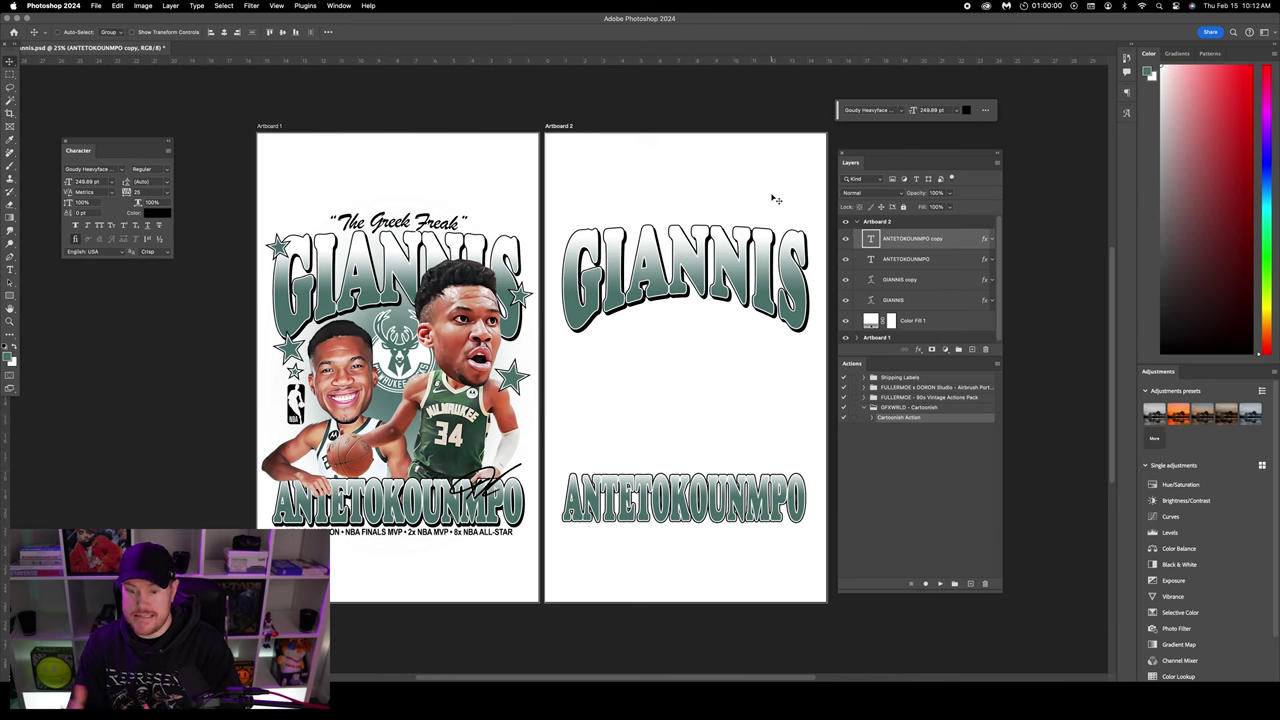
pyautogui.click(928, 260)
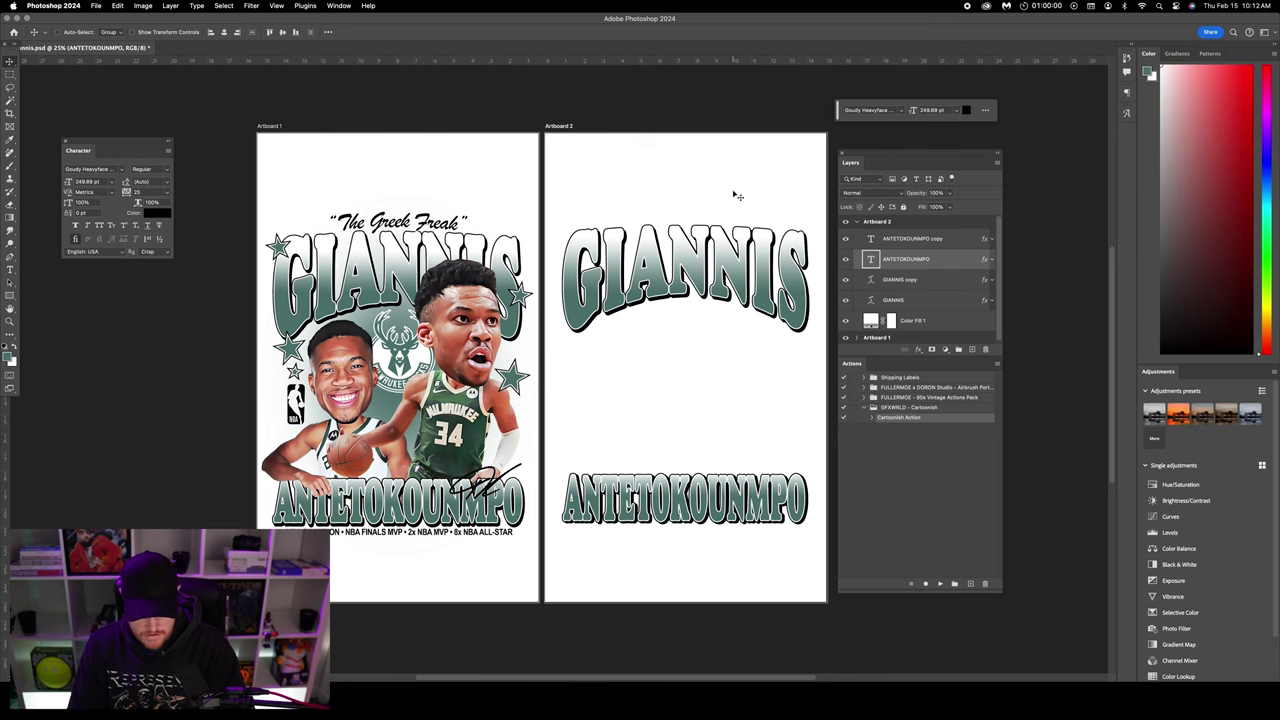
# - Show transform controls for both ANTETOKOUNMPO layers and adjust their width to about 12.9 in to line up with the GIANNIS lettering
pyautogui.hotkey('alt', 'shift', ']')
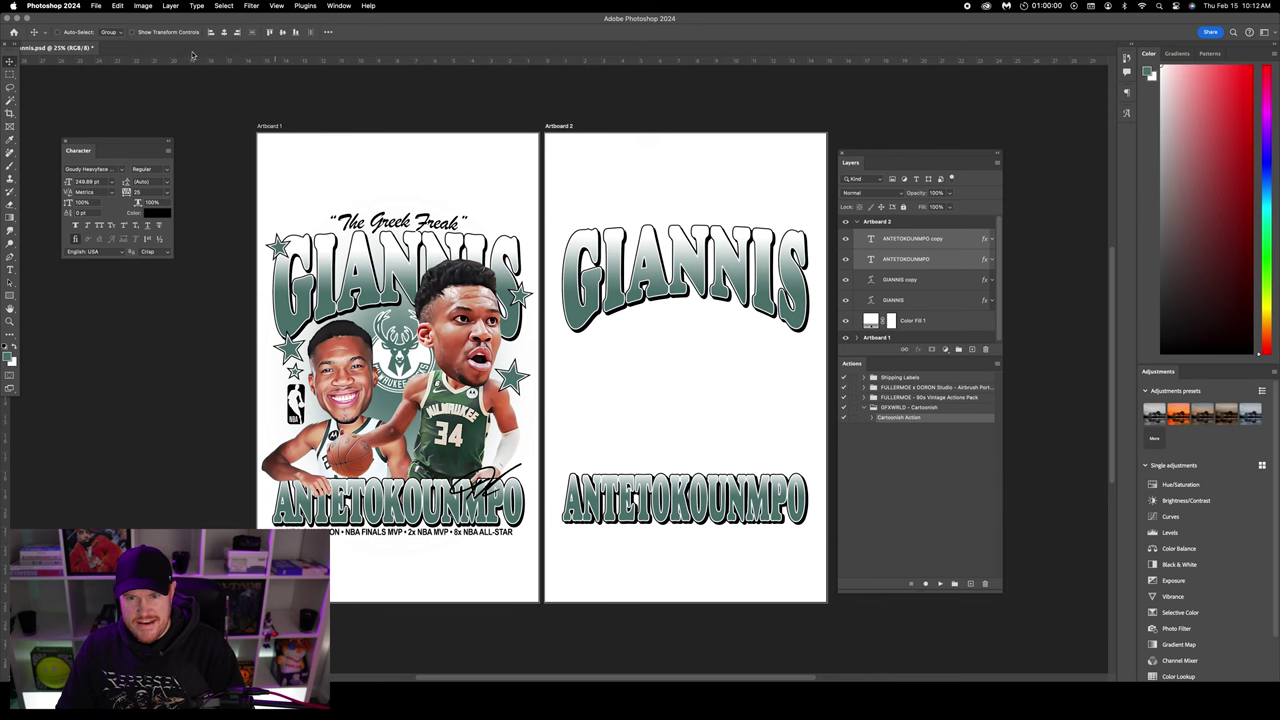
pyautogui.click(133, 32)
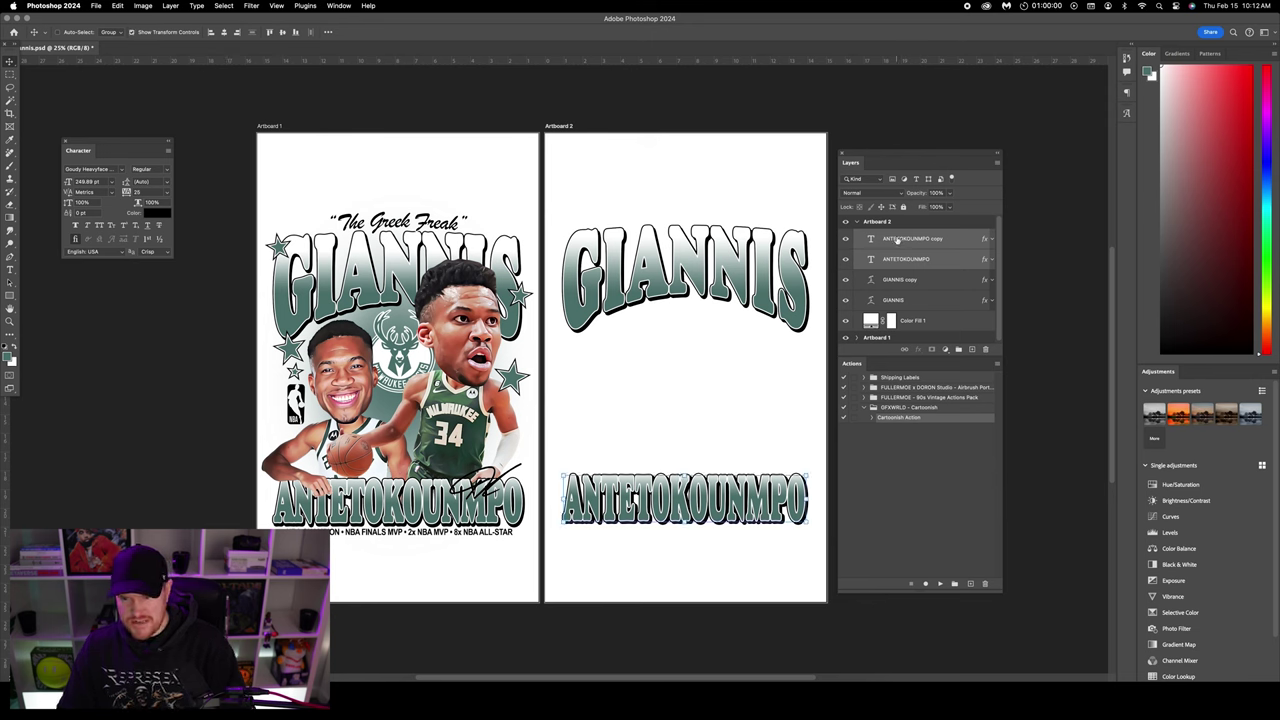
pyautogui.moveTo(563, 497); pyautogui.dragTo(563, 497)
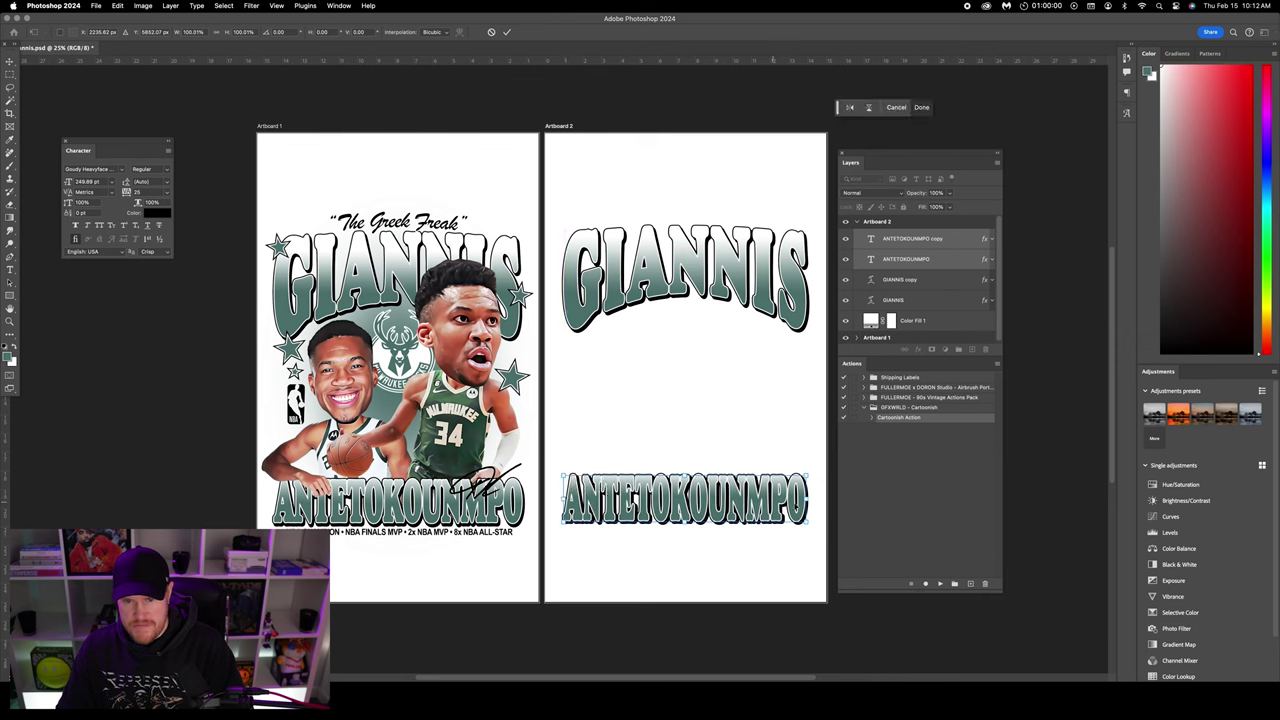
pyautogui.moveTo(809, 497); pyautogui.dragTo(805, 497)
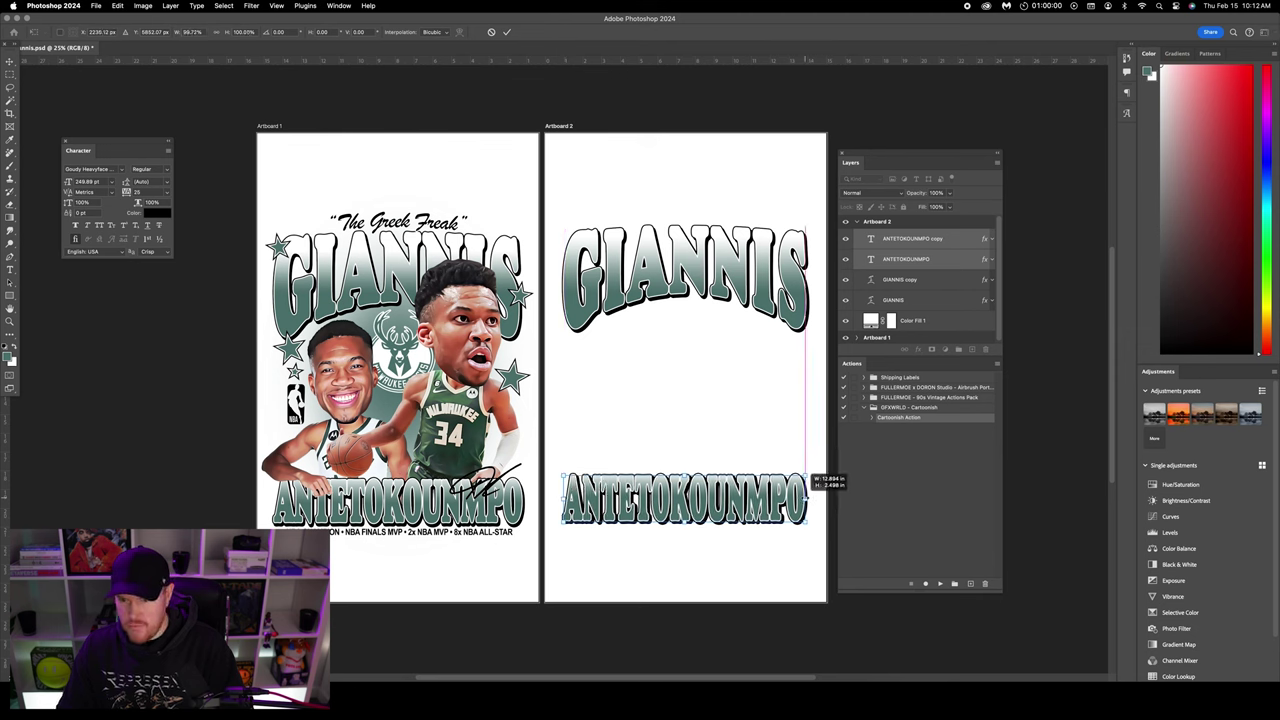
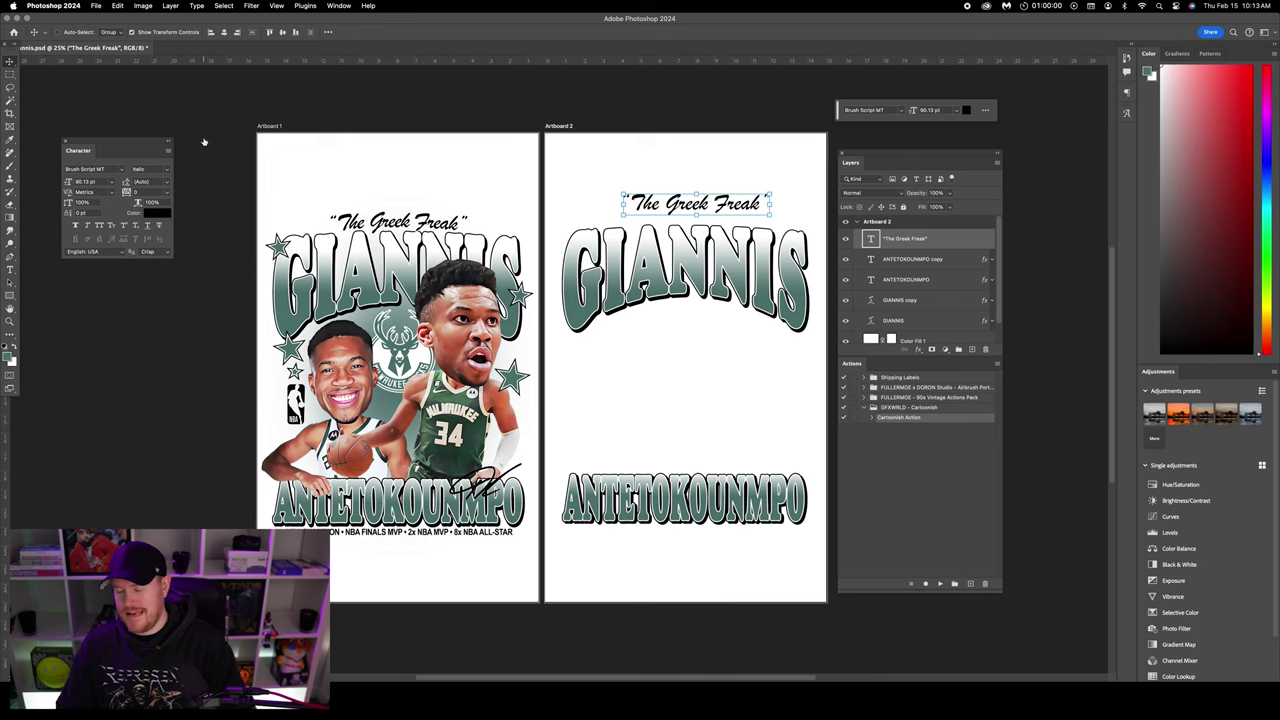
# - Keep the "The Greek Freak" tracking at 0, centre the text just above GIANNIS, and hide the transform controls
pyautogui.click(168, 195)
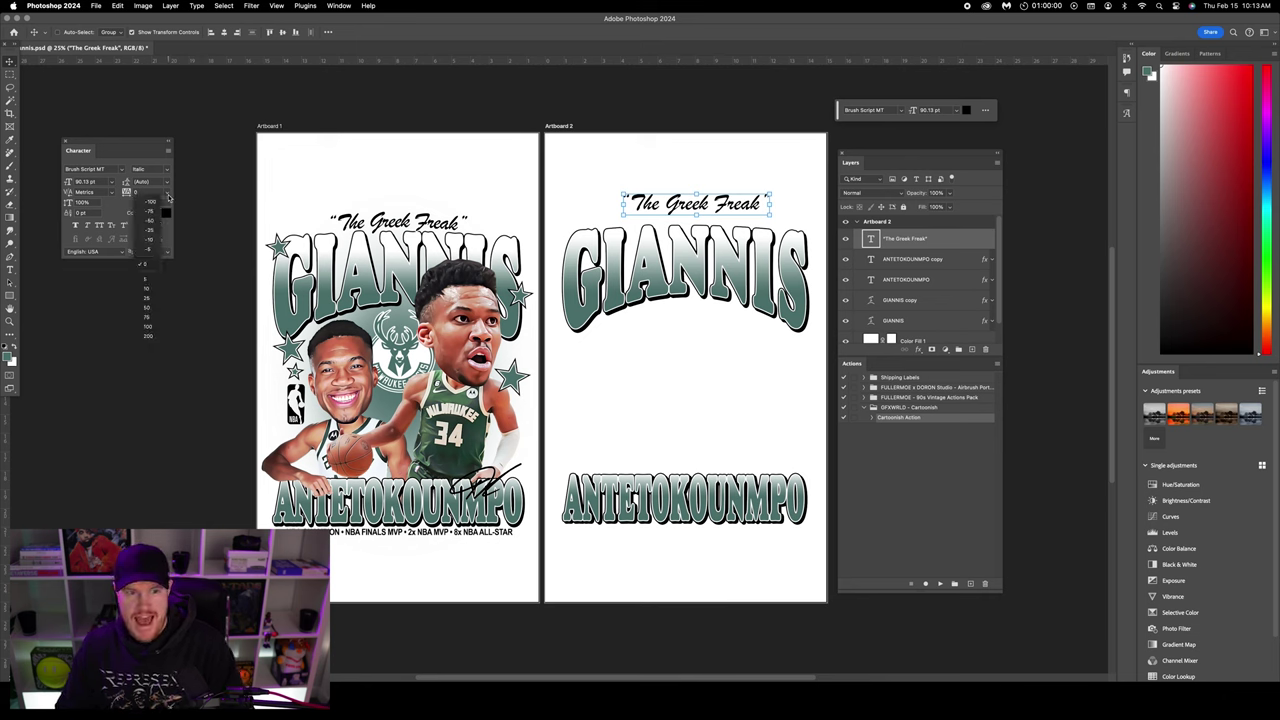
pyautogui.click(156, 270)
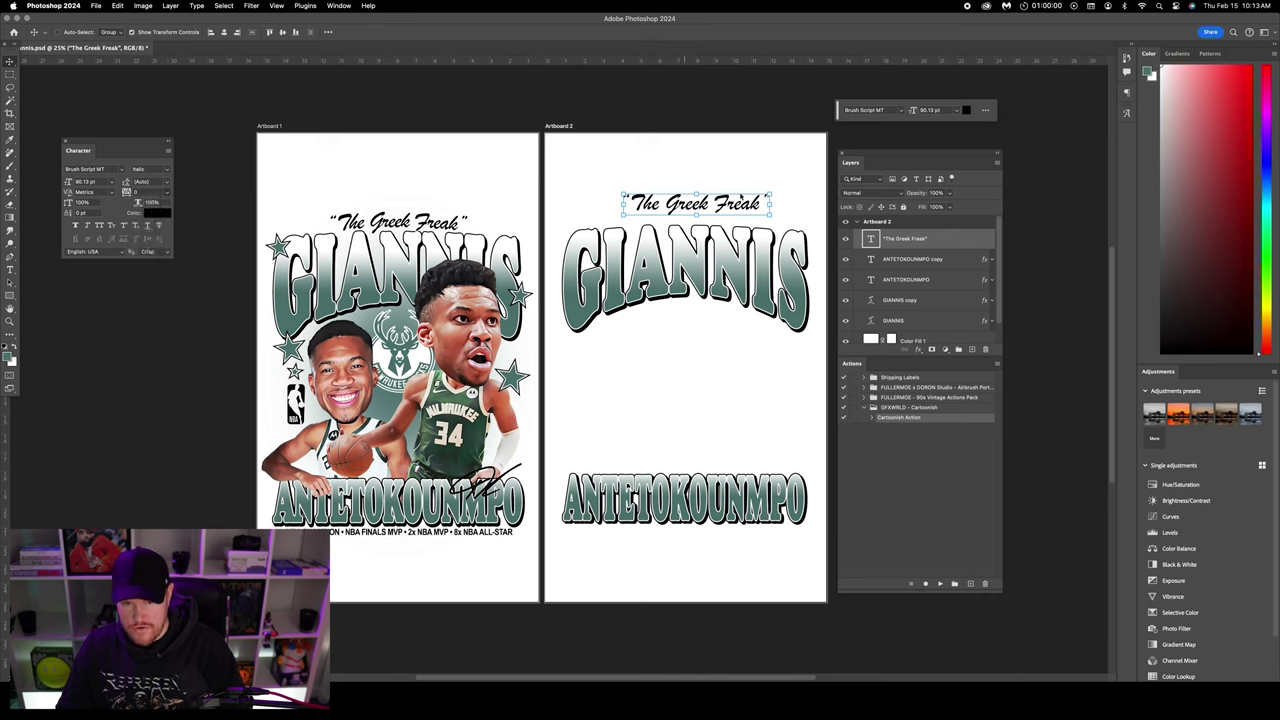
pyautogui.moveTo(694, 203); pyautogui.dragTo(686, 210)
pyautogui.click(131, 33)
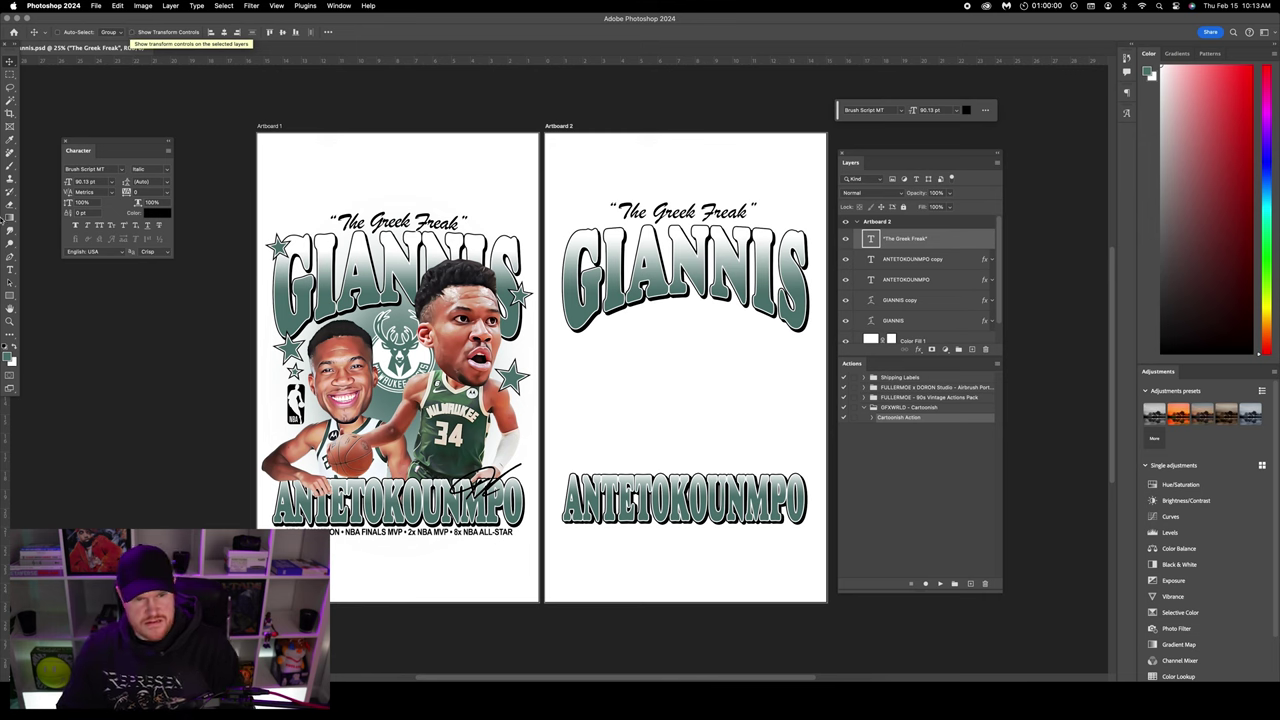
# - Warp the "The Greek Freak" text with the Arch style and a horizontal bend of +8%
pyautogui.click(10, 276)
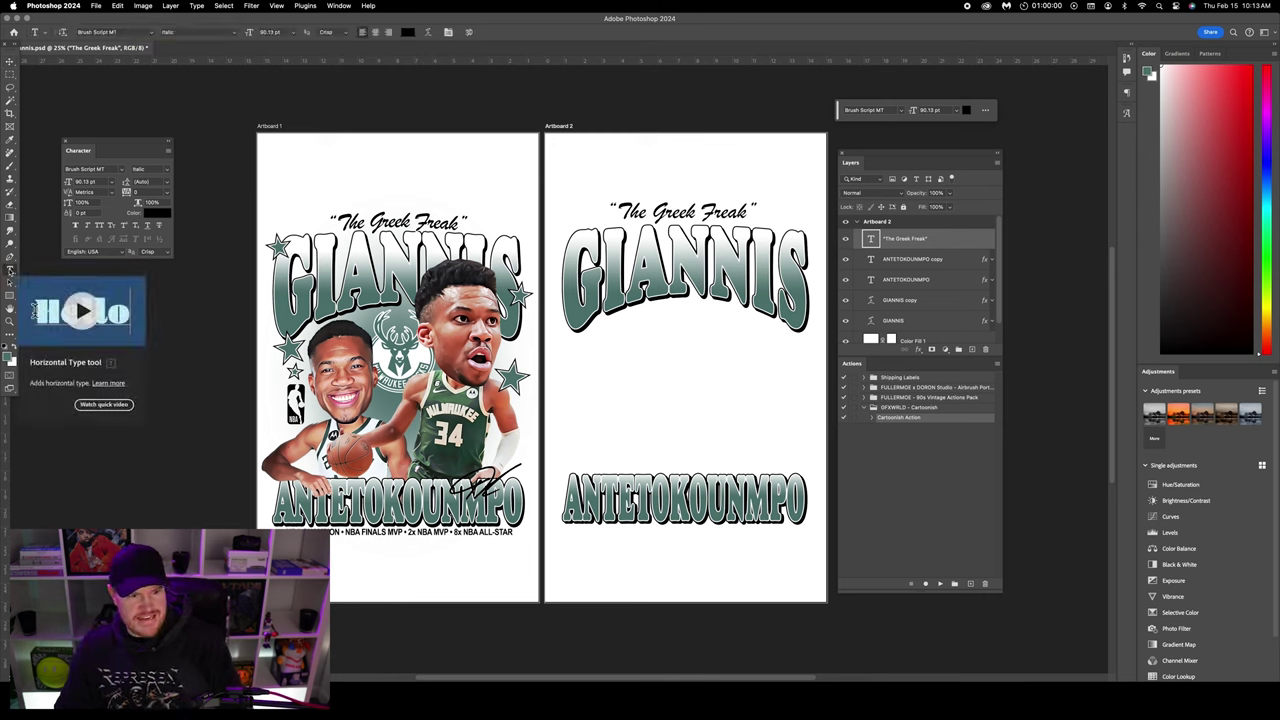
pyautogui.click(428, 32)
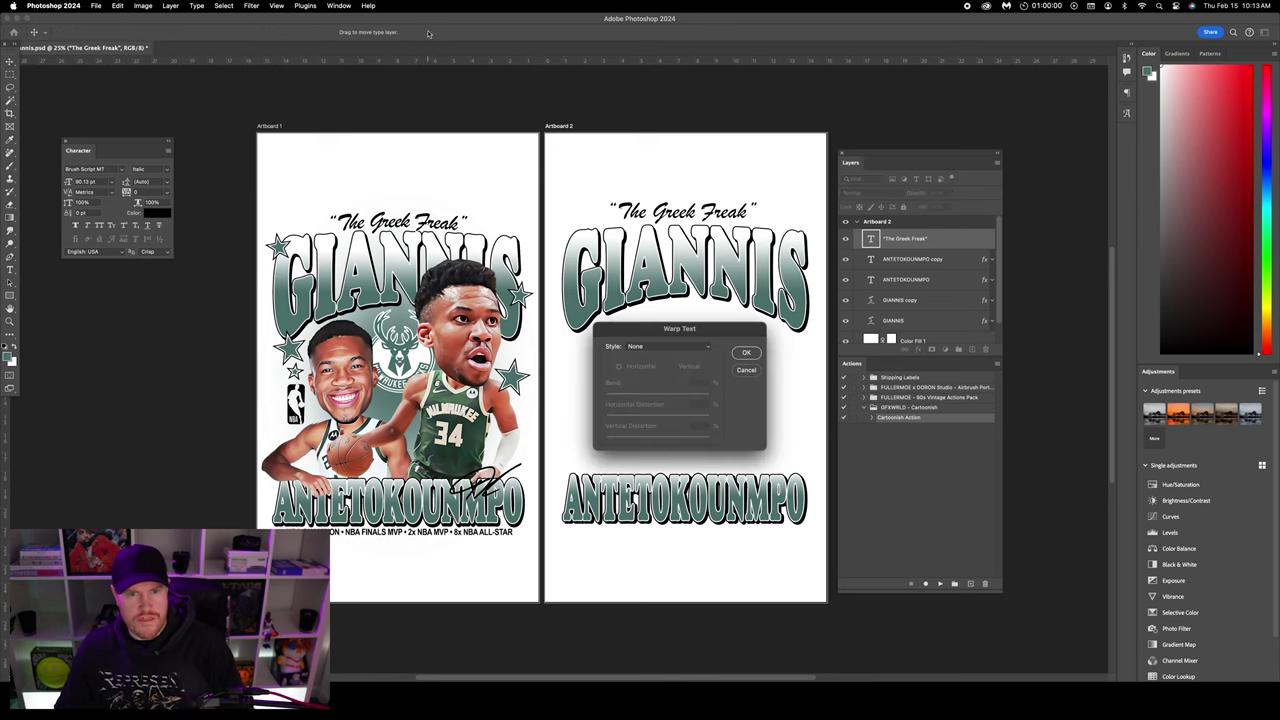
pyautogui.click(662, 346)
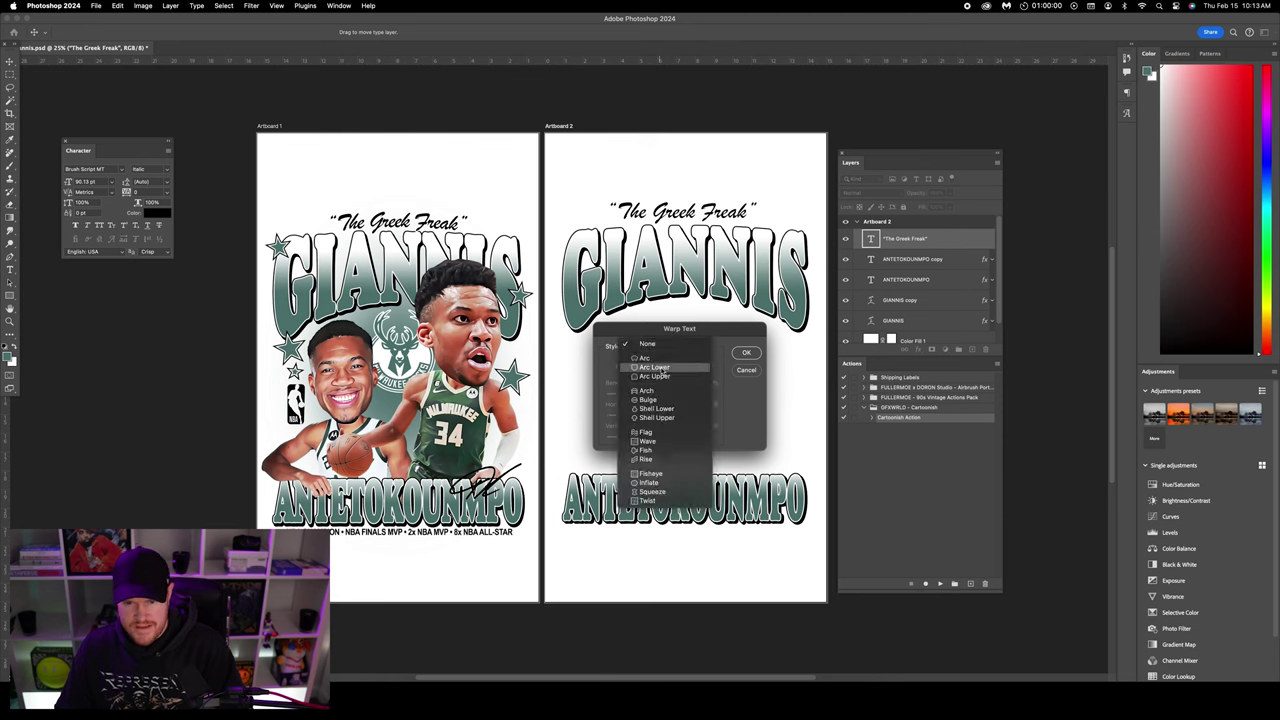
pyautogui.click(659, 391)
pyautogui.moveTo(686, 397); pyautogui.dragTo(663, 396)
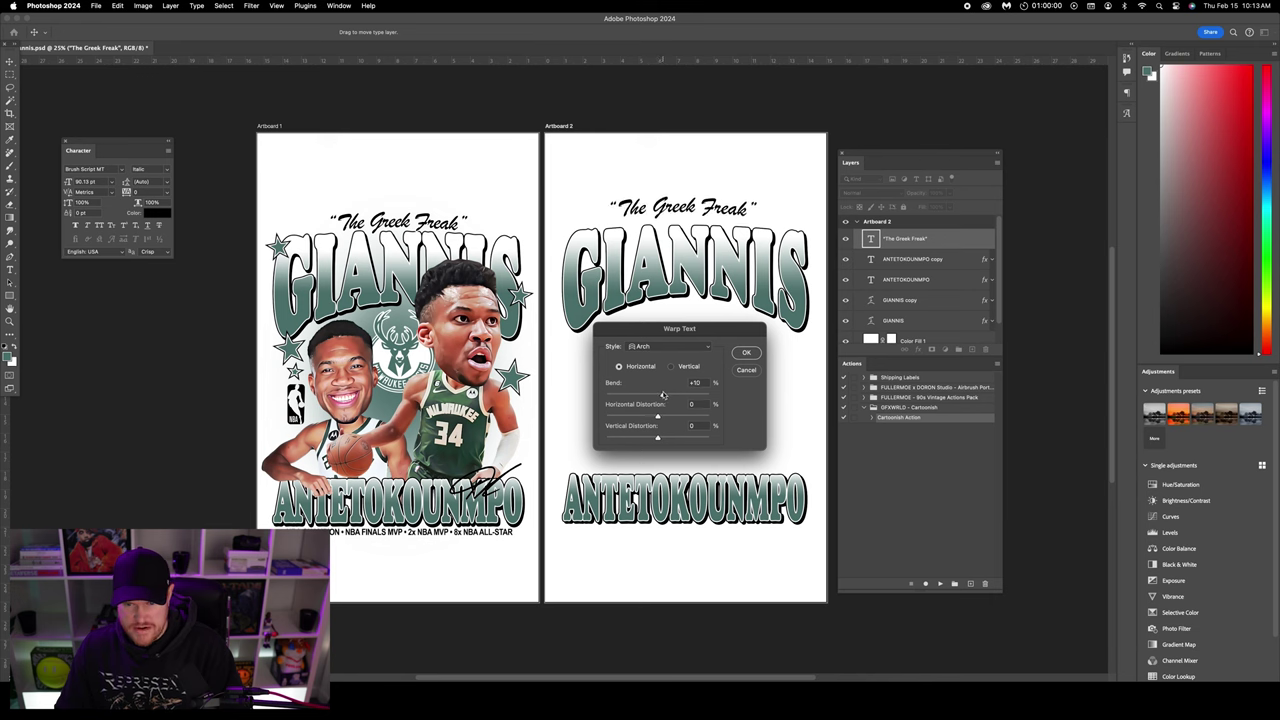
pyautogui.moveTo(663, 395); pyautogui.dragTo(662, 395)
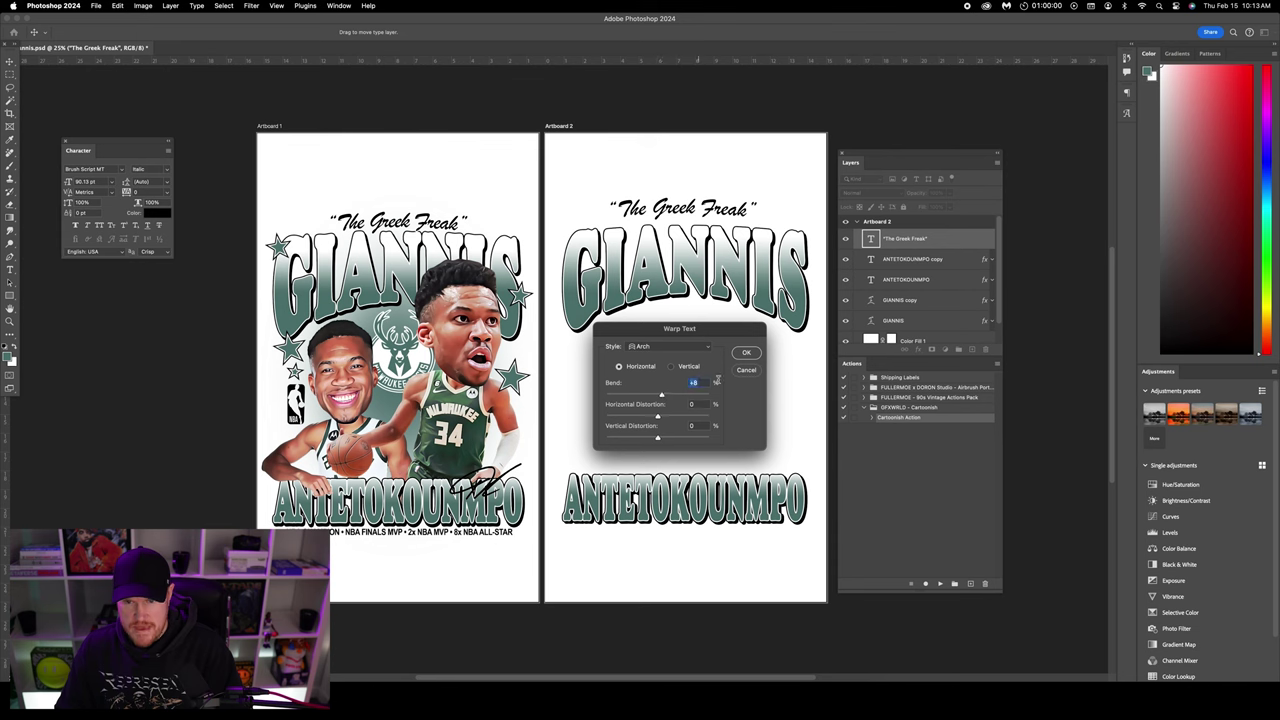
pyautogui.click(746, 352)
# - Nudge the arched "The Greek Freak" text down so it sits close to the top of the GIANNIS lettering
pyautogui.click(13, 64)
pyautogui.press('Down')
pyautogui.press('Down')
pyautogui.press('Down')
pyautogui.press('Down')
pyautogui.press('Down')
pyautogui.press('Down')
pyautogui.press('Down')
pyautogui.press('Down')
pyautogui.press('Down')
pyautogui.press('Down')
pyautogui.press('Down')
pyautogui.press('Down')
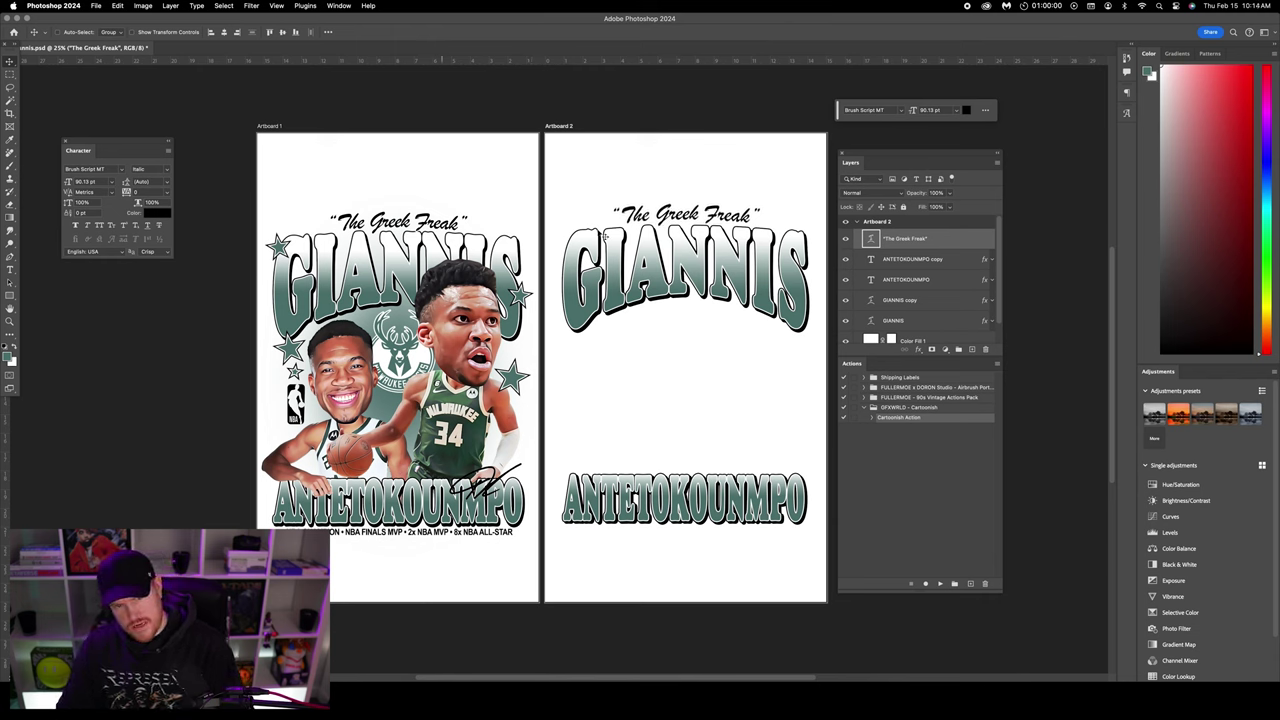
# - Add a 15 px outside stroke in white (ffffff) to the "The Greek Freak" text
pyautogui.doubleClick(952, 248)
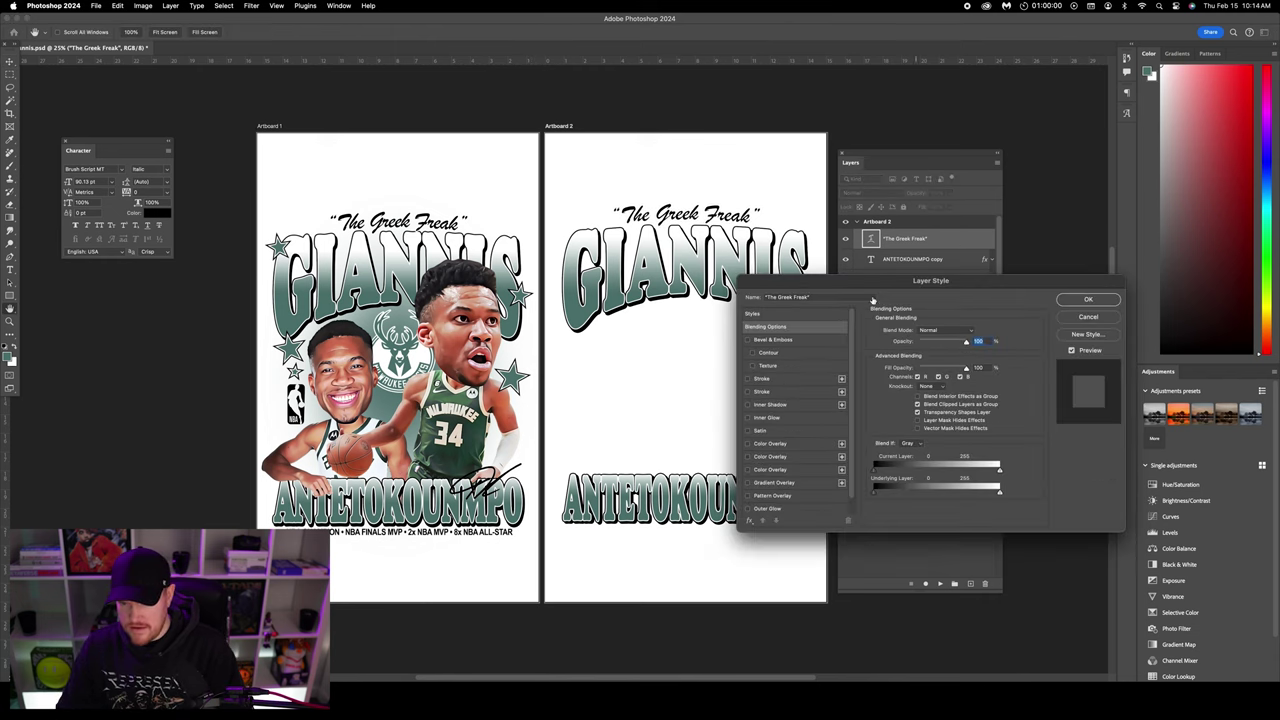
pyautogui.click(785, 379)
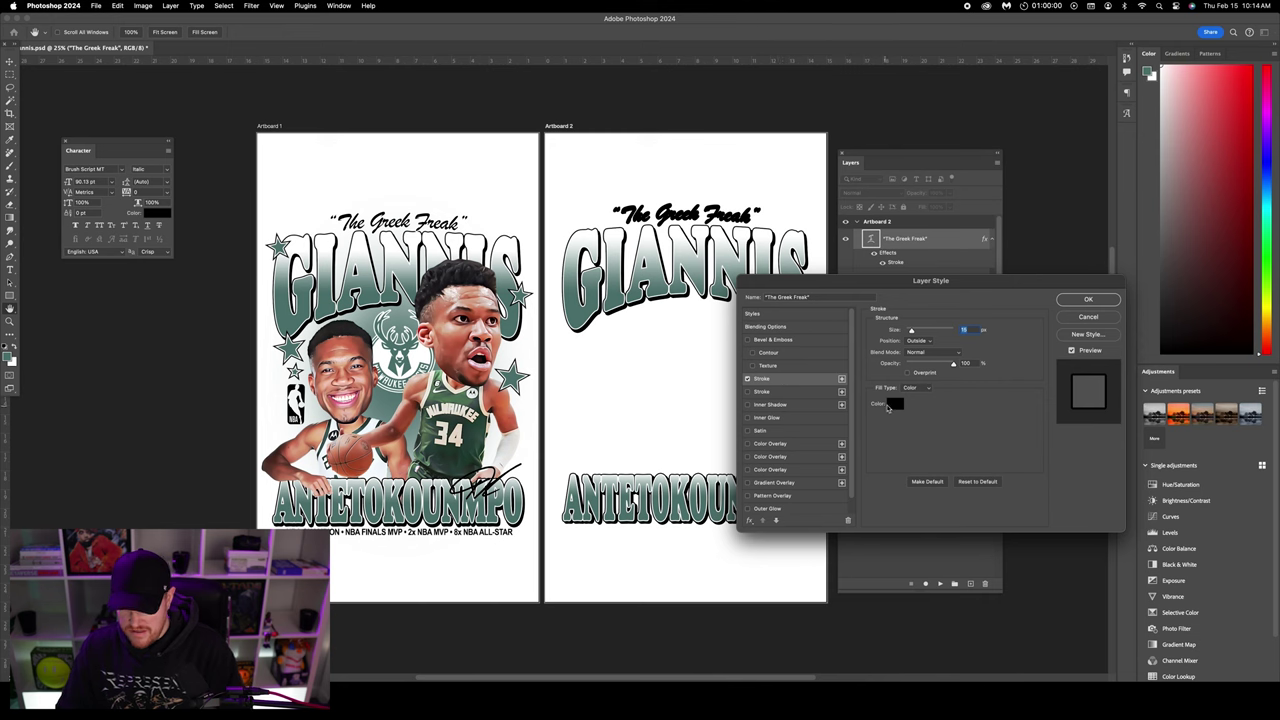
pyautogui.click(894, 404)
pyautogui.write('ffffff')
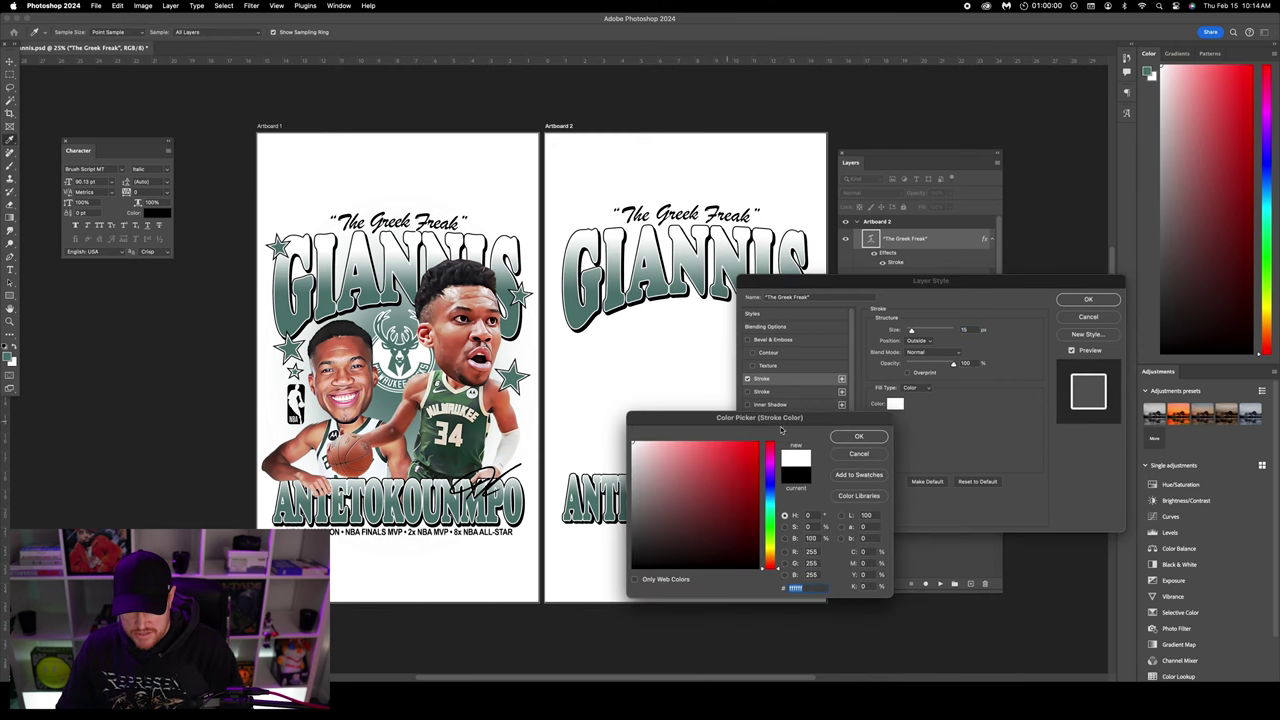
pyautogui.click(858, 436)
pyautogui.click(1103, 303)
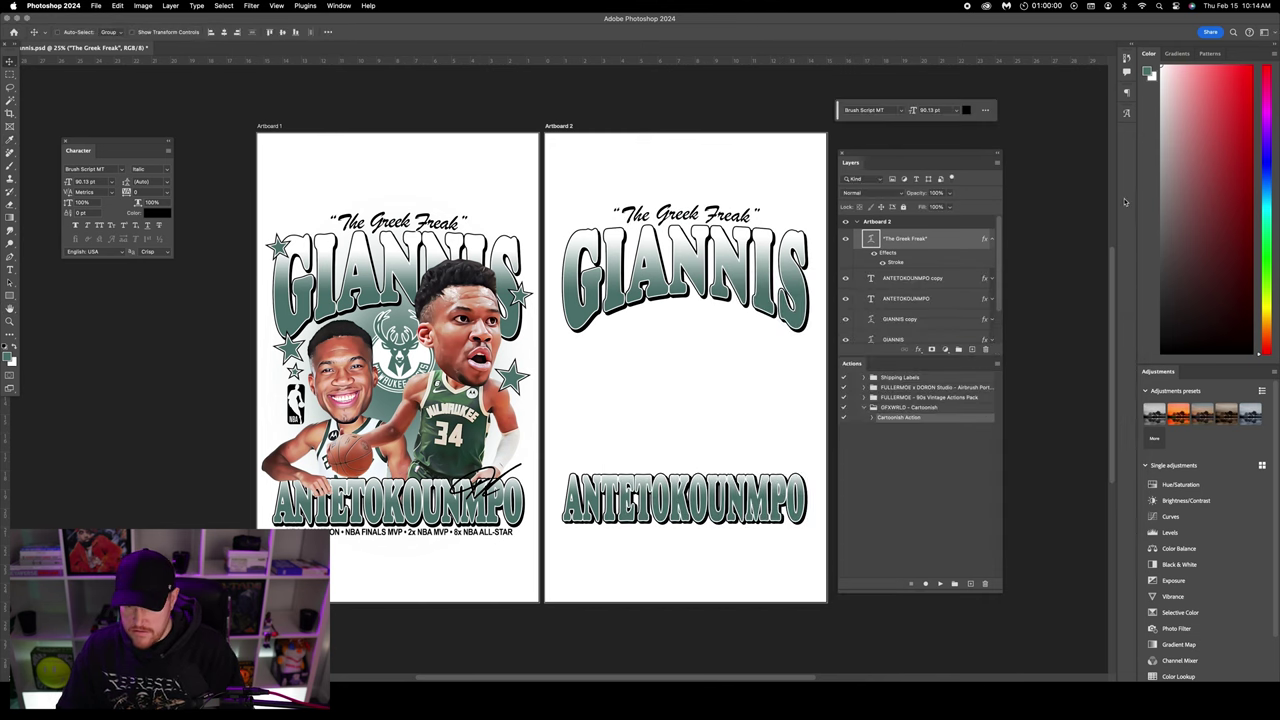
# - Reset the foreground and background colours to their defaults and start a new text line above ANTETOKOUNMPO on Artboard 2
pyautogui.click(9, 271)
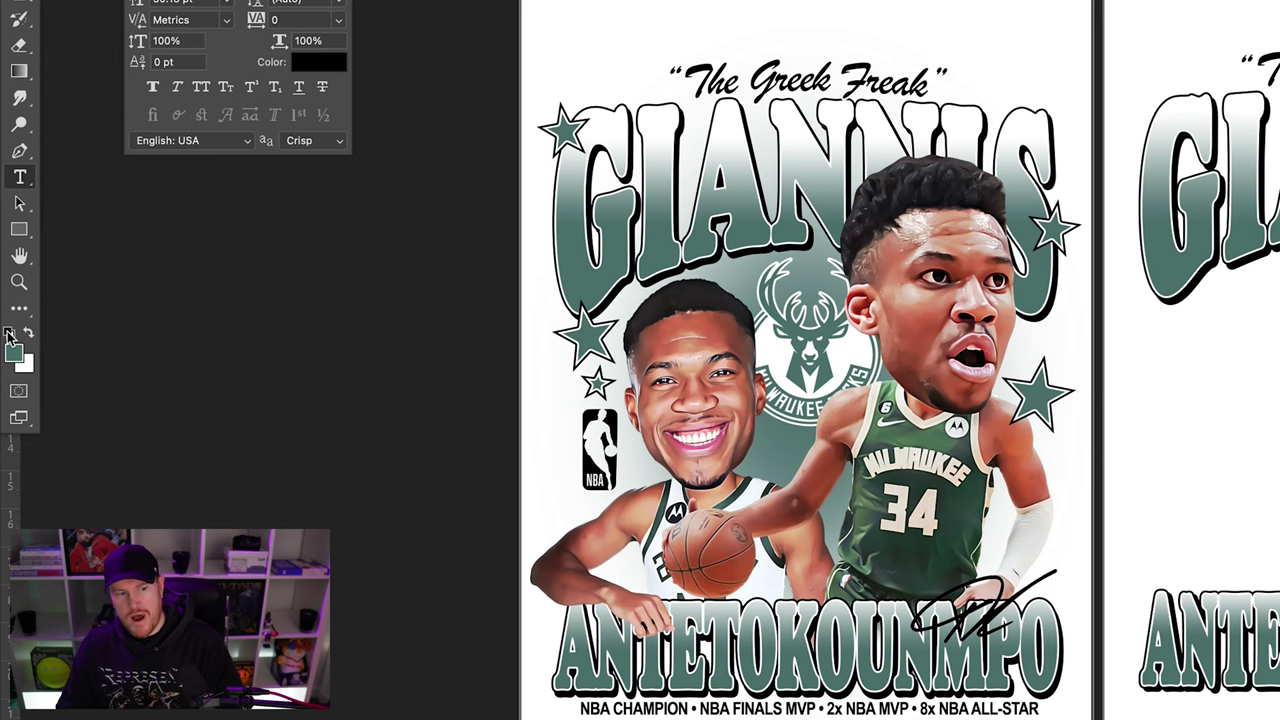
pyautogui.click(8, 334)
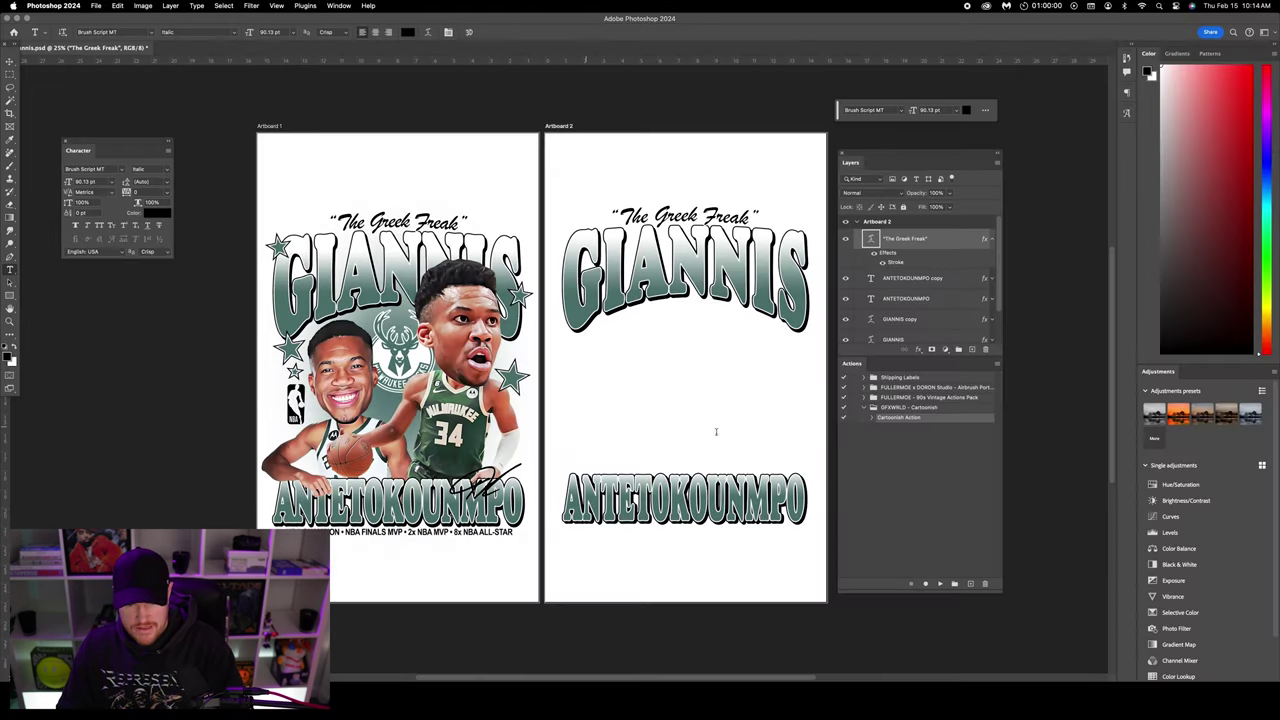
pyautogui.click(587, 427)
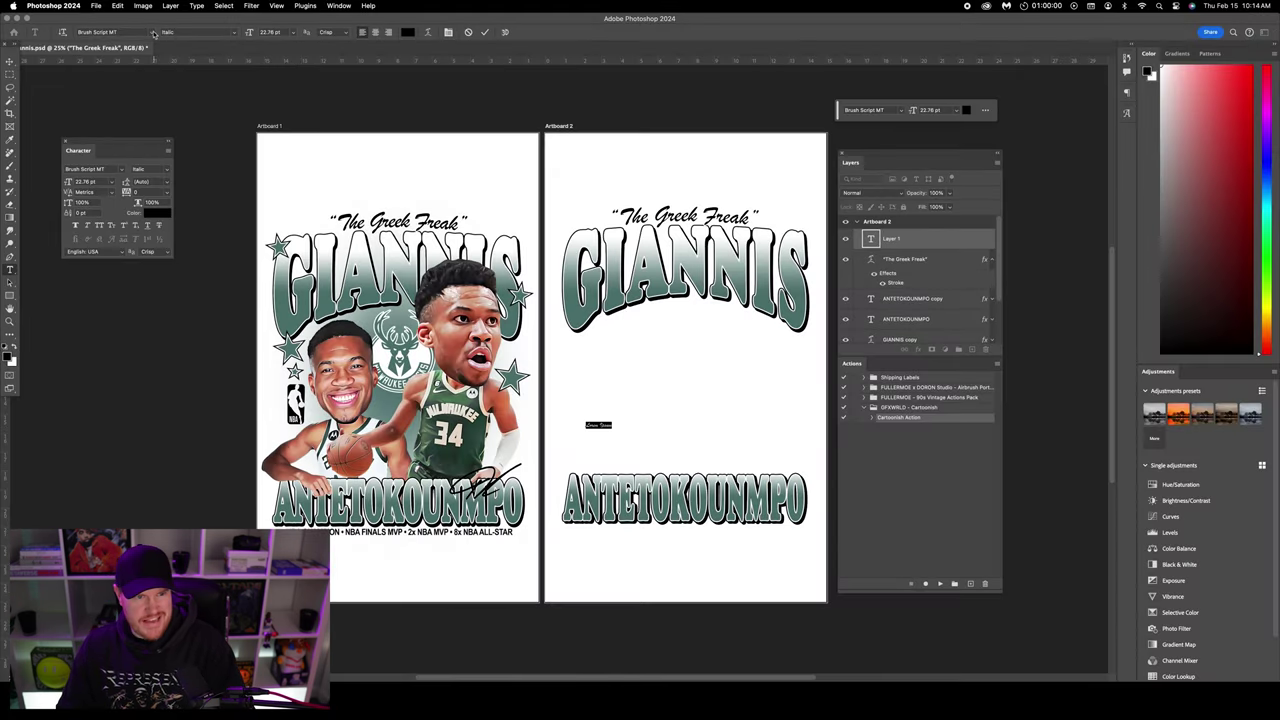
# - Set the new text line's font to Arial Narrow Bold and its size to 36 pt
pyautogui.click(153, 33)
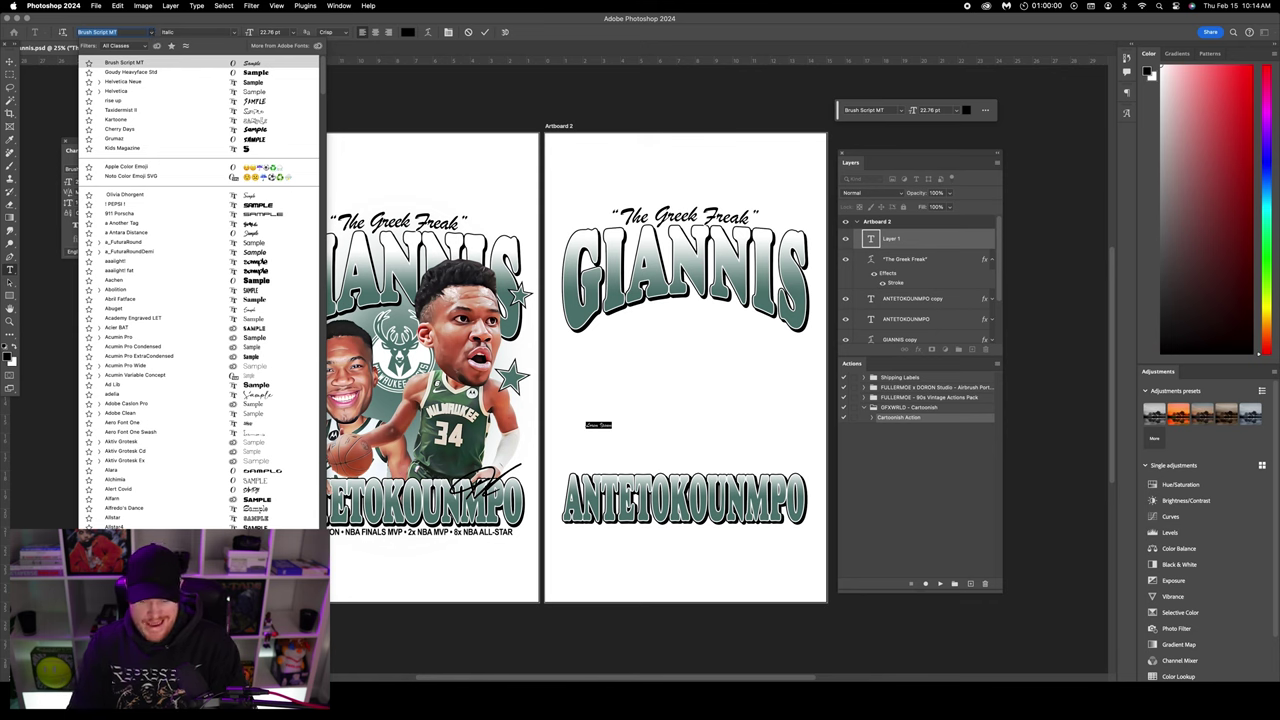
pyautogui.write('arial')
pyautogui.press('Down')
pyautogui.press('Down')
pyautogui.press('Down')
pyautogui.press('Down')
pyautogui.press('Down')
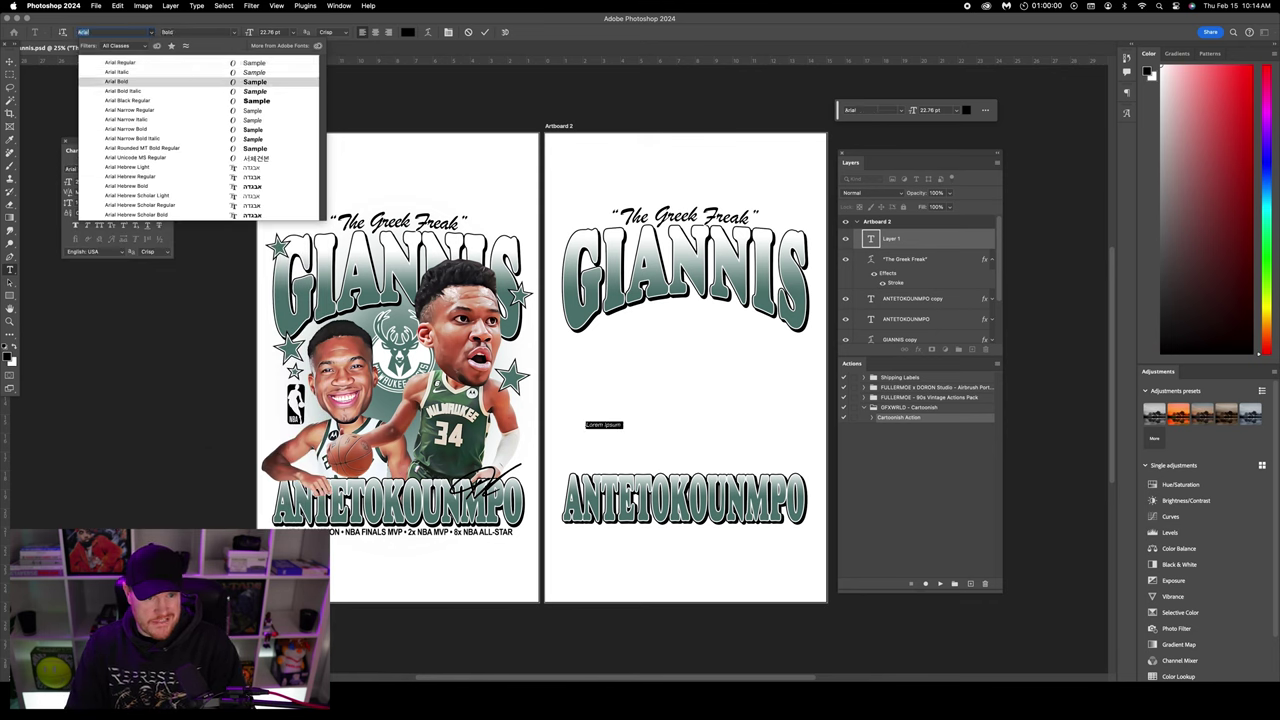
pyautogui.press('Down')
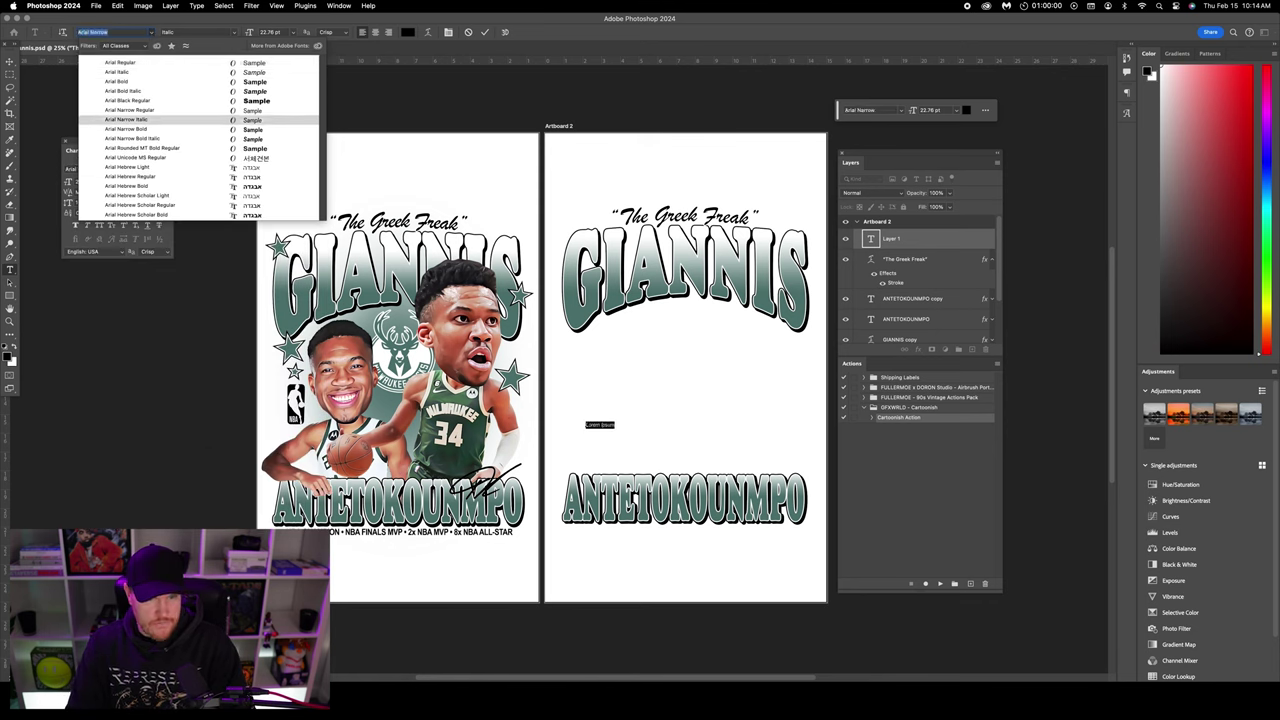
pyautogui.press('Down')
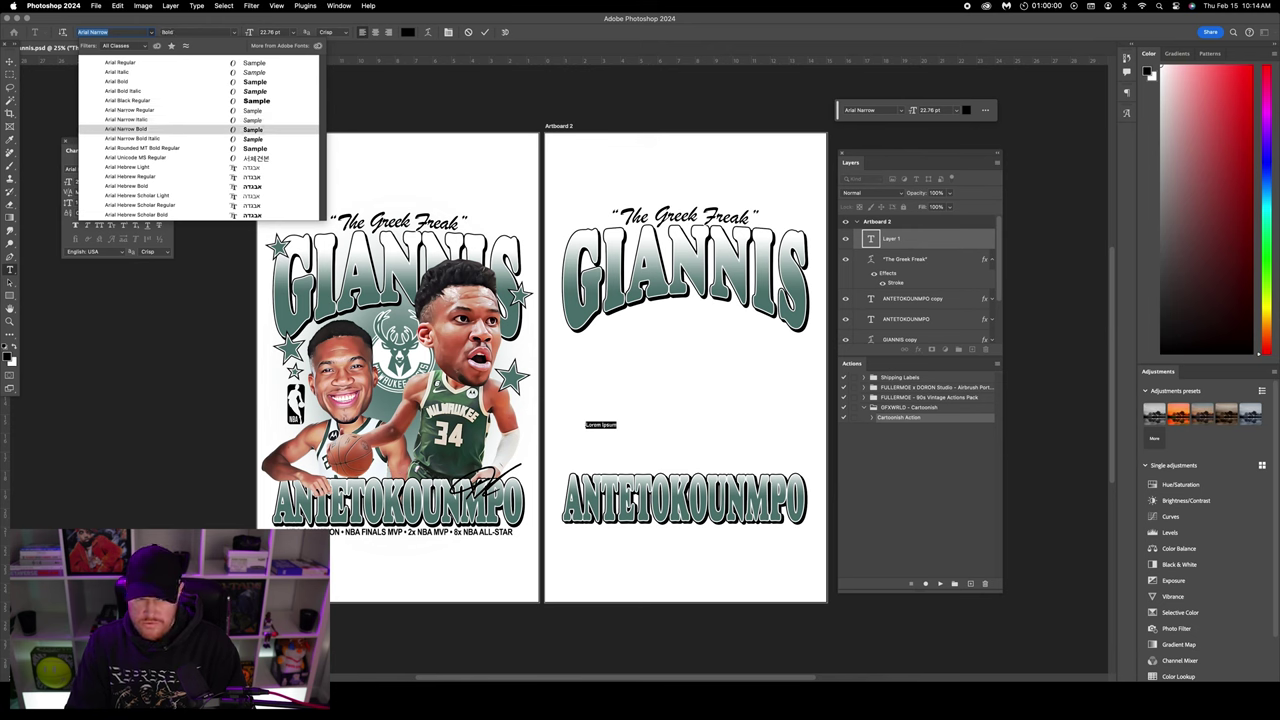
pyautogui.press('Return')
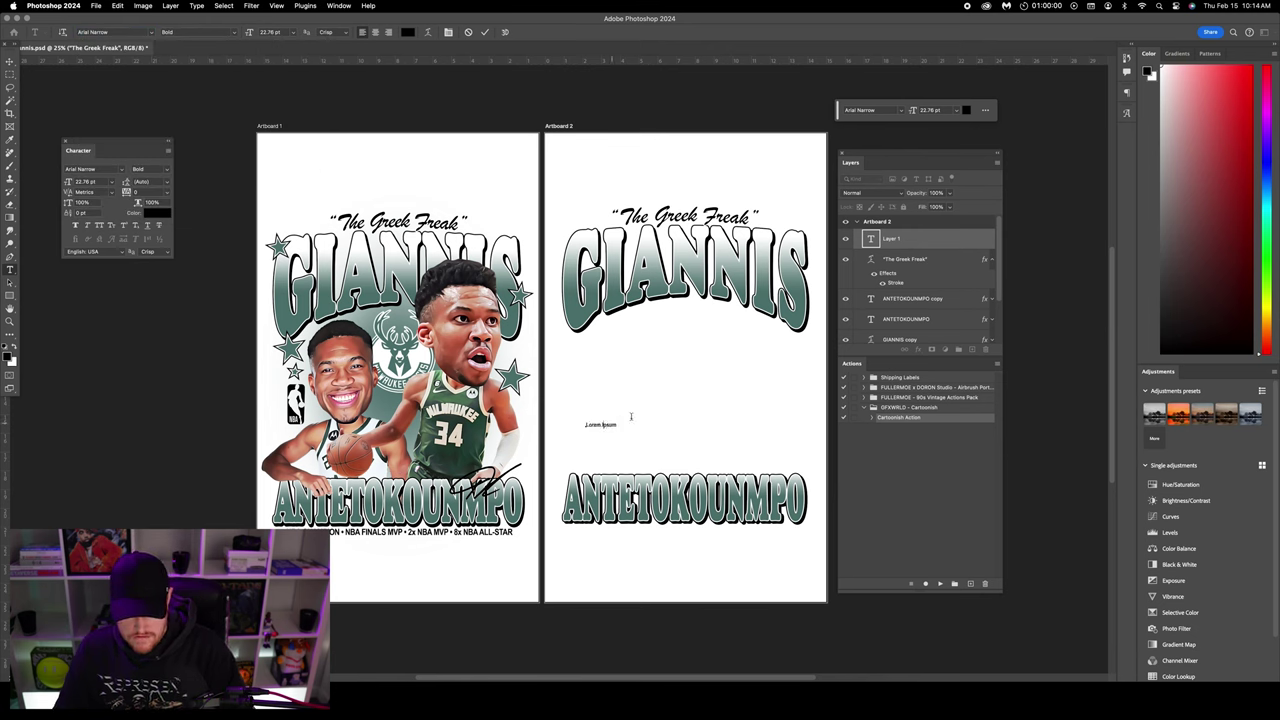
pyautogui.click(113, 182)
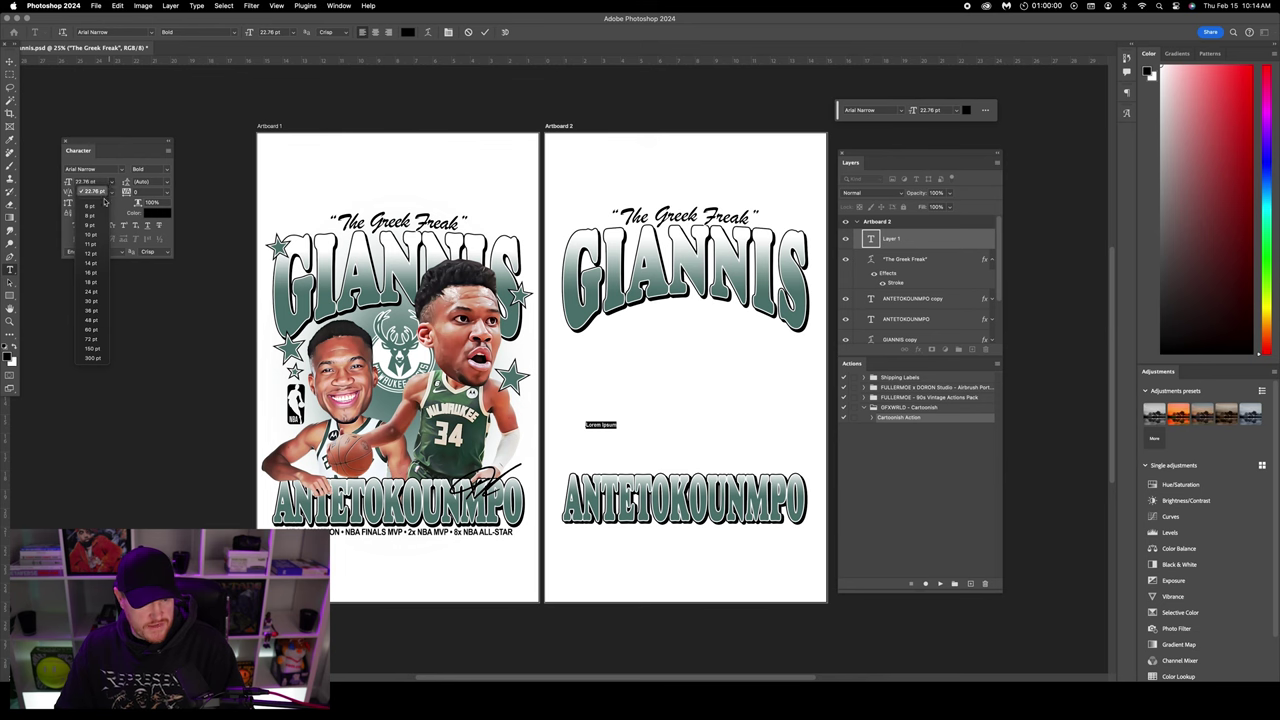
pyautogui.click(92, 311)
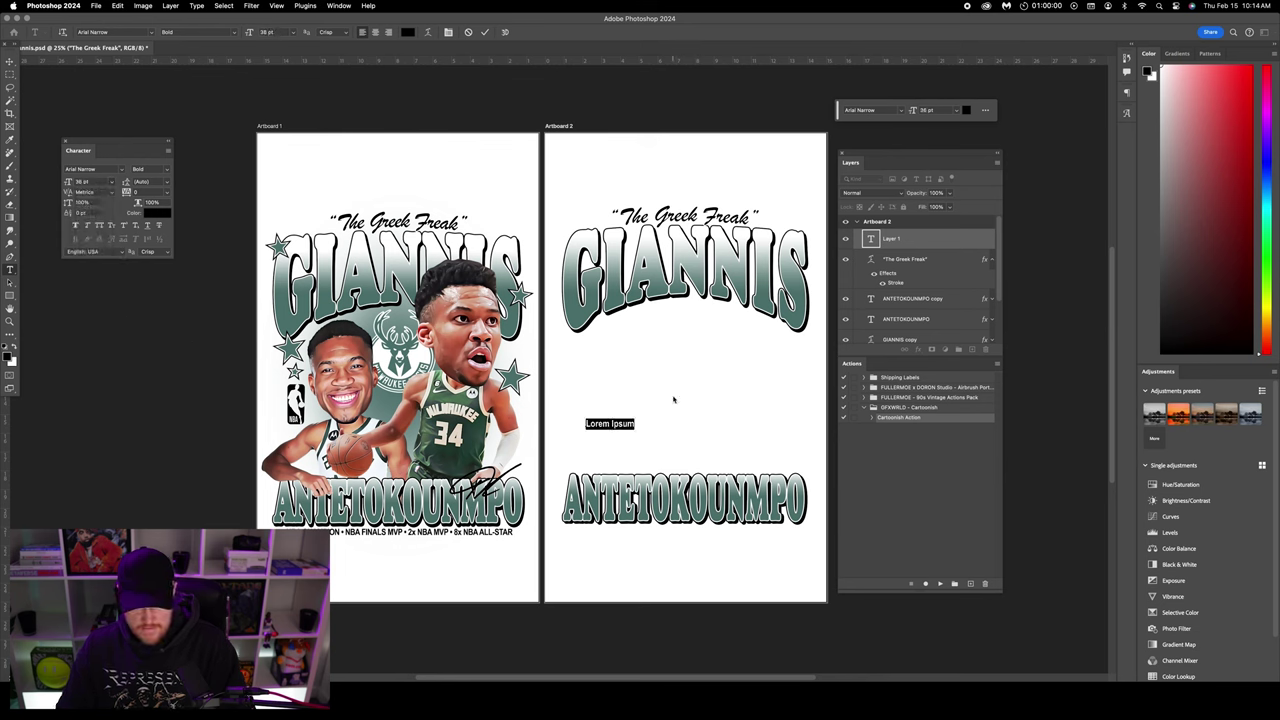
# - Enter the achievements line "NBA CHAMPION • NBA FINALS MVP • 2x NBA MVP • 8x NBA ALL-STAR"
pyautogui.write('NBA CHAMPION')
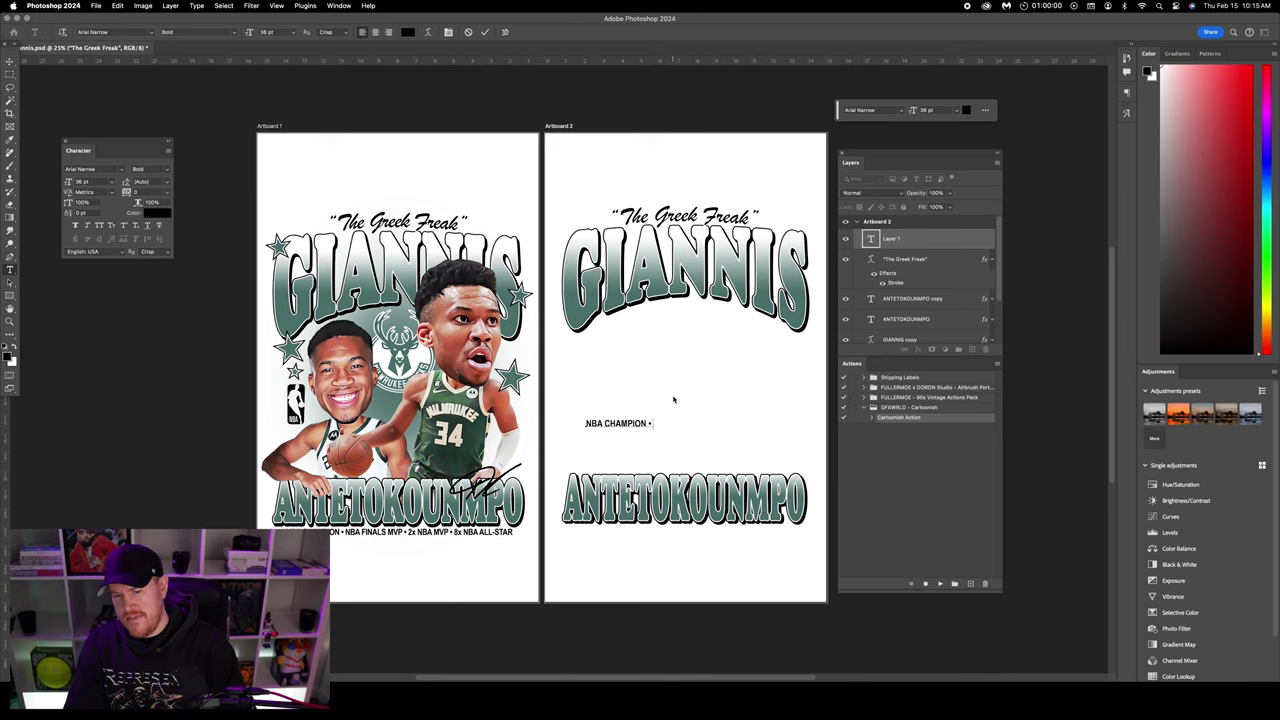
pyautogui.write('• NBA')
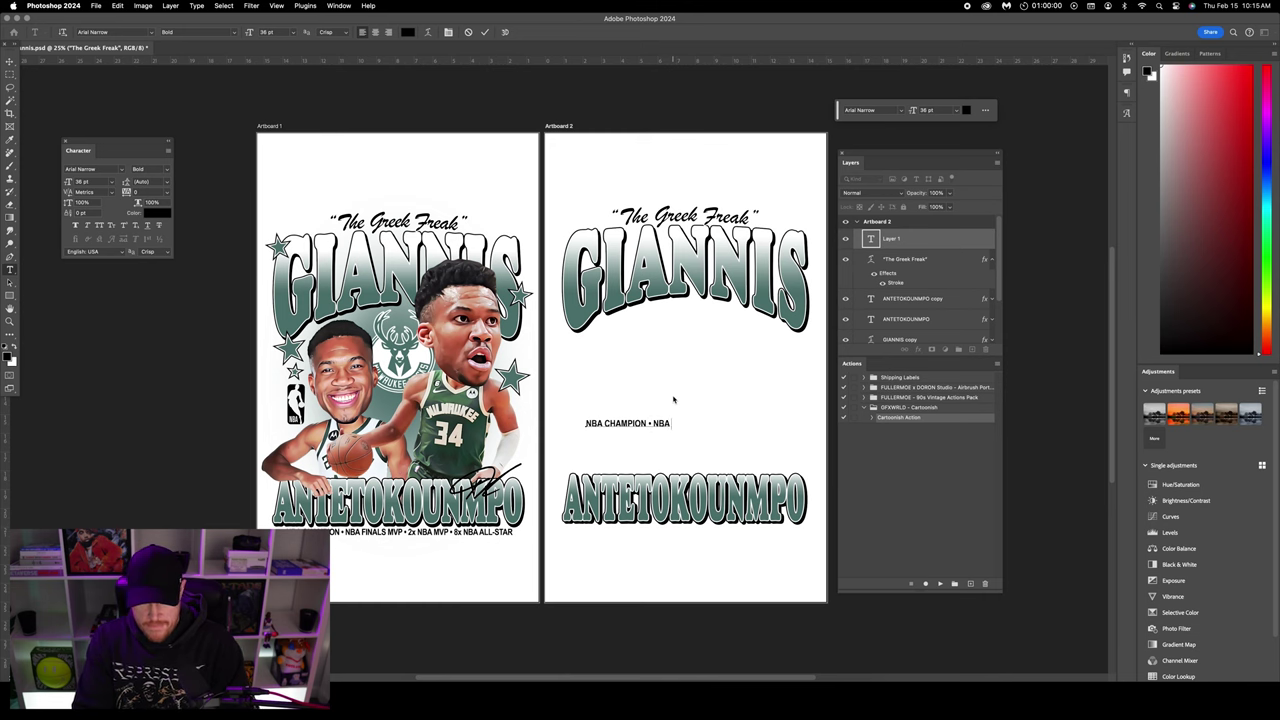
pyautogui.write(' FINALS MVP')
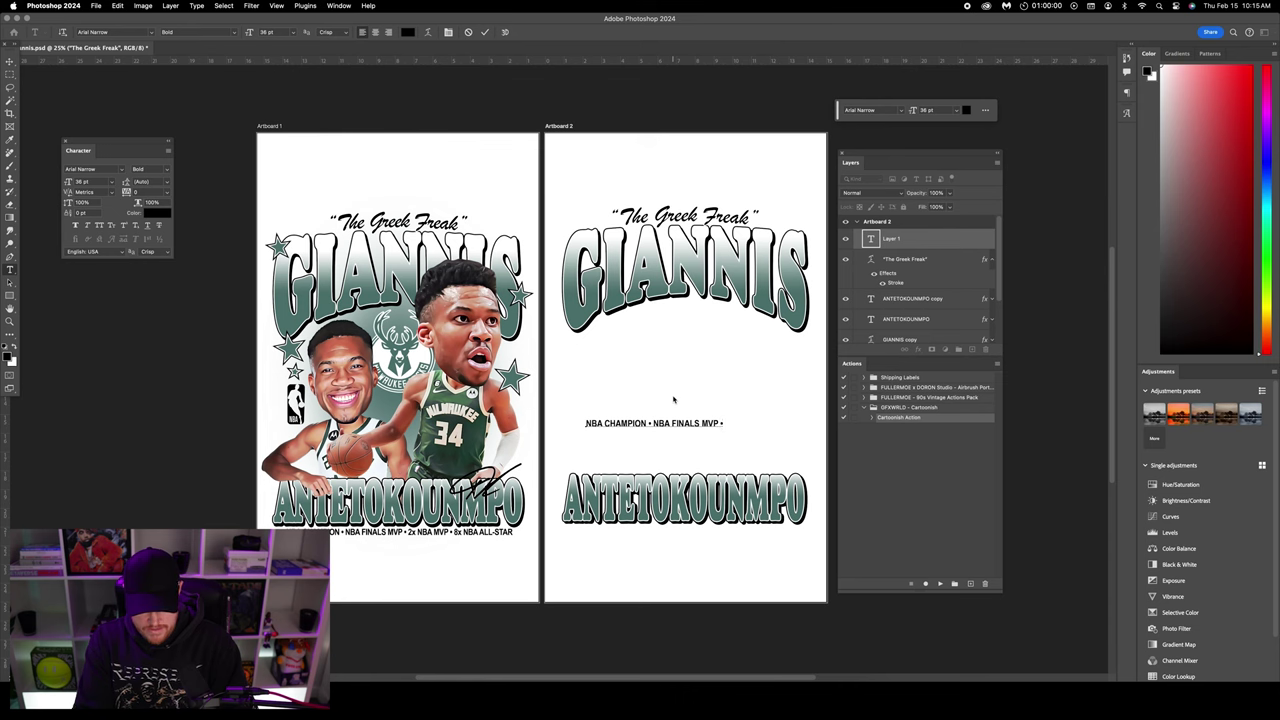
pyautogui.write(' • 2x')
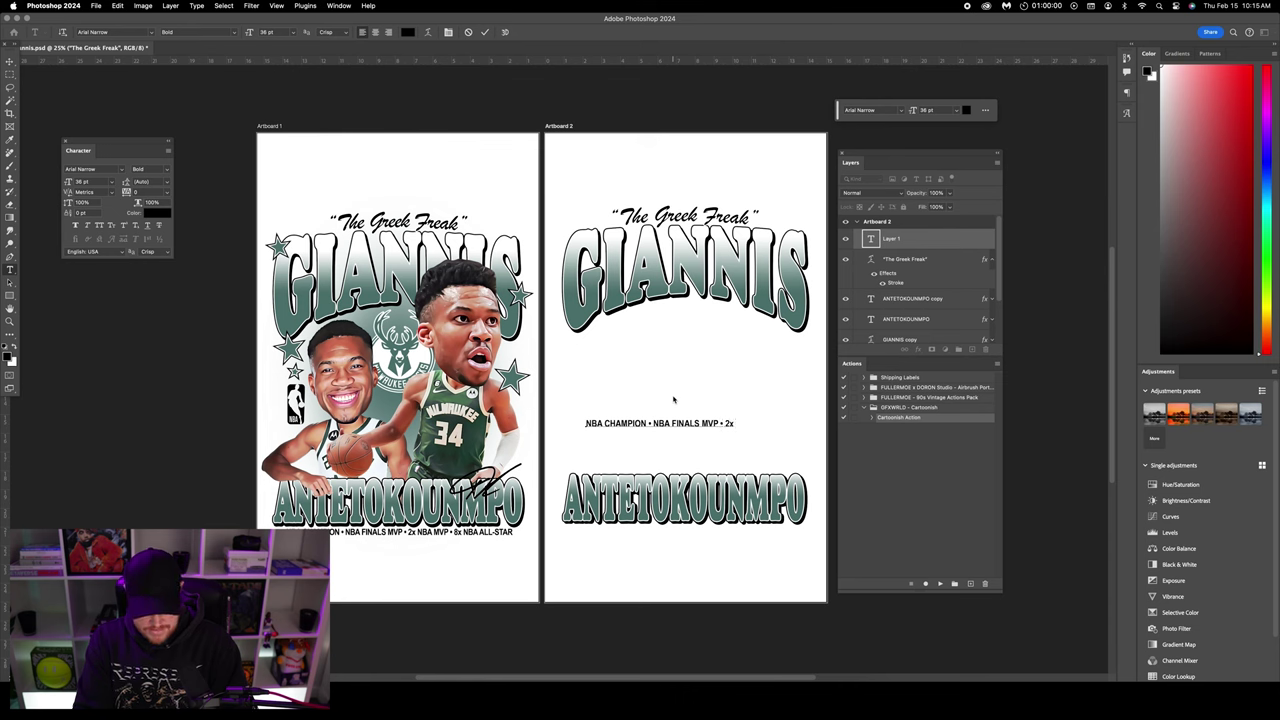
pyautogui.write(' NBA MVP • 8x NBA ALL-STAR')
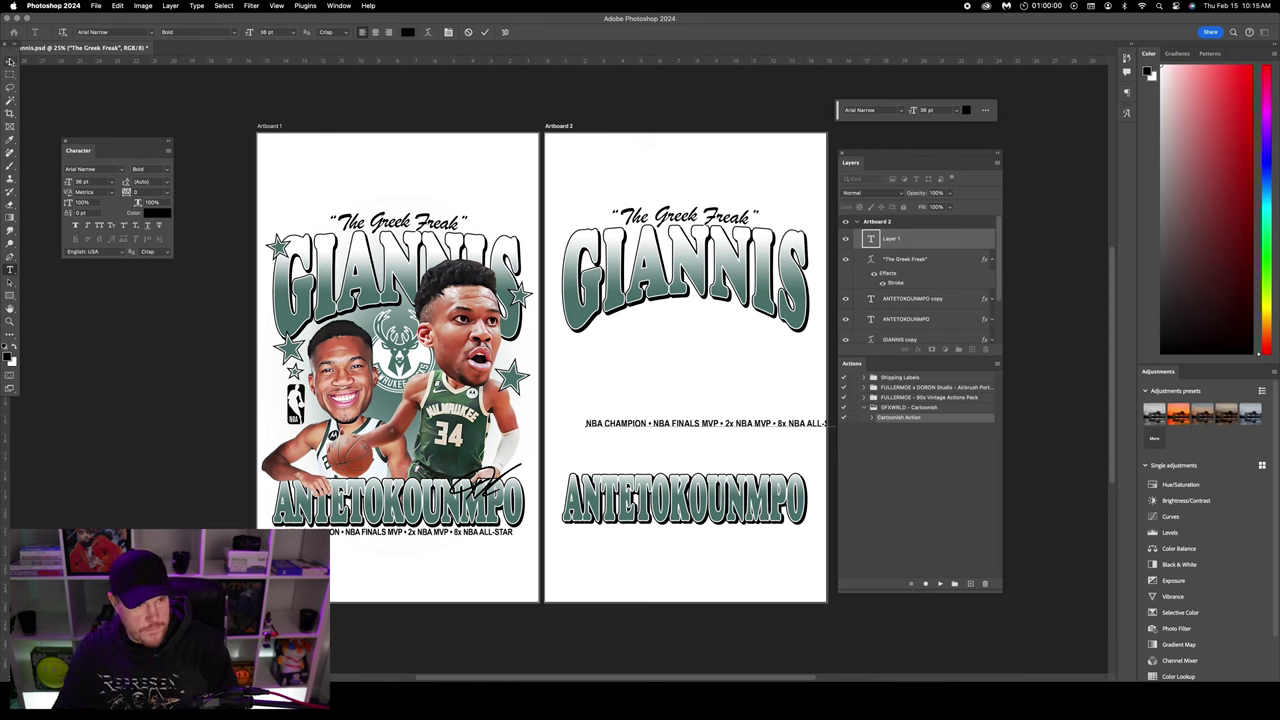
# - Place the achievements line just beneath ANTETOKOUNMPO and scale it down to about 32.45 pt so it fits the lettering's width
pyautogui.moveTo(700, 436); pyautogui.dragTo(672, 522)
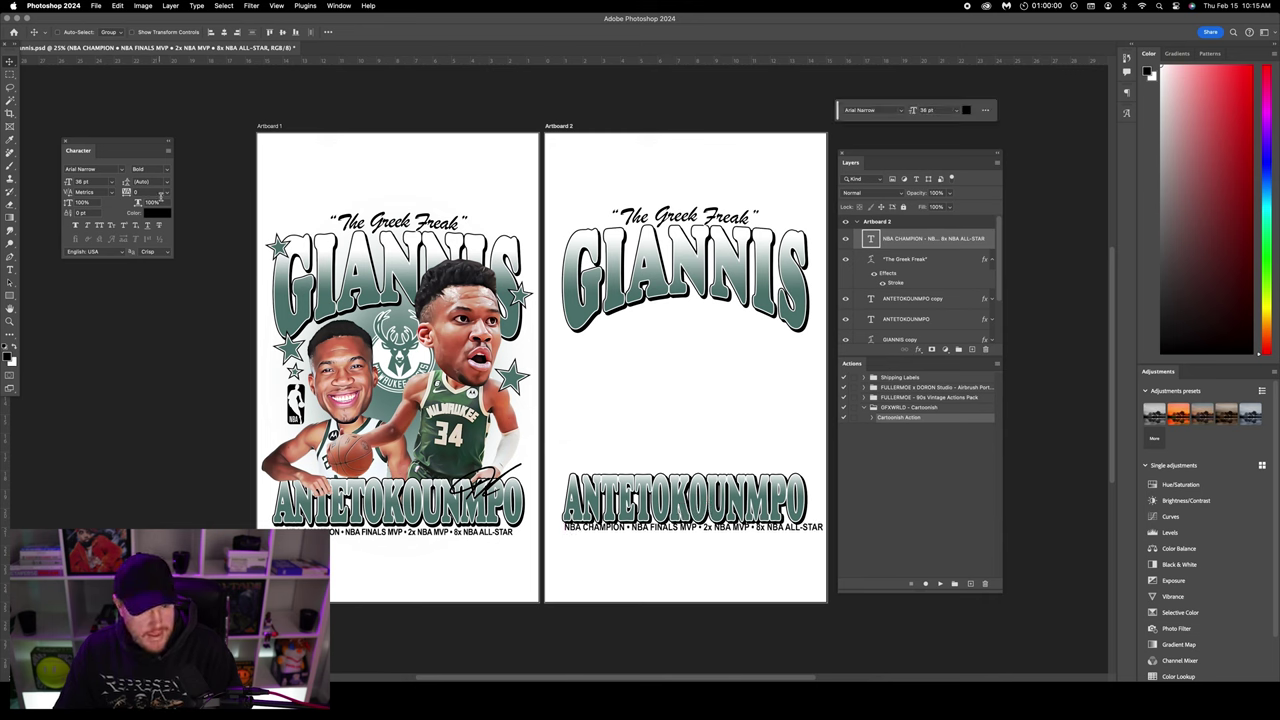
pyautogui.press('super+t')
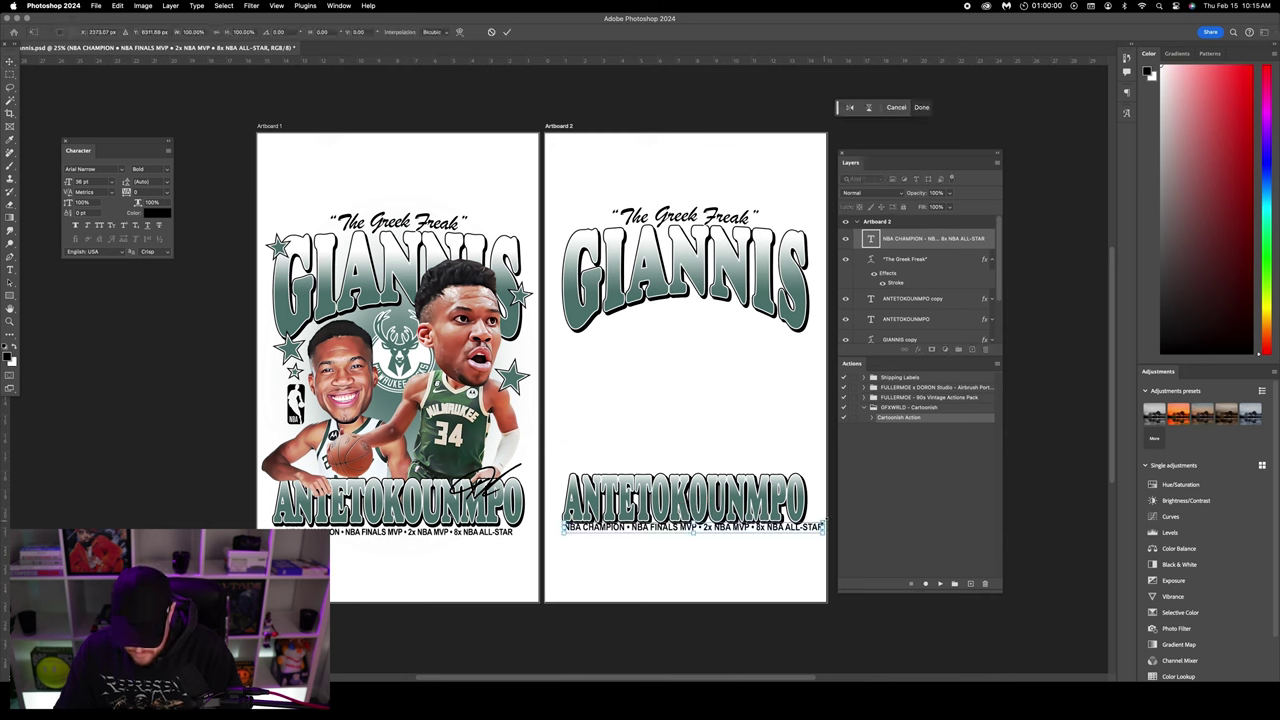
pyautogui.moveTo(825, 527); pyautogui.dragTo(805, 527)
pyautogui.press('Return')
pyautogui.moveTo(716, 438); pyautogui.dragTo(727, 440)
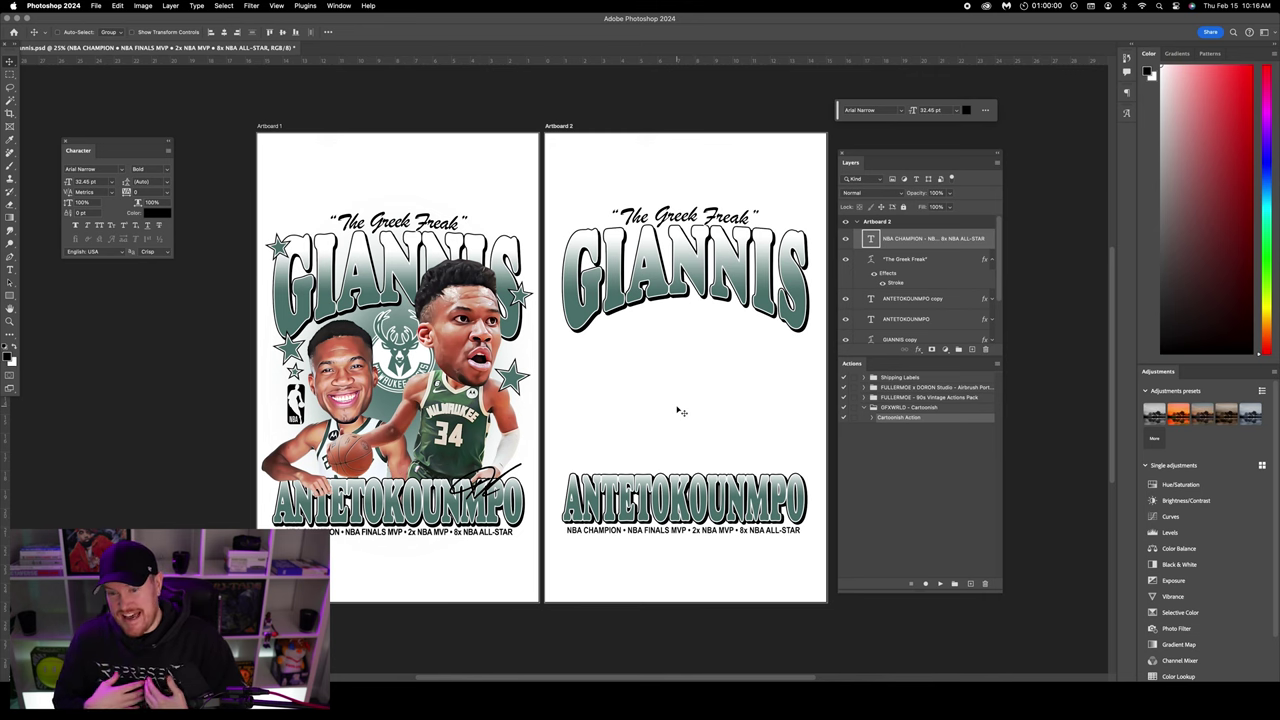
# - Create a new text line in the lower middle of Artboard 2 with the solid star glyph W in Seeing Stars Regular
pyautogui.click(11, 269)
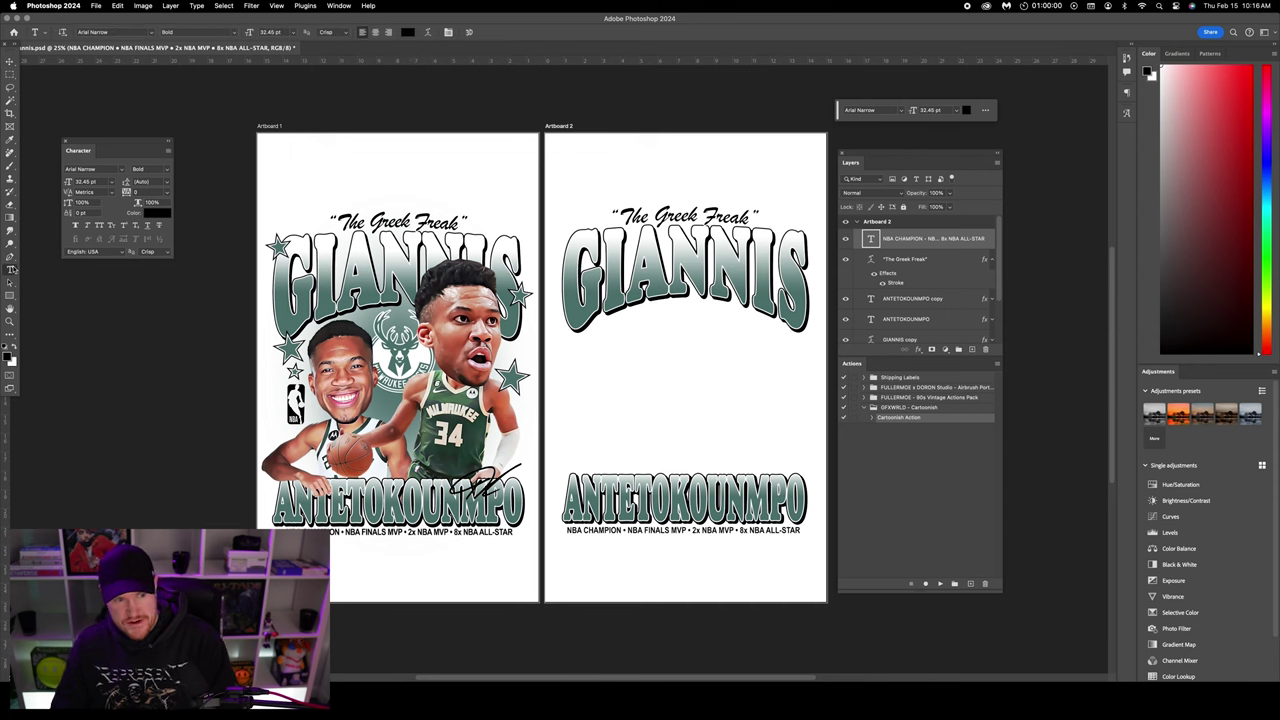
pyautogui.click(591, 405)
pyautogui.click(121, 170)
pyautogui.write('seeing')
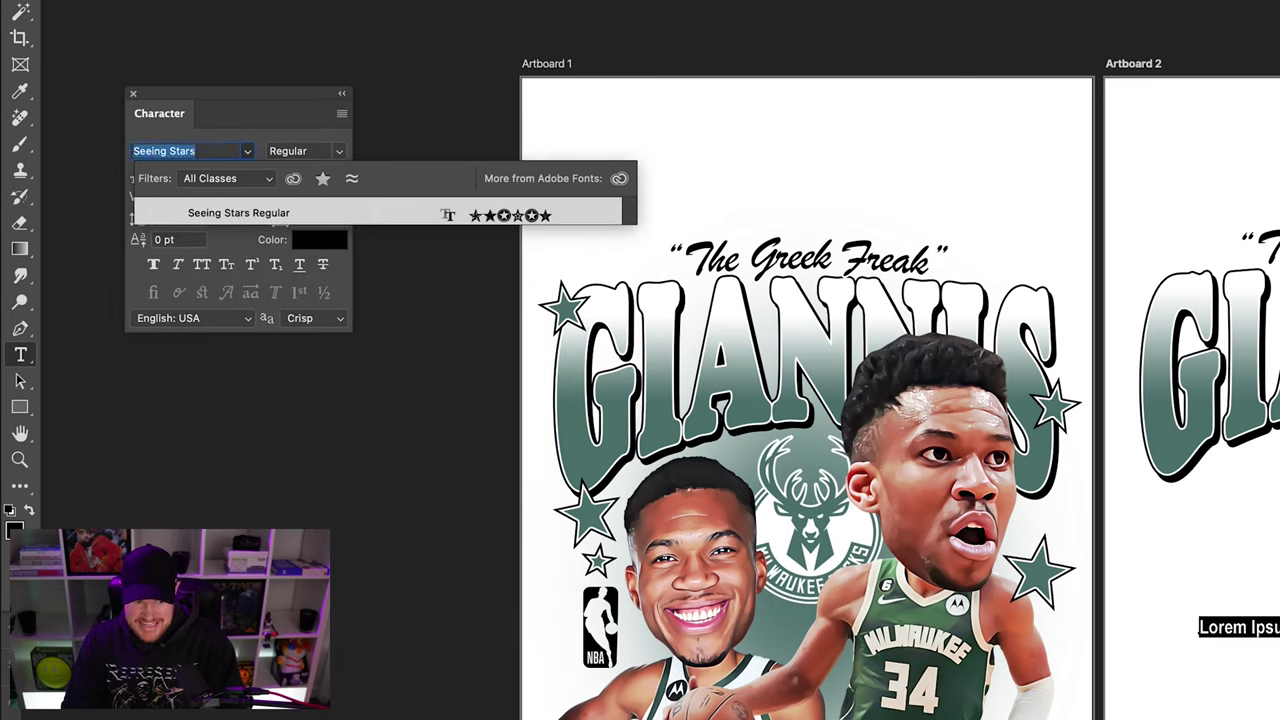
pyautogui.press('Return')
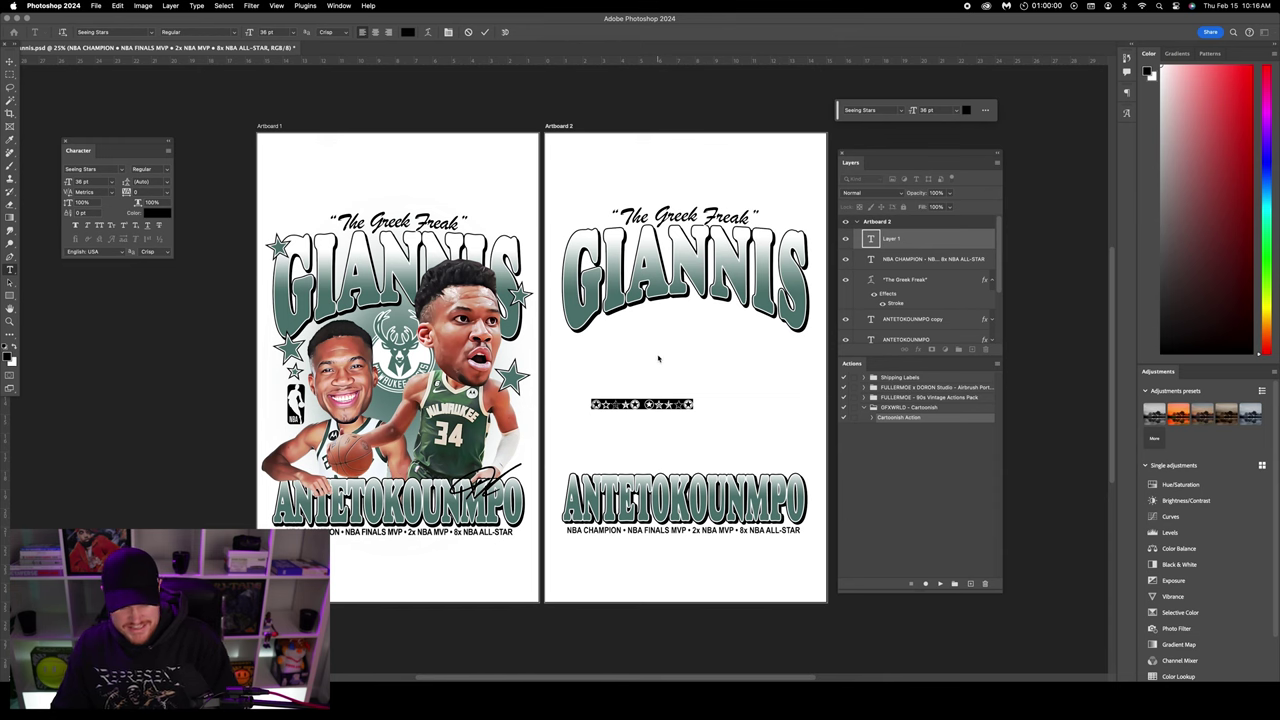
pyautogui.write('a')
pyautogui.press('Escape')
pyautogui.press('v')
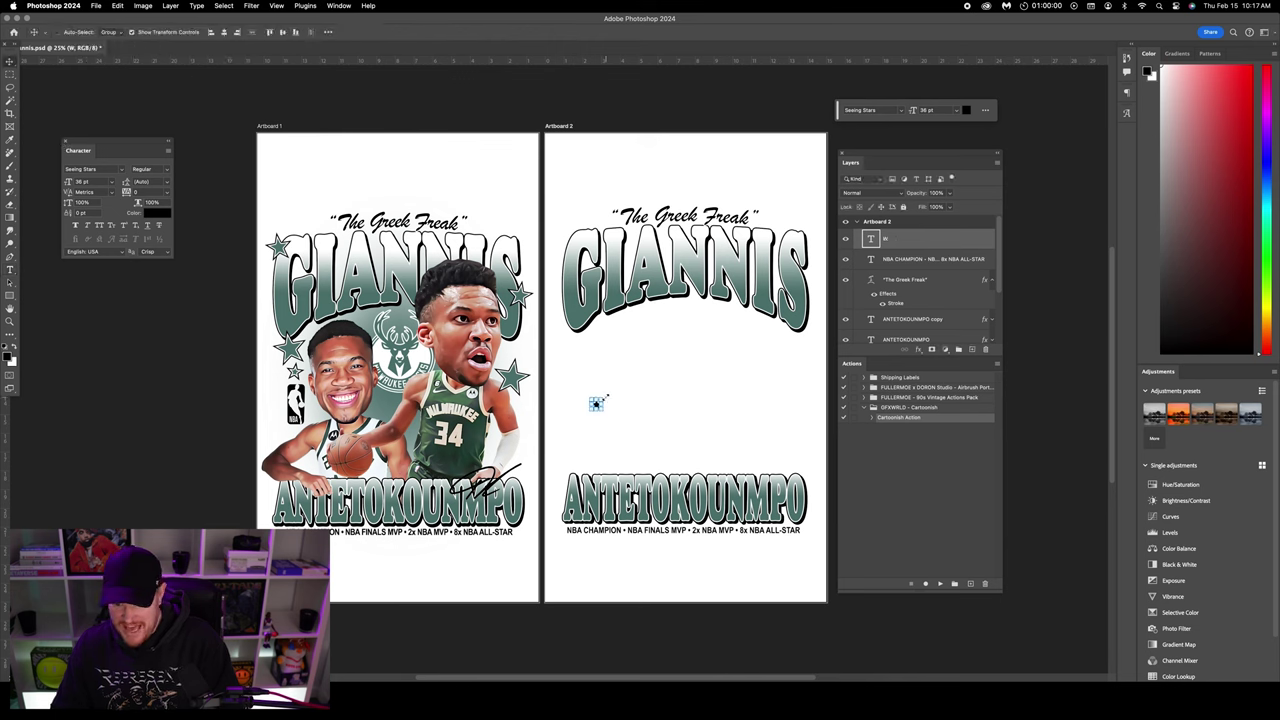
# - Enlarge the star to about 153 pt below the GIANNIS lettering and convert its layer to a smart object
pyautogui.moveTo(597, 403); pyautogui.dragTo(630, 369)
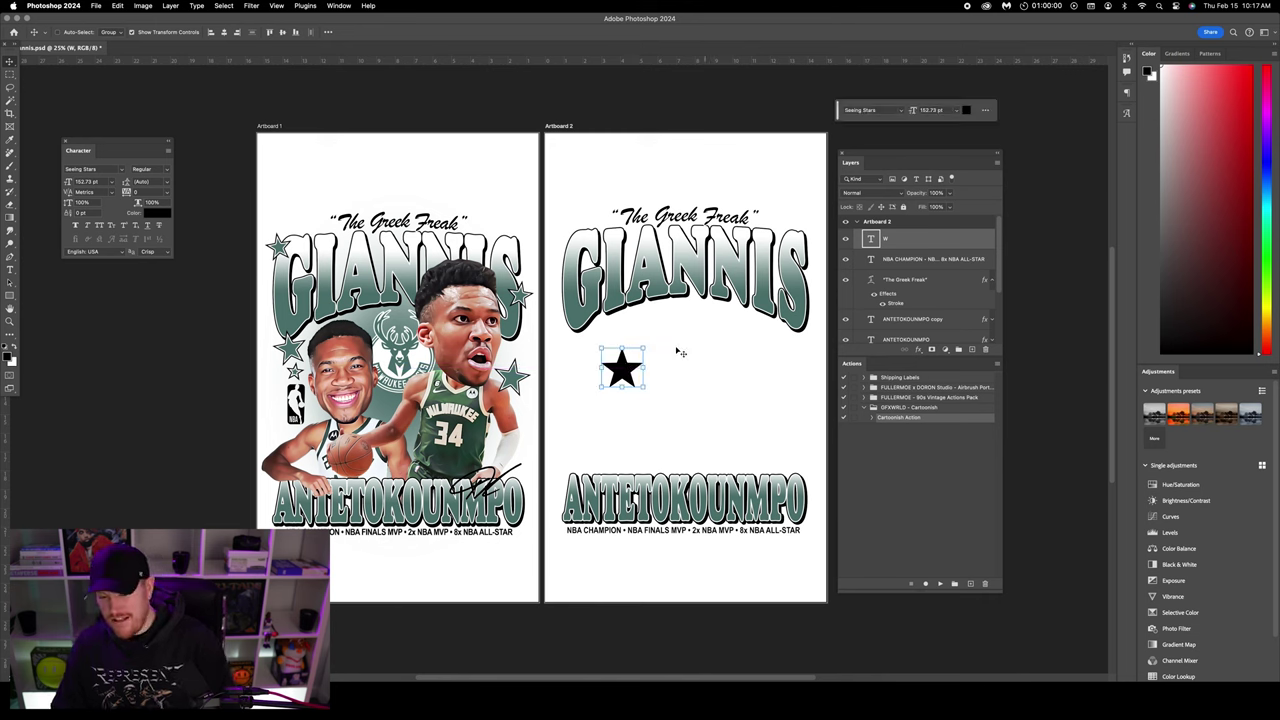
pyautogui.moveTo(625, 366); pyautogui.dragTo(632, 354)
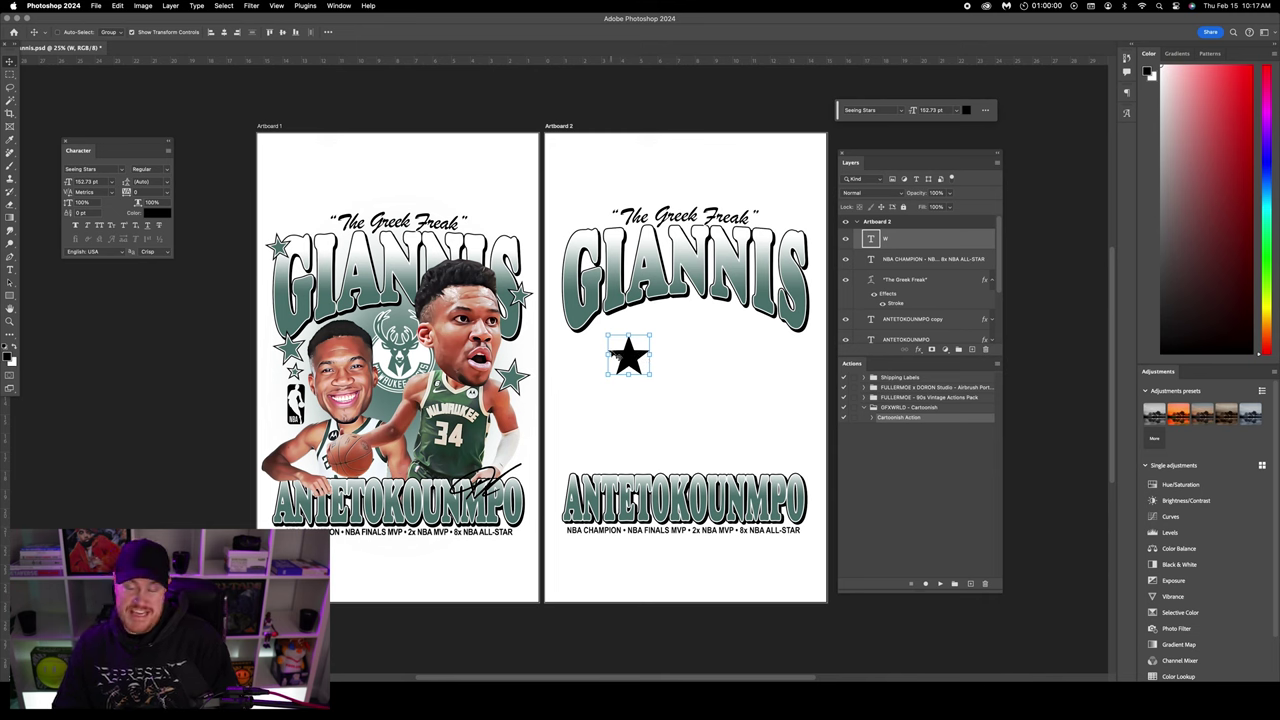
pyautogui.click(870, 257)
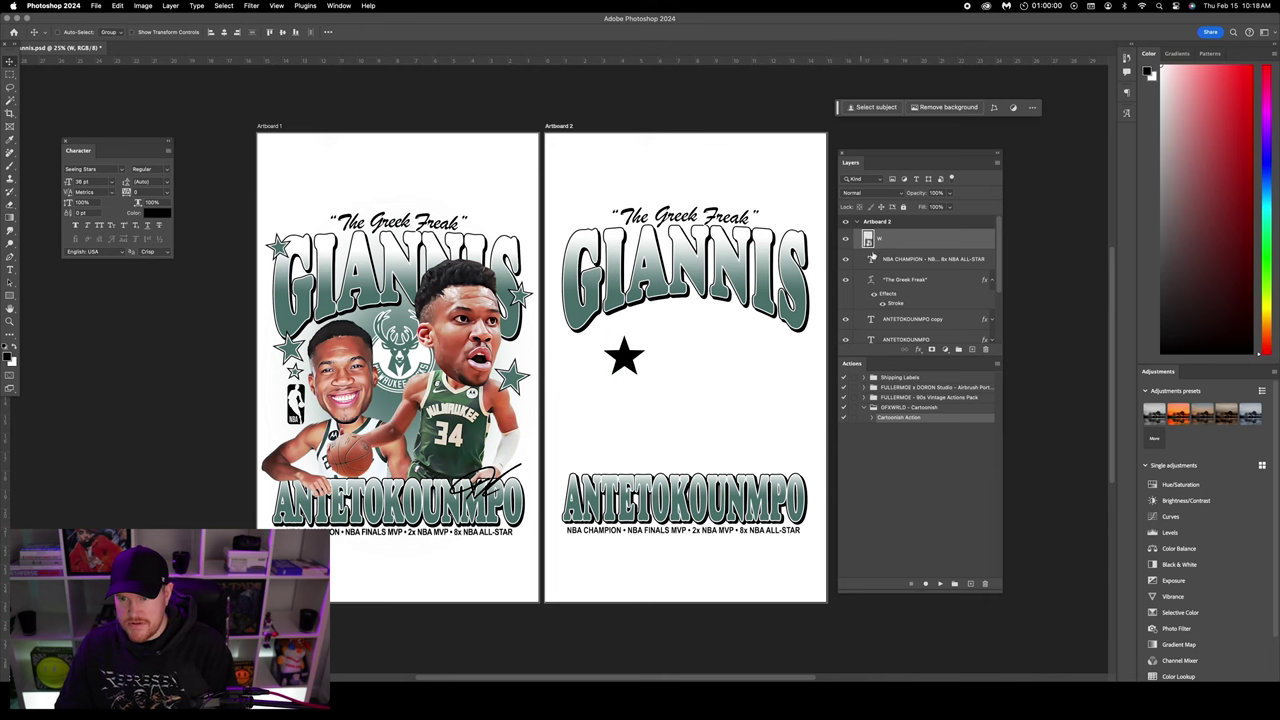
# - Add a Color Overlay to the star in the green (537874) sampled from a star on Artboard 1
pyautogui.doubleClick(905, 241)
pyautogui.click(803, 444)
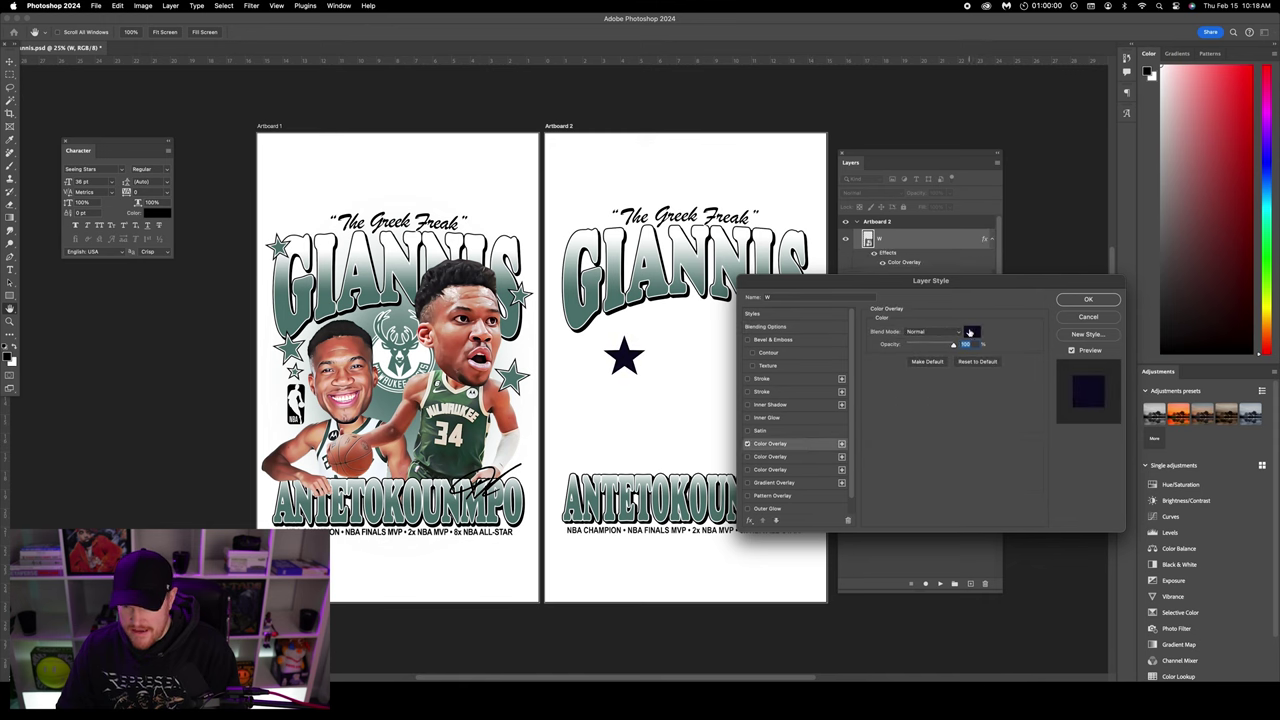
pyautogui.click(969, 332)
pyautogui.click(295, 347)
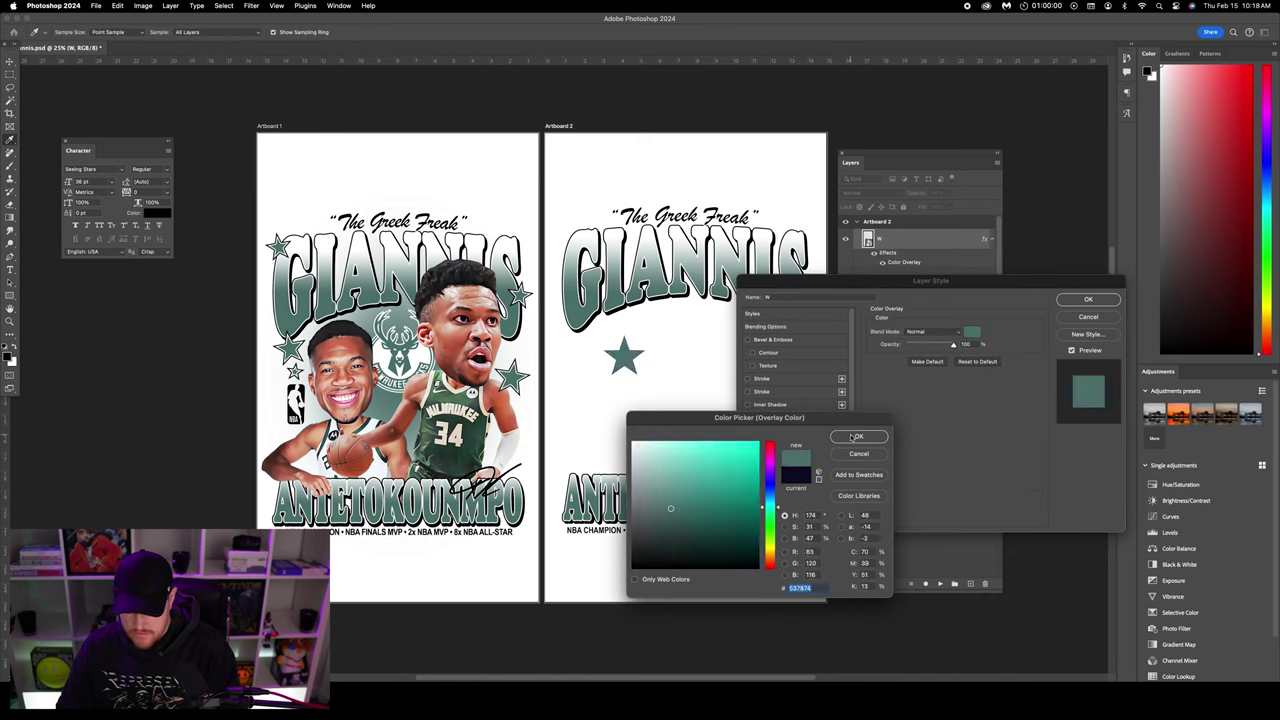
pyautogui.click(856, 437)
# - Enable two strokes on the star and set the upper 15 px stroke's colour to black (000000)
pyautogui.click(779, 379)
pyautogui.click(779, 391)
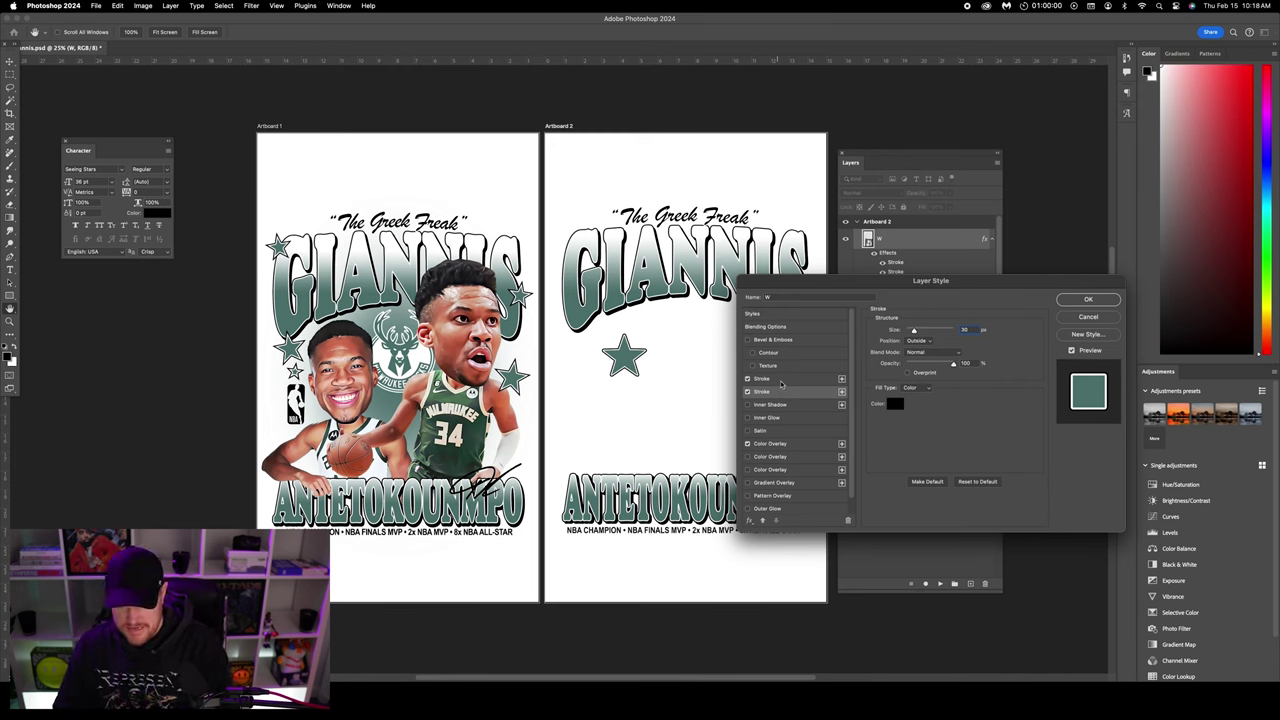
pyautogui.click(781, 380)
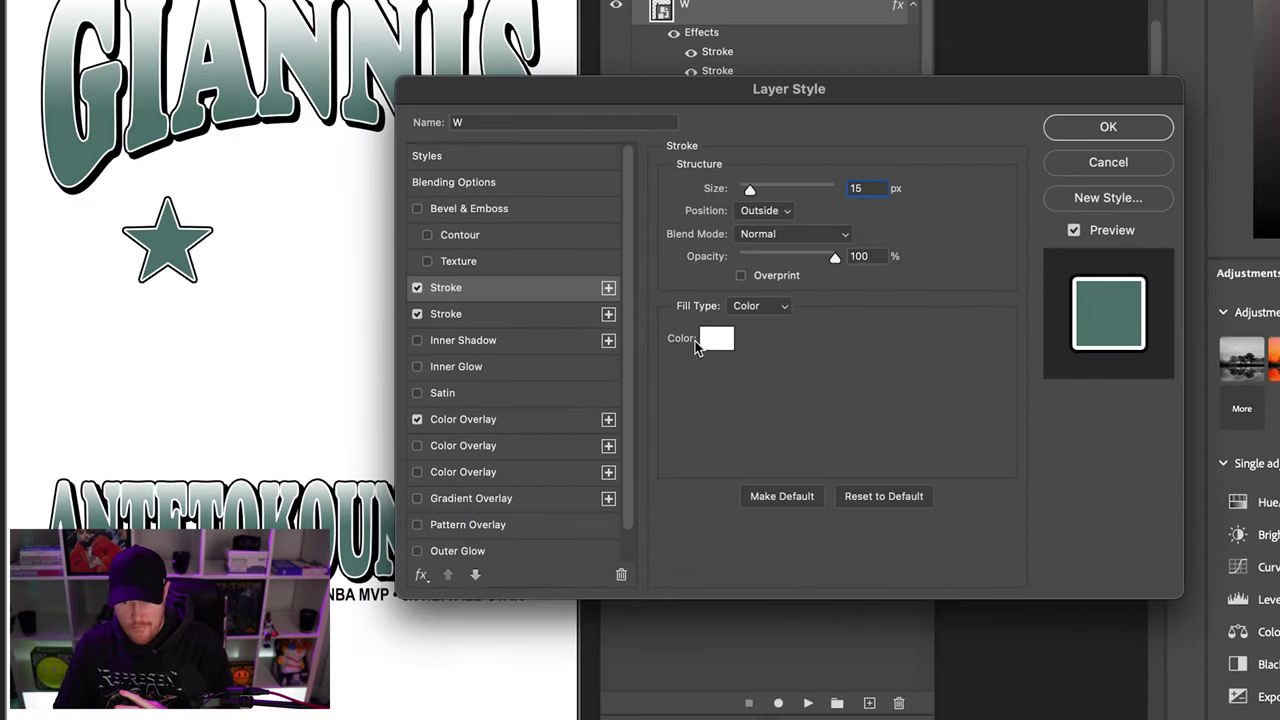
pyautogui.click(895, 404)
pyautogui.write('000000')
pyautogui.click(643, 404)
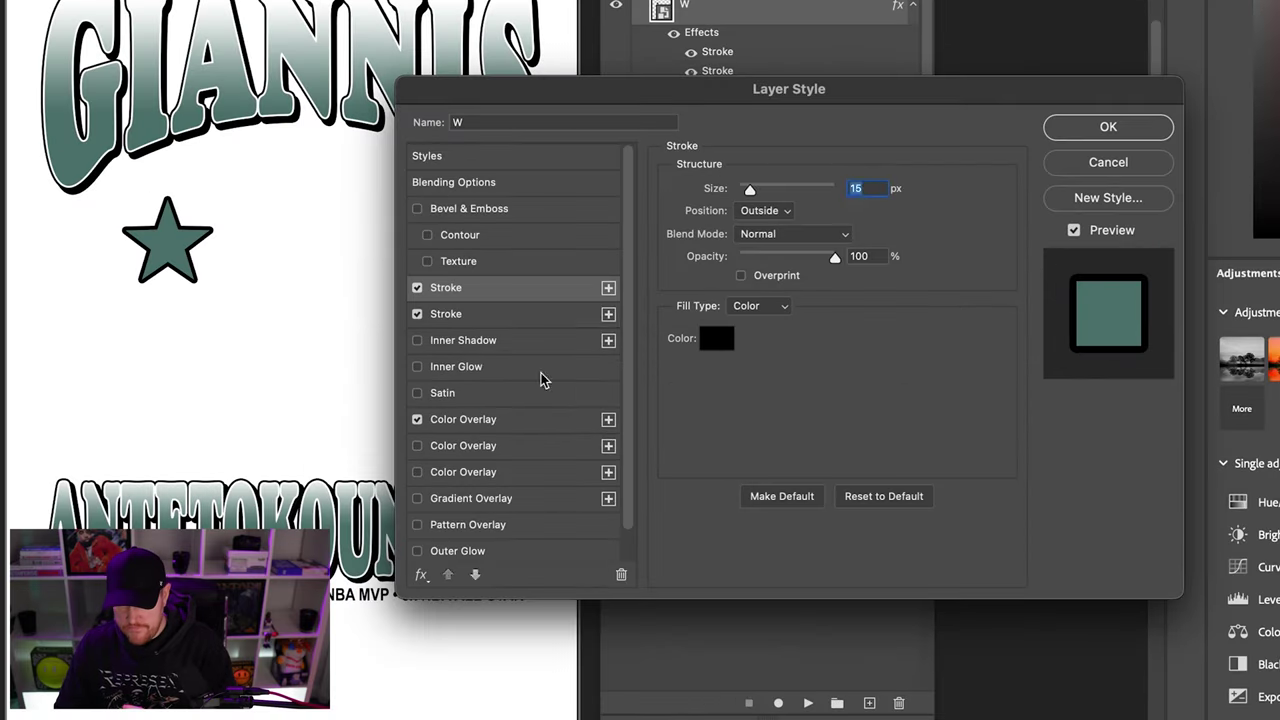
# - Set the colour of the star's lower 30 px stroke to white (ffffff)
pyautogui.click(489, 314)
pyautogui.click(716, 339)
pyautogui.write('ffffff')
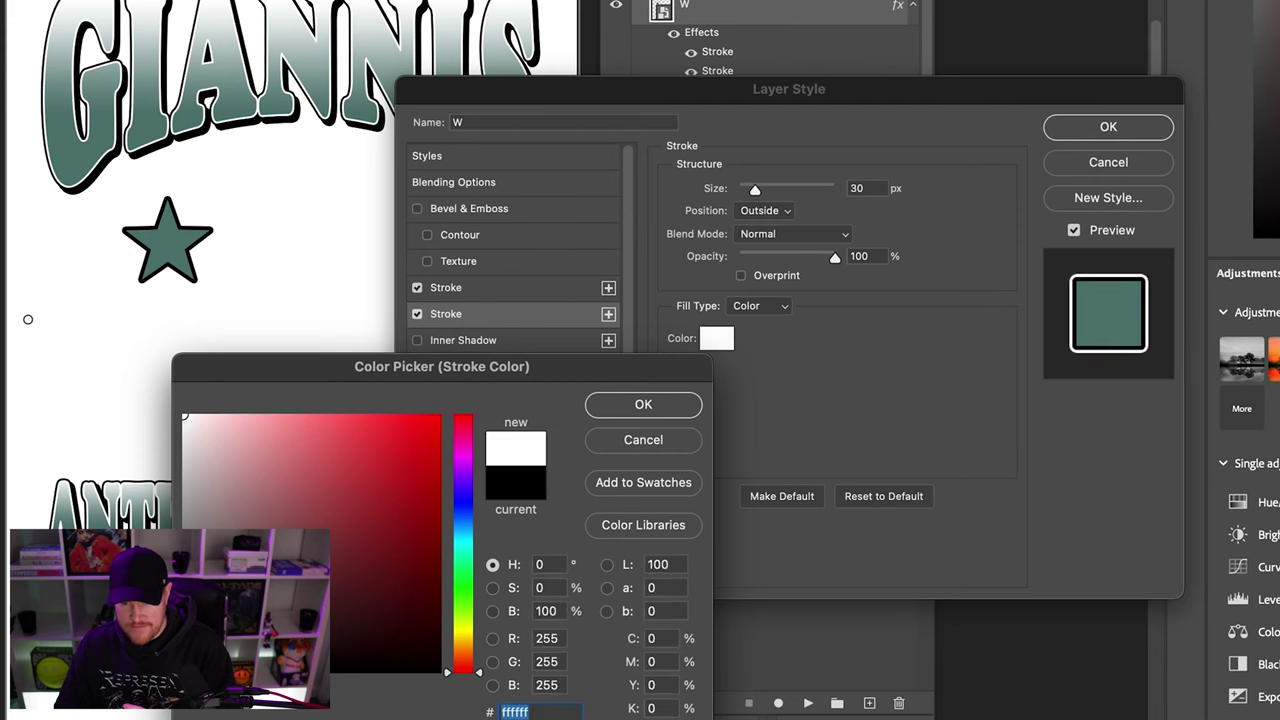
pyautogui.click(643, 403)
# - Set the position of both star strokes to Inside and apply the layer style
pyautogui.click(760, 211)
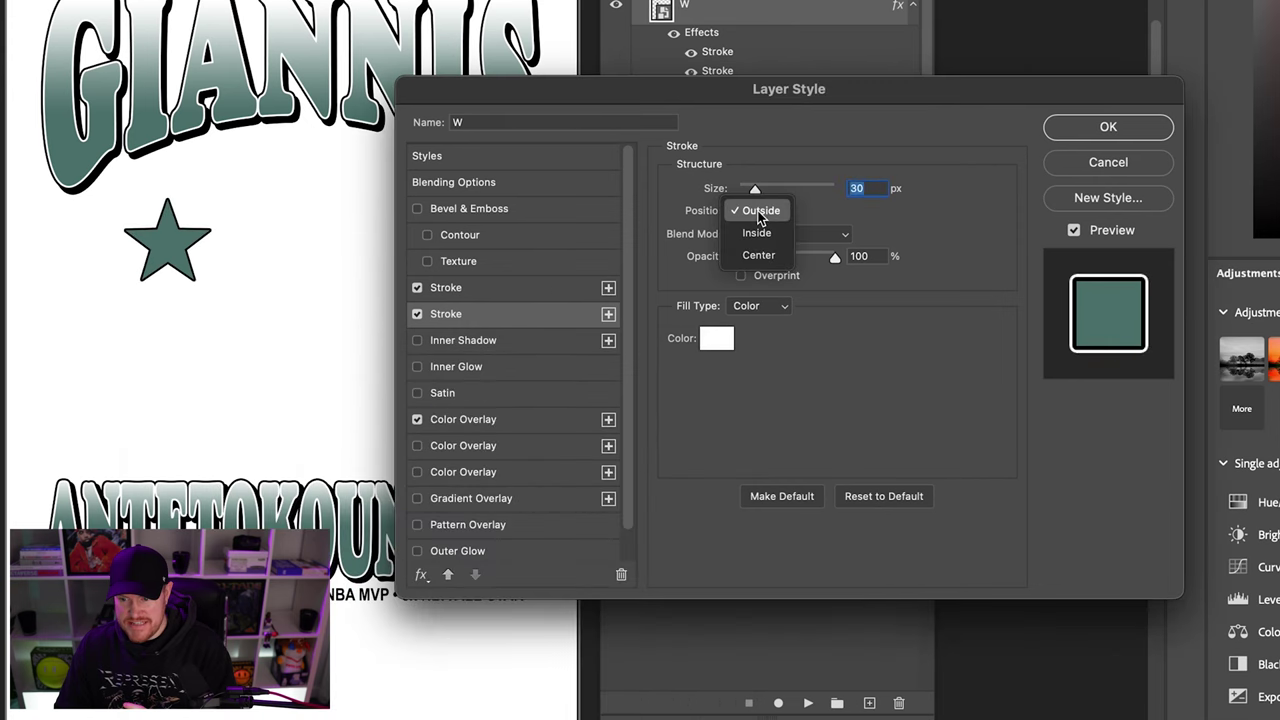
pyautogui.click(752, 232)
pyautogui.click(497, 289)
pyautogui.click(750, 210)
pyautogui.click(758, 232)
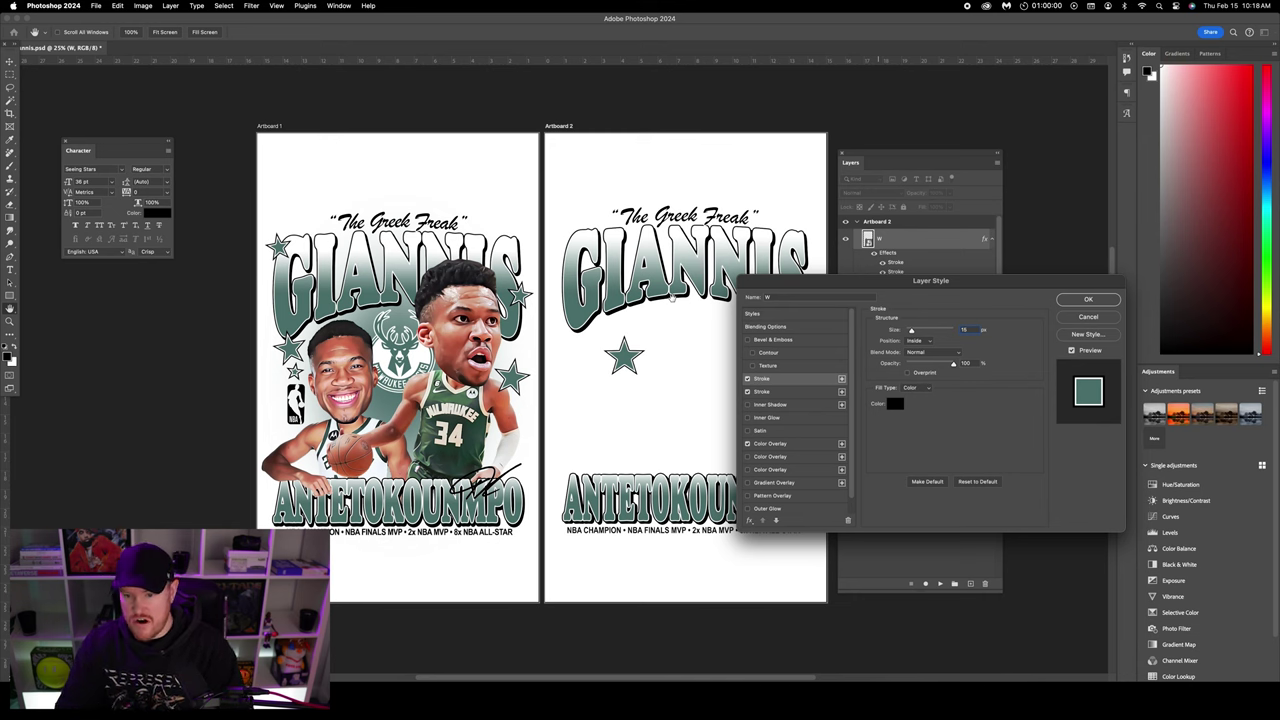
pyautogui.click(1088, 299)
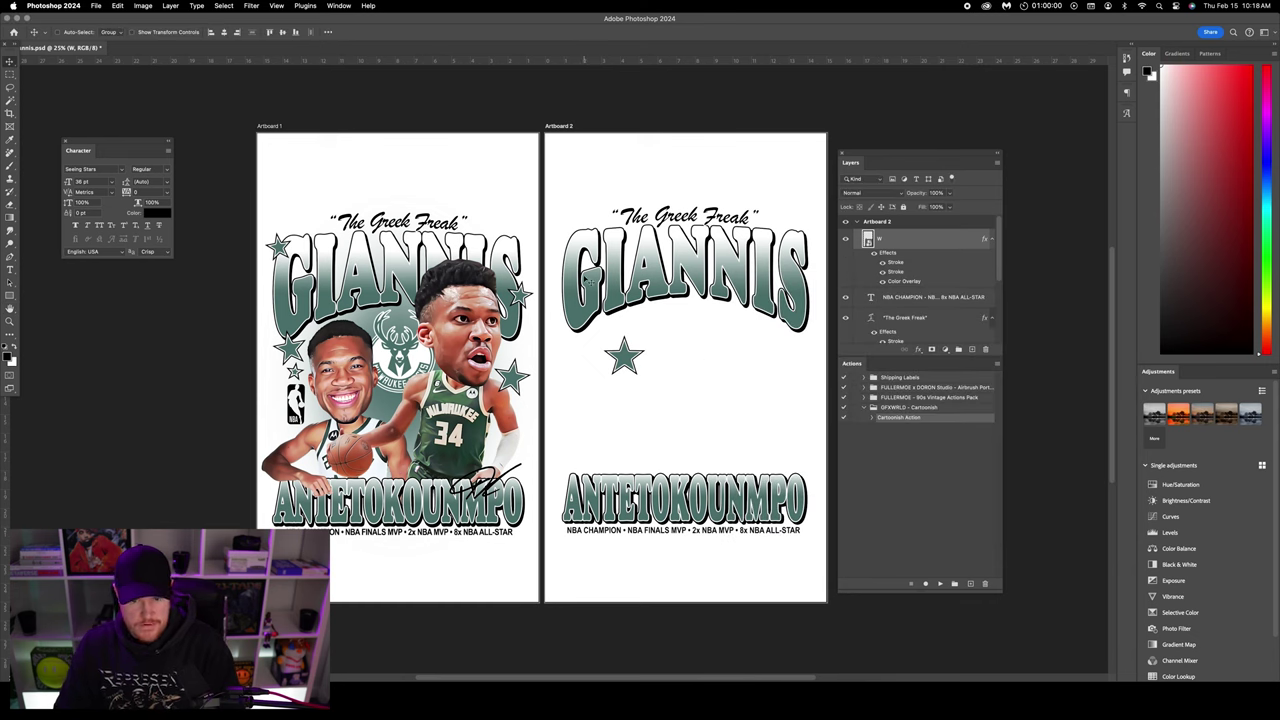
# - Move the star beneath the G of GIANNIS and rotate it slightly counter-clockwise
pyautogui.moveTo(620, 356); pyautogui.dragTo(630, 289)
pyautogui.hotkey('ctrl', 't')
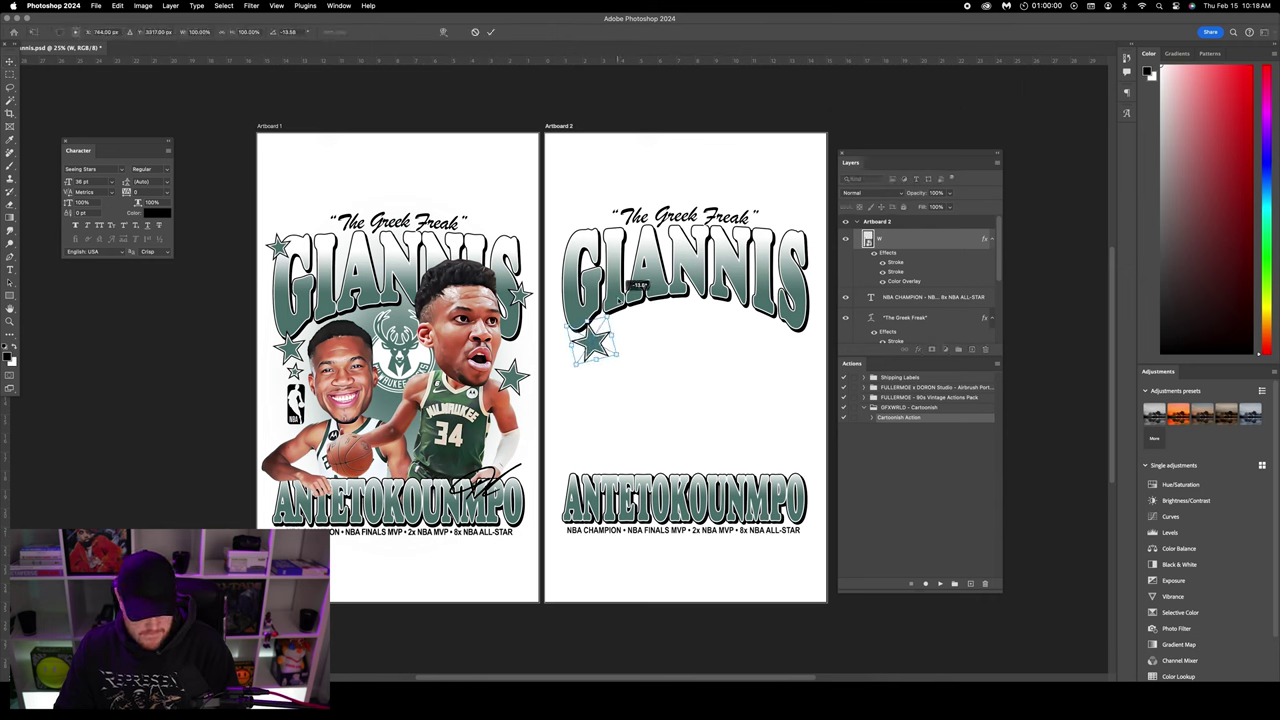
pyautogui.click(10, 61)
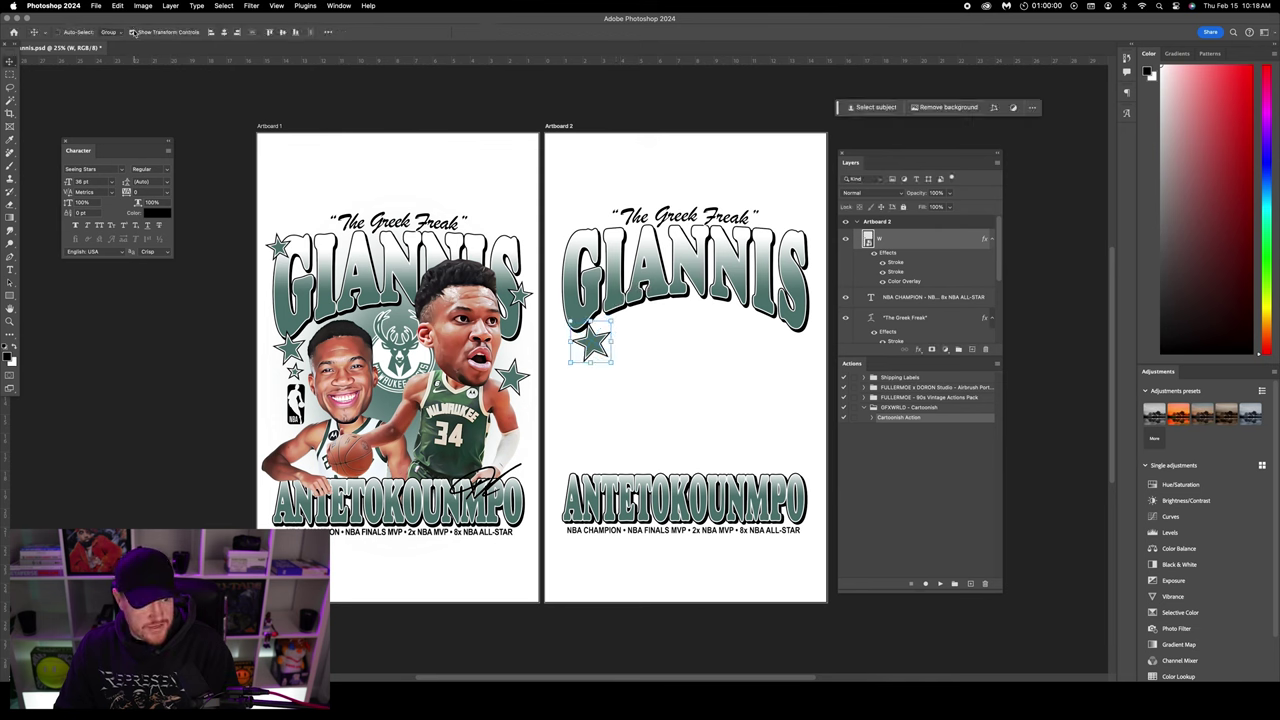
pyautogui.moveTo(500, 202); pyautogui.dragTo(494, 199)
# - Duplicate the outlined star, move the copy below the original and scale it down to a small star
pyautogui.hotkey('ctrl', 'j')
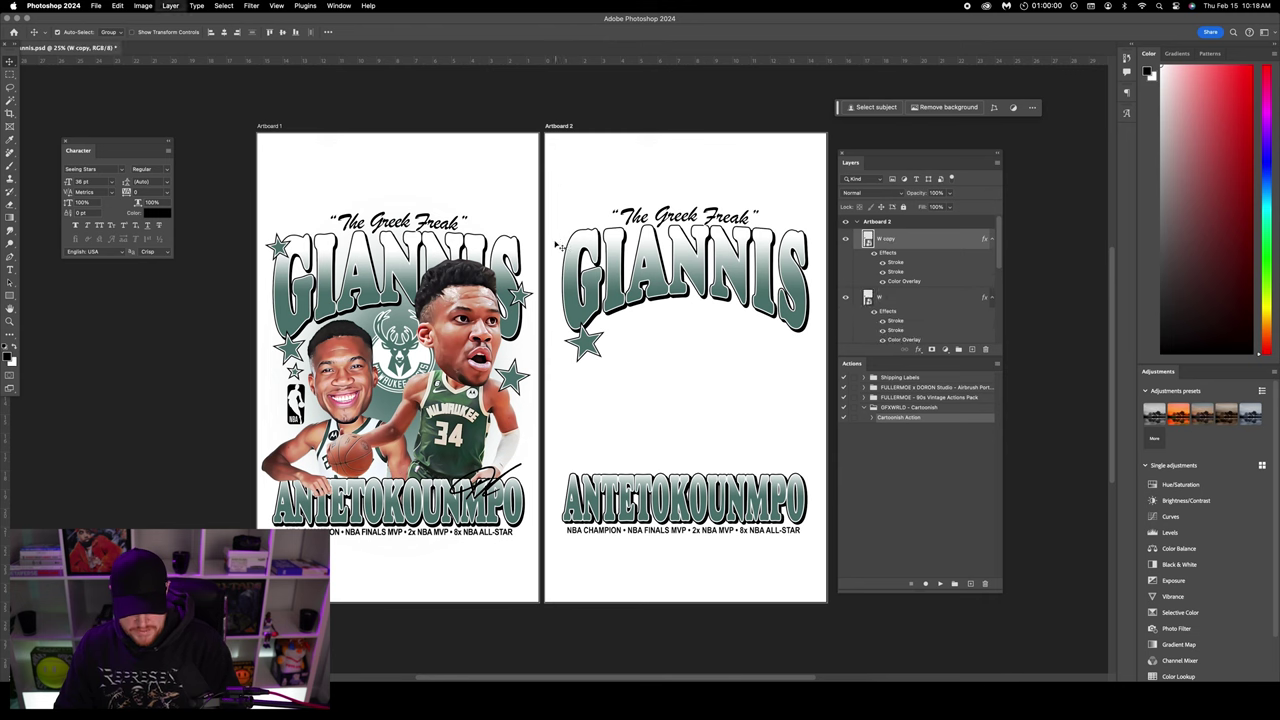
pyautogui.moveTo(585, 268); pyautogui.dragTo(620, 316)
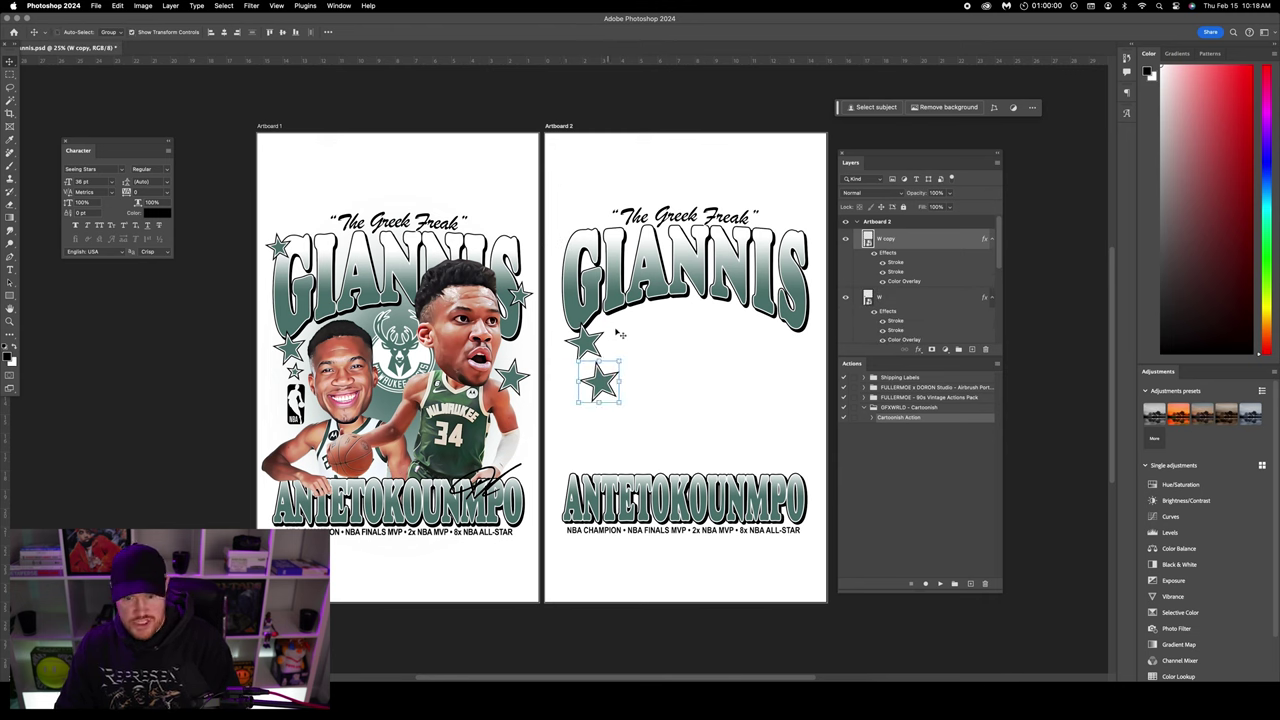
pyautogui.hotkey('ctrl', 't')
pyautogui.moveTo(627, 348); pyautogui.dragTo(605, 374)
pyautogui.press('Return')
# - Nudge the small star up and across to sit just beneath the larger star under the G
pyautogui.hotkey('shift', 'Up')
pyautogui.hotkey('shift', 'Up')
pyautogui.hotkey('shift', 'Up')
pyautogui.hotkey('shift', 'Up')
pyautogui.hotkey('shift', 'Up')
pyautogui.hotkey('shift', 'Up')
pyautogui.hotkey('shift', 'Right')
pyautogui.hotkey('shift', 'Right')
pyautogui.hotkey('shift', 'Left')
pyautogui.hotkey('shift', 'Up')
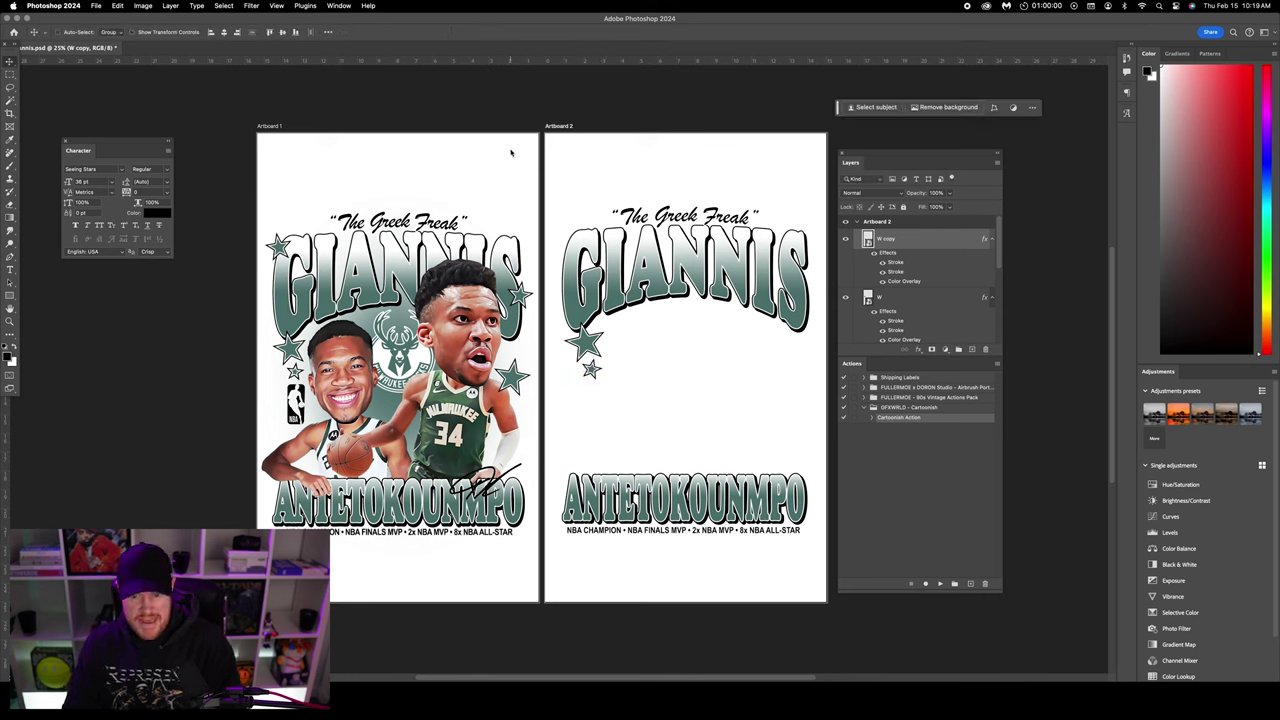
# - Duplicate the star twice, placing one copy at the upper-left edge of the G and the other on the right edge of GIANNIS's final S
pyautogui.hotkey('ctrl', 'j')
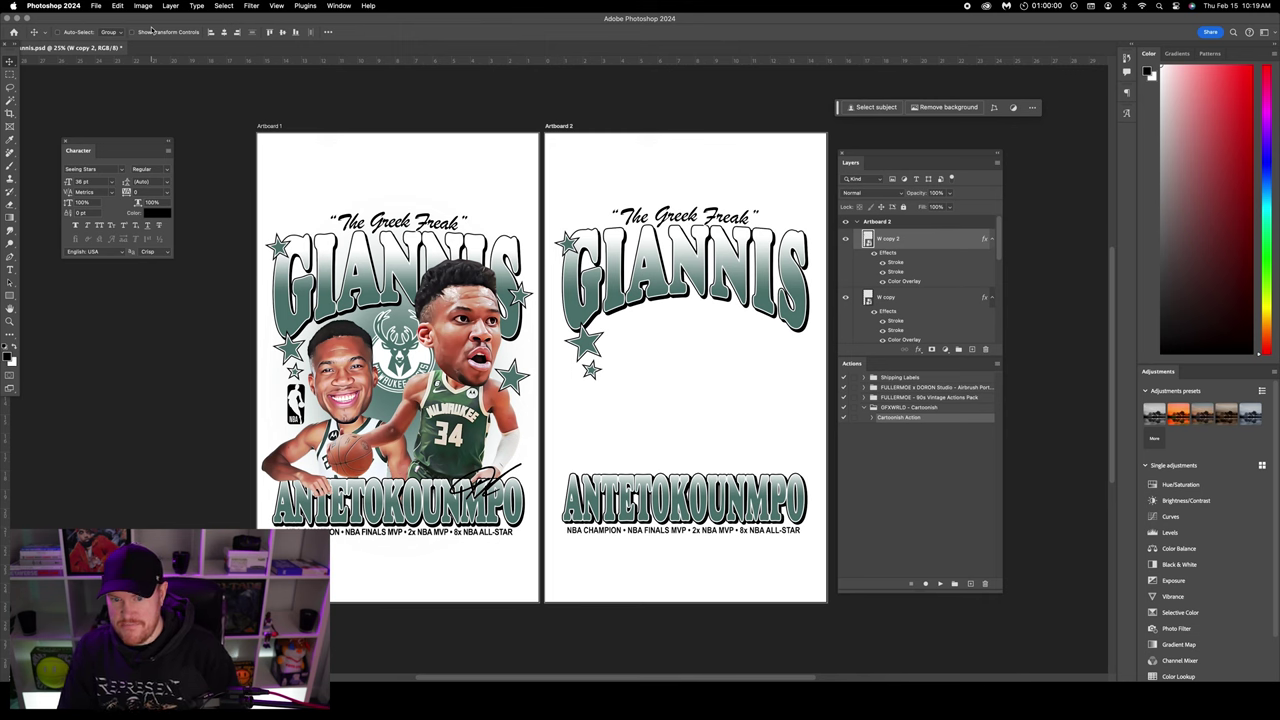
pyautogui.hotkey('ctrl', 'j')
pyautogui.moveTo(580, 238); pyautogui.dragTo(831, 263)
pyautogui.click(133, 32)
pyautogui.press('Return')
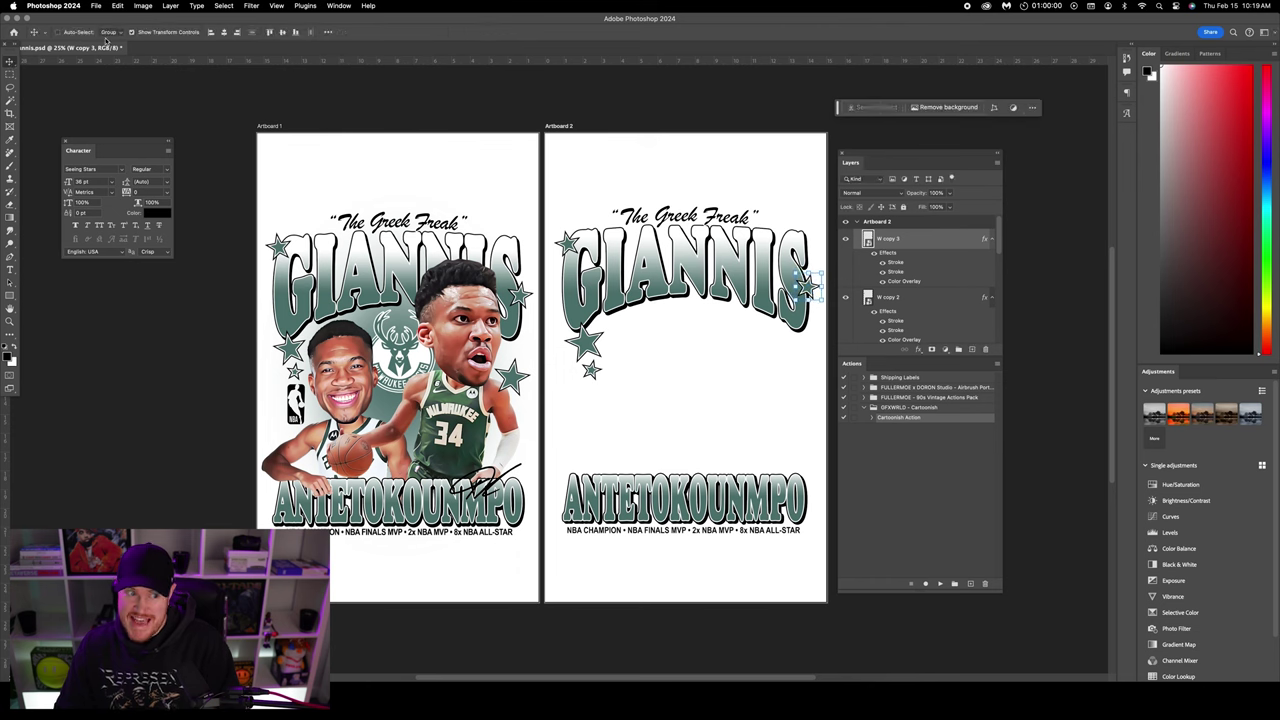
pyautogui.click(133, 32)
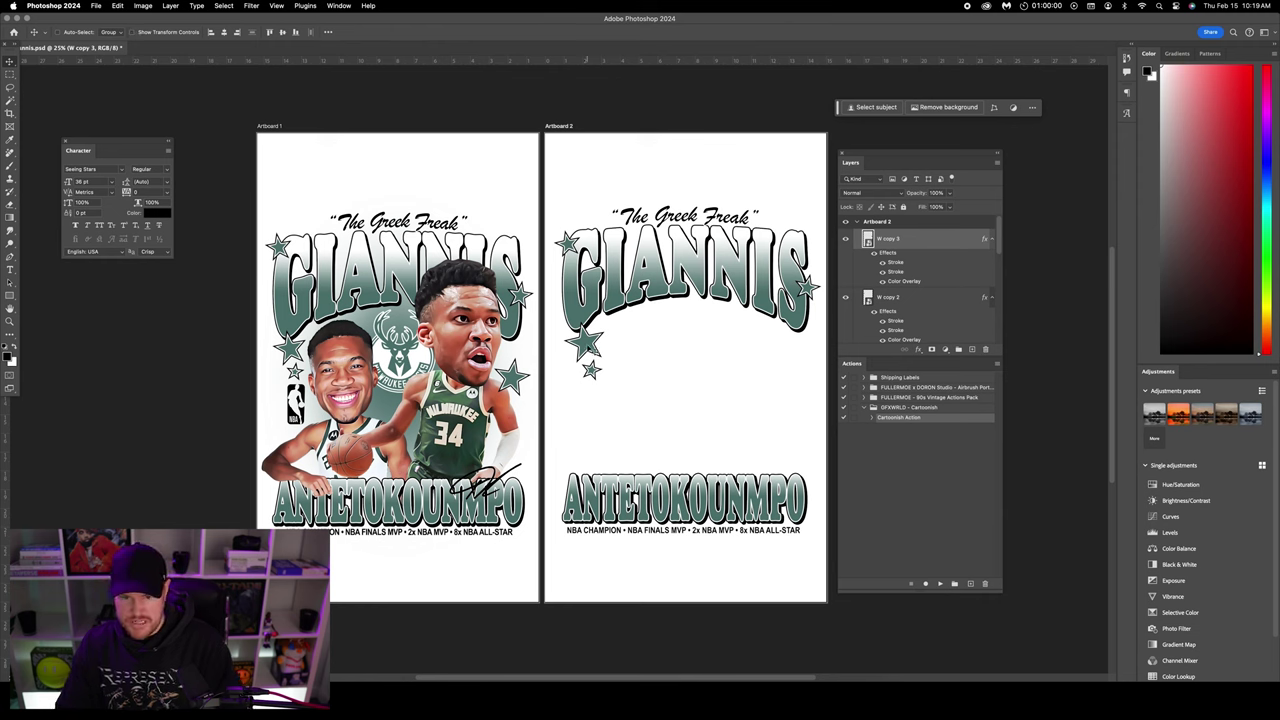
# - Duplicate the large star beneath the G, place the copy below the final S of GIANNIS and rotate it slightly
pyautogui.rightClick(589, 339)
pyautogui.click(604, 349)
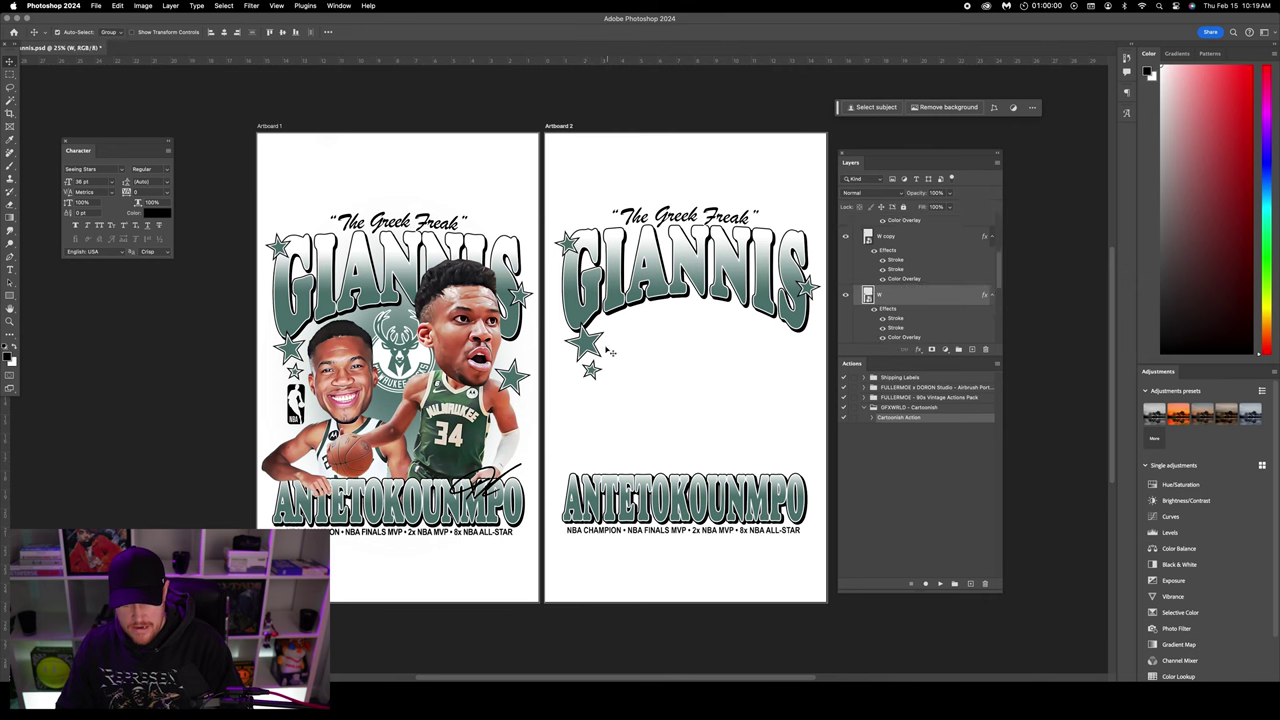
pyautogui.moveTo(600, 345); pyautogui.dragTo(807, 343)
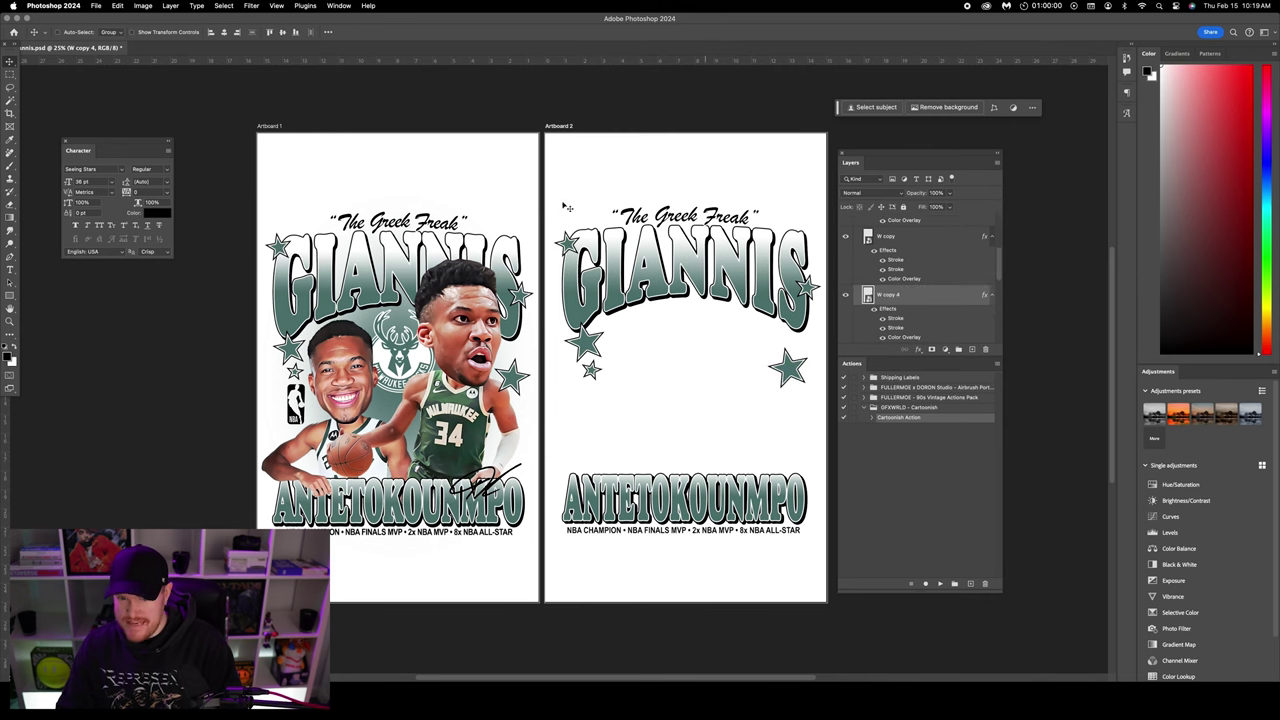
pyautogui.click(132, 32)
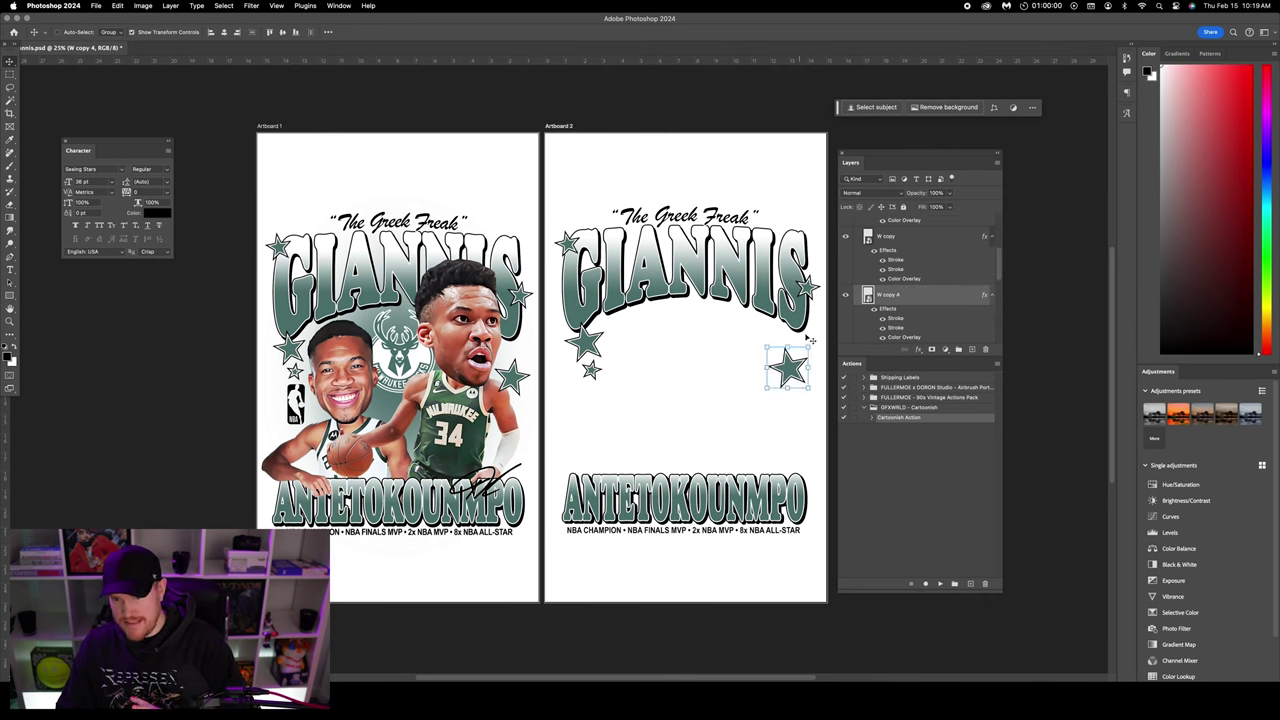
pyautogui.moveTo(817, 340); pyautogui.dragTo(826, 346)
pyautogui.press('Return')
pyautogui.moveTo(720, 243); pyautogui.dragTo(740, 255)
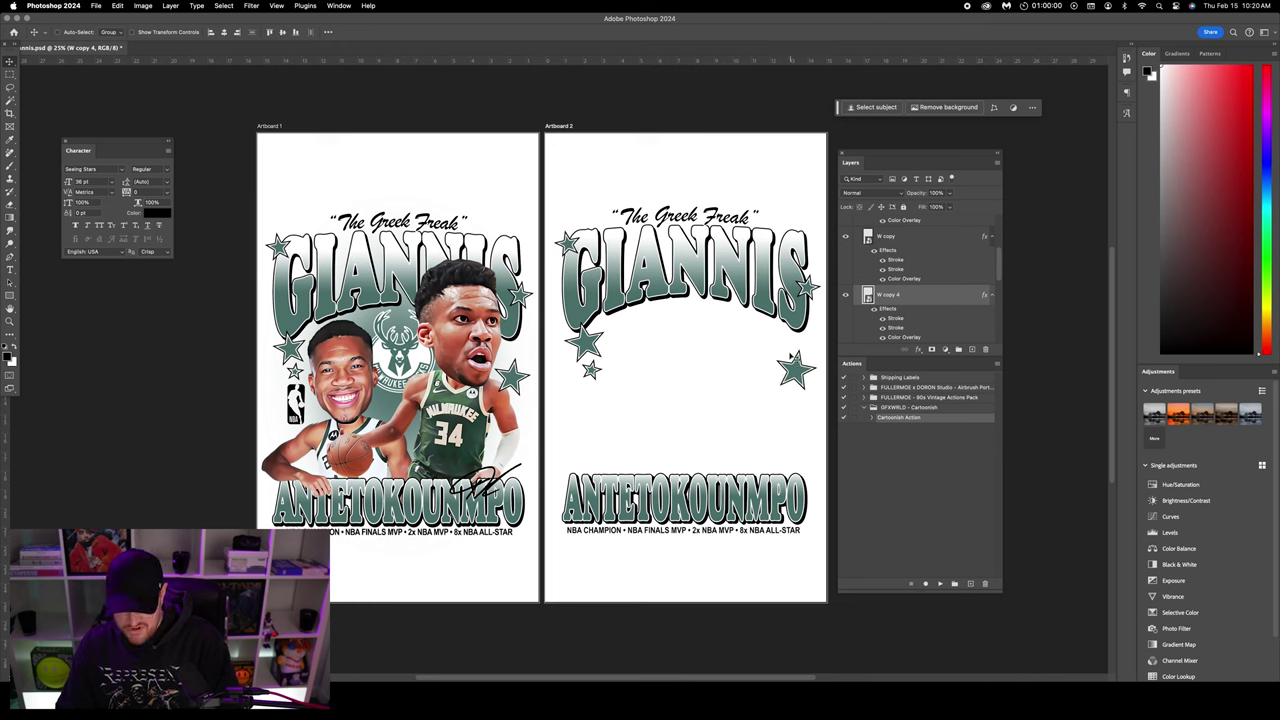
pyautogui.moveTo(806, 369); pyautogui.dragTo(807, 360)
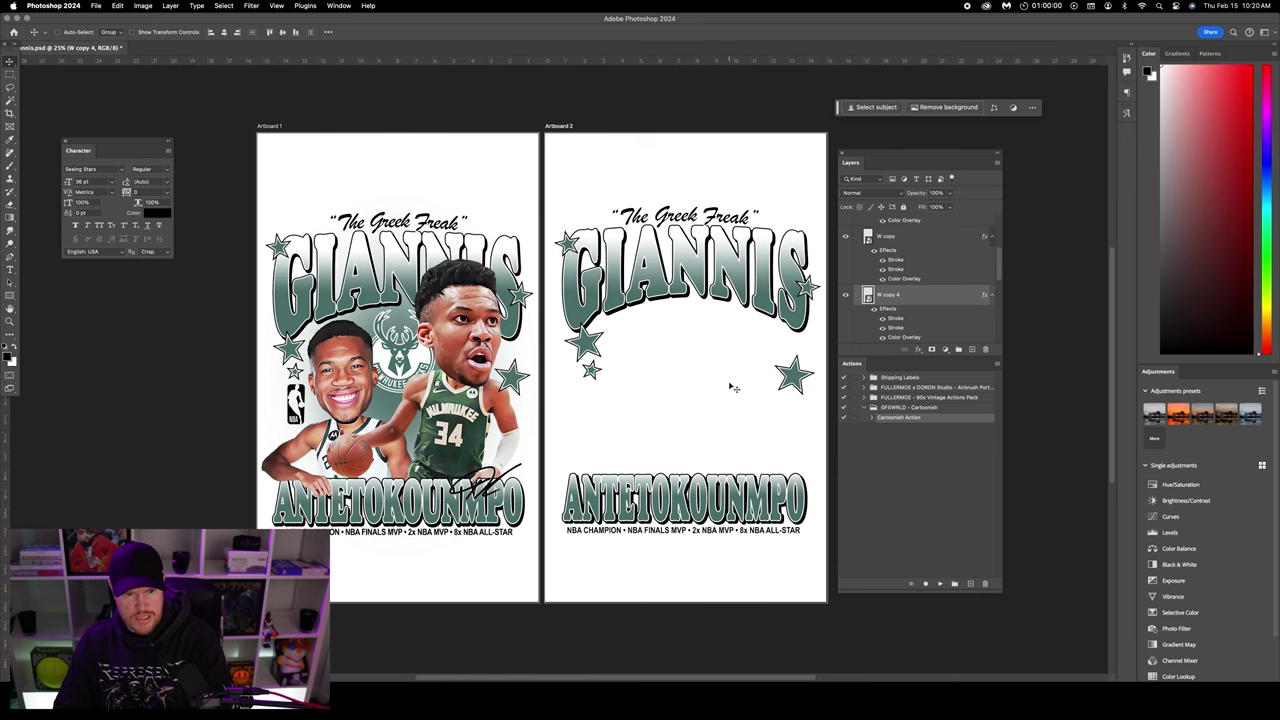
# - Bring the NBA logo PNG from the Chrome image results into Photoshop and copy it into the Giannis design on Artboard 2
pyautogui.press('super+Tab')
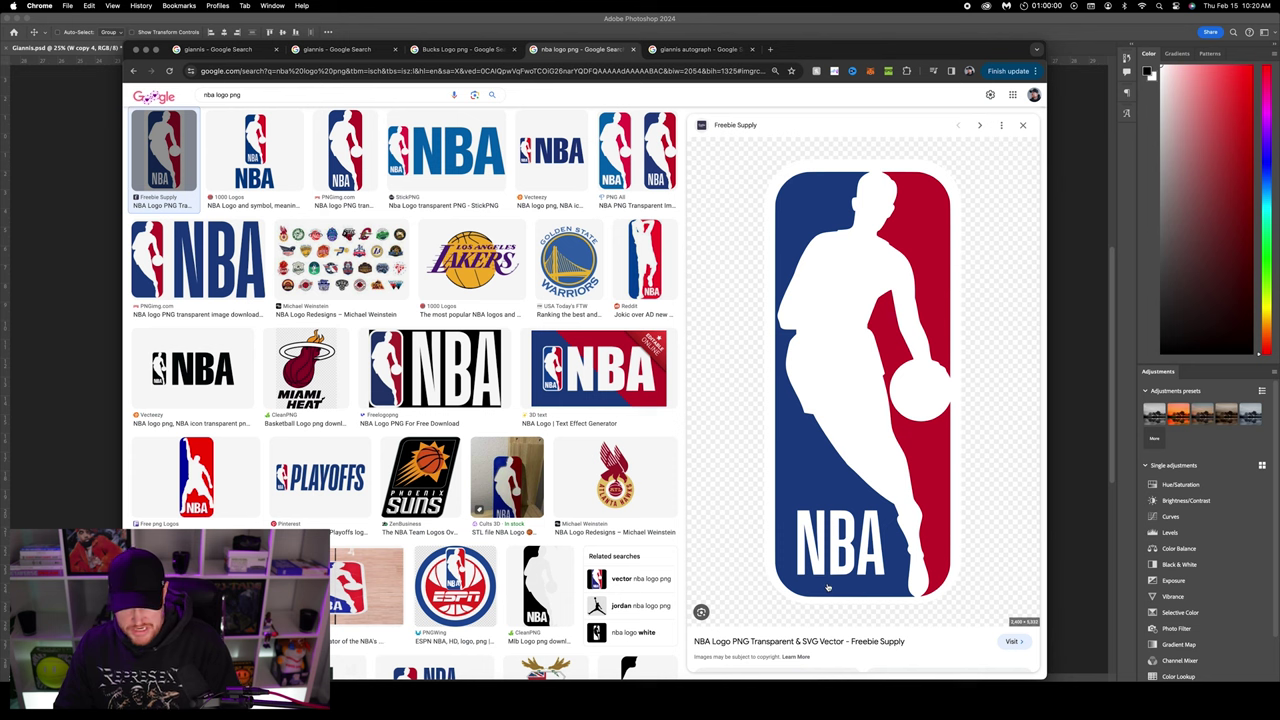
pyautogui.moveTo(827, 588); pyautogui.dragTo(627, 380)
pyautogui.press('super+Tab')
pyautogui.press('super+a')
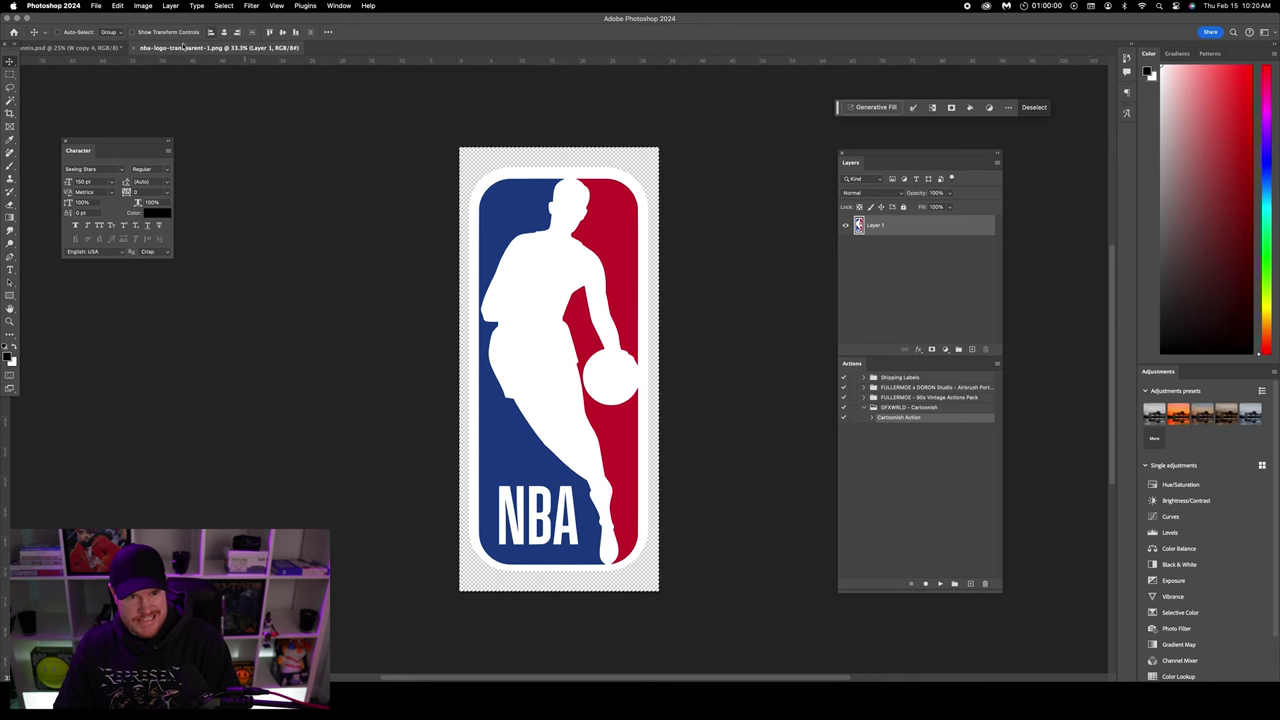
pyautogui.click(134, 48)
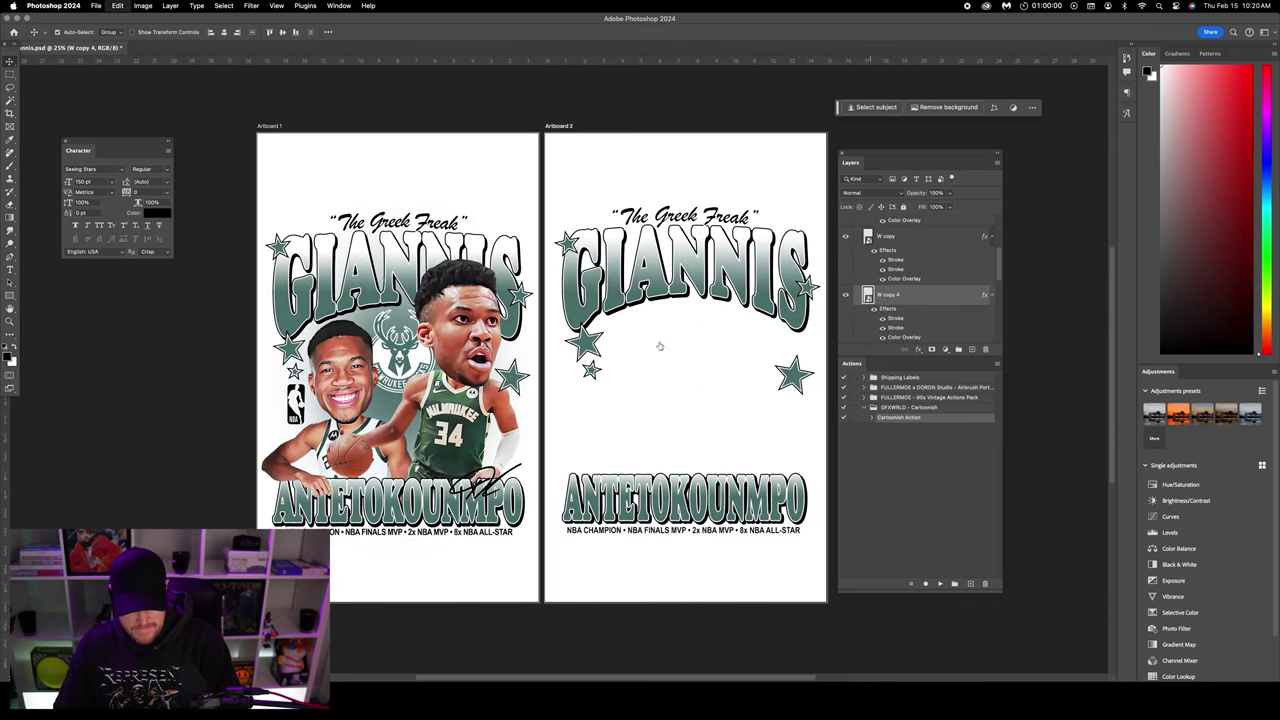
pyautogui.press('super+v')
# - Select the logo's coloured areas with the Magic Wand, copy them to a new layer and delete the original logo layer
pyautogui.click(10, 101)
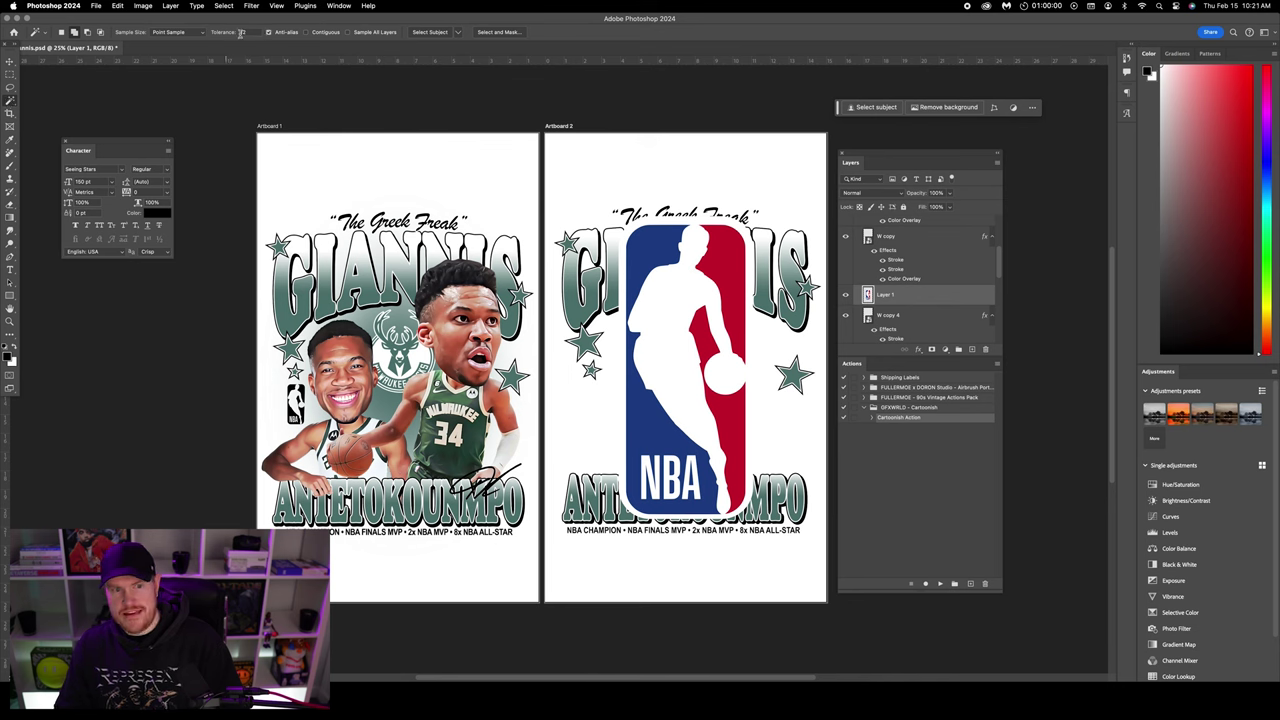
pyautogui.click(657, 243)
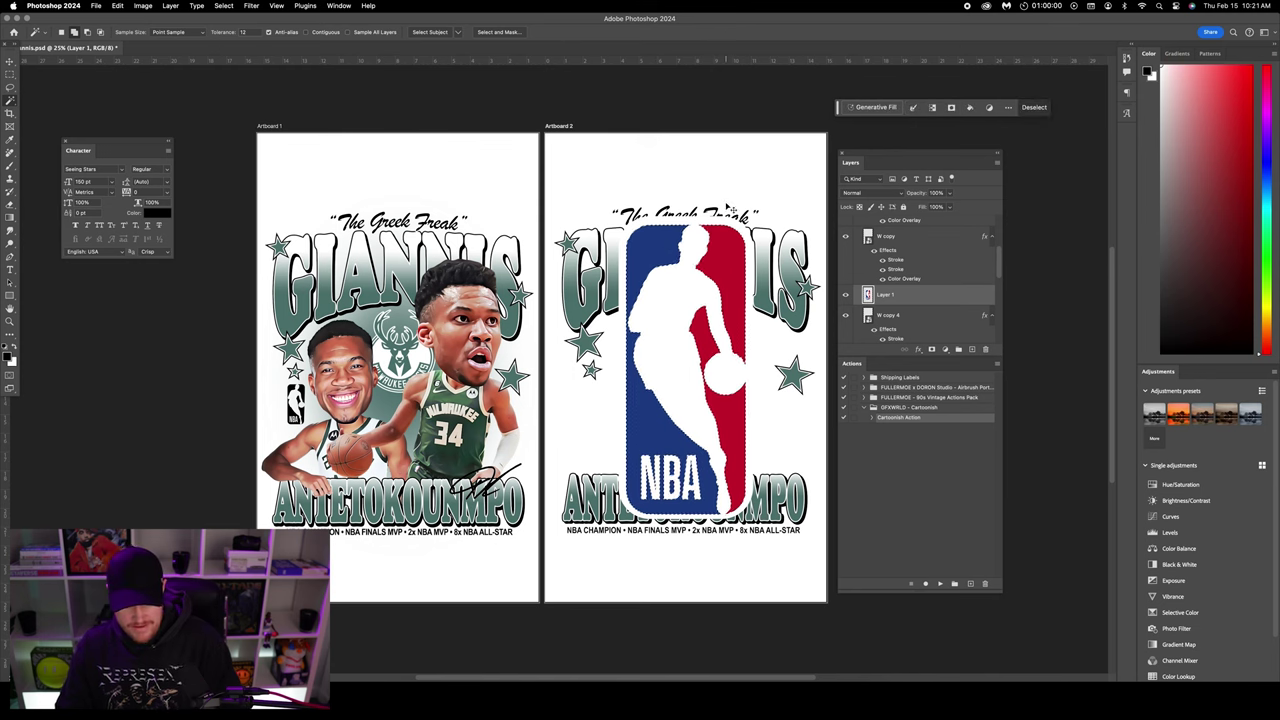
pyautogui.hotkey('ctrl', 'j')
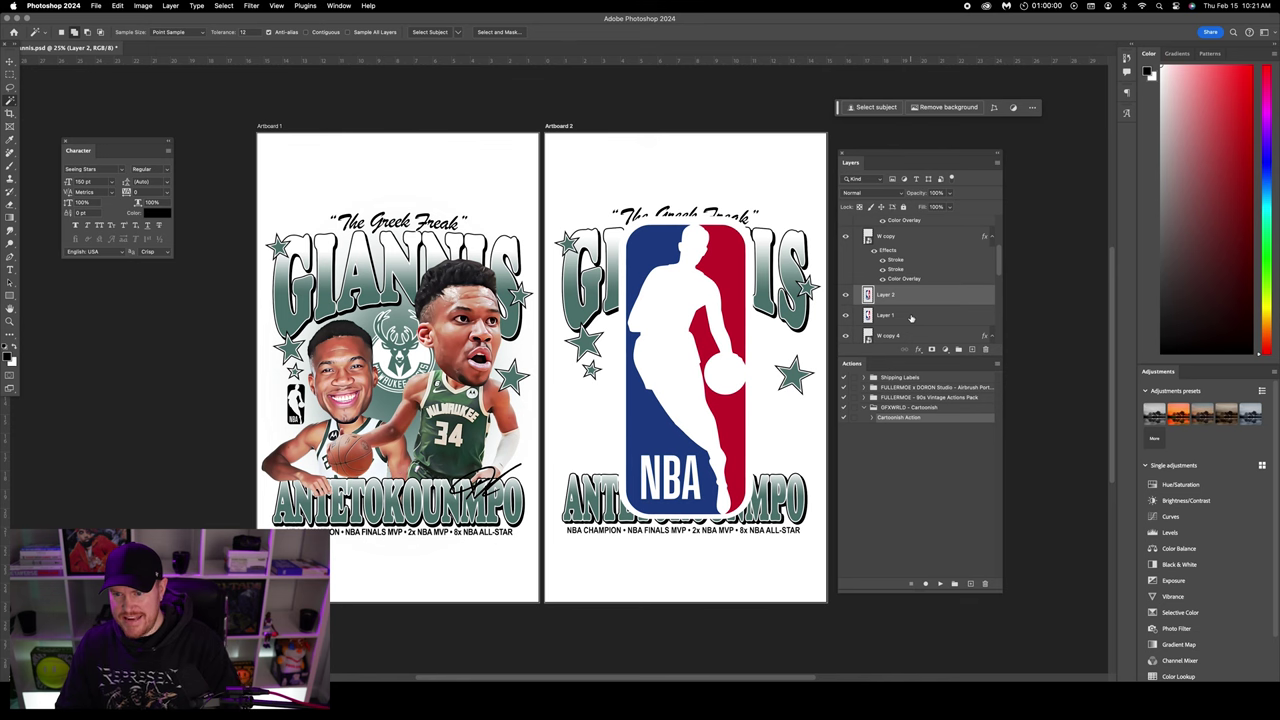
pyautogui.click(910, 316)
pyautogui.press('Delete')
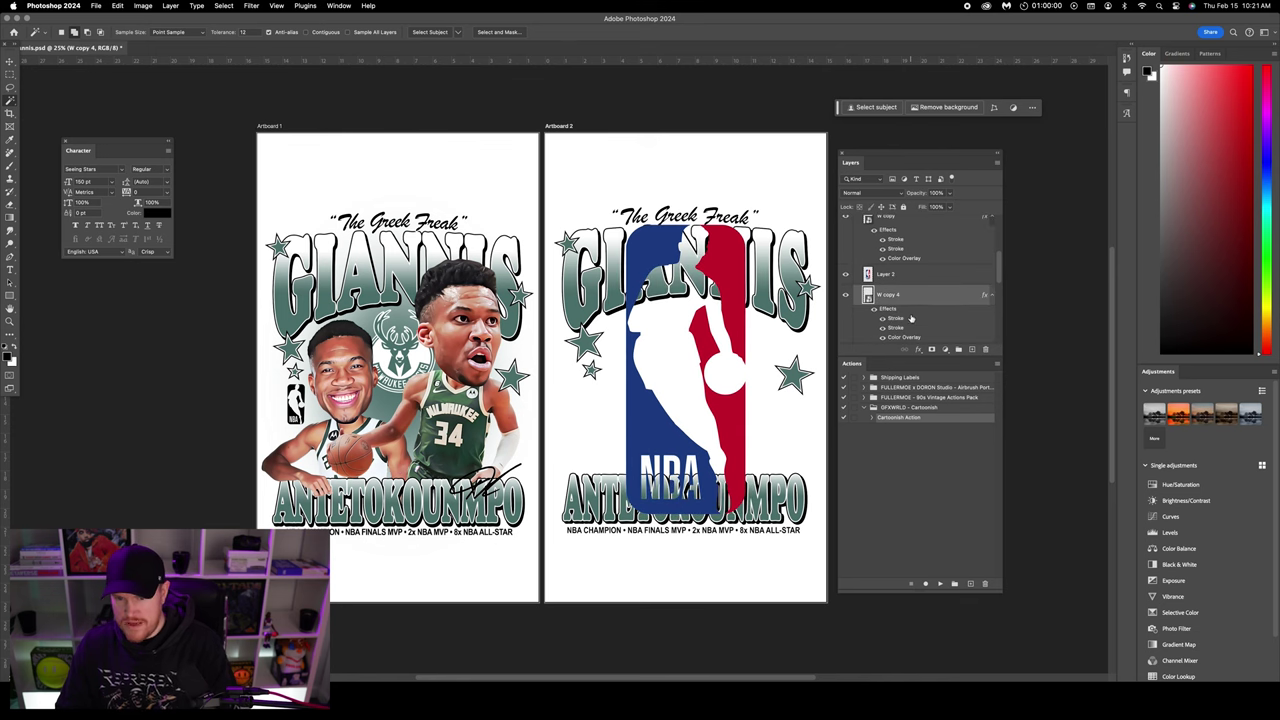
# - Apply a black Color Overlay to the extracted NBA logo layer
pyautogui.click(925, 277)
pyautogui.doubleClick(926, 278)
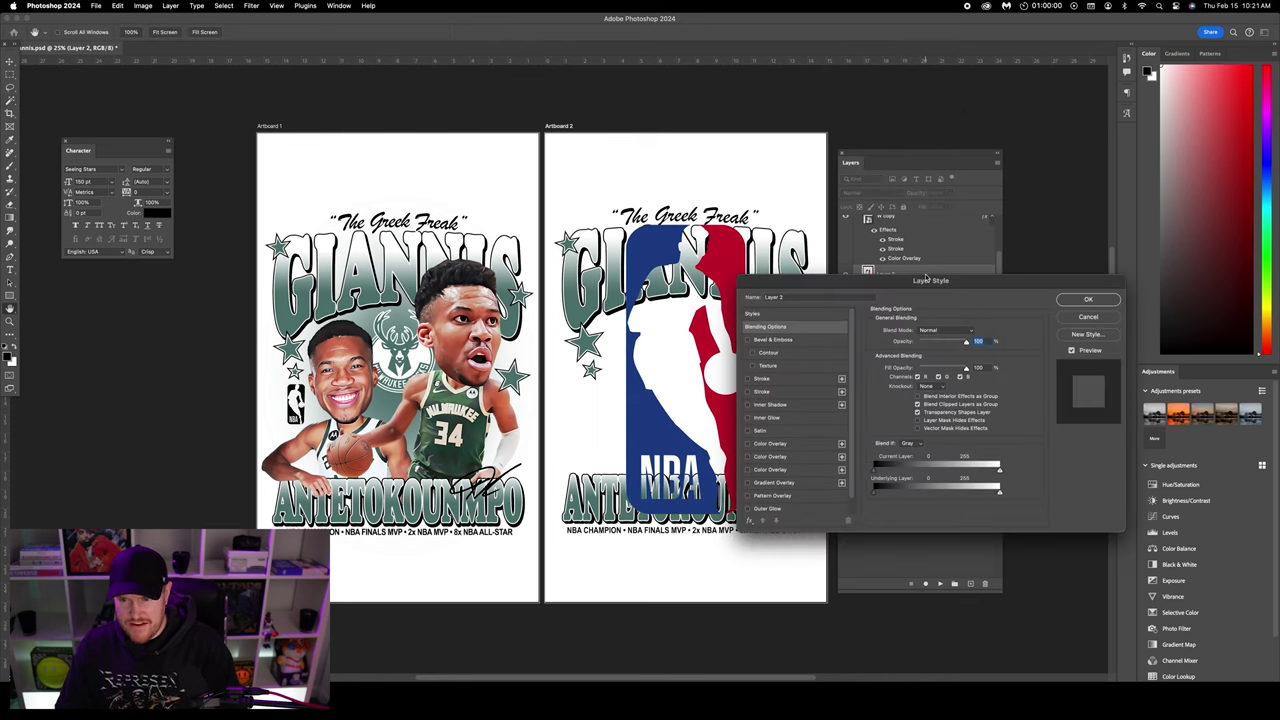
pyautogui.click(770, 443)
pyautogui.click(971, 332)
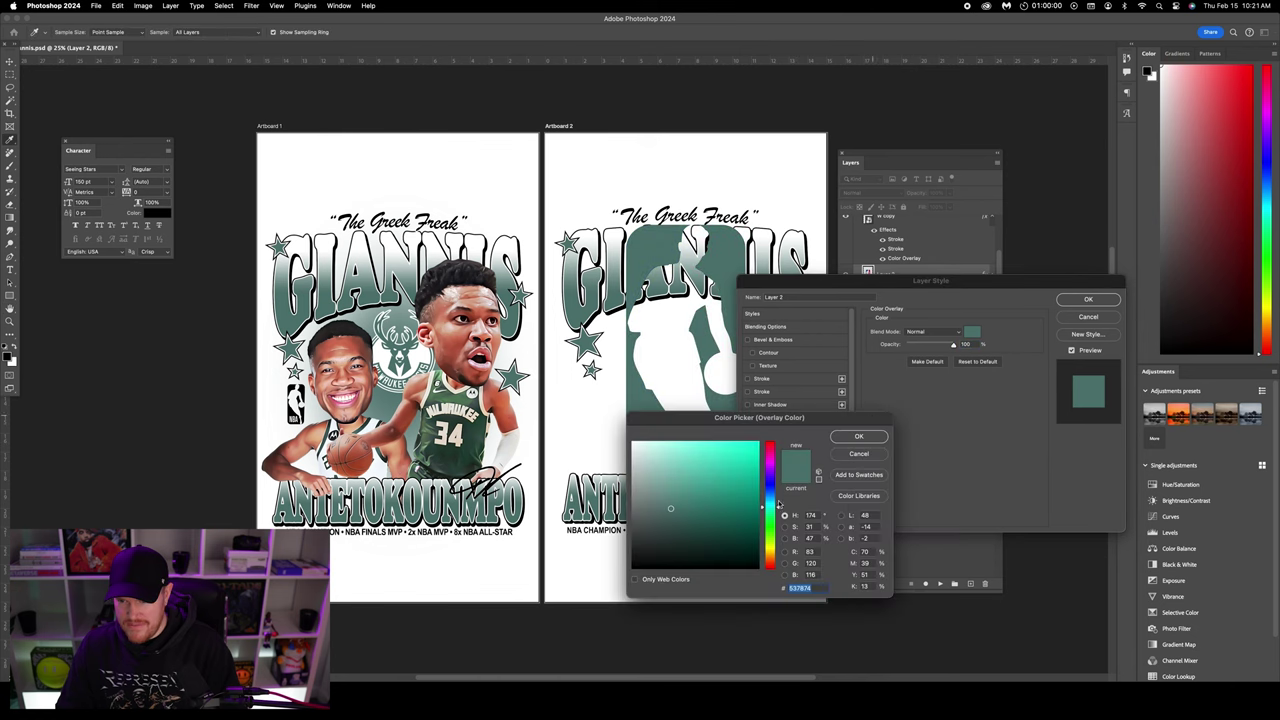
pyautogui.click(700, 584)
pyautogui.click(859, 441)
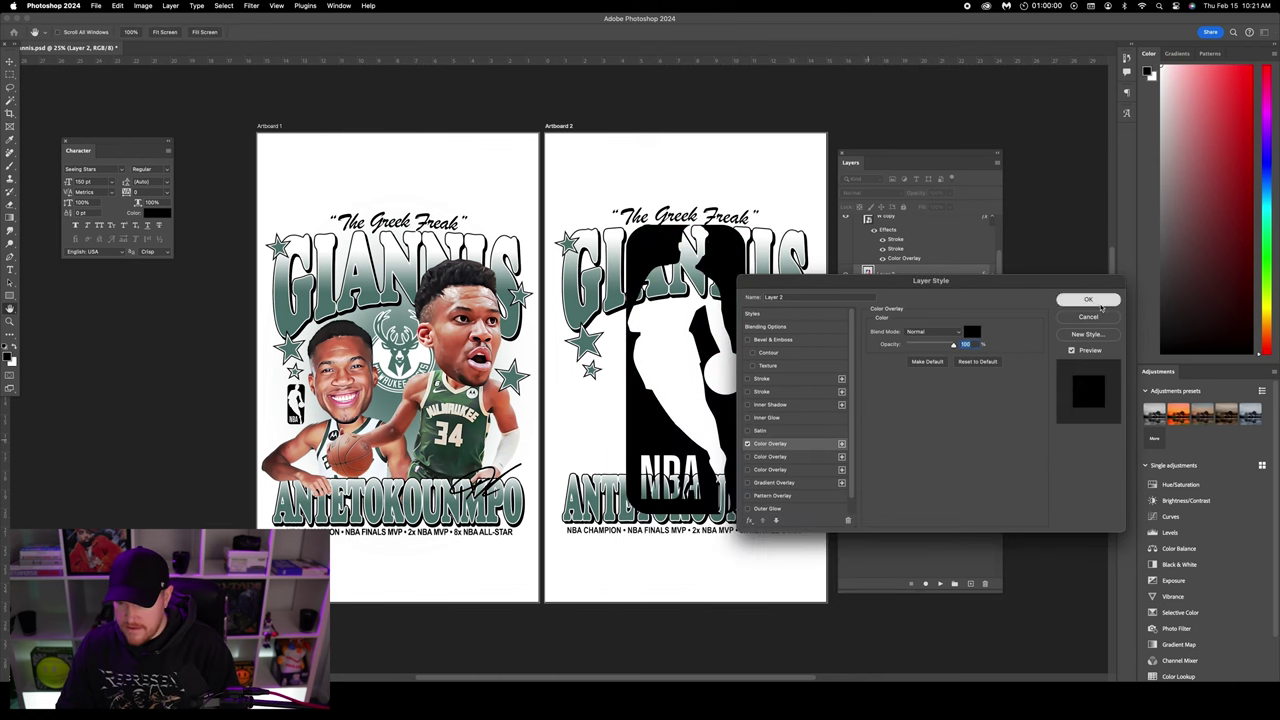
pyautogui.click(1088, 299)
# - Convert the black NBA logo to a smart object, then scale it down and place it beneath the small star
pyautogui.rightClick(910, 276)
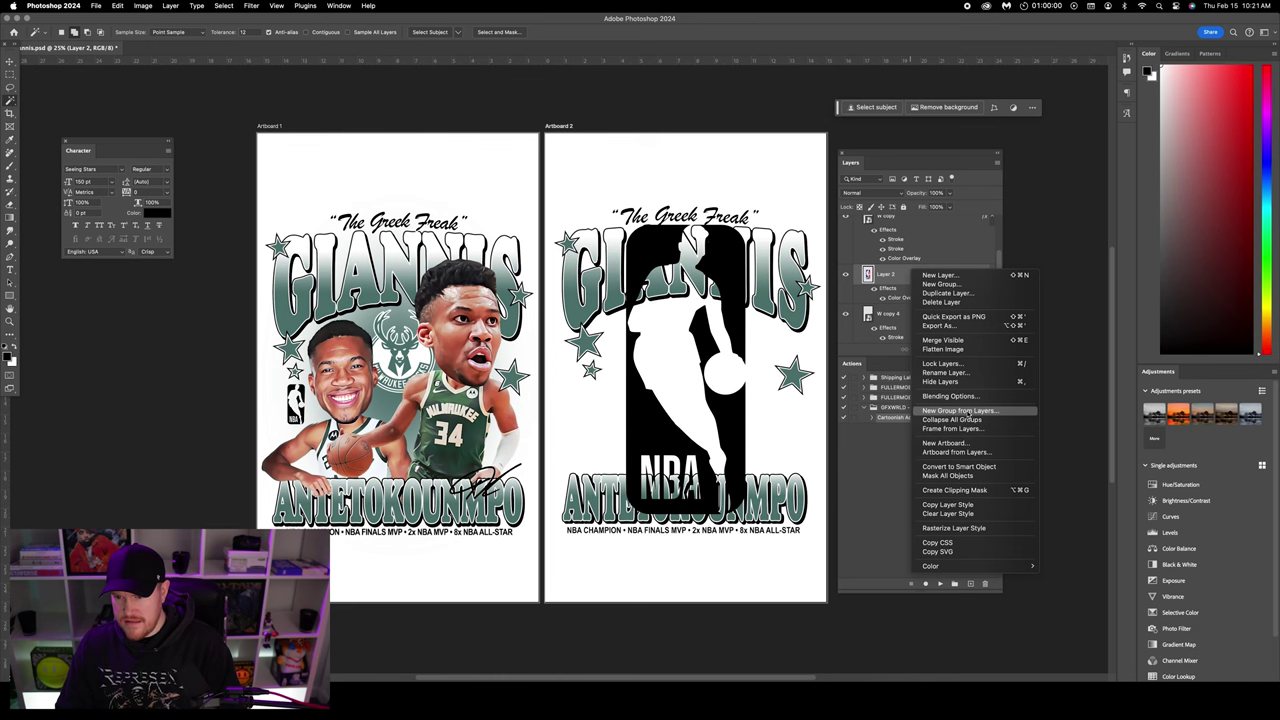
pyautogui.click(860, 424)
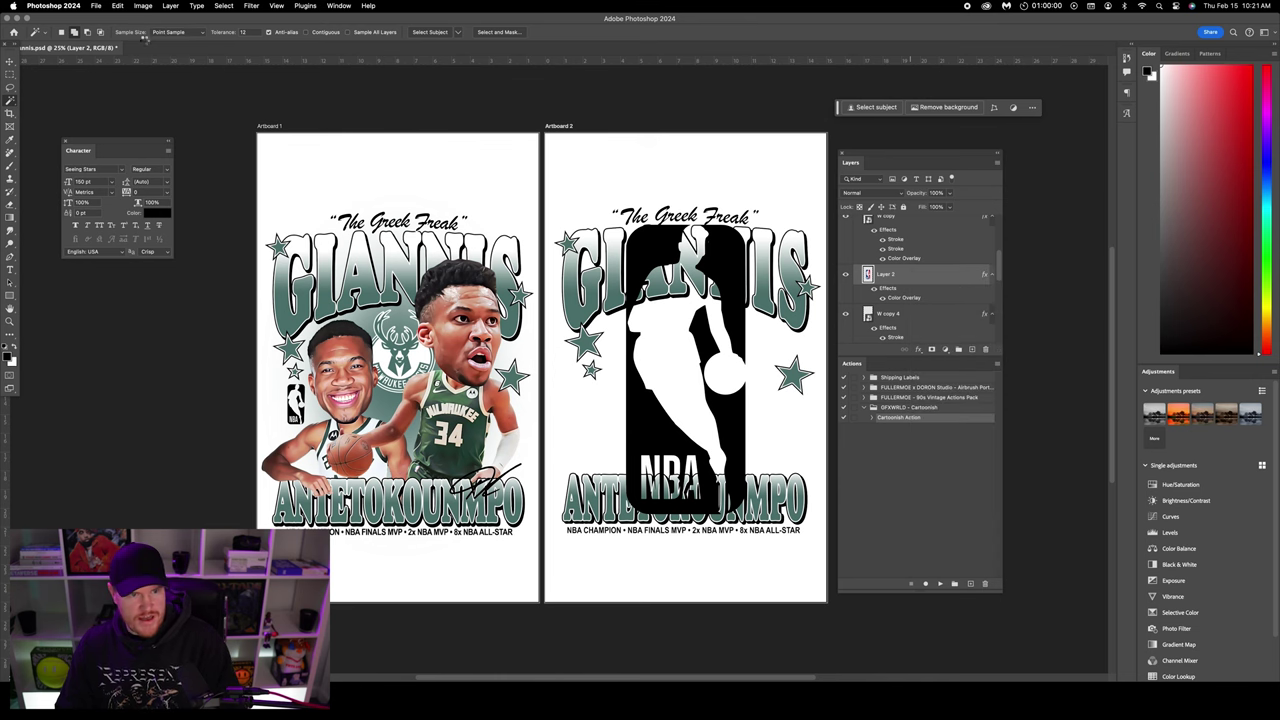
pyautogui.click(10, 61)
pyautogui.click(131, 32)
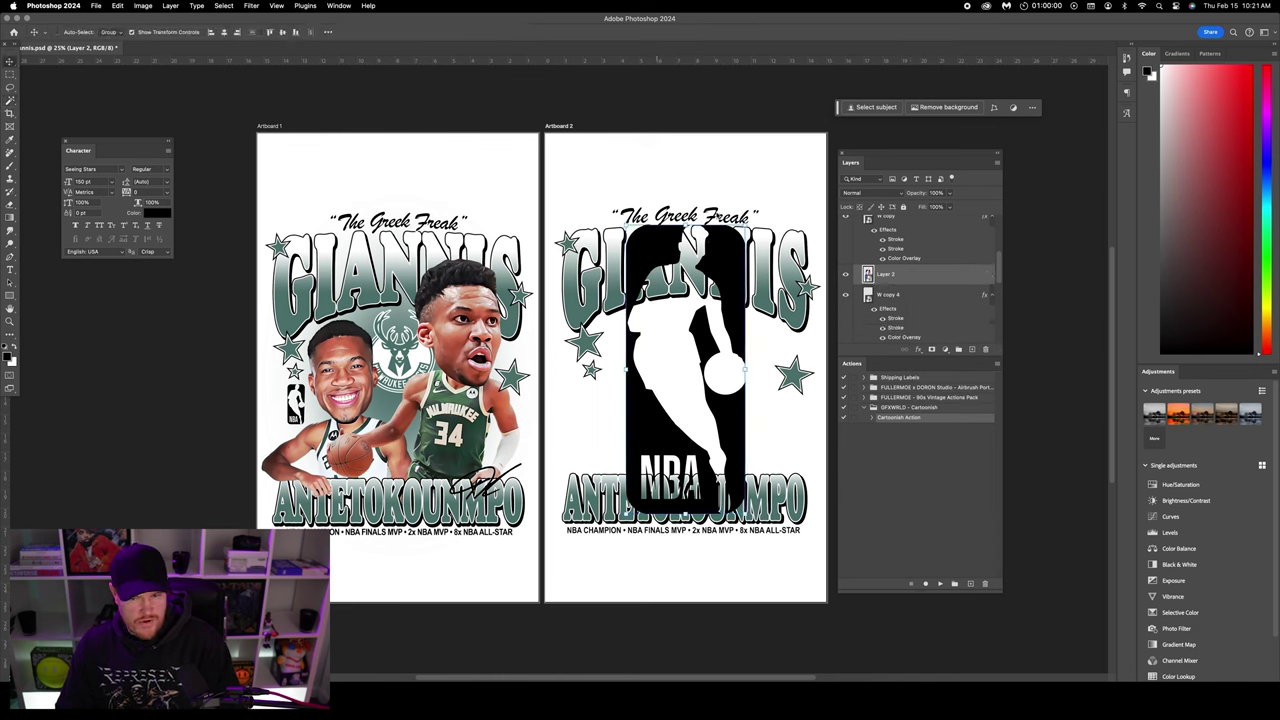
pyautogui.moveTo(745, 225); pyautogui.dragTo(608, 392)
pyautogui.press('Return')
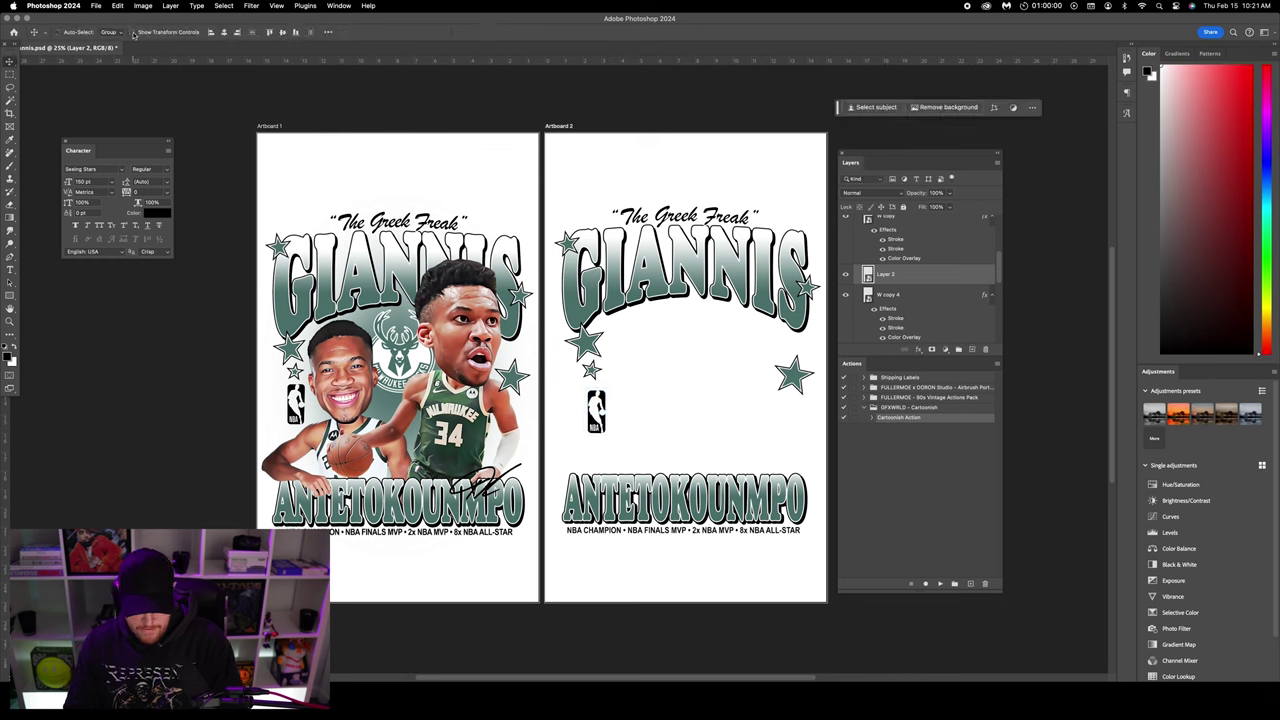
# - Nudge the NBA logo slightly left to line up beneath the small star
pyautogui.press('Left')
pyautogui.press('Left')
pyautogui.press('Left')
pyautogui.press('Left')
pyautogui.press('Left')
pyautogui.press('Left')
pyautogui.press('Left')
pyautogui.press('Left')
pyautogui.press('Left')
pyautogui.press('Left')
pyautogui.press('Left')
pyautogui.press('Left')
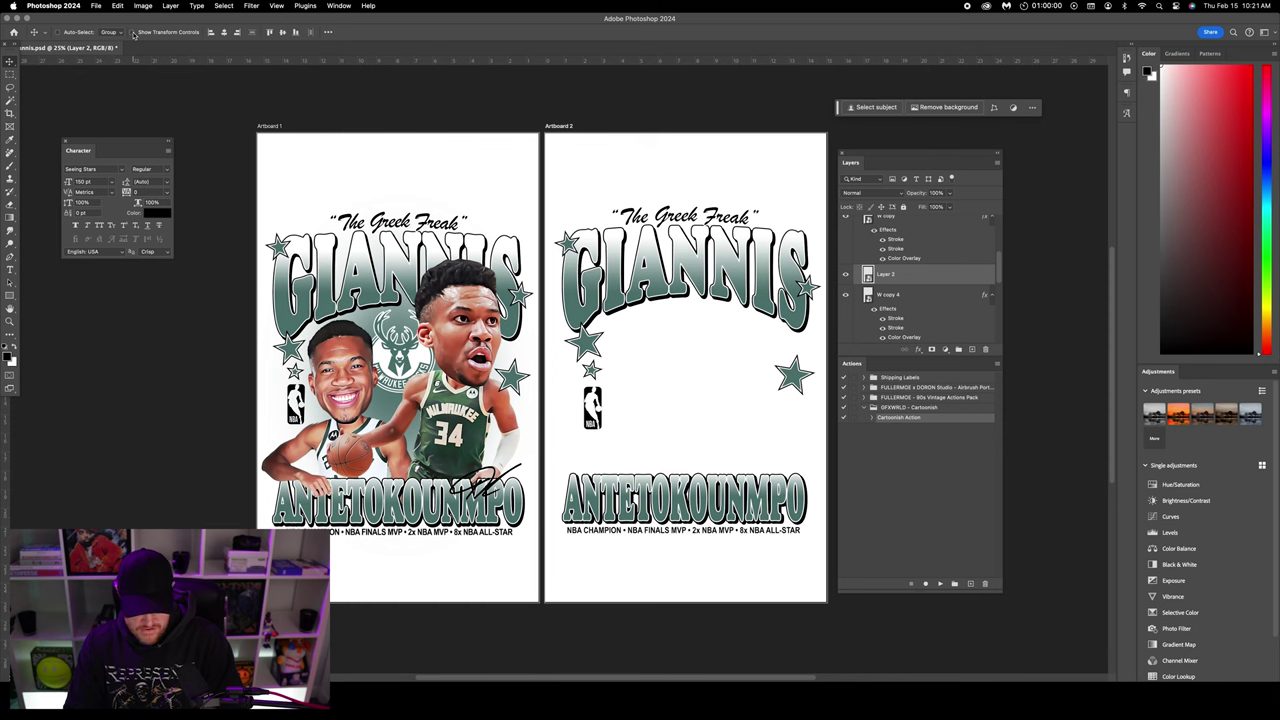
pyautogui.press('Left')
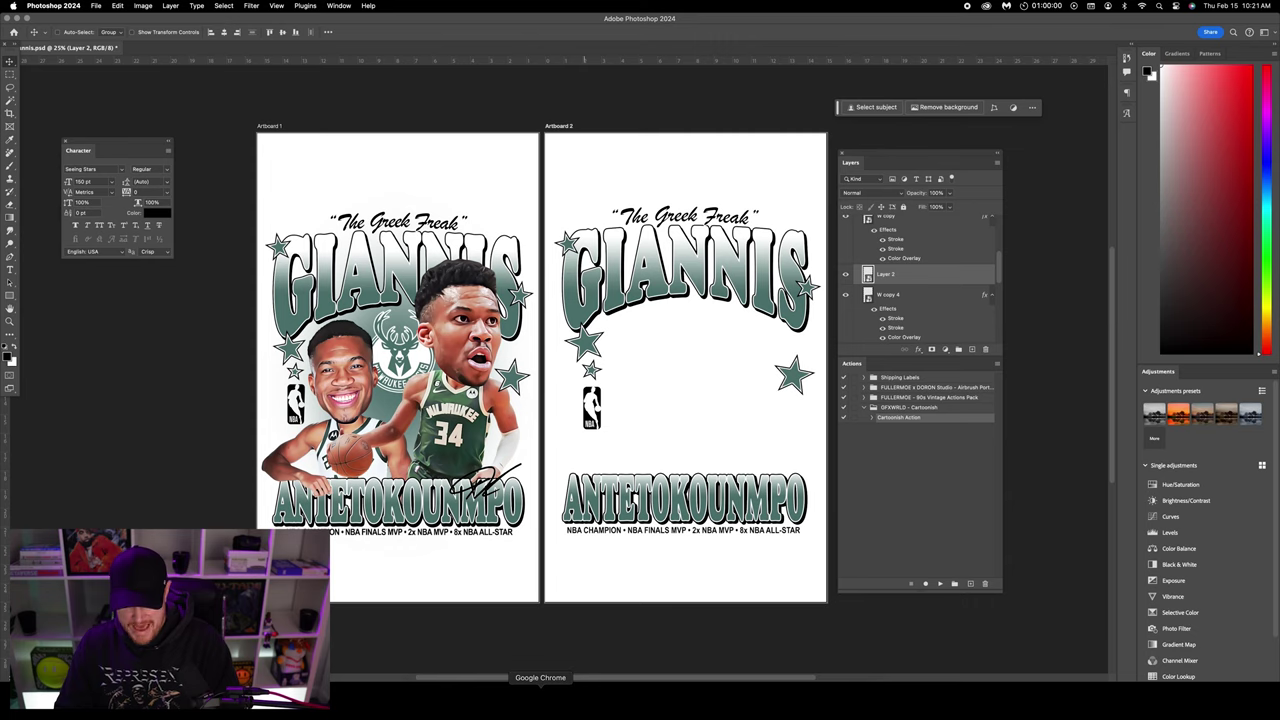
# - Bring the Milwaukee Bucks logo from the Chrome image results into Photoshop and paste a copy into the Giannis design
pyautogui.press('super+Tab')
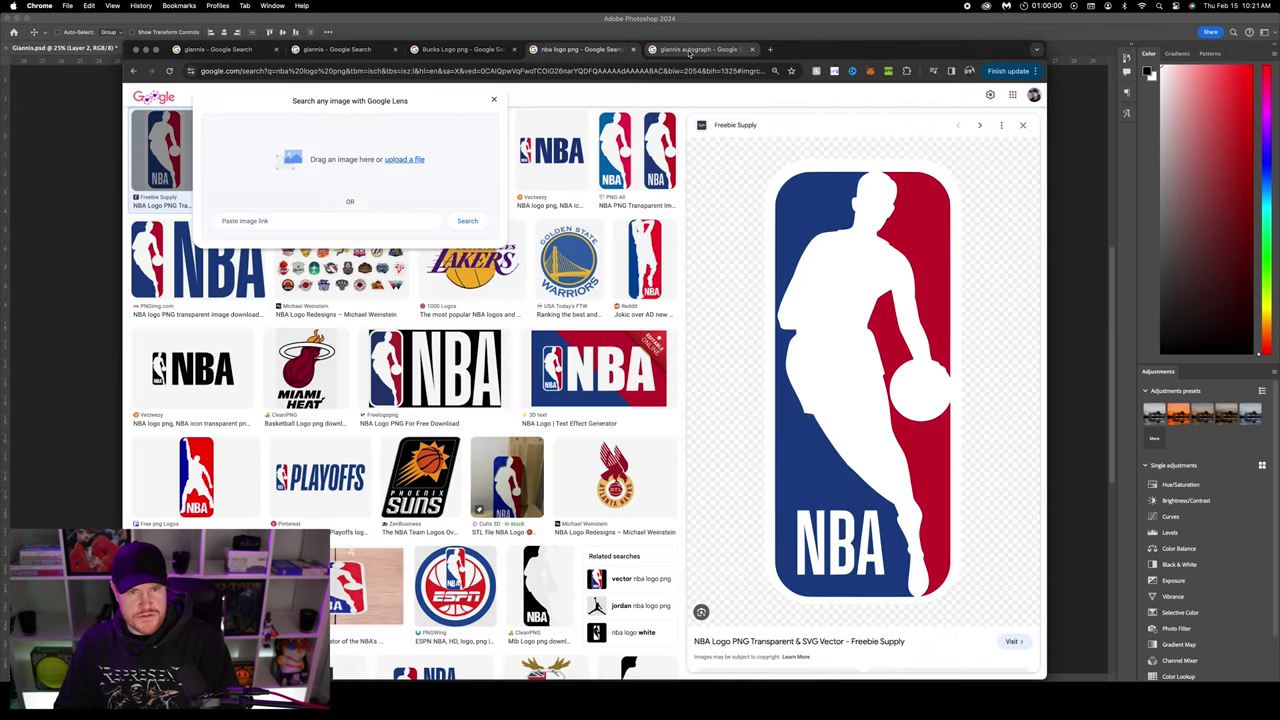
pyautogui.click(457, 55)
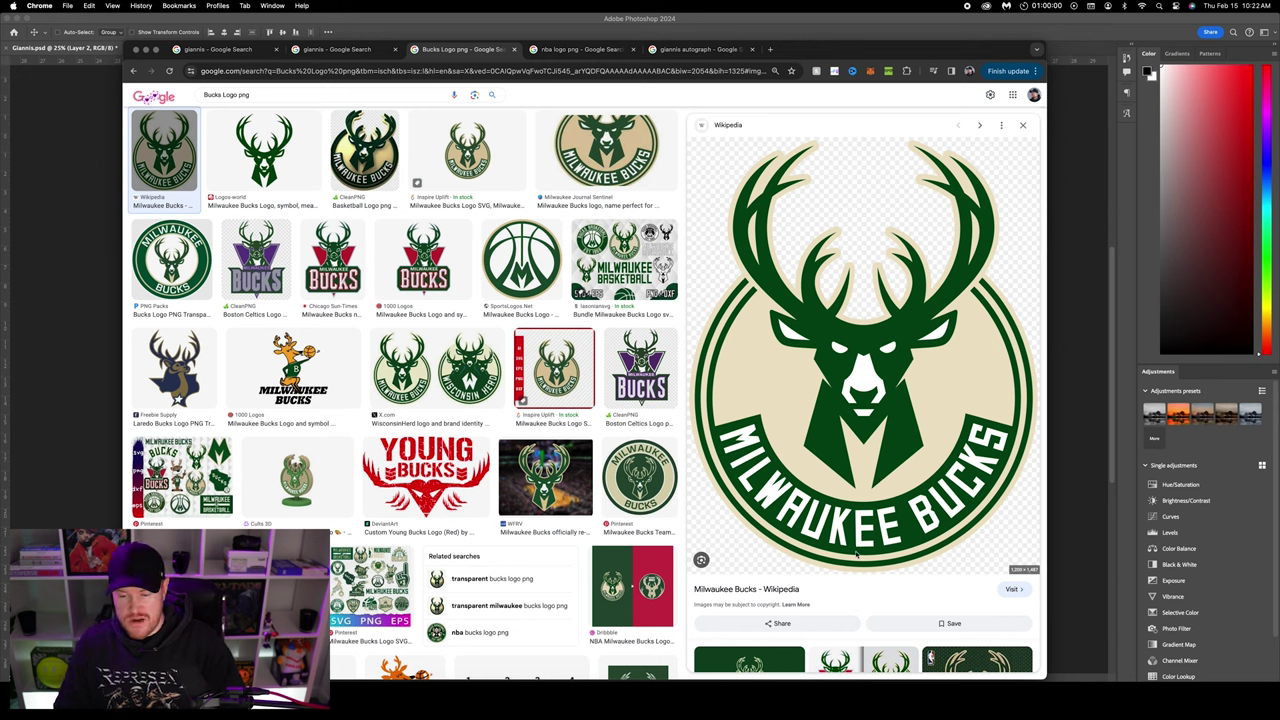
pyautogui.moveTo(858, 553); pyautogui.dragTo(522, 672)
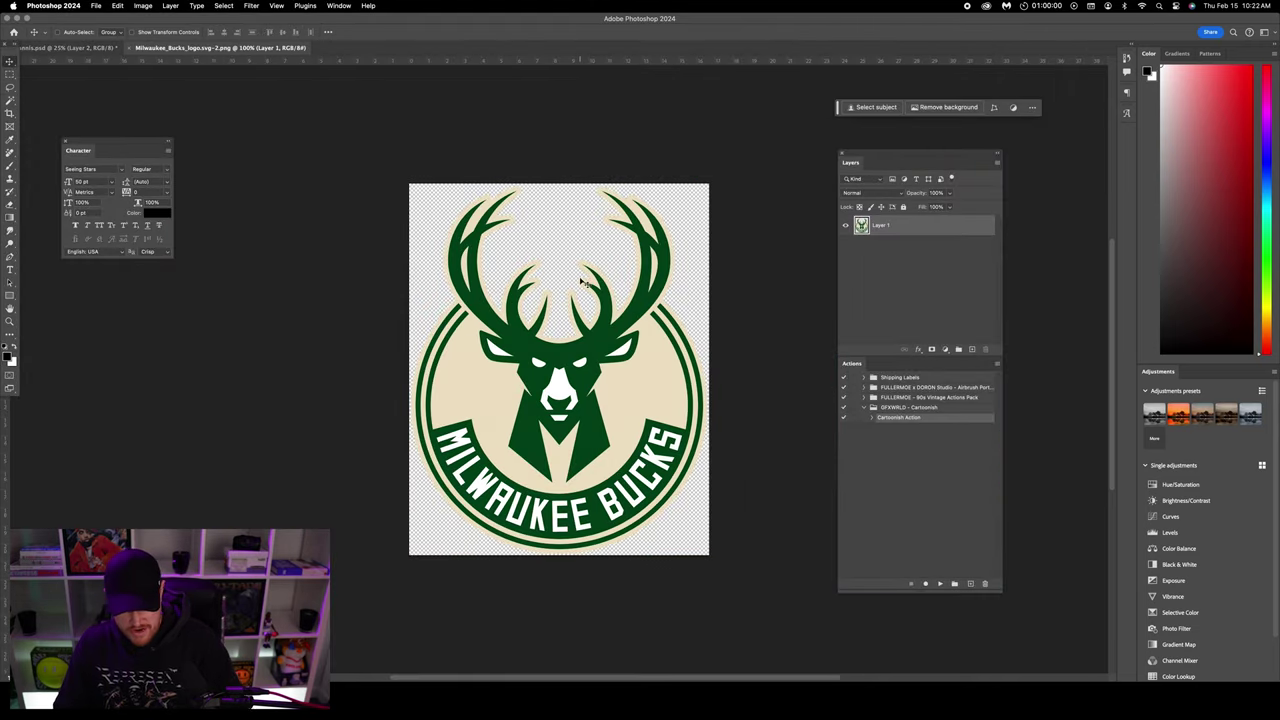
pyautogui.press('super+a')
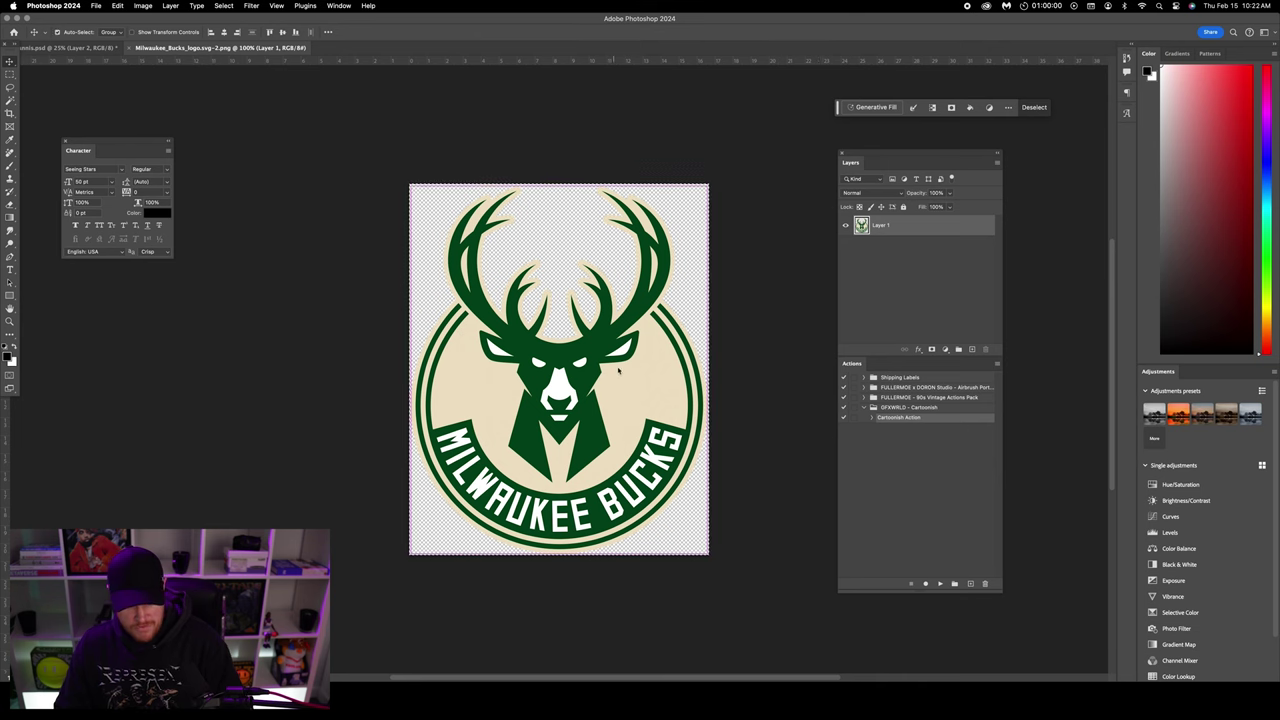
pyautogui.click(70, 48)
pyautogui.click(132, 32)
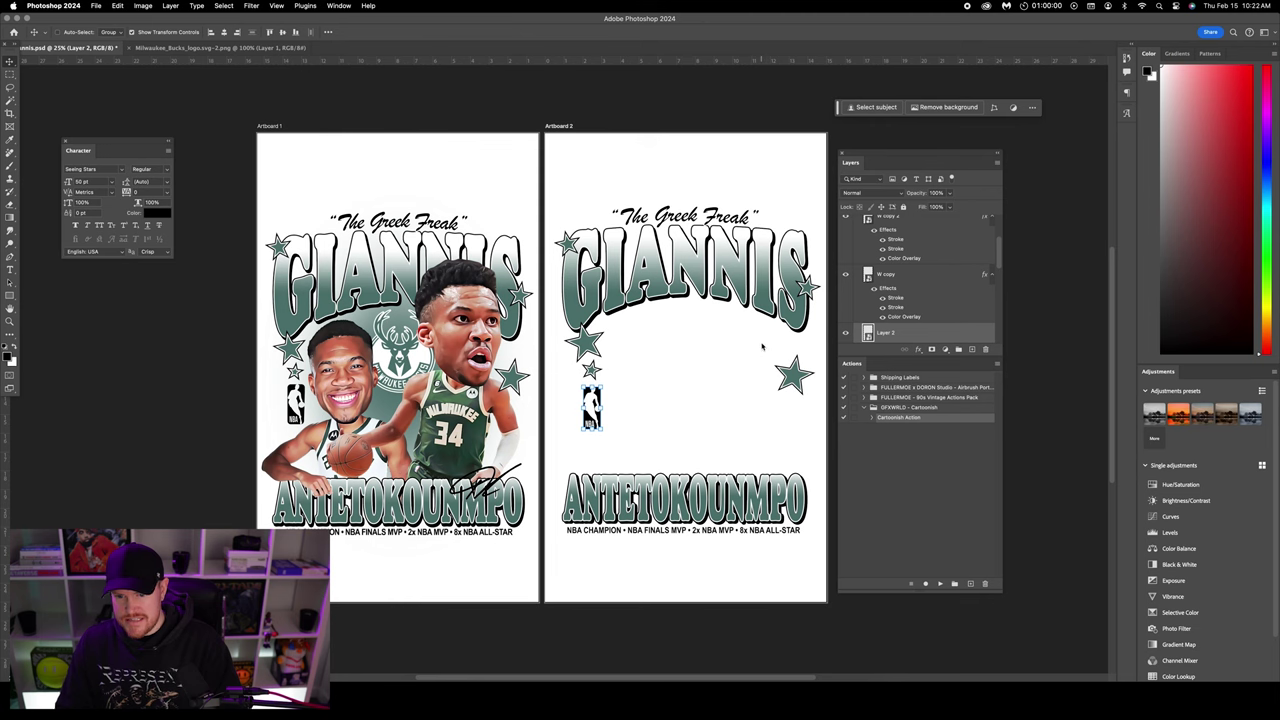
pyautogui.press('cmd+v')
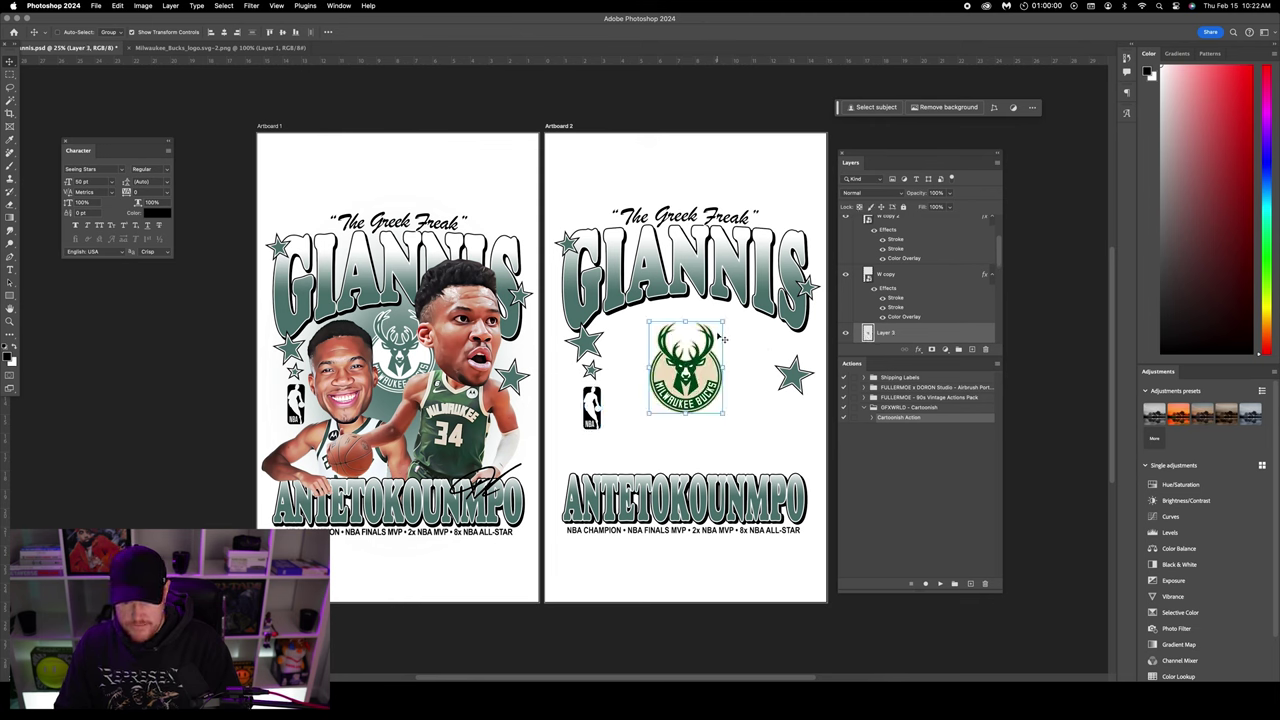
# - Move the Bucks logo up and centre it just beneath the GIANNIS lettering
pyautogui.moveTo(700, 342); pyautogui.dragTo(707, 354)
pyautogui.moveTo(711, 307); pyautogui.dragTo(712, 308)
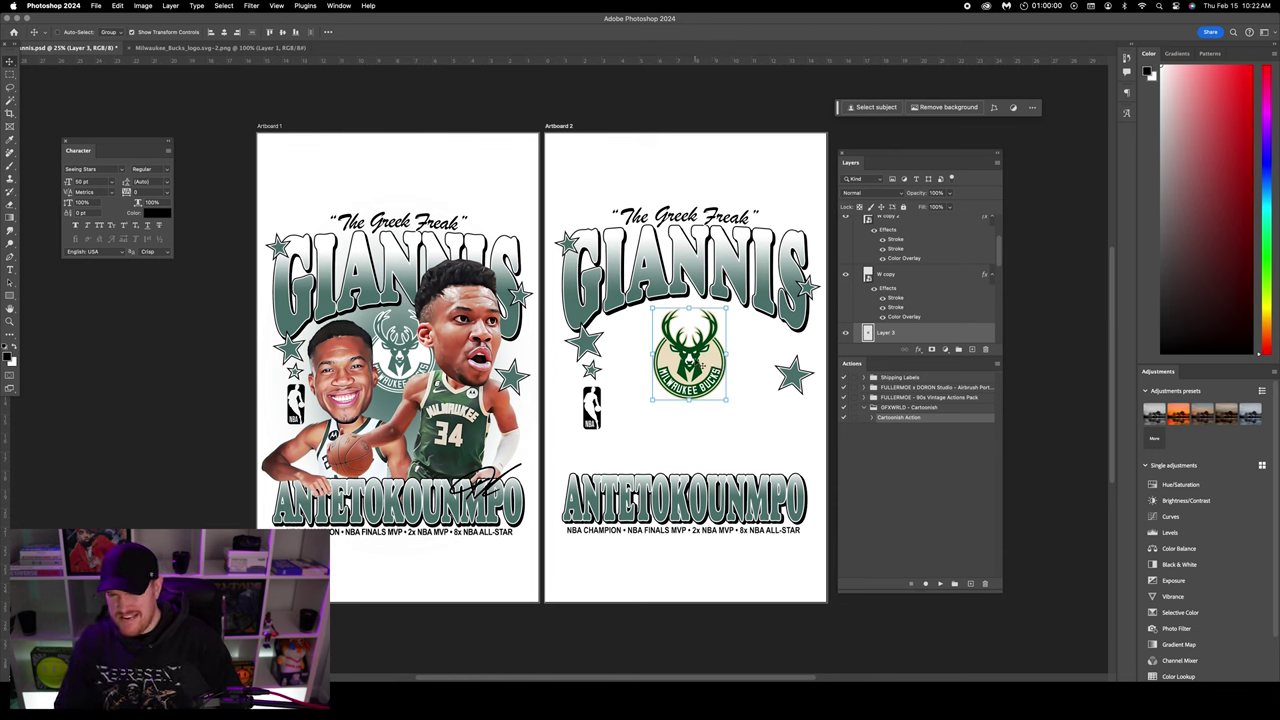
pyautogui.moveTo(679, 206); pyautogui.dragTo(675, 203)
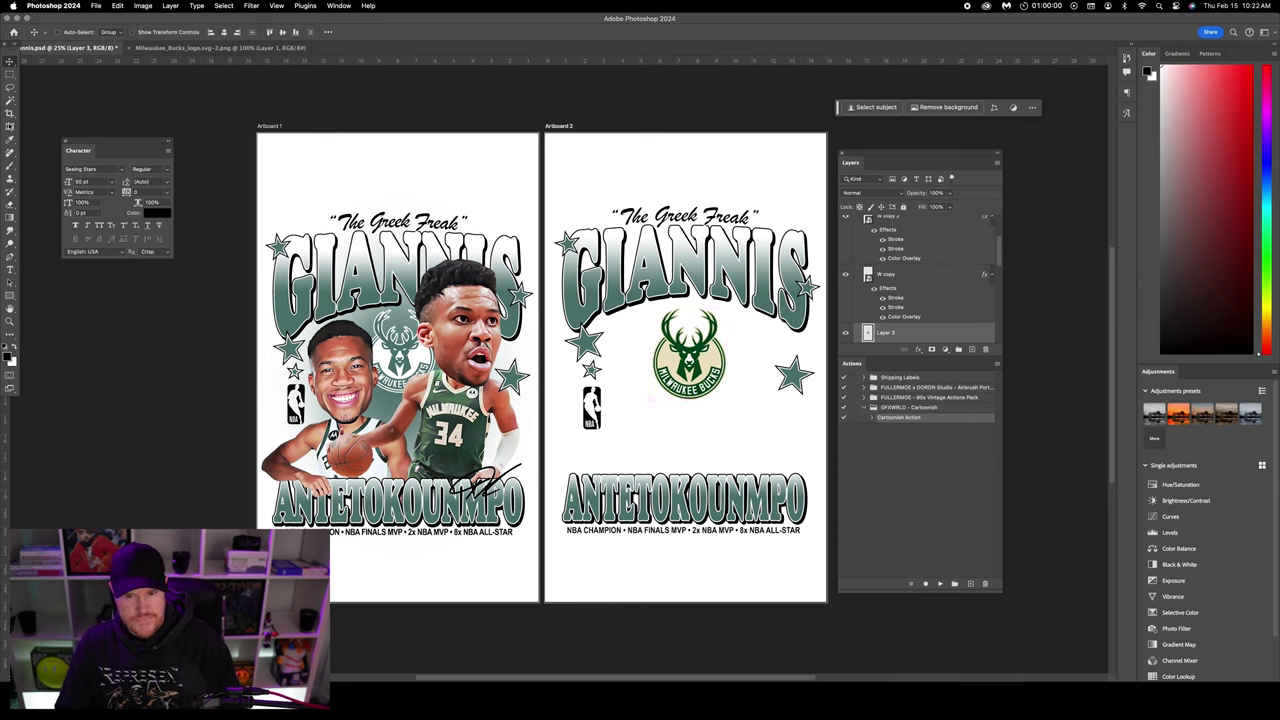
# - Select the cream areas of the Bucks logo with the Magic Wand and copy them to a new layer
pyautogui.click(12, 101)
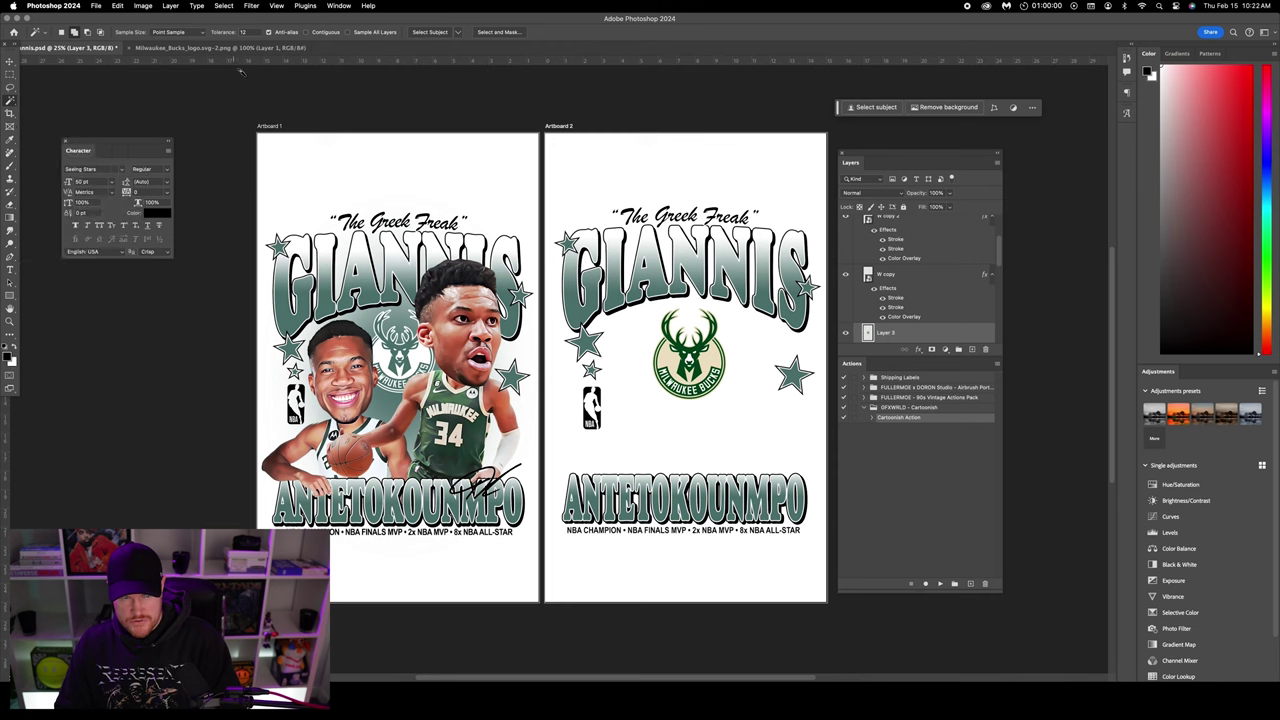
pyautogui.click(269, 32)
pyautogui.click(712, 362)
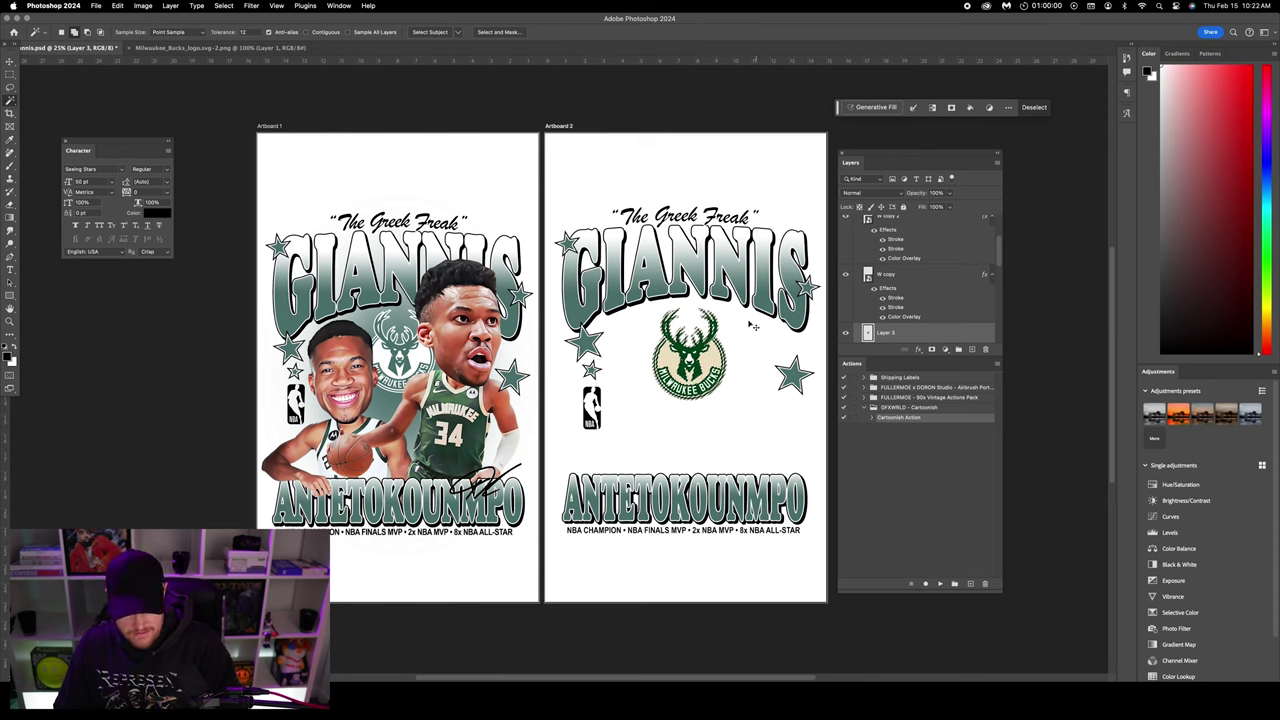
pyautogui.press('super+j')
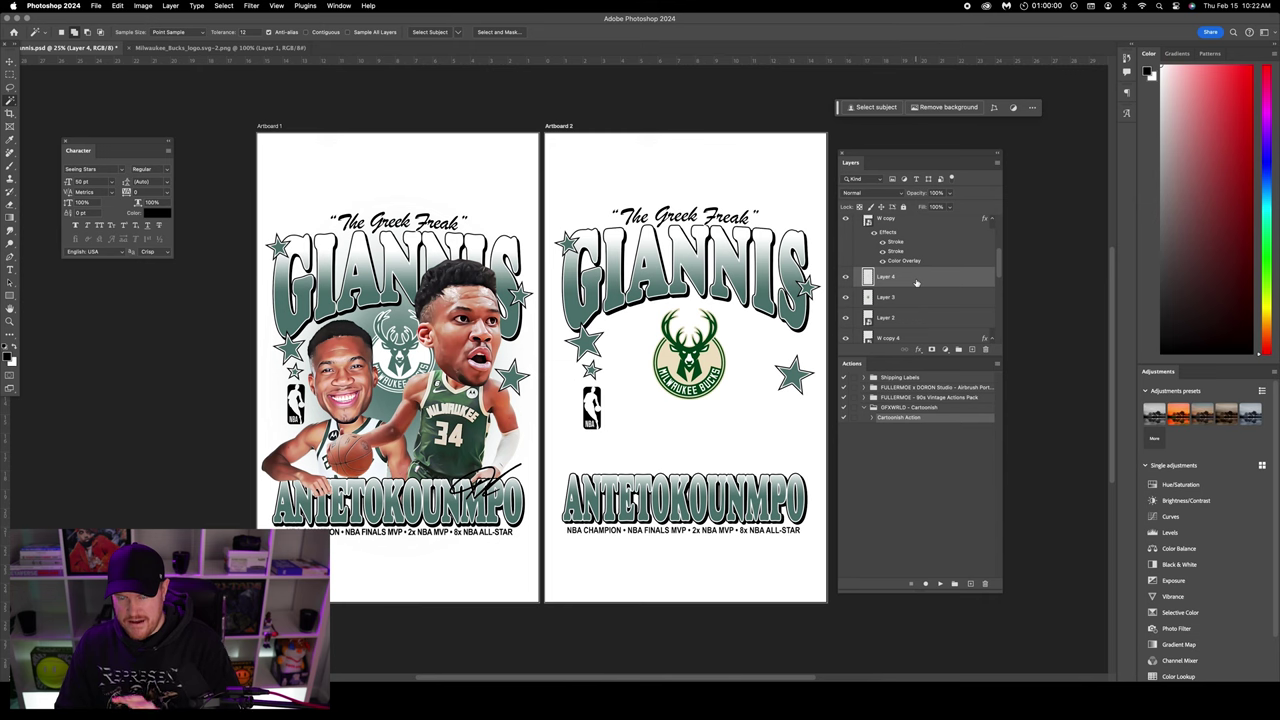
# - Apply a white (ffffff) Color Overlay to the layer holding the Bucks logo's copied cream areas
pyautogui.doubleClick(916, 283)
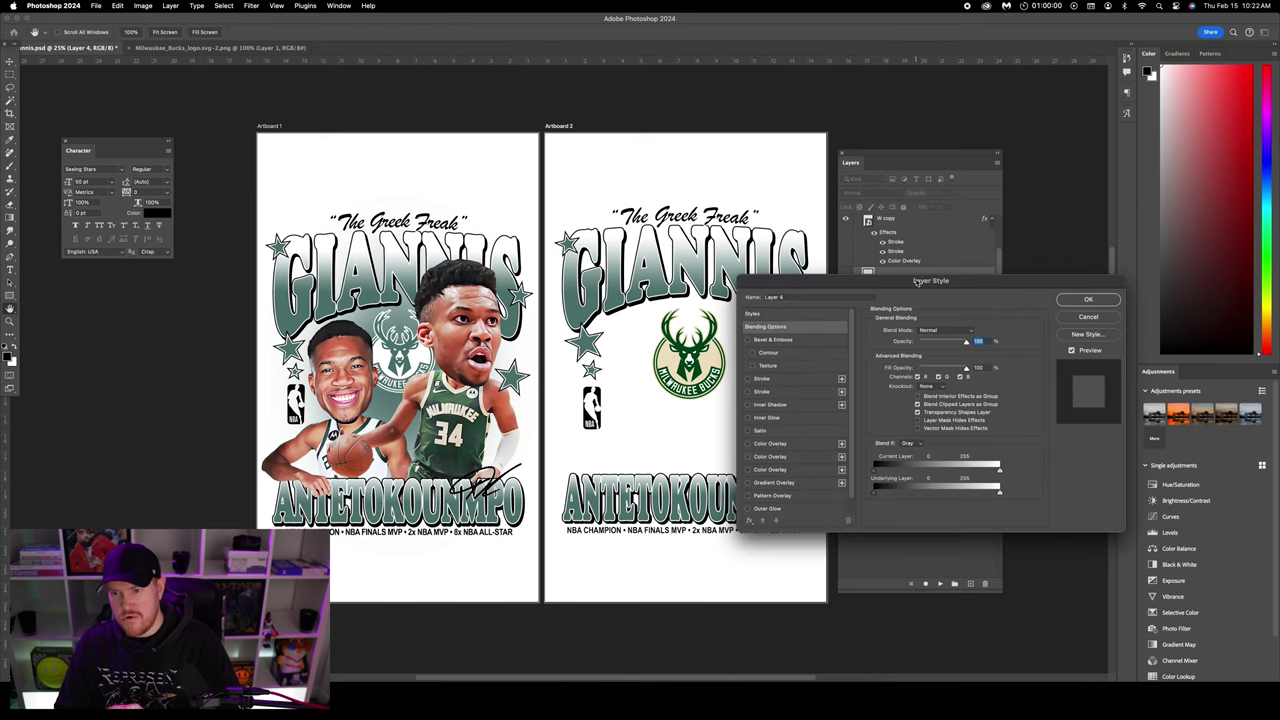
pyautogui.click(799, 444)
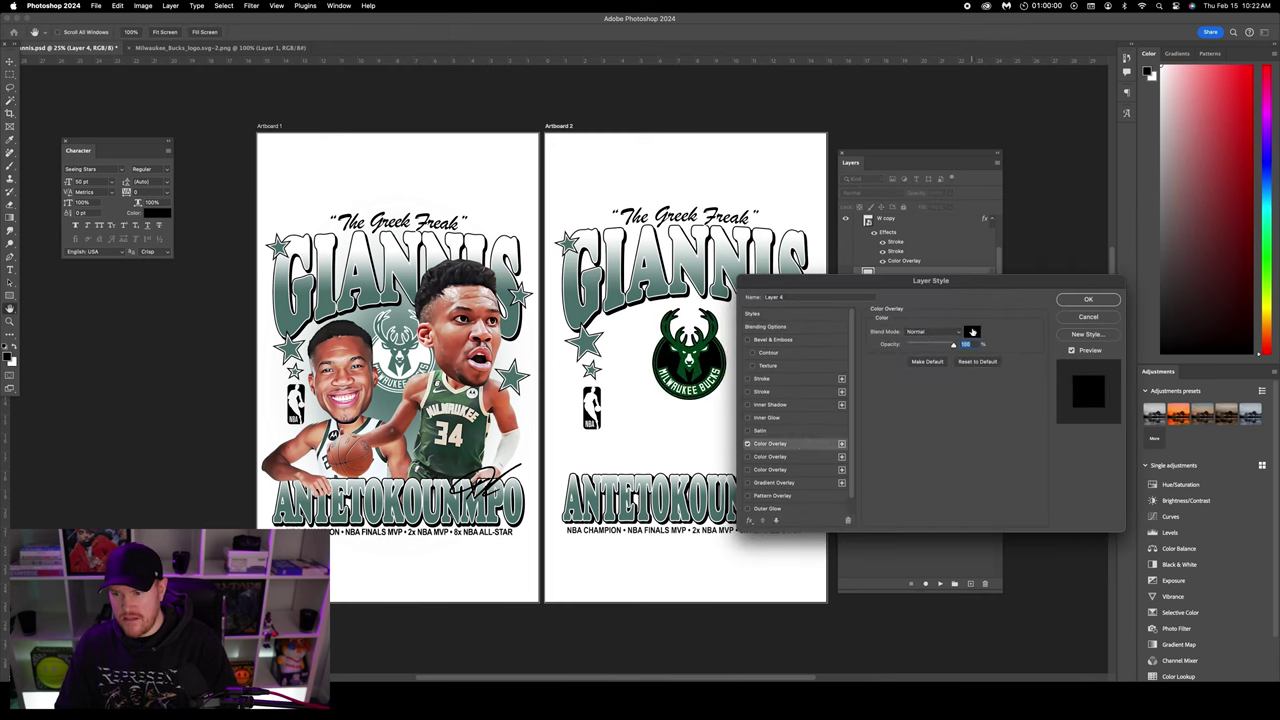
pyautogui.click(971, 331)
pyautogui.write('ffffff')
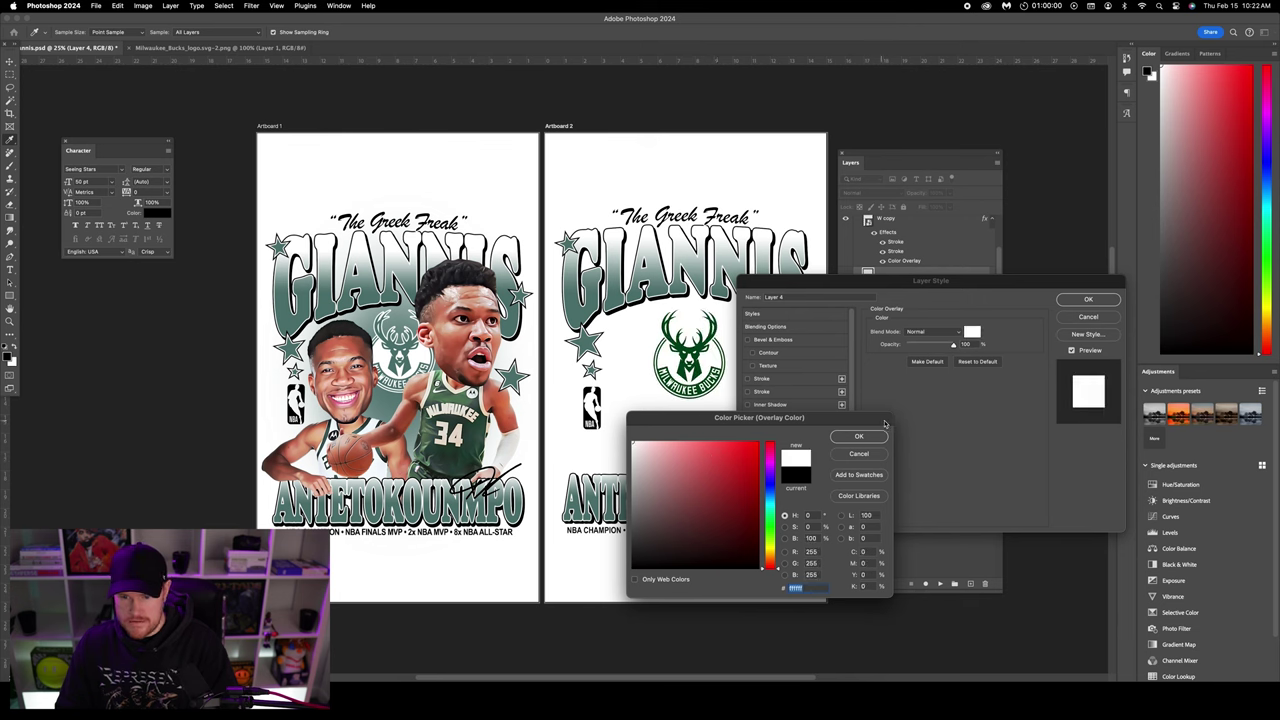
pyautogui.press('Return')
pyautogui.click(1088, 299)
# - Select the dark green areas on the original Bucks logo layer with the Magic Wand and copy them to a new layer
pyautogui.press('w')
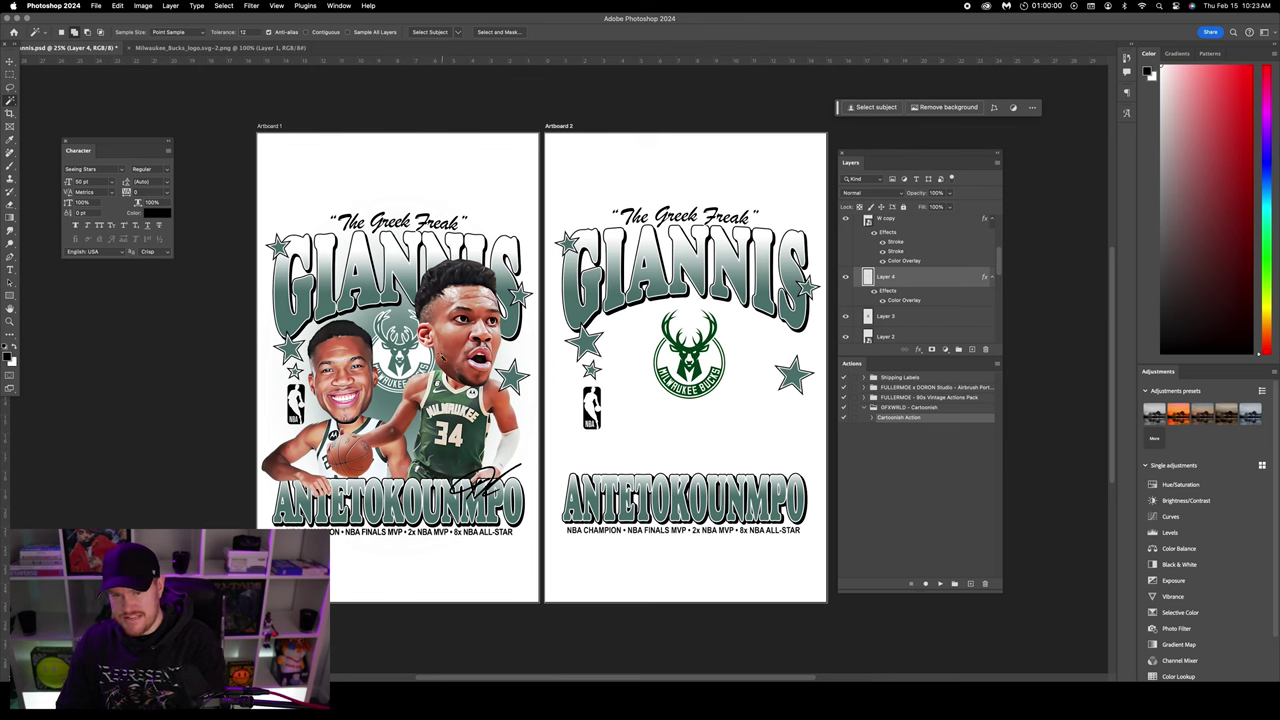
pyautogui.hotkey('alt', '[')
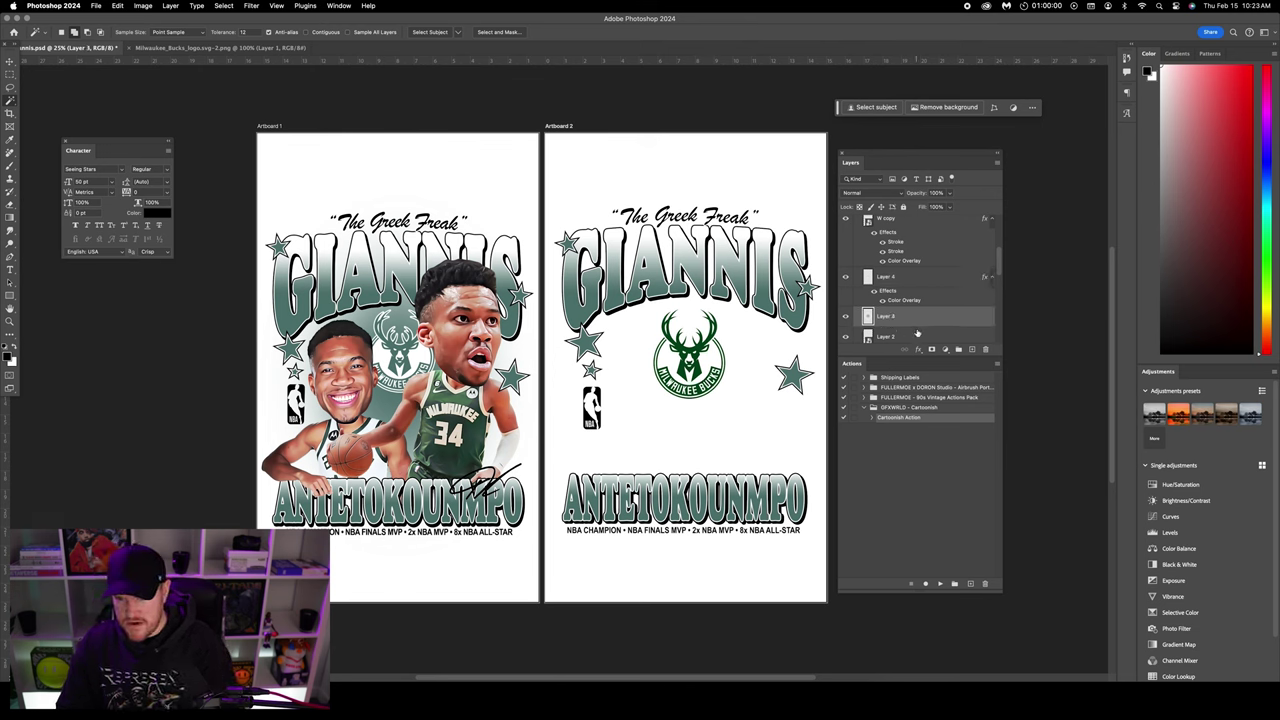
pyautogui.click(698, 372)
pyautogui.hotkey('ctrl', 'j')
# - Apply a Color Overlay to the copied green logo areas, using the muted green sampled from a star on Artboard 1
pyautogui.doubleClick(913, 271)
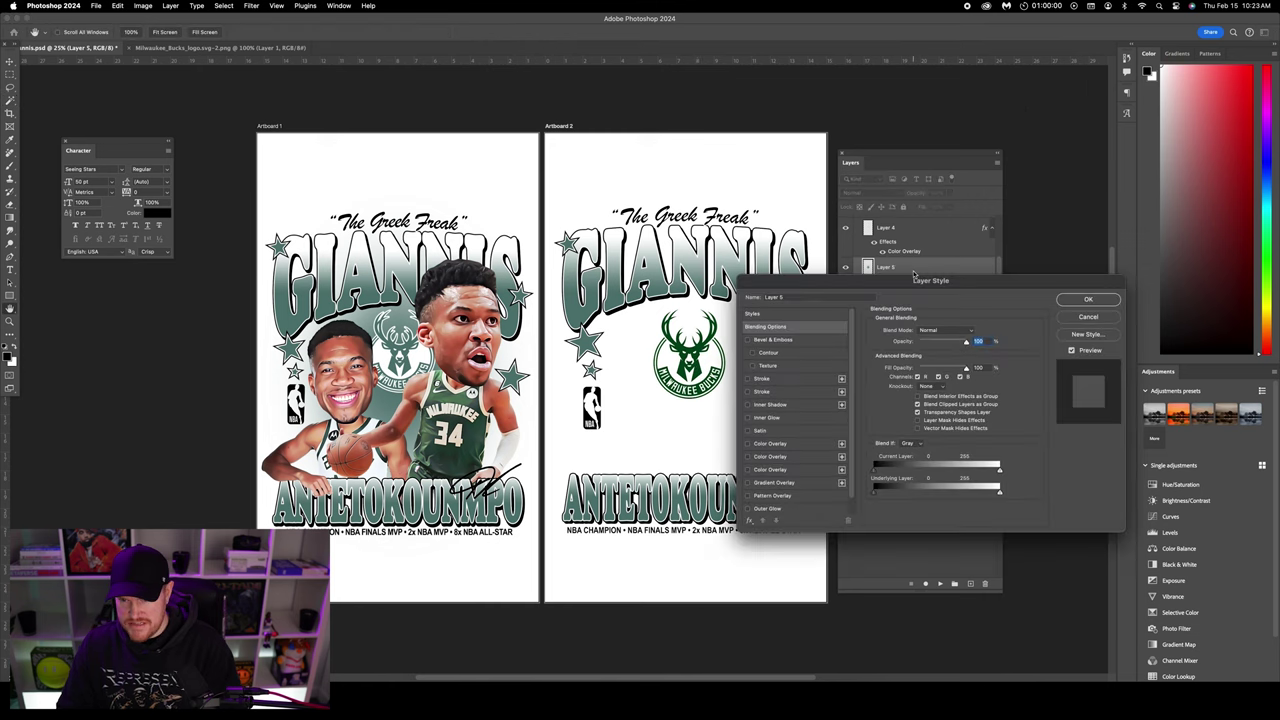
pyautogui.click(796, 448)
pyautogui.click(972, 331)
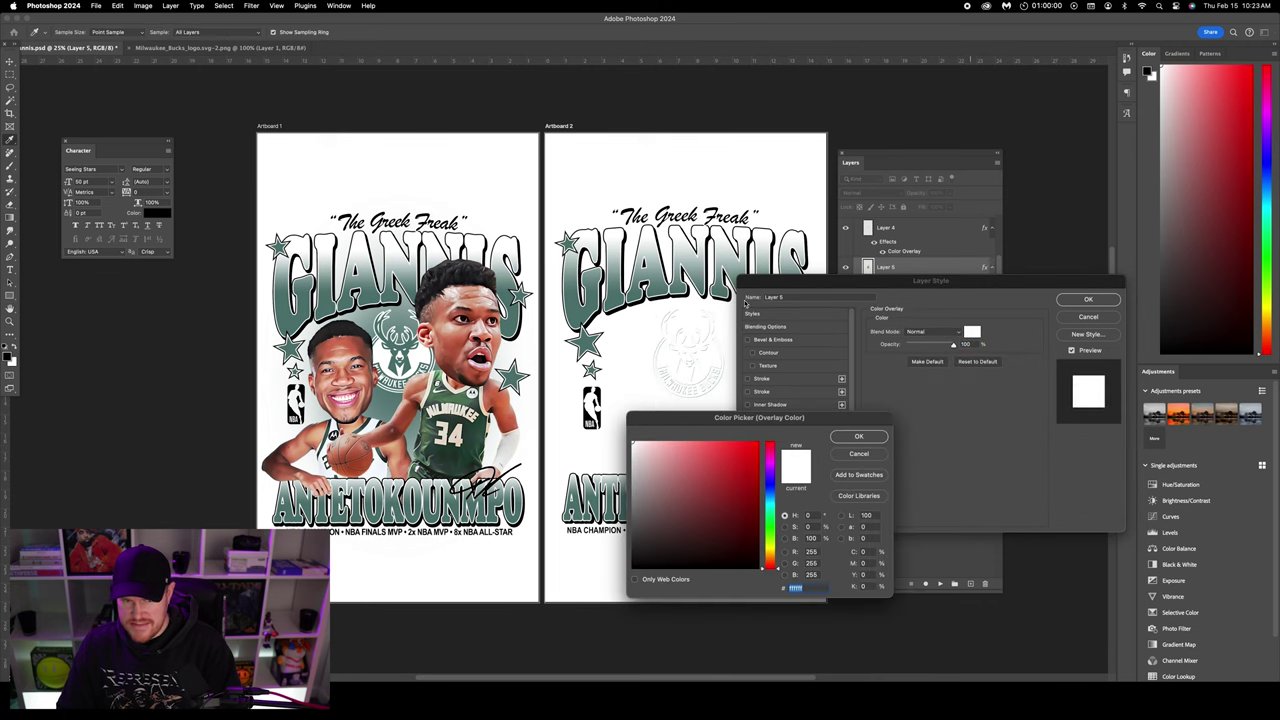
pyautogui.click(293, 344)
pyautogui.press('Return')
pyautogui.press('Return')
# - Merge the three Bucks logo layers into one and shift the logo slightly up and left beneath the GIANNIS lettering
pyautogui.click(921, 250)
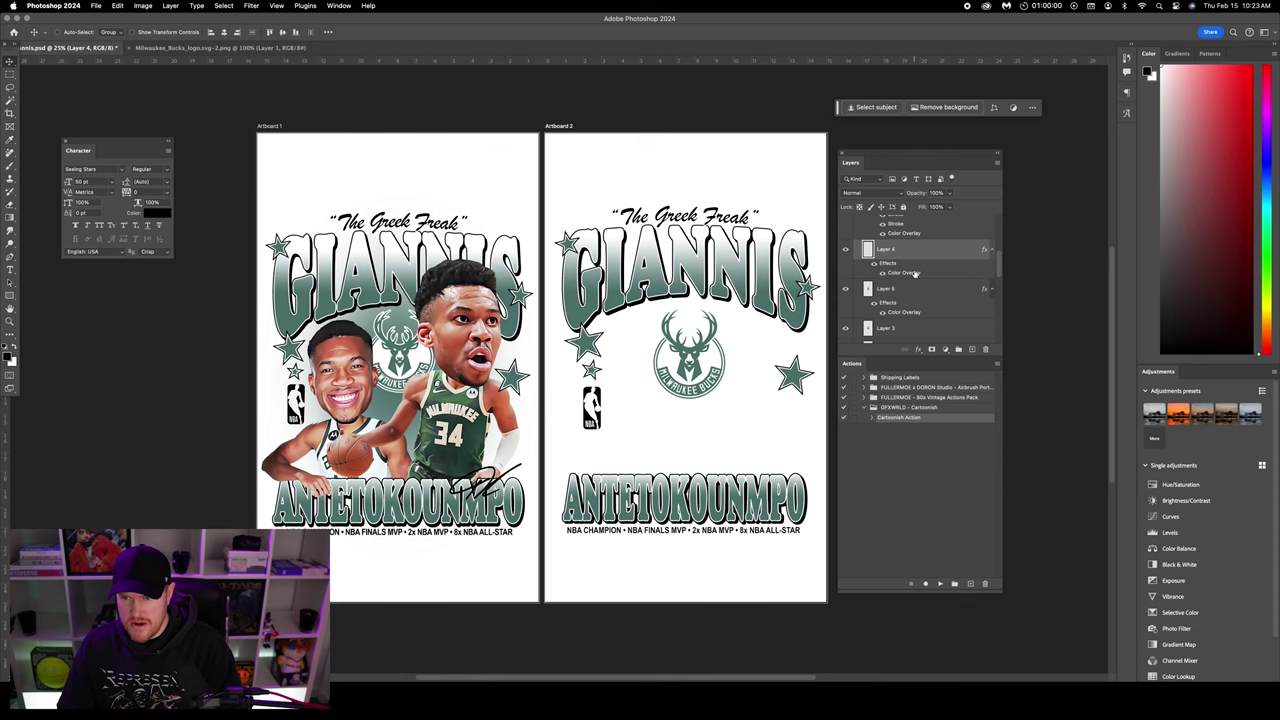
pyautogui.keyDown('shift'); pyautogui.click(910, 328); pyautogui.keyUp('shift')
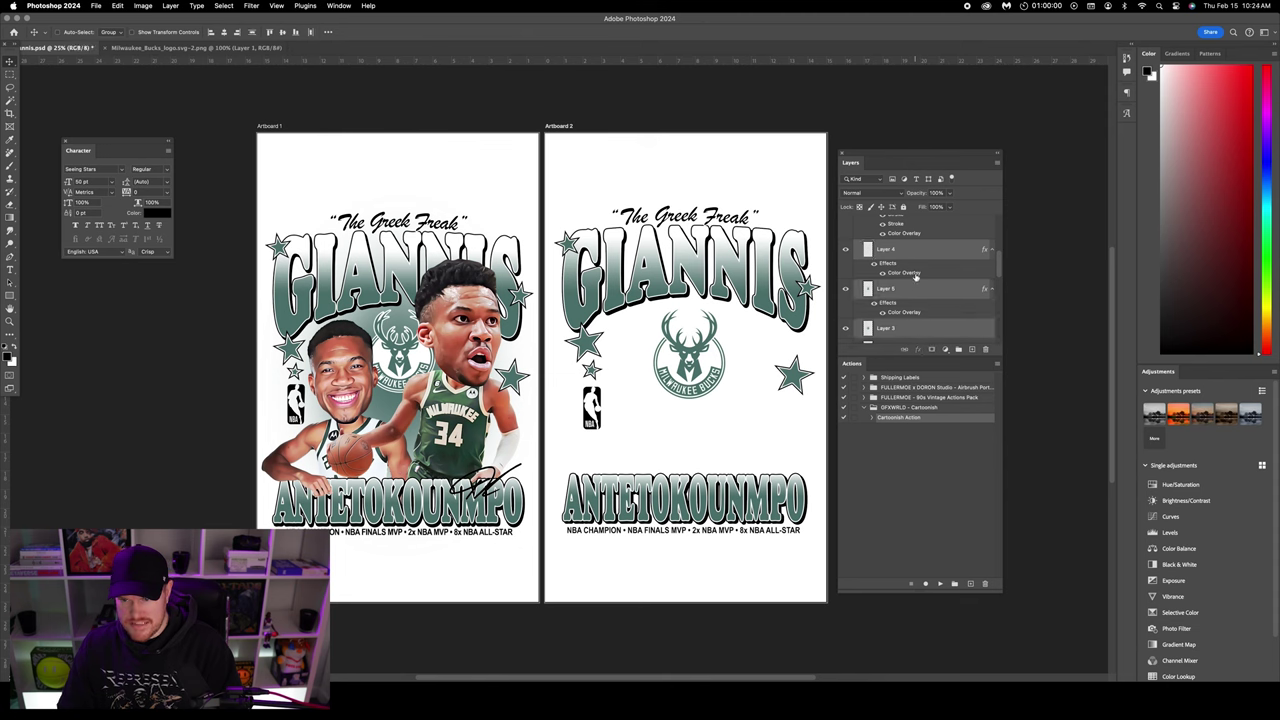
pyautogui.rightClick(912, 250)
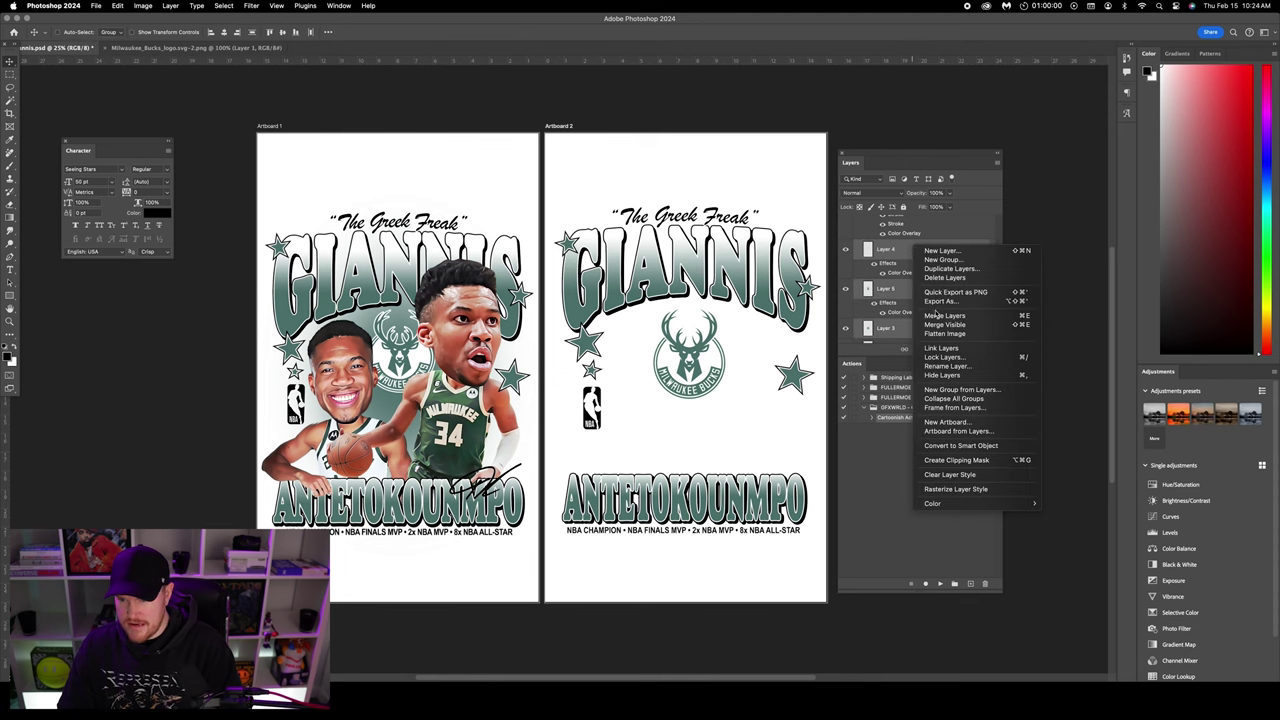
pyautogui.click(932, 316)
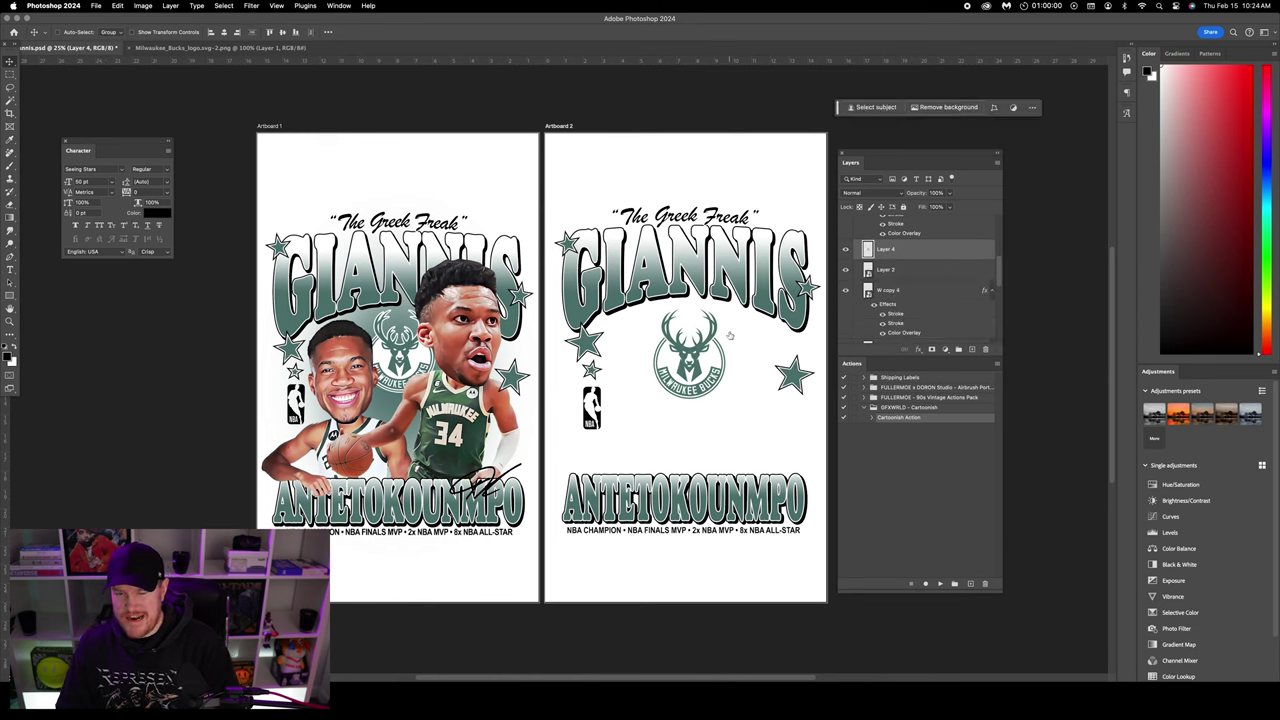
pyautogui.moveTo(724, 313); pyautogui.dragTo(718, 314)
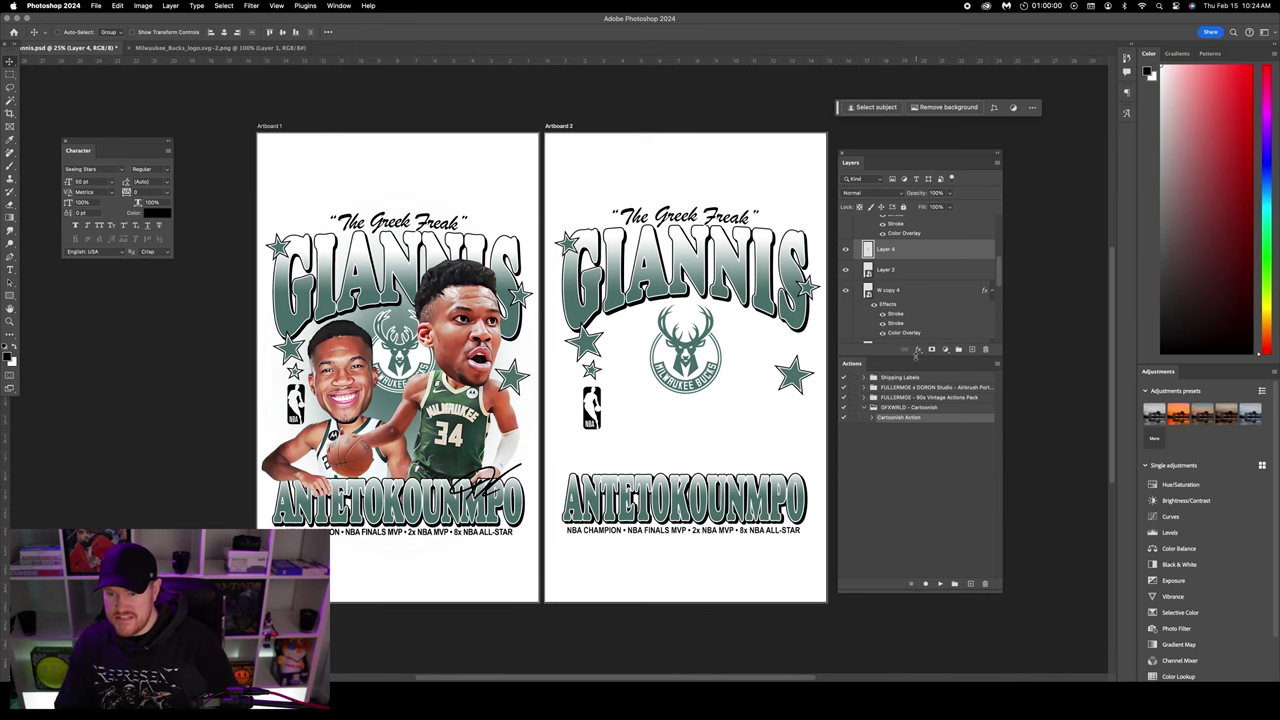
# - On a new layer beneath the GIANNIS text layers, stamp one brush dot below the Bucks logo in the green sampled from the logo
pyautogui.scroll(-5, 915, 290)
pyautogui.click(893, 298)
pyautogui.press('b')
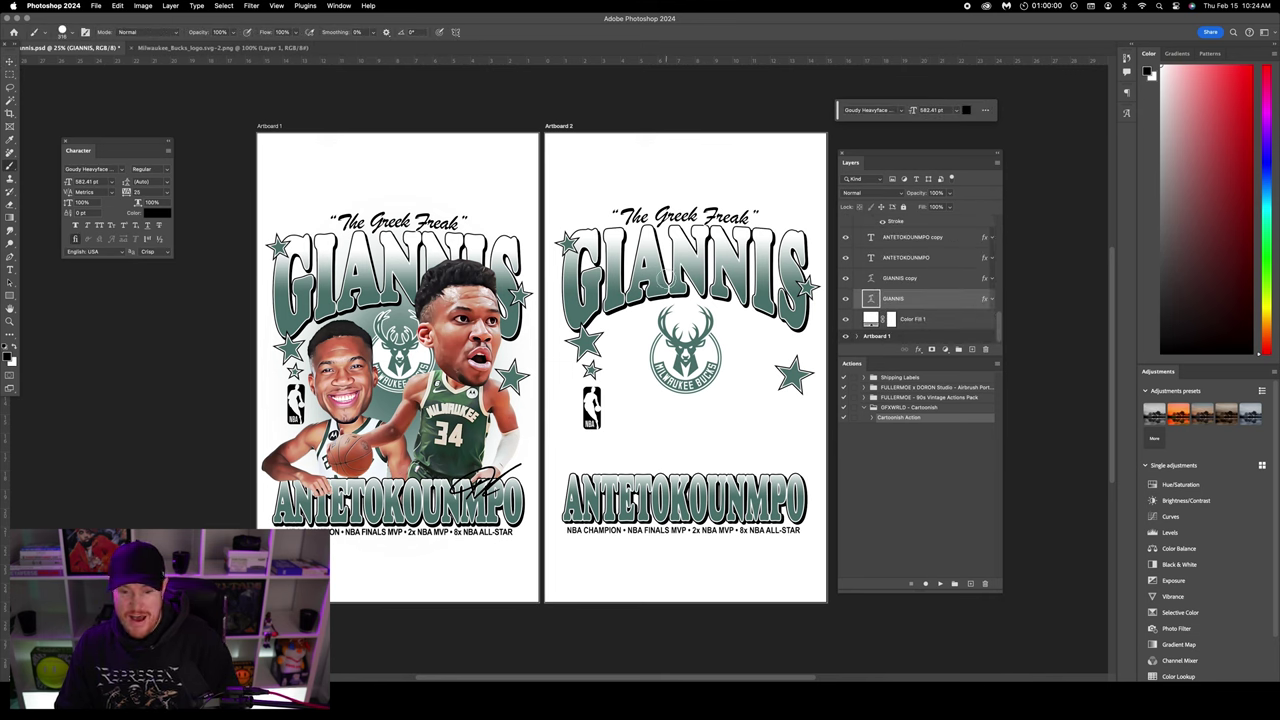
pyautogui.click(9, 356)
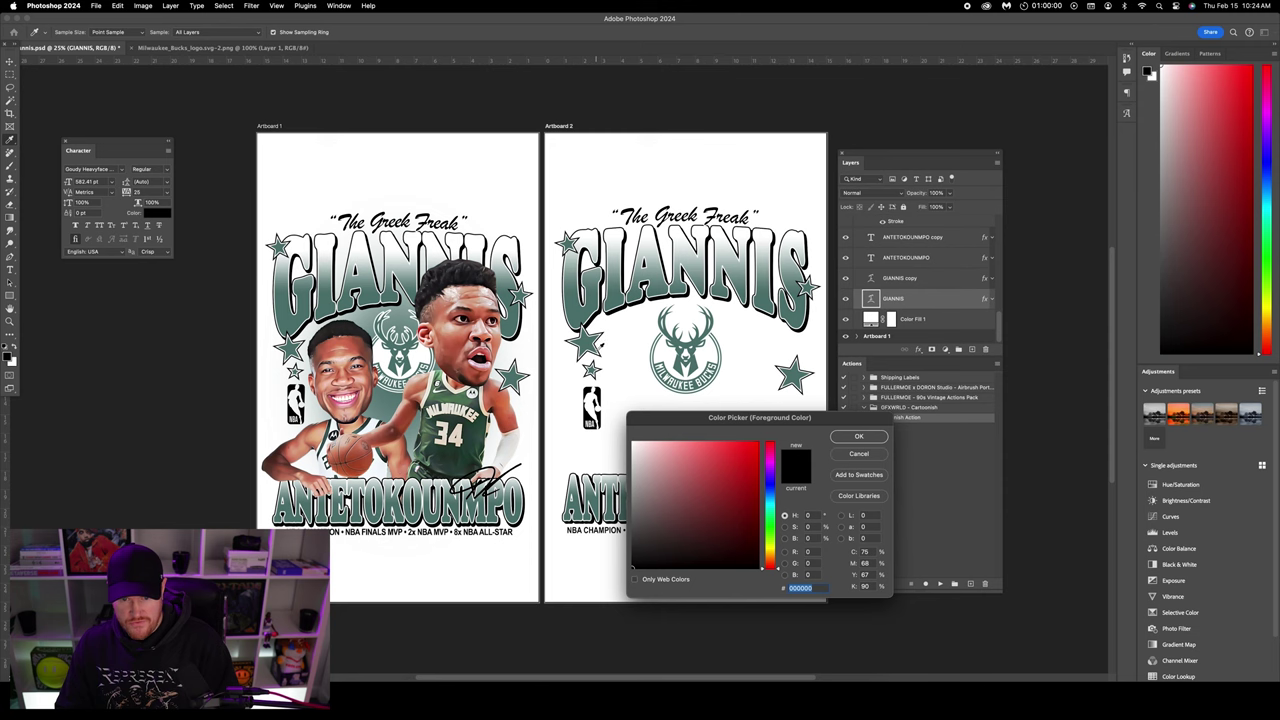
pyautogui.click(686, 345)
pyautogui.click(858, 436)
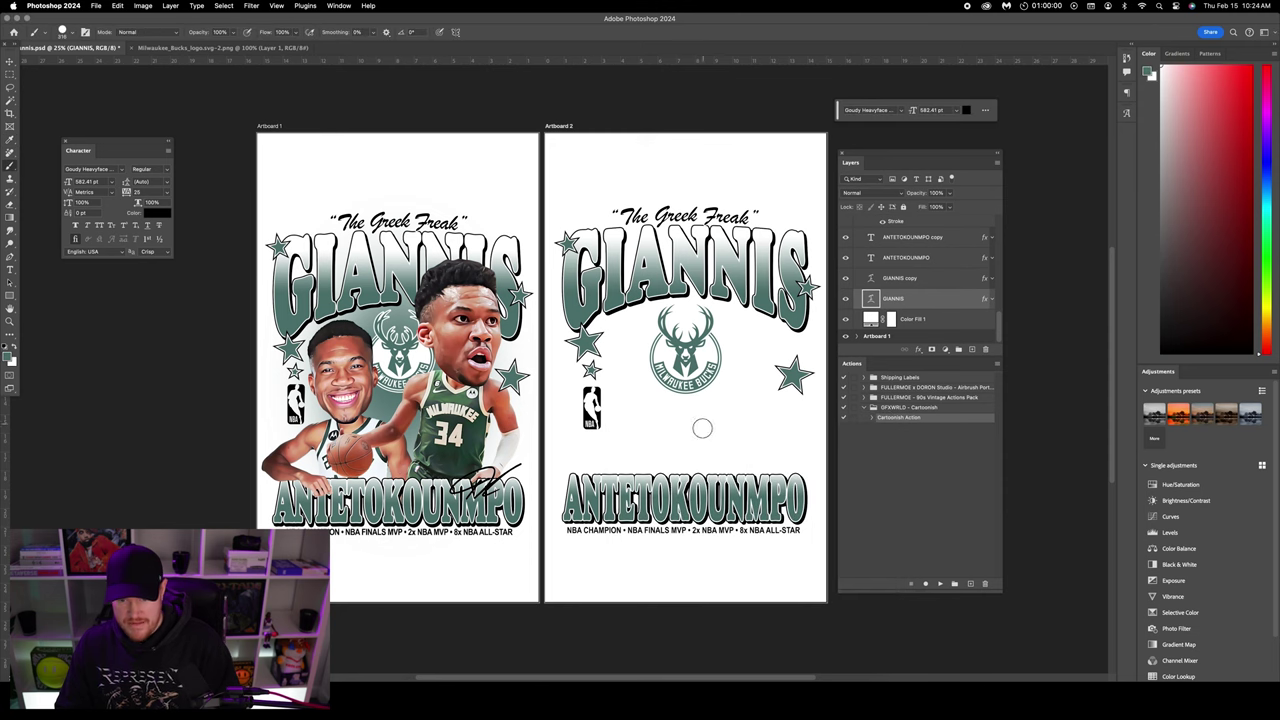
pyautogui.press('alt+shift+super+n')
pyautogui.click(686, 408)
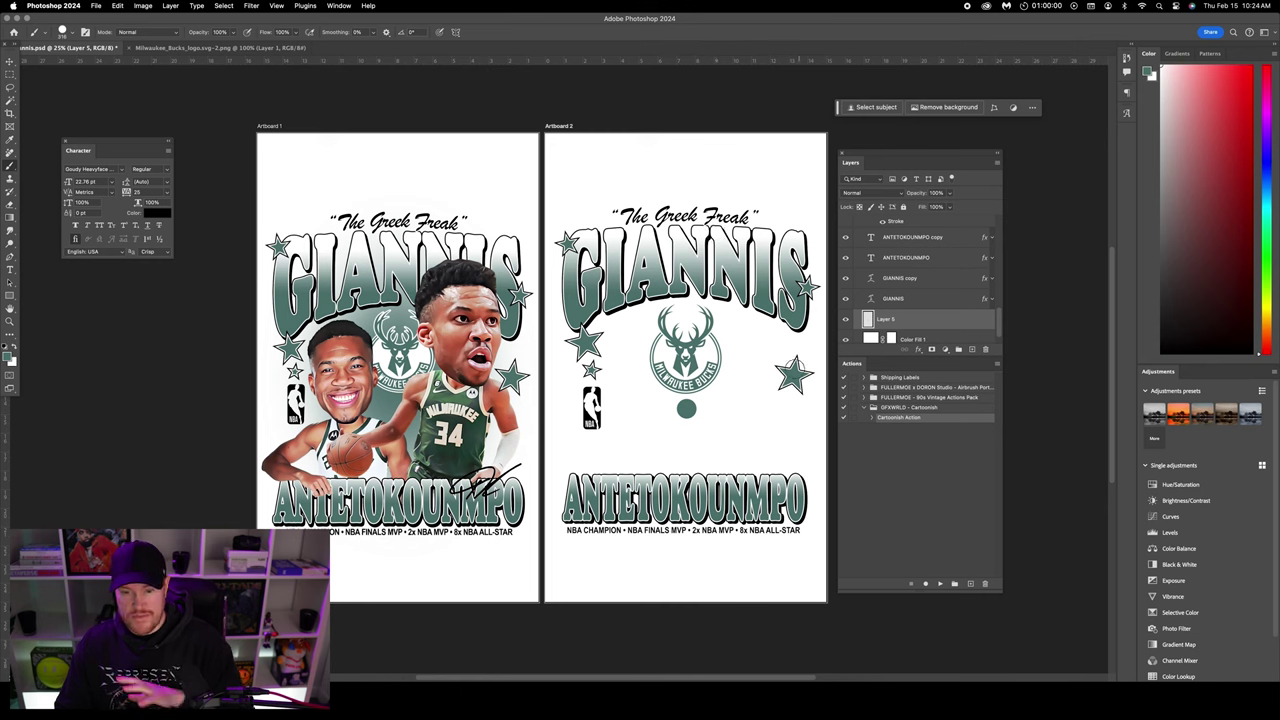
pyautogui.click(10, 295)
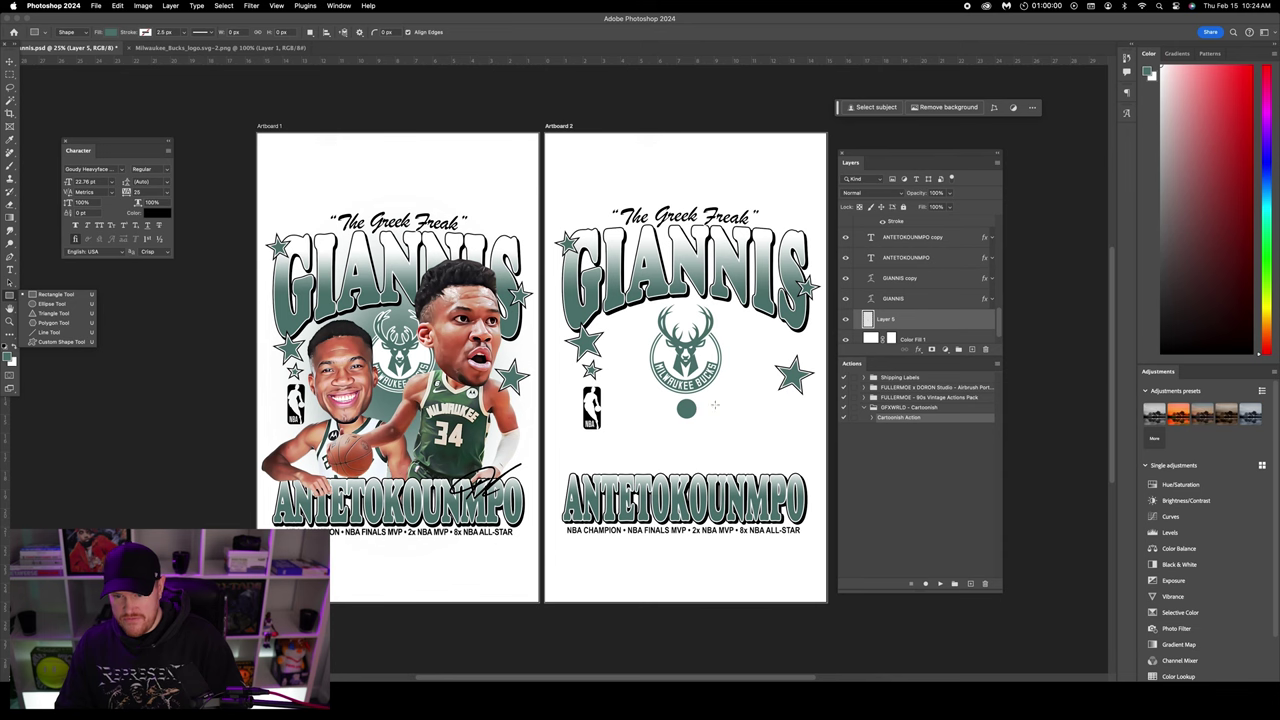
pyautogui.click(10, 62)
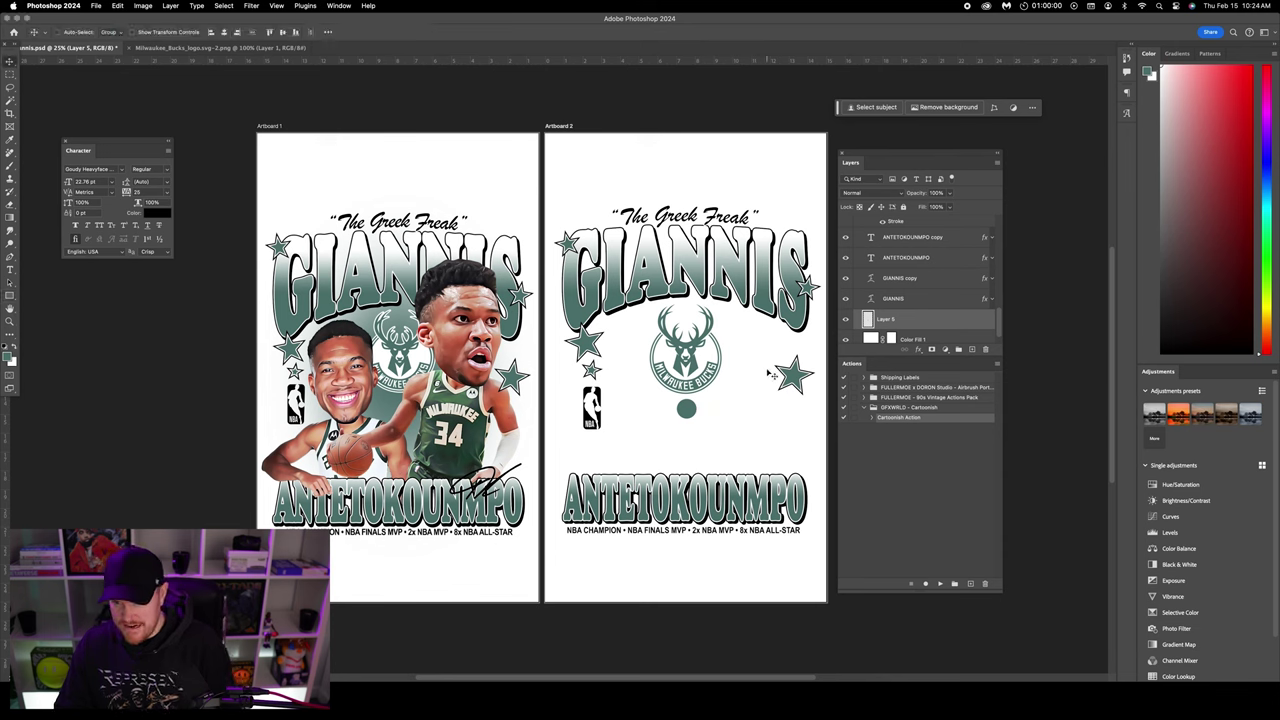
# - Apply a Gaussian Blur with a 91.3-pixel radius to the green dot
pyautogui.click(251, 5)
pyautogui.moveTo(330, 131)
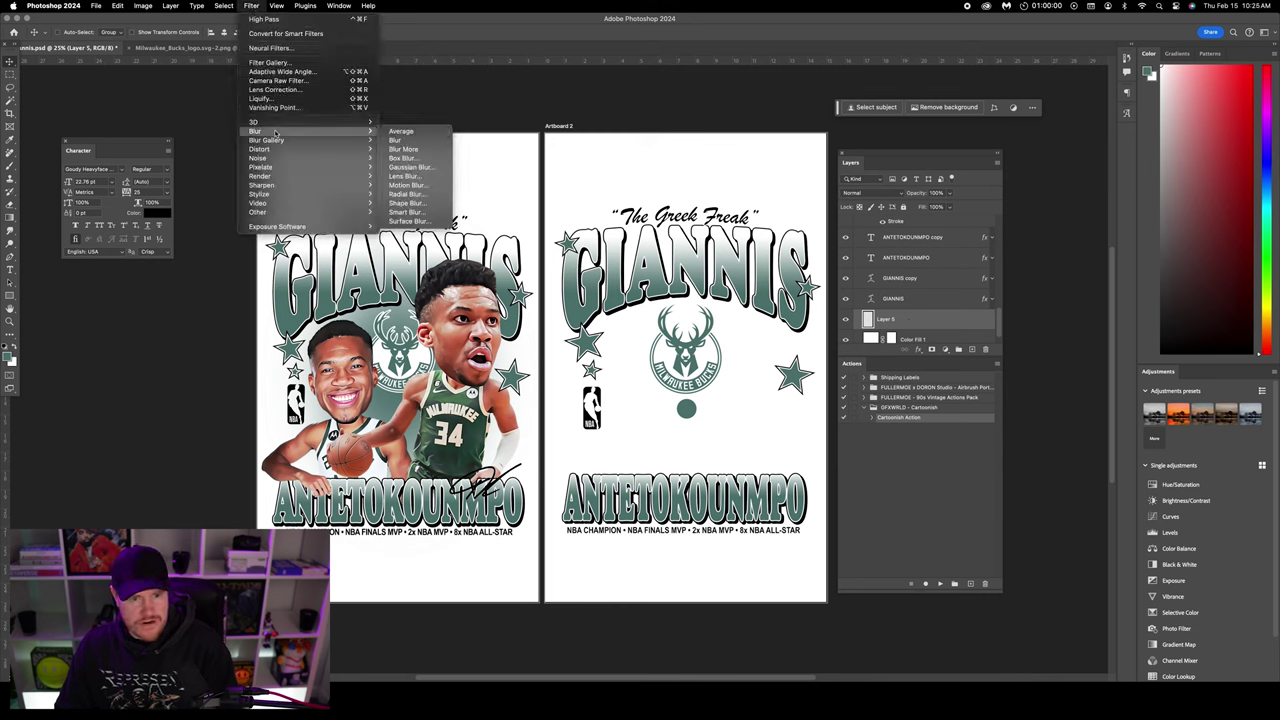
pyautogui.click(429, 166)
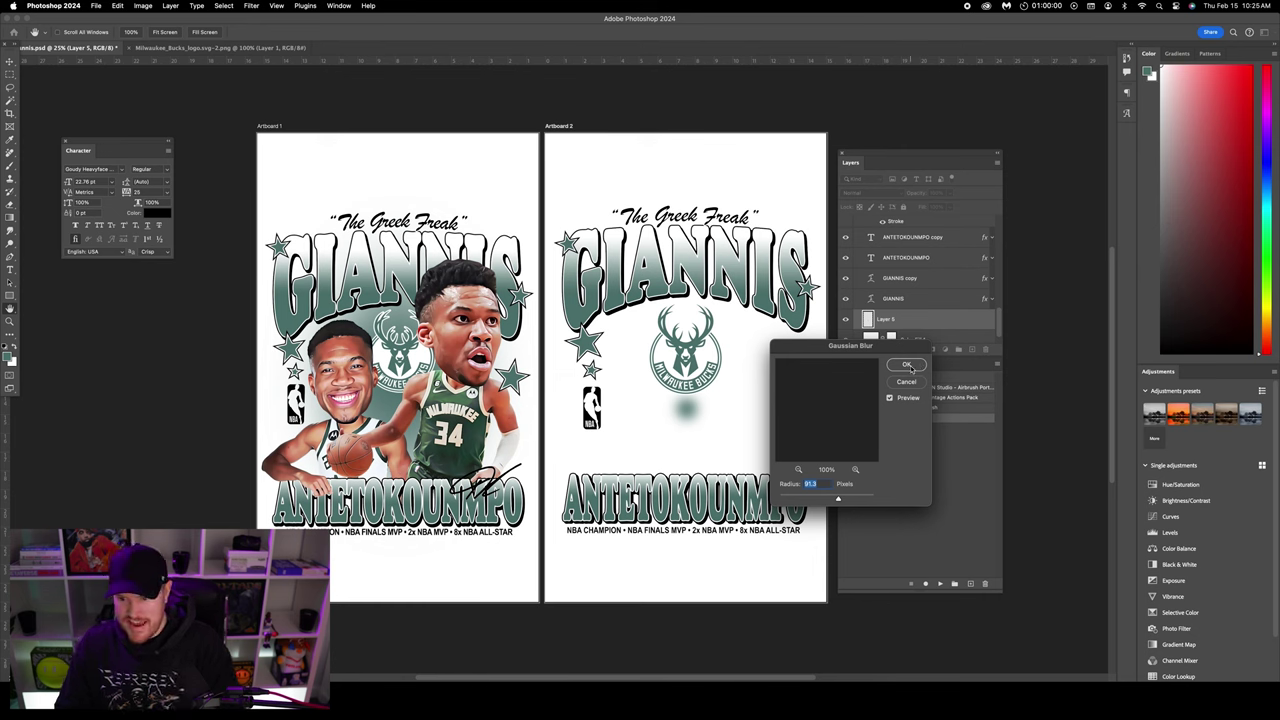
pyautogui.click(907, 365)
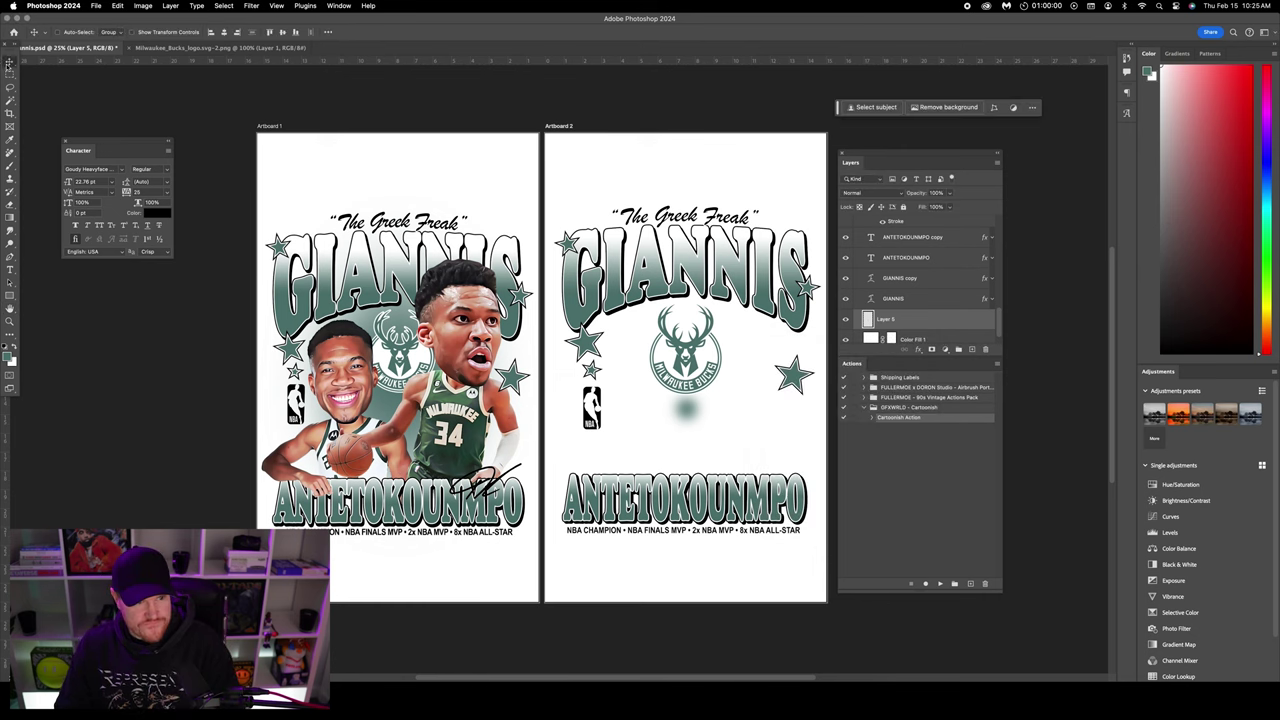
# - Scale the blurred dot to about 585% and centre it behind the Bucks logo, between the GIANNIS and ANTETOKOUNMPO lettering
pyautogui.click(146, 32)
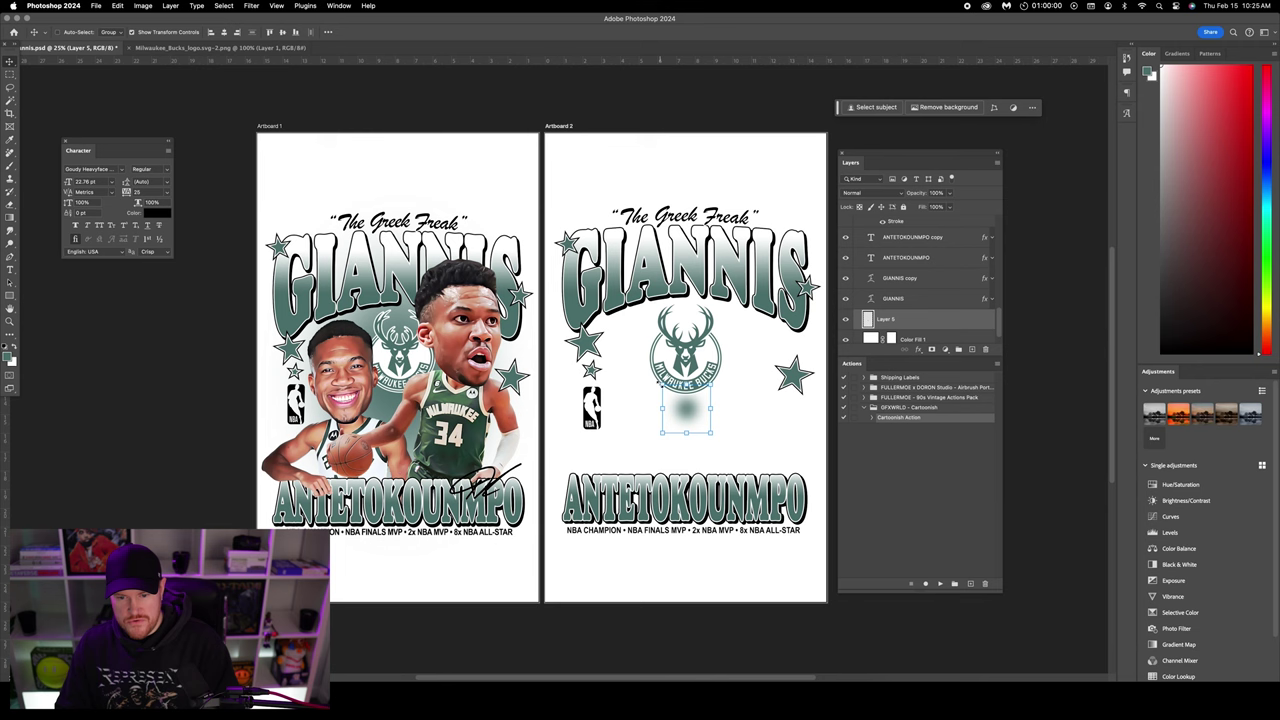
pyautogui.press('super+t')
pyautogui.moveTo(660, 389); pyautogui.dragTo(548, 270)
pyautogui.moveTo(711, 270); pyautogui.dragTo(830, 150)
pyautogui.moveTo(736, 230); pyautogui.dragTo(726, 306)
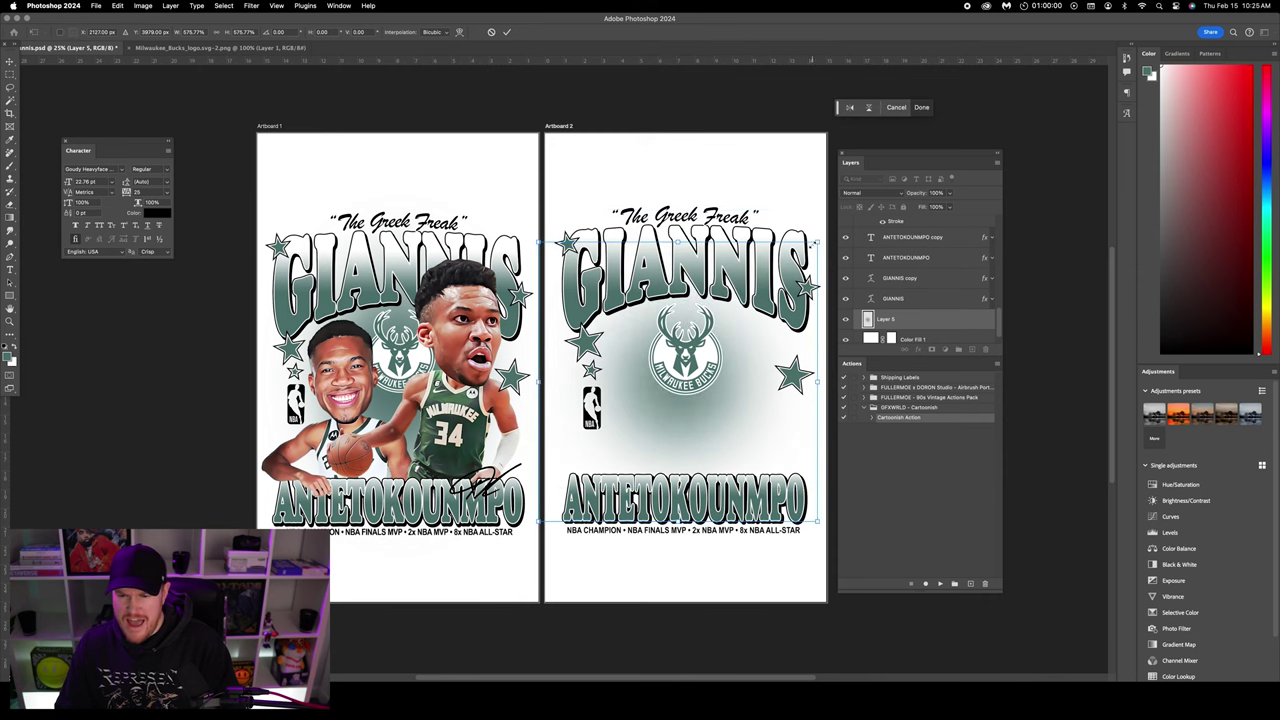
pyautogui.moveTo(818, 240); pyautogui.dragTo(820, 239)
pyautogui.moveTo(541, 240); pyautogui.dragTo(545, 242)
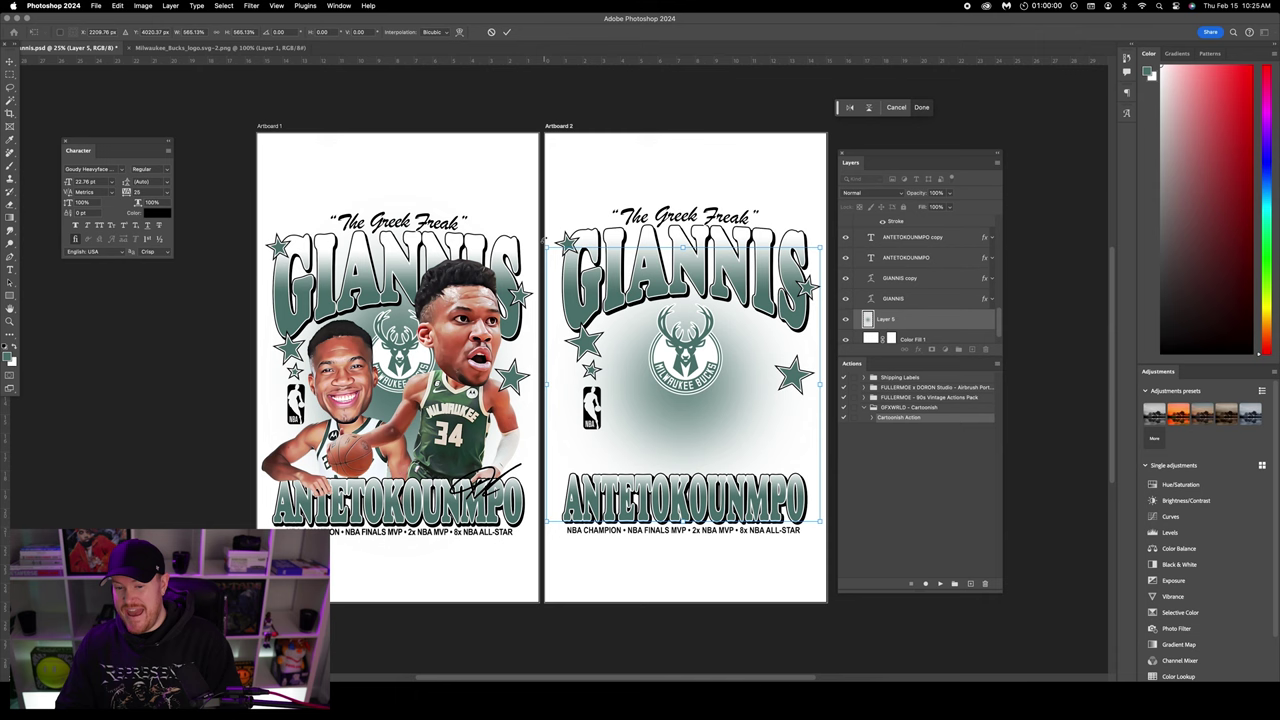
pyautogui.moveTo(686, 254); pyautogui.dragTo(688, 250)
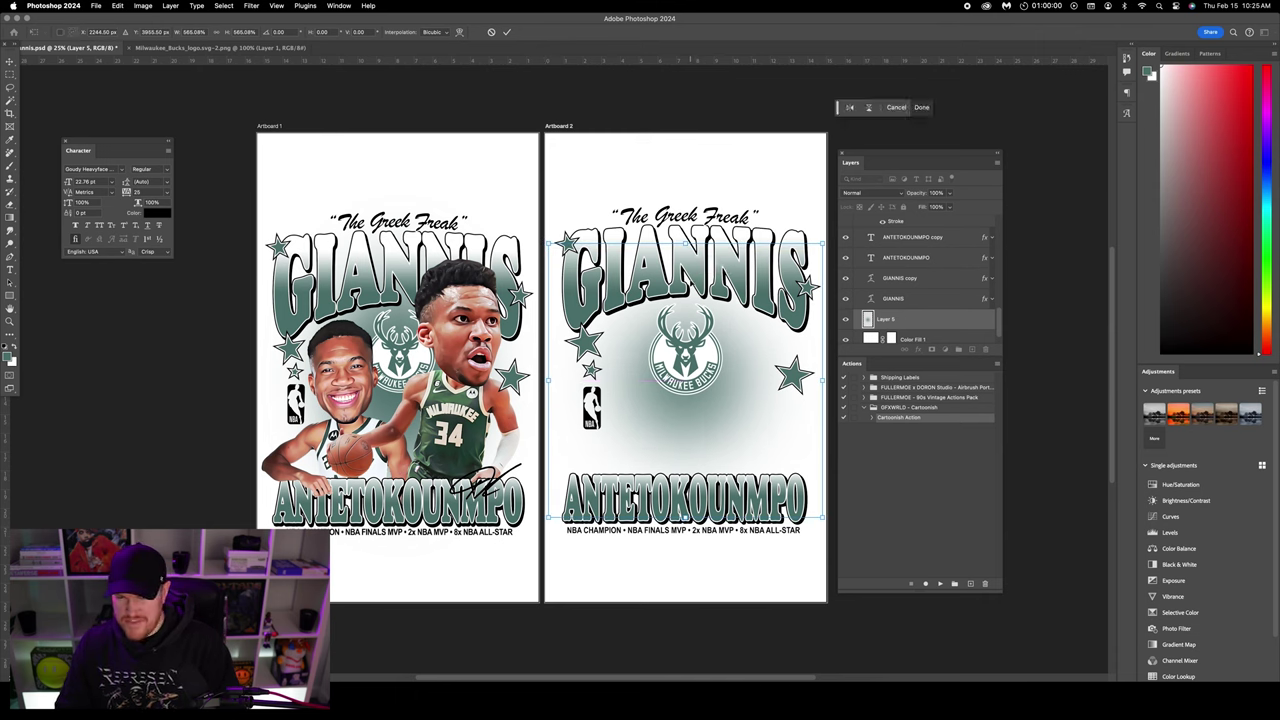
pyautogui.press('Return')
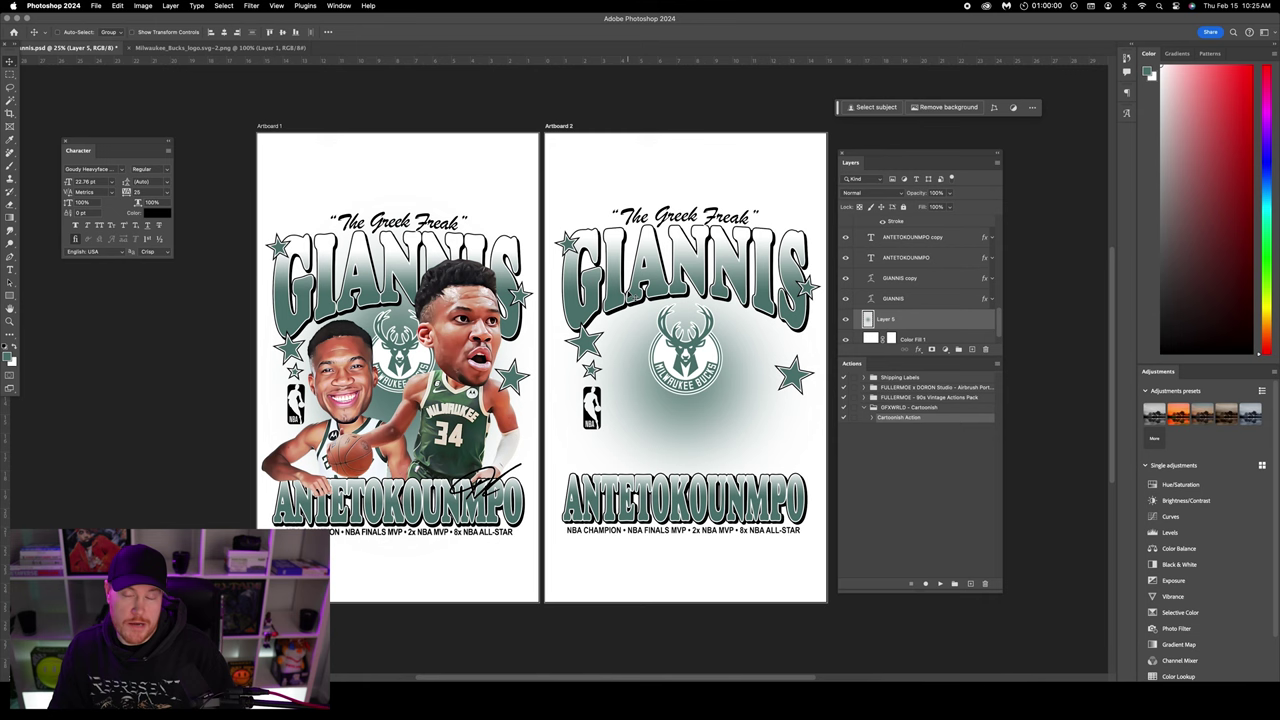
# - Rename the blurred dot's layer to Glow and duplicate it twice to strengthen the green glow
pyautogui.scroll(-1, 961, 306)
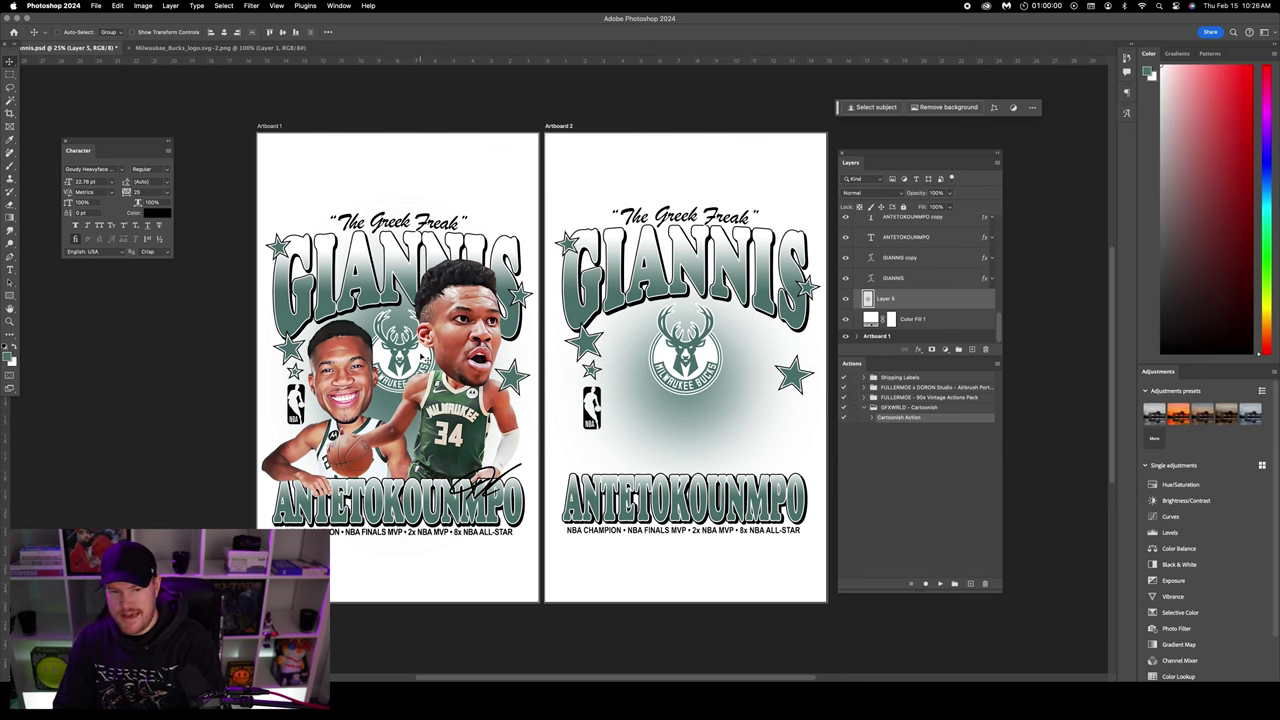
pyautogui.doubleClick(910, 297)
pyautogui.write('Glow')
pyautogui.press('Return')
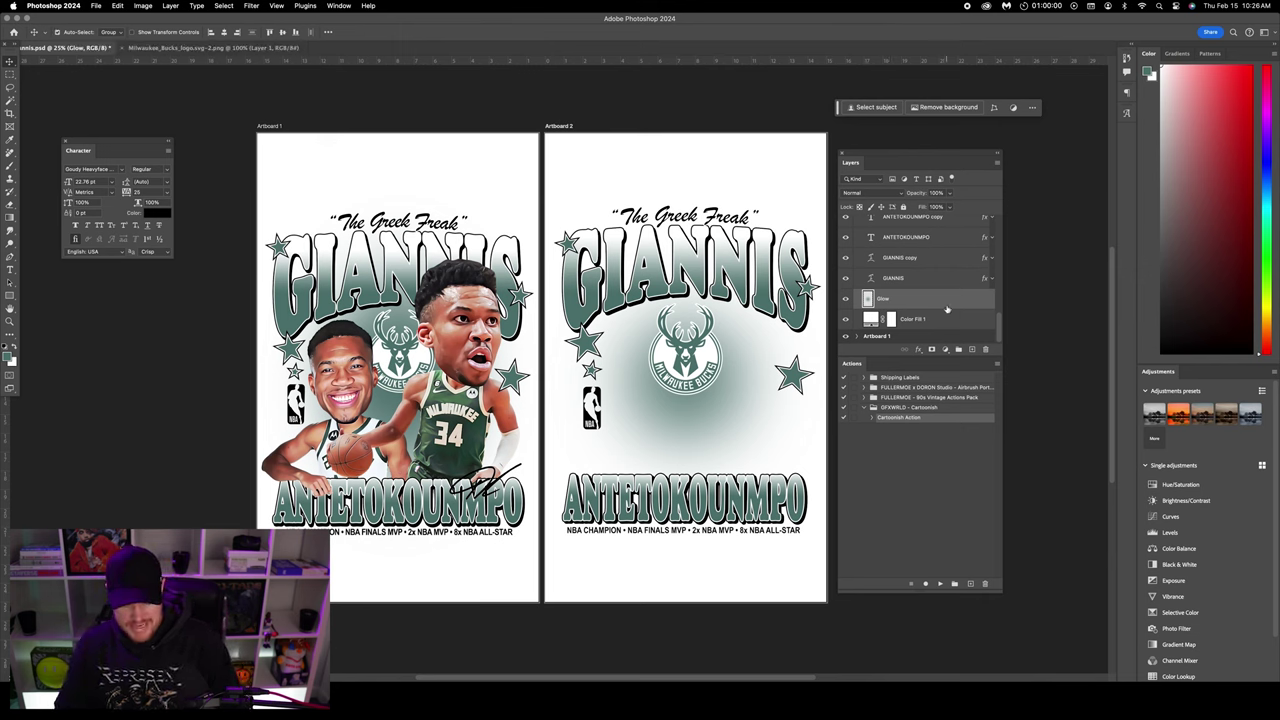
pyautogui.press('super+j')
pyautogui.press('super+j')
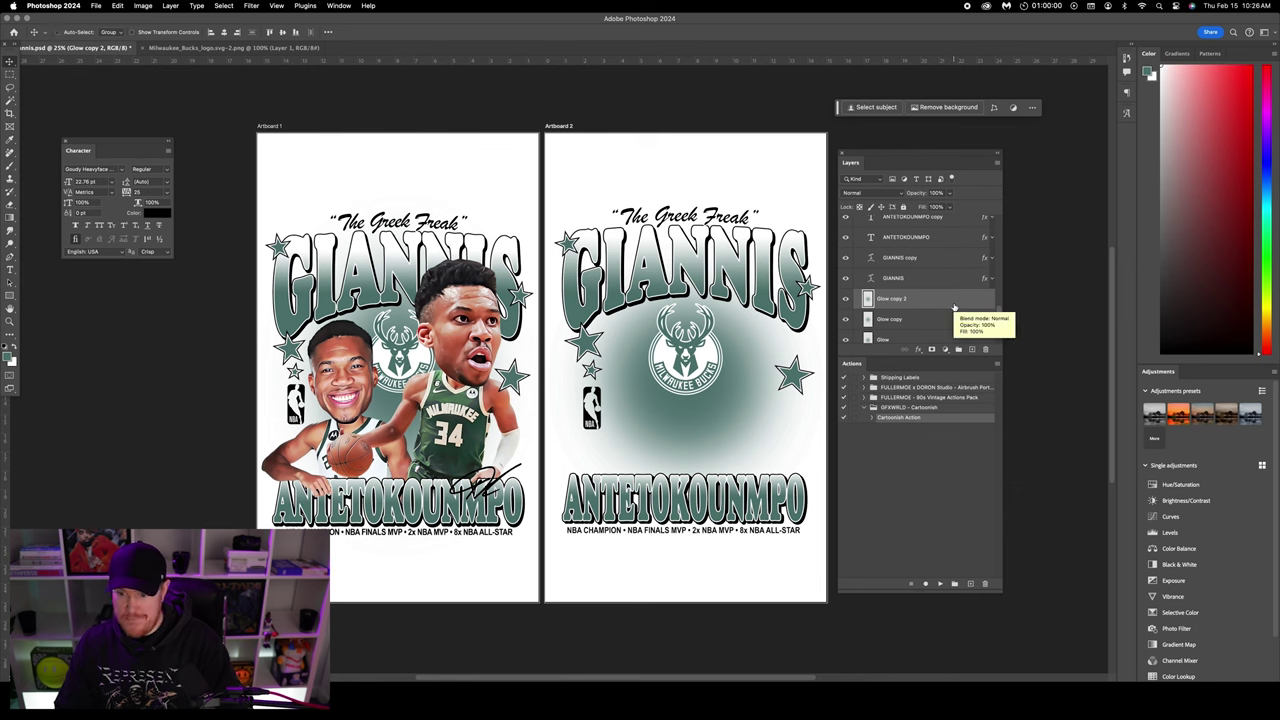
# - Merge the Glow, Glow copy and Glow copy 2 layers into a single layer
pyautogui.scroll(-2, 940, 309)
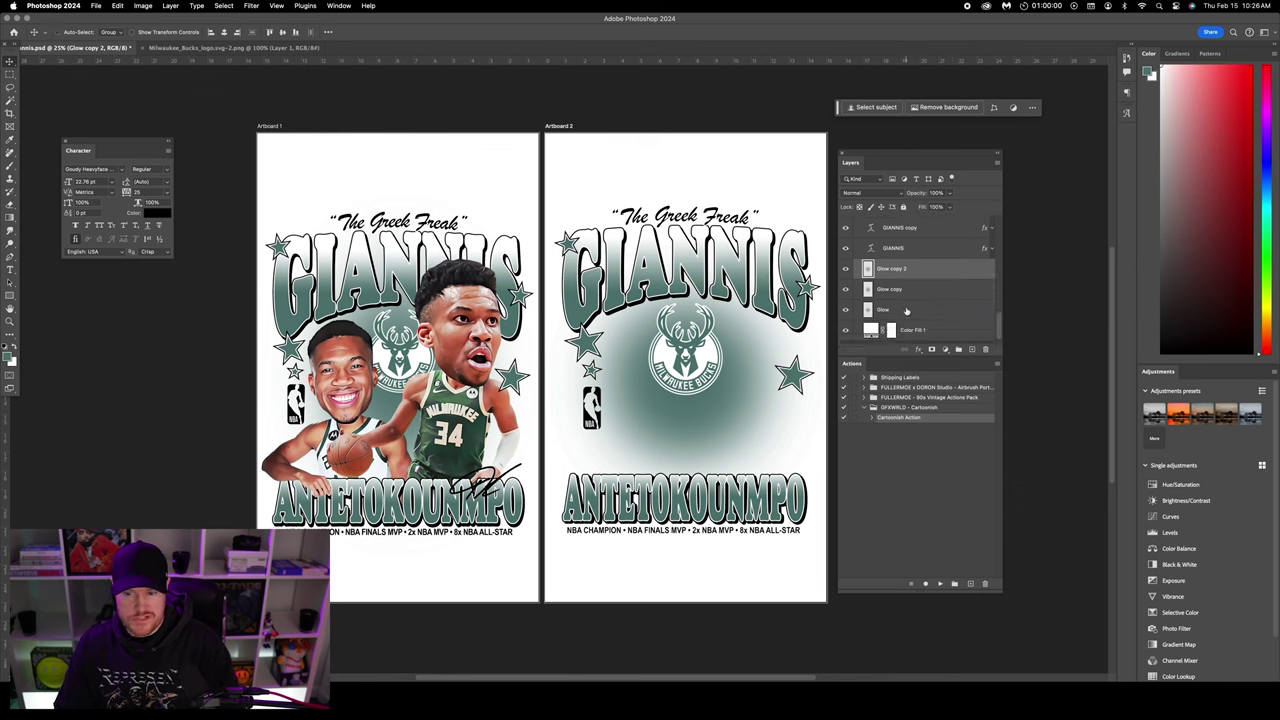
pyautogui.keyDown('shift'); pyautogui.click(906, 311); pyautogui.keyUp('shift')
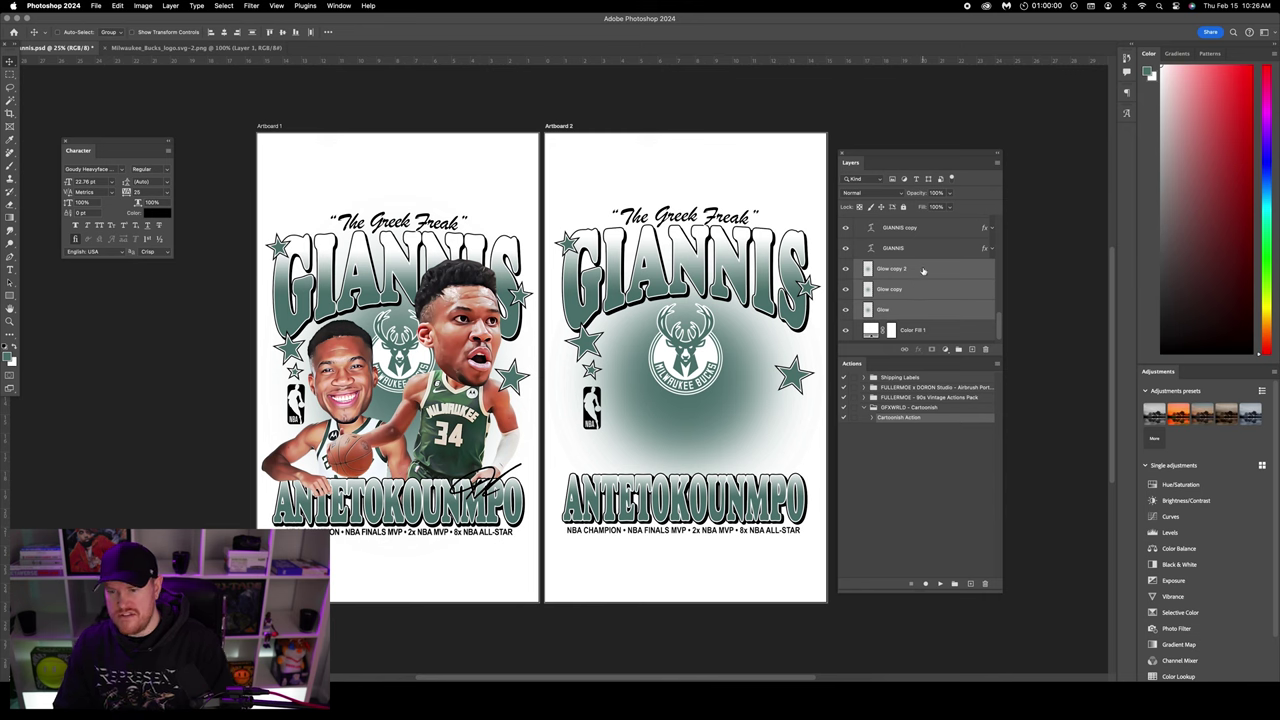
pyautogui.rightClick(923, 270)
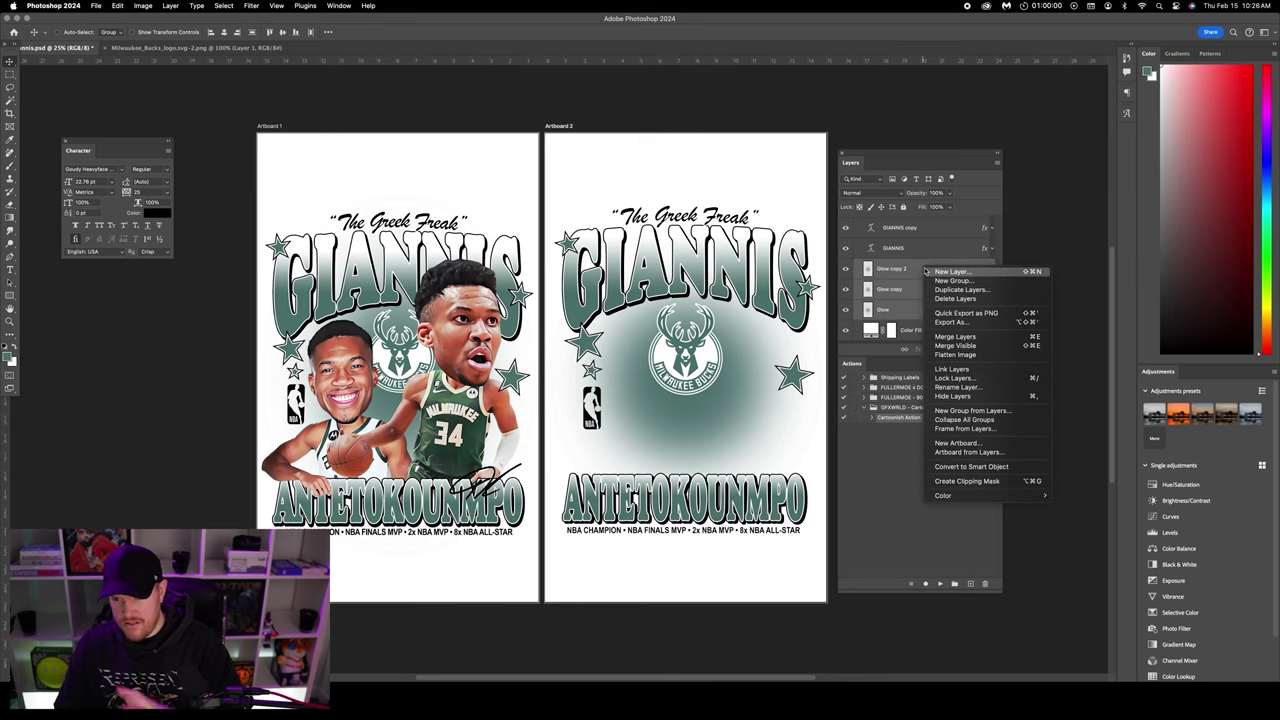
pyautogui.click(955, 336)
# - Show the transform controls around the merged glow to check its extent on the artboard, and hide them again
pyautogui.moveTo(713, 313)
pyautogui.mouseDown()
pyautogui.moveTo(665, 242)
pyautogui.moveTo(722, 270)
pyautogui.moveTo(706, 330)
pyautogui.mouseUp()
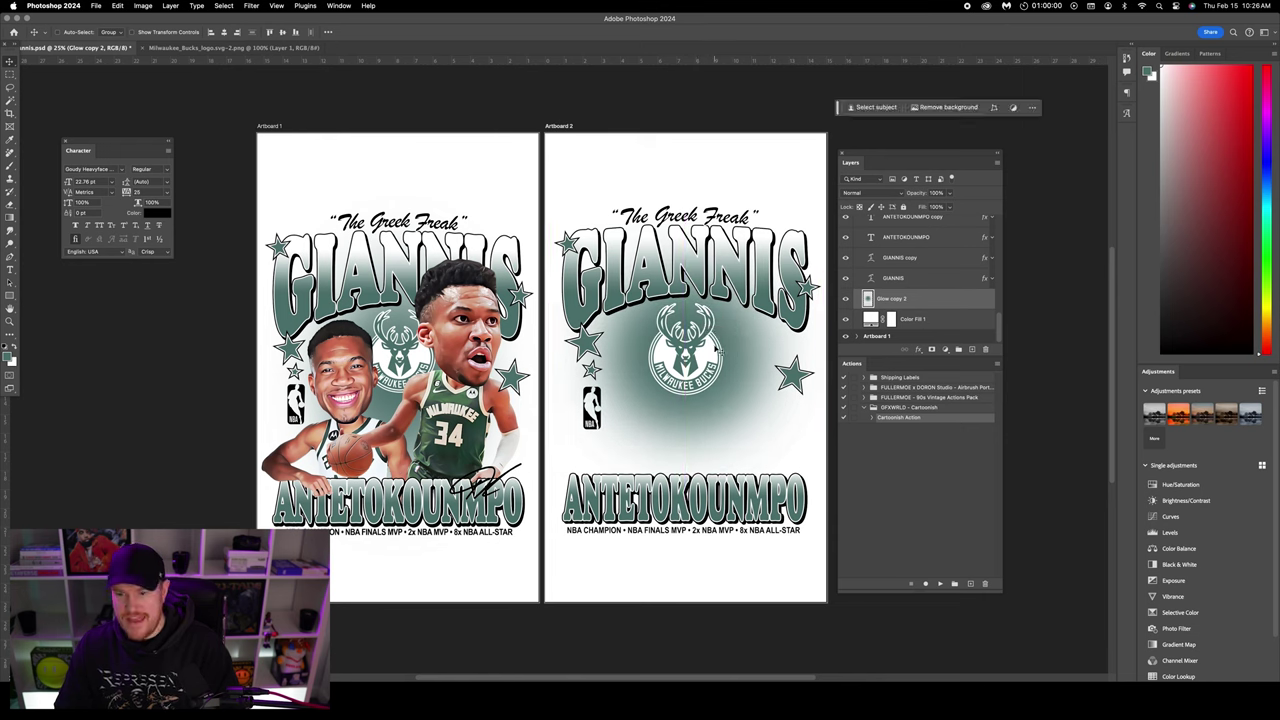
pyautogui.click(132, 32)
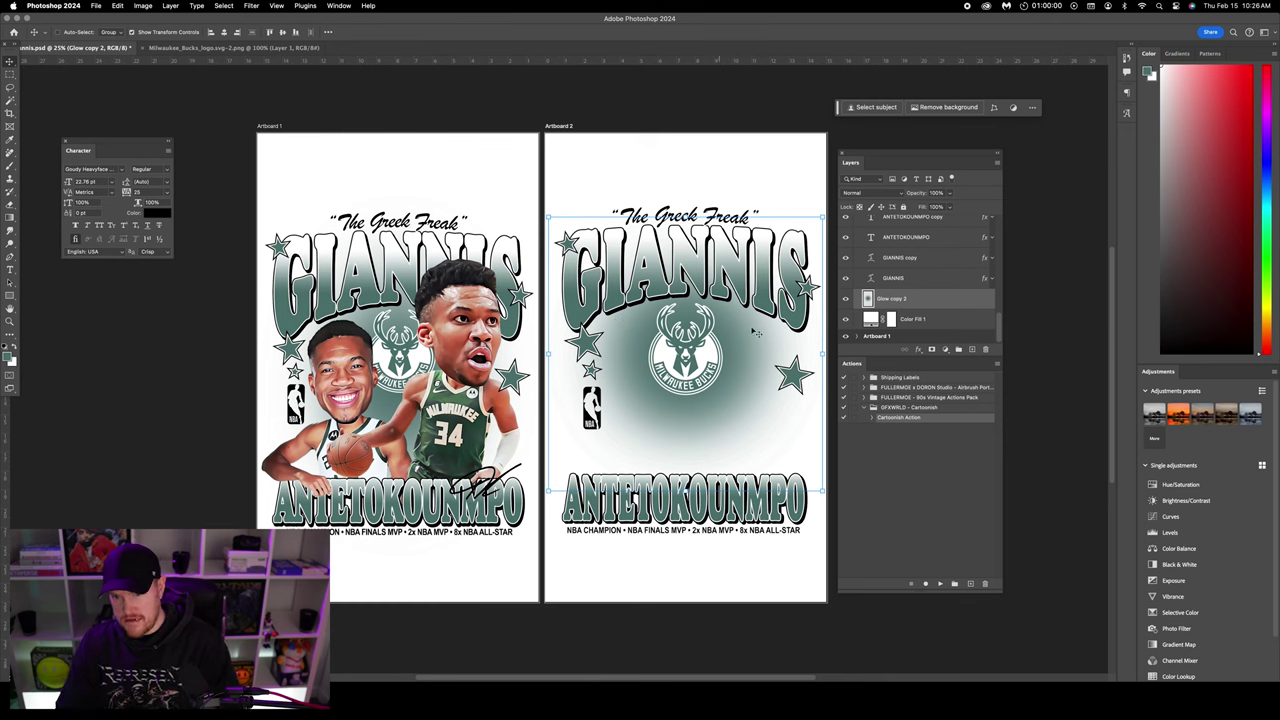
pyautogui.moveTo(714, 287); pyautogui.dragTo(720, 266)
pyautogui.click(714, 292)
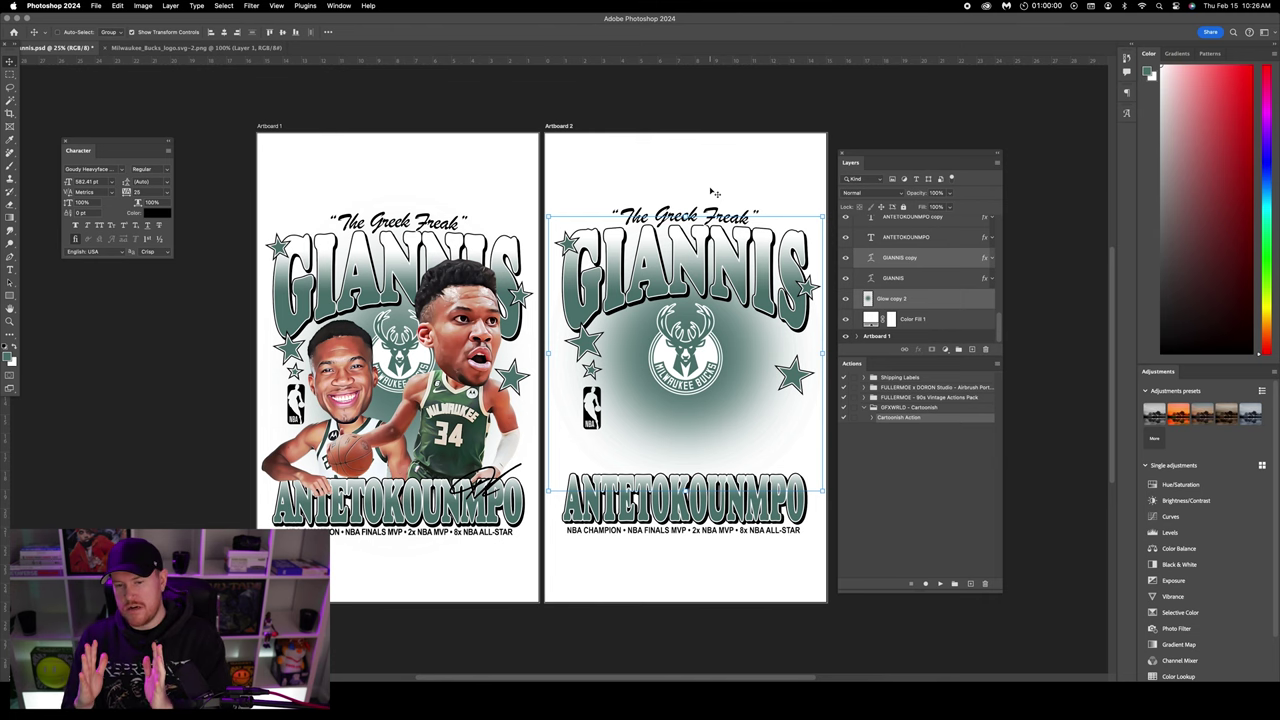
pyautogui.moveTo(727, 270); pyautogui.dragTo(728, 279)
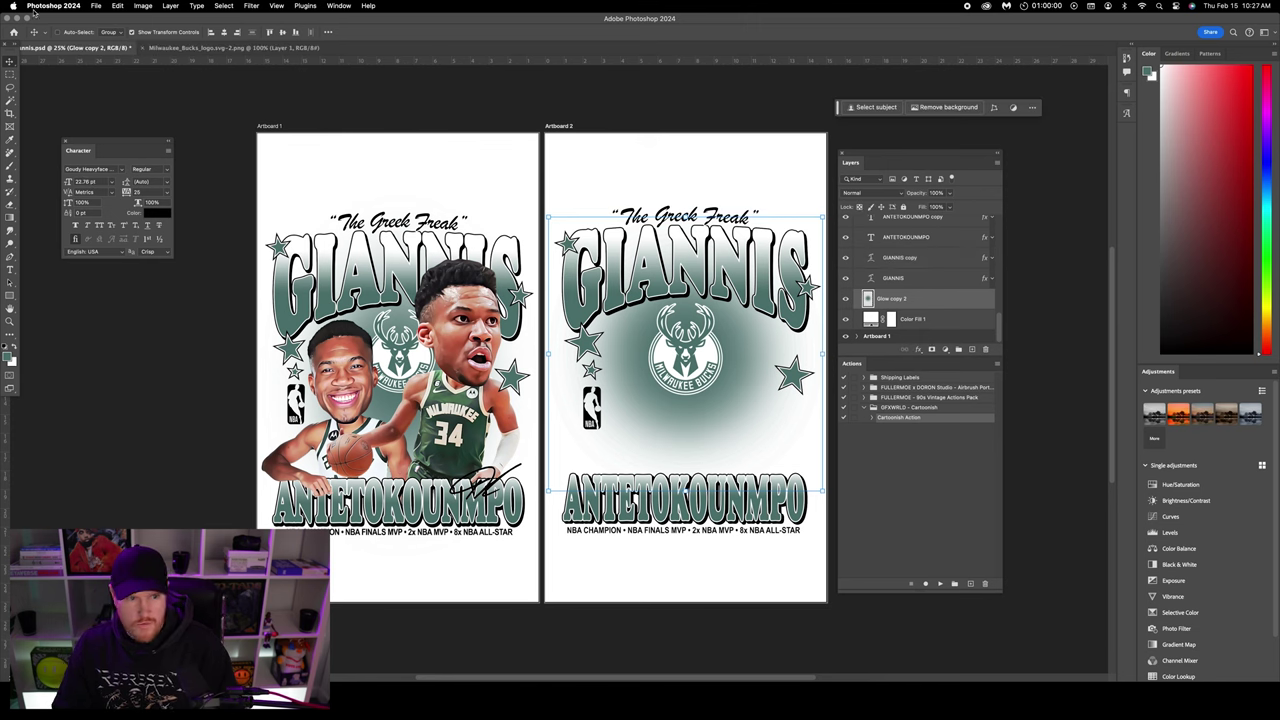
pyautogui.click(132, 32)
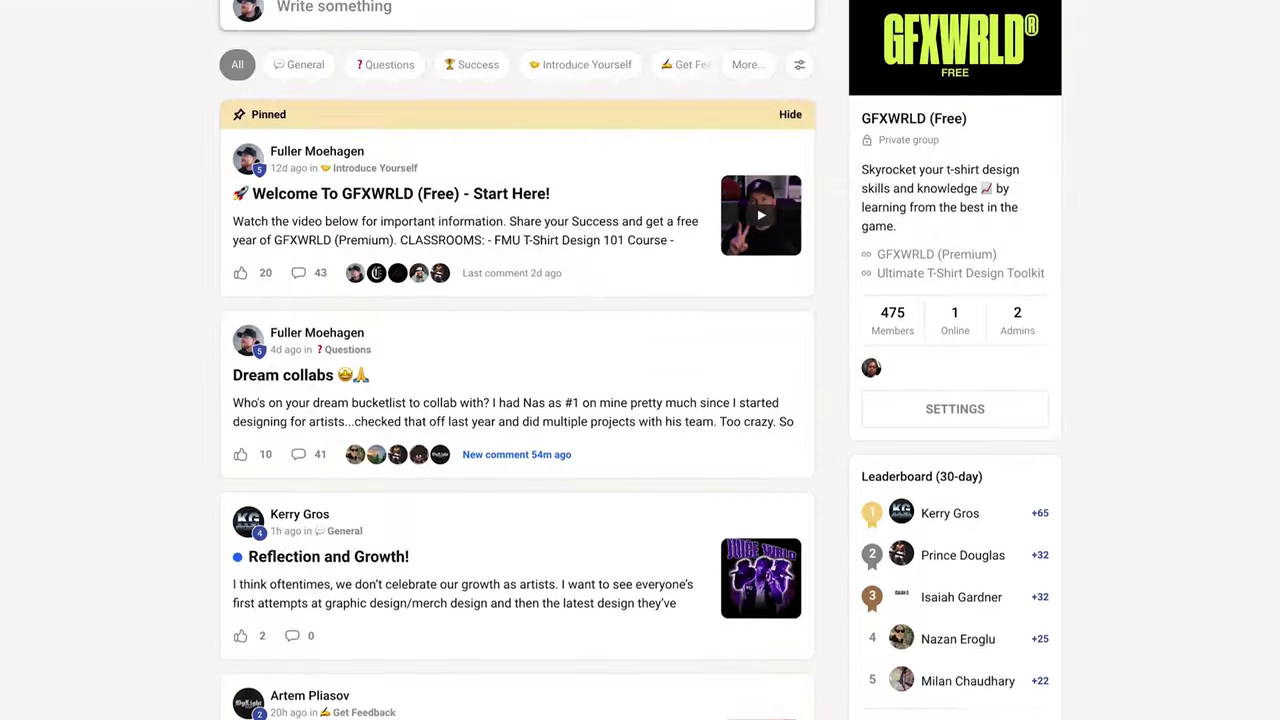
pyautogui.scroll(-10, 517, 400)
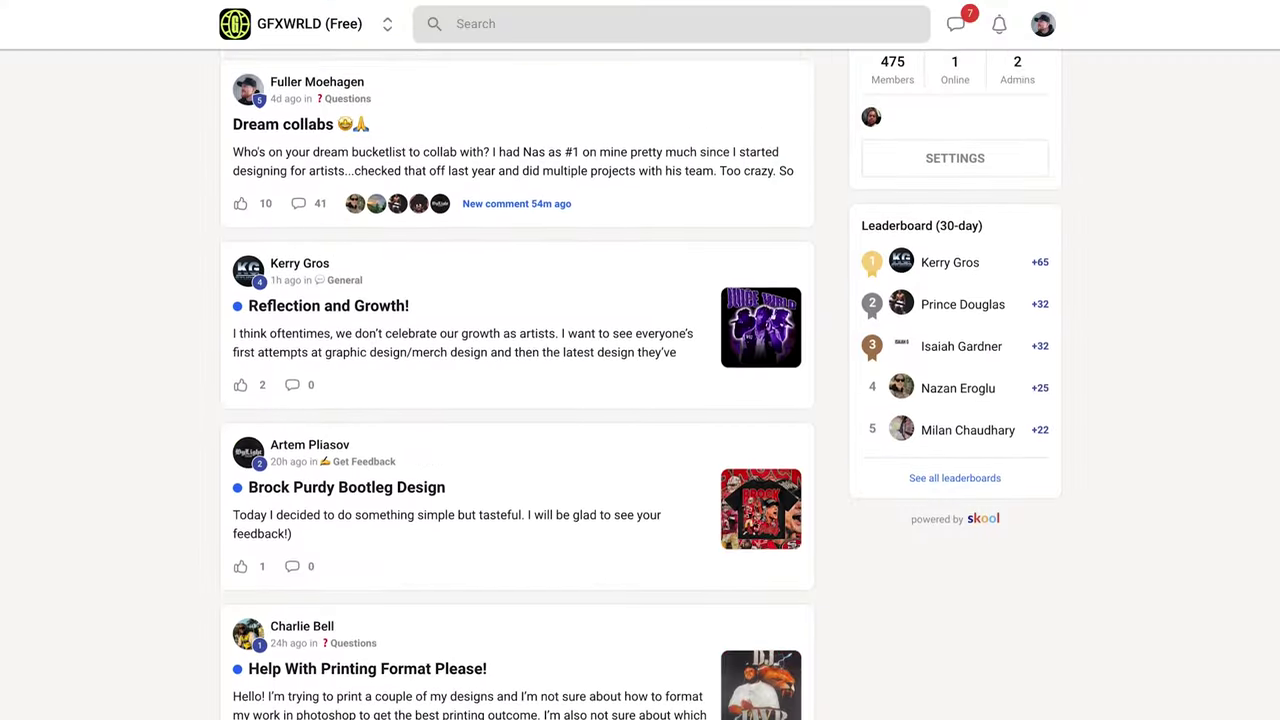
pyautogui.scroll(-5, 517, 400)
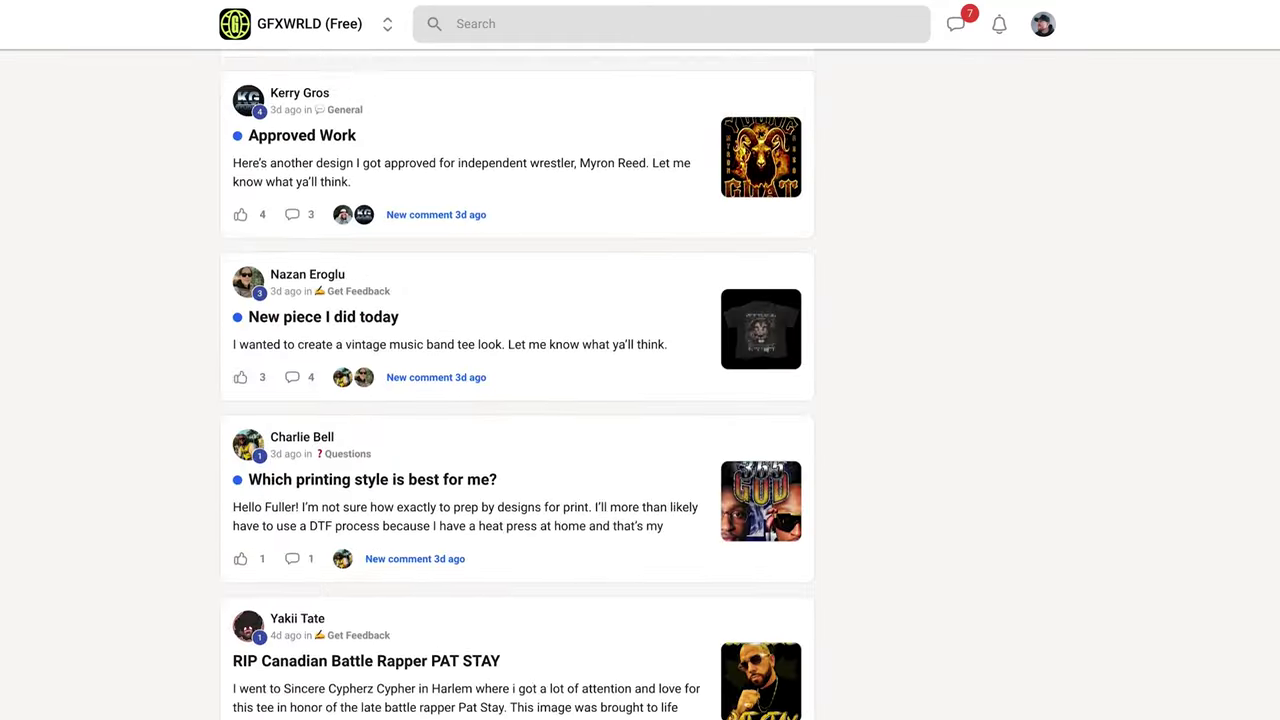
pyautogui.scroll(-3, 517, 400)
pyautogui.scroll(-7, 517, 400)
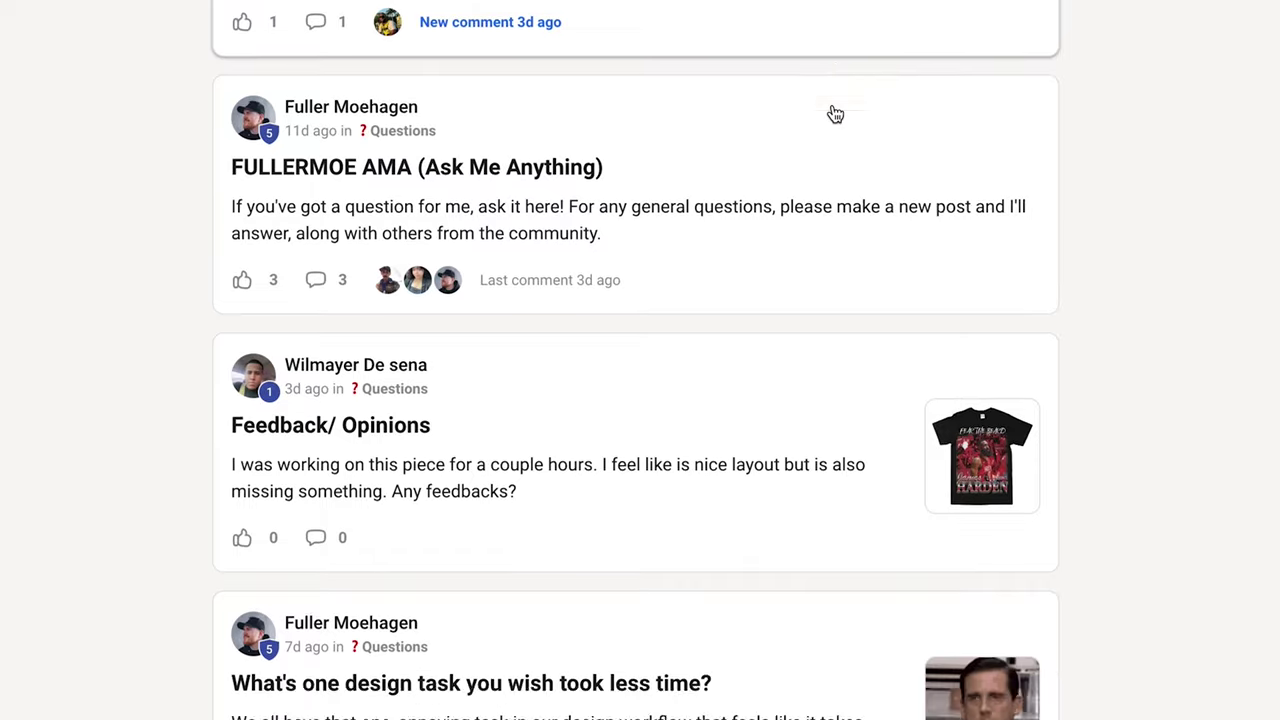
pyautogui.scroll(-2, 835, 114)
pyautogui.scroll(-9, 835, 115)
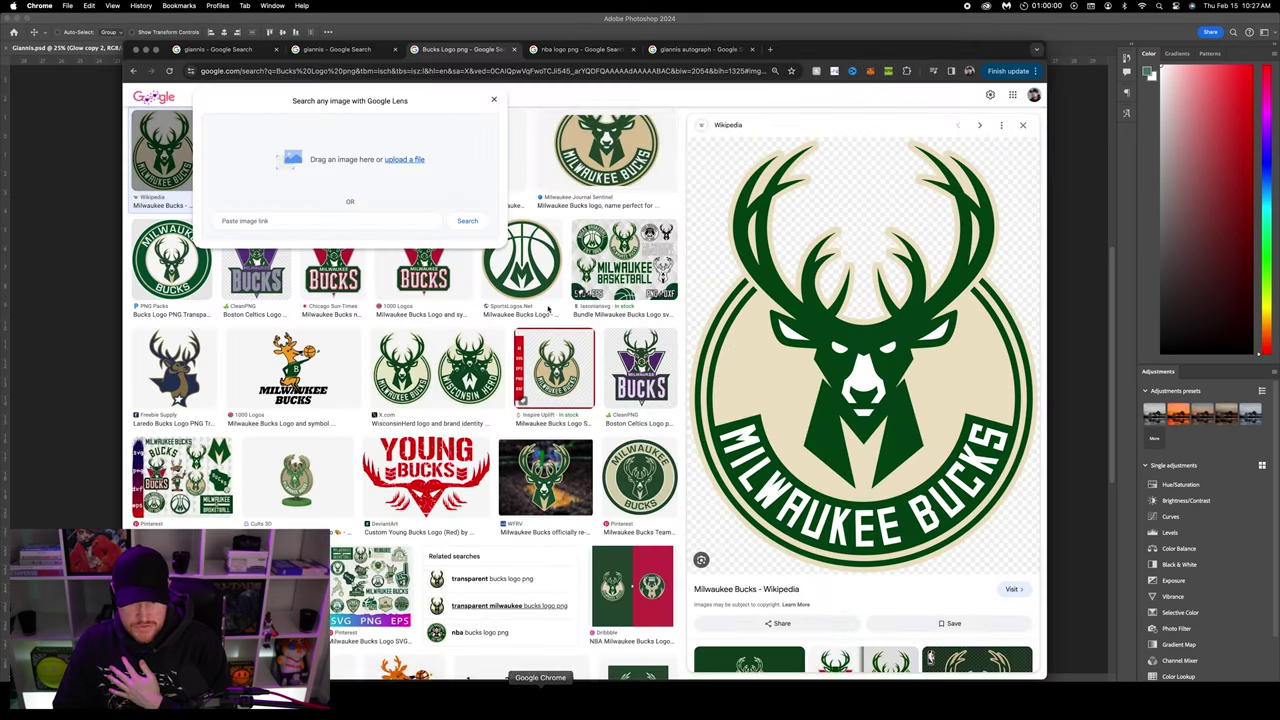
# - Switch to Chrome, copy the beIN SPORTS photo of Giannis and Lillard from the giannis image results, and return to Photoshop
pyautogui.press('super+Tab')
pyautogui.click(345, 50)
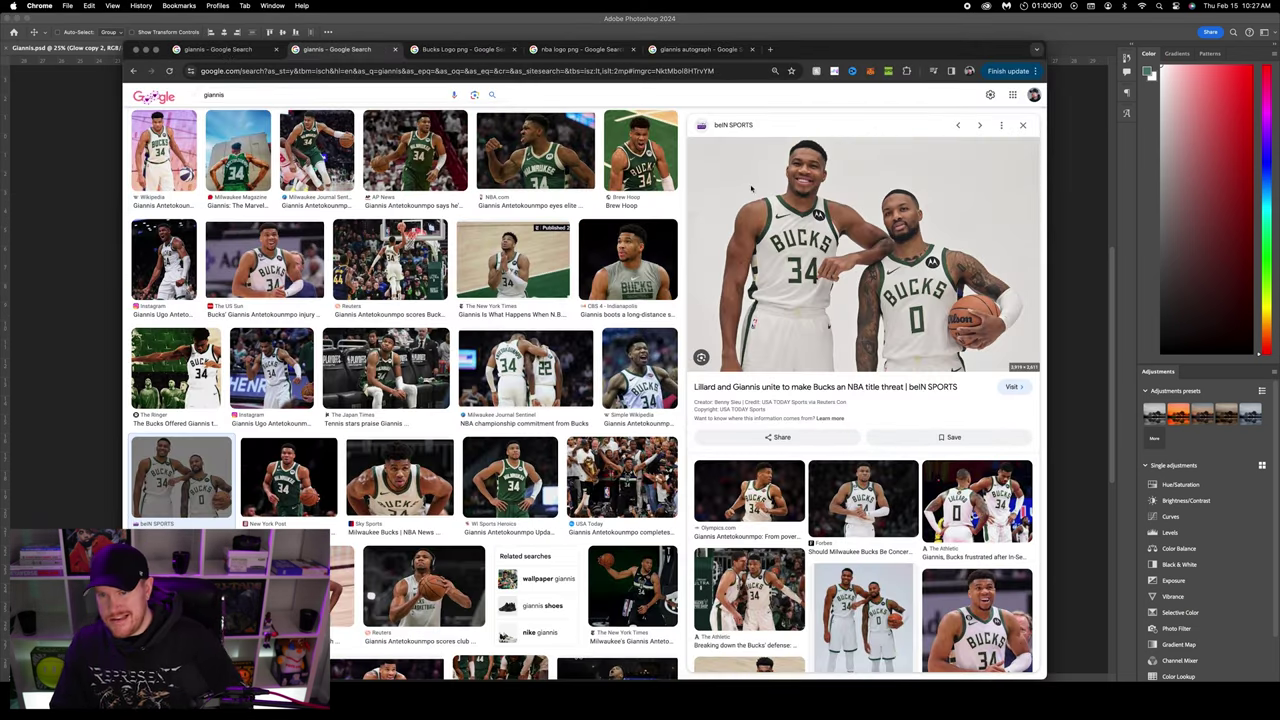
pyautogui.rightClick(810, 211)
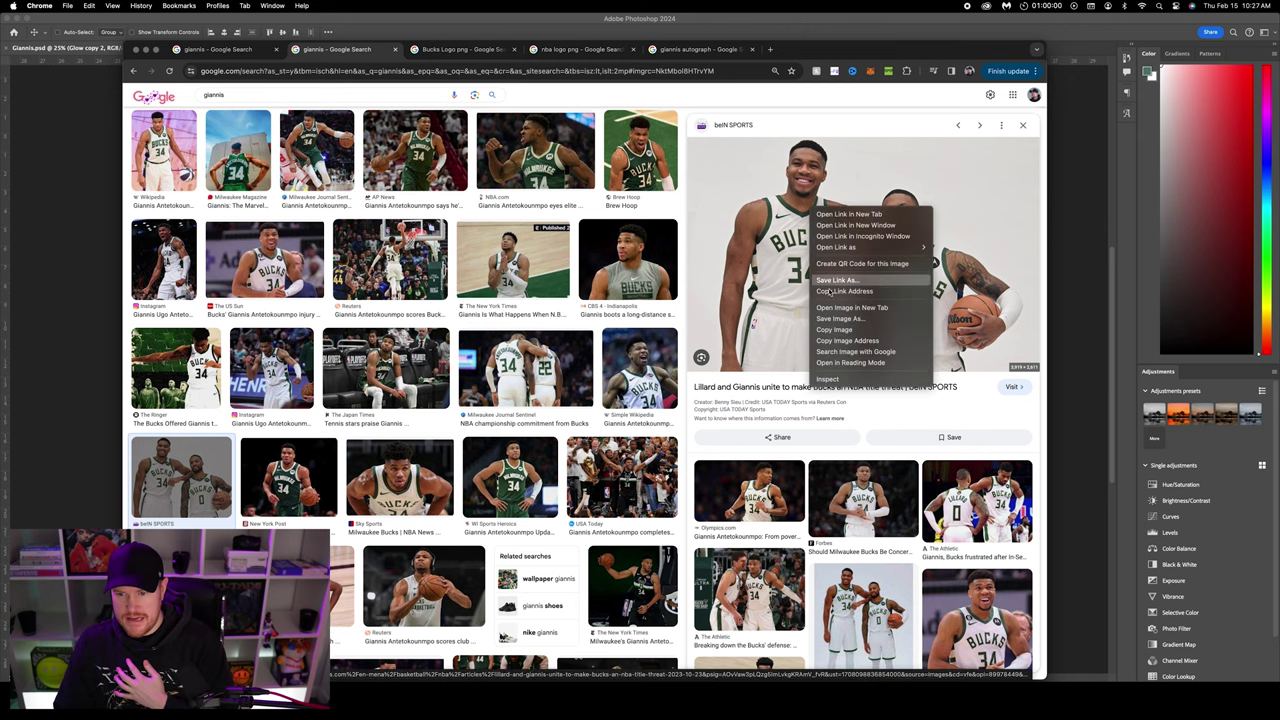
pyautogui.click(835, 329)
pyautogui.click(103, 175)
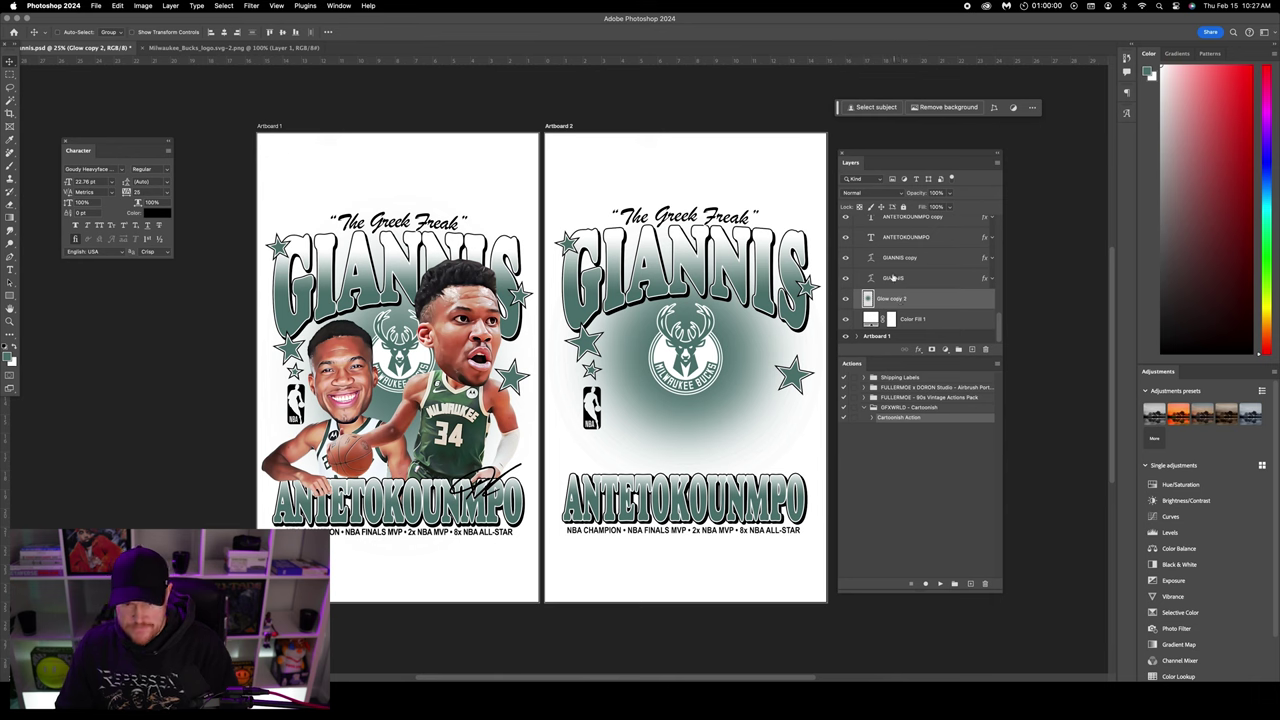
# - Select the topmost layer of Artboard 2, W copy 3, and collapse the effects of the W layers and the "The Greek Freak" text
pyautogui.scroll(5, 897, 281)
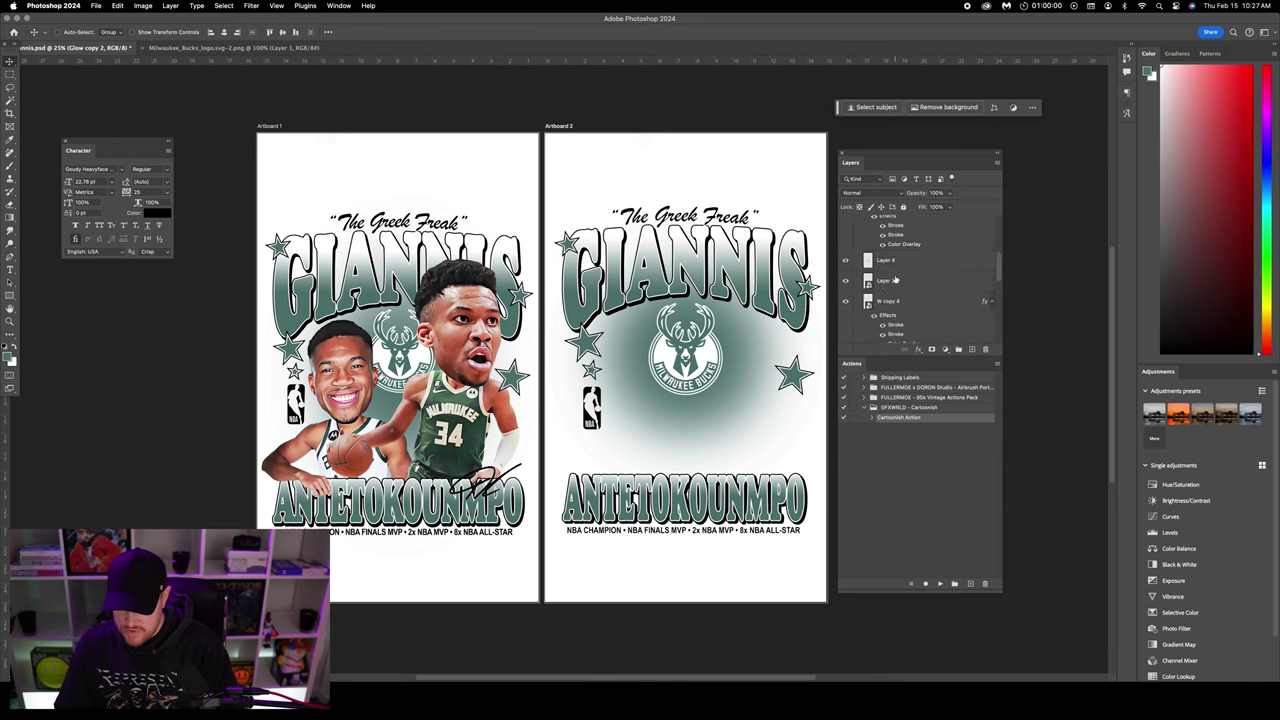
pyautogui.scroll(3, 895, 281)
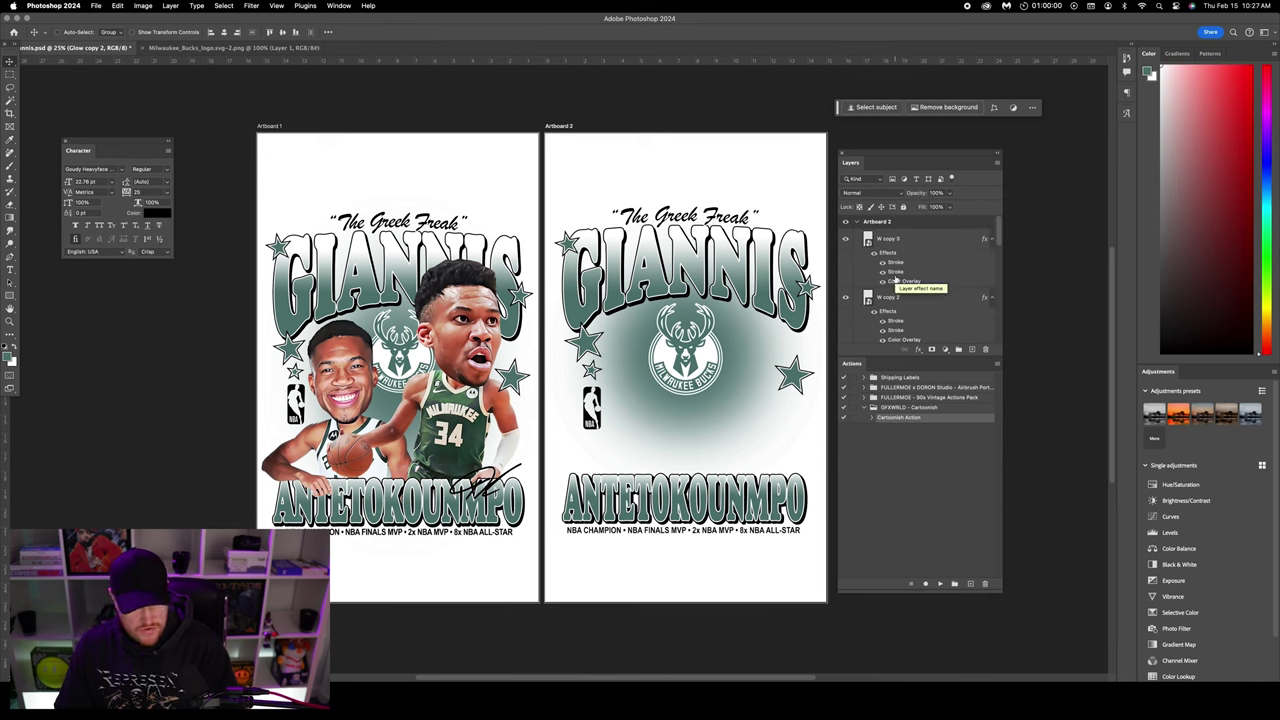
pyautogui.click(909, 241)
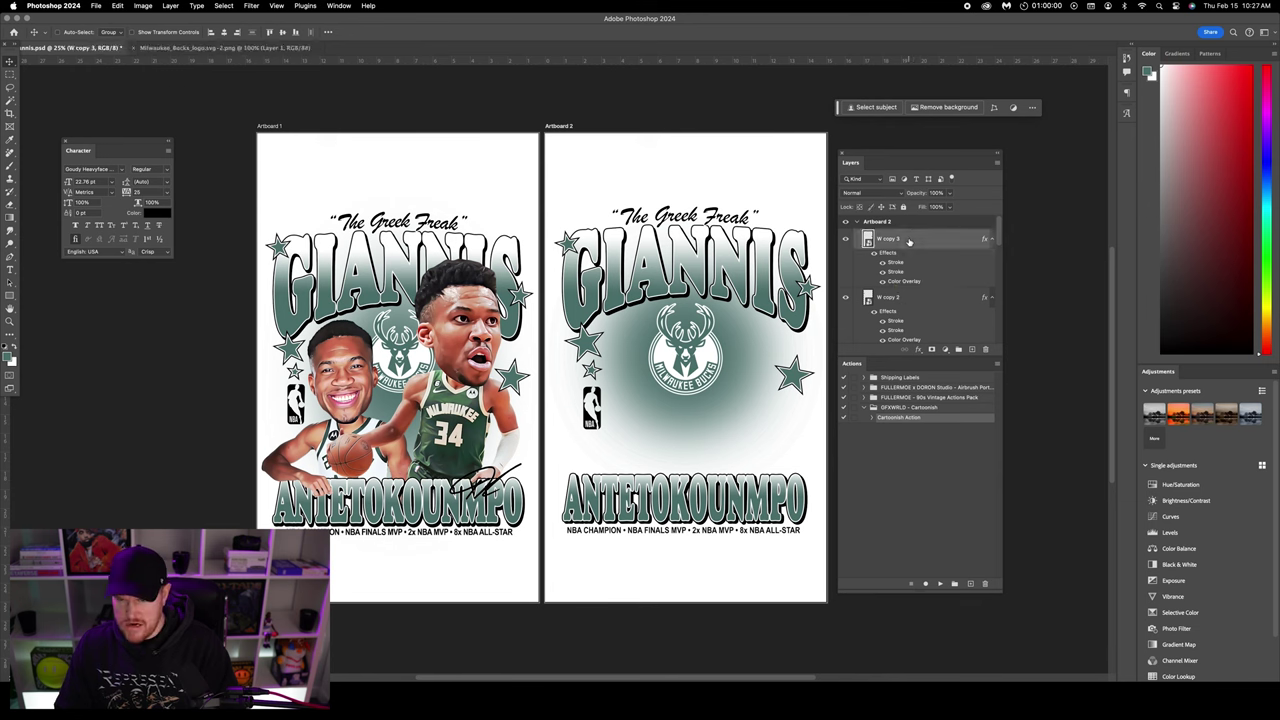
pyautogui.click(994, 241)
pyautogui.click(994, 260)
pyautogui.click(993, 281)
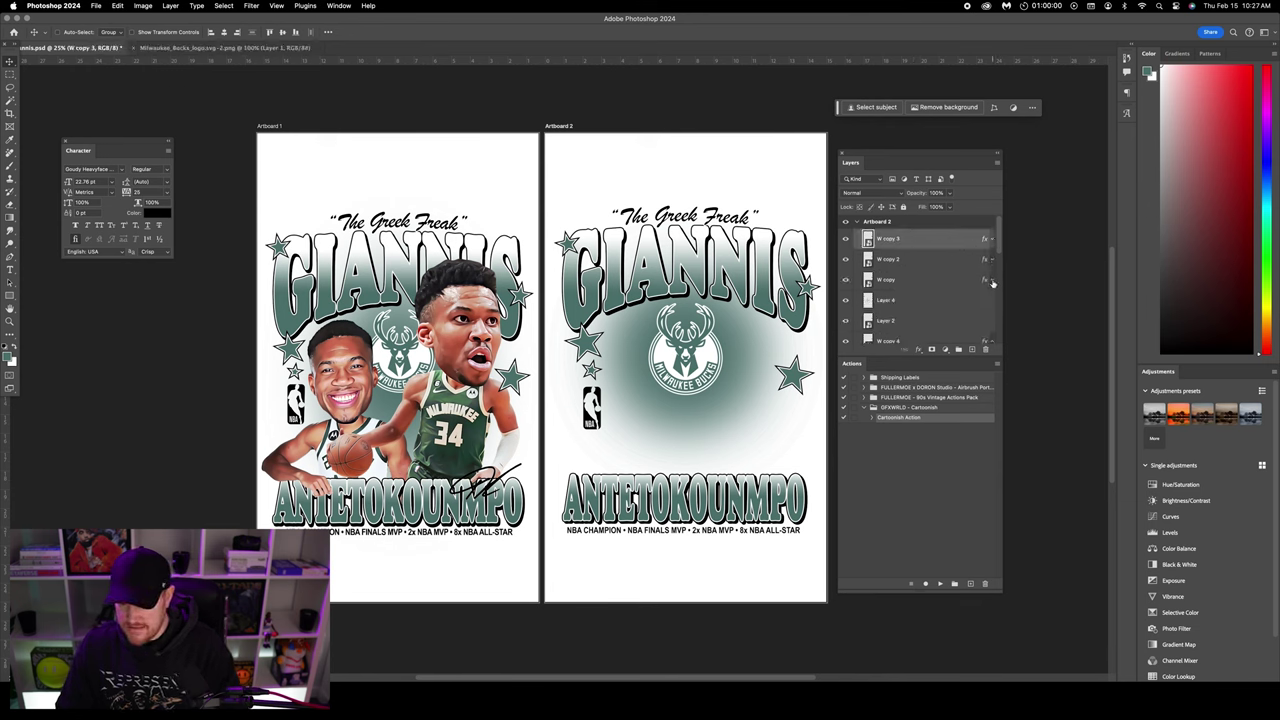
pyautogui.scroll(-5, 975, 285)
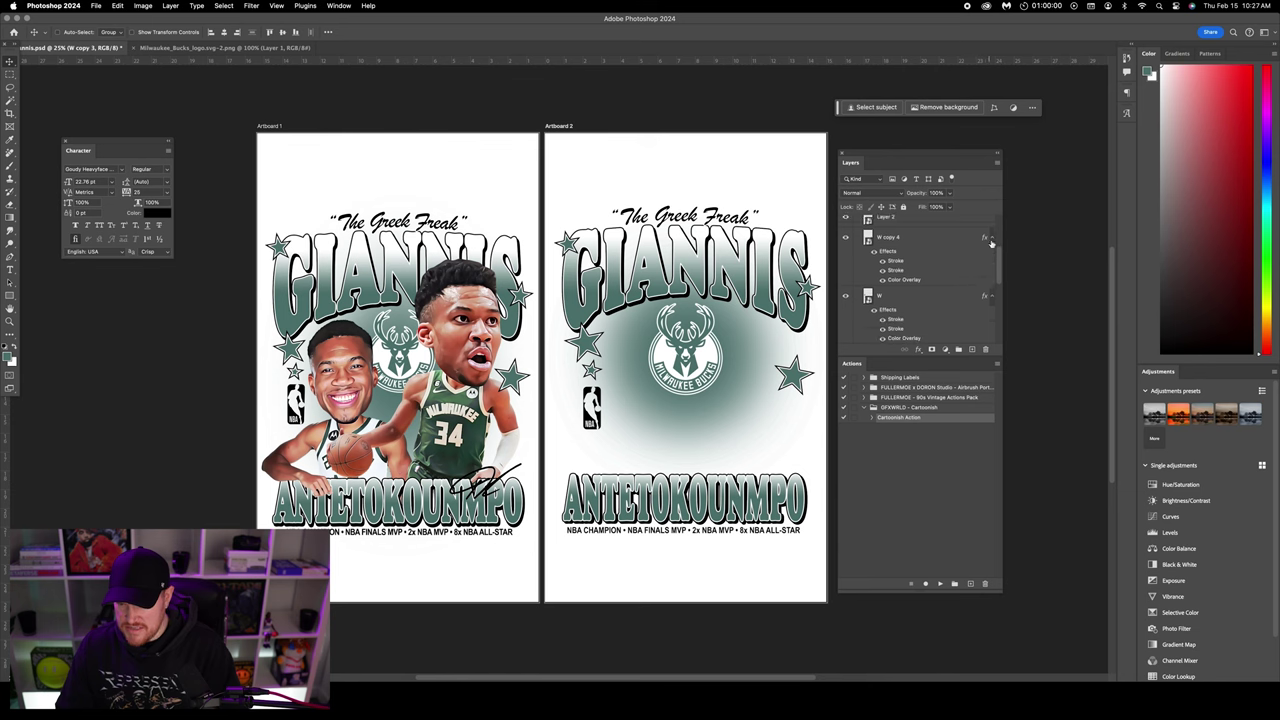
pyautogui.click(991, 239)
pyautogui.click(993, 258)
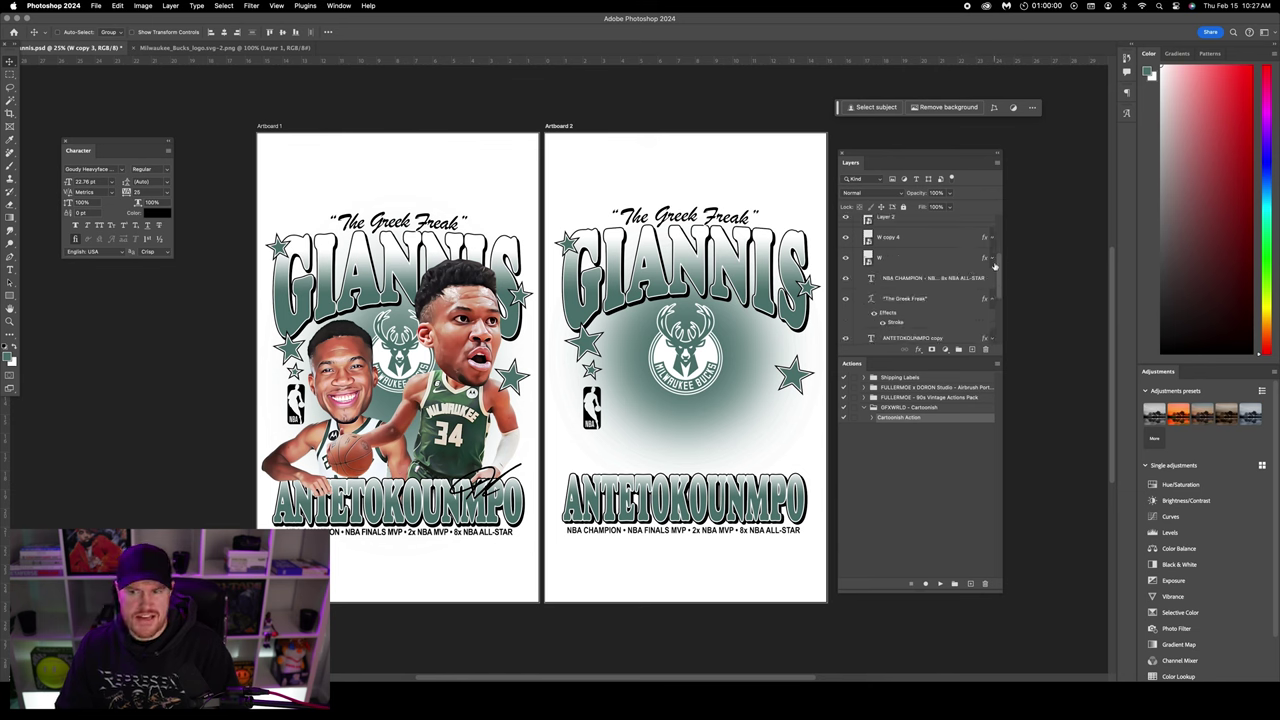
pyautogui.click(990, 299)
pyautogui.scroll(-2, 993, 296)
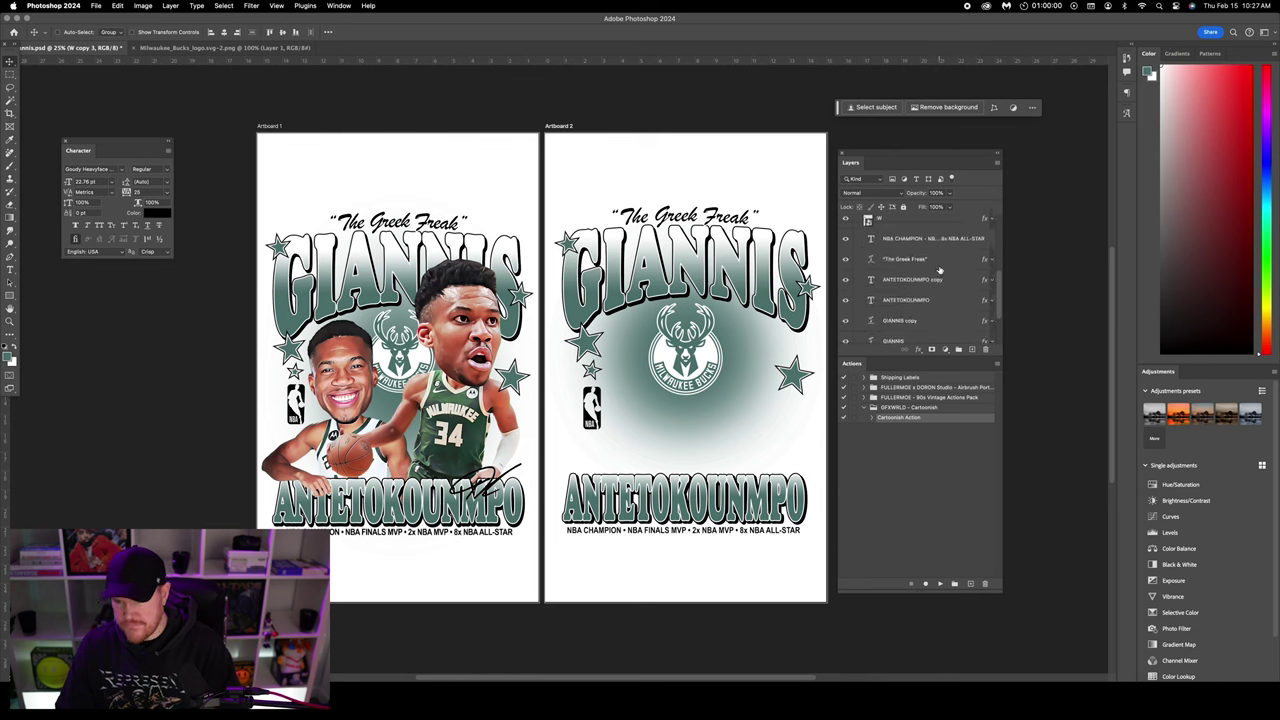
pyautogui.scroll(-3, 939, 270)
# - Paste the copied player photo above W copy 3 and move it down between the GIANNIS and ANTETOKOUNMPO lettering
pyautogui.scroll(-5, 939, 270)
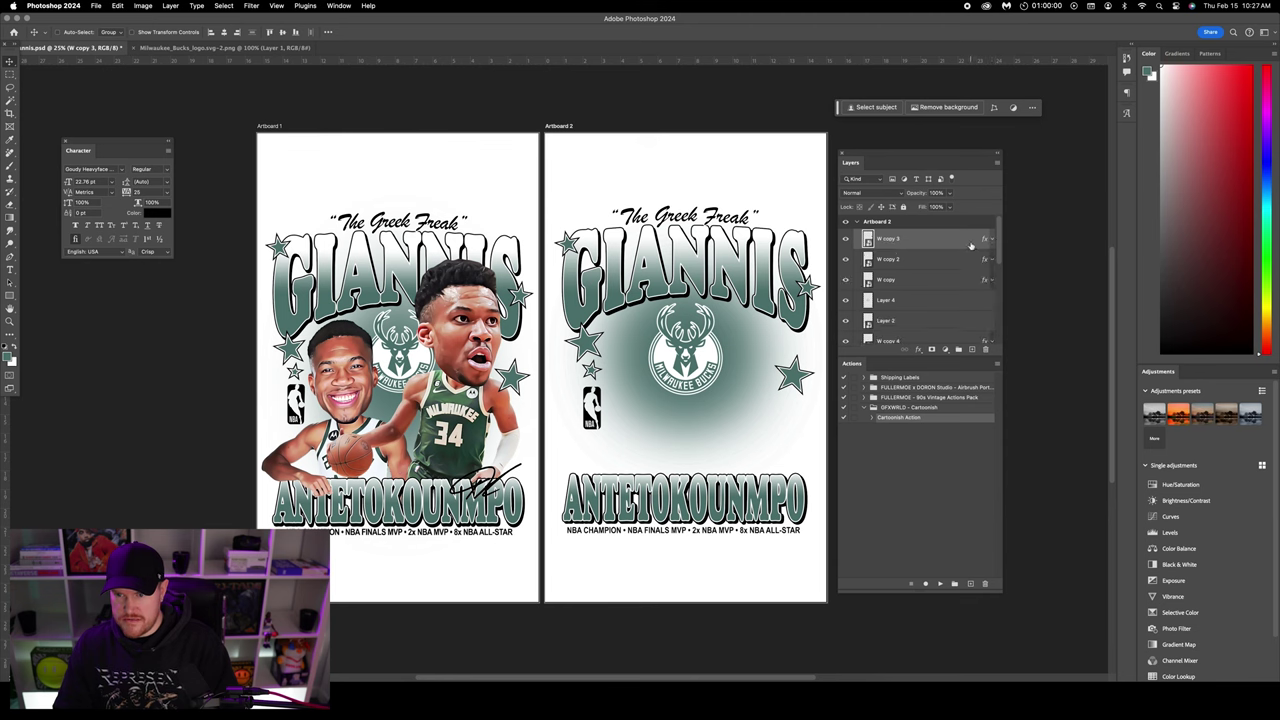
pyautogui.press('super+v')
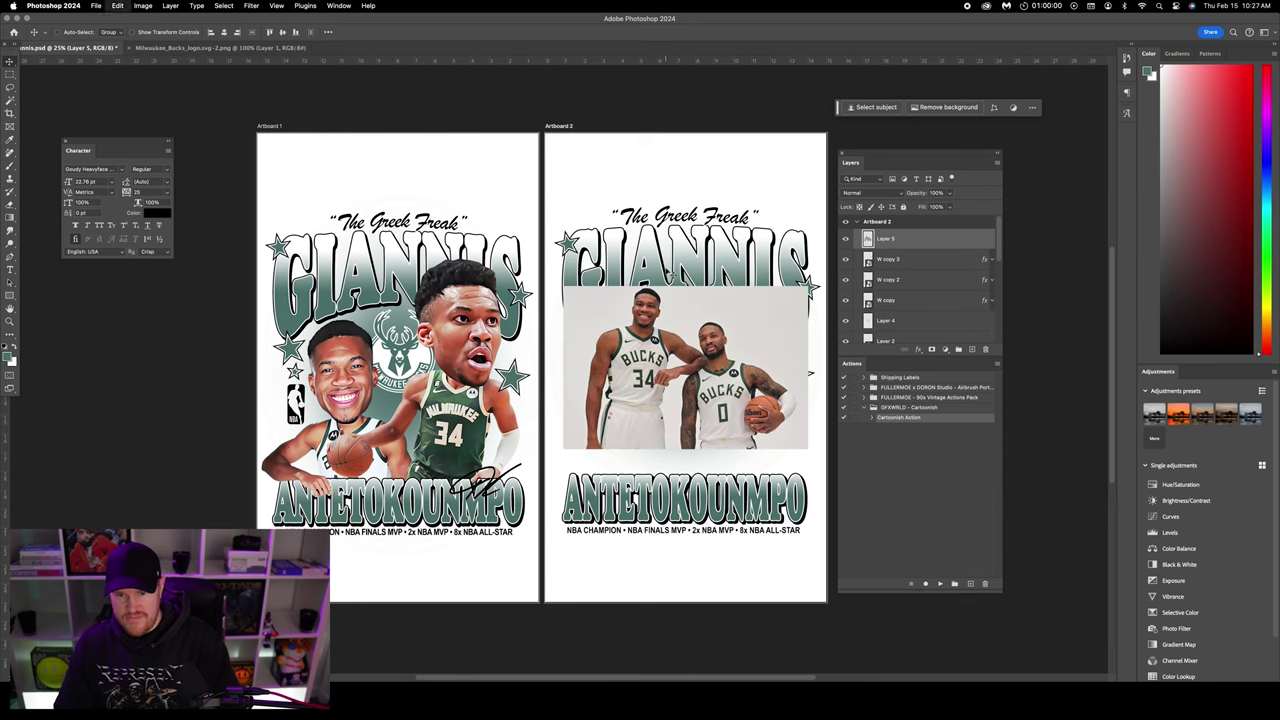
pyautogui.moveTo(663, 325); pyautogui.dragTo(665, 347)
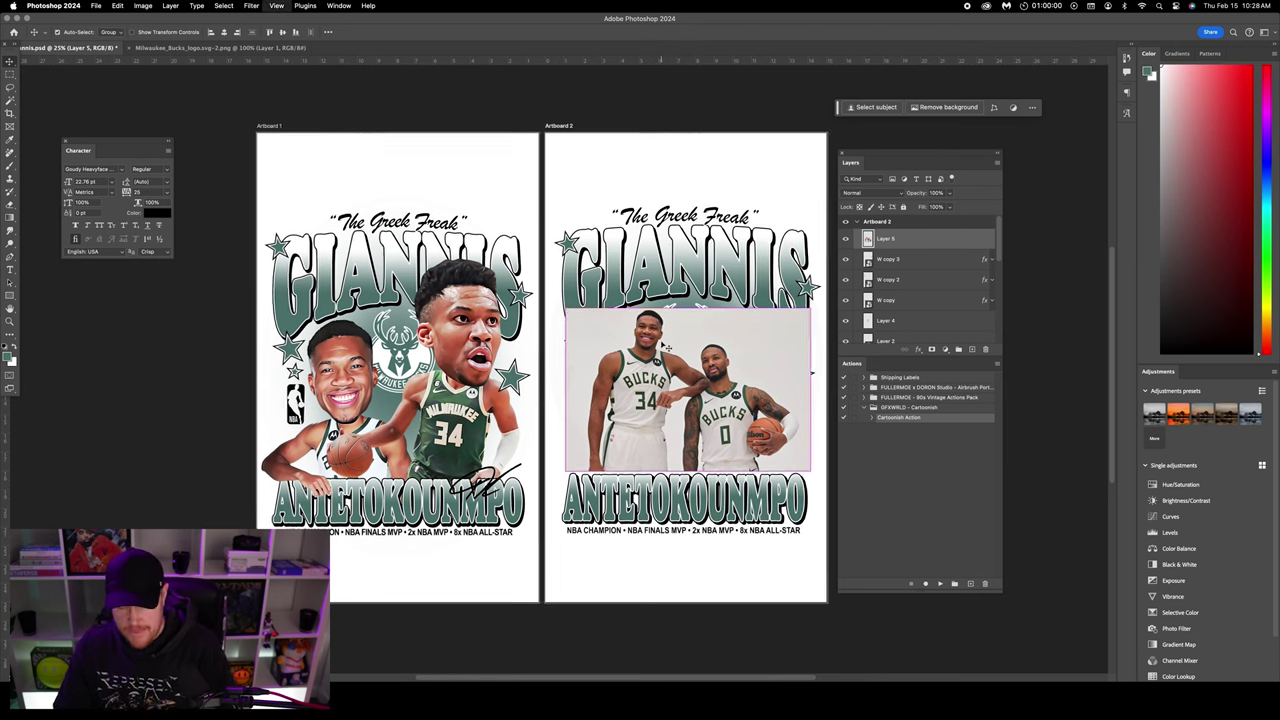
# - Copy a rectangular marquee selection around Giannis to a new layer and delete the full two-player photo
pyautogui.scroll(3, 668, 323)
pyautogui.scroll(-2, 700, 350)
pyautogui.hscroll(2, 700, 350)
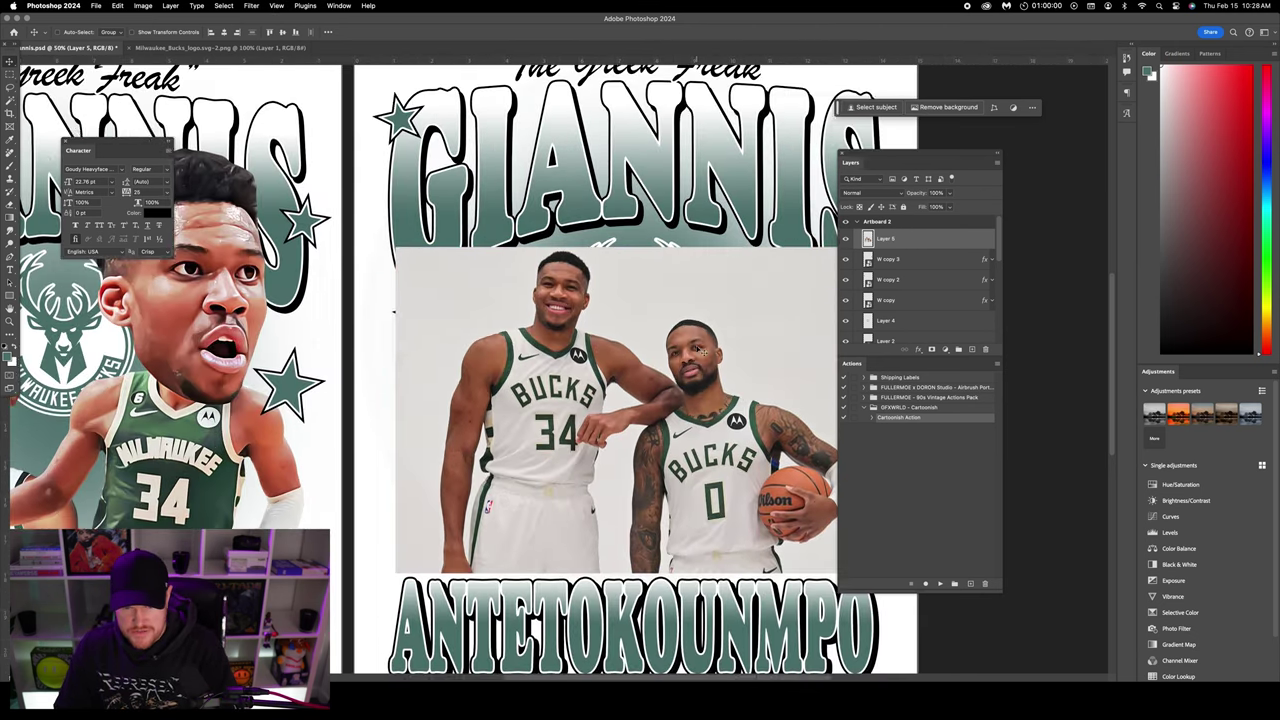
pyautogui.click(10, 74)
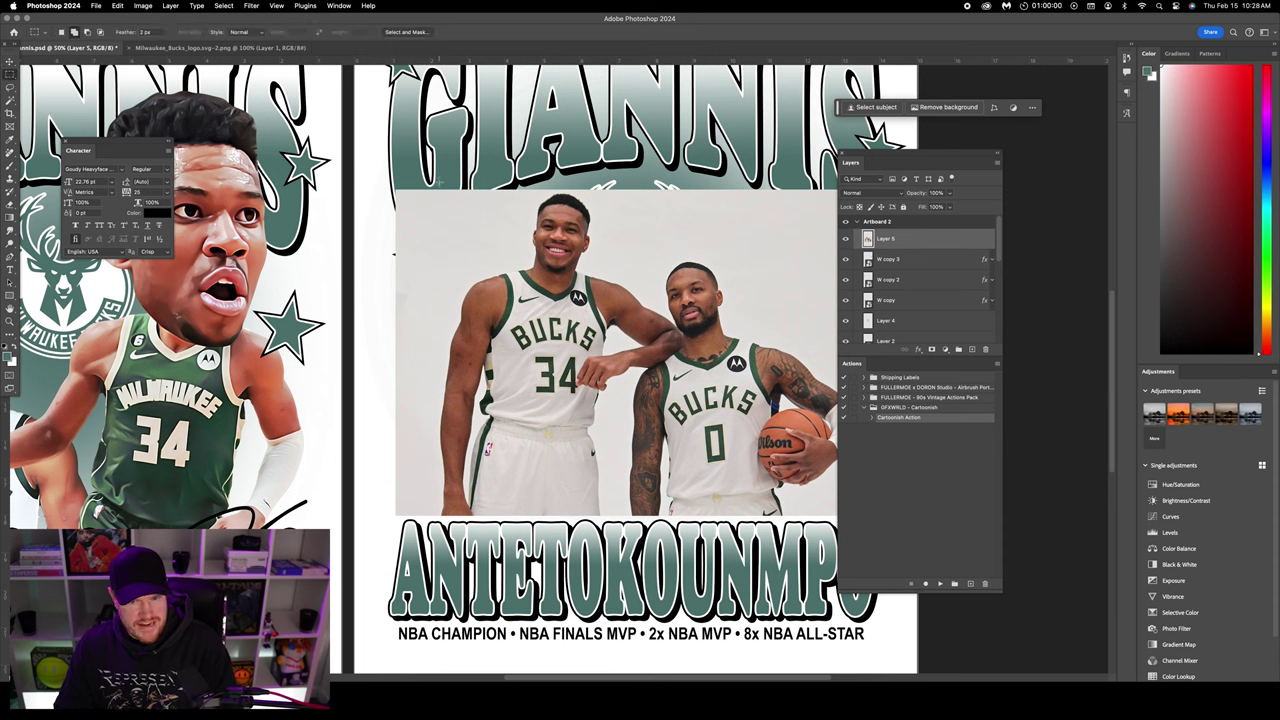
pyautogui.moveTo(416, 192); pyautogui.dragTo(687, 520)
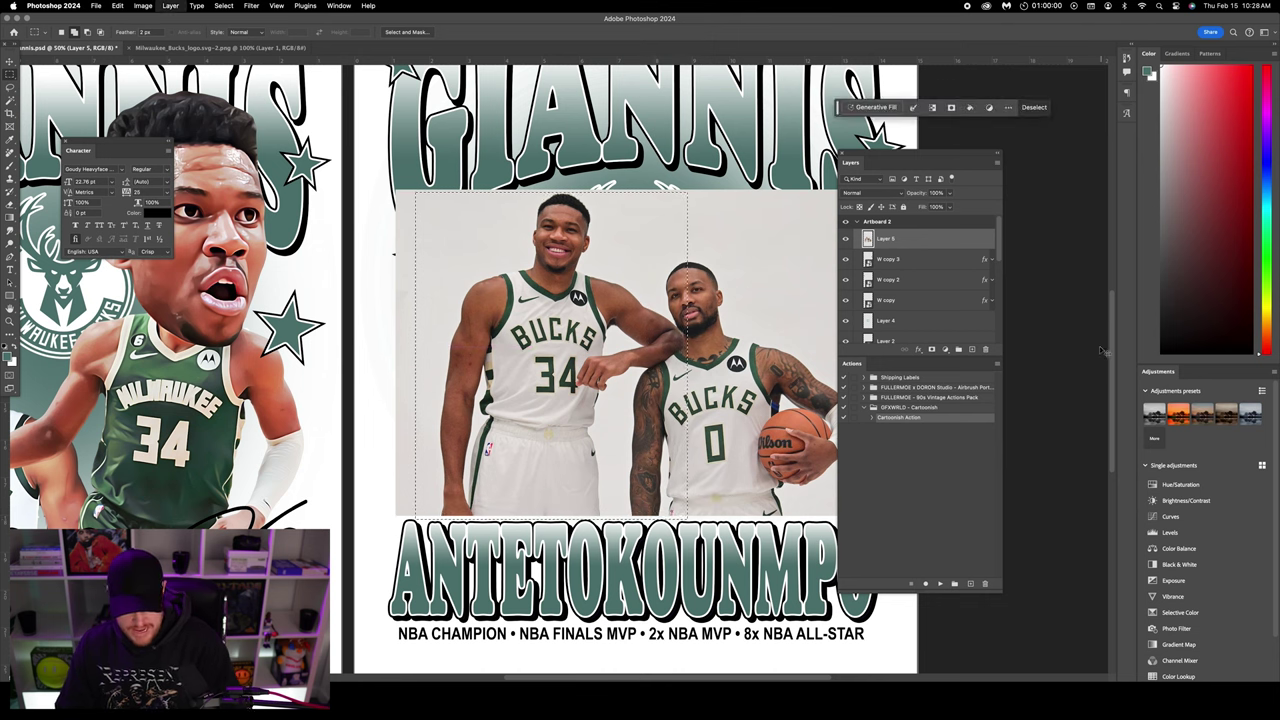
pyautogui.hotkey('ctrl', 'j')
pyautogui.hotkey('ctrl', 'd')
pyautogui.press('Delete')
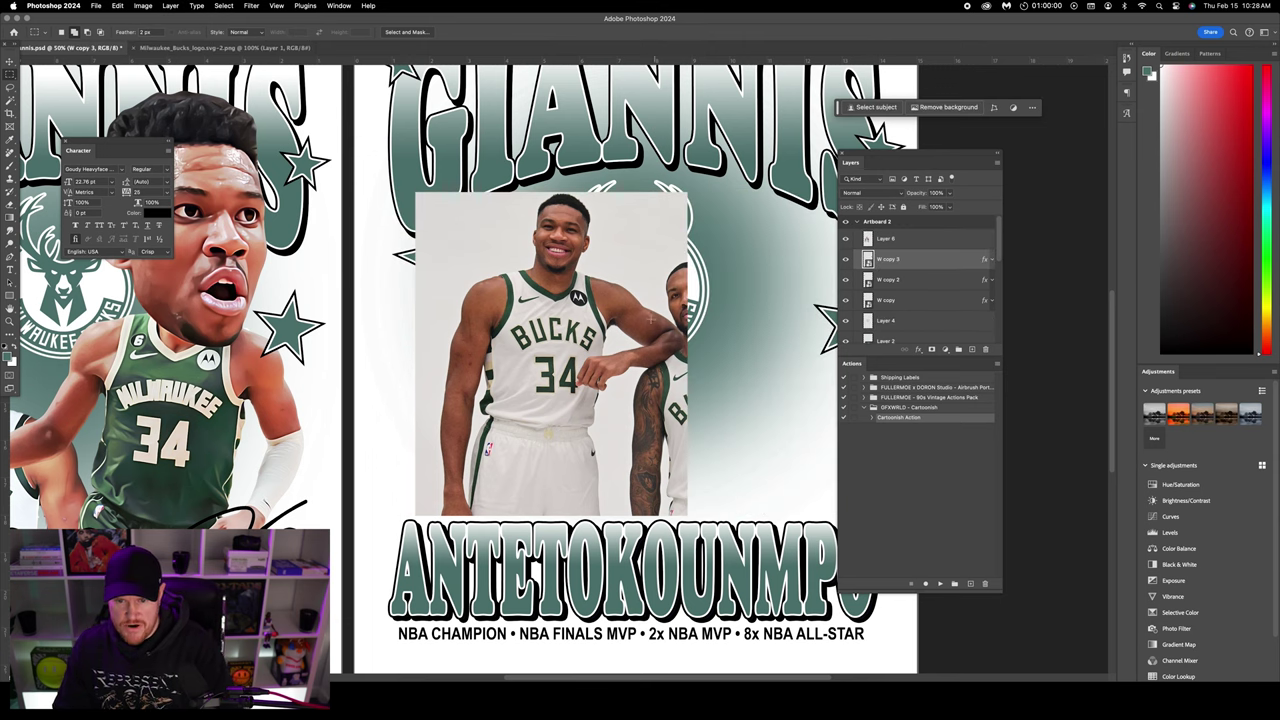
# - Group the Artboard 2 layers from W copy 3 down to Glow copy 2 and hide the group
pyautogui.moveTo(618, 264); pyautogui.dragTo(656, 252)
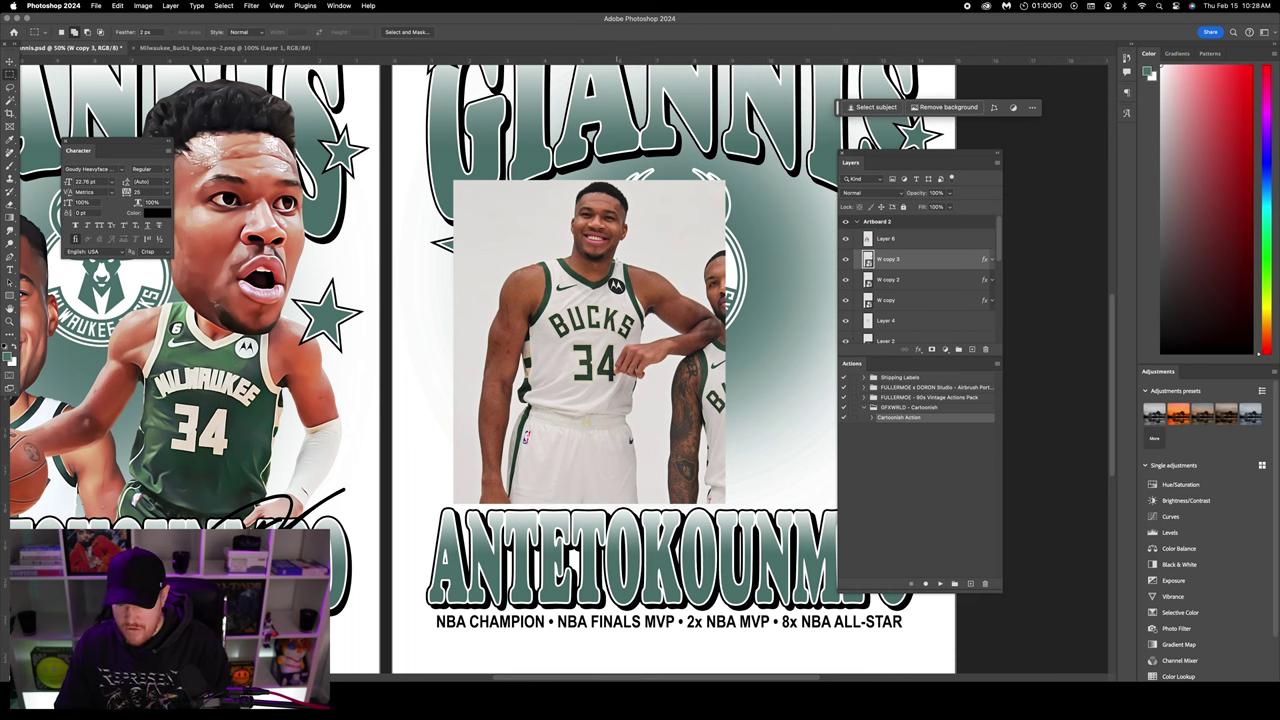
pyautogui.moveTo(912, 256); pyautogui.dragTo(912, 234)
pyautogui.click(912, 260)
pyautogui.scroll(-5, 922, 282)
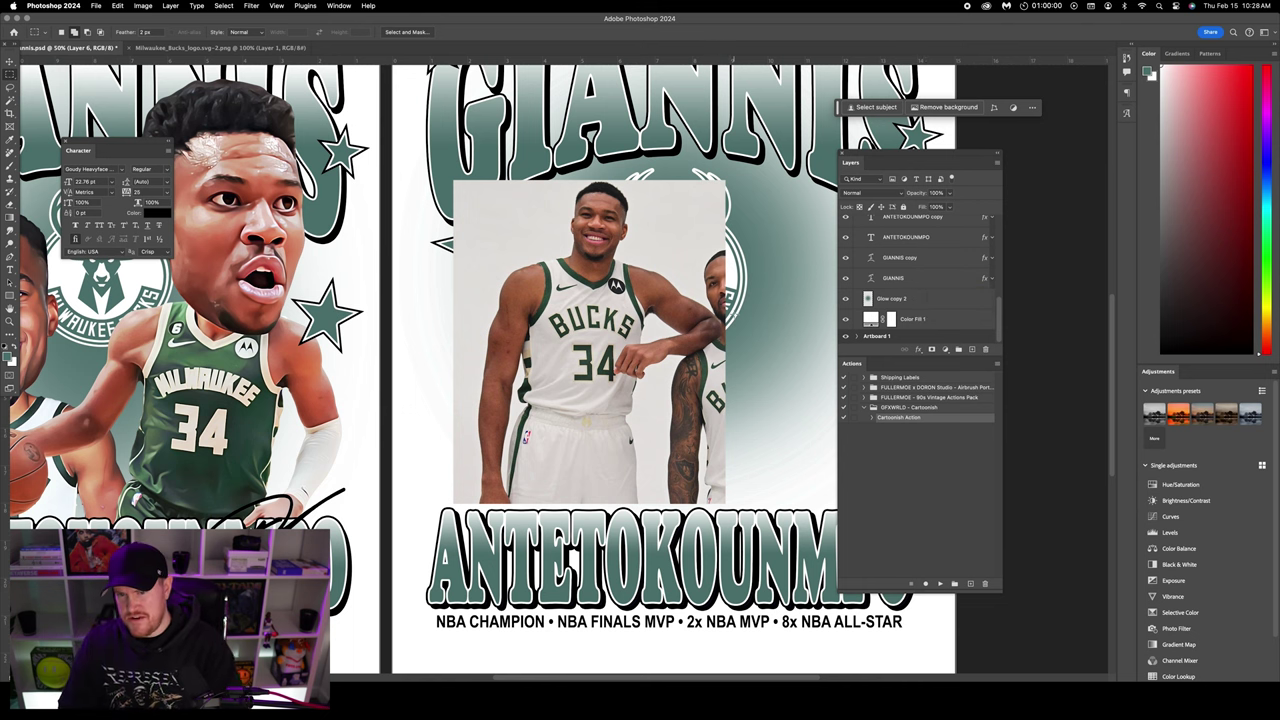
pyautogui.click(912, 302)
pyautogui.keyDown('shift'); pyautogui.click(914, 302); pyautogui.keyUp('shift')
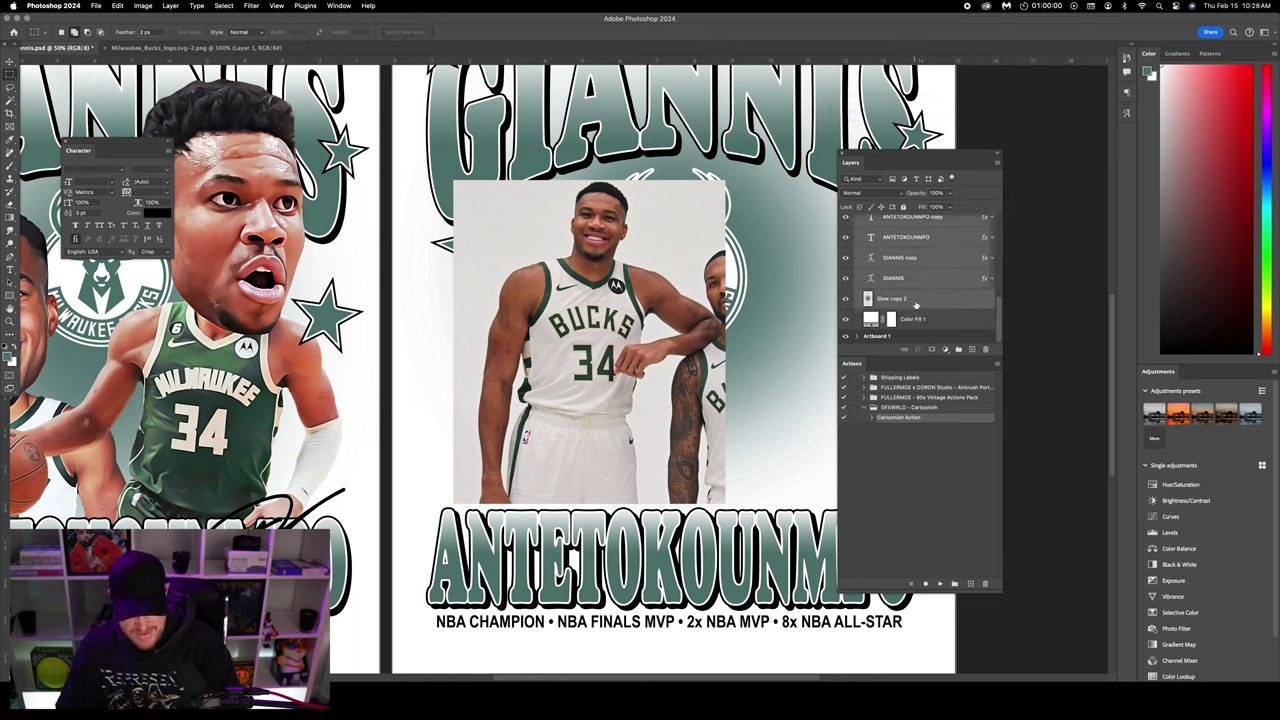
pyautogui.press('super+g')
pyautogui.click(846, 255)
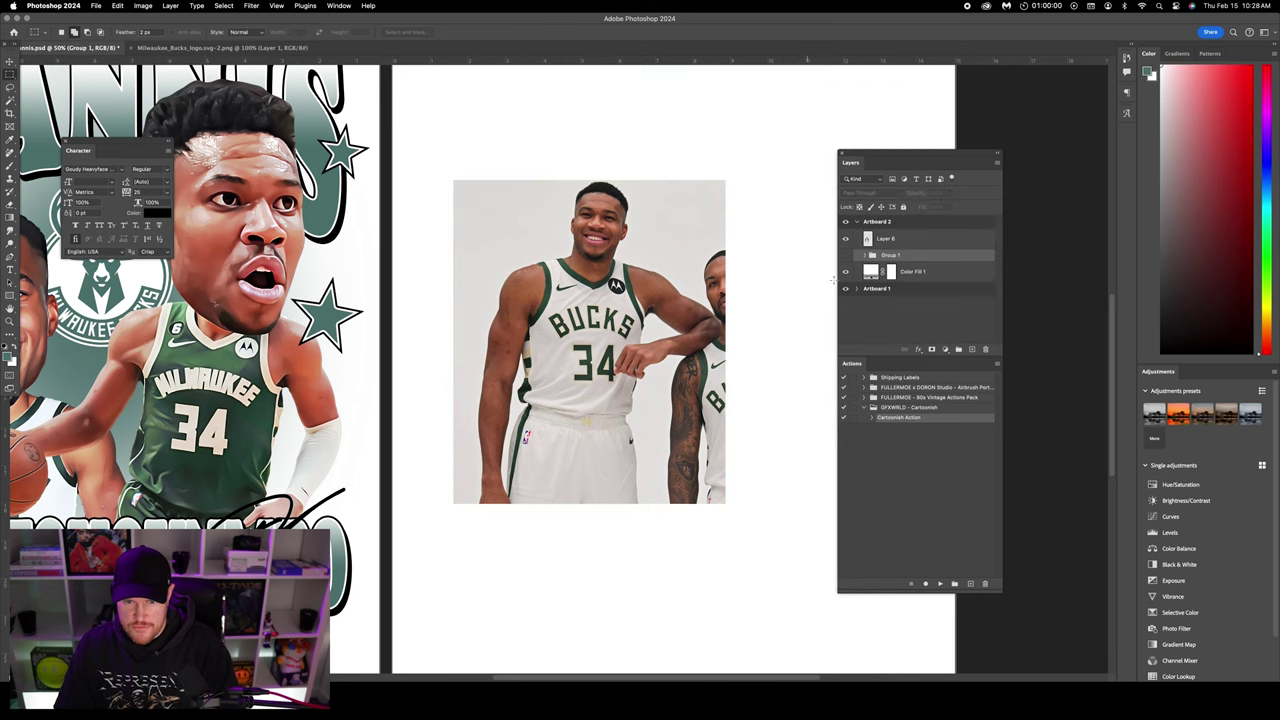
# - Remove the background from the cropped Giannis photo on Layer 6
pyautogui.click(887, 240)
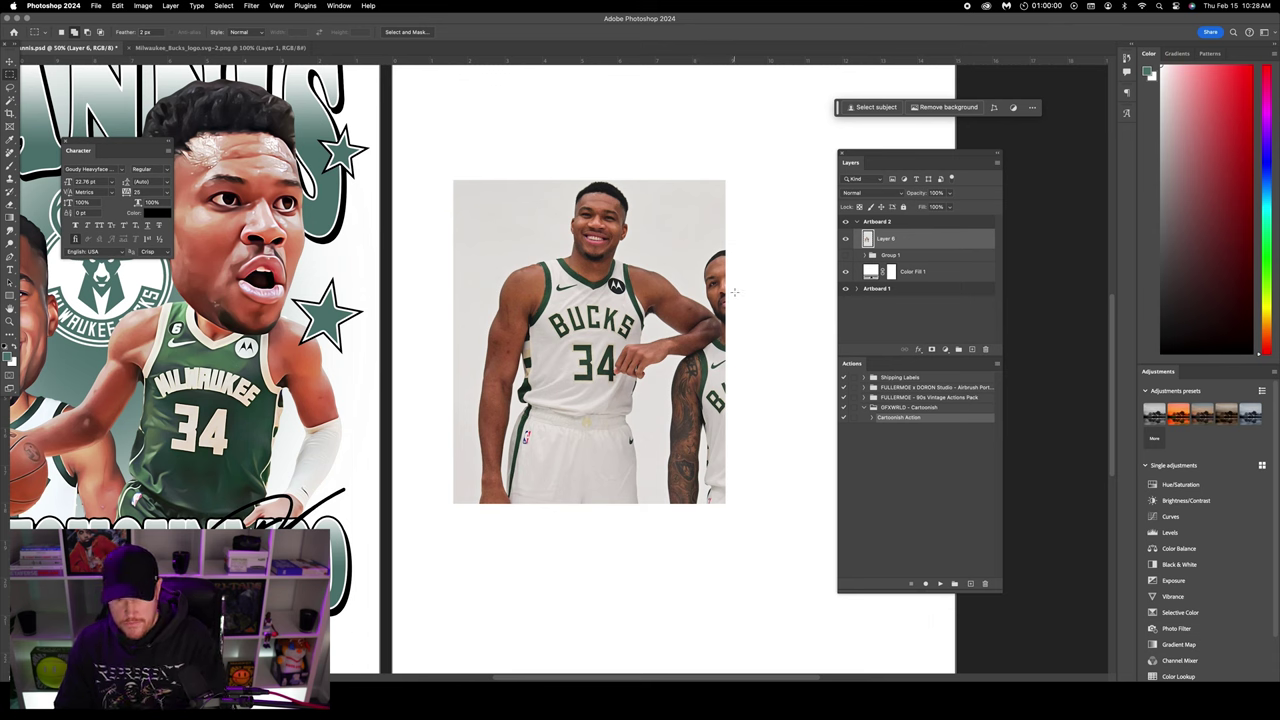
pyautogui.click(937, 108)
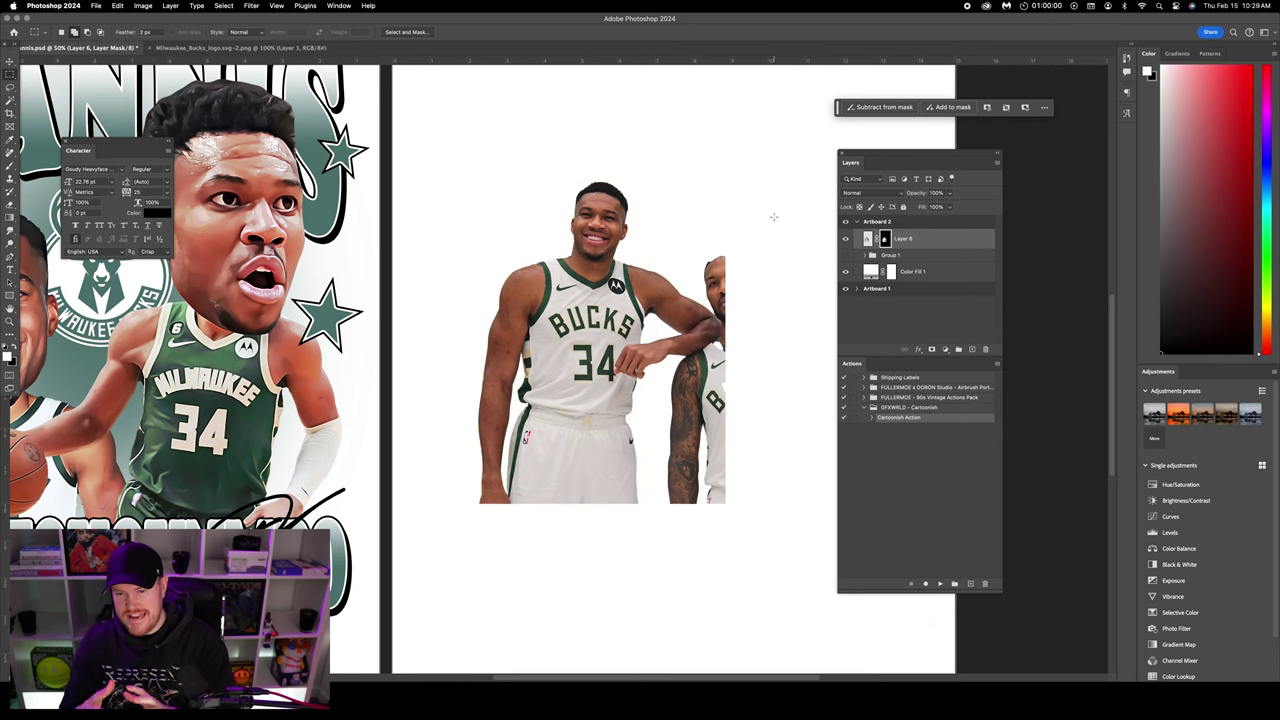
# - Paint the second player out of Layer 6's mask with a hard black brush of about 87 px, and convert the layer to a smart object
pyautogui.press('b')
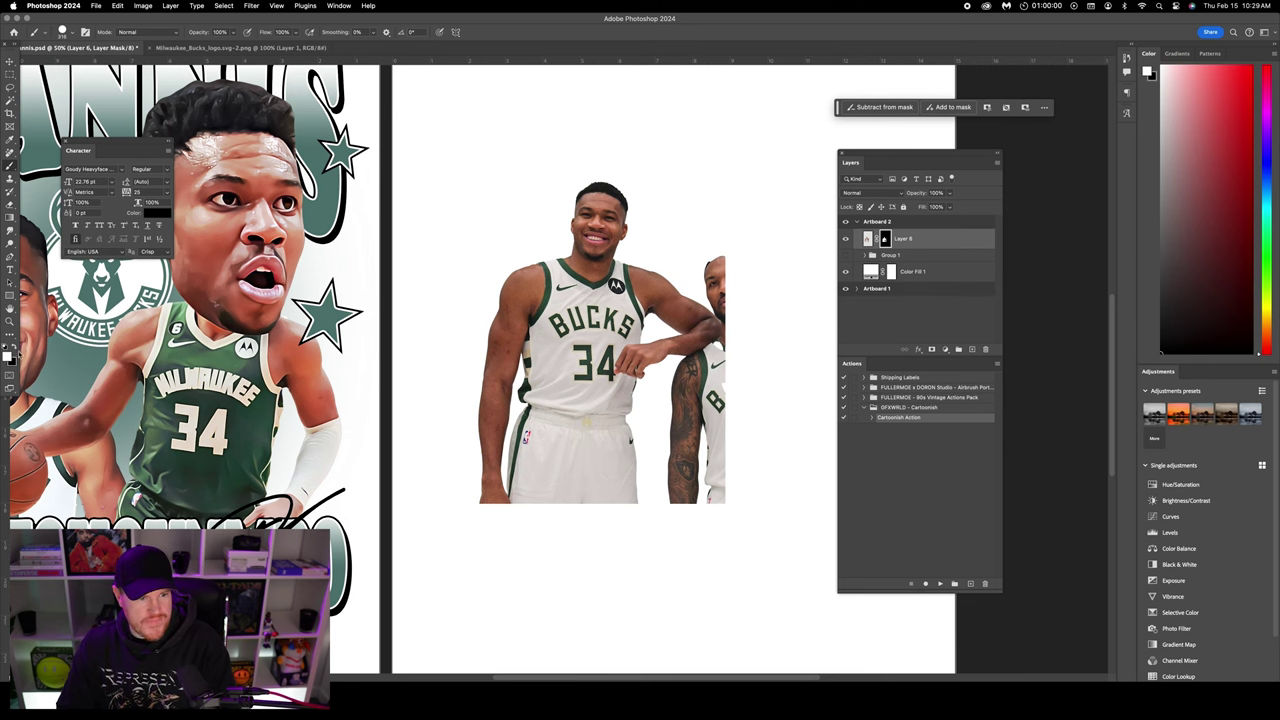
pyautogui.click(17, 347)
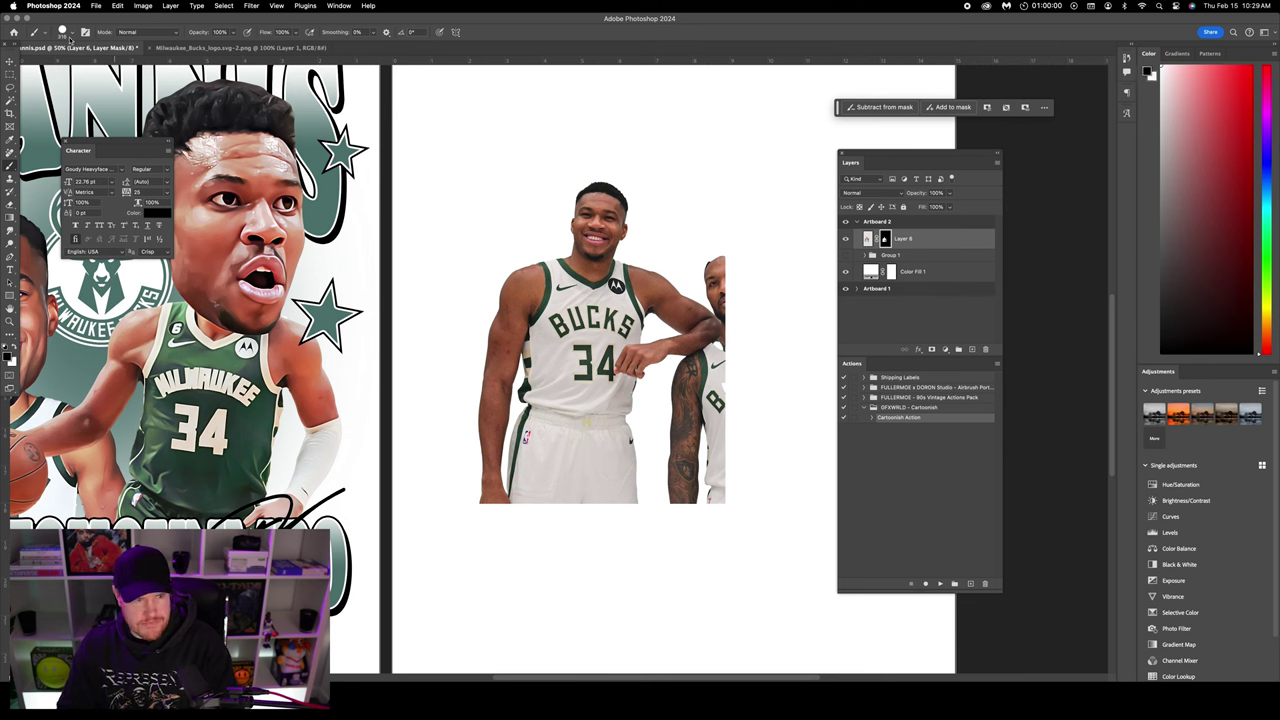
pyautogui.click(69, 33)
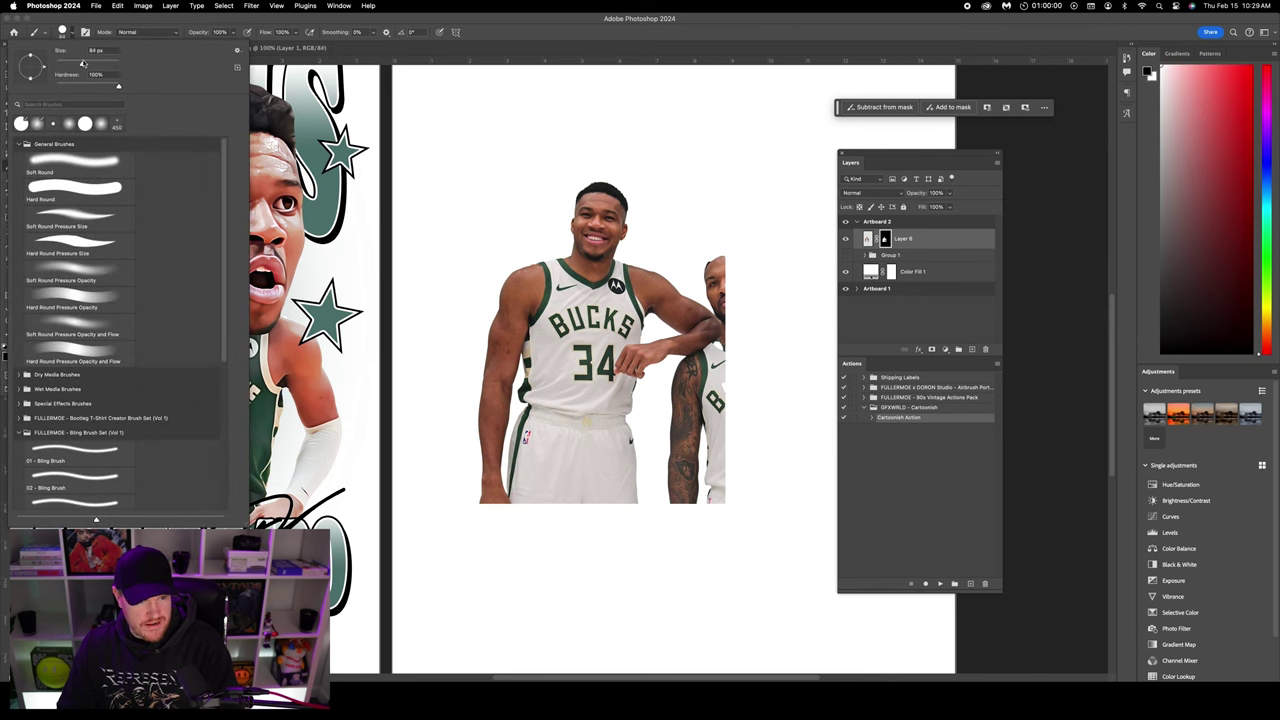
pyautogui.click(78, 63)
pyautogui.moveTo(725, 257)
pyautogui.mouseDown()
pyautogui.moveTo(708, 285)
pyautogui.moveTo(716, 340)
pyautogui.moveTo(672, 396)
pyautogui.moveTo(700, 480)
pyautogui.mouseUp()
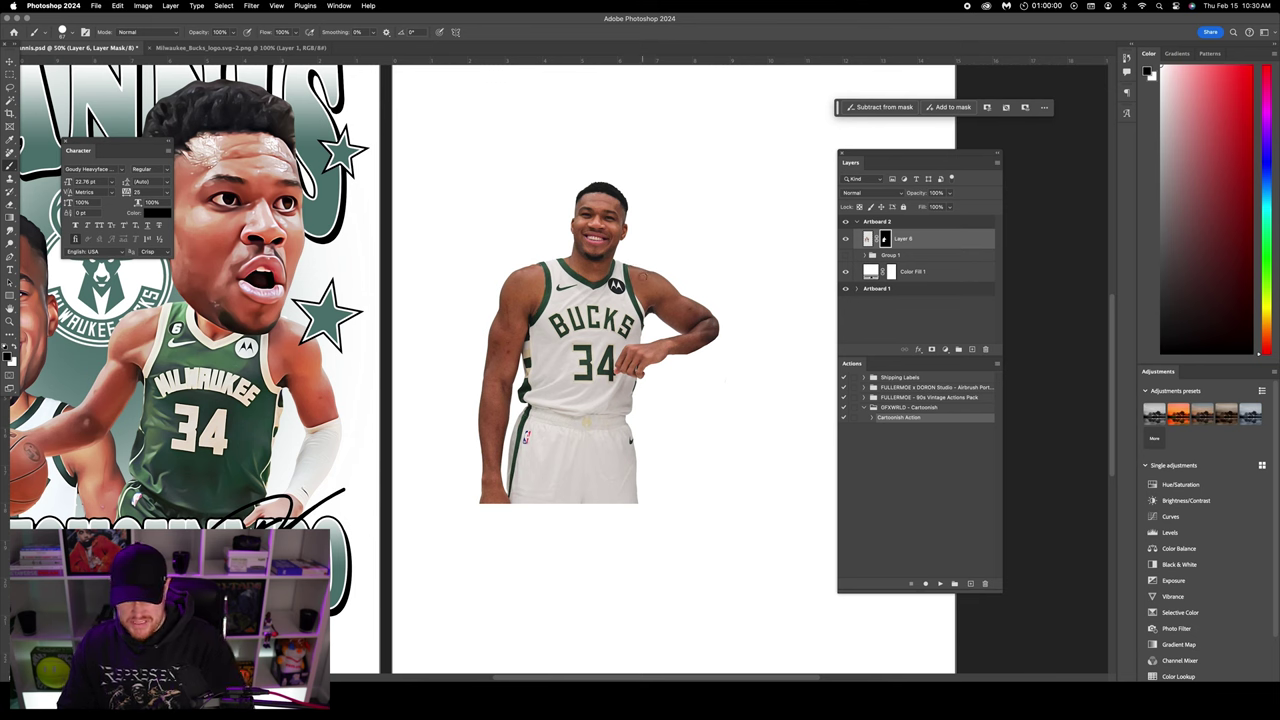
pyautogui.rightClick(925, 243)
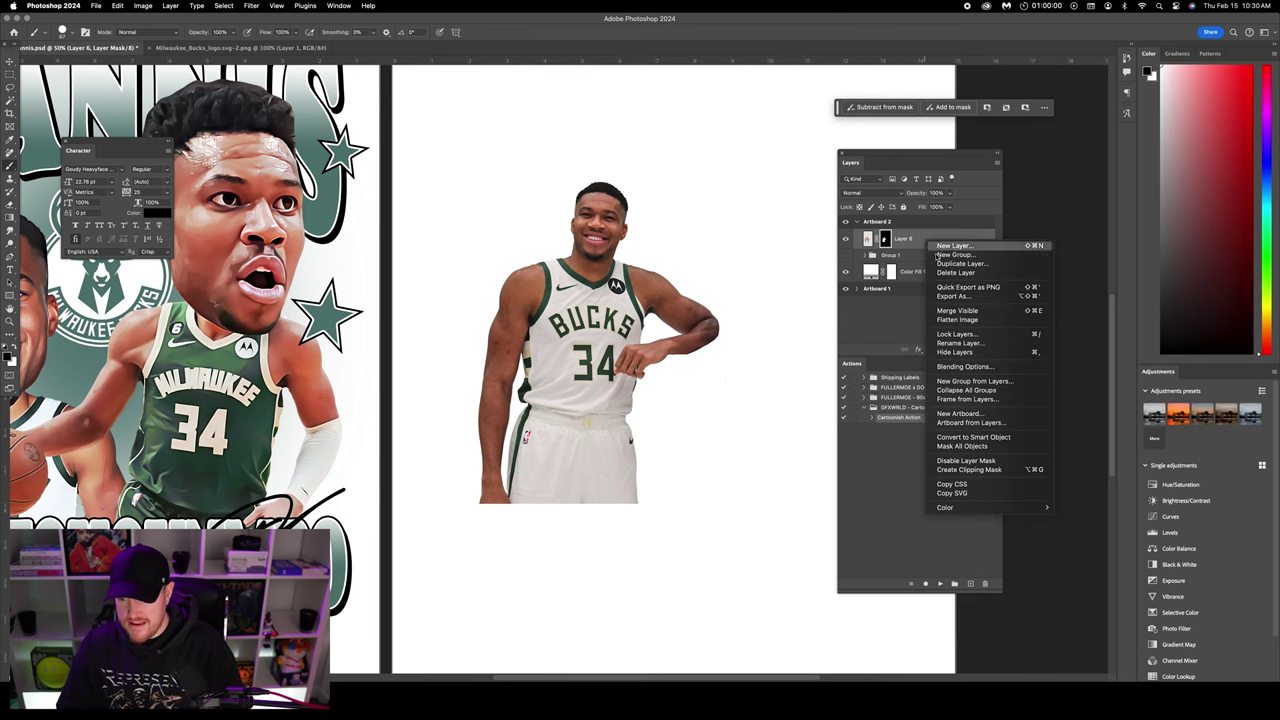
pyautogui.click(968, 438)
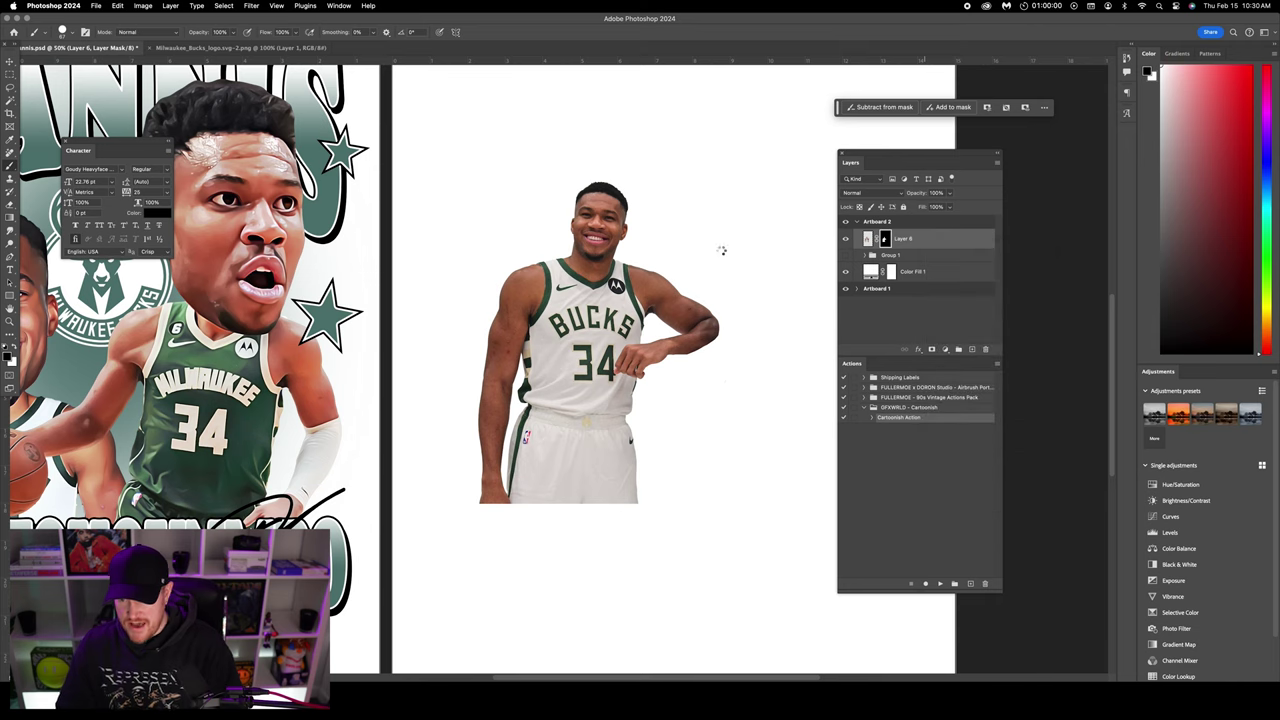
# - Lasso the area around the player's cut-off elbow and run Generative Fill on it without a prompt
pyautogui.click(10, 88)
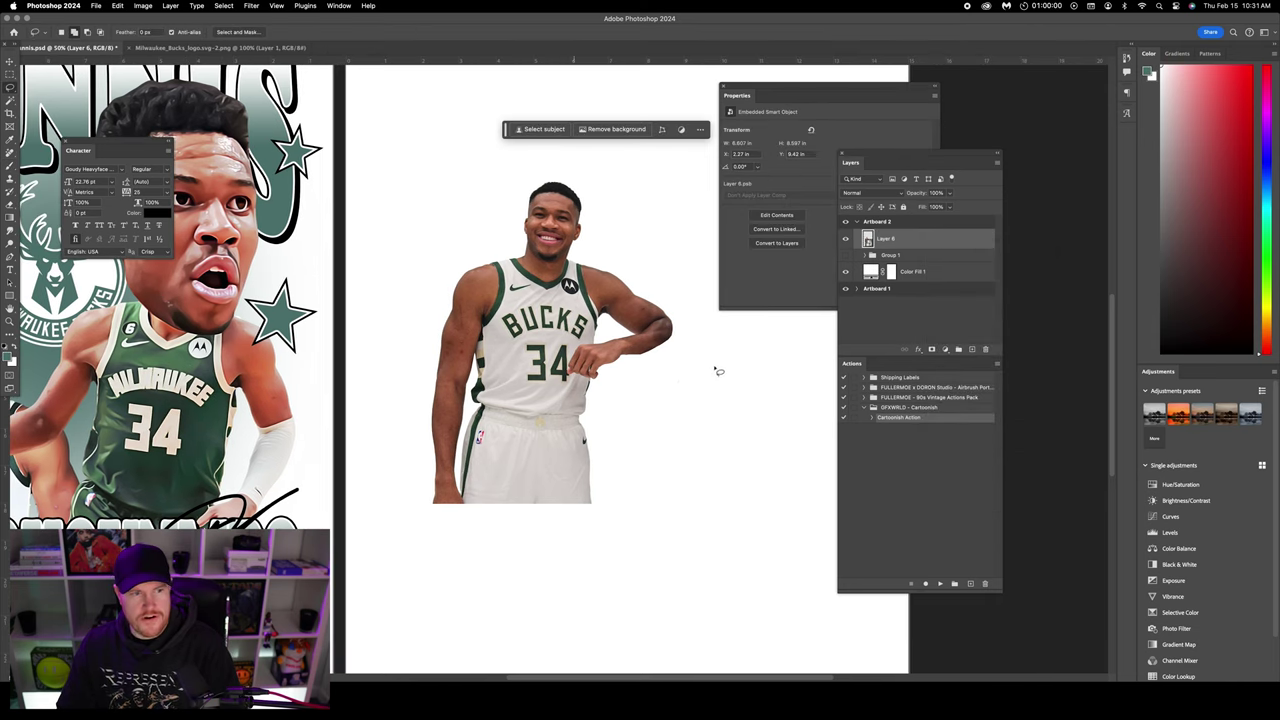
pyautogui.moveTo(668, 308)
pyautogui.mouseDown()
pyautogui.moveTo(637, 350)
pyautogui.moveTo(642, 368)
pyautogui.moveTo(678, 362)
pyautogui.moveTo(694, 328)
pyautogui.moveTo(669, 310)
pyautogui.mouseUp()
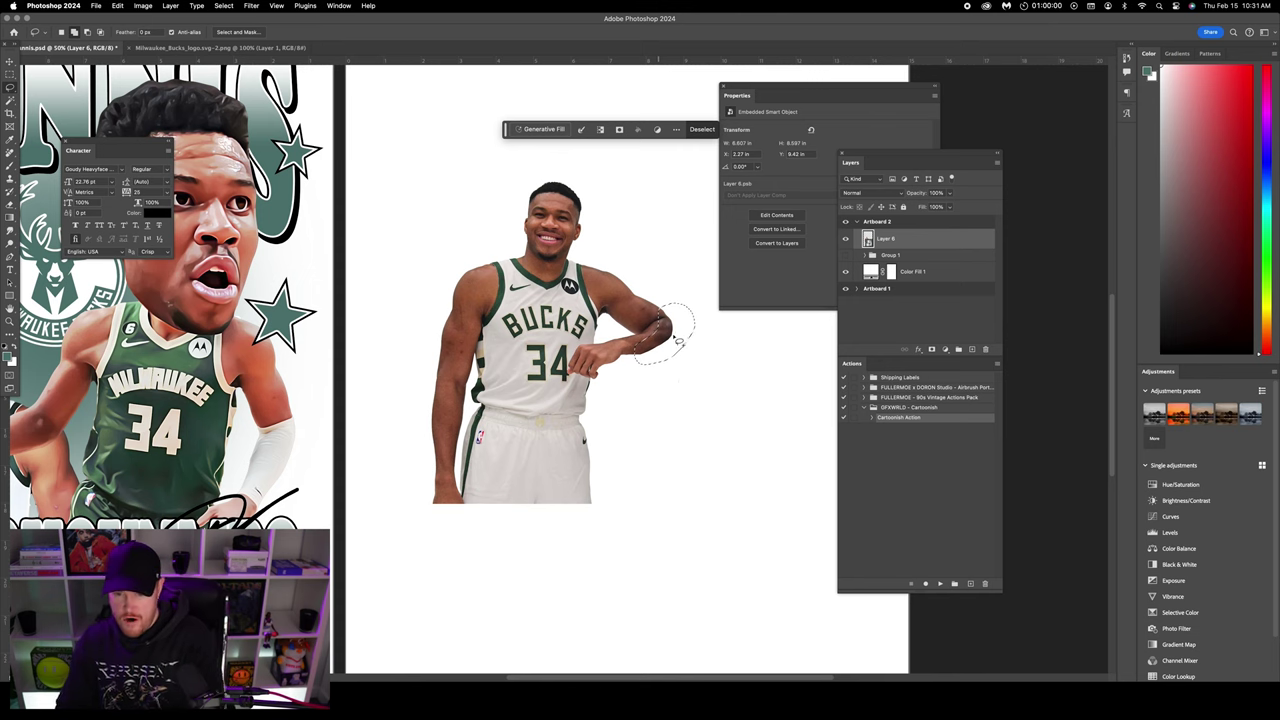
pyautogui.click(543, 130)
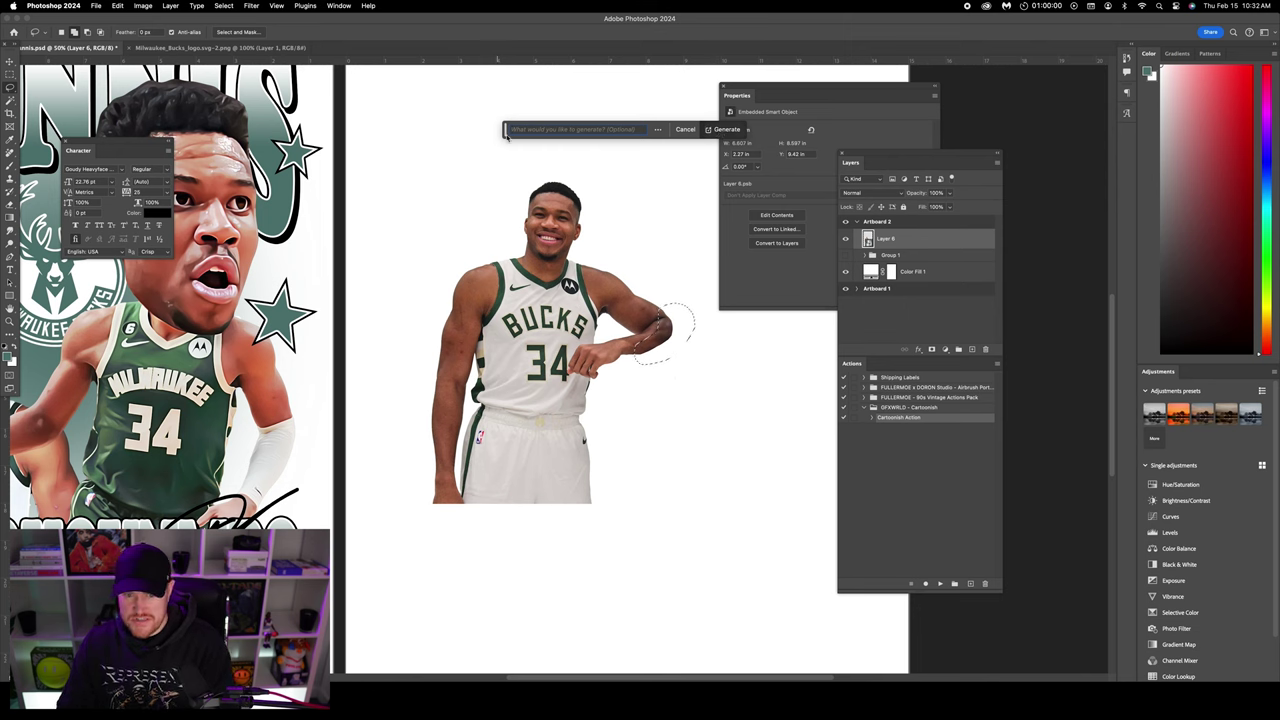
pyautogui.moveTo(506, 132); pyautogui.dragTo(434, 142)
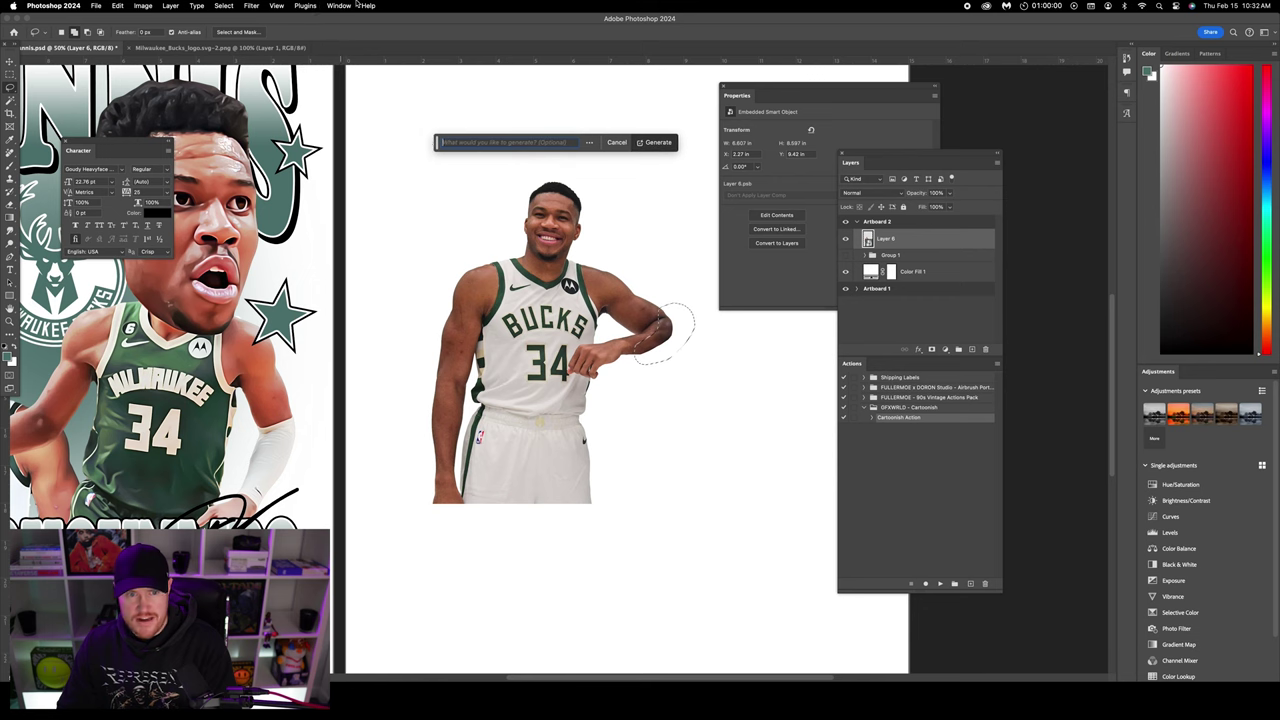
pyautogui.click(352, 5)
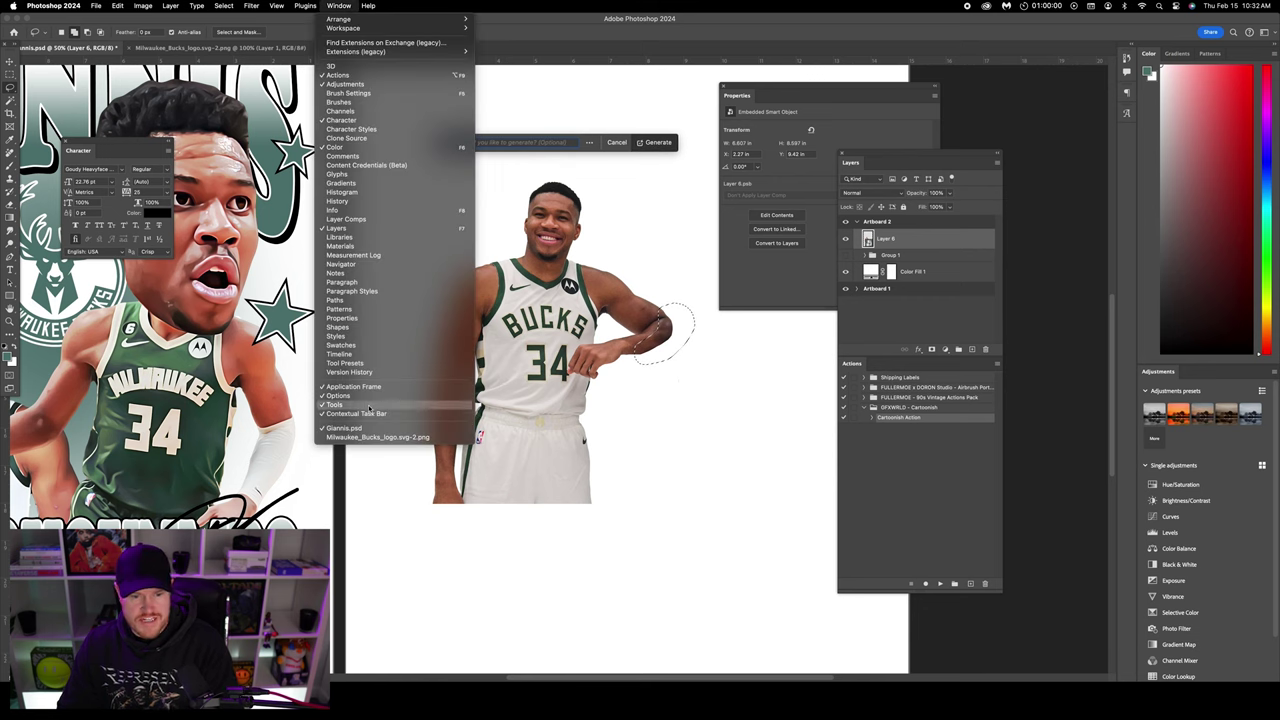
pyautogui.click(631, 189)
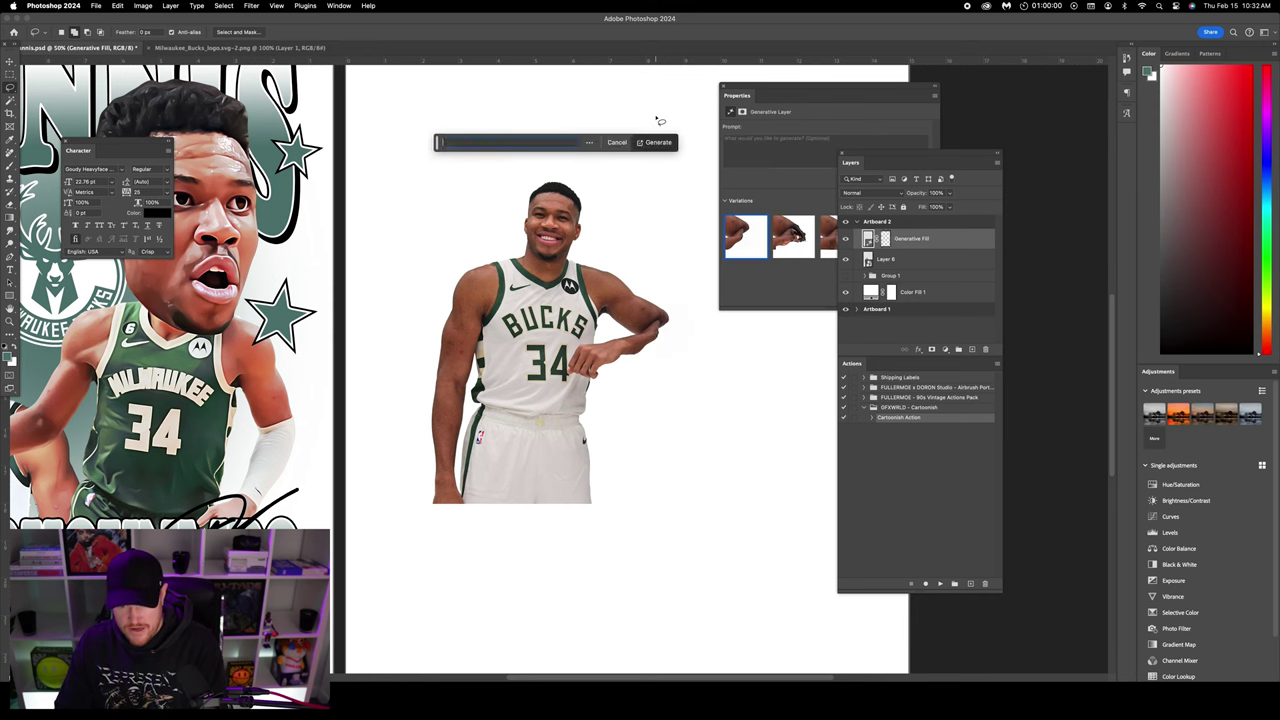
# - Preview the second generated elbow variation and examine up close how it blends with the arm
pyautogui.click(792, 238)
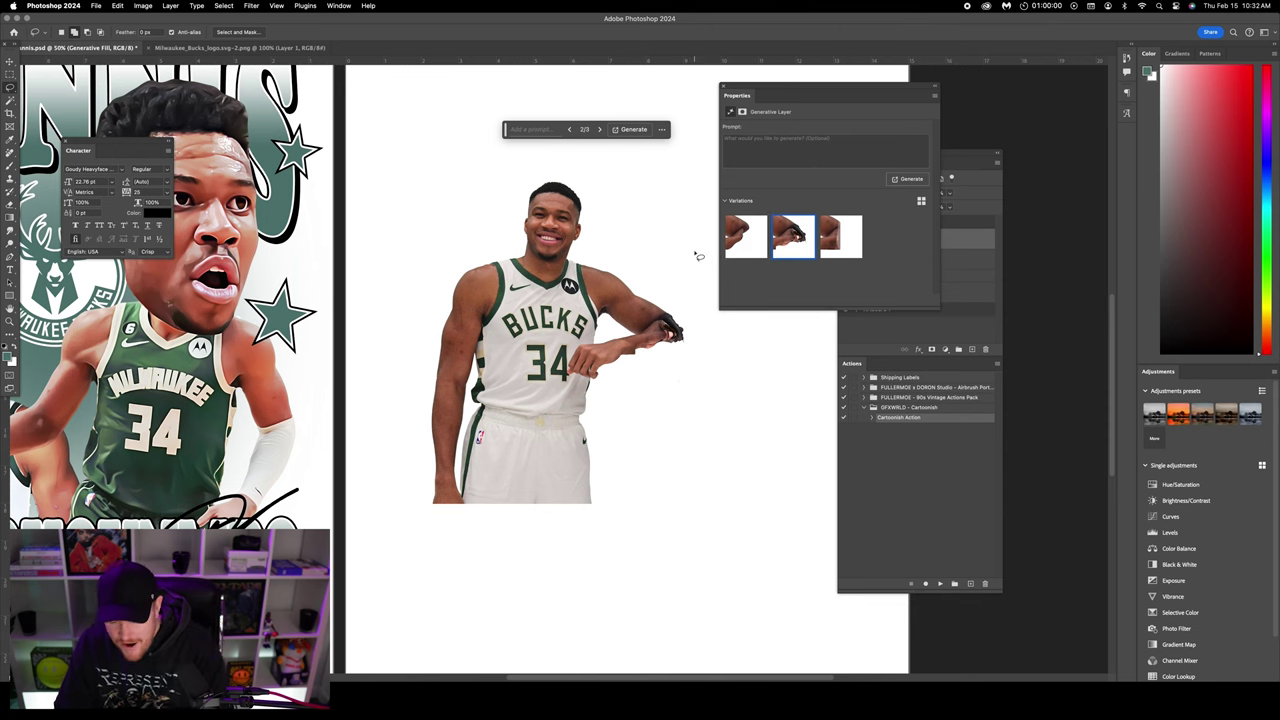
pyautogui.press('super+equal')
pyautogui.press('super+equal')
pyautogui.press('super+equal')
pyautogui.hscroll(5, 692, 261)
pyautogui.scroll(2, 695, 262)
pyautogui.scroll(1, 400, 300)
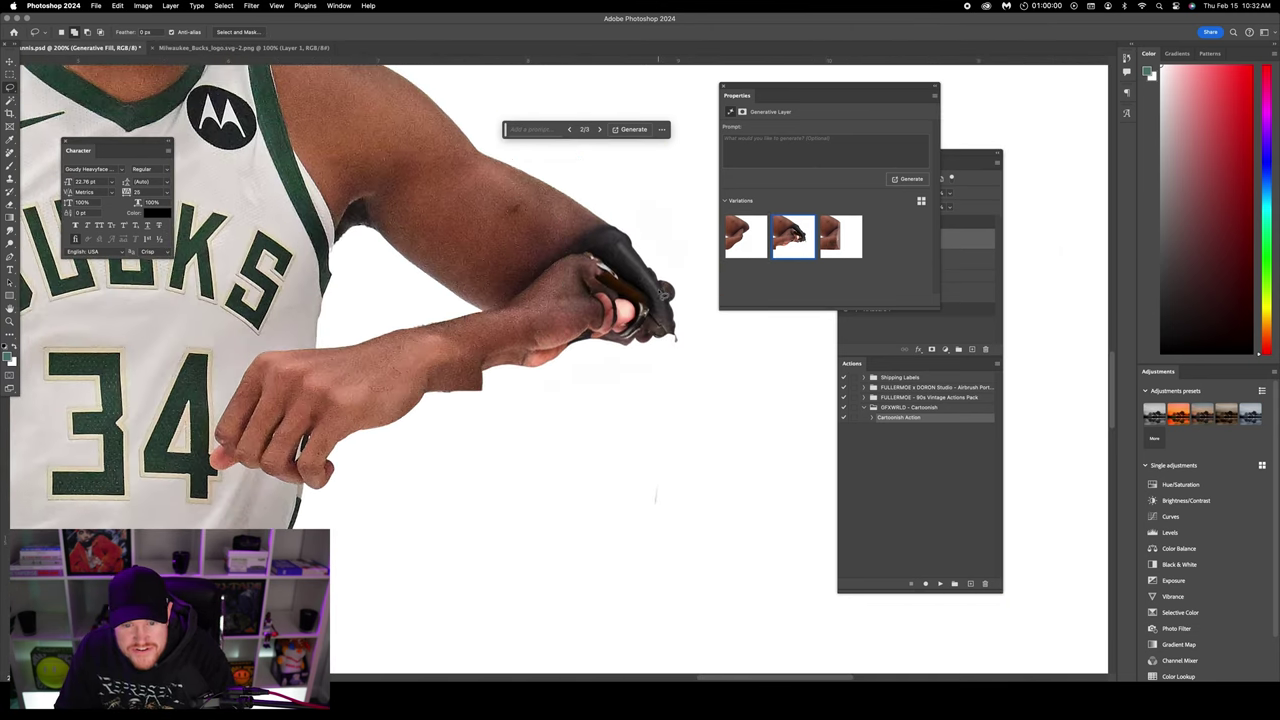
pyautogui.scroll(-6, 668, 296)
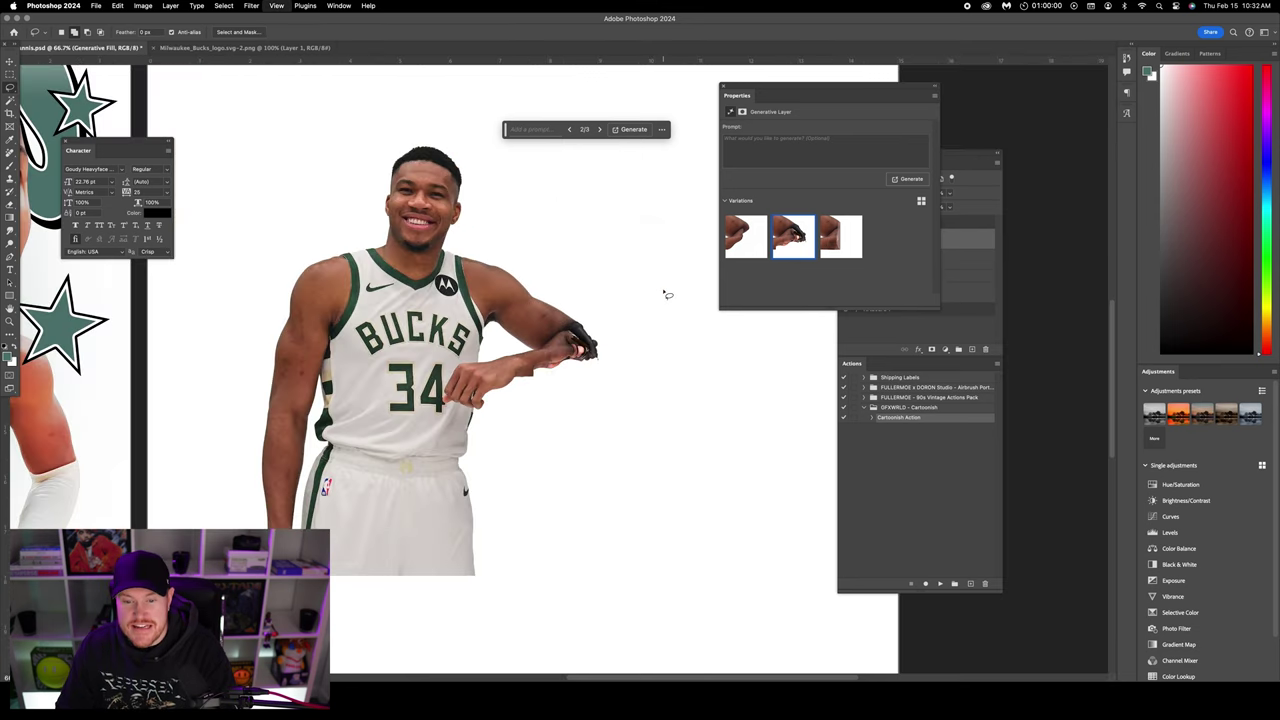
pyautogui.scroll(-2, 668, 292)
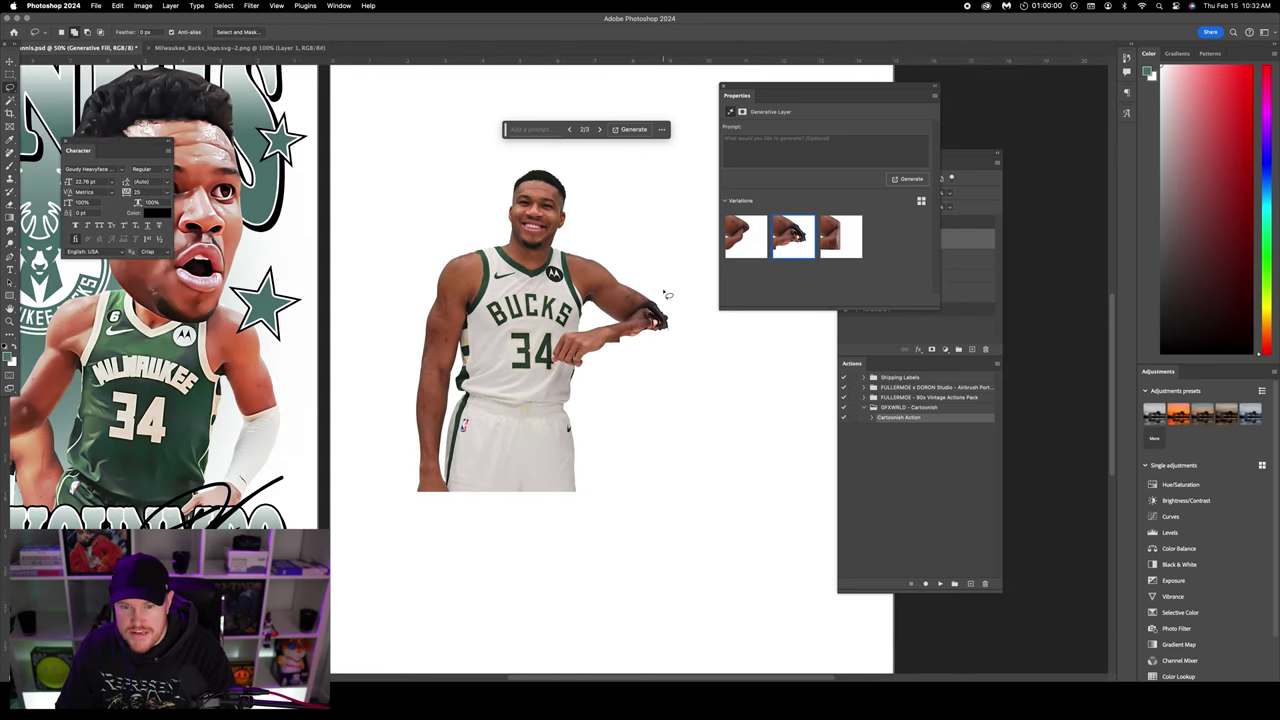
# - Generate more elbow variations, then undo the elbow fill
pyautogui.click(952, 242)
pyautogui.click(796, 195)
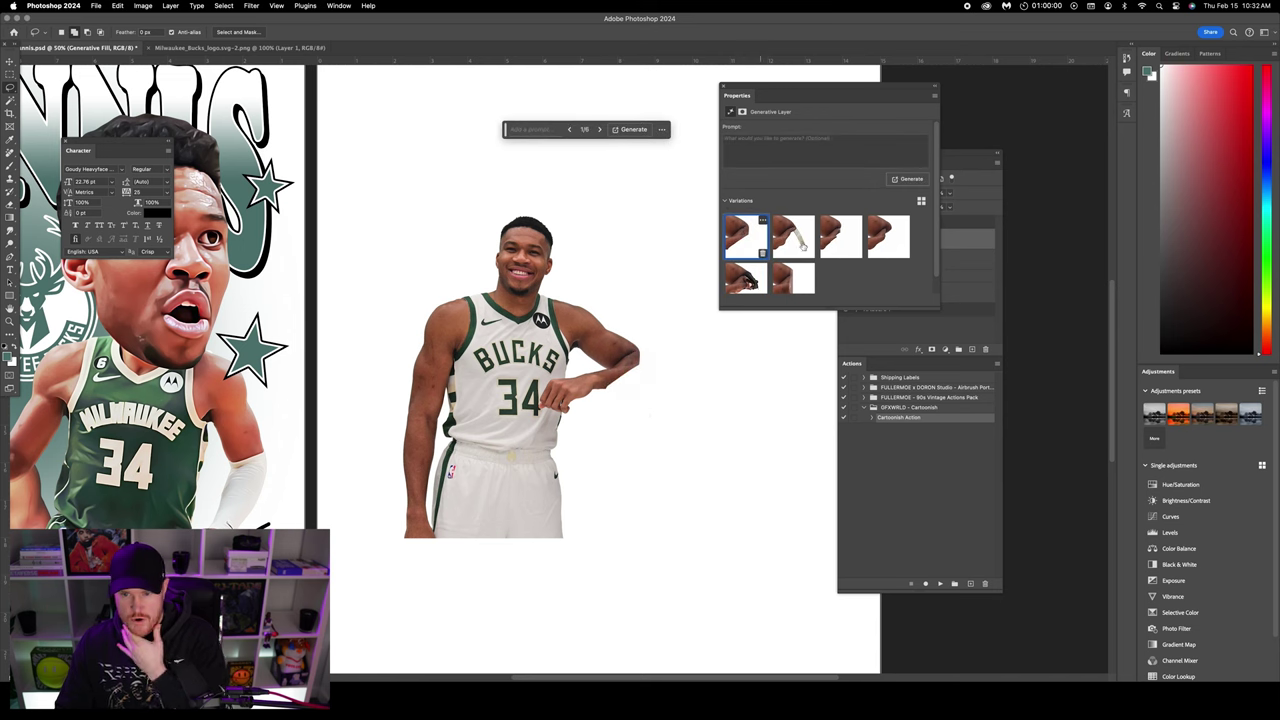
pyautogui.press('cmd+z')
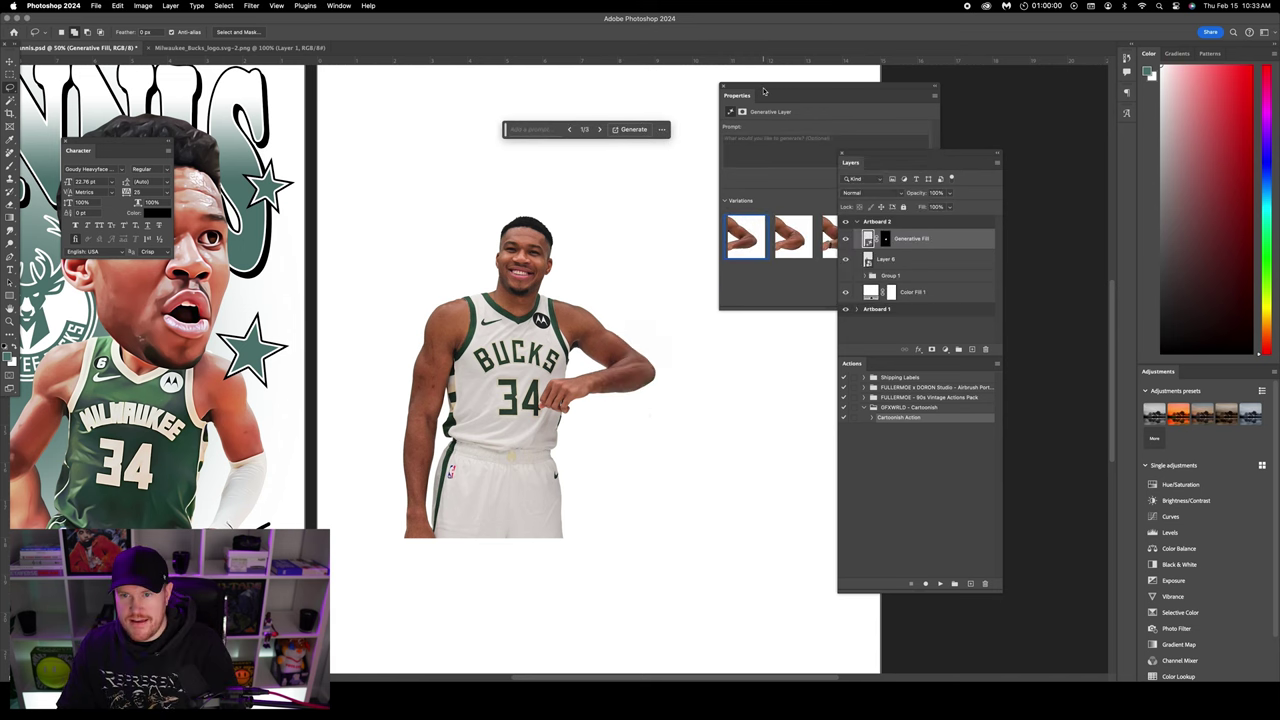
# - Compare the three generated forearm variations on the player and keep the first one
pyautogui.click(789, 232)
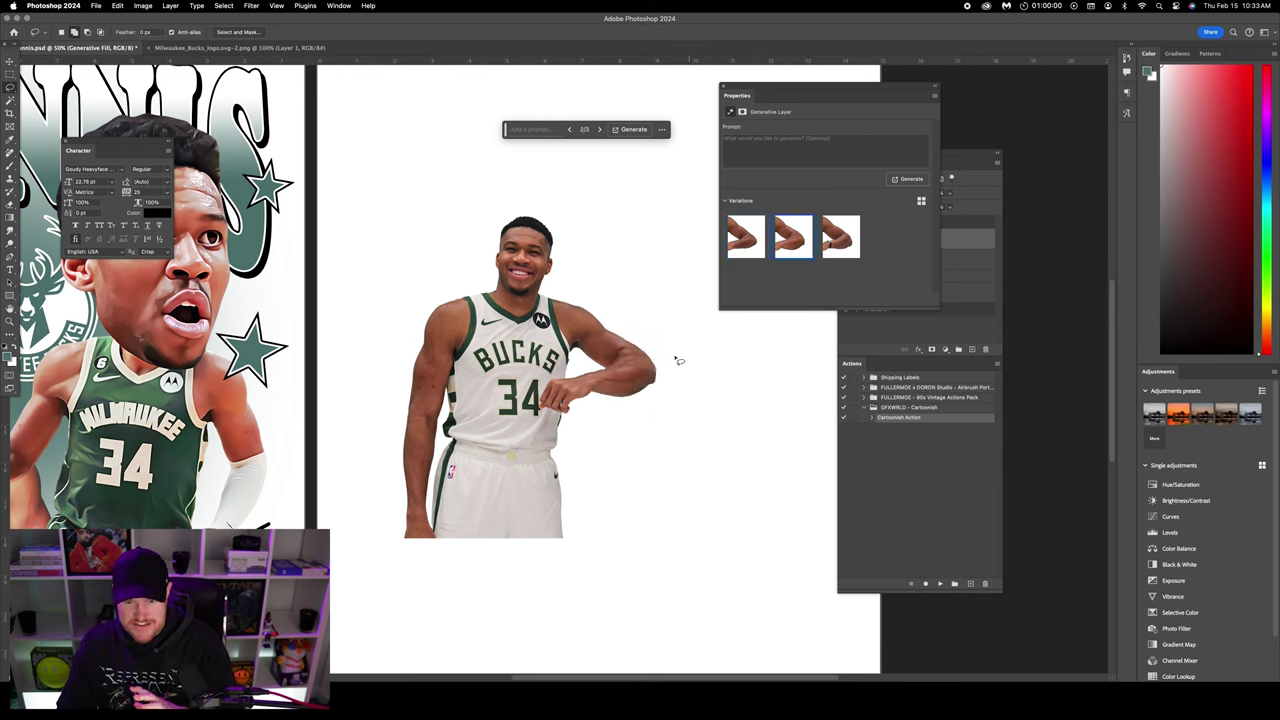
pyautogui.click(743, 234)
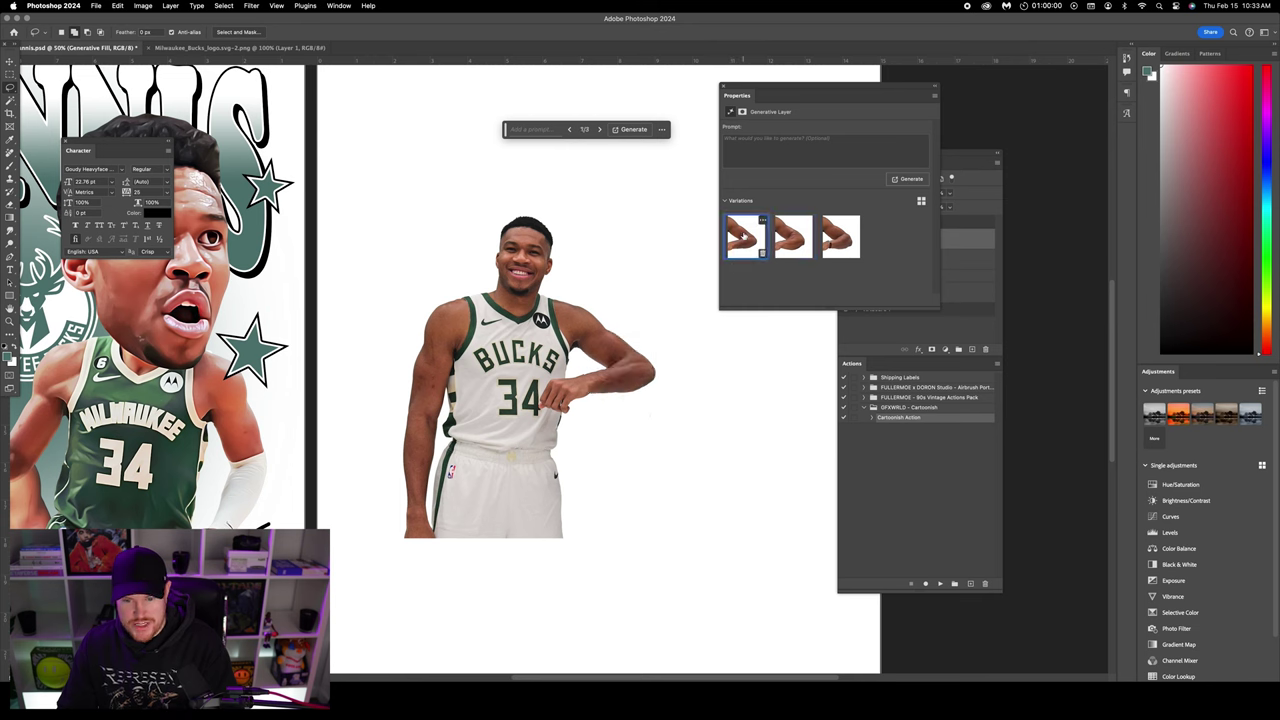
pyautogui.click(836, 234)
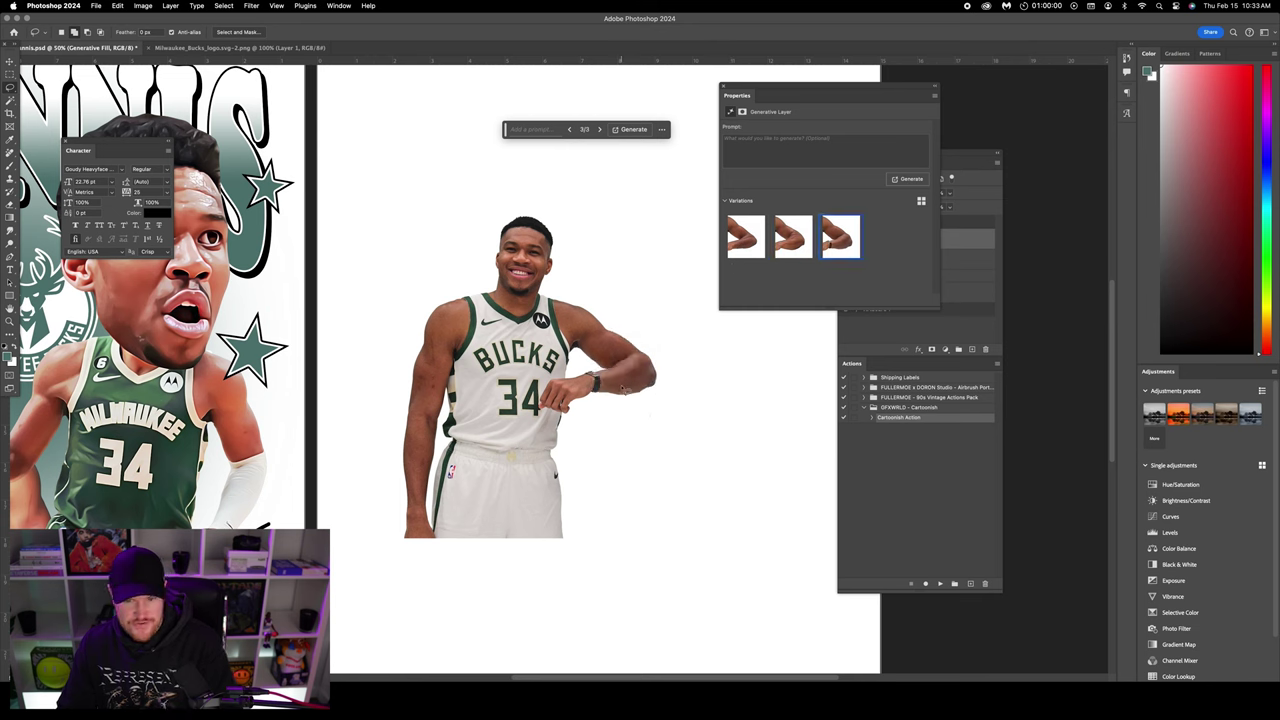
pyautogui.click(745, 234)
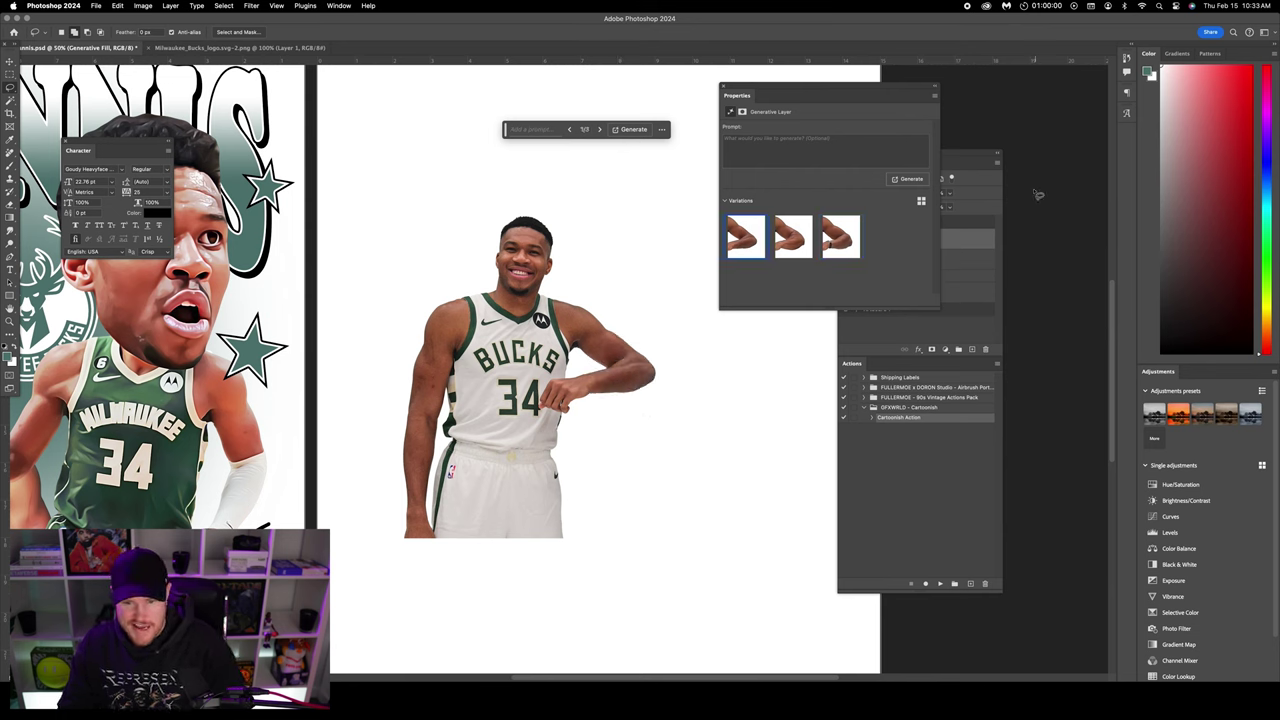
# - Close the Properties panel and move the Layers panel closer to the player
pyautogui.click(972, 161)
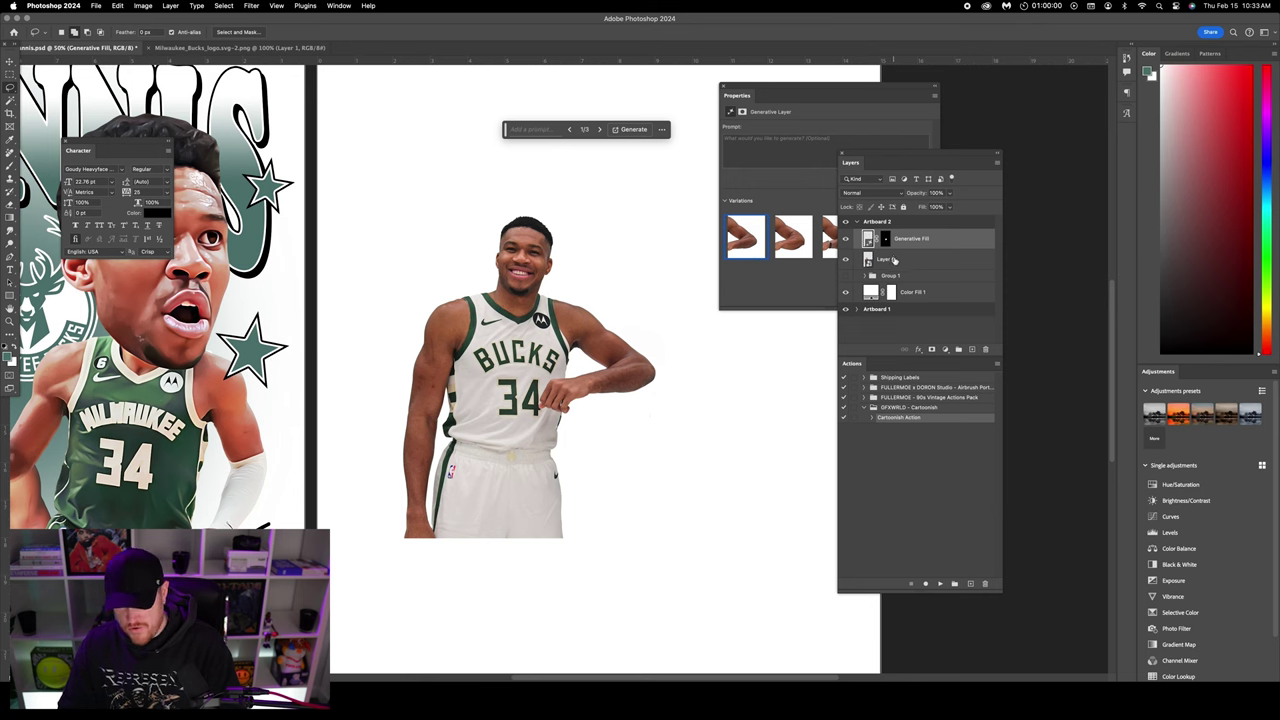
pyautogui.click(722, 87)
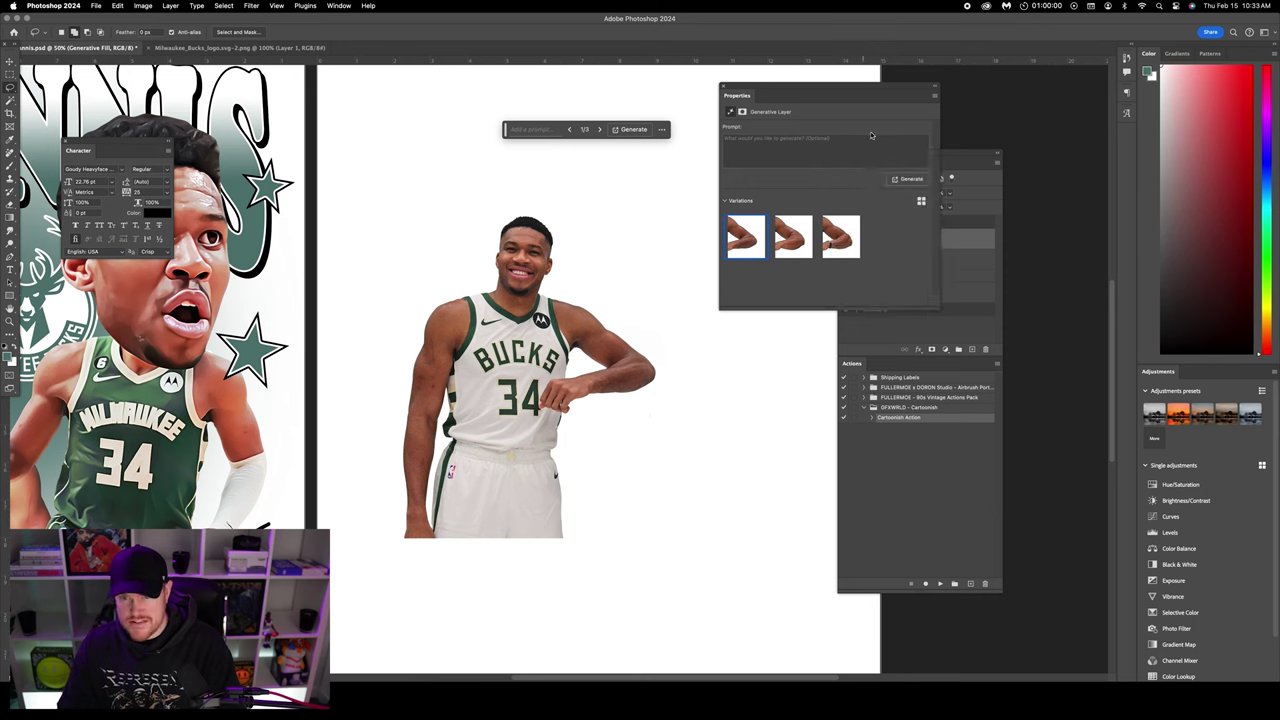
pyautogui.click(722, 87)
pyautogui.moveTo(865, 155); pyautogui.dragTo(798, 158)
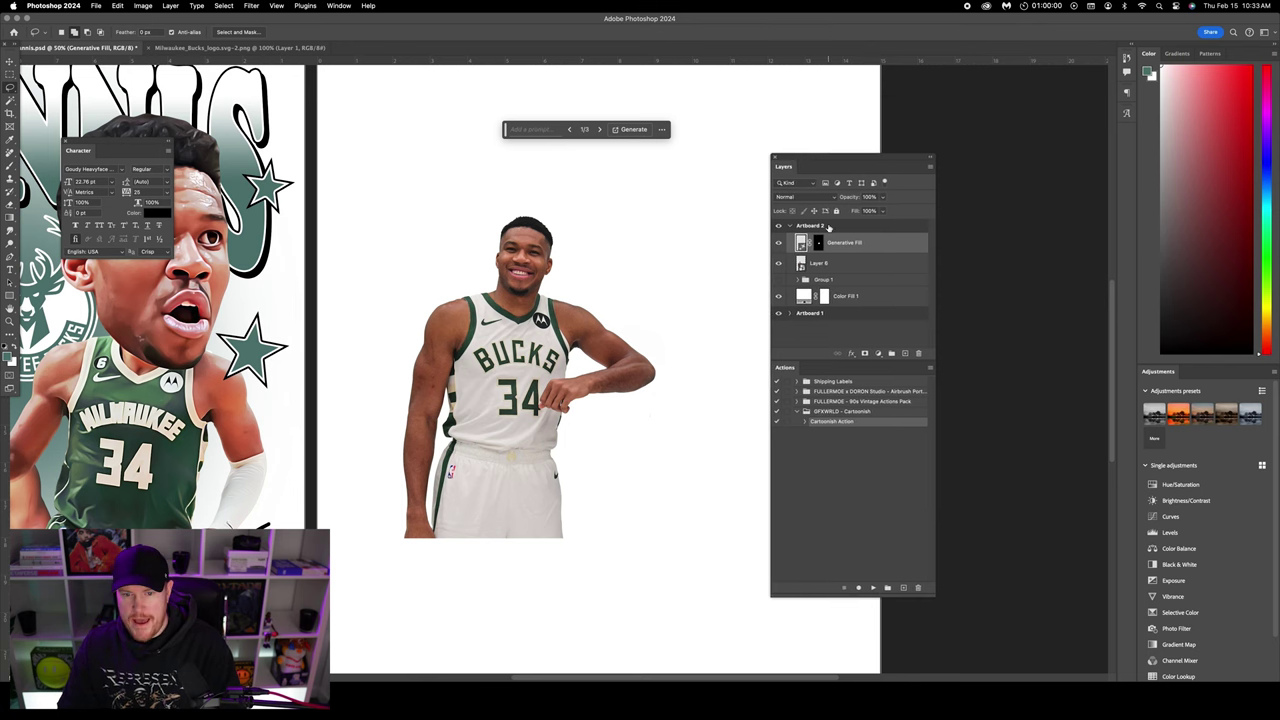
# - Convert the Generative Fill layer and the player layer beneath it into a single smart object
pyautogui.keyDown('shift'); pyautogui.click(834, 263); pyautogui.keyUp('shift')
pyautogui.rightClick(852, 247)
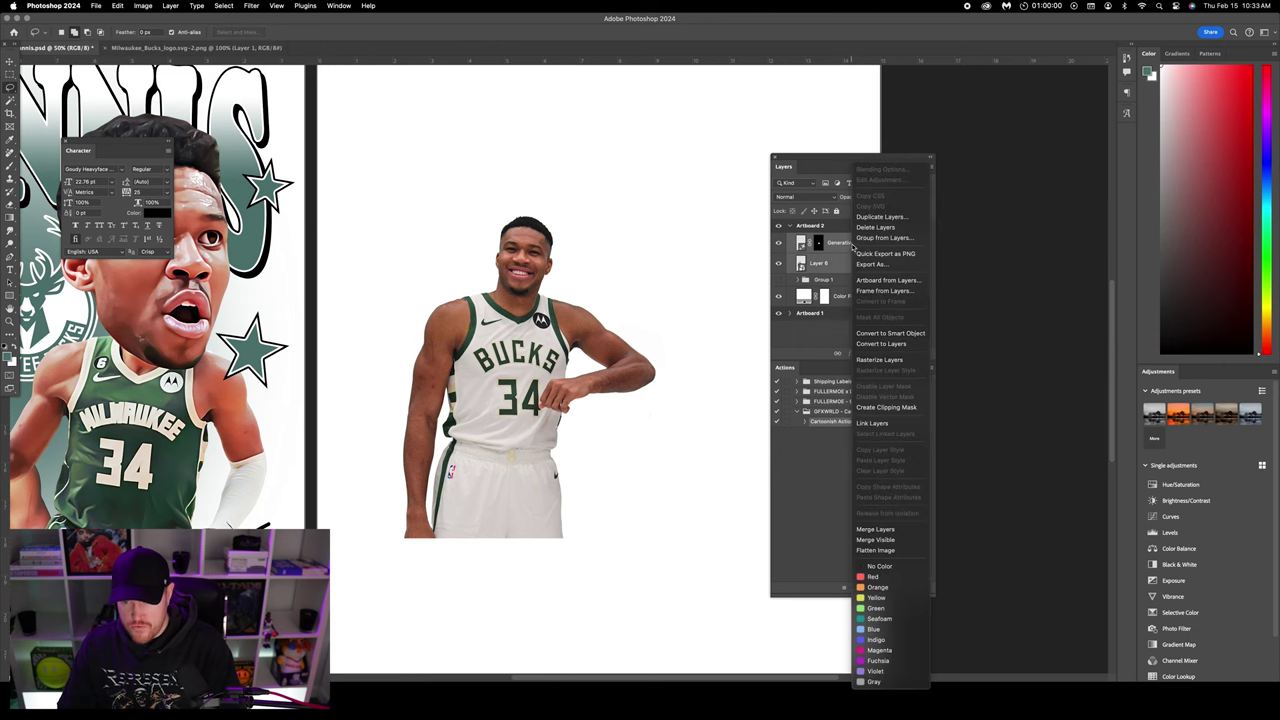
pyautogui.click(886, 333)
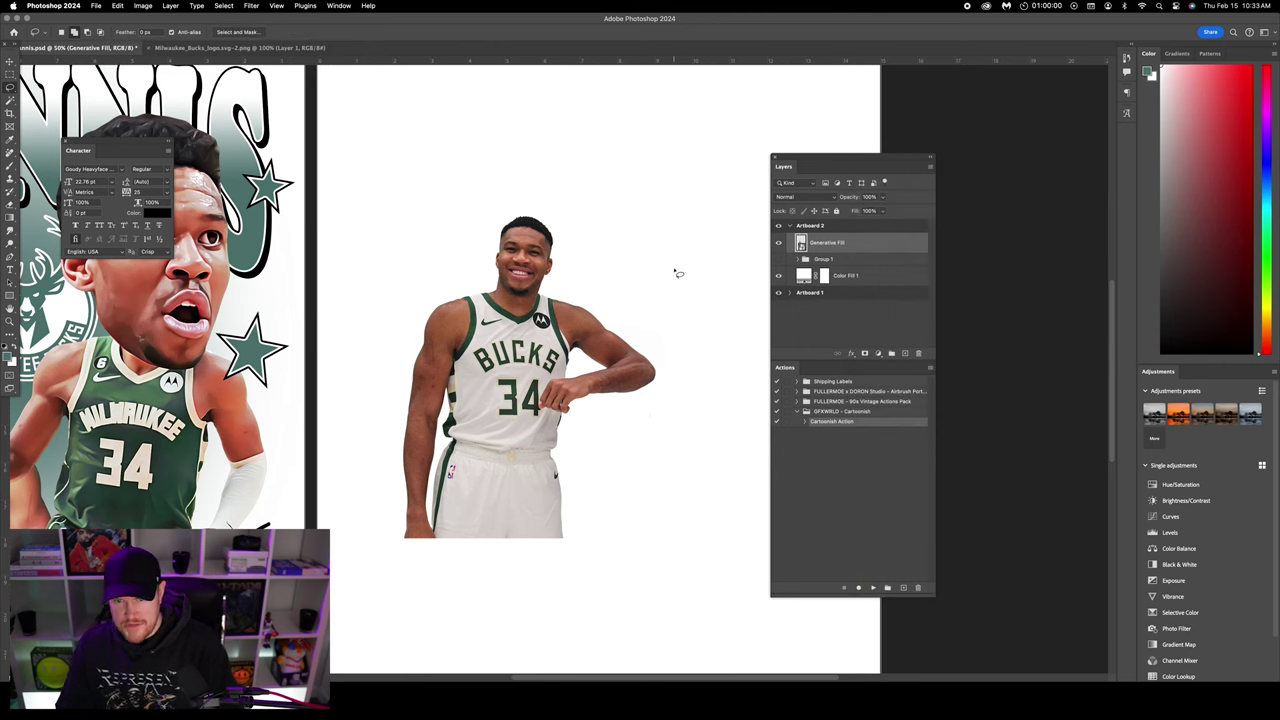
# - Draw a Lasso selection around the player's head, following the jawline closely and leaving a loose margin around the hair
pyautogui.scroll(2, 671, 260)
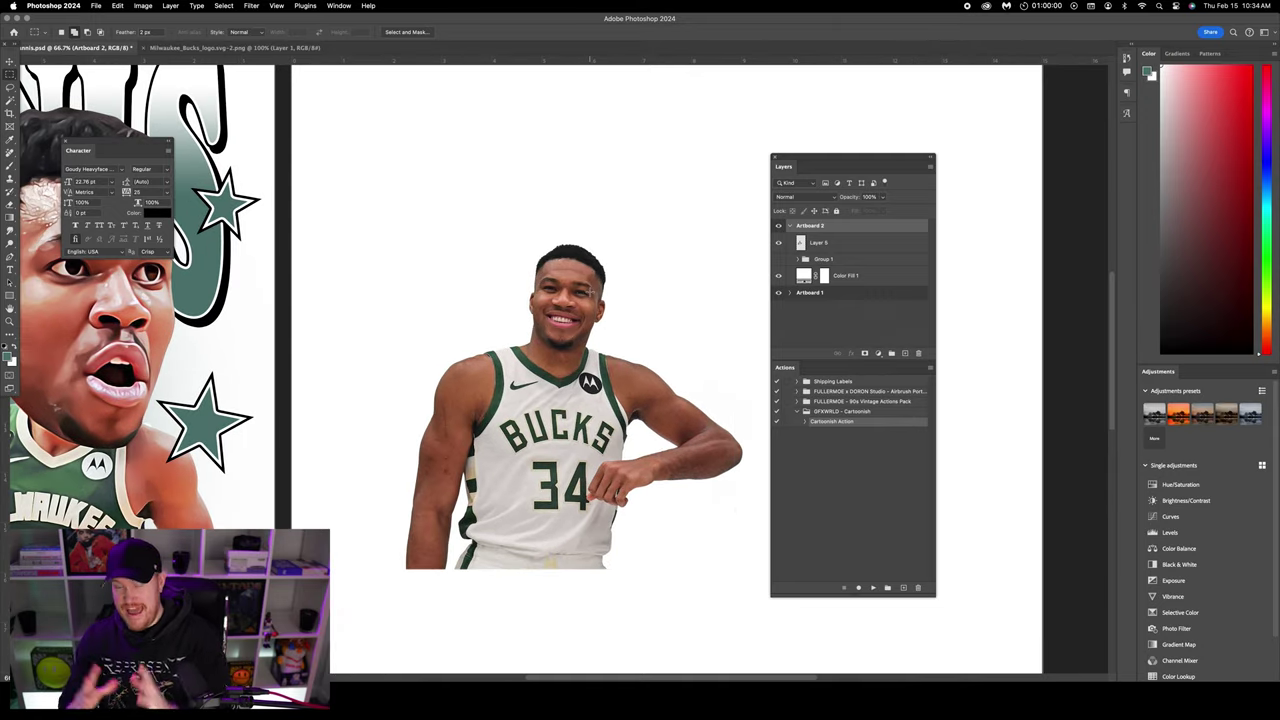
pyautogui.click(10, 89)
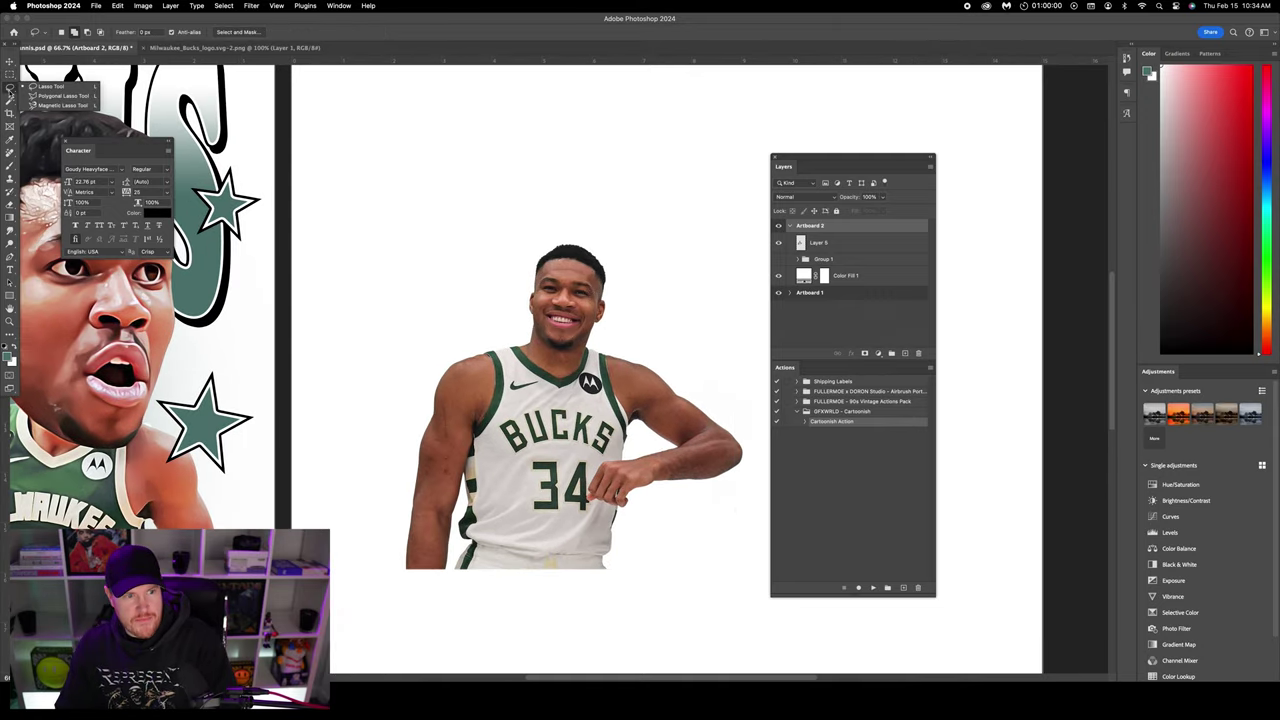
pyautogui.click(42, 87)
pyautogui.press('super+equal')
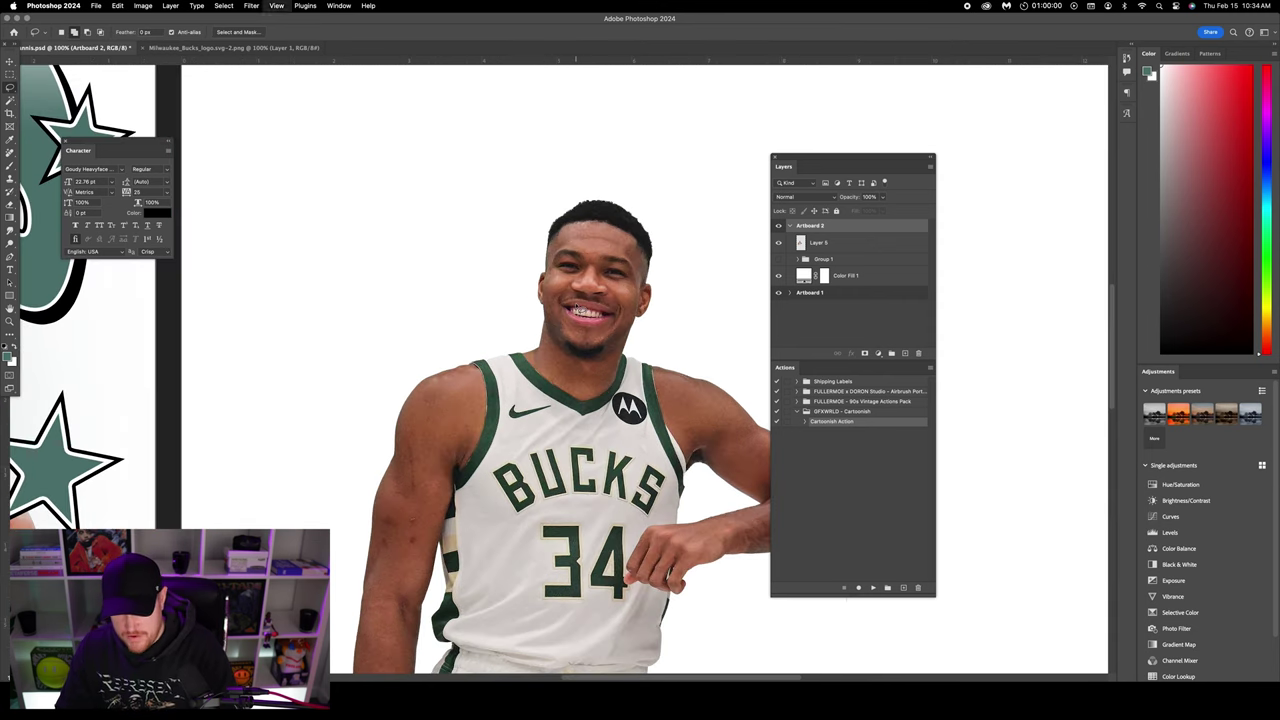
pyautogui.press('super+equal')
pyautogui.press('super+equal')
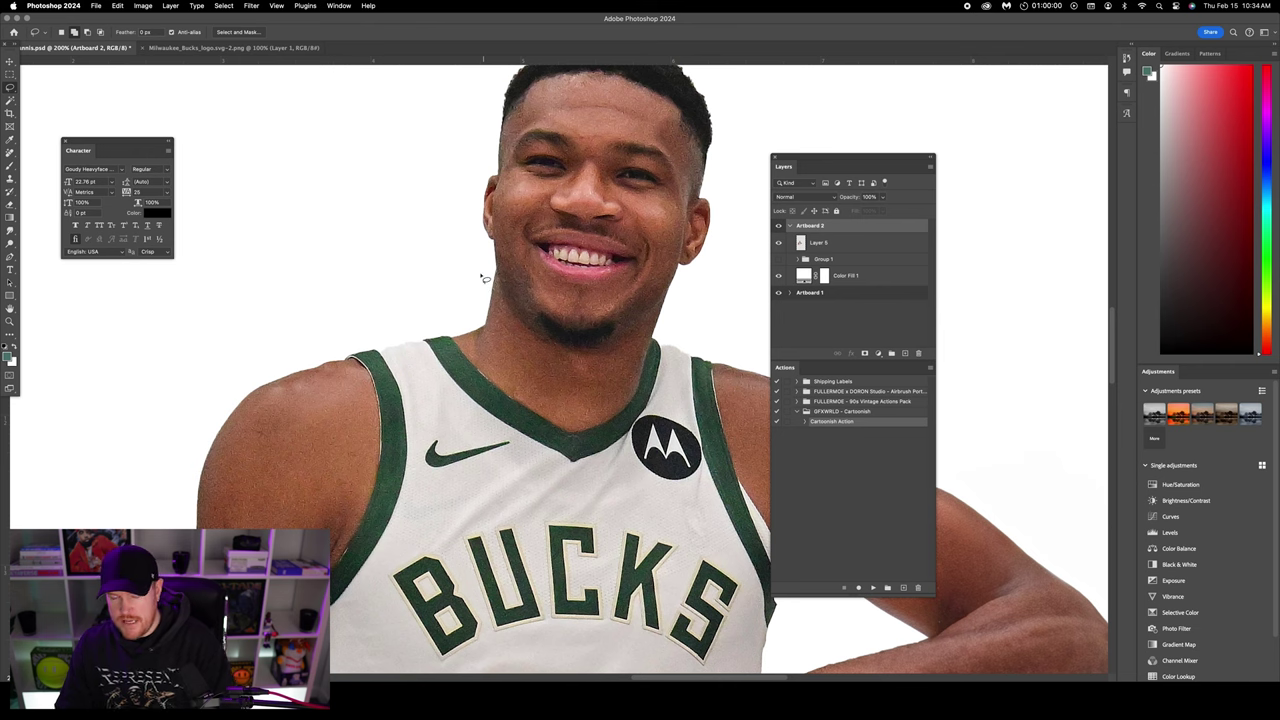
pyautogui.moveTo(497, 266)
pyautogui.mouseDown()
pyautogui.moveTo(537, 325)
pyautogui.moveTo(579, 340)
pyautogui.moveTo(617, 337)
pyautogui.moveTo(662, 307)
pyautogui.moveTo(722, 45)
pyautogui.moveTo(620, 22)
pyautogui.moveTo(532, 30)
pyautogui.moveTo(481, 97)
pyautogui.moveTo(450, 178)
pyautogui.moveTo(472, 252)
pyautogui.mouseUp()
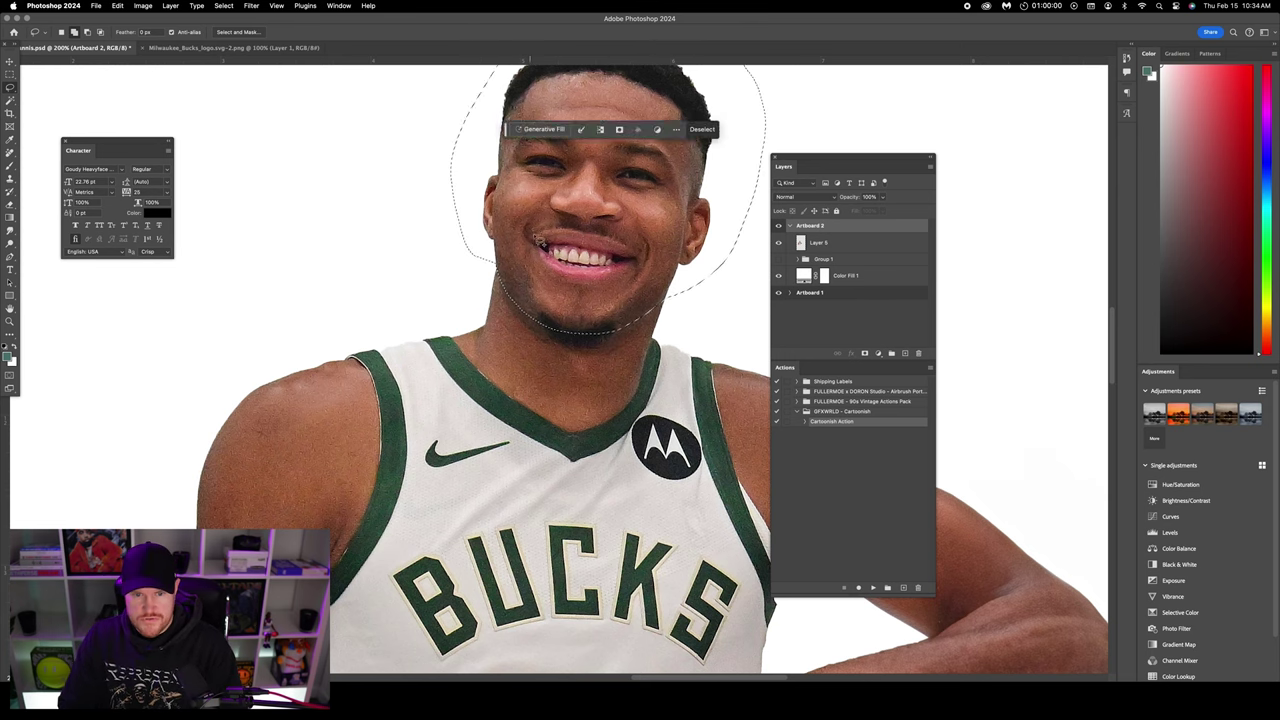
# - Copy the selected head from the player layer onto its own layer and check it by toggling the body layer's visibility
pyautogui.scroll(3, 633, 346)
pyautogui.scroll(-5, 633, 346)
pyautogui.scroll(5, 633, 346)
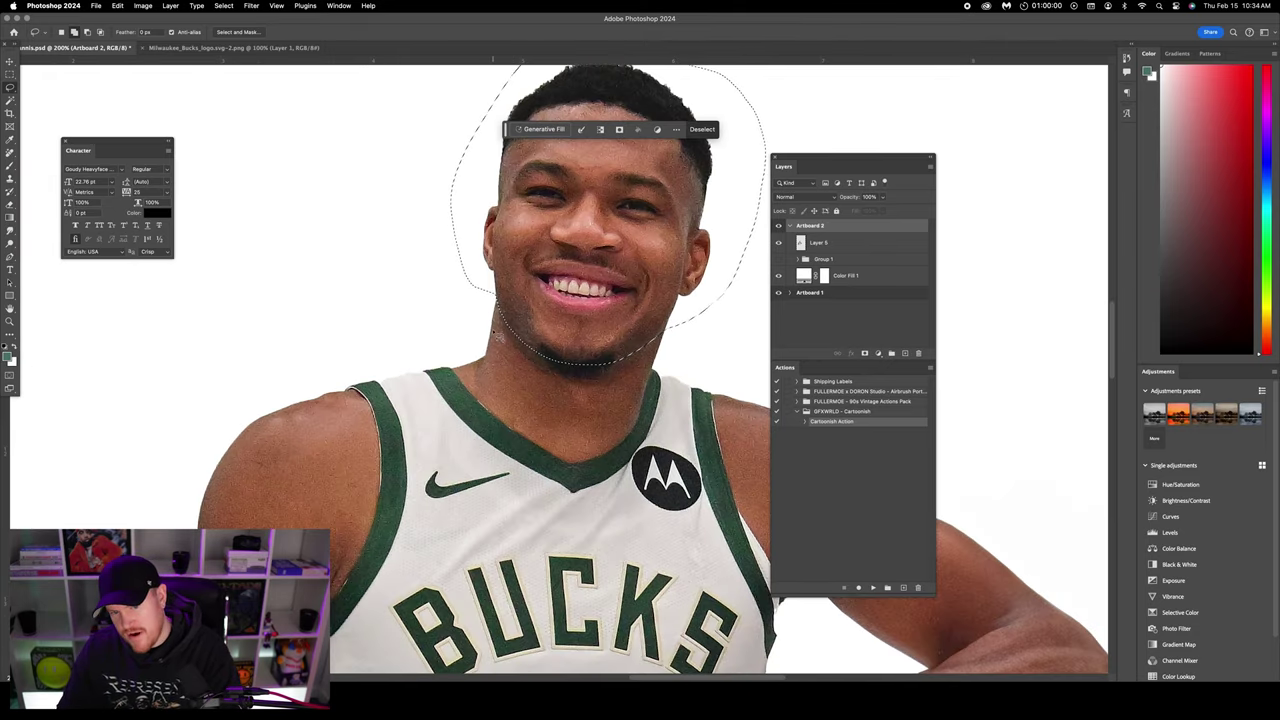
pyautogui.scroll(-5, 657, 333)
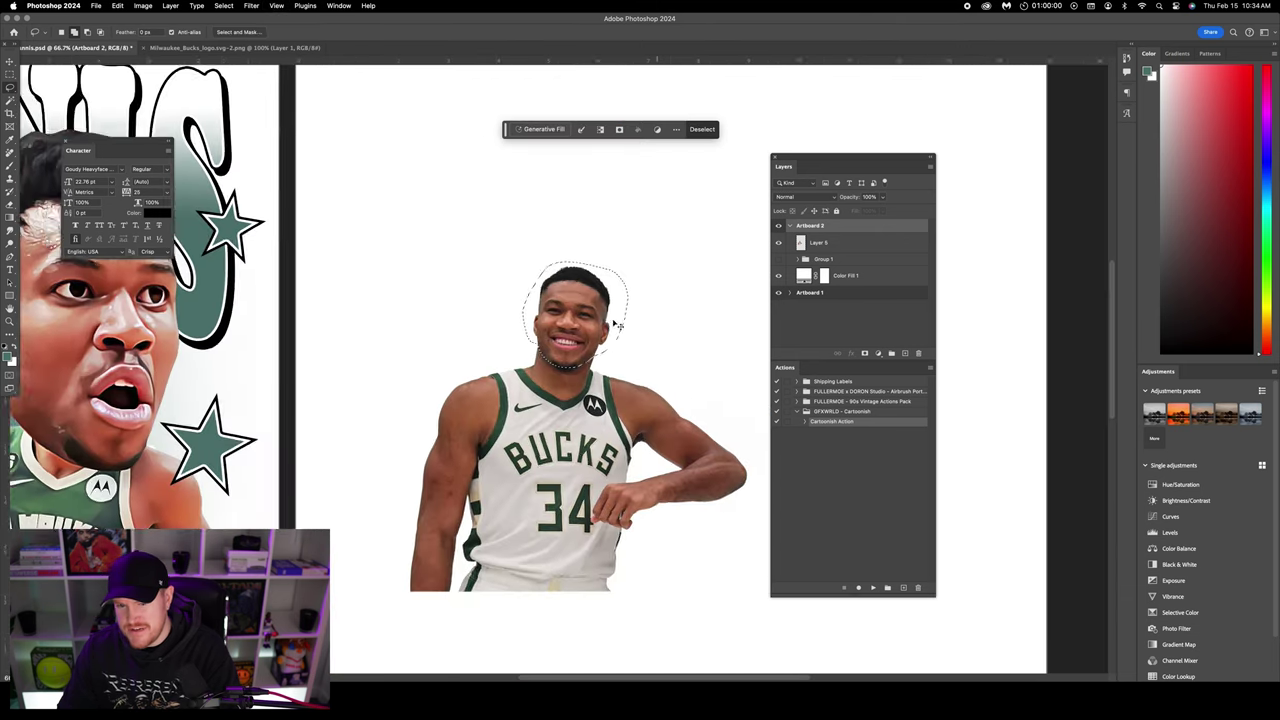
pyautogui.hscroll(2, 652, 329)
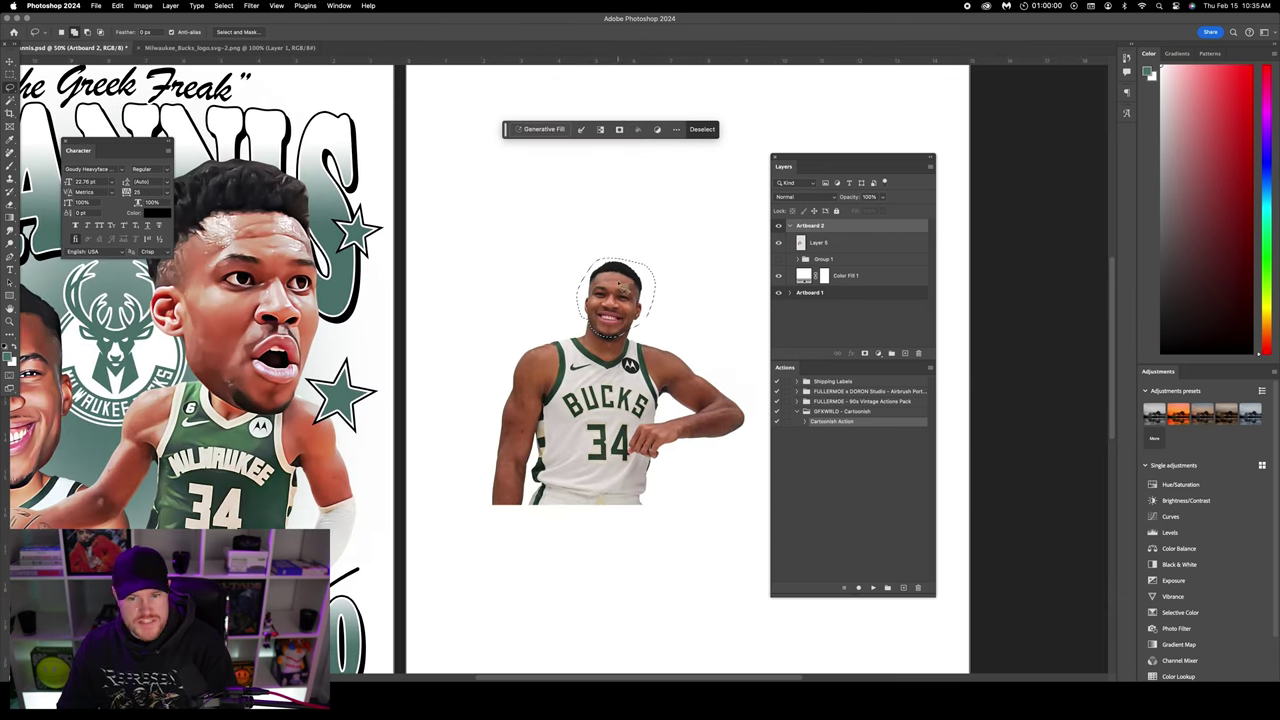
pyautogui.click(840, 246)
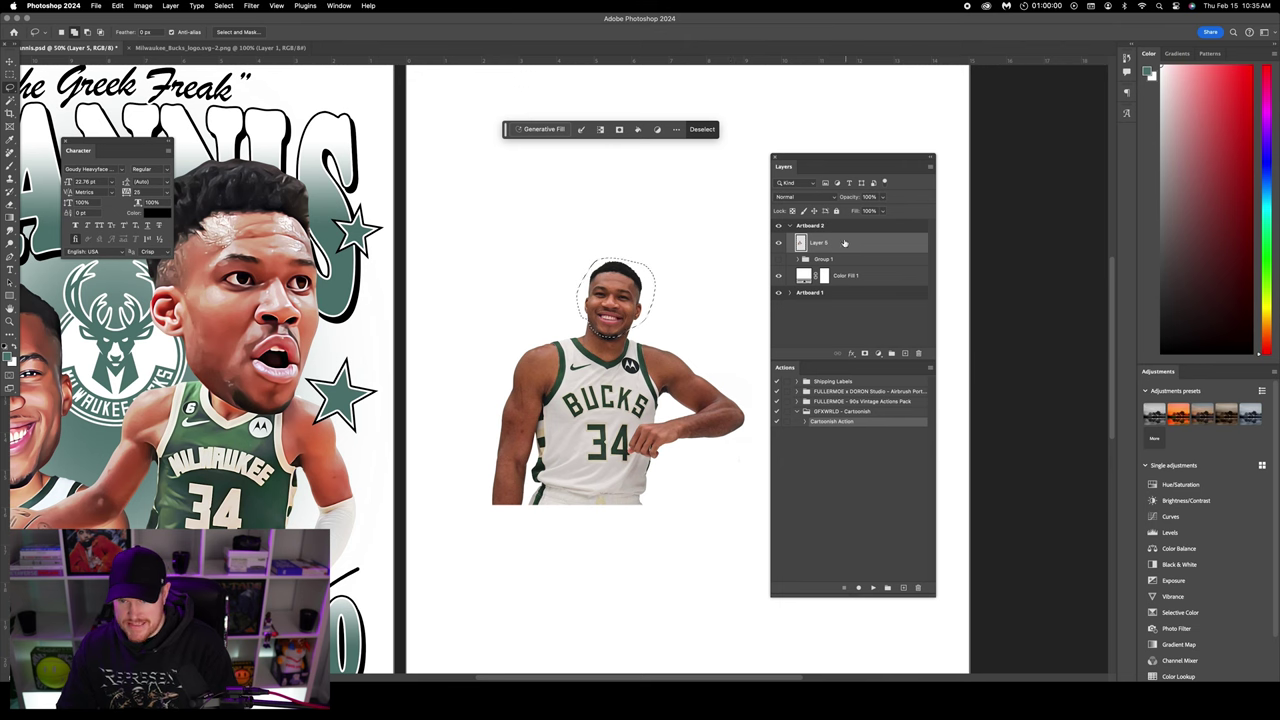
pyautogui.press('super+j')
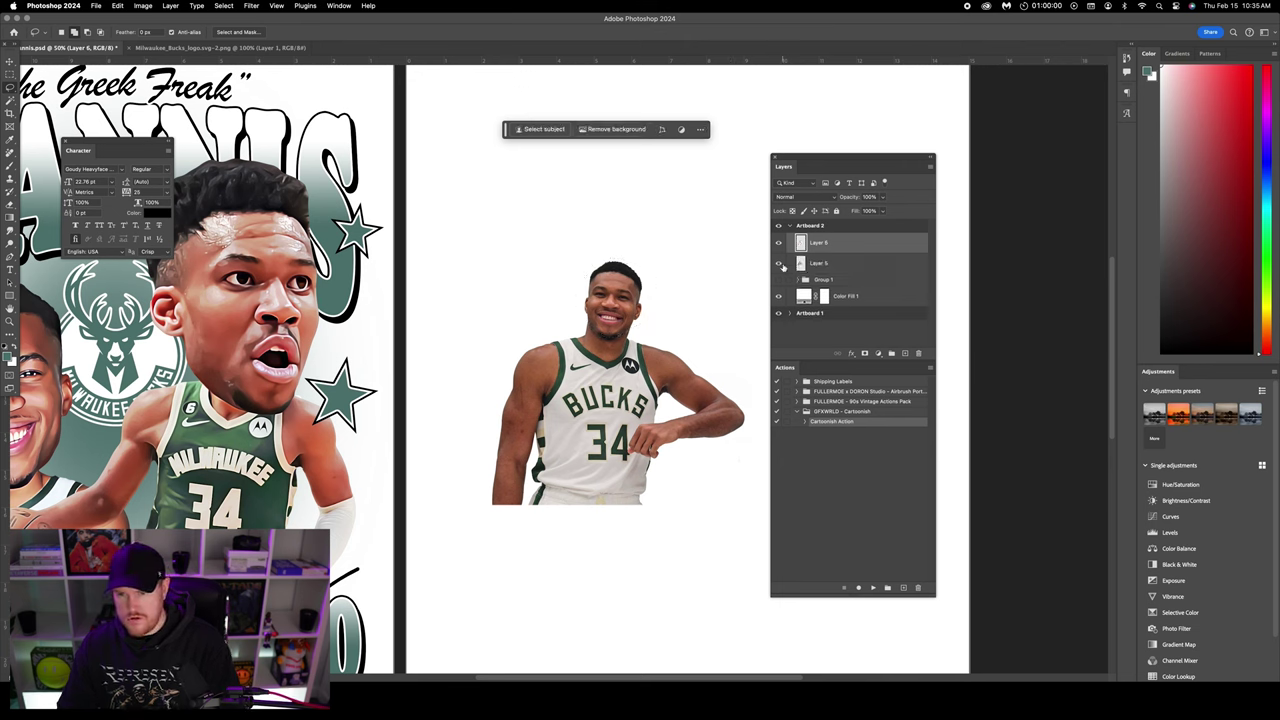
pyautogui.click(779, 263)
pyautogui.click(779, 263)
# - Show the transform controls, enlarge the head layer proportionally to about 186%, and nudge it into place over the neck
pyautogui.press('v')
pyautogui.rightClick(455, 61)
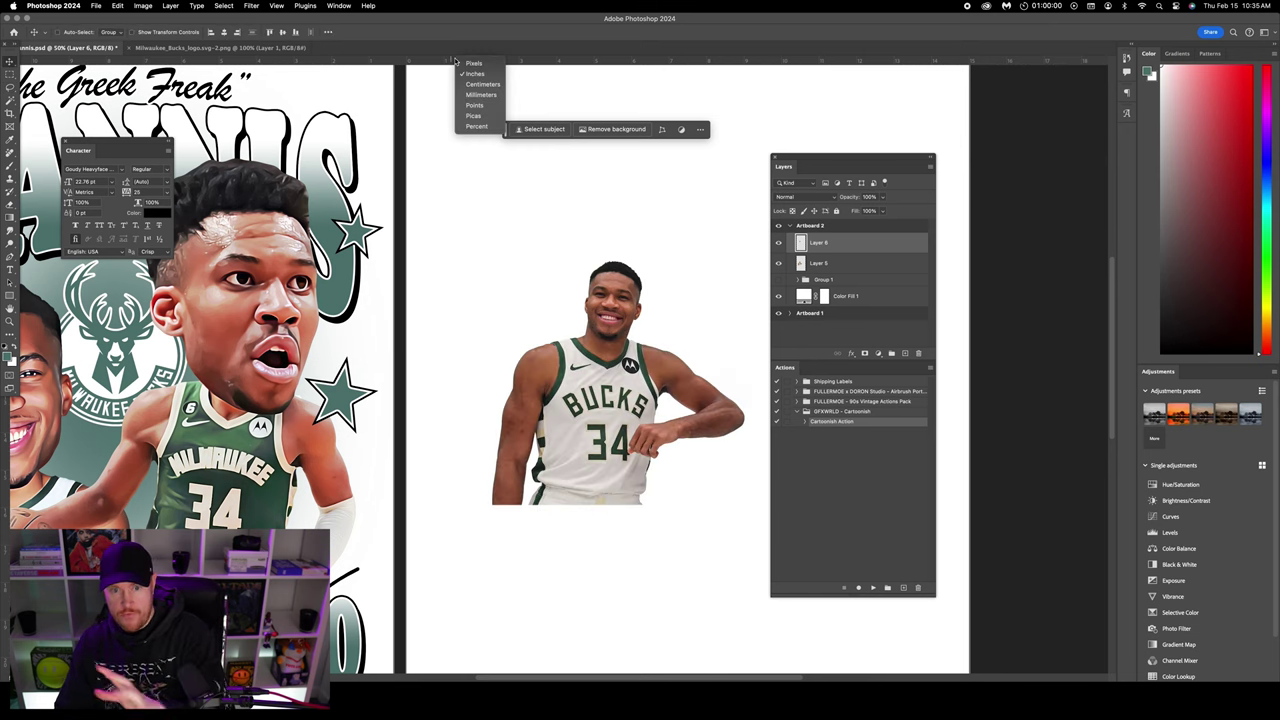
pyautogui.click(477, 126)
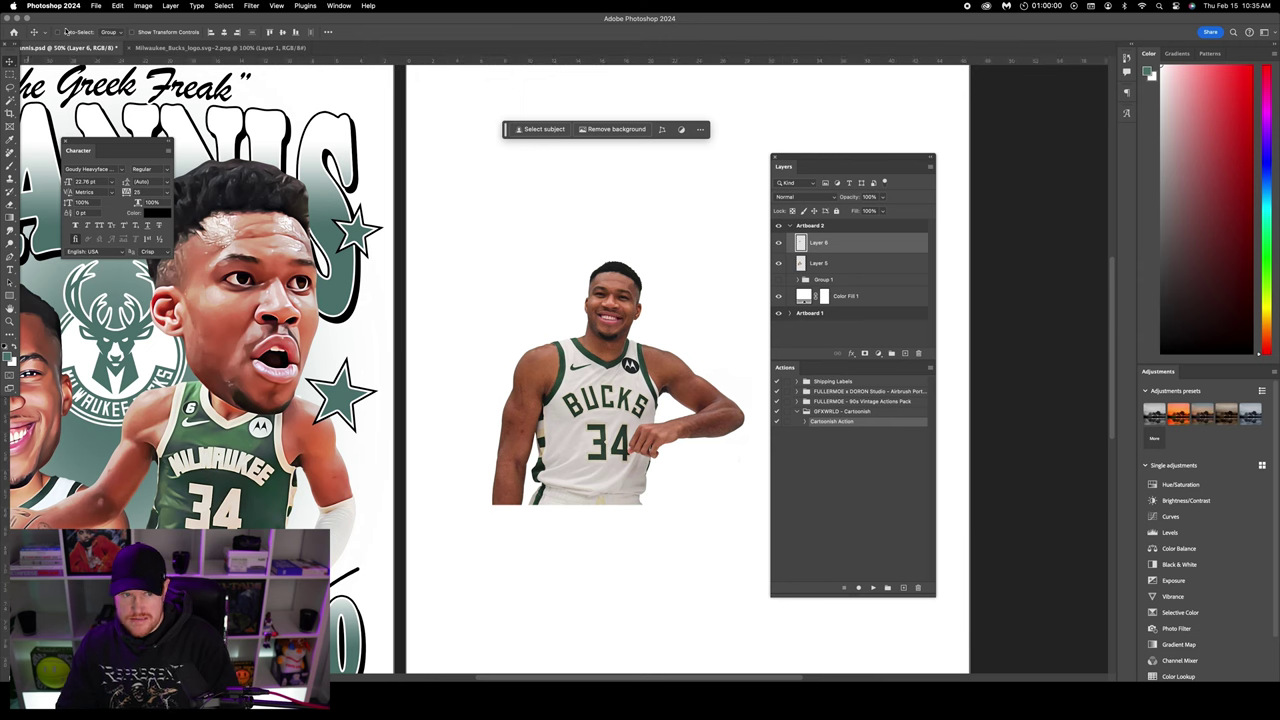
pyautogui.click(132, 32)
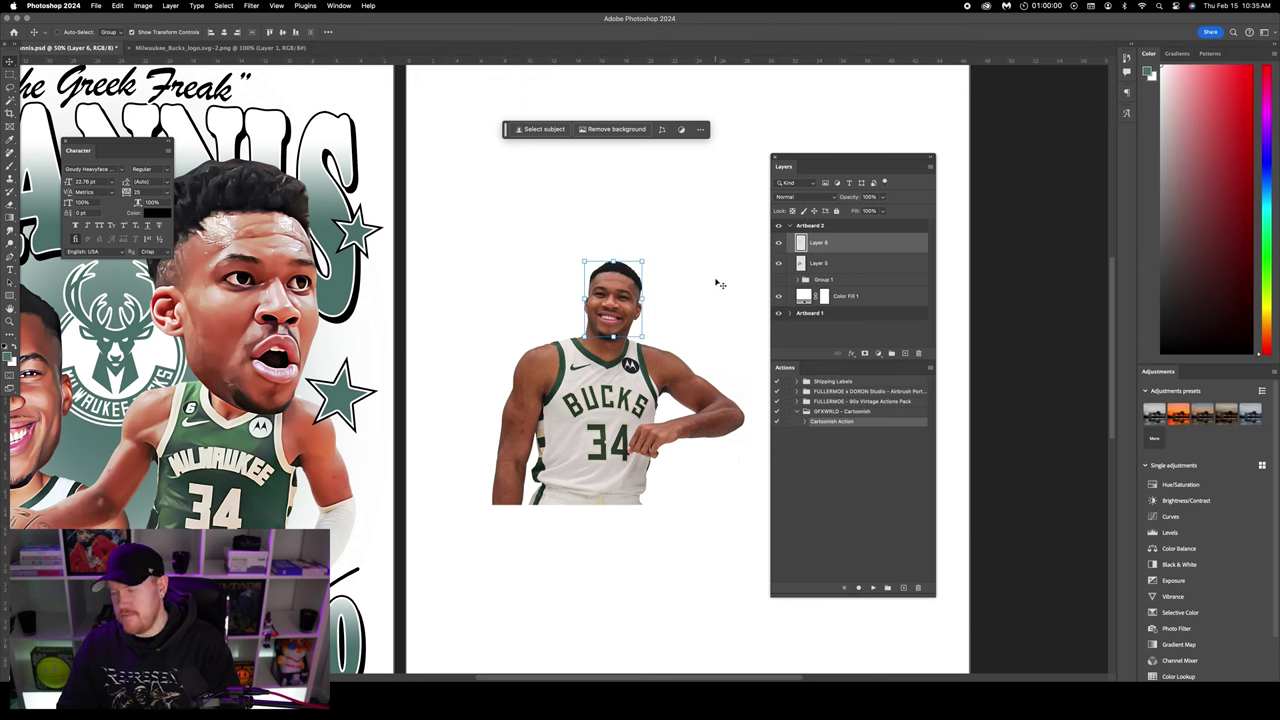
pyautogui.click(585, 263)
pyautogui.moveTo(583, 261); pyautogui.dragTo(561, 230)
pyautogui.moveTo(646, 232); pyautogui.dragTo(683, 201)
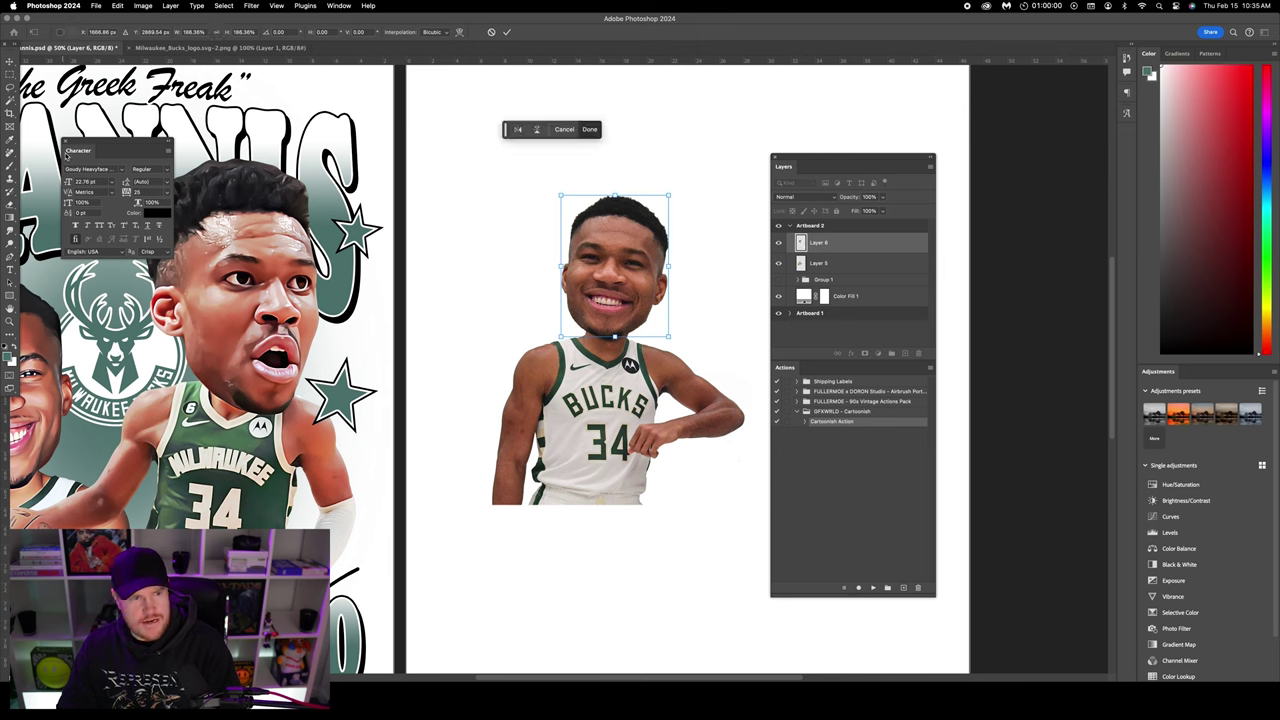
pyautogui.press('Return')
pyautogui.press('Up')
pyautogui.press('Up')
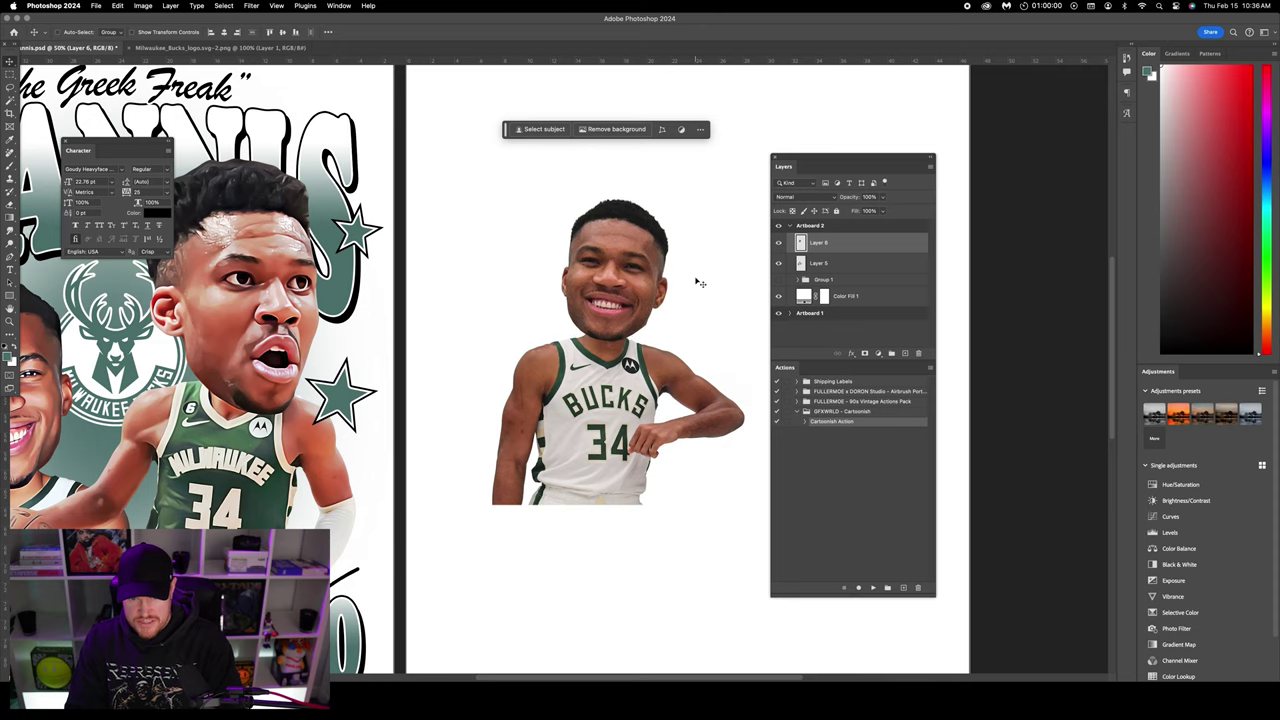
# - Trim the uneven edge along the jaw below the ear on the enlarged head with a Lasso selection
pyautogui.press('super+equal')
pyautogui.press('super+equal')
pyautogui.press('super+equal')
pyautogui.press('super+equal')
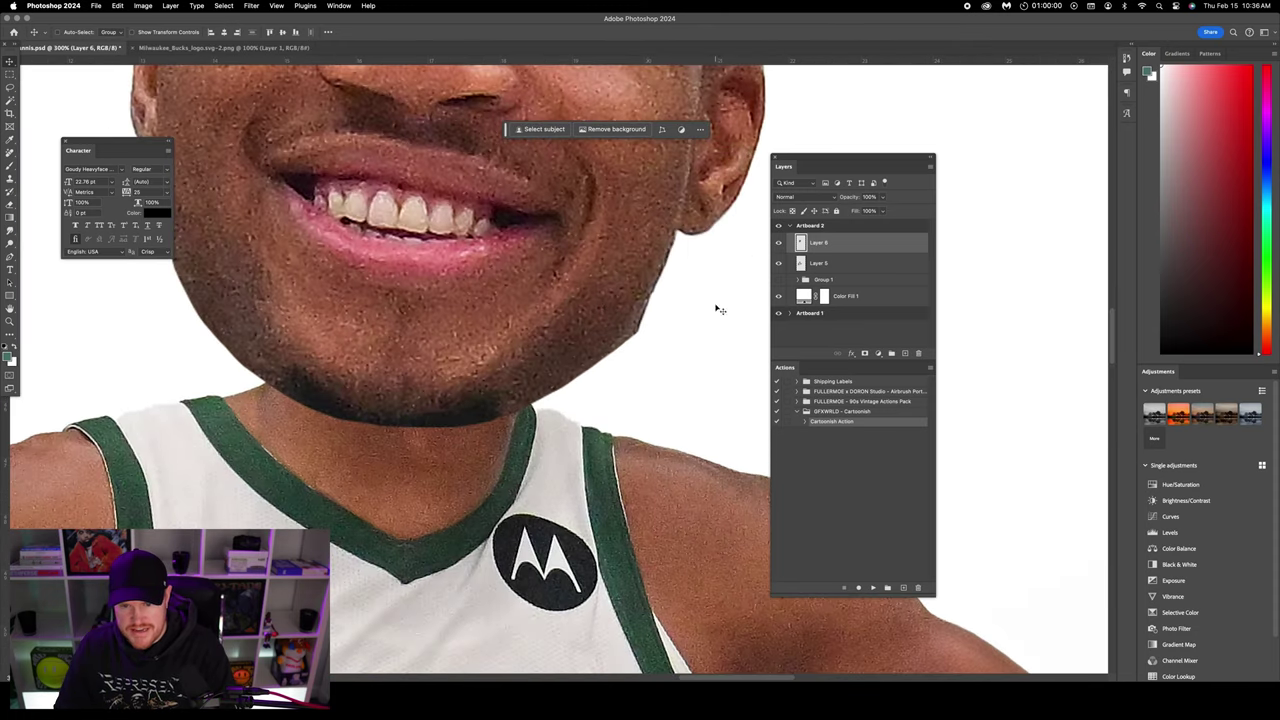
pyautogui.press('l')
pyautogui.moveTo(655, 293); pyautogui.dragTo(590, 378)
pyautogui.press('v')
# - Hide the transform controls and nudge the enlarged head horizontally to align it with the neck
pyautogui.press('super+0')
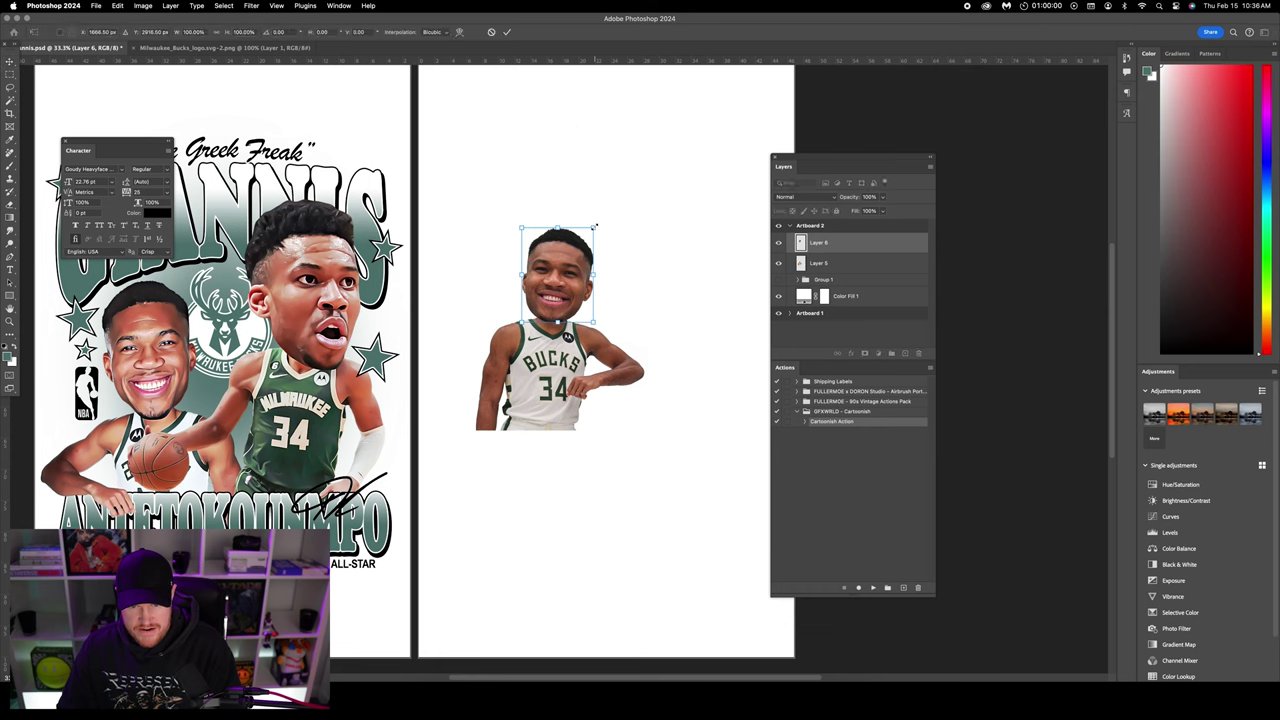
pyautogui.click(168, 33)
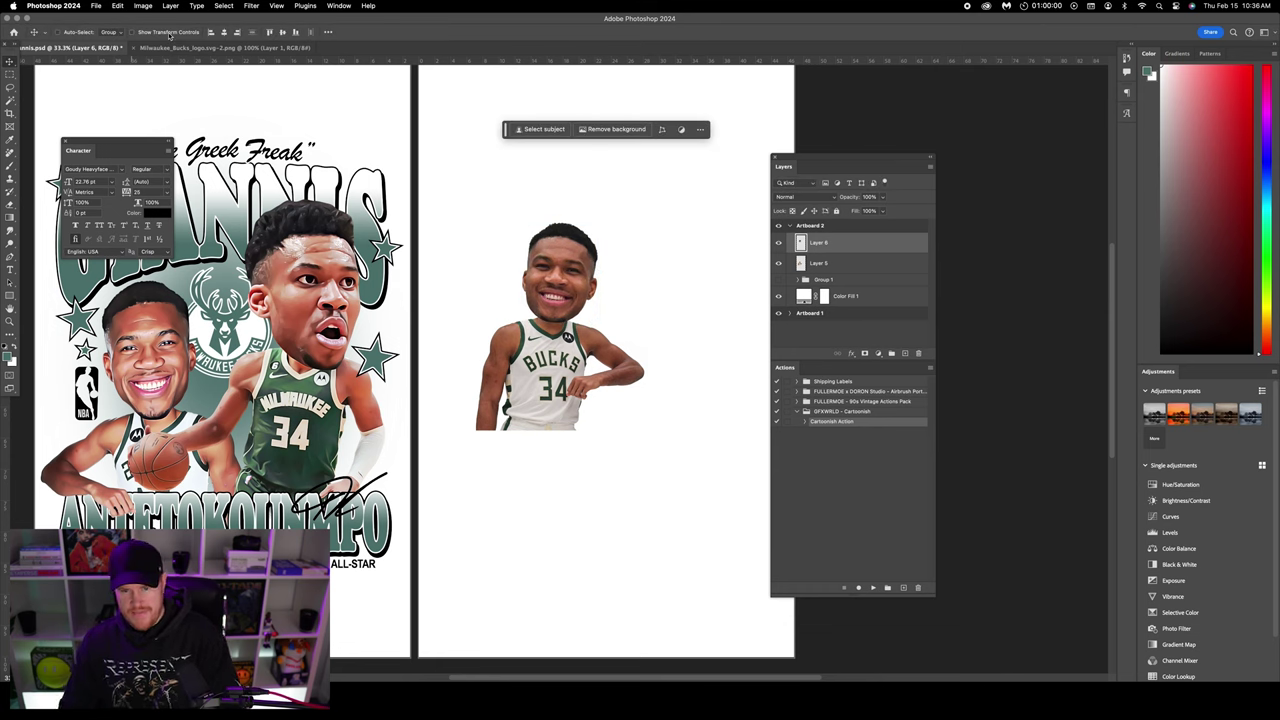
pyautogui.press('Left')
pyautogui.press('Left')
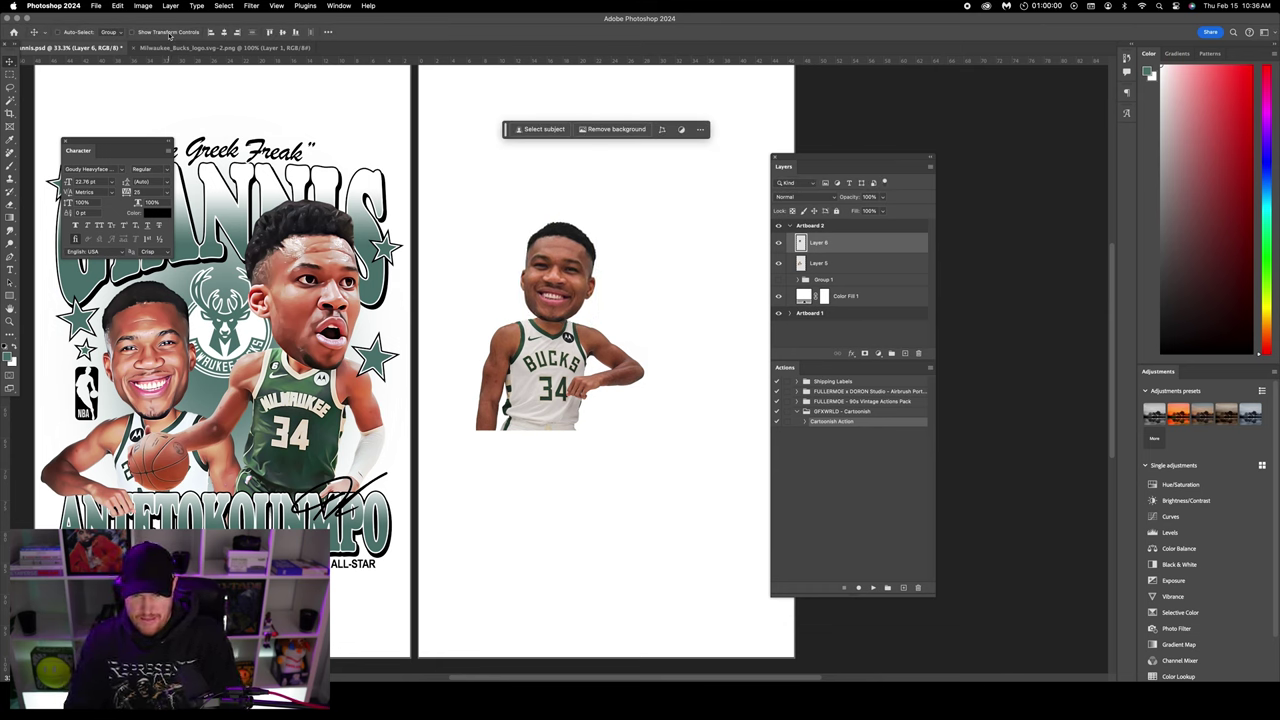
pyautogui.press('Right')
pyautogui.press('Right')
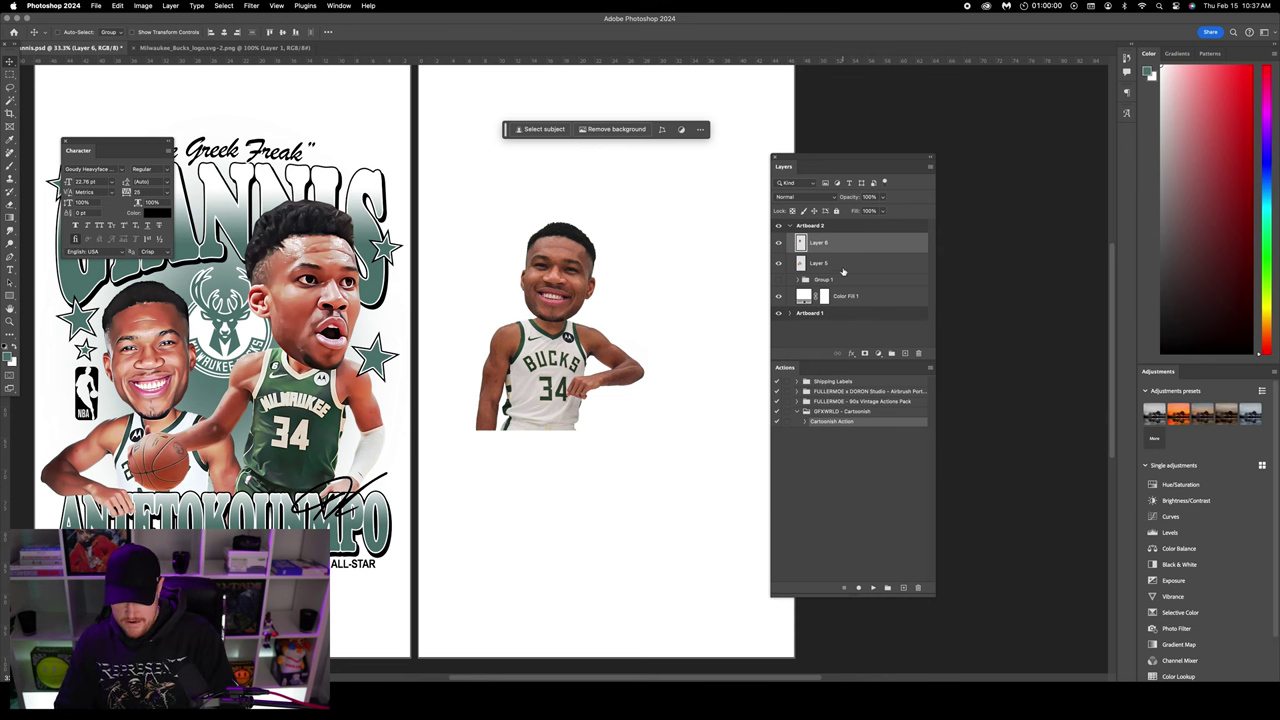
# - Merge the enlarged head layer and the body layer into one layer
pyautogui.keyDown('shift'); pyautogui.click(843, 267); pyautogui.keyUp('shift')
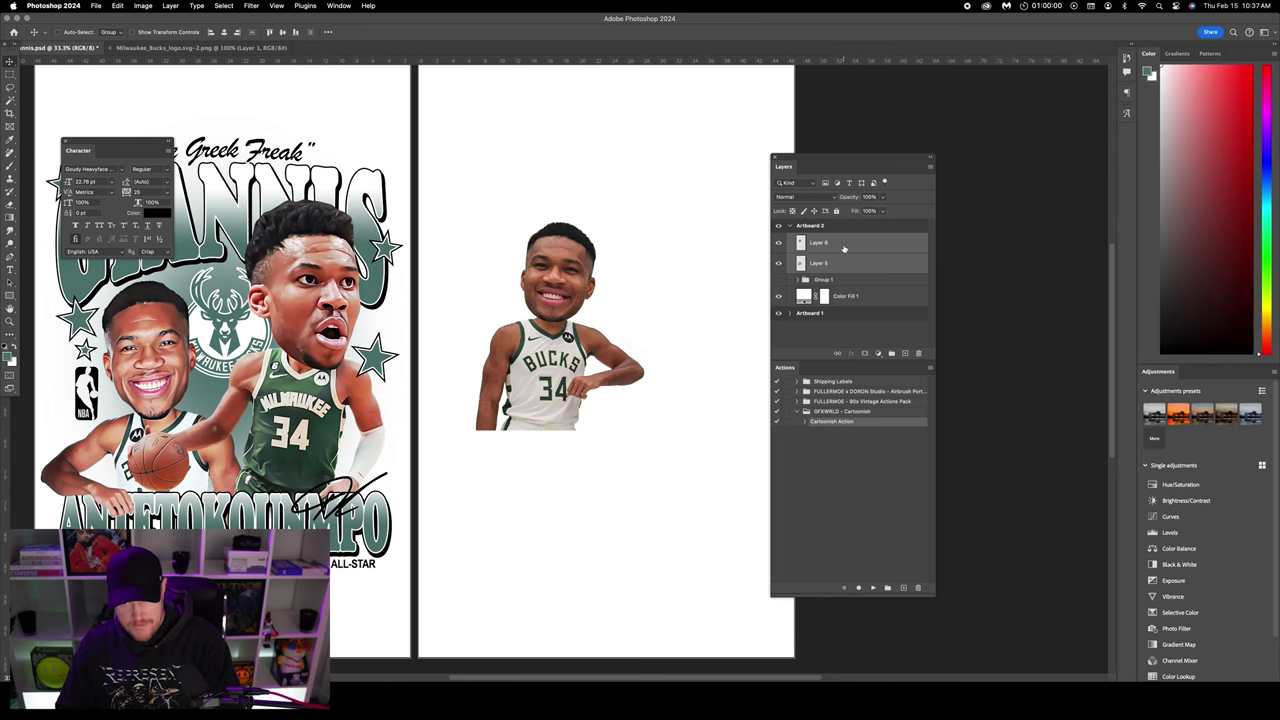
pyautogui.rightClick(844, 248)
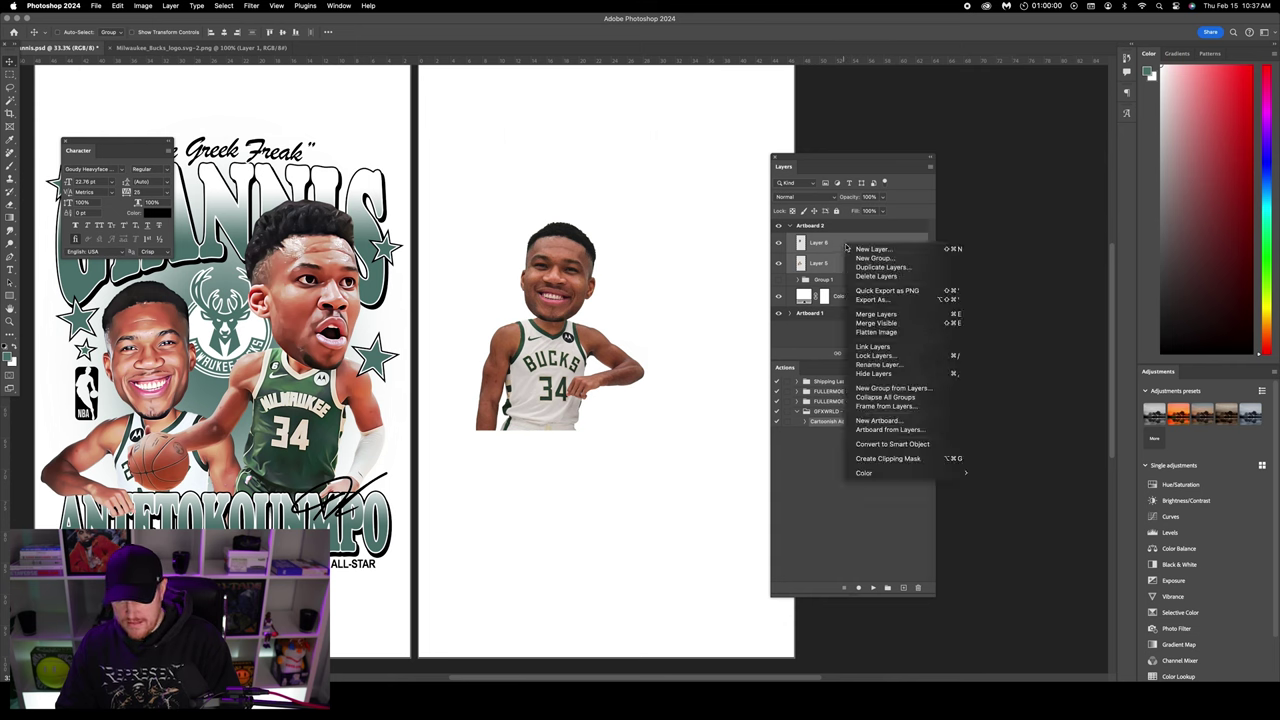
pyautogui.click(876, 314)
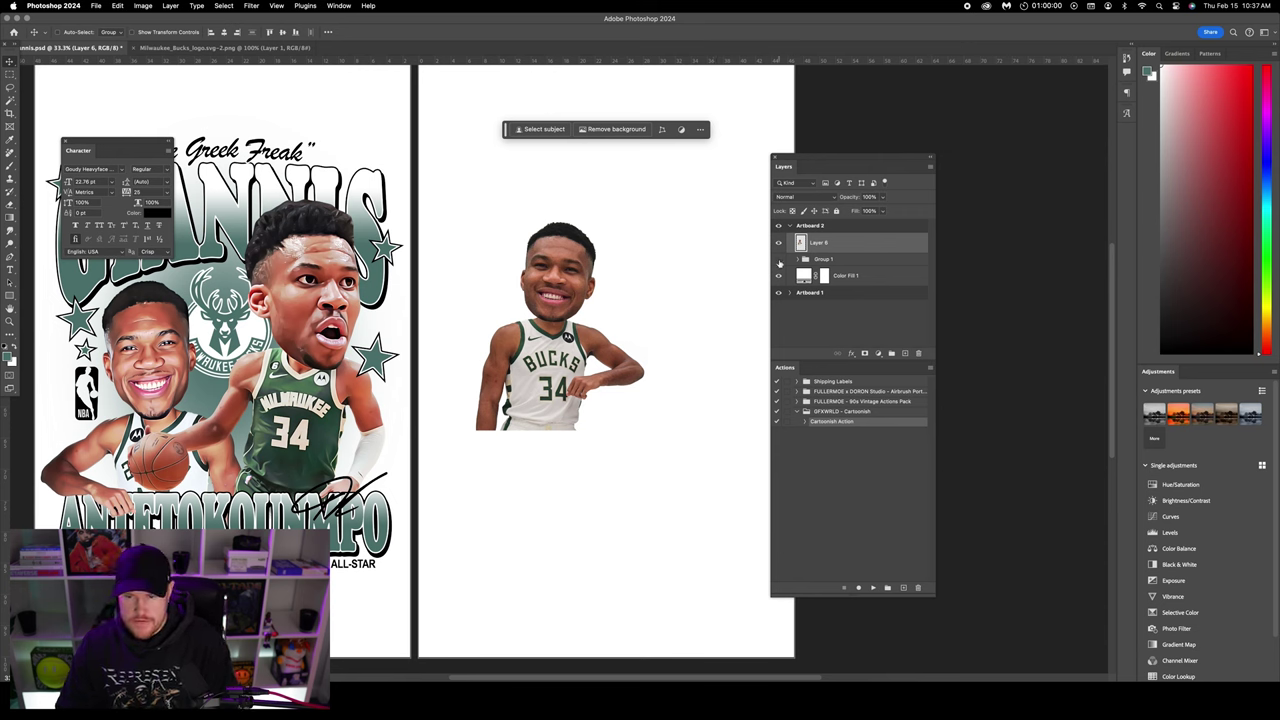
# - With the Group 1 artwork shown, move the merged player down onto the poster and remove the background around him
pyautogui.click(779, 260)
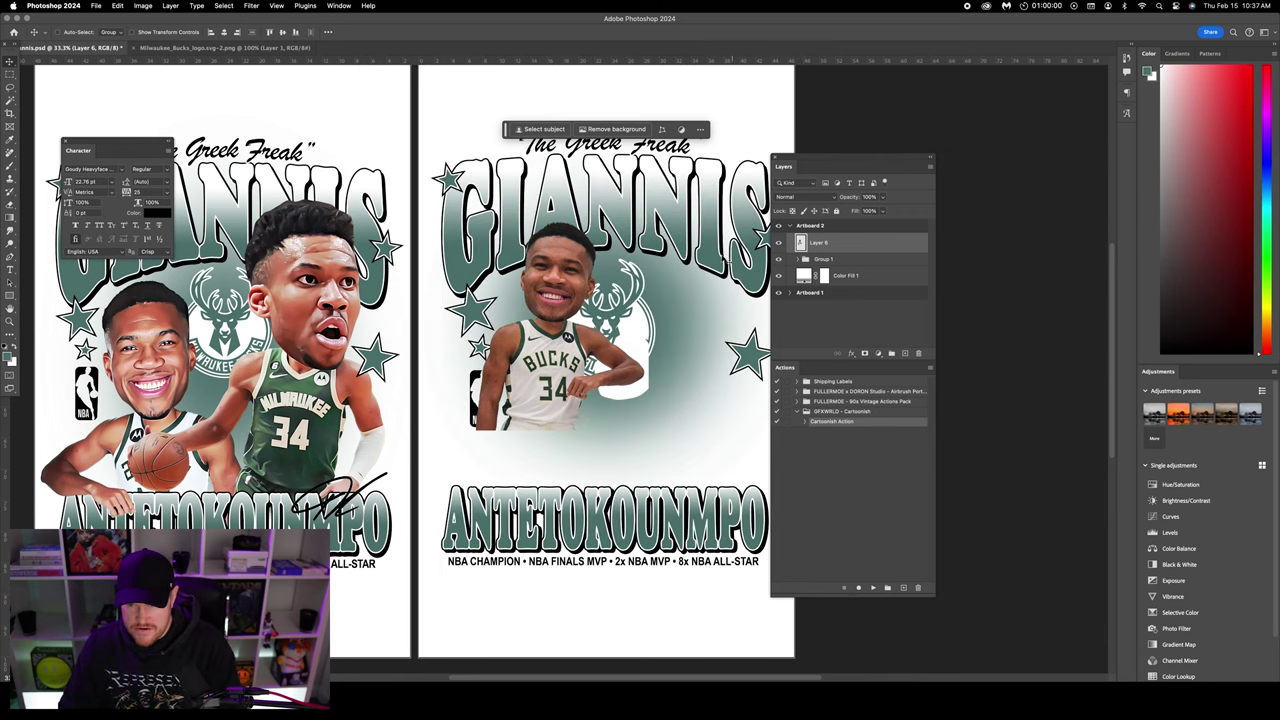
pyautogui.moveTo(564, 293)
pyautogui.mouseDown()
pyautogui.moveTo(560, 392)
pyautogui.moveTo(562, 285)
pyautogui.mouseUp()
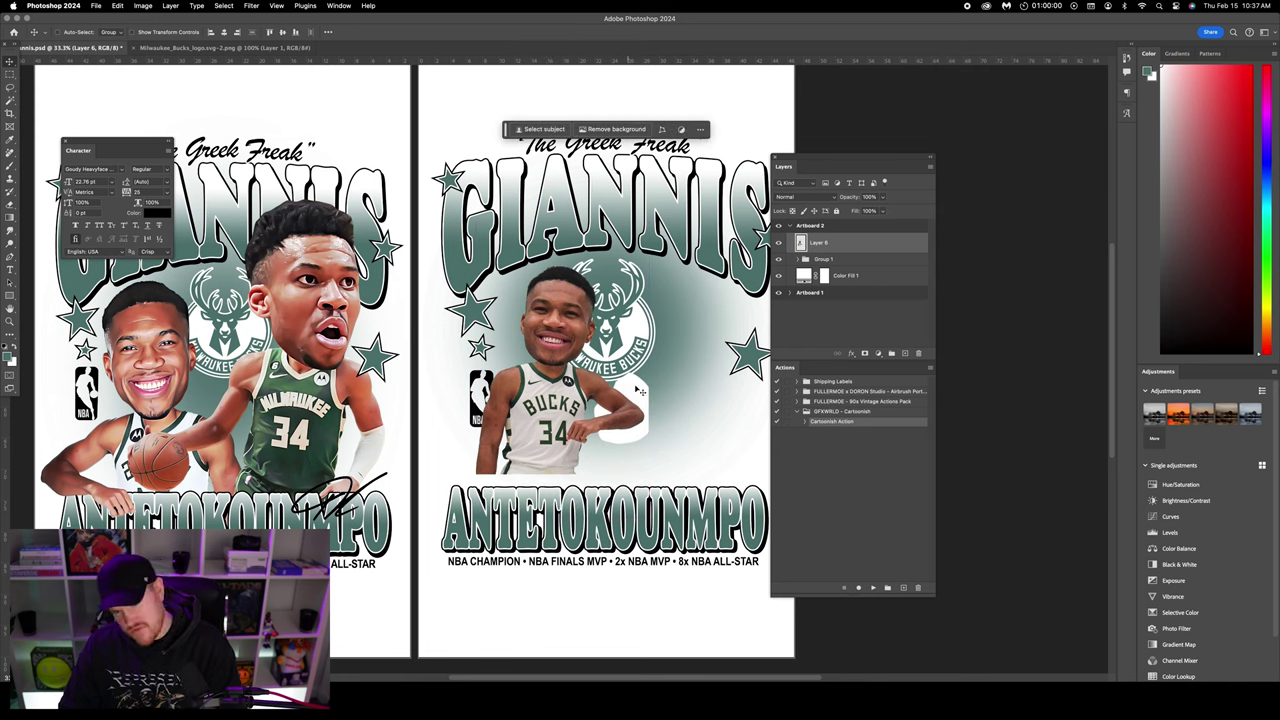
pyautogui.click(610, 129)
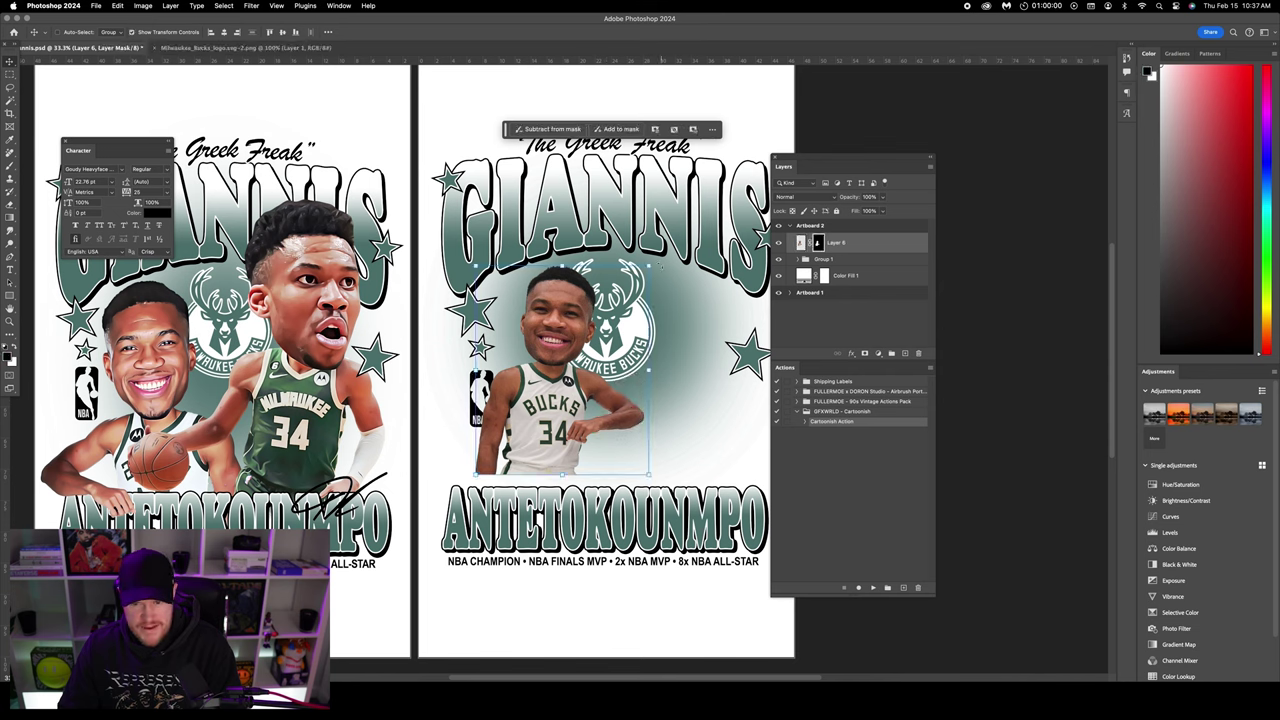
pyautogui.press('super+t')
pyautogui.rightClick(656, 258)
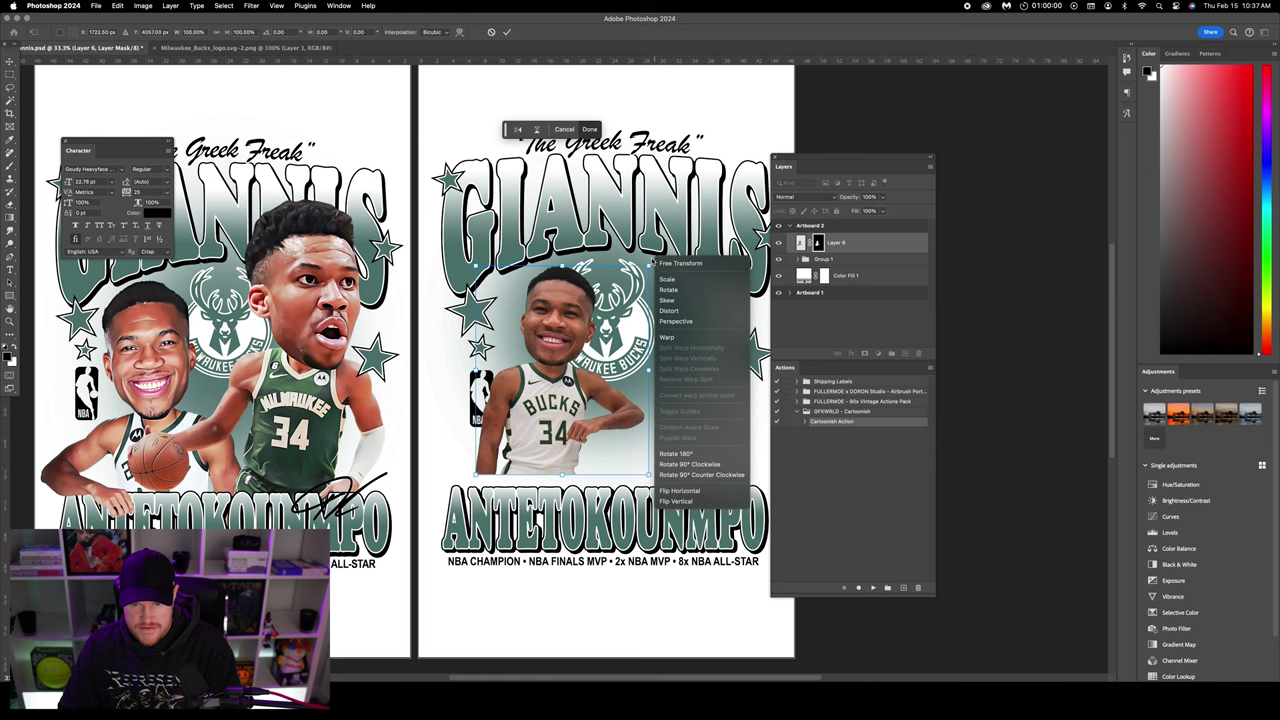
pyautogui.click(650, 262)
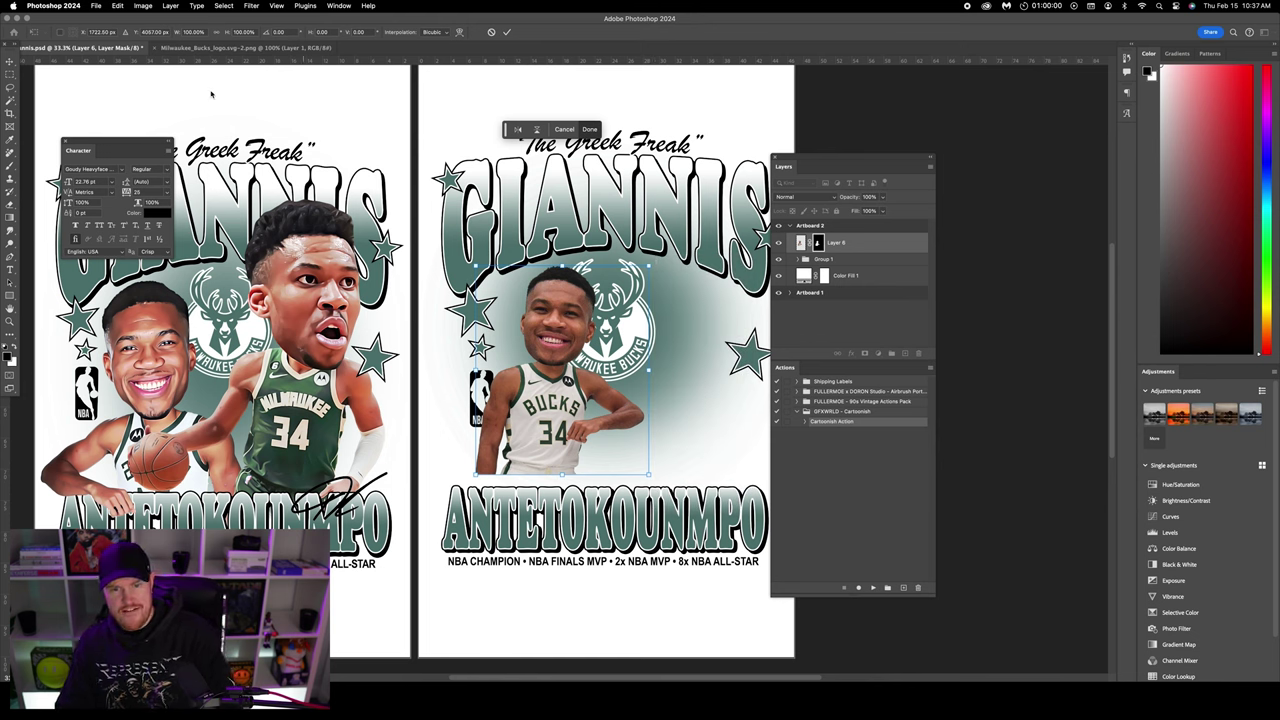
pyautogui.press('Return')
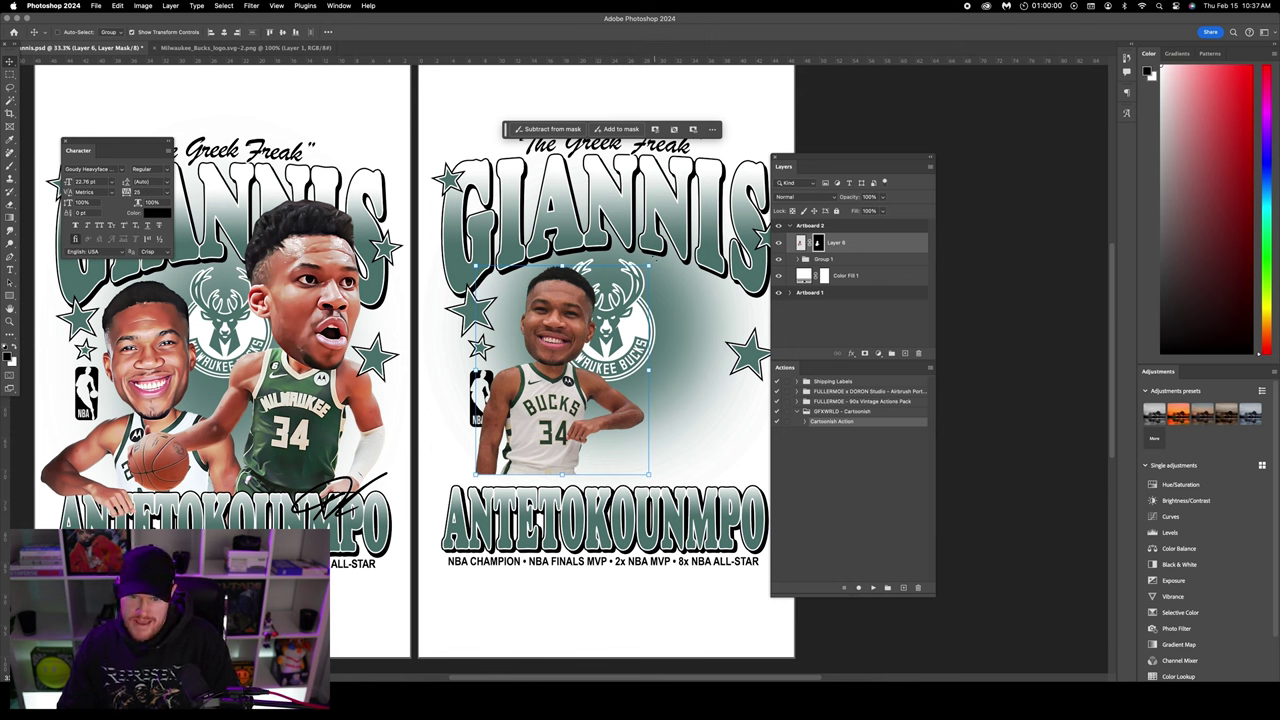
# - Flip the player horizontally, move him toward the poster's lower left, and scale him up over the bottom name lettering
pyautogui.press('cmd+t')
pyautogui.rightClick(655, 260)
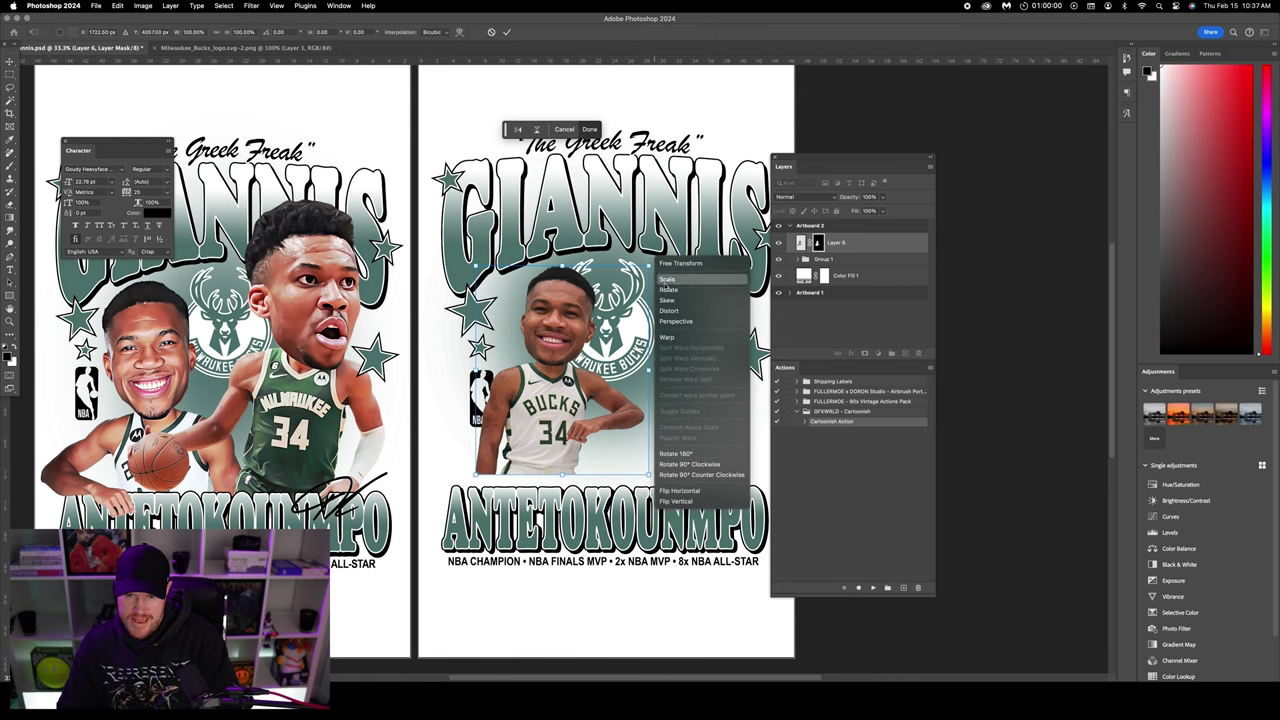
pyautogui.click(679, 491)
pyautogui.moveTo(570, 350); pyautogui.dragTo(542, 396)
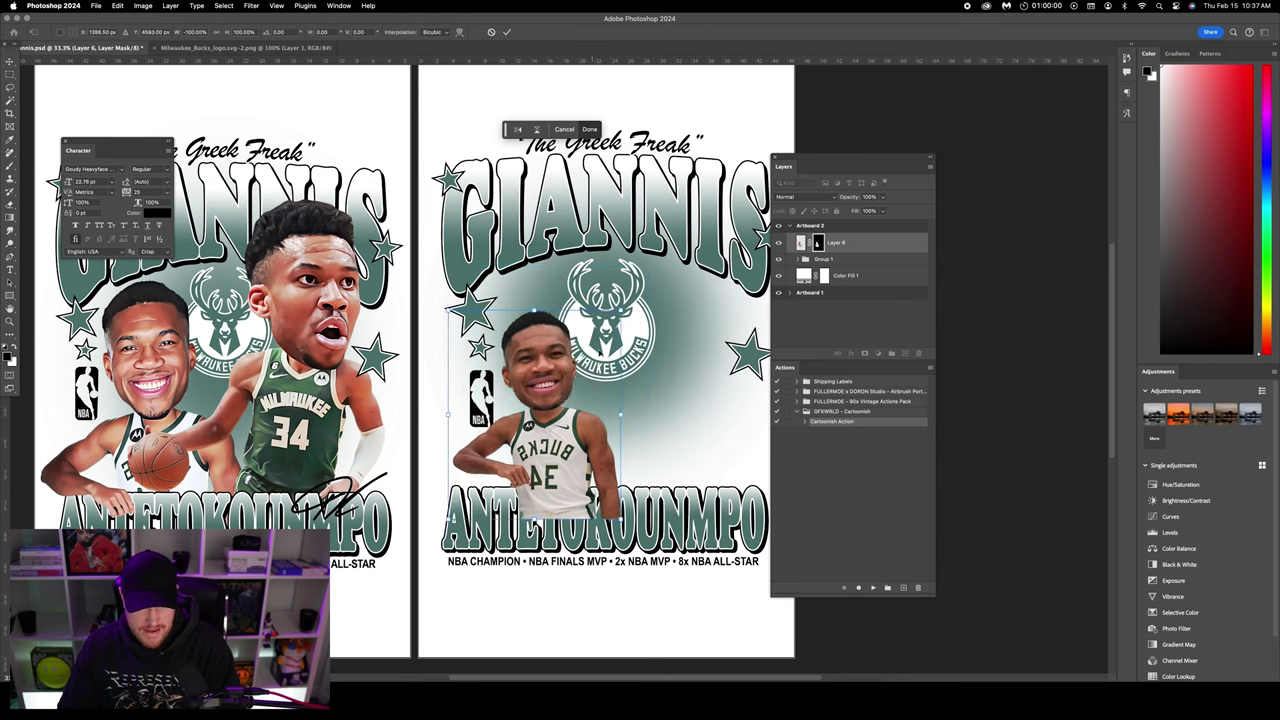
pyautogui.moveTo(640, 283); pyautogui.dragTo(660, 268)
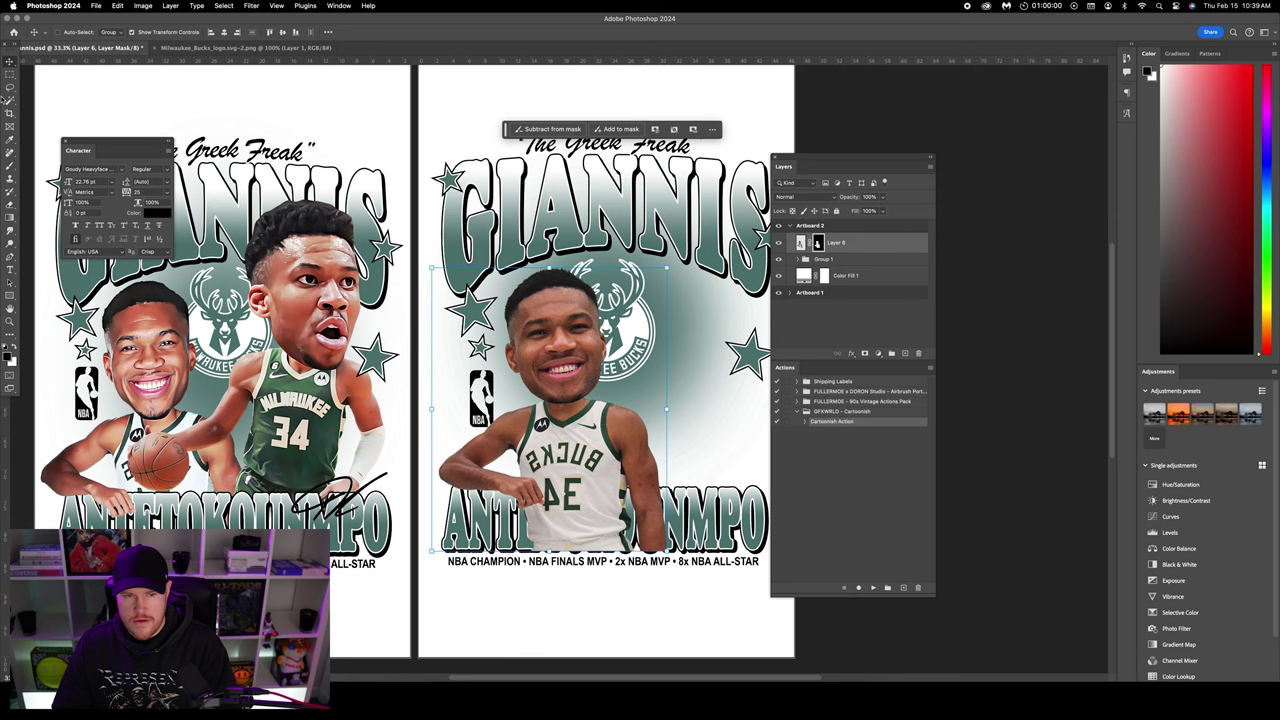
# - Lasso the mirrored BUCKS 34 lettering on the jersey and remove it using Generative Fill with an empty prompt
pyautogui.press('l')
pyautogui.scroll(-3, 621, 417)
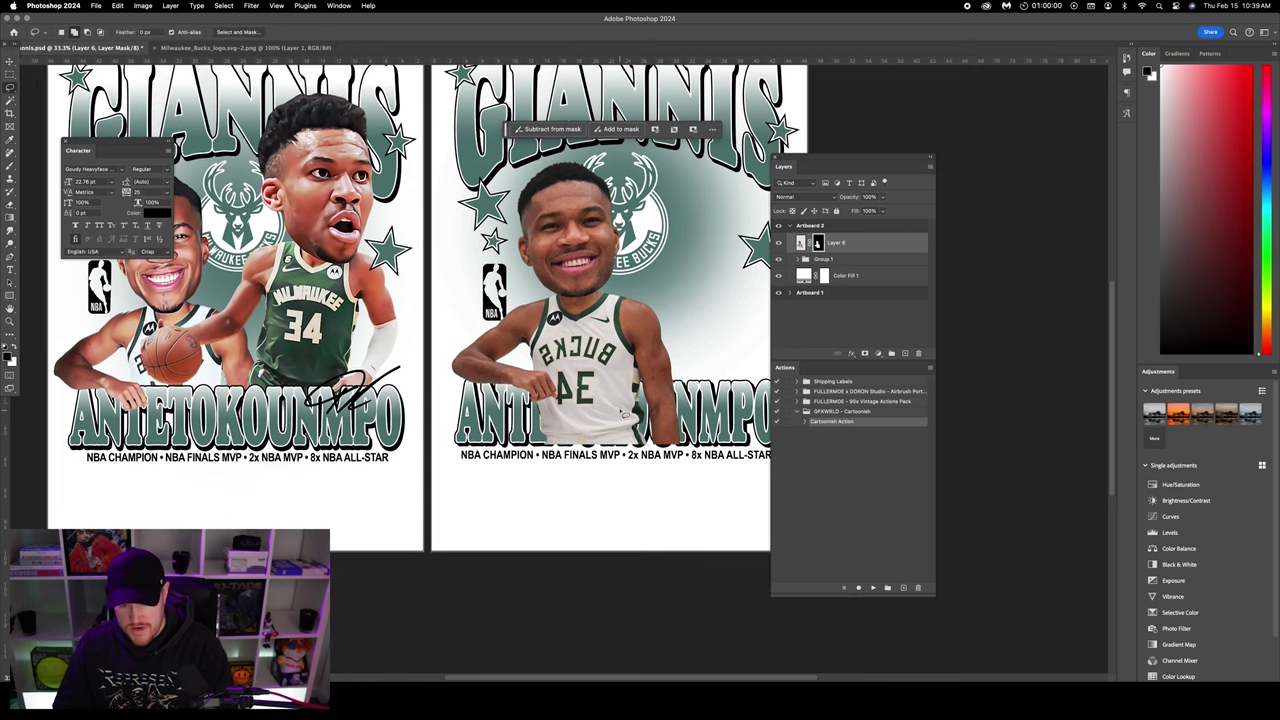
pyautogui.press('super+equal')
pyautogui.press('super+equal')
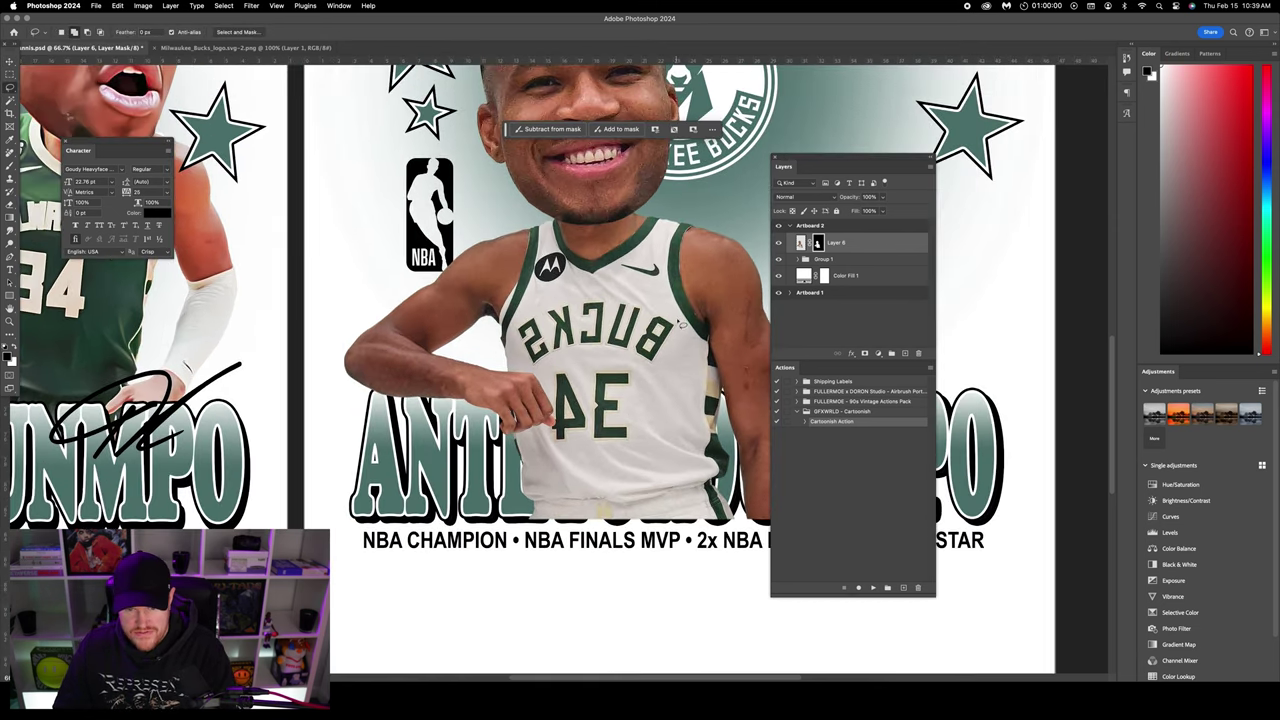
pyautogui.moveTo(658, 309)
pyautogui.mouseDown()
pyautogui.moveTo(577, 299)
pyautogui.moveTo(530, 315)
pyautogui.moveTo(515, 340)
pyautogui.moveTo(556, 424)
pyautogui.mouseUp()
pyautogui.click(632, 128)
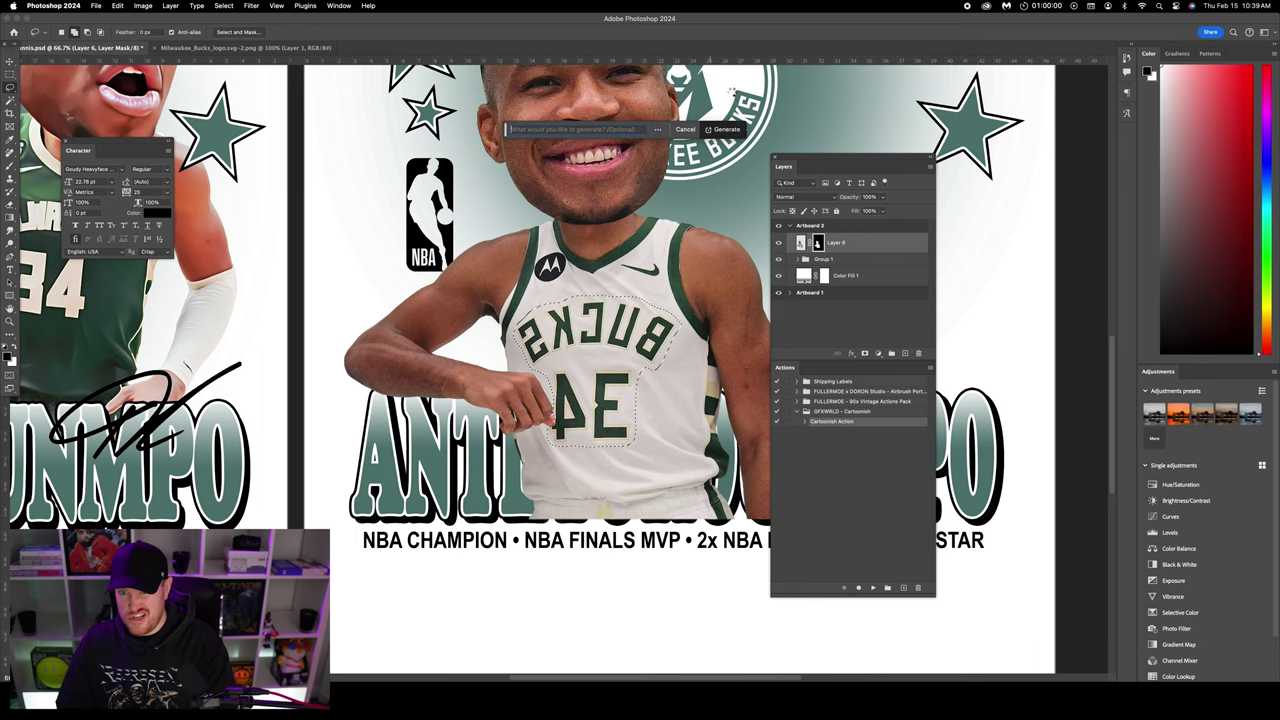
pyautogui.click(726, 129)
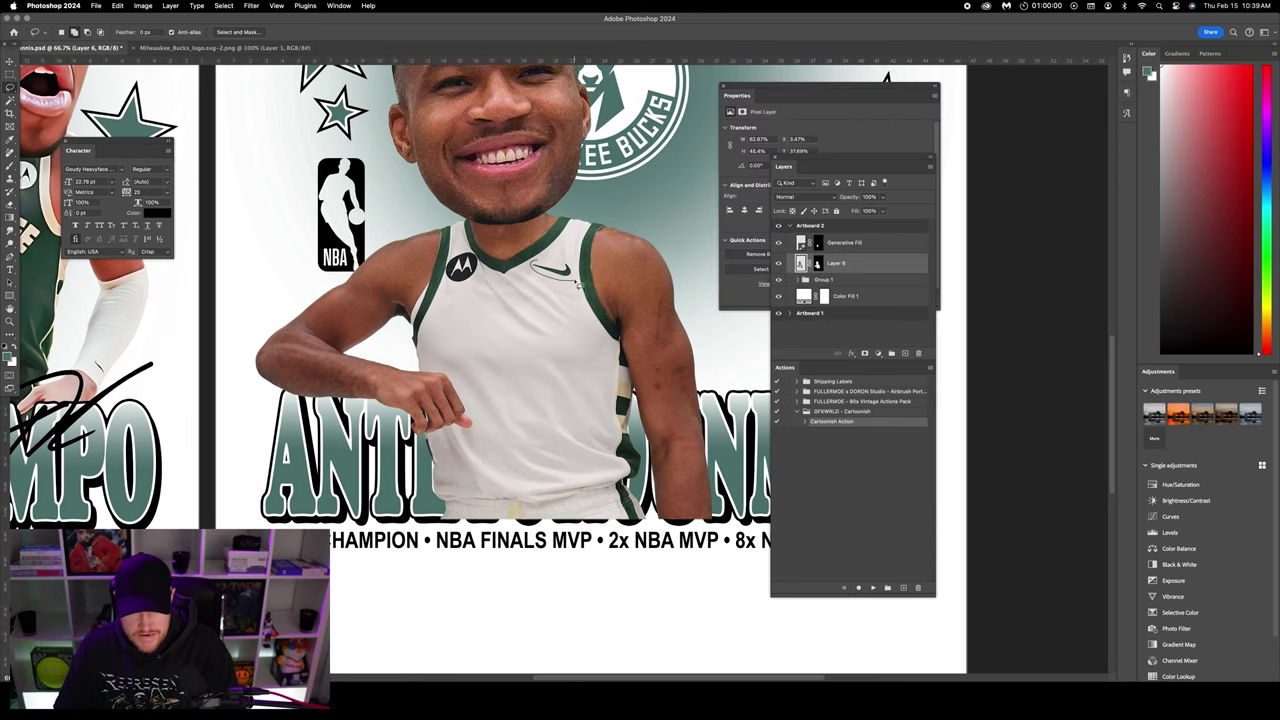
# - Lasso the swoosh and the round sponsor patch on the jersey and remove both with Generative Fill
pyautogui.moveTo(577, 283)
pyautogui.mouseDown()
pyautogui.moveTo(560, 261)
pyautogui.moveTo(575, 281)
pyautogui.mouseUp()
pyautogui.moveTo(485, 266)
pyautogui.mouseDown()
pyautogui.moveTo(470, 254)
pyautogui.moveTo(452, 268)
pyautogui.moveTo(464, 290)
pyautogui.moveTo(484, 270)
pyautogui.mouseUp()
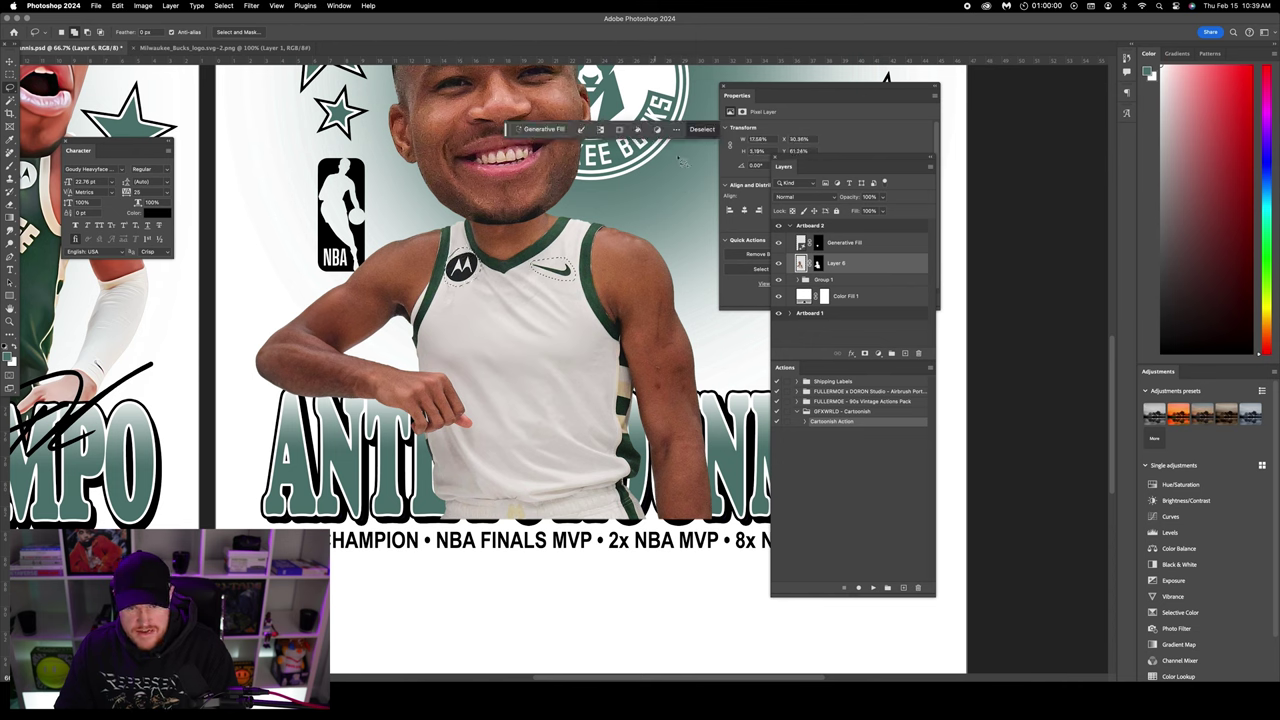
pyautogui.click(562, 131)
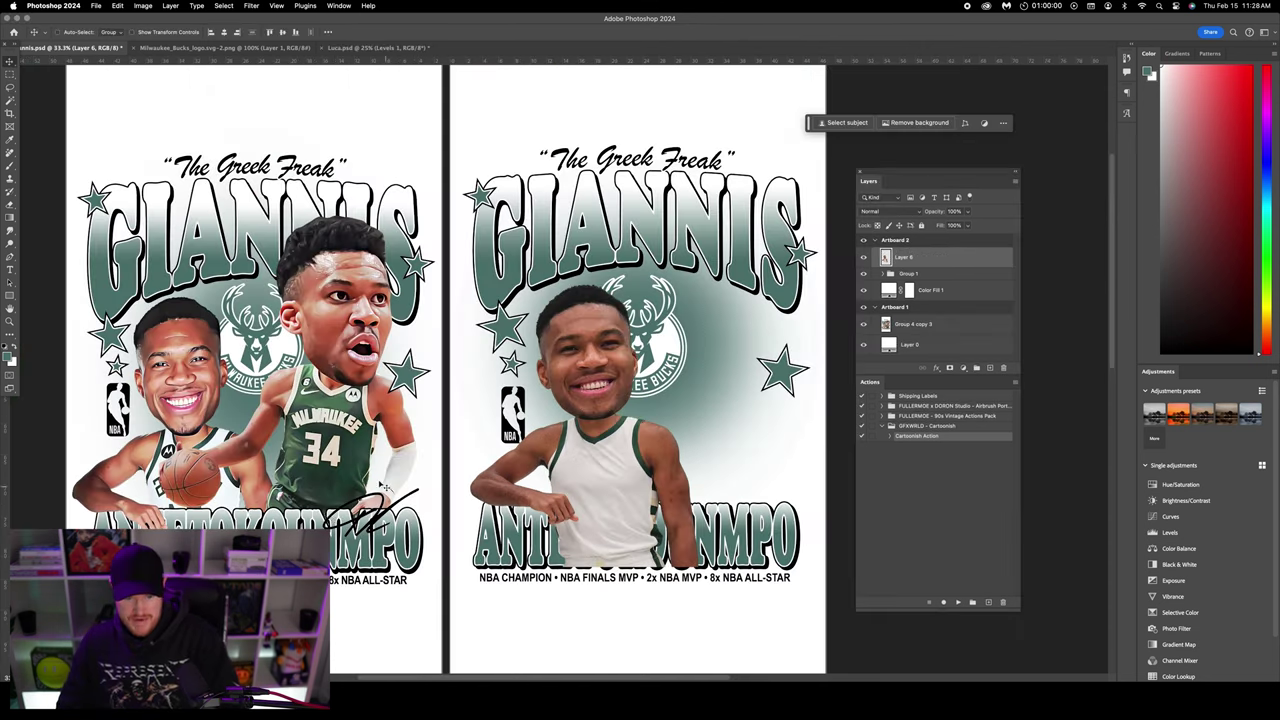
# - Copy the autographed Giannis photo from the Google Images results in Chrome and paste it above the player layer in Photoshop
pyautogui.press('super+Tab')
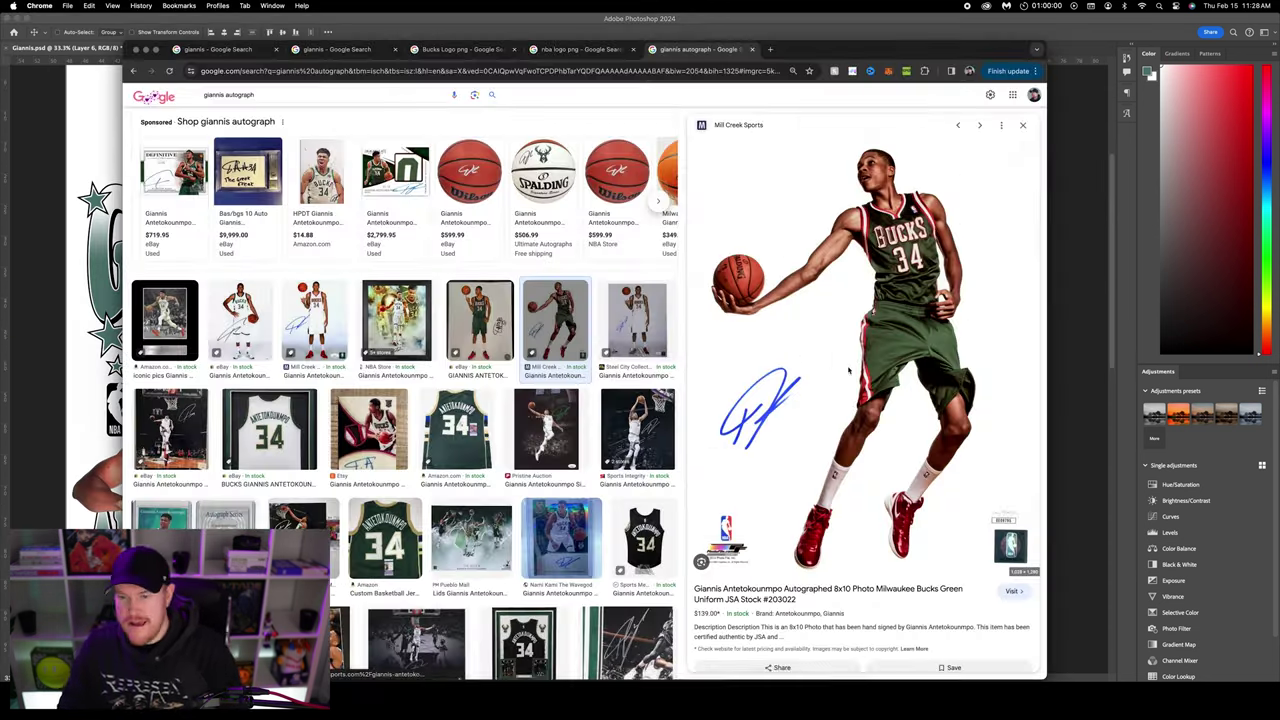
pyautogui.rightClick(794, 358)
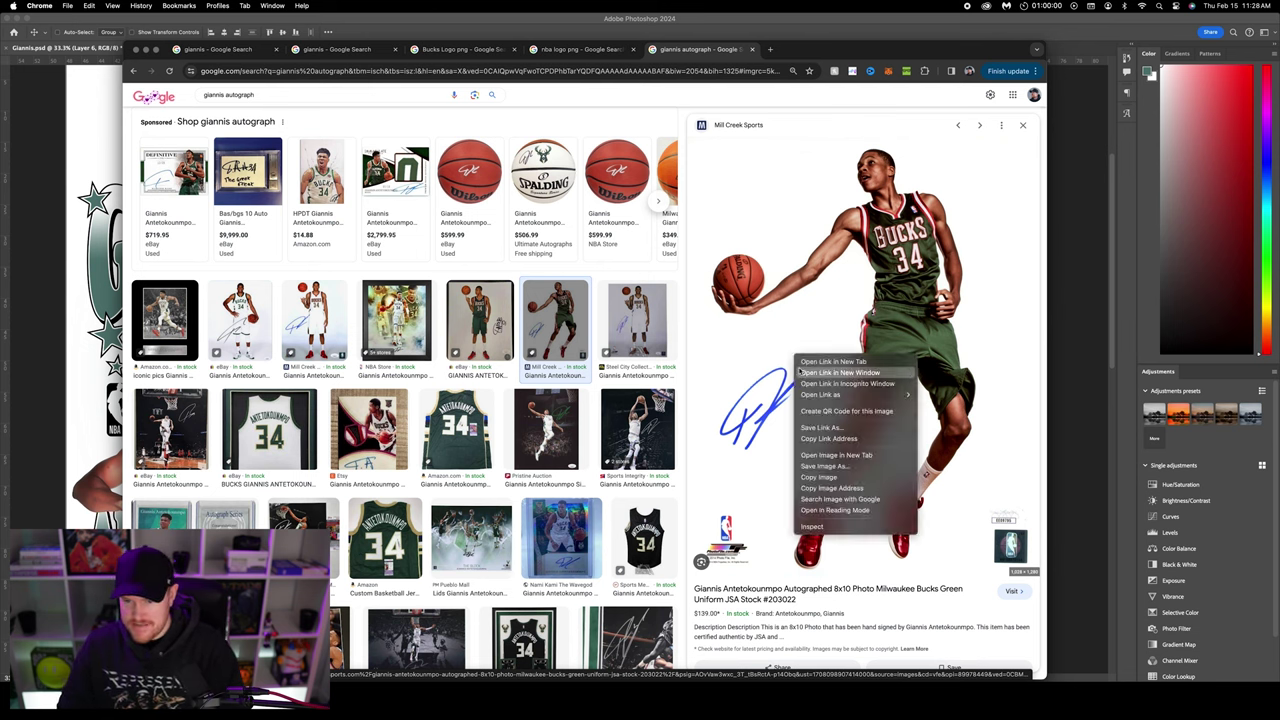
pyautogui.click(820, 479)
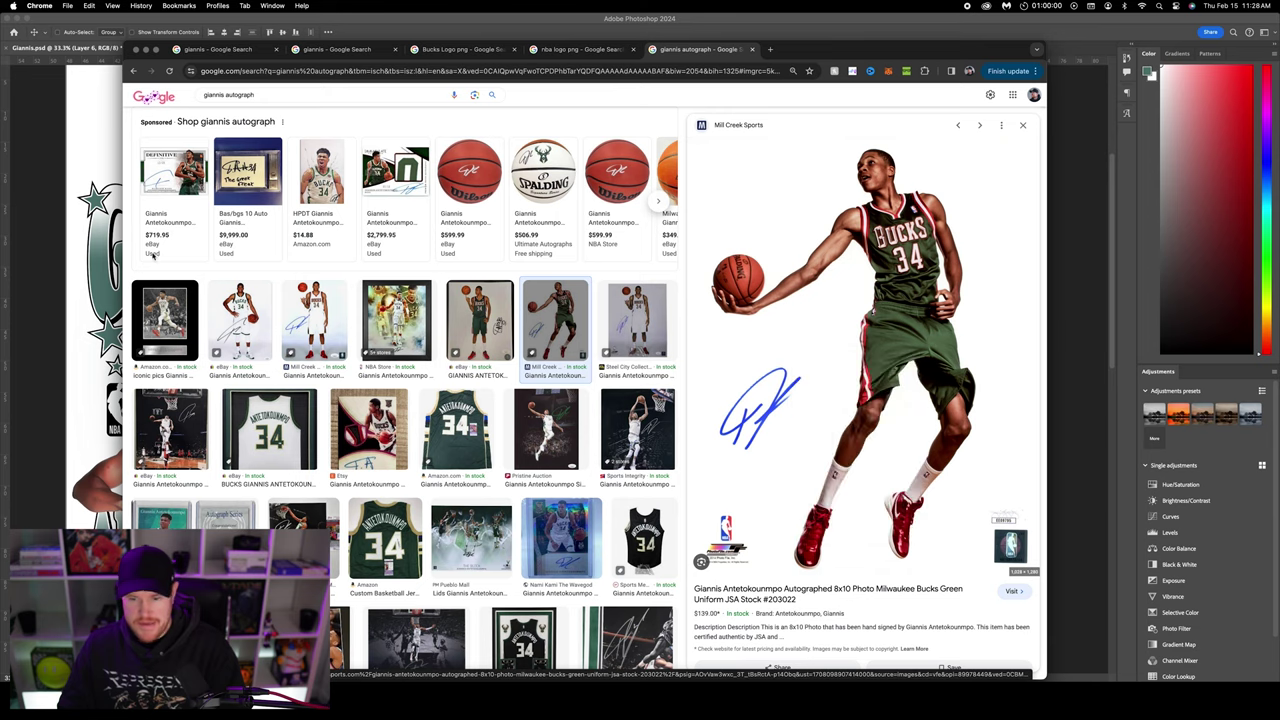
pyautogui.press('super+Tab')
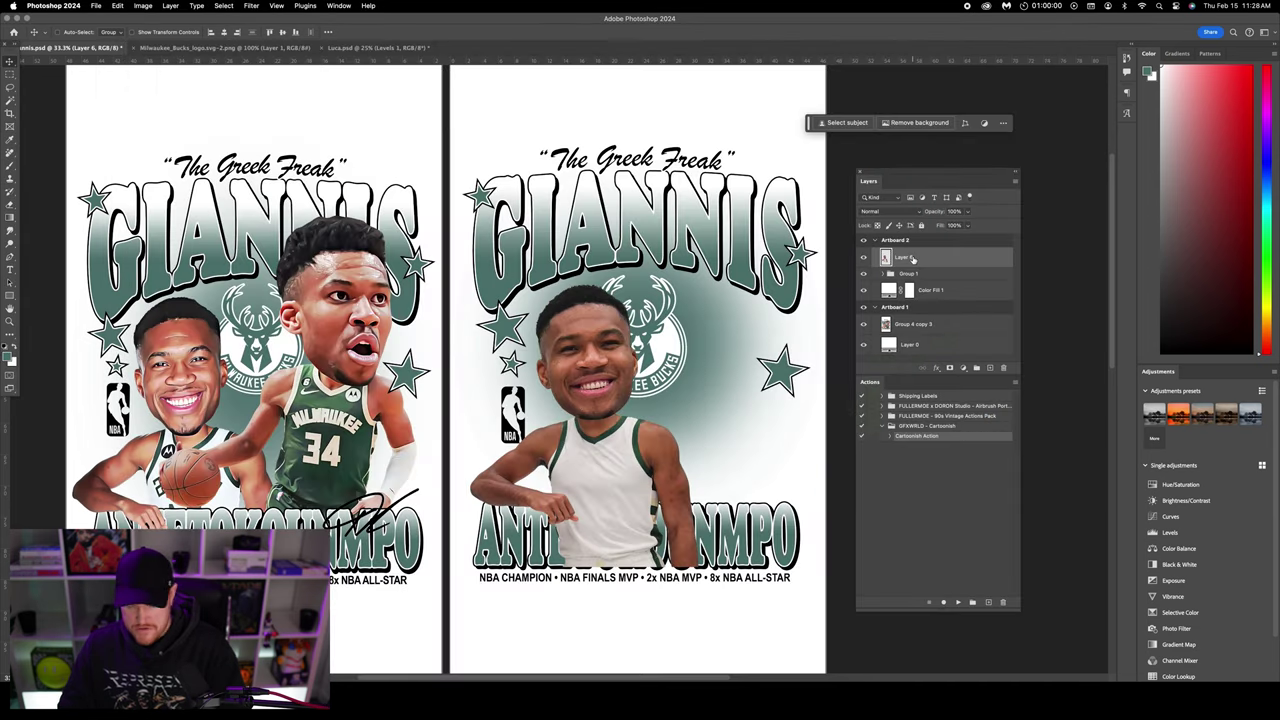
pyautogui.press('super+v')
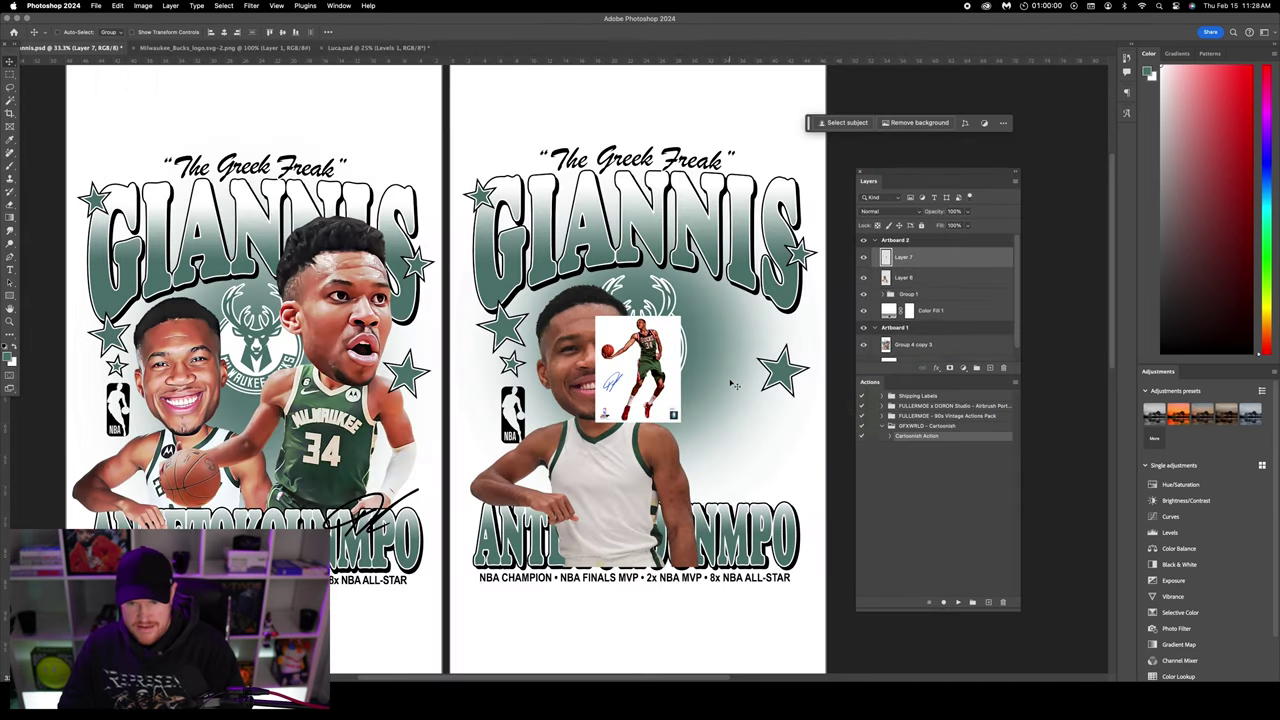
# - Lasso the blue autograph in the pasted photo, copy it to its own layer, and delete the photo layer
pyautogui.click(10, 88)
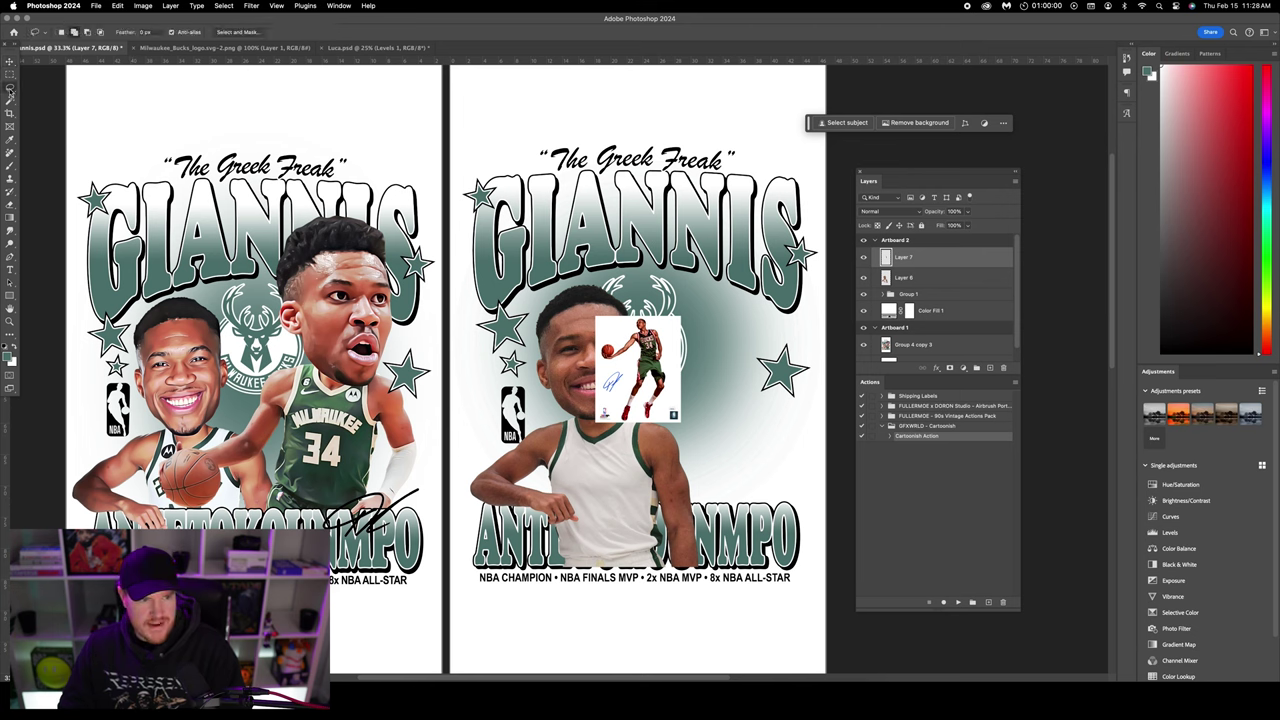
pyautogui.moveTo(628, 374)
pyautogui.mouseDown()
pyautogui.moveTo(612, 370)
pyautogui.moveTo(600, 390)
pyautogui.moveTo(610, 406)
pyautogui.moveTo(628, 374)
pyautogui.mouseUp()
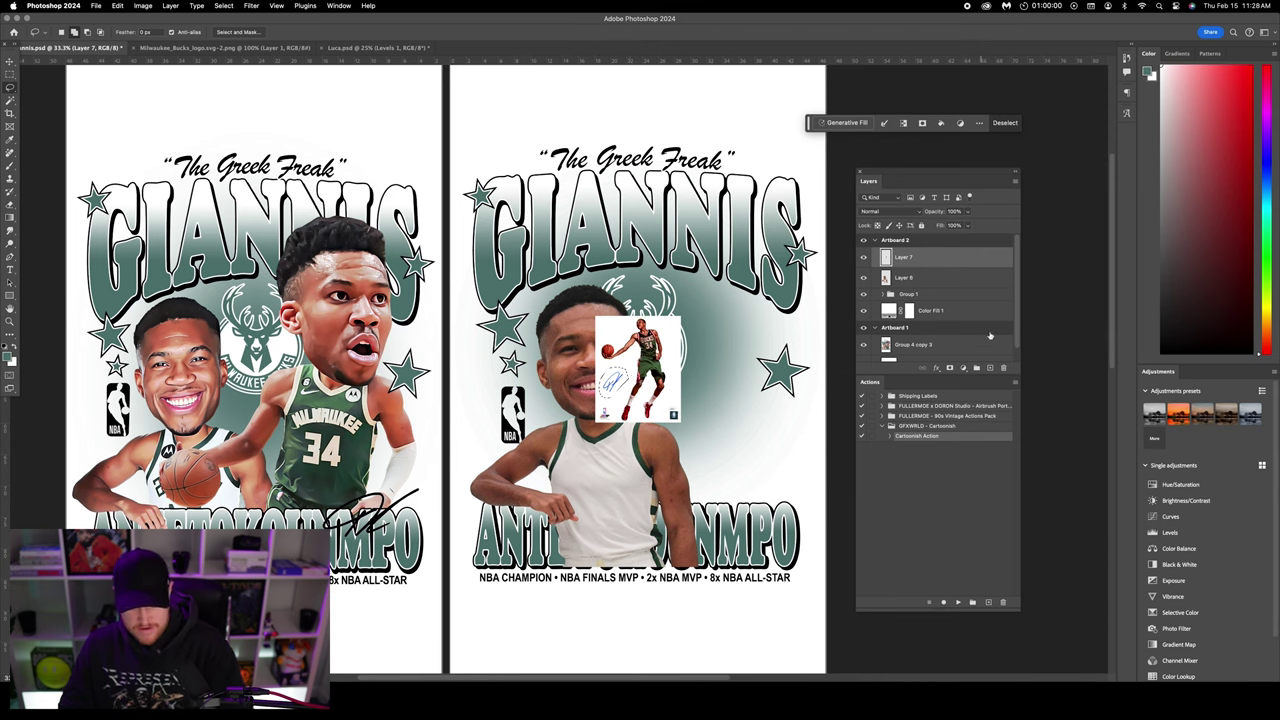
pyautogui.hotkey('ctrl', 'j')
pyautogui.click(924, 279)
pyautogui.press('Delete')
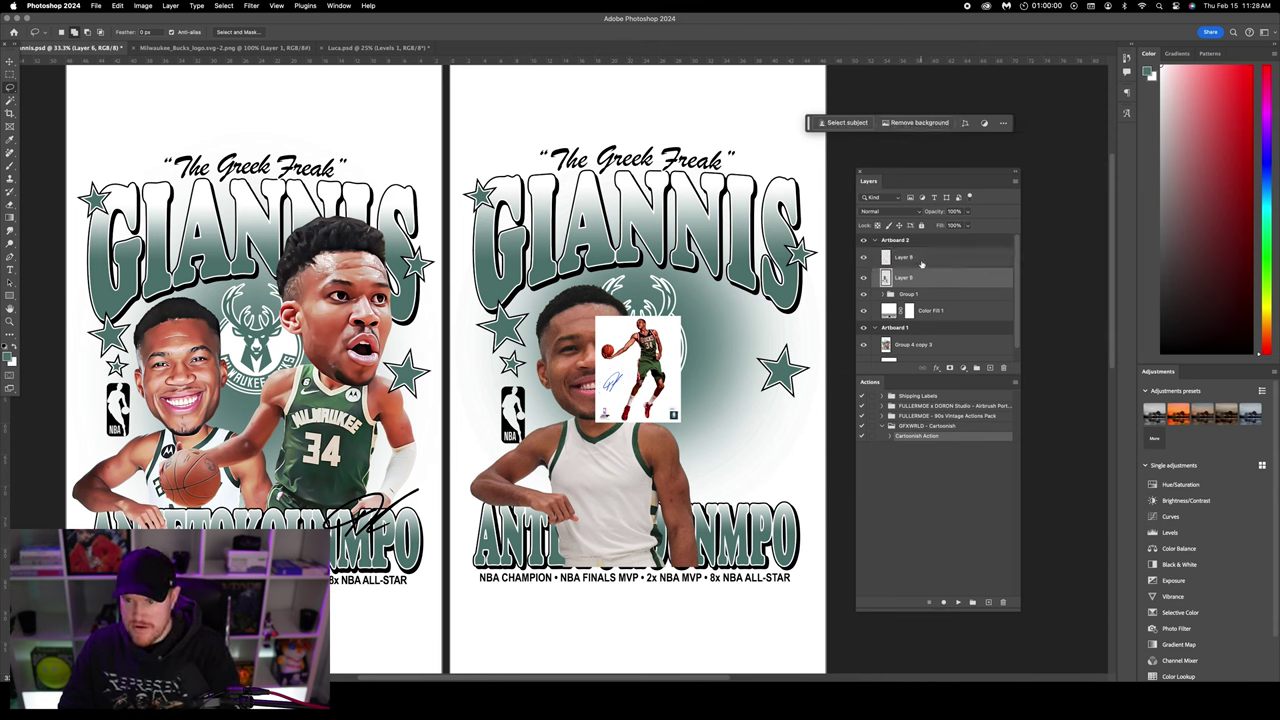
# - Move the autograph cutout beside the player's arm over the end of the bottom name lettering and scale it up
pyautogui.click(922, 258)
pyautogui.press('v')
pyautogui.click(133, 32)
pyautogui.moveTo(632, 397); pyautogui.dragTo(716, 487)
pyautogui.press('Return')
pyautogui.moveTo(680, 440); pyautogui.dragTo(758, 514)
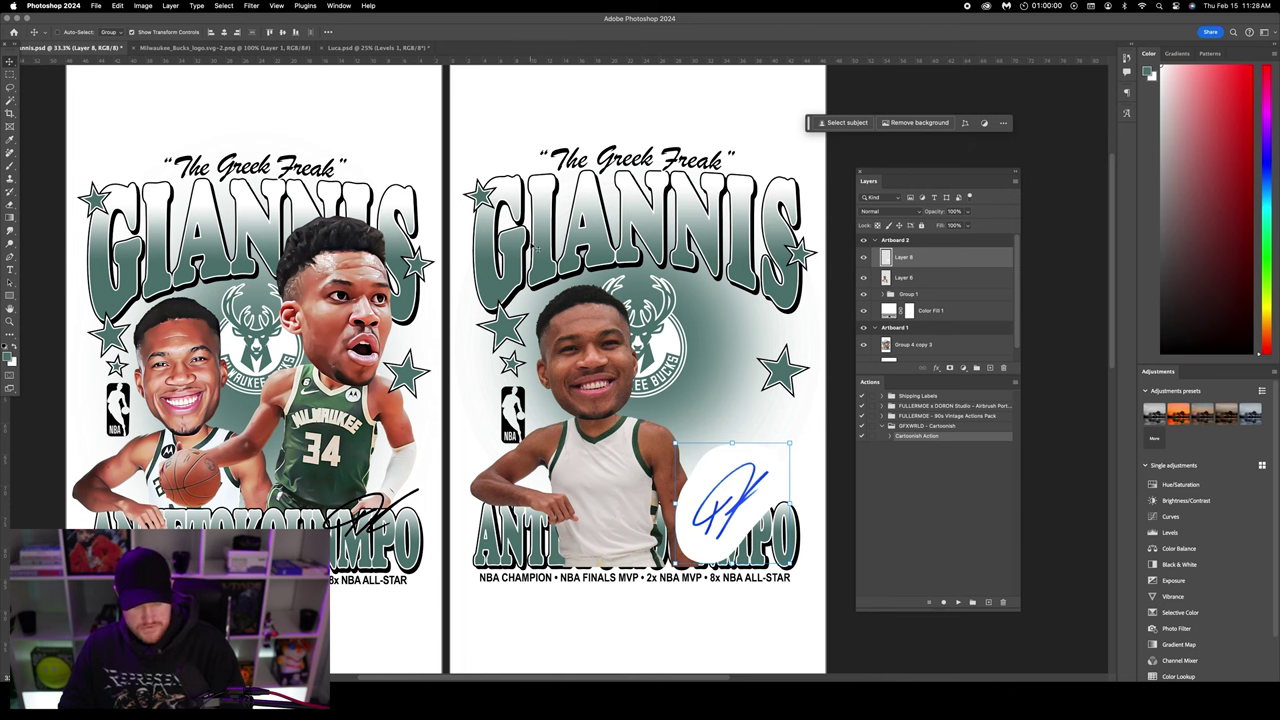
# - Turn the blue autograph pure black and white with a Threshold adjustment at level 148
pyautogui.click(143, 5)
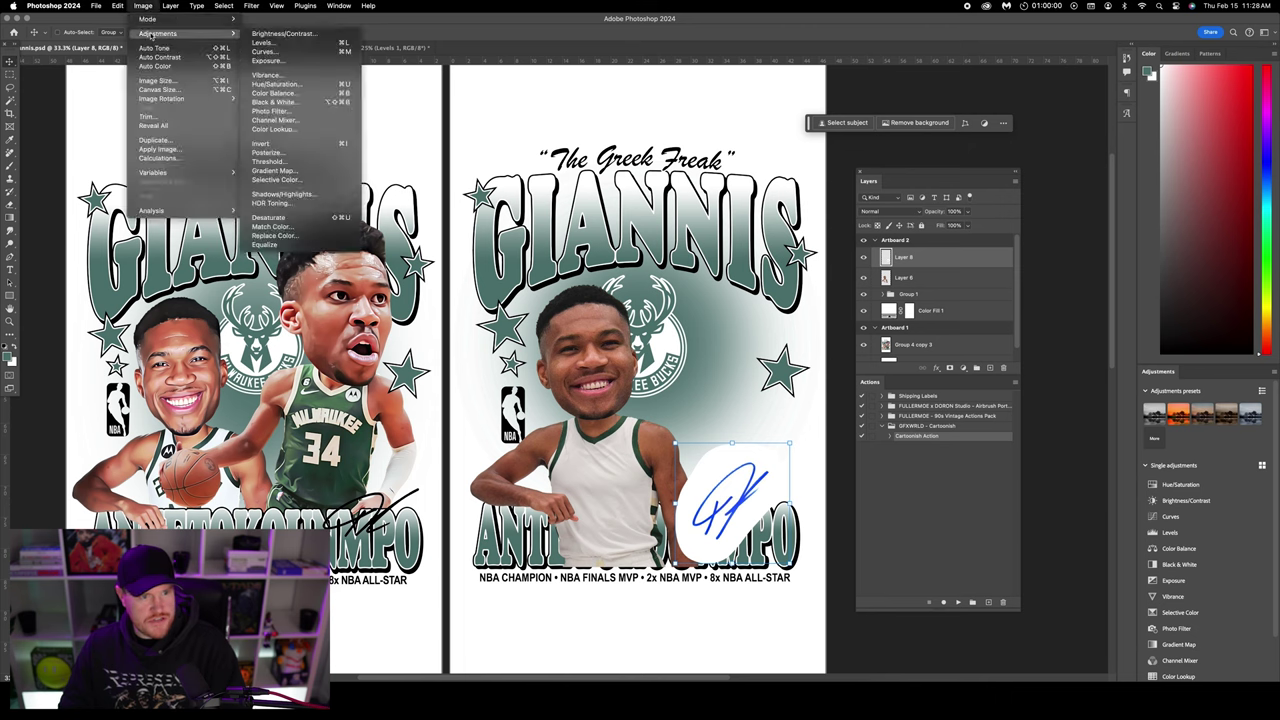
pyautogui.click(285, 160)
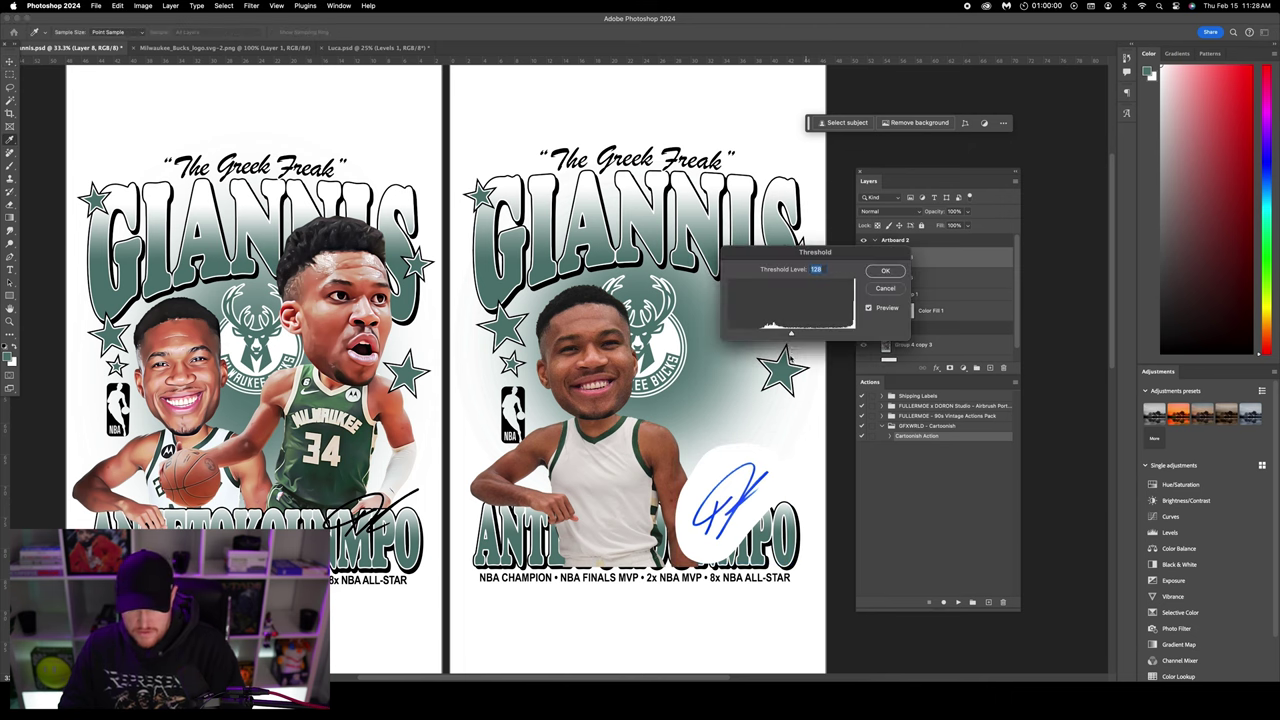
pyautogui.moveTo(792, 334)
pyautogui.mouseDown()
pyautogui.moveTo(817, 334)
pyautogui.moveTo(801, 332)
pyautogui.mouseUp()
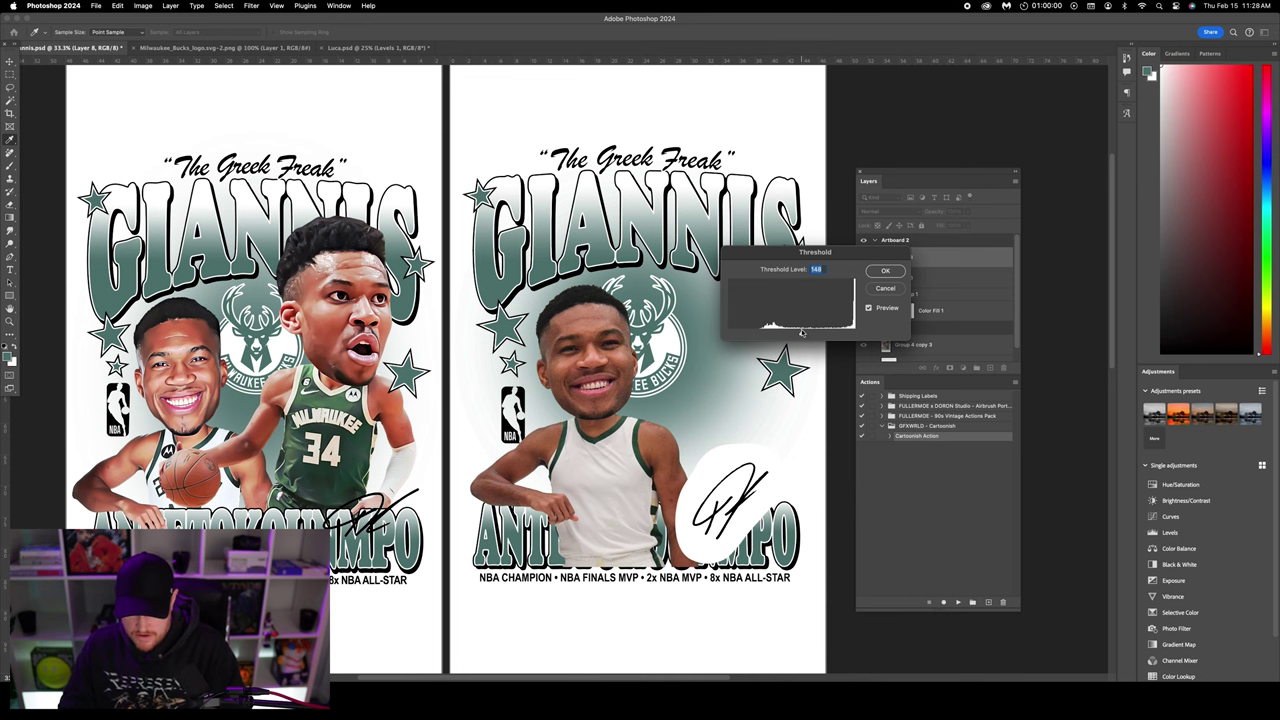
pyautogui.press('Return')
# - Examine the stroke edges of the black autograph up close
pyautogui.press('v')
pyautogui.press('super+equal')
pyautogui.press('super+equal')
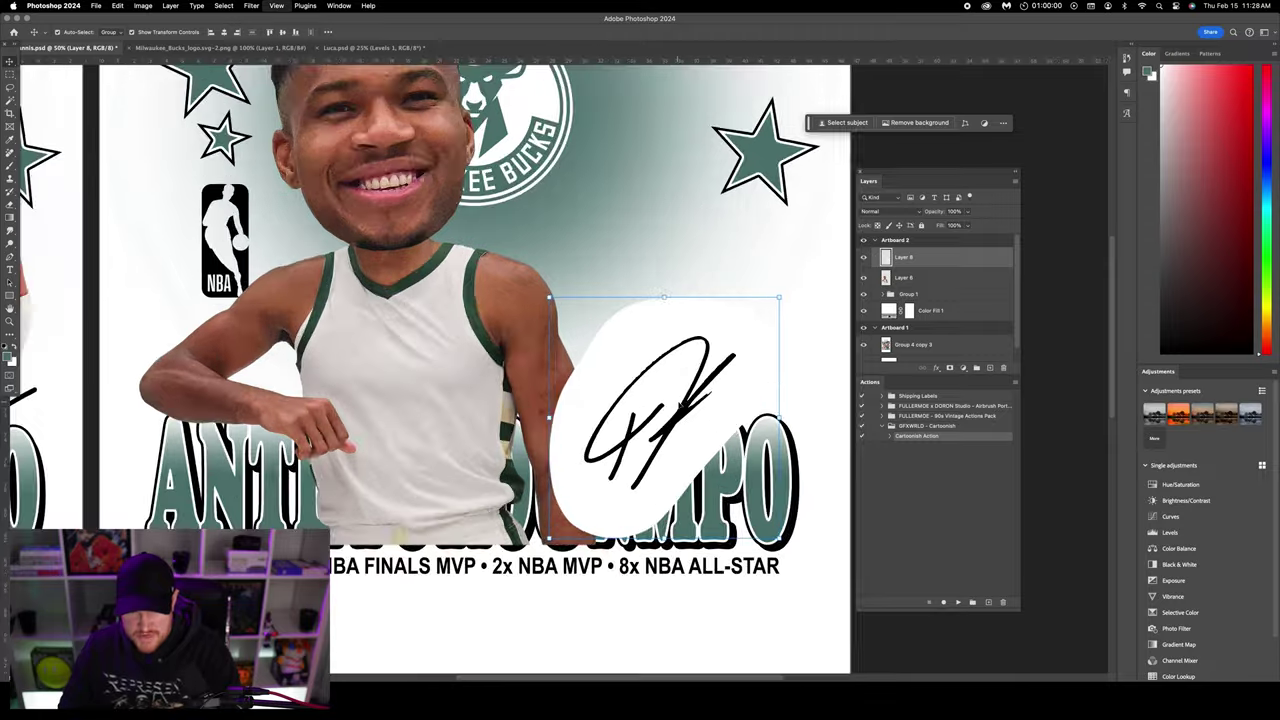
pyautogui.press('super+equal')
pyautogui.press('super+equal')
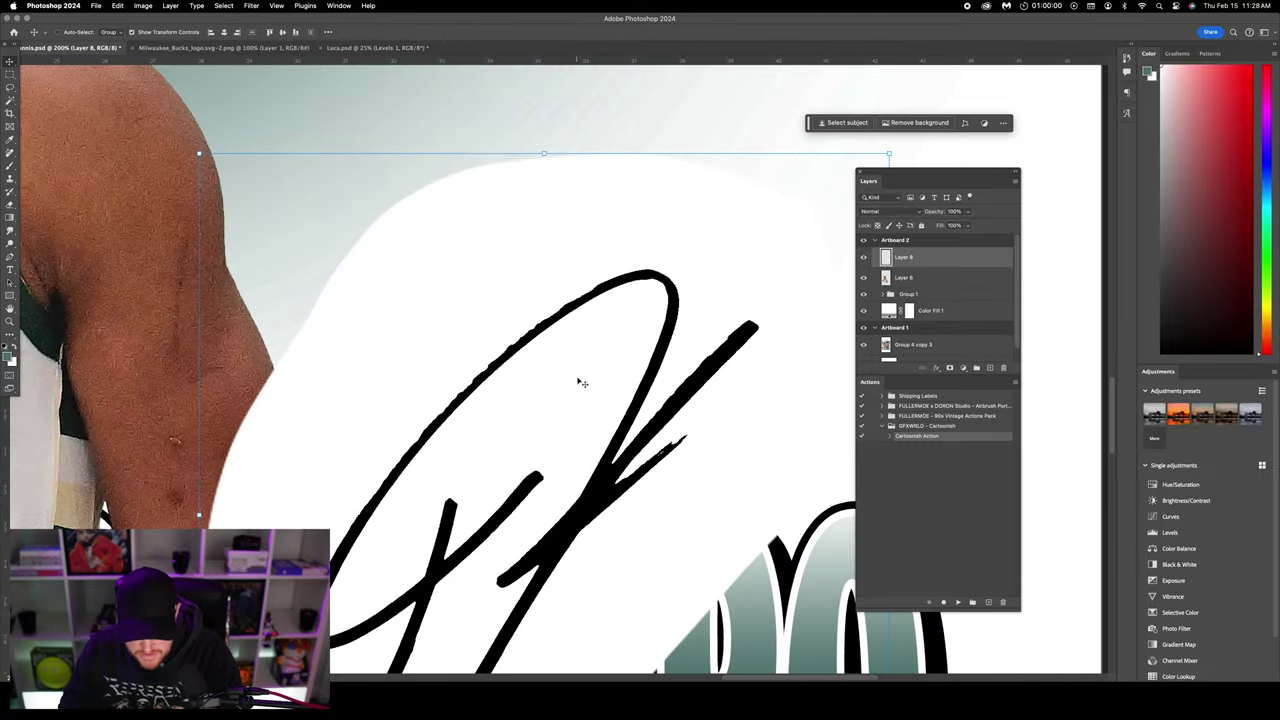
pyautogui.press('super+minus')
pyautogui.press('super+minus')
pyautogui.press('super+minus')
pyautogui.press('super+minus')
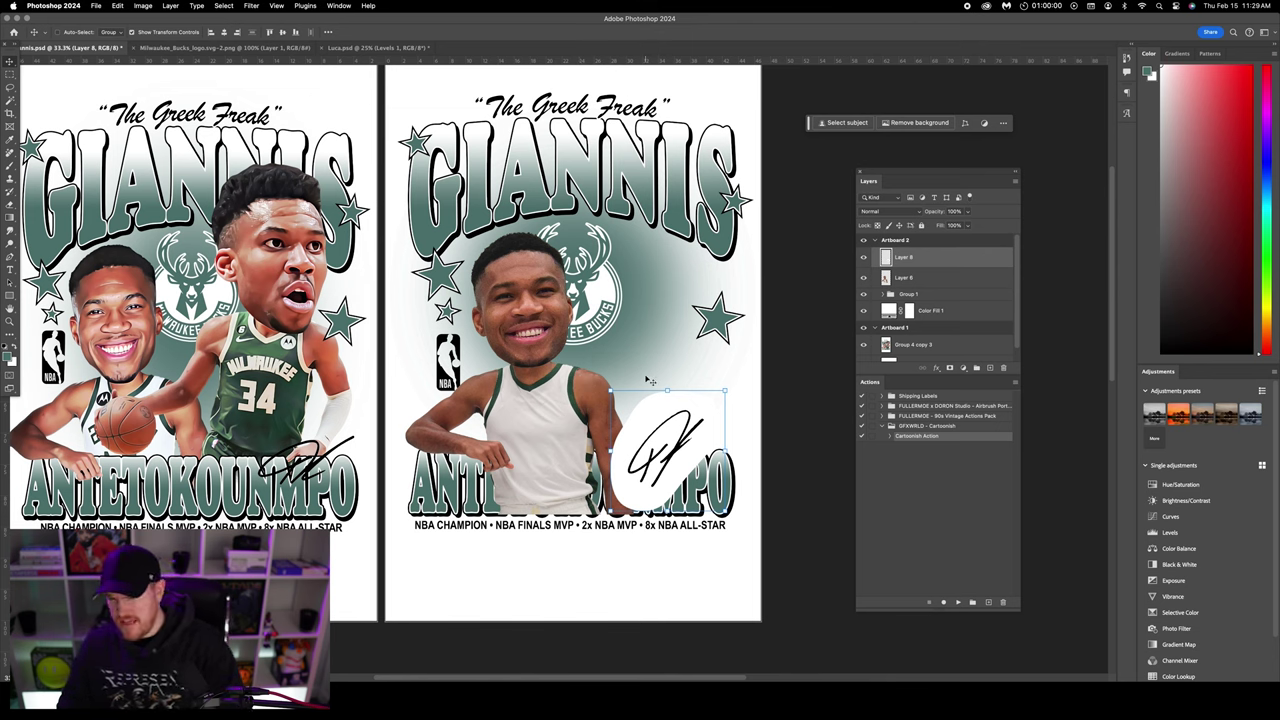
# - Select the autograph's black strokes with the Magic Wand, copy them to a new layer, and delete the white-backed layer
pyautogui.press('w')
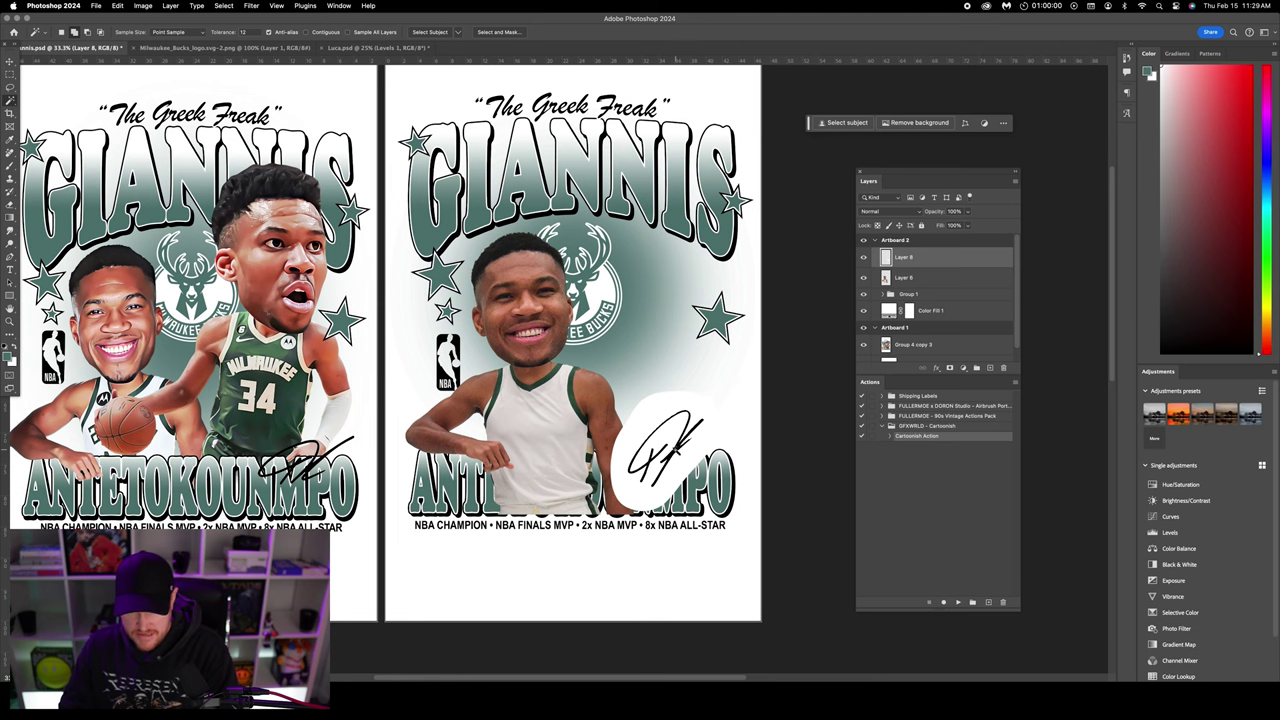
pyautogui.click(679, 451)
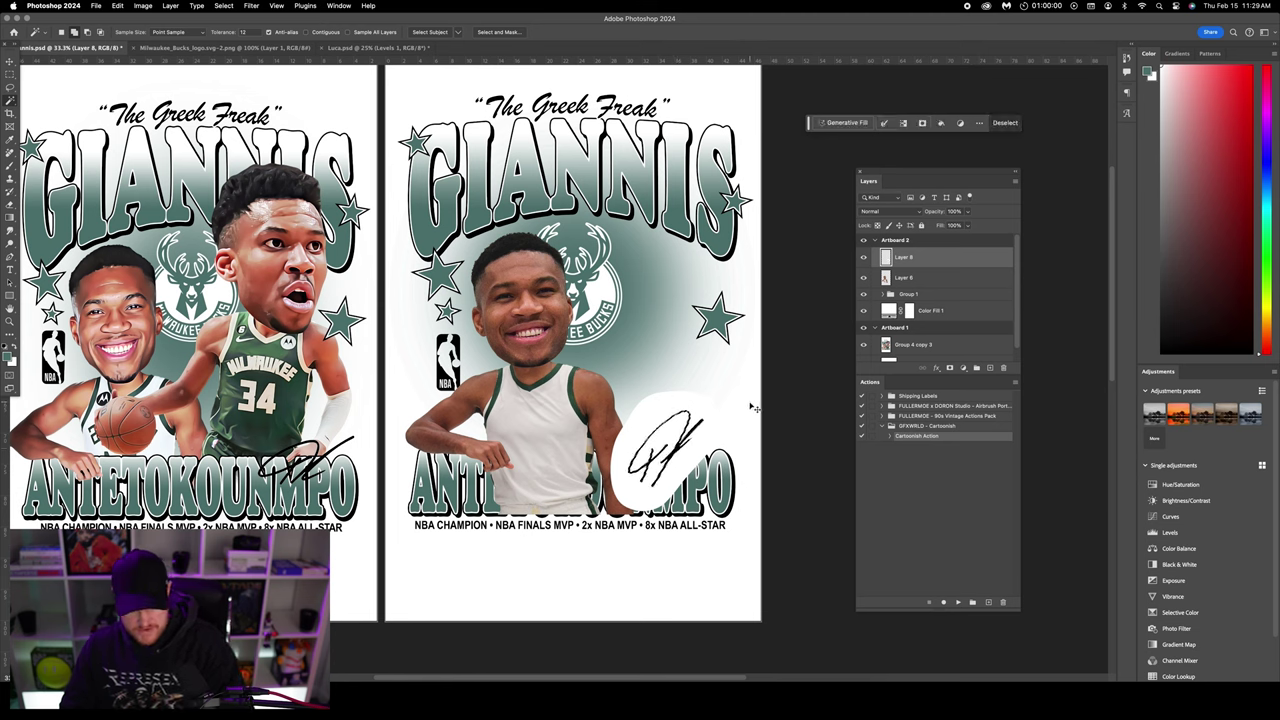
pyautogui.hotkey('ctrl', 'j')
pyautogui.click(909, 279)
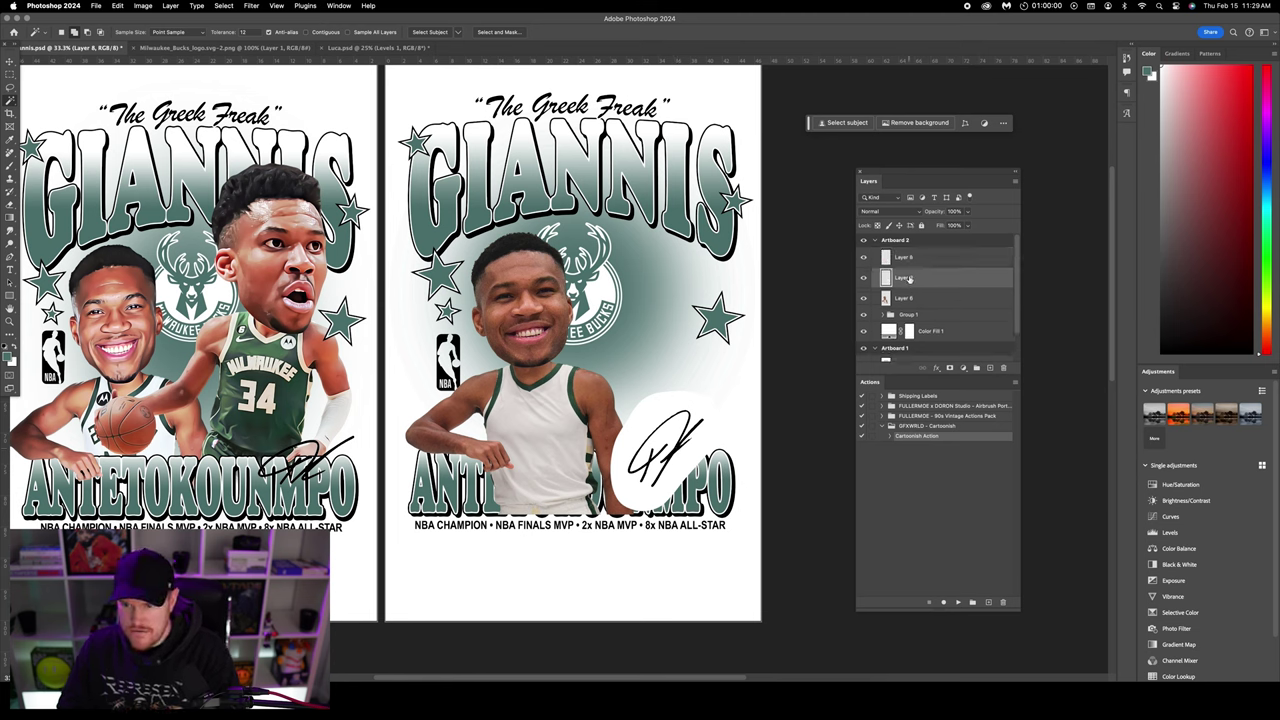
pyautogui.press('Delete')
# - Add a Color Overlay in black (000000) to the isolated autograph layer
pyautogui.click(930, 259)
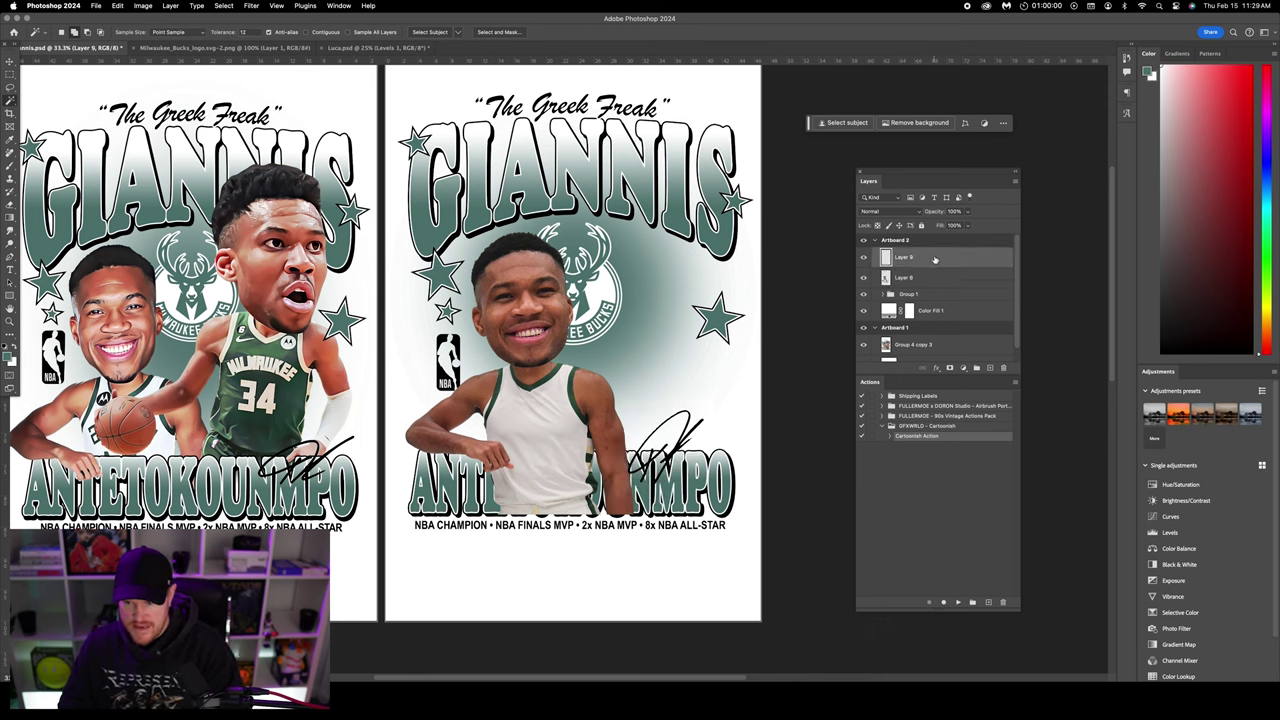
pyautogui.doubleClick(935, 259)
pyautogui.click(810, 443)
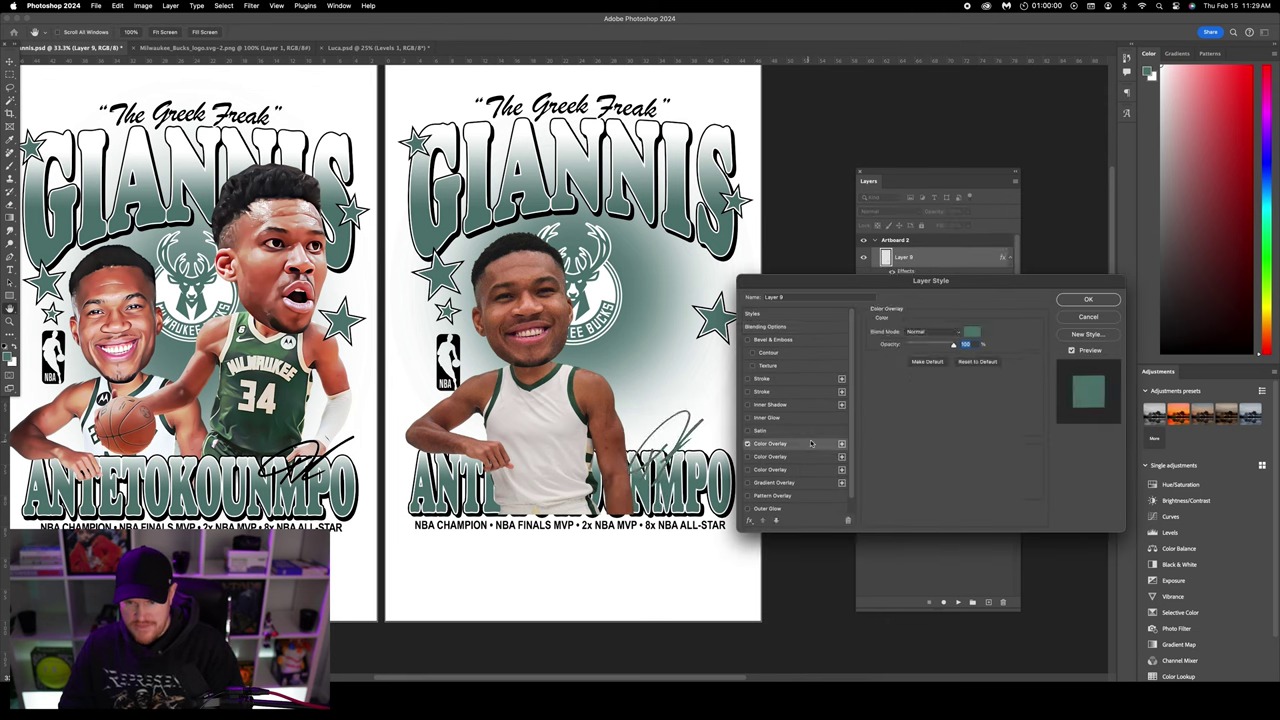
pyautogui.click(972, 331)
pyautogui.write('000000')
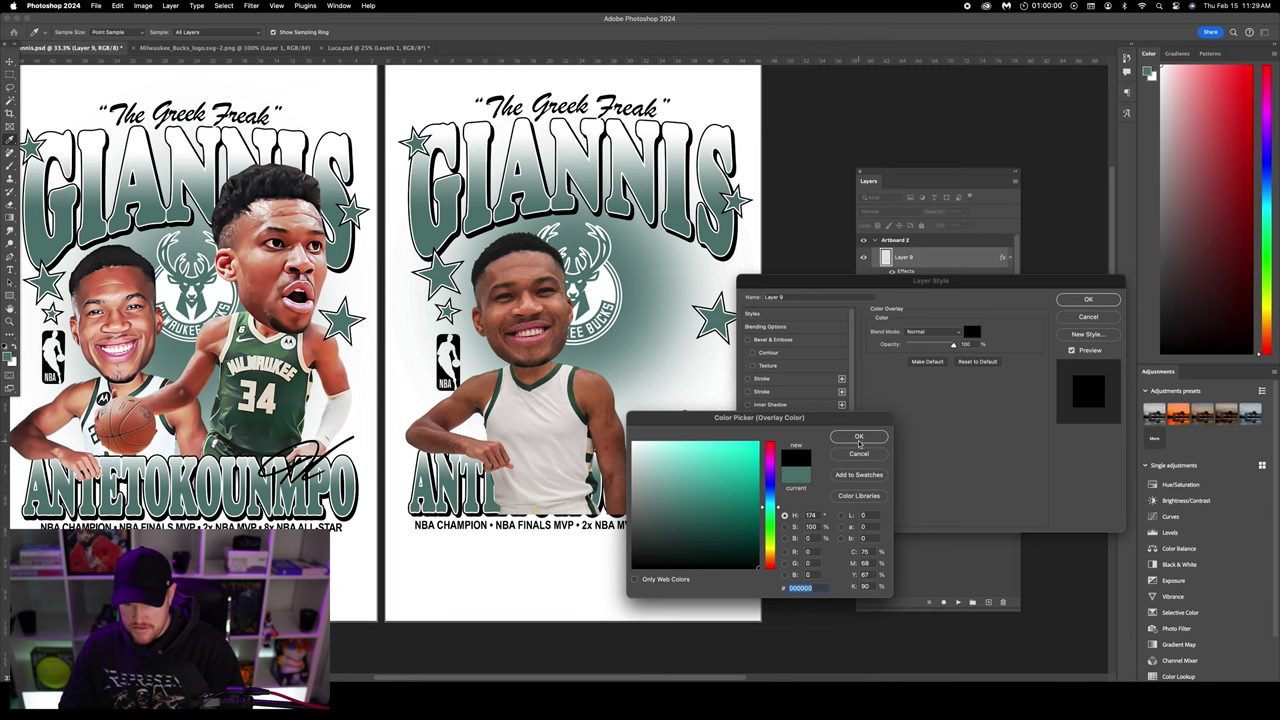
pyautogui.click(858, 436)
pyautogui.click(1088, 299)
# - Rotate the autograph clockwise by about 12 degrees and place it over the end of the bottom name lettering
pyautogui.press('v')
pyautogui.moveTo(700, 428)
pyautogui.mouseDown()
pyautogui.moveTo(744, 422)
pyautogui.moveTo(700, 448)
pyautogui.moveTo(726, 442)
pyautogui.moveTo(724, 428)
pyautogui.mouseUp()
pyautogui.hotkey('ctrl', 't')
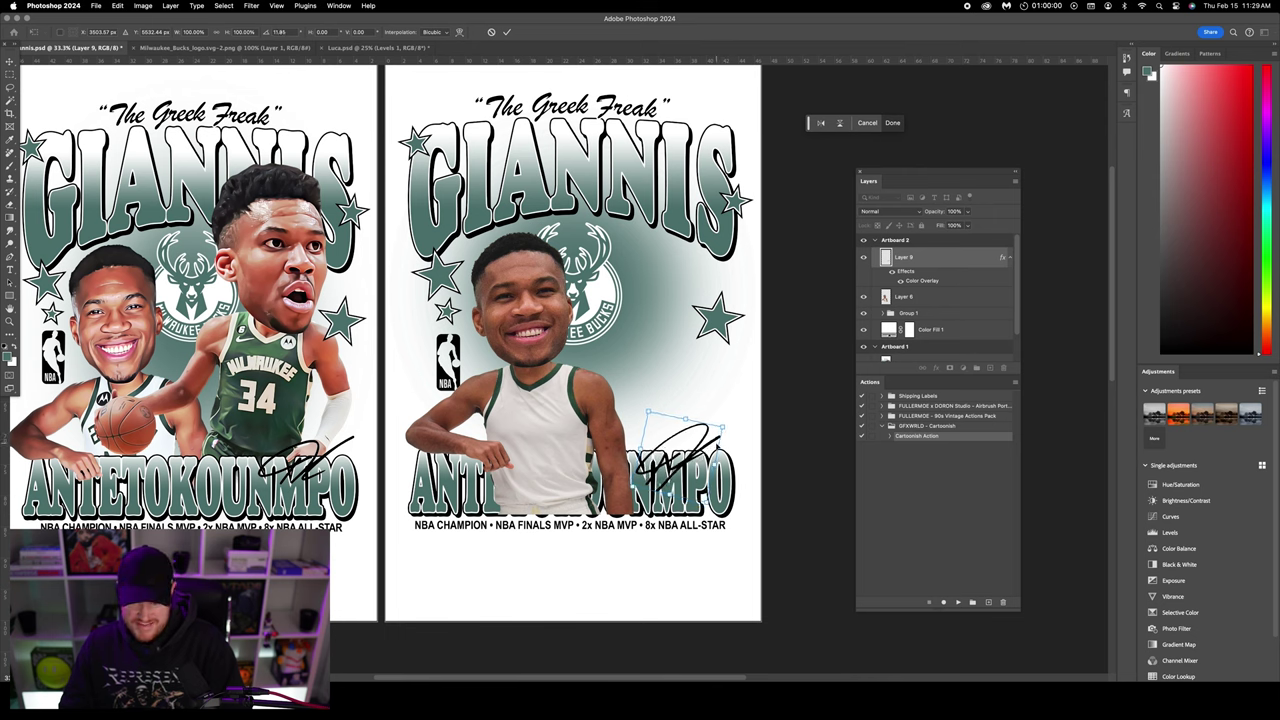
pyautogui.moveTo(688, 452); pyautogui.dragTo(691, 449)
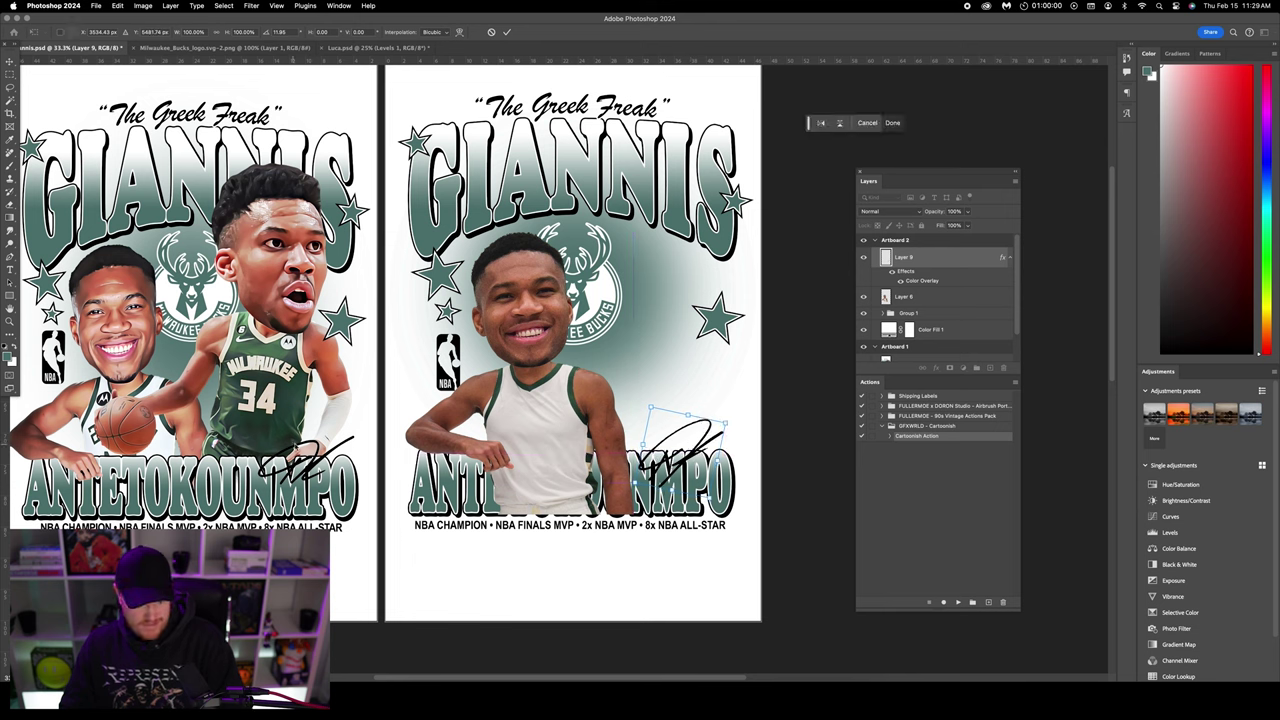
pyautogui.press('Return')
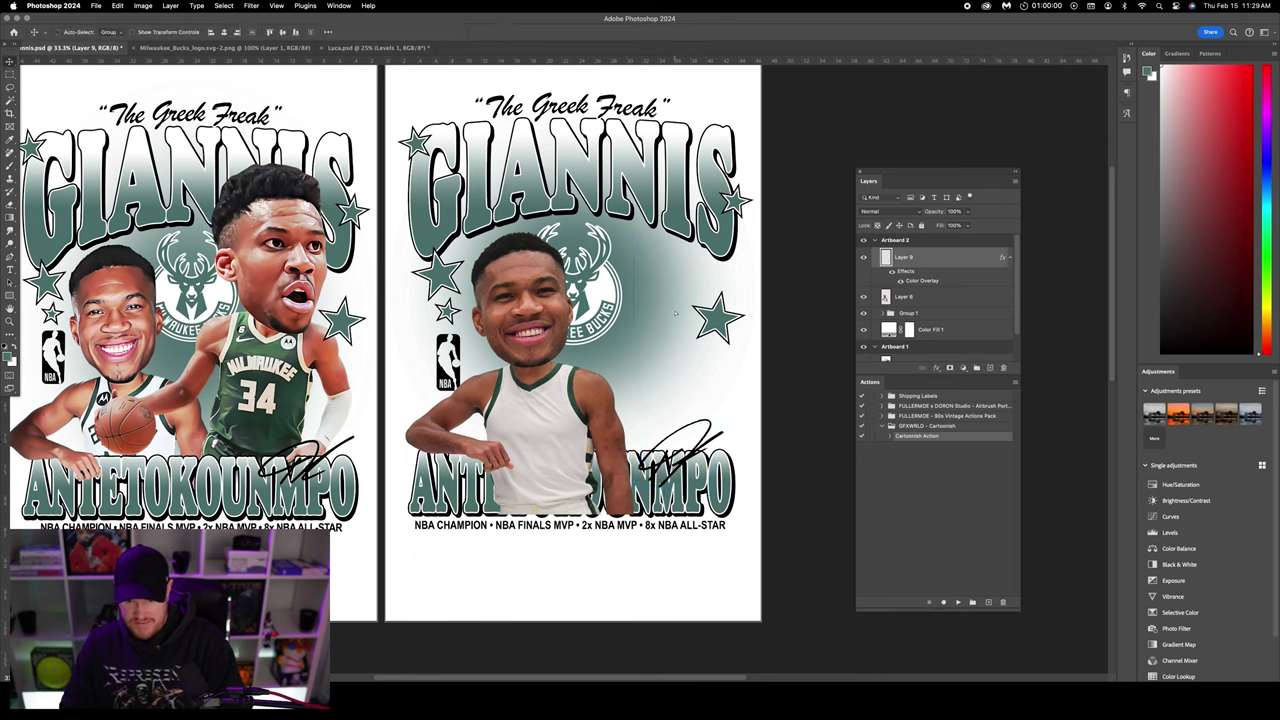
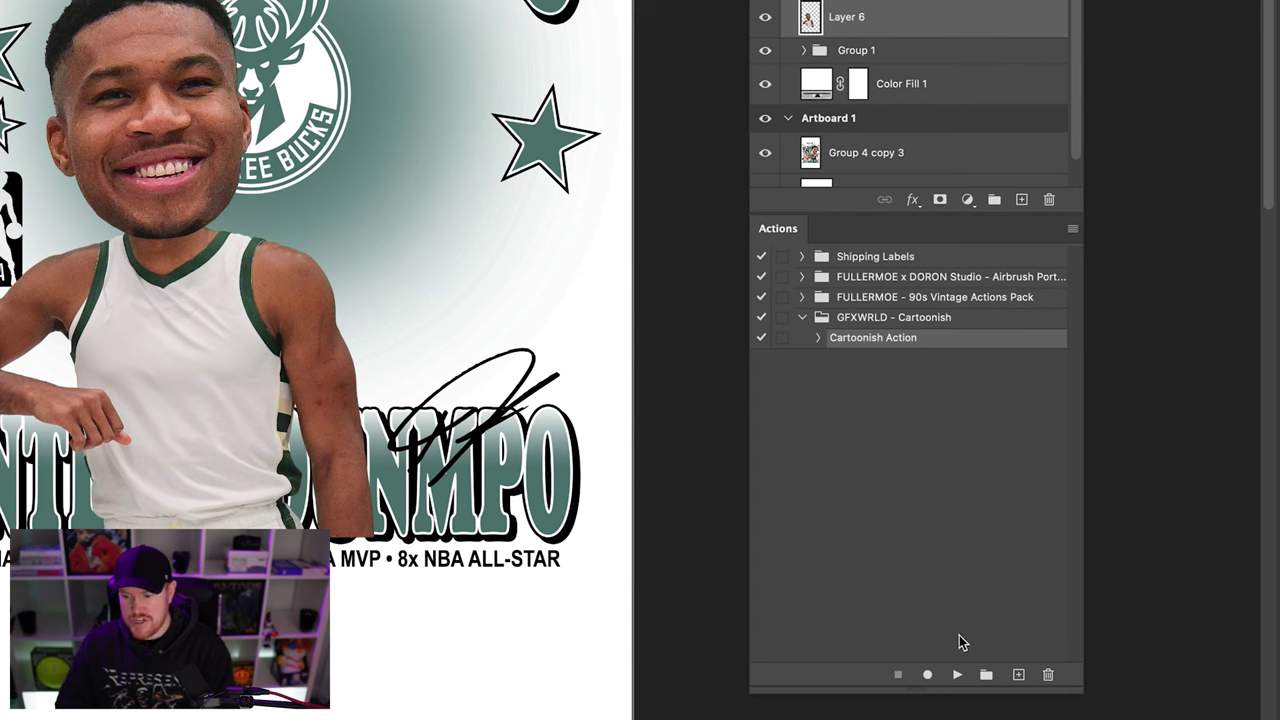
# - Run the Cartoonish Action on the player layer and review the Original and Cartoonish layers it produces
pyautogui.click(957, 675)
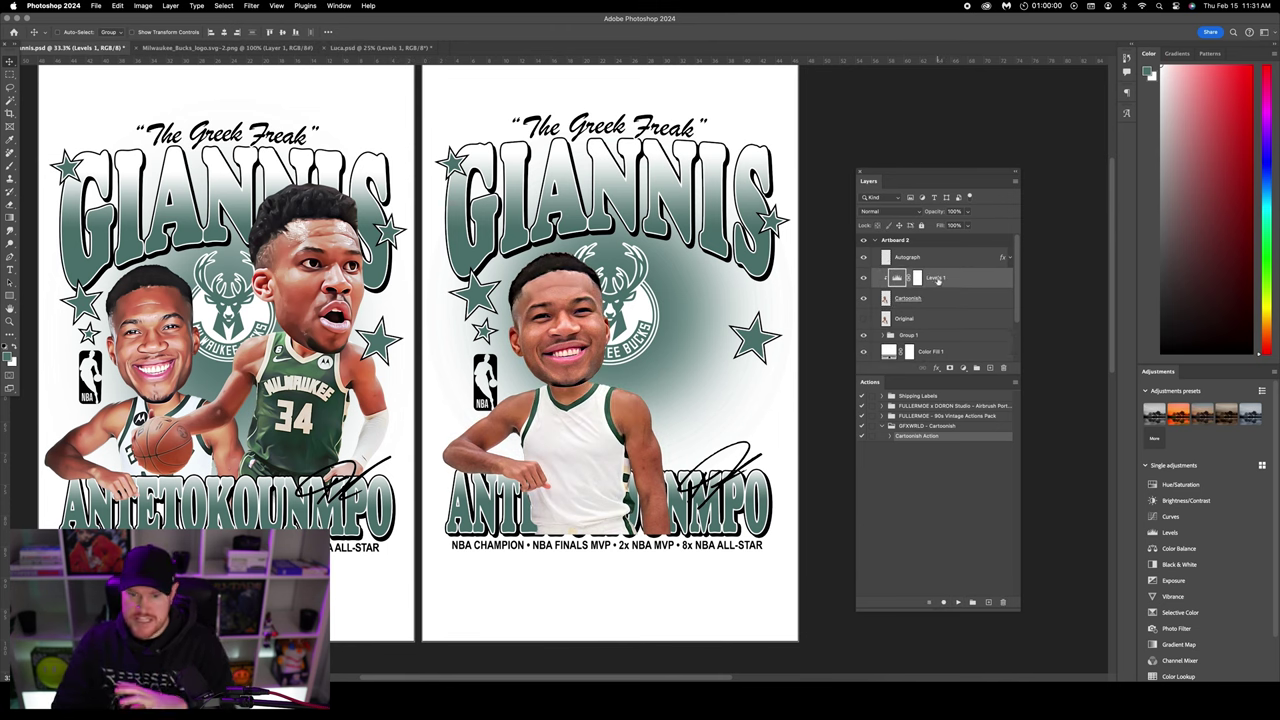
pyautogui.click(937, 318)
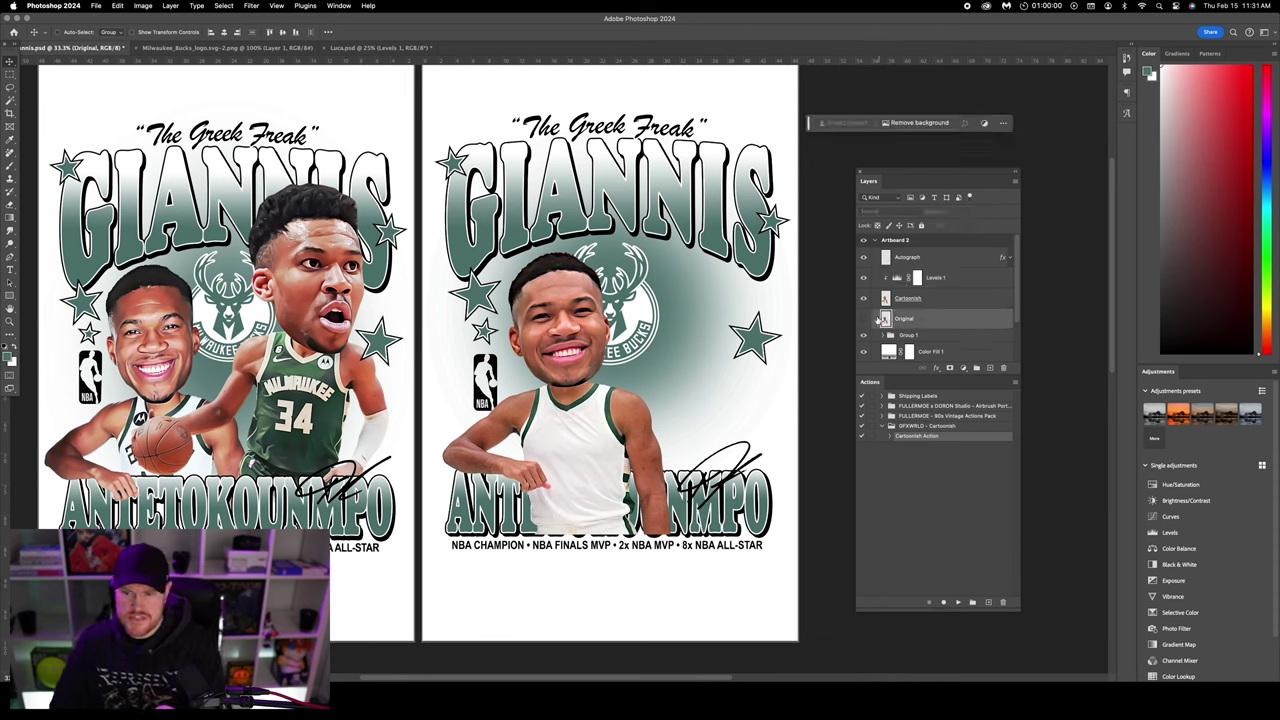
pyautogui.click(864, 318)
pyautogui.click(941, 299)
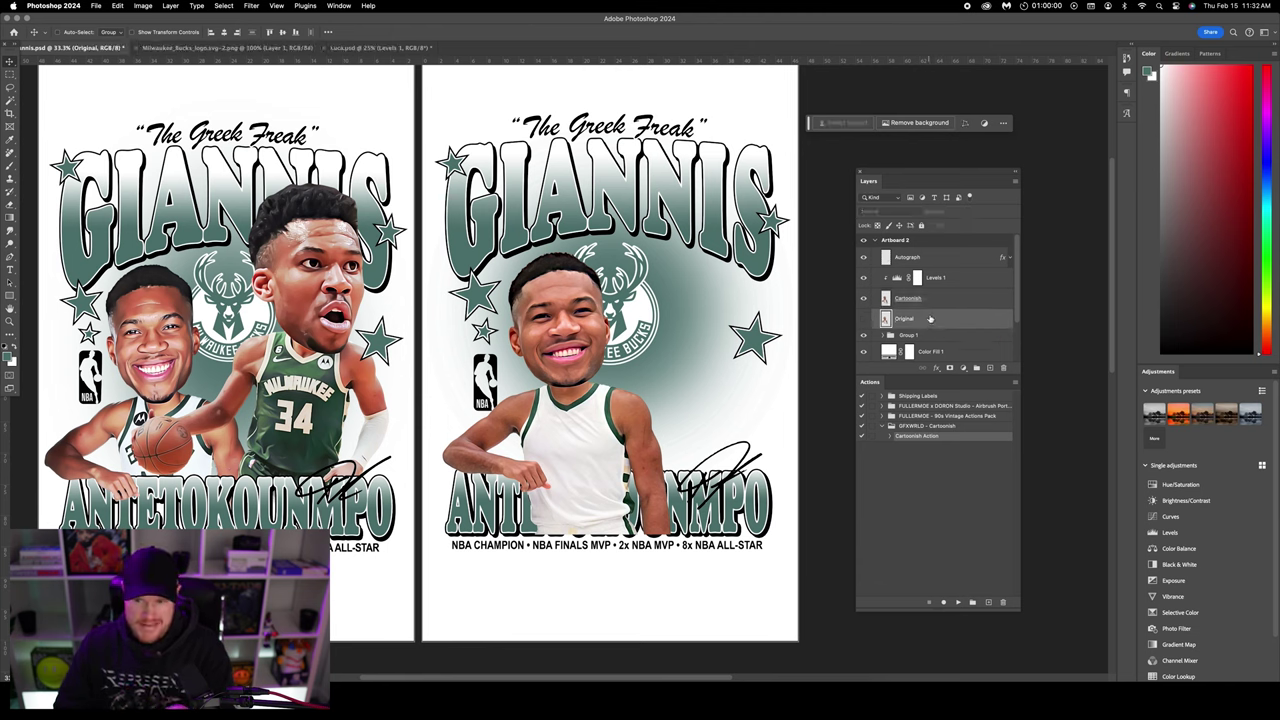
# - Try raising the midtones of the player's Levels 1 adjustment to about 1.78 and bring them back down
pyautogui.click(942, 281)
pyautogui.click(896, 279)
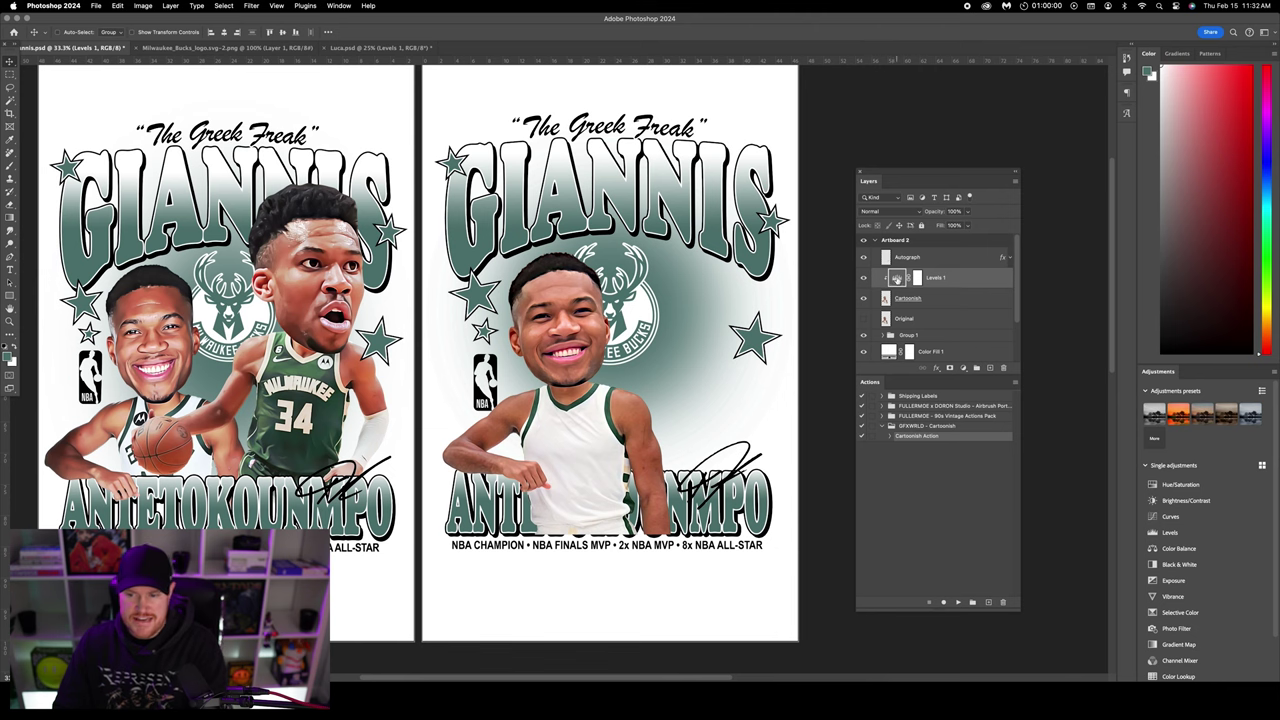
pyautogui.doubleClick(896, 279)
pyautogui.moveTo(806, 89); pyautogui.dragTo(755, 243)
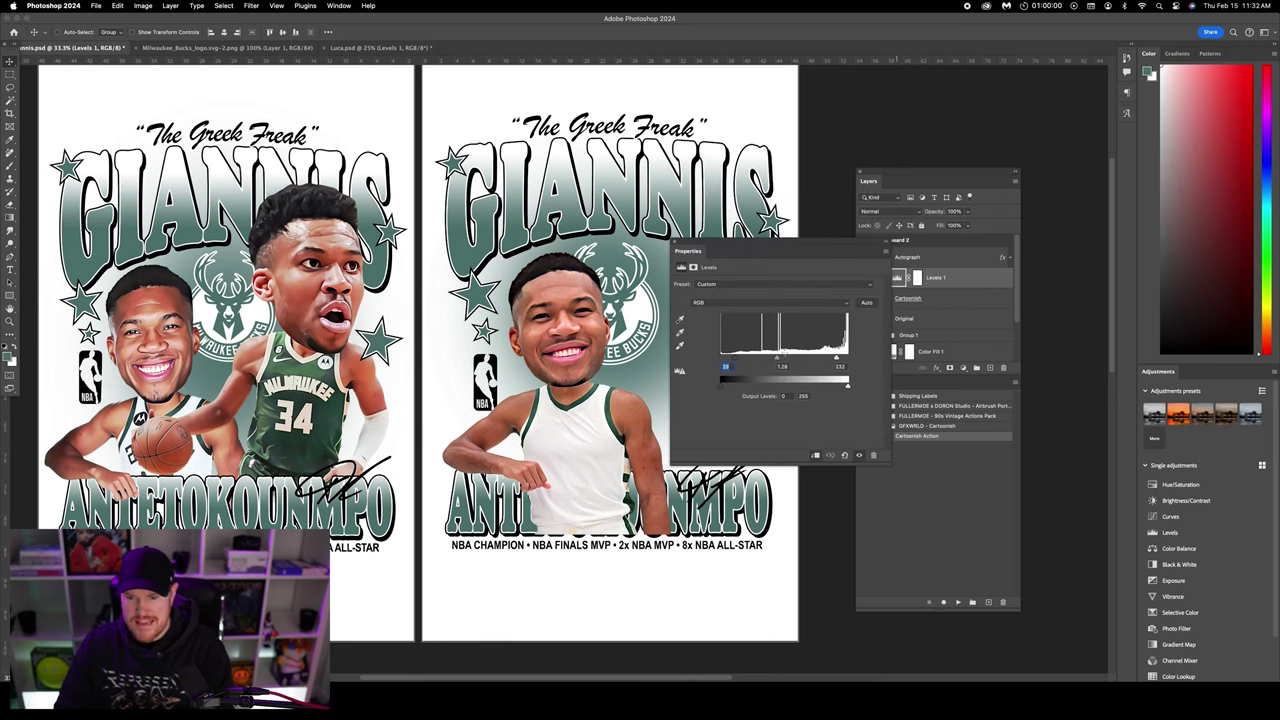
pyautogui.moveTo(778, 358); pyautogui.dragTo(764, 357)
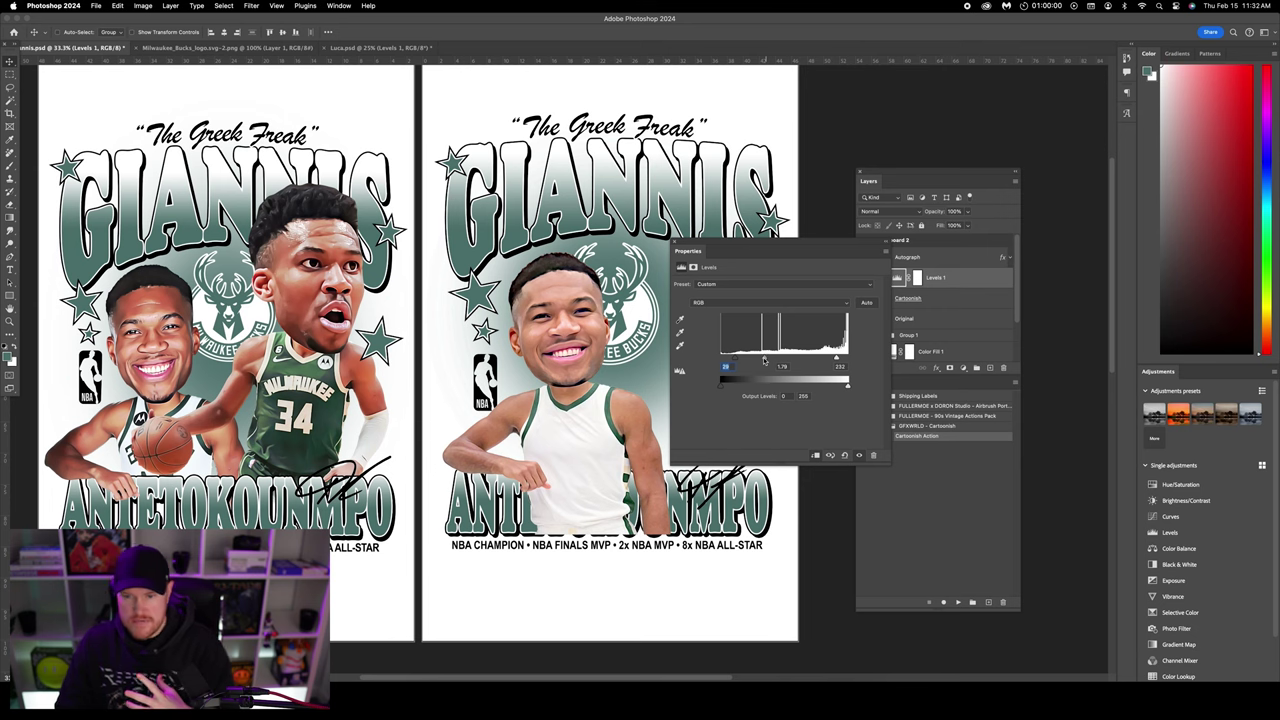
pyautogui.moveTo(763, 360); pyautogui.dragTo(776, 360)
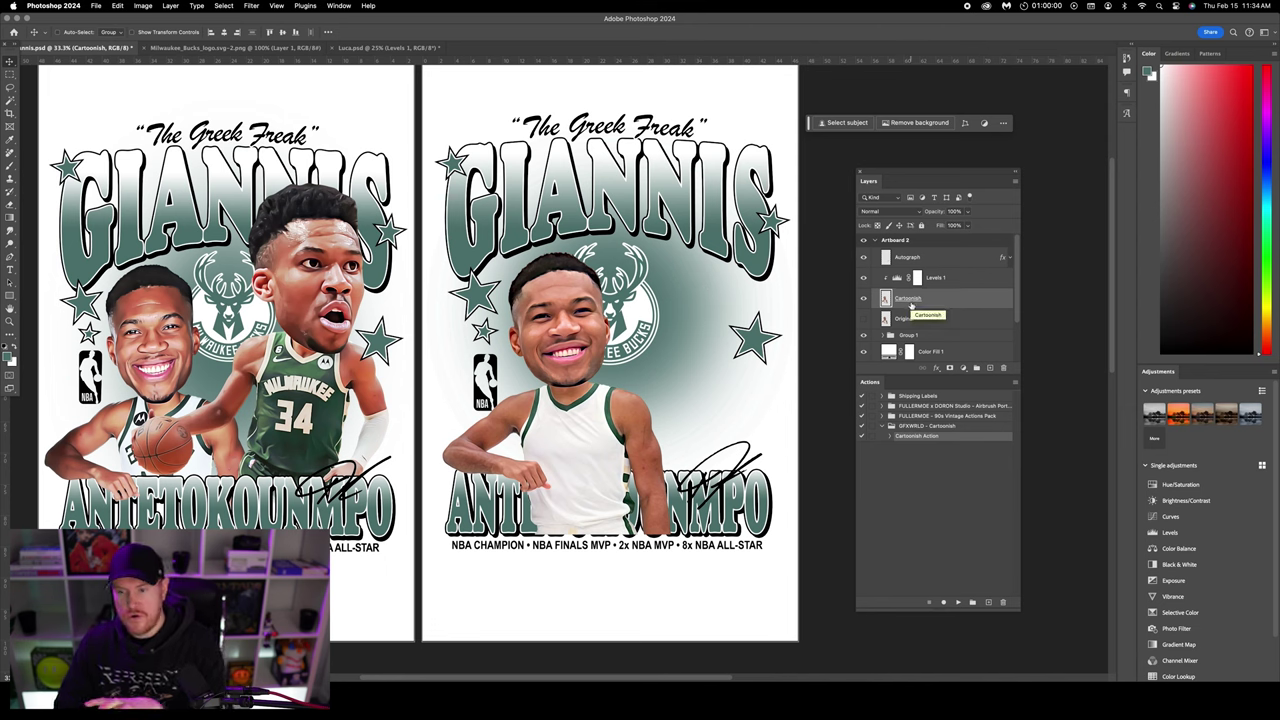
# - Open the Liquify filter on the Cartoonish layer and keep Face #1 as the face for Face-Aware Liquify
pyautogui.click(251, 6)
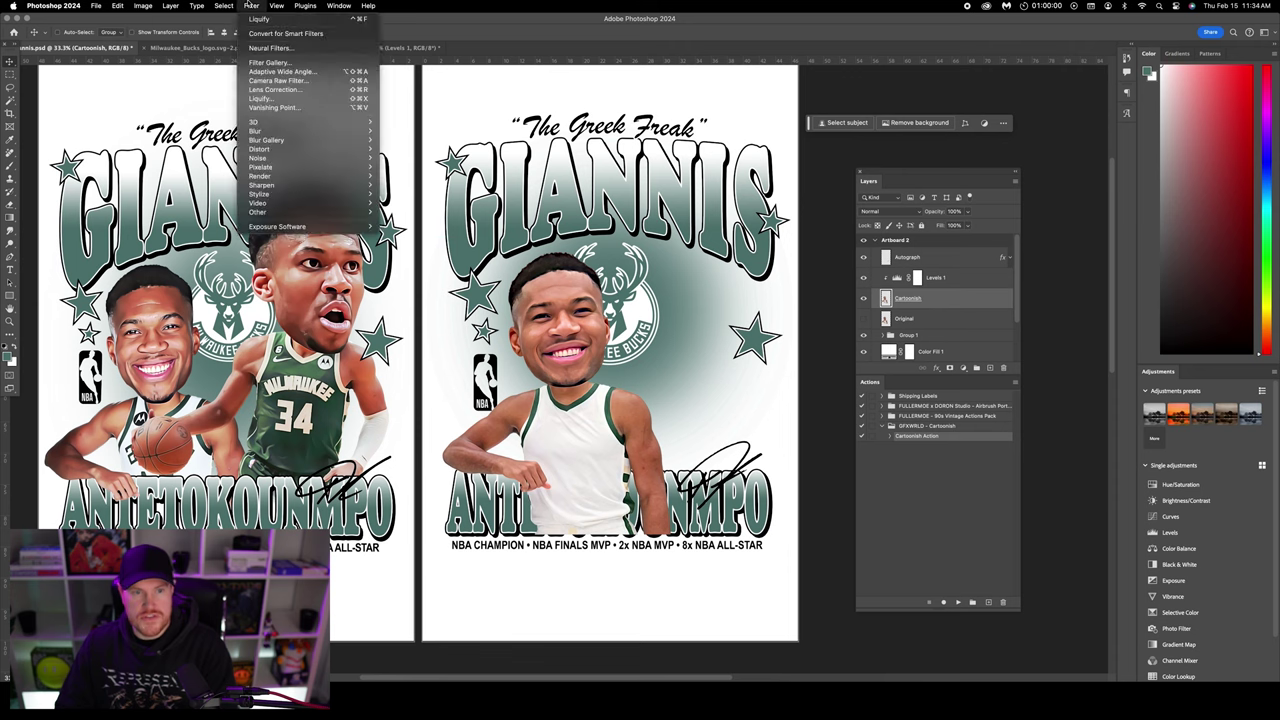
pyautogui.click(251, 6)
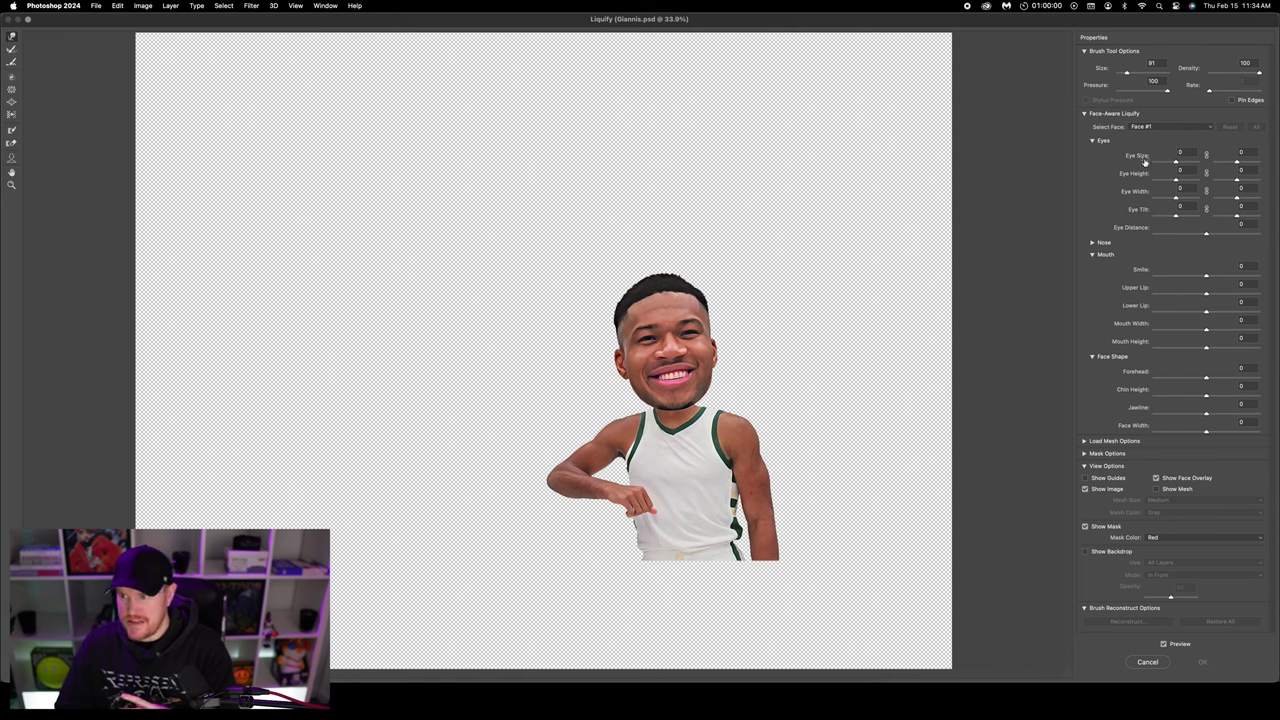
pyautogui.click(1084, 113)
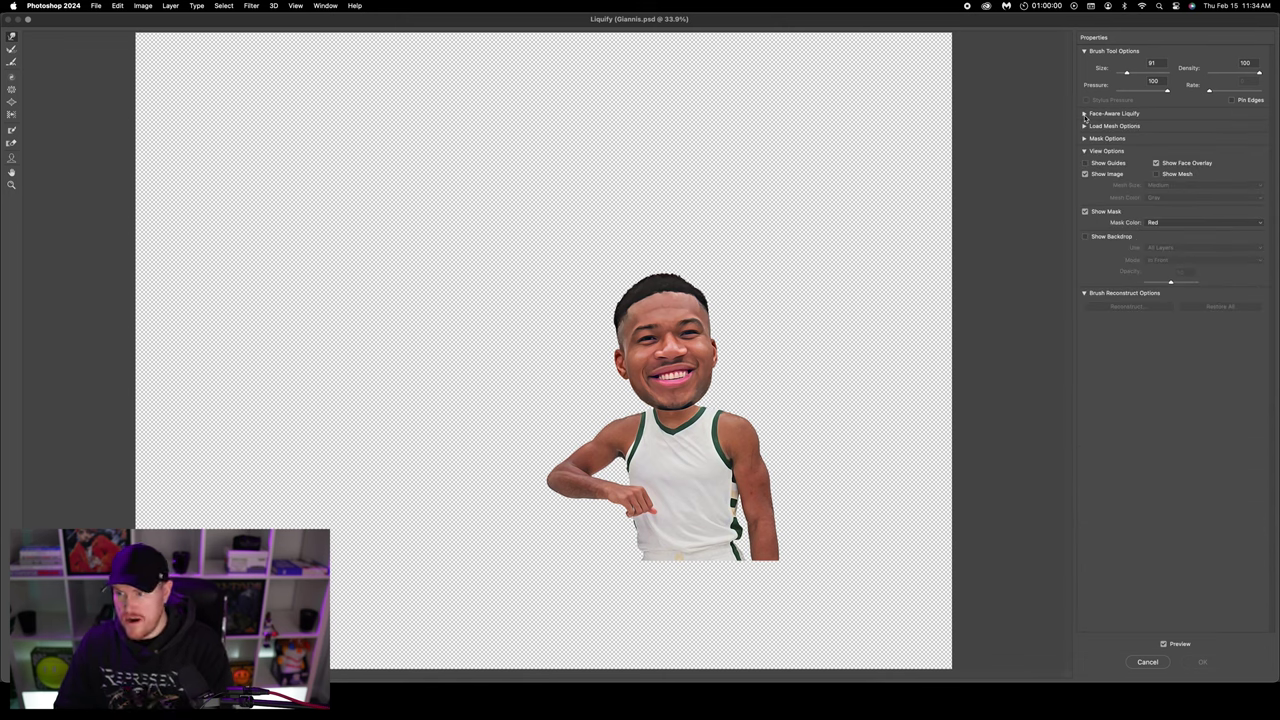
pyautogui.click(1084, 113)
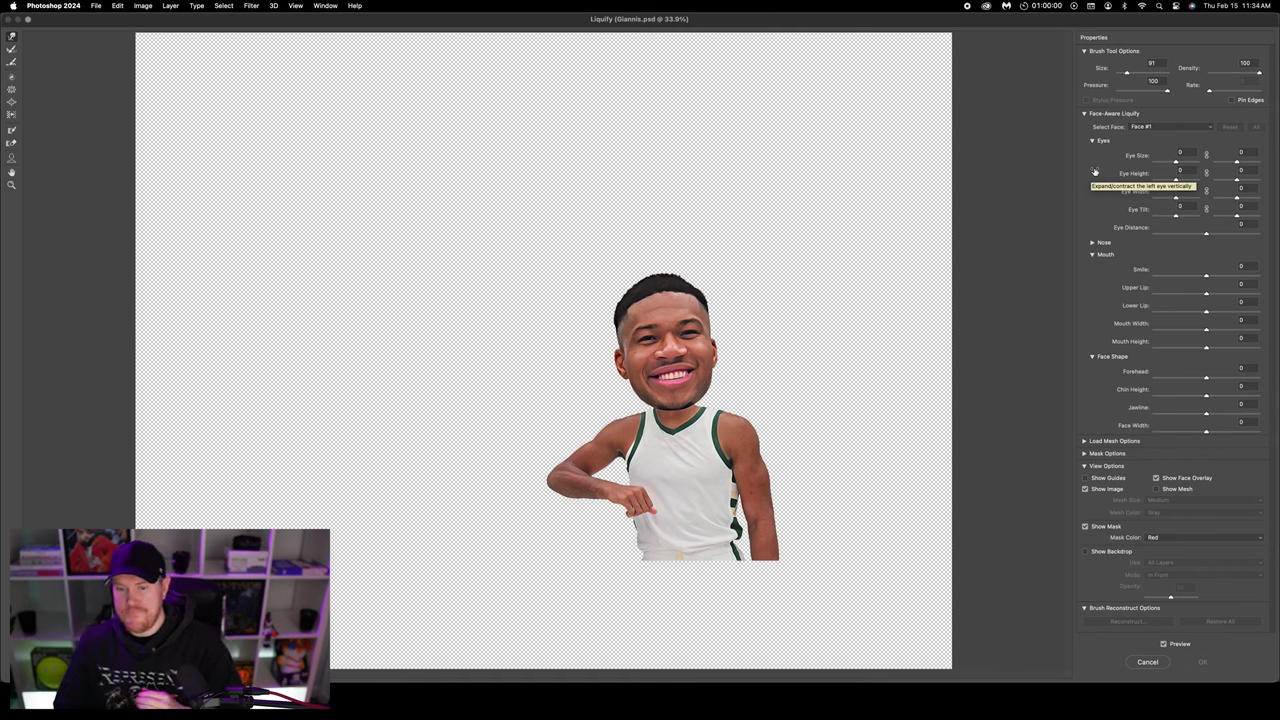
pyautogui.click(1159, 128)
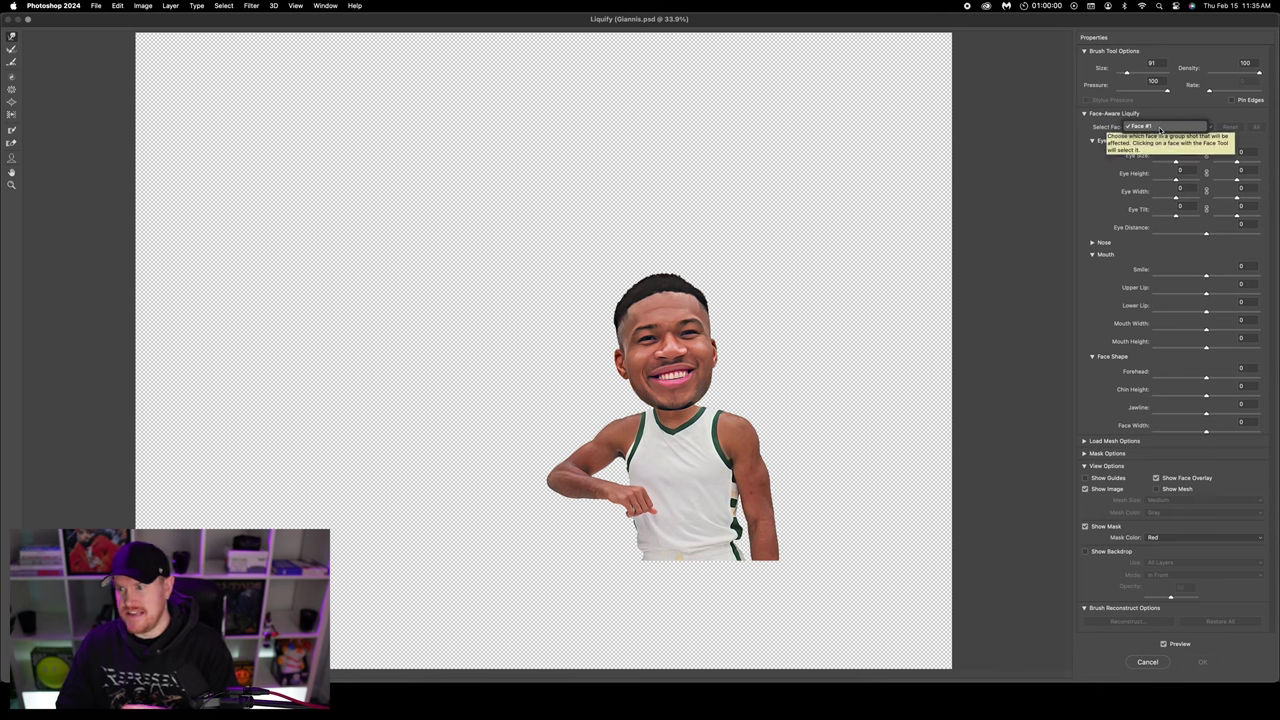
pyautogui.click(1159, 128)
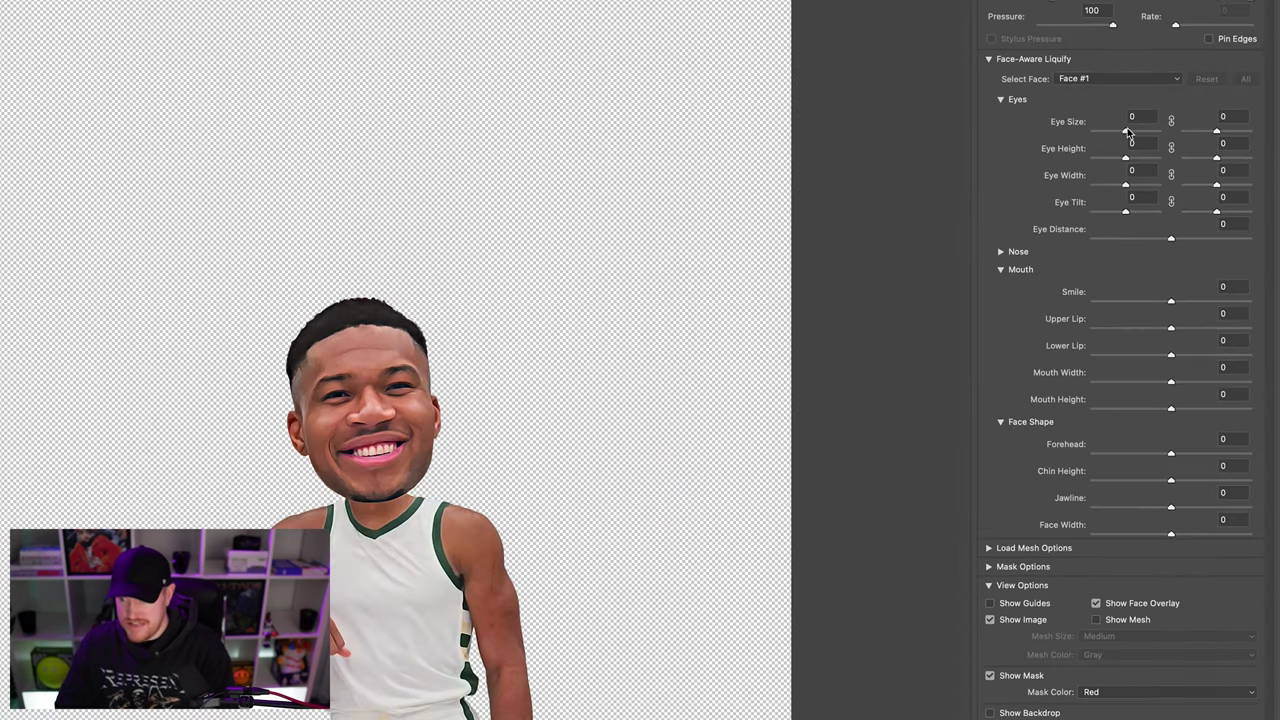
# - Reshape the player's eyes with Face-Aware Liquify, setting eye size to 36 and -22 and the second eye height to 95
pyautogui.moveTo(1127, 132); pyautogui.dragTo(1264, 134)
pyautogui.moveTo(1125, 158); pyautogui.dragTo(1228, 158)
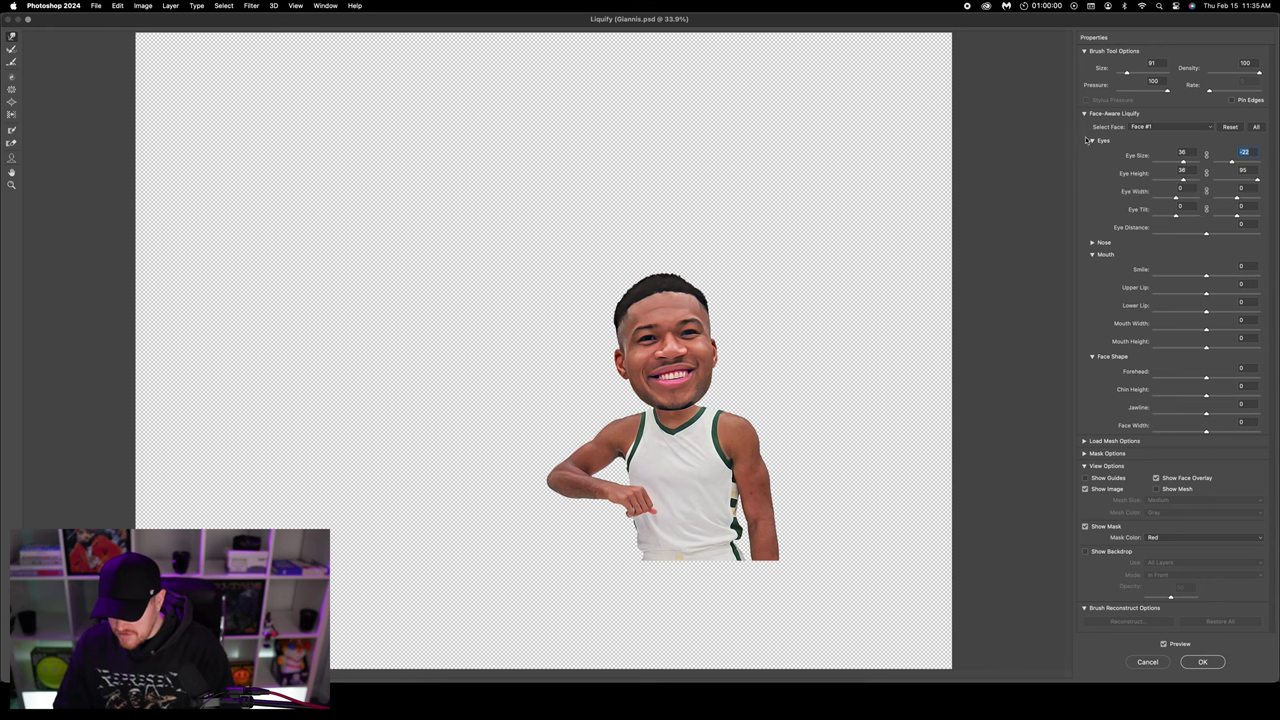
pyautogui.click(1090, 140)
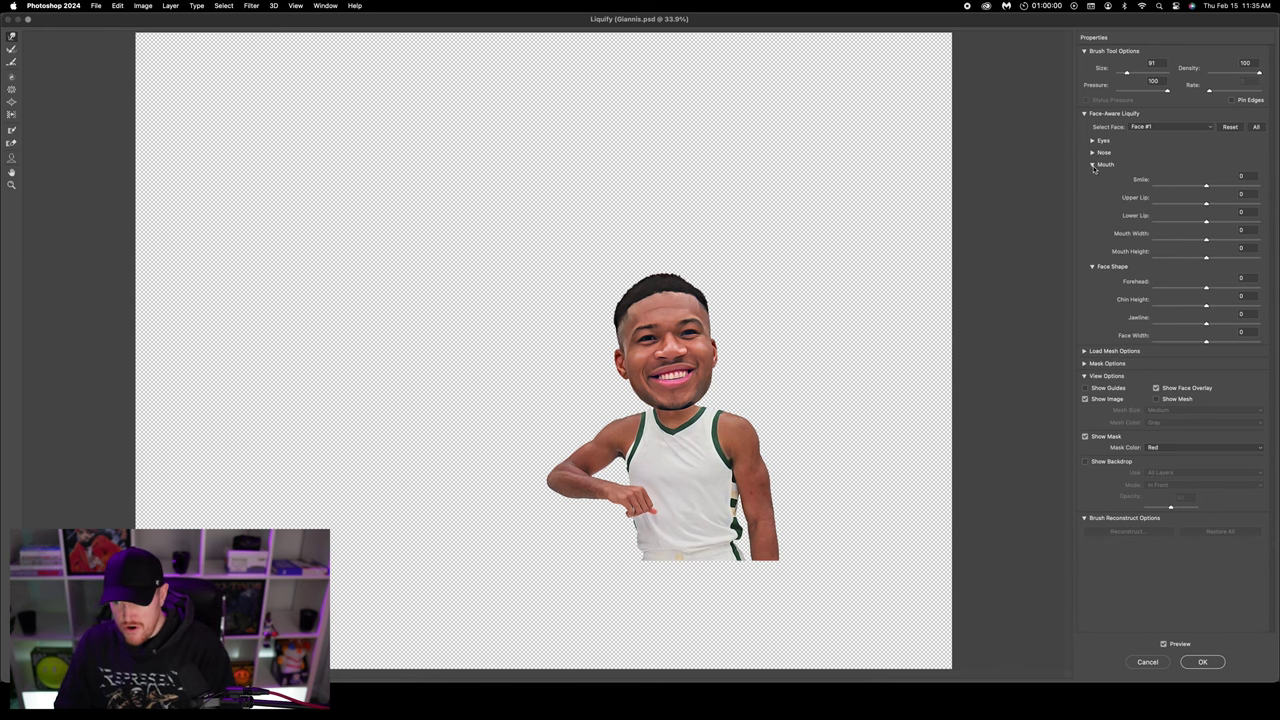
# - Set the face's smile to 100, mouth width to 46, mouth height to 73 and face width to -100, and apply Liquify
pyautogui.moveTo(1208, 187); pyautogui.dragTo(1273, 187)
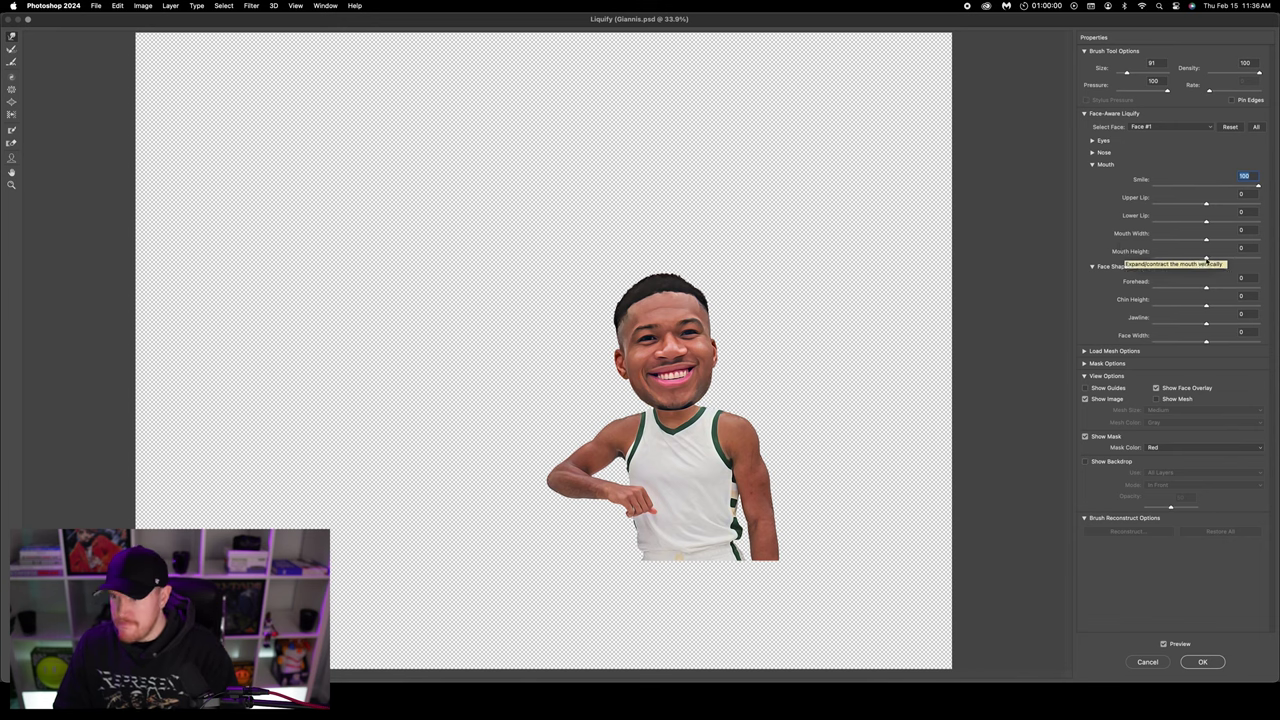
pyautogui.moveTo(1207, 240)
pyautogui.mouseDown()
pyautogui.moveTo(1240, 243)
pyautogui.moveTo(1214, 241)
pyautogui.moveTo(1230, 240)
pyautogui.mouseUp()
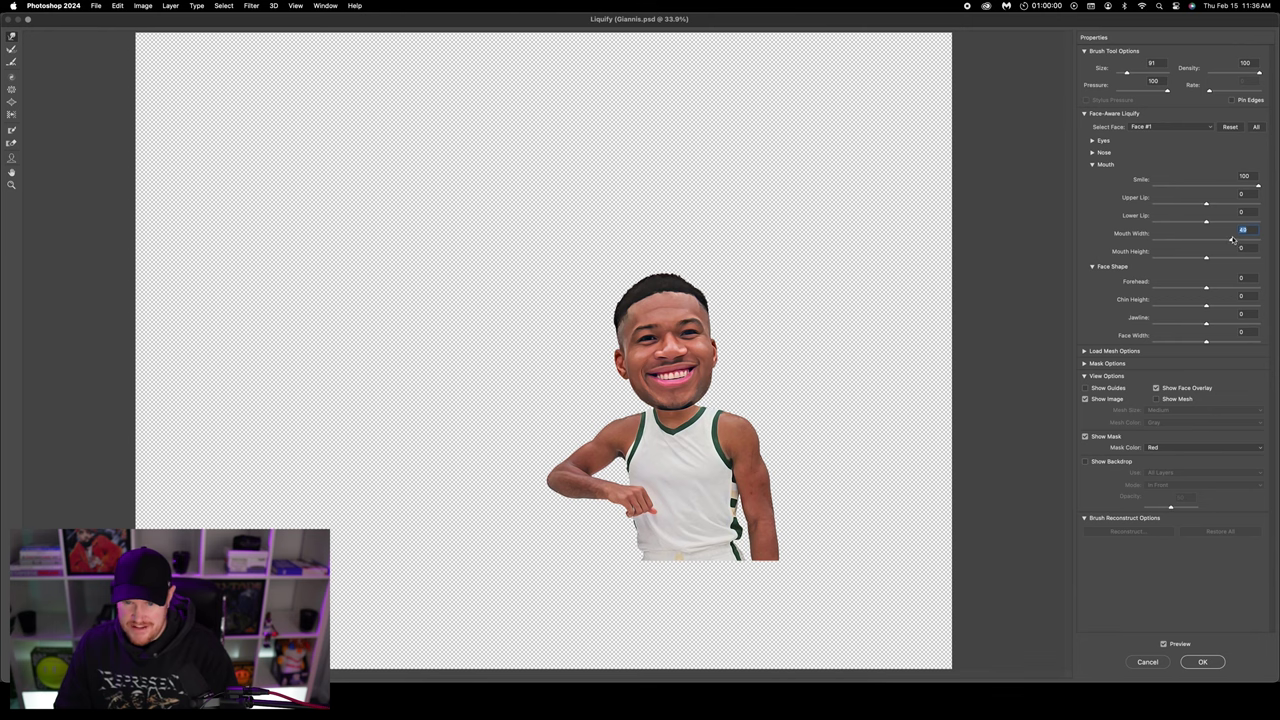
pyautogui.moveTo(1207, 259); pyautogui.dragTo(1245, 257)
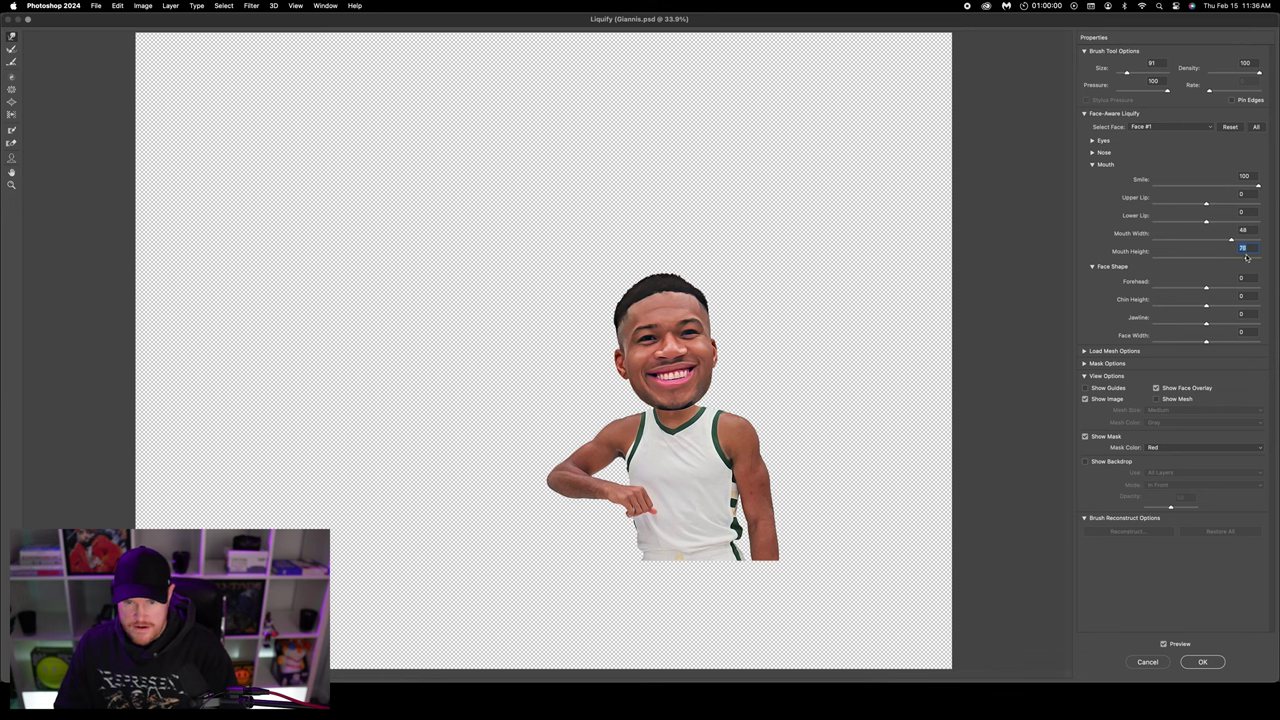
pyautogui.moveTo(1233, 241)
pyautogui.mouseDown()
pyautogui.moveTo(1222, 242)
pyautogui.moveTo(1233, 241)
pyautogui.mouseUp()
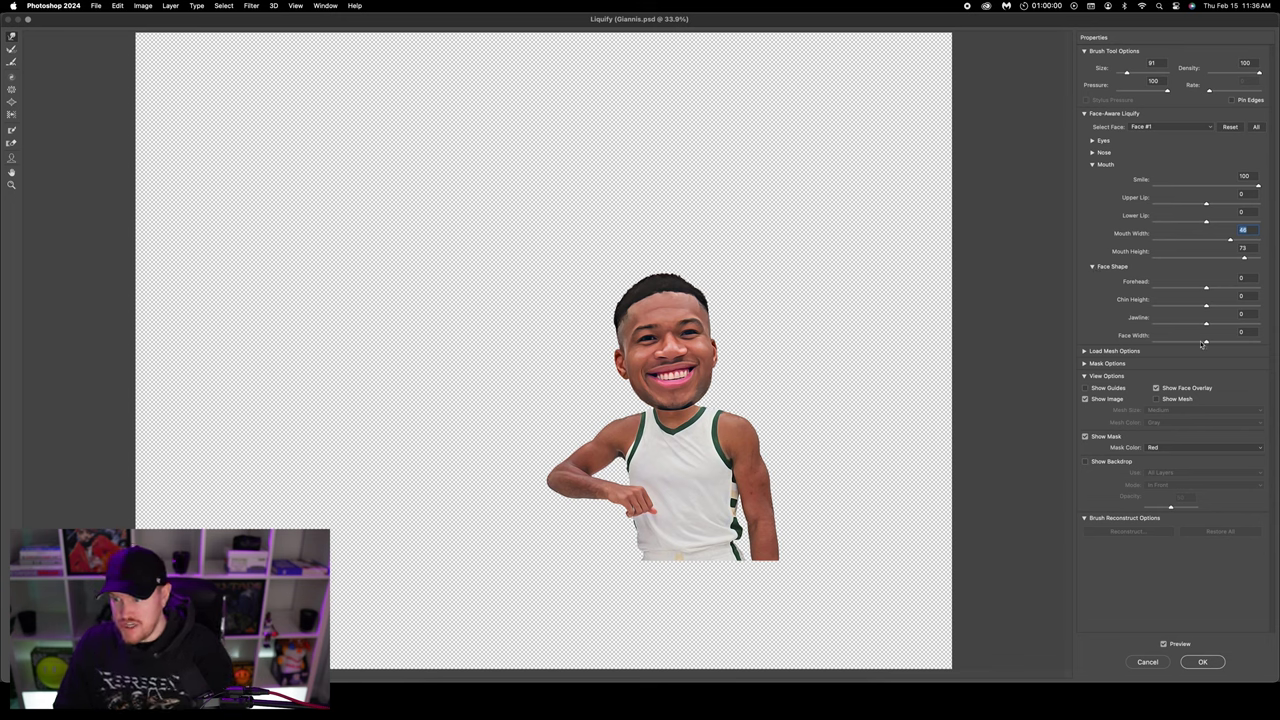
pyautogui.moveTo(1207, 344); pyautogui.dragTo(1136, 341)
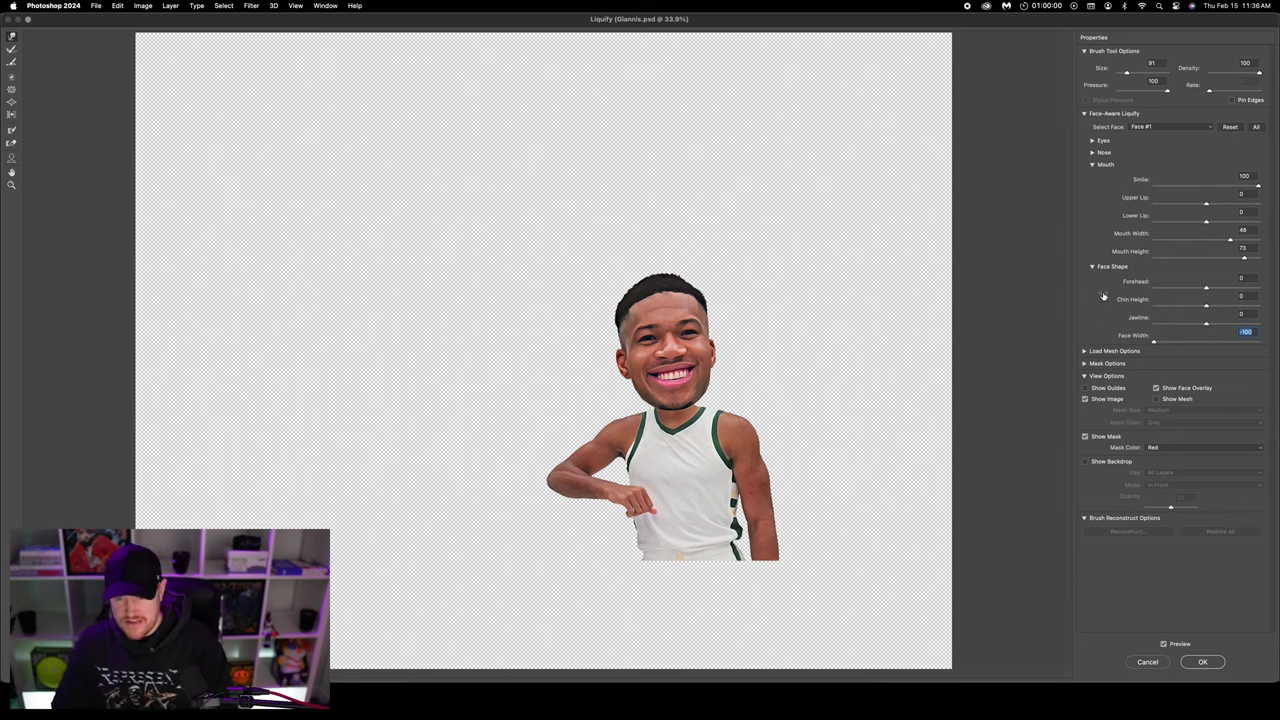
pyautogui.click(1202, 661)
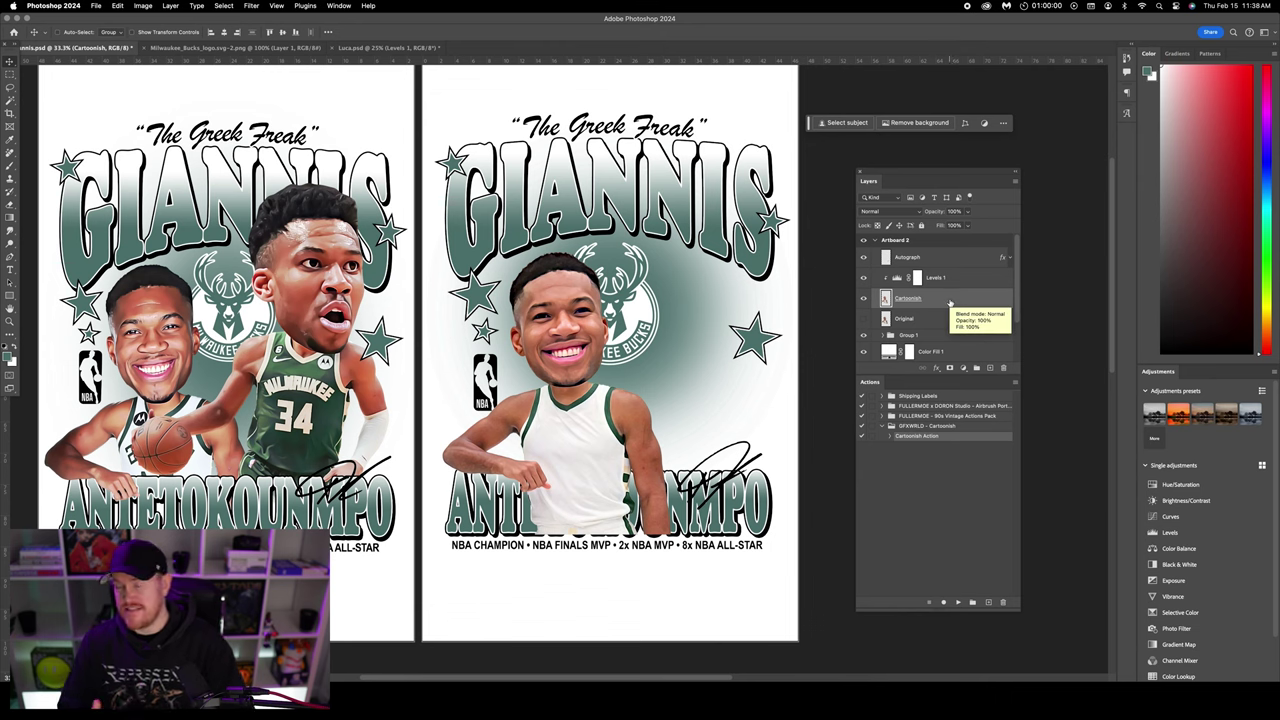
# - Group the Cartoonish layer with its Levels 1 adjustment and name the group Photo Left
pyautogui.keyDown('super'); pyautogui.click(960, 281); pyautogui.keyUp('super')
pyautogui.press('super+g')
pyautogui.doubleClick(908, 273)
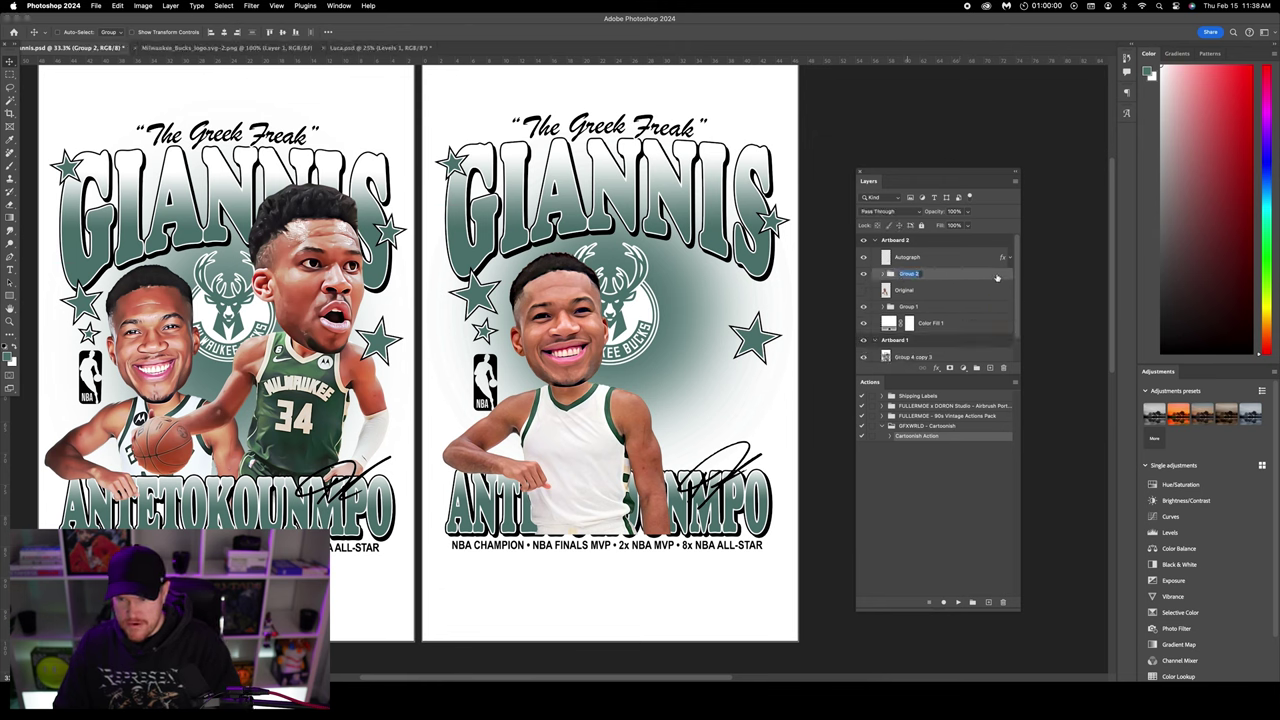
pyautogui.write('m')
pyautogui.press('Return')
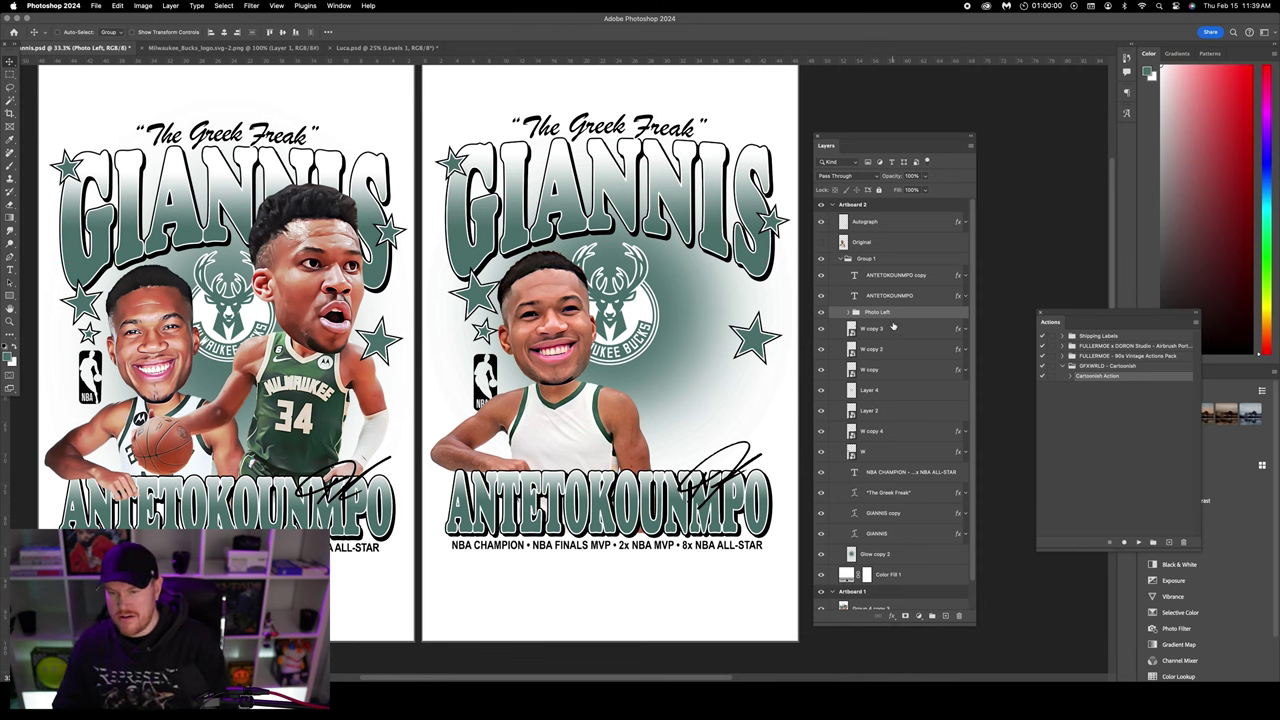
# - Duplicate the Photo Left group, merge the duplicate into a single layer and place it above the ANTETOKOUNMPO text layers
pyautogui.click(822, 313)
pyautogui.click(822, 313)
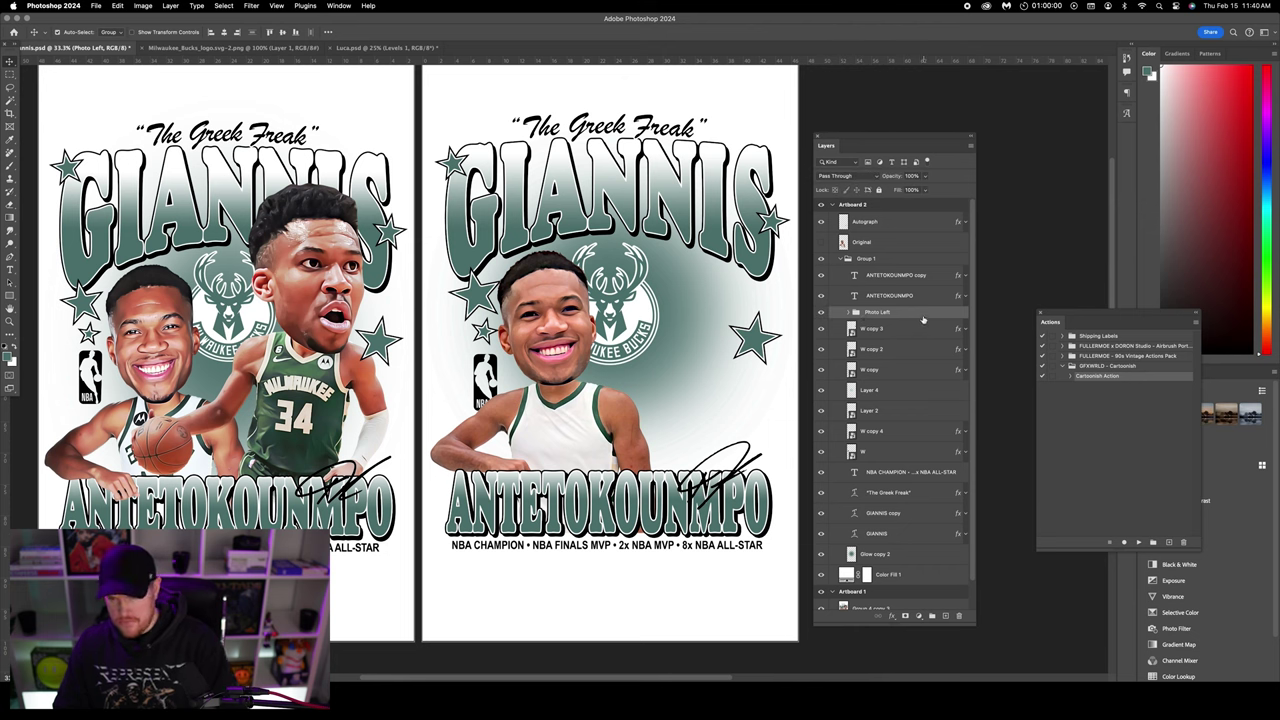
pyautogui.press('super+j')
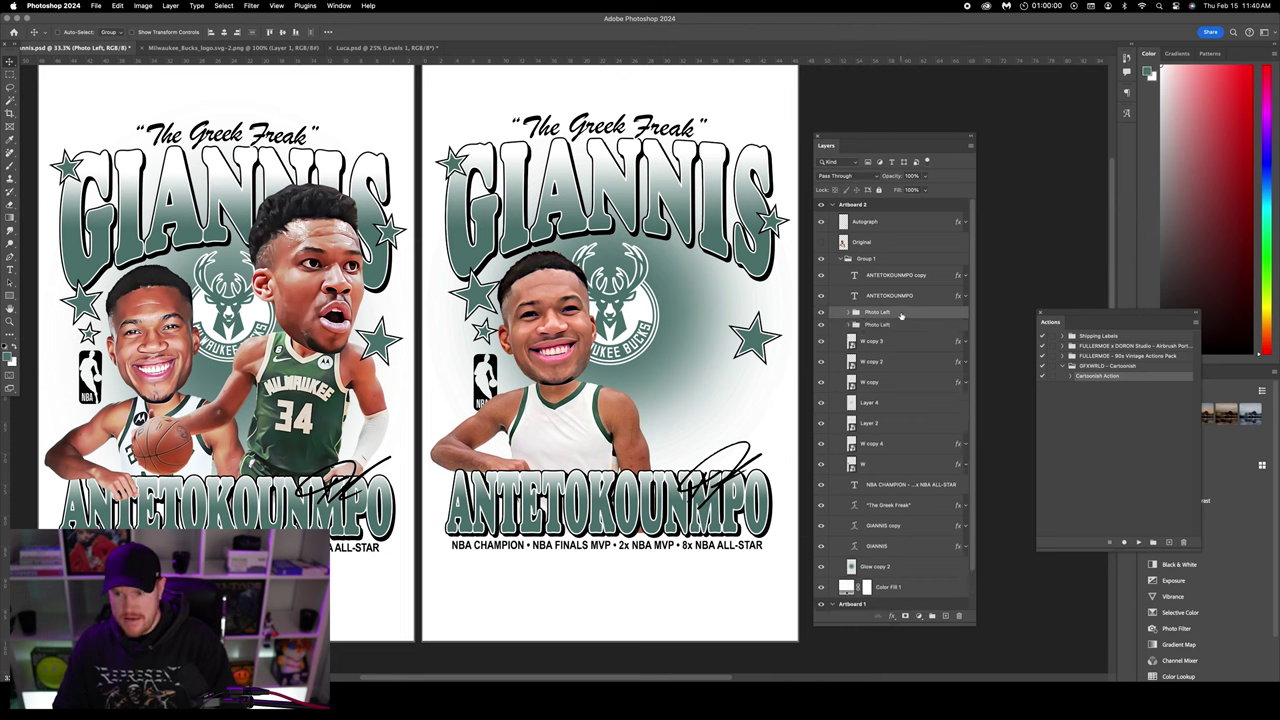
pyautogui.rightClick(901, 315)
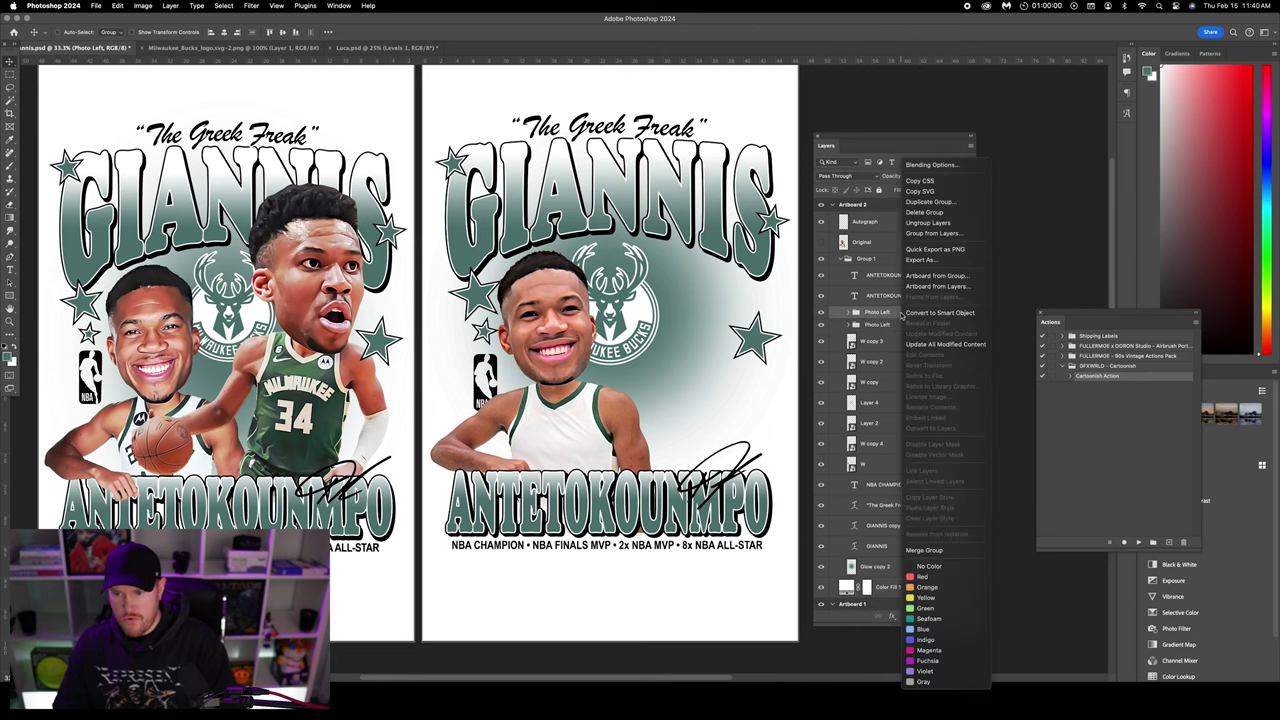
pyautogui.click(924, 550)
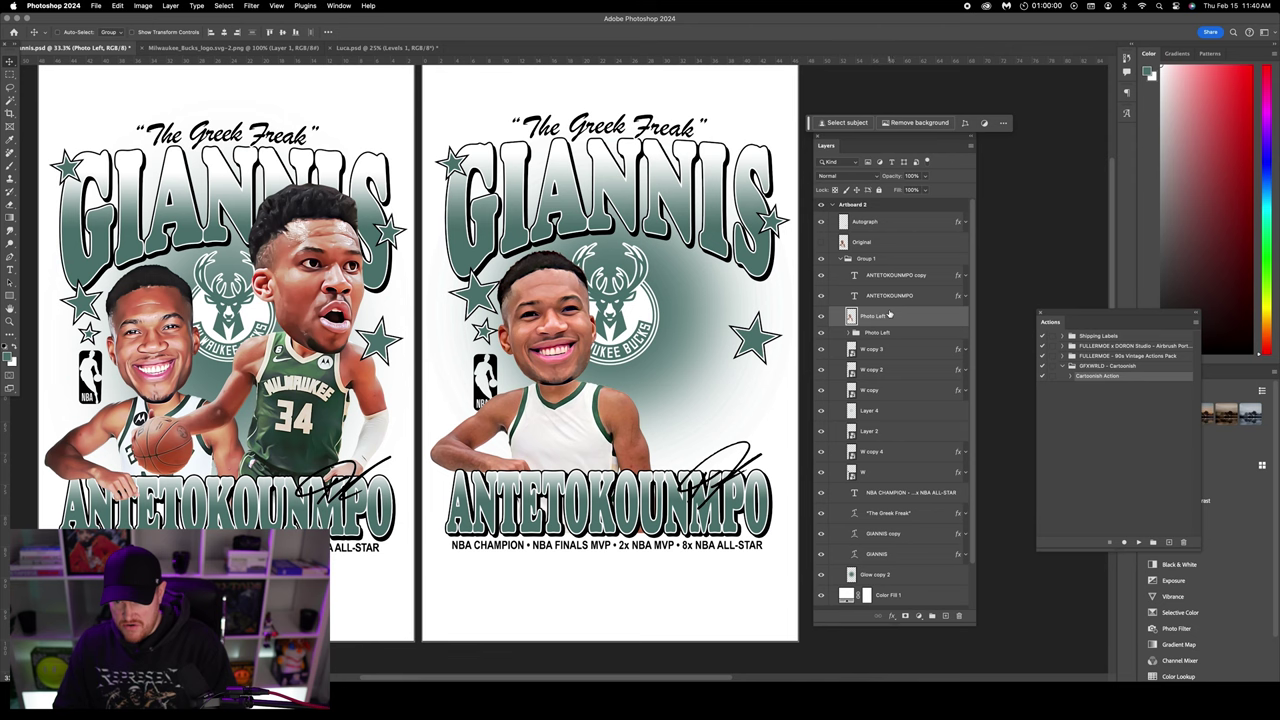
pyautogui.moveTo(895, 315); pyautogui.dragTo(880, 270)
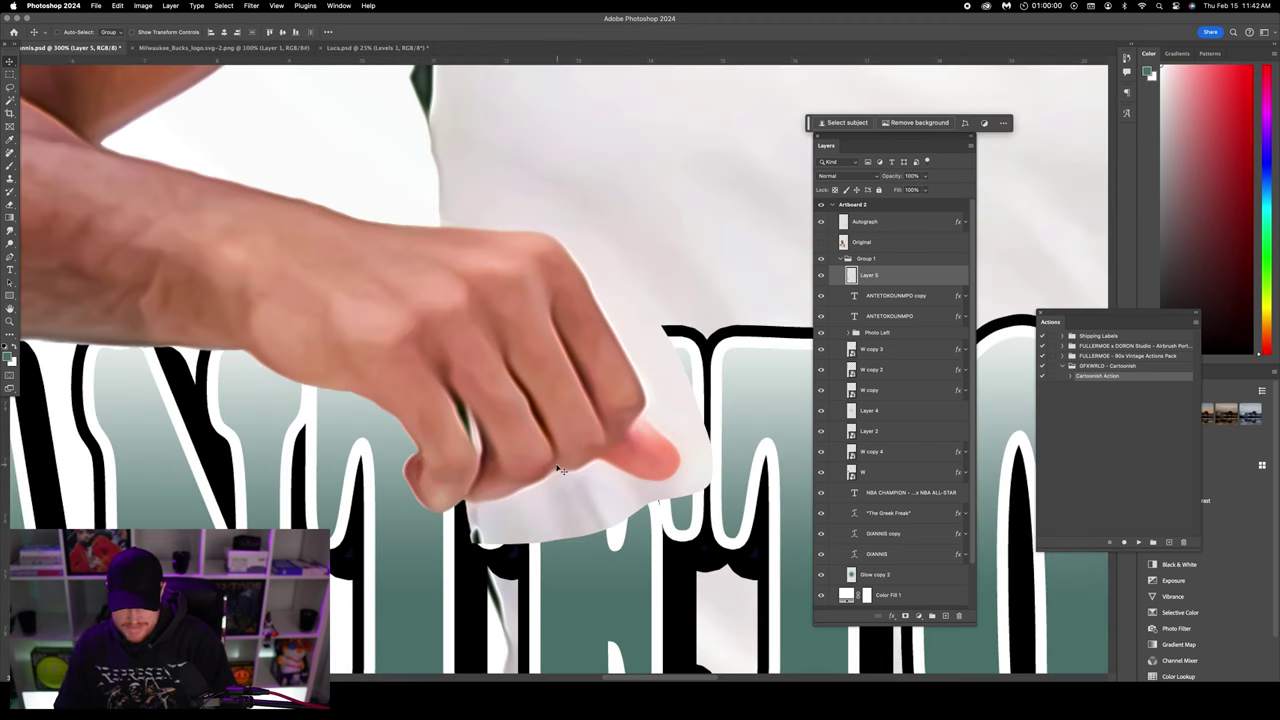
# - Use Remove Background on Layer 5 to isolate the fist over the ANTETOKOUNMPO lettering
pyautogui.click(338, 5)
pyautogui.click(367, 318)
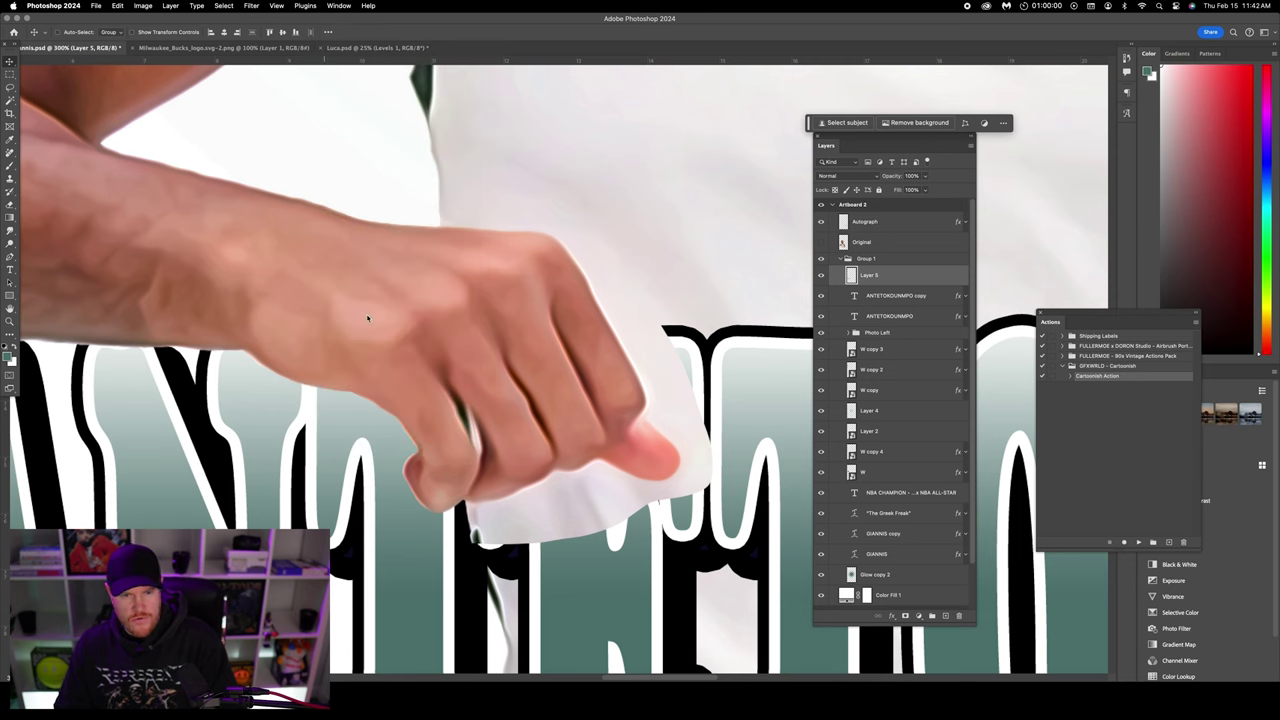
pyautogui.click(718, 409)
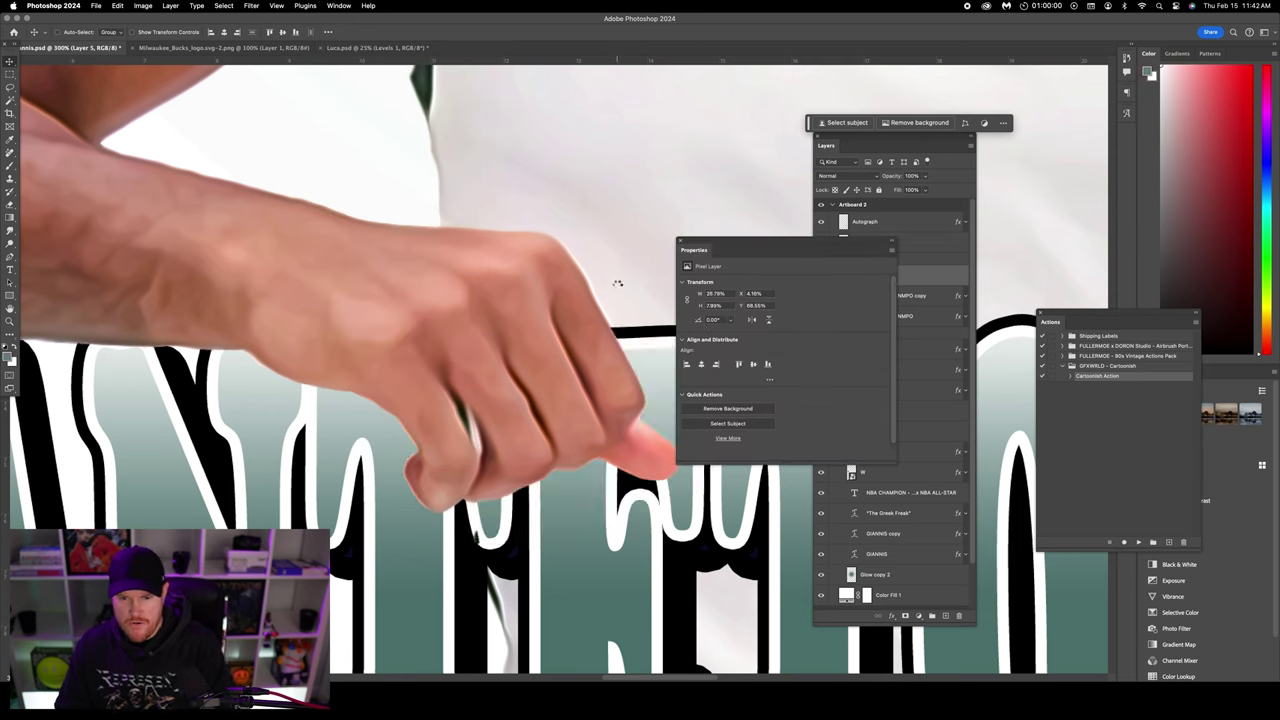
pyautogui.moveTo(718, 240); pyautogui.dragTo(1088, 272)
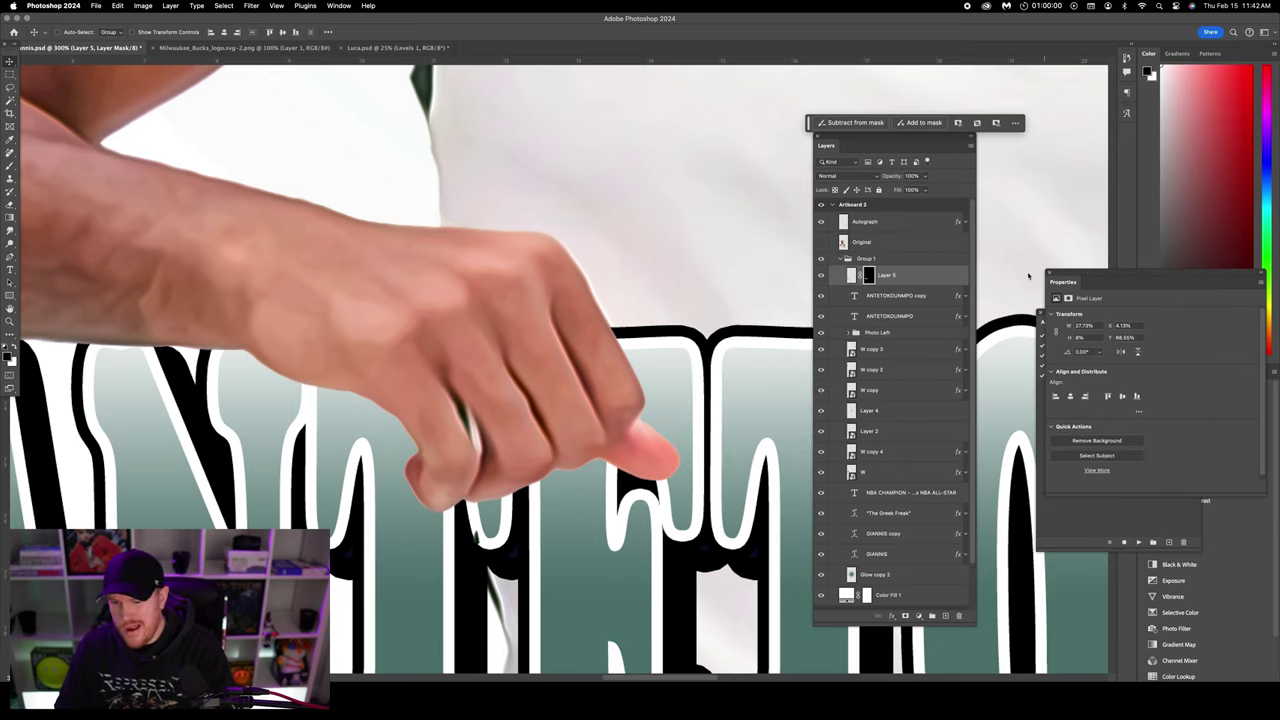
pyautogui.scroll(-5, 731, 327)
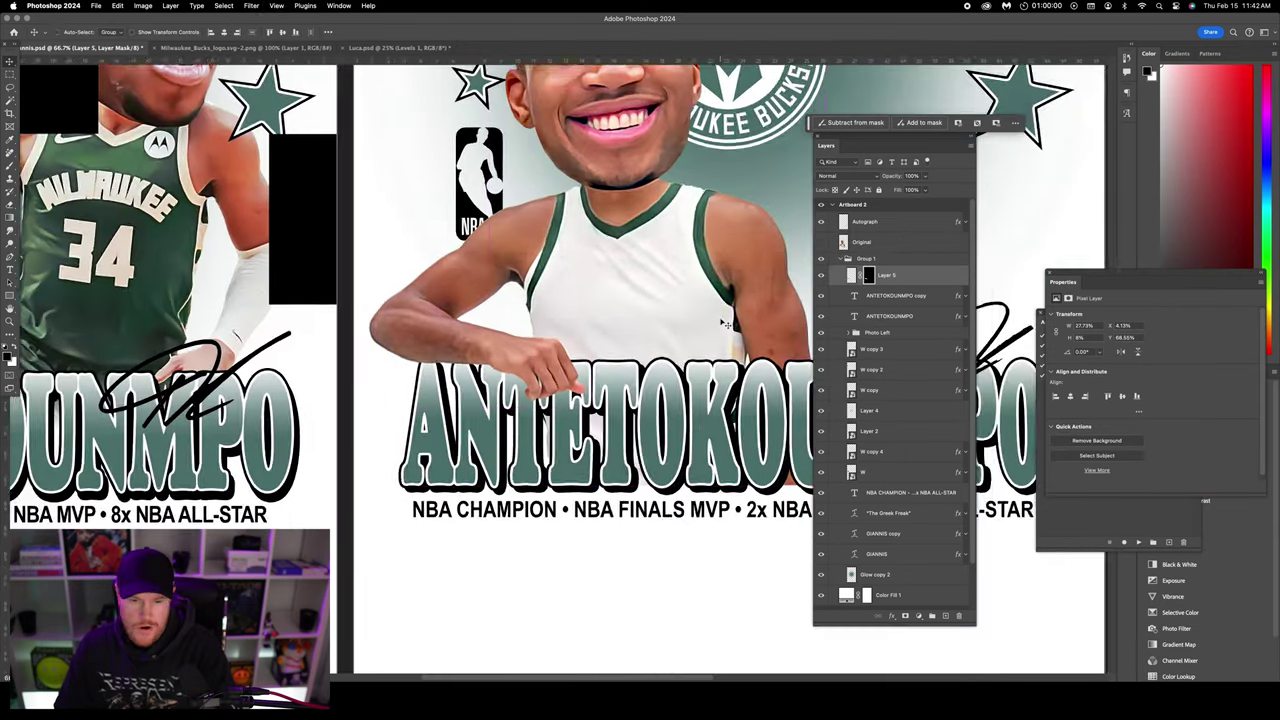
pyautogui.scroll(2, 680, 318)
pyautogui.scroll(-2, 680, 318)
pyautogui.scroll(3, 683, 318)
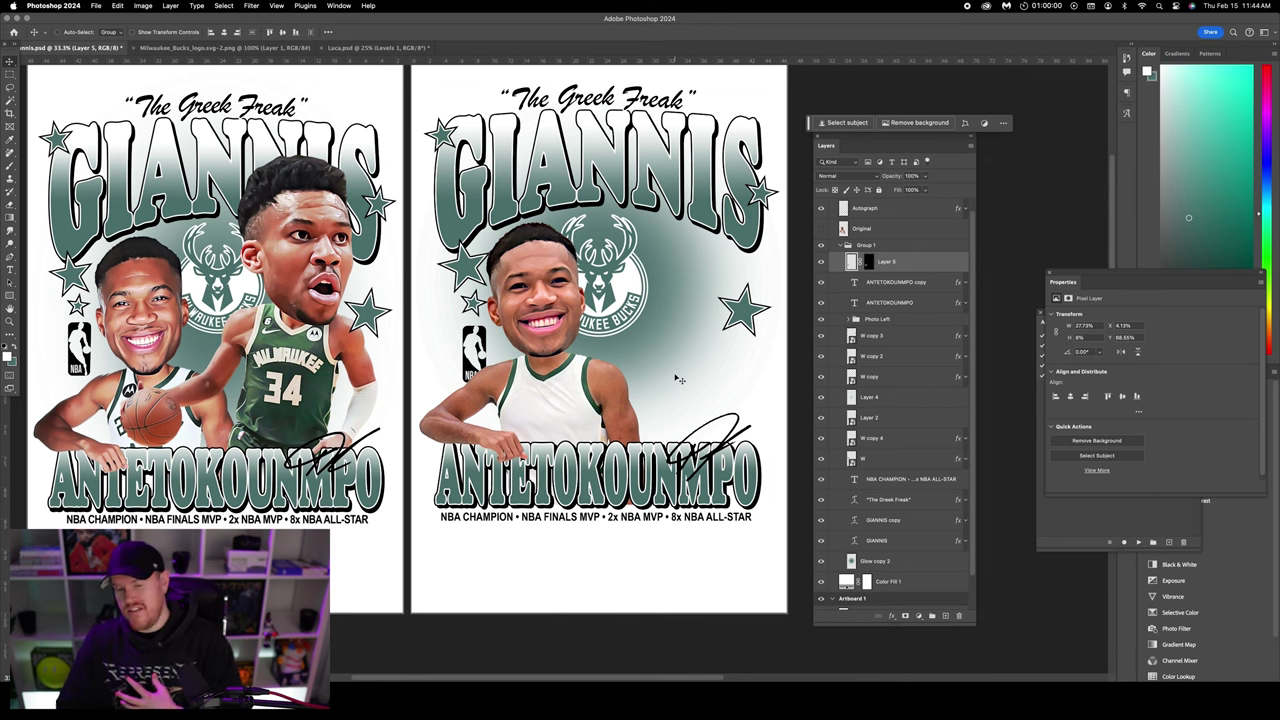
# - Lasso the lower part of the player around the ANTETOKOUNMPO lettering on the Photo Left group's Cartoonish layer, and deselect the area
pyautogui.click(850, 319)
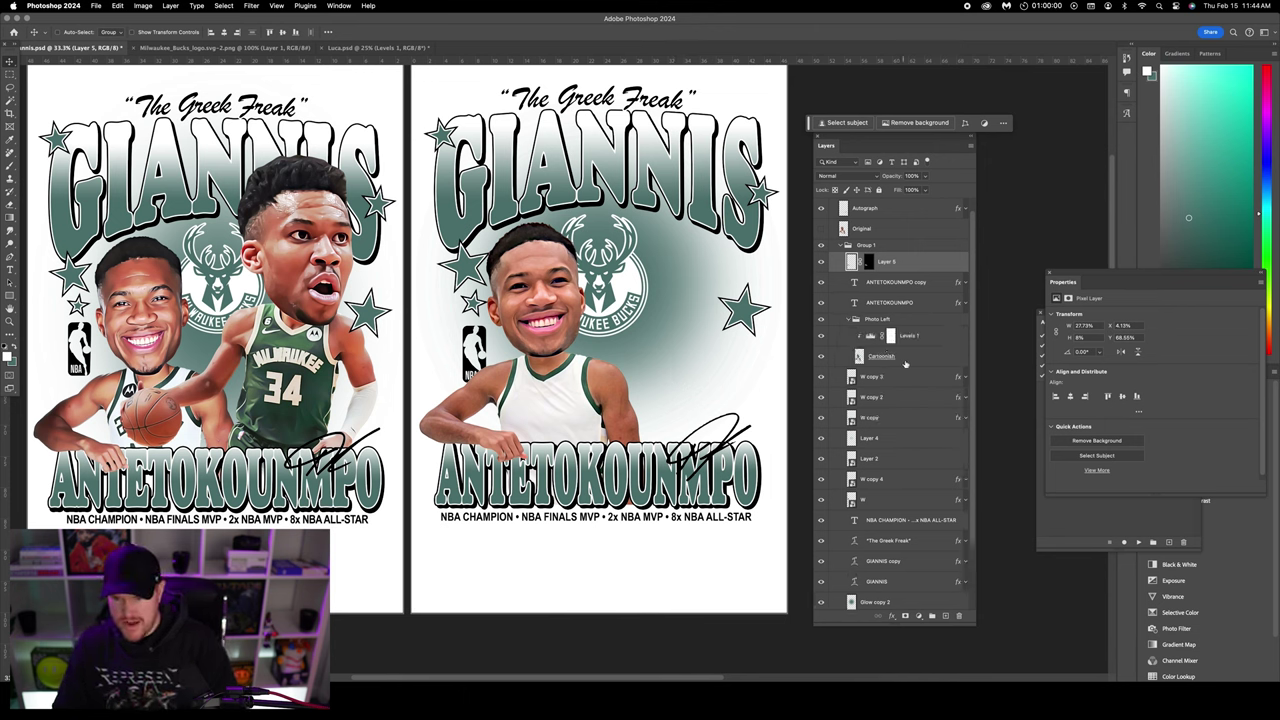
pyautogui.click(915, 362)
pyautogui.press('l')
pyautogui.moveTo(598, 464)
pyautogui.mouseDown()
pyautogui.moveTo(660, 461)
pyautogui.moveTo(668, 508)
pyautogui.moveTo(552, 515)
pyautogui.moveTo(548, 468)
pyautogui.mouseUp()
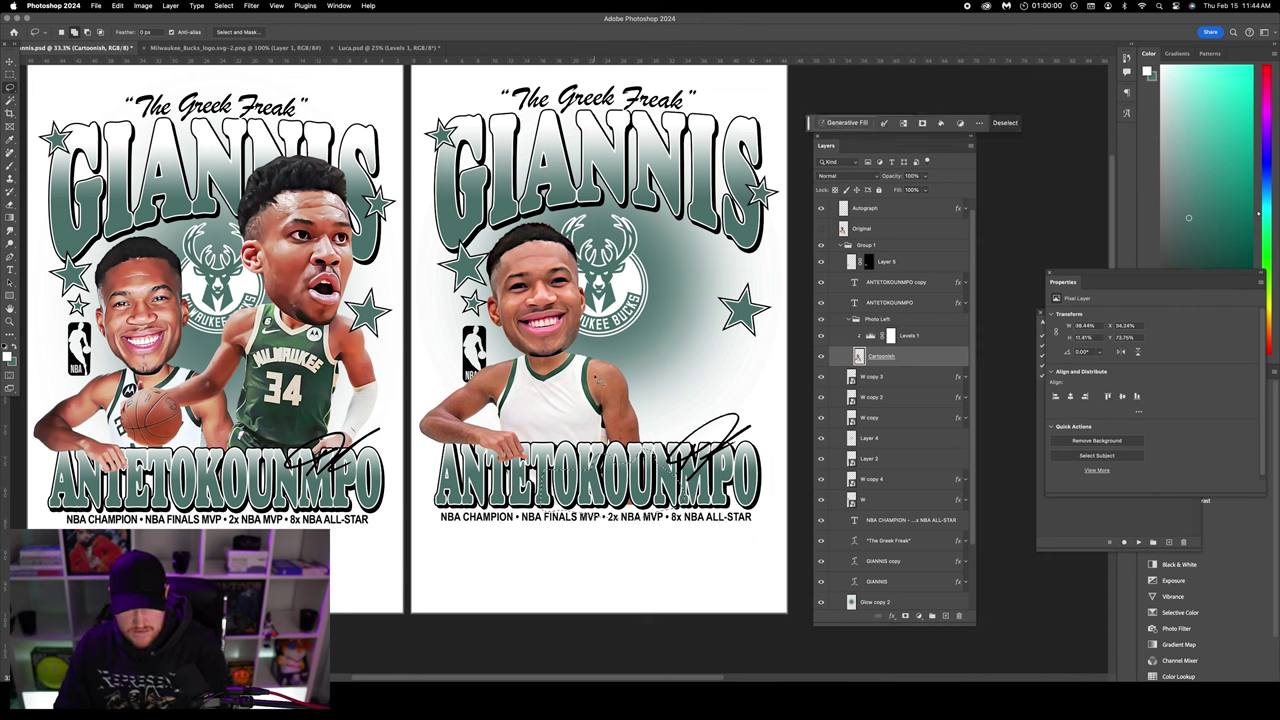
pyautogui.rightClick(627, 294)
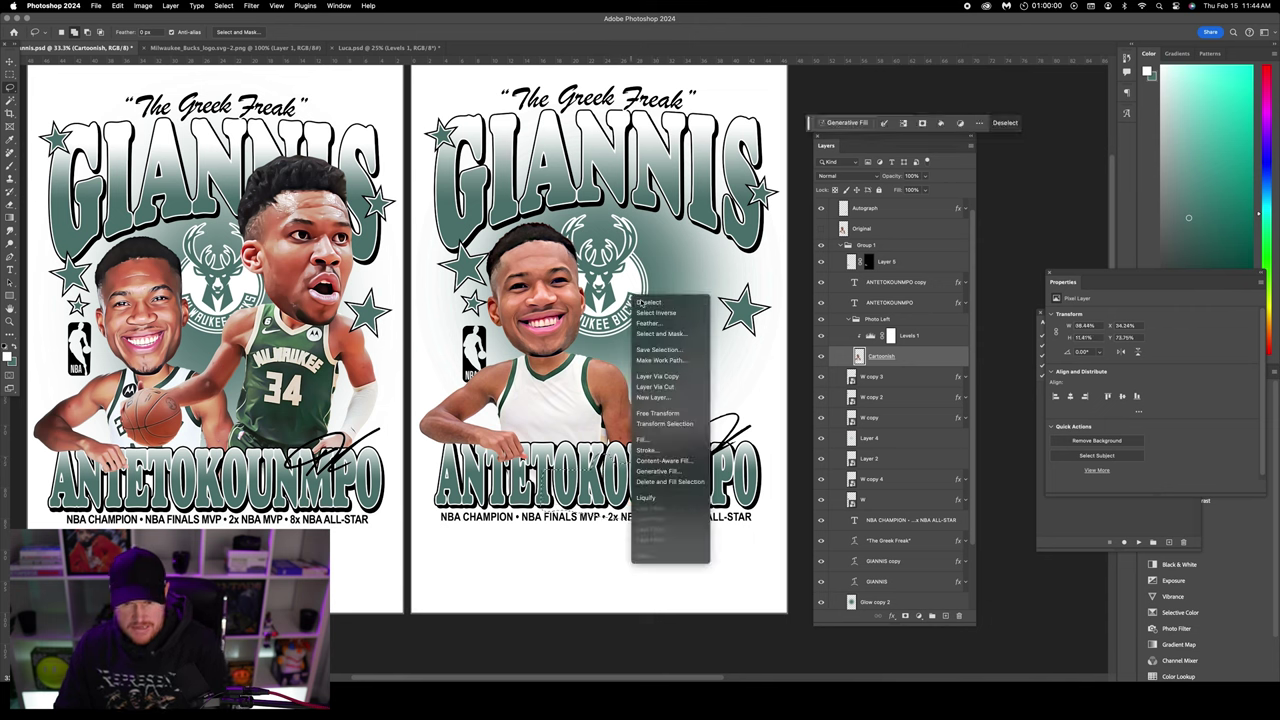
pyautogui.click(662, 303)
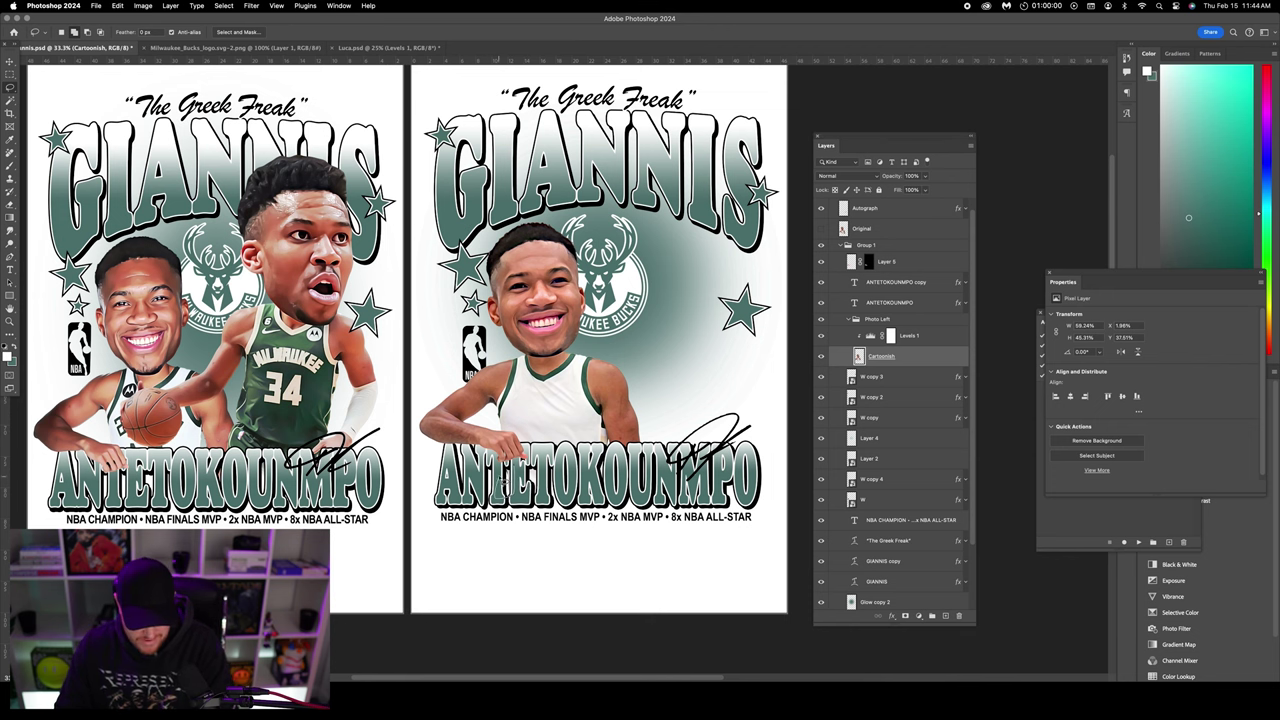
pyautogui.rightClick(606, 342)
pyautogui.press('Escape')
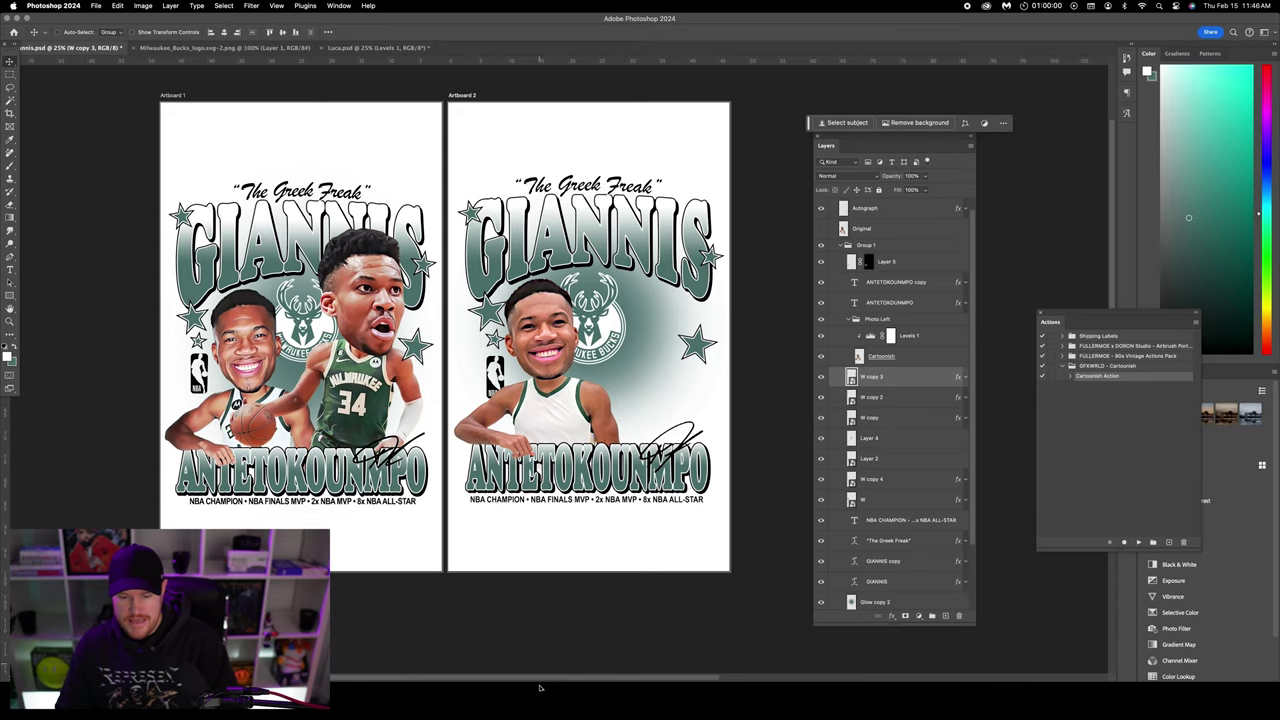
# - Switch to Chrome and copy the AP News image of Giannis dribbling in the green Milwaukee 34 jersey
pyautogui.press('super+Tab')
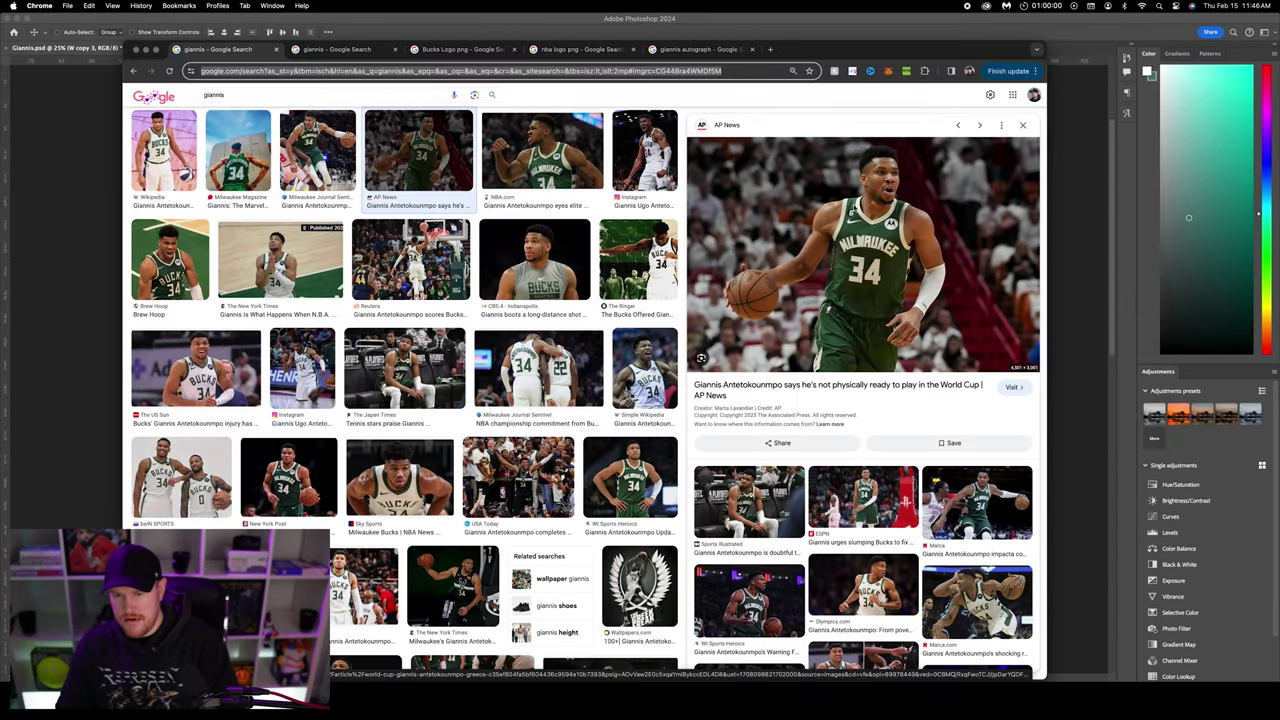
pyautogui.rightClick(873, 218)
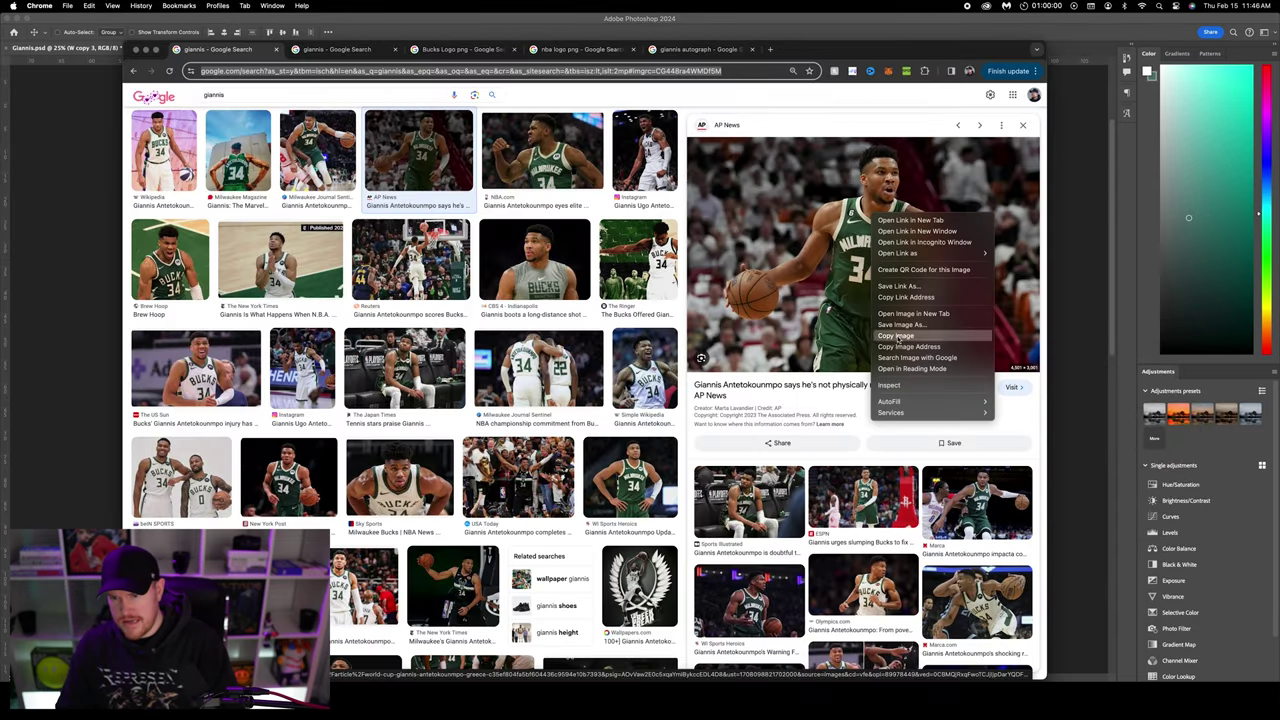
pyautogui.click(930, 337)
# - Return to Photoshop, paste the photo between the Photo Left group and W copy 3, and position it over Artboard 2's lower half
pyautogui.click(110, 193)
pyautogui.press('super+v')
pyautogui.press('super+t')
pyautogui.moveTo(650, 292); pyautogui.dragTo(632, 334)
pyautogui.press('Return')
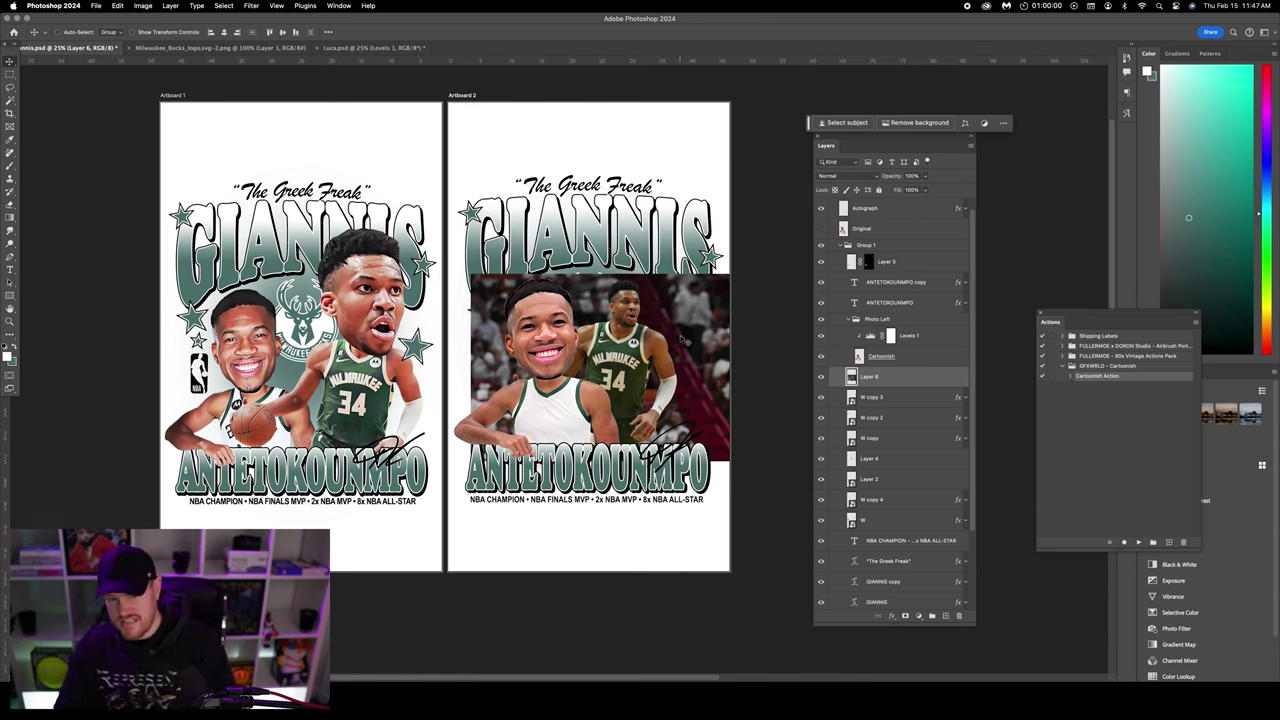
pyautogui.moveTo(680, 338); pyautogui.dragTo(677, 344)
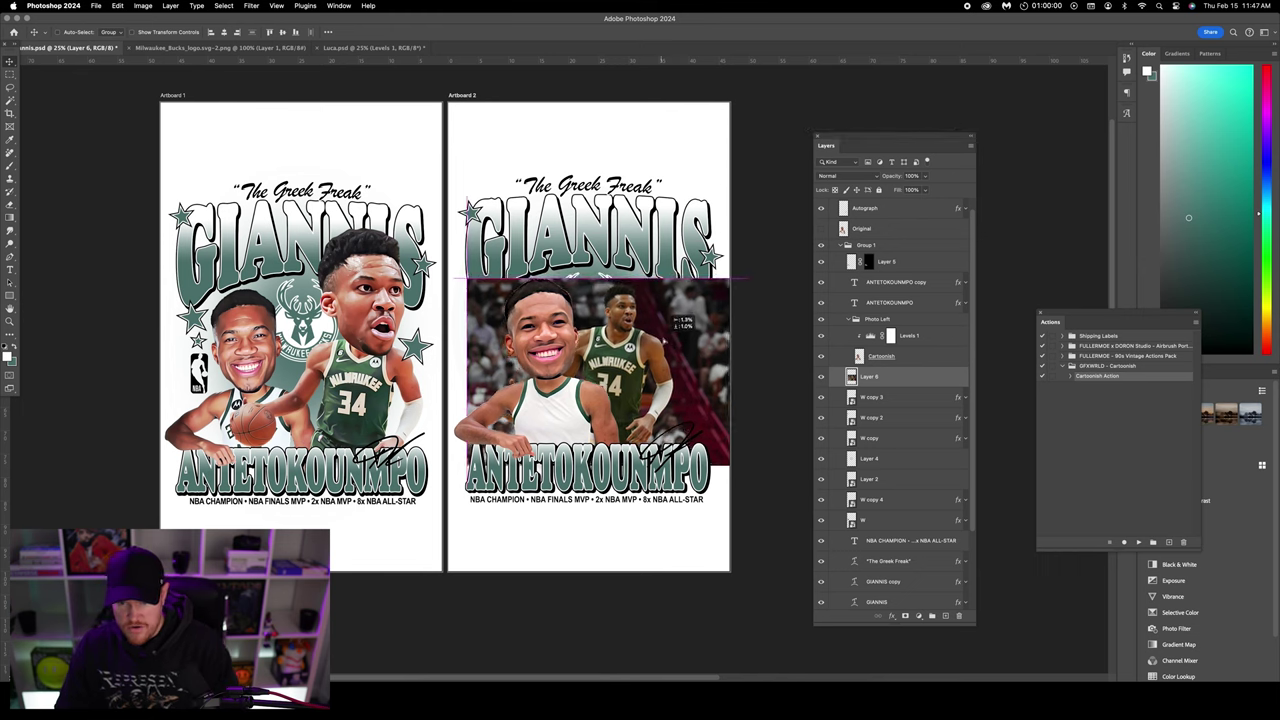
# - Remove the background from the pasted dribbling-player photo on Layer 6
pyautogui.click(339, 6)
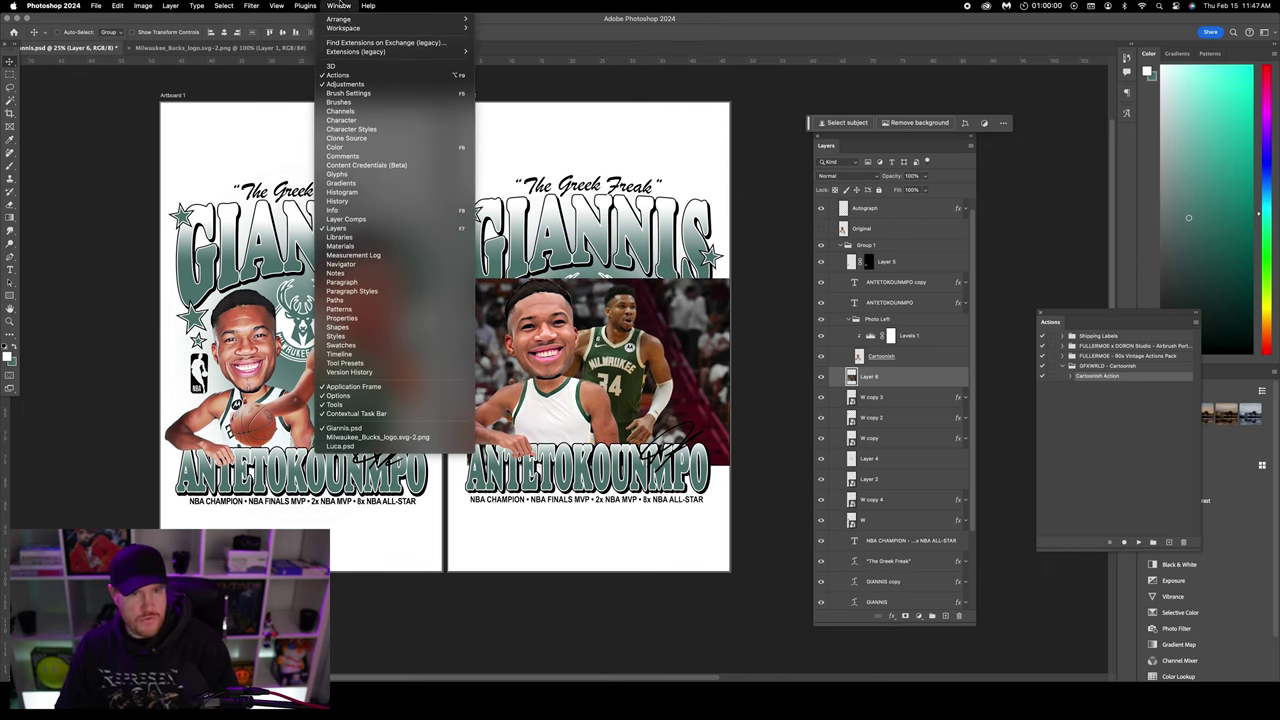
pyautogui.click(367, 318)
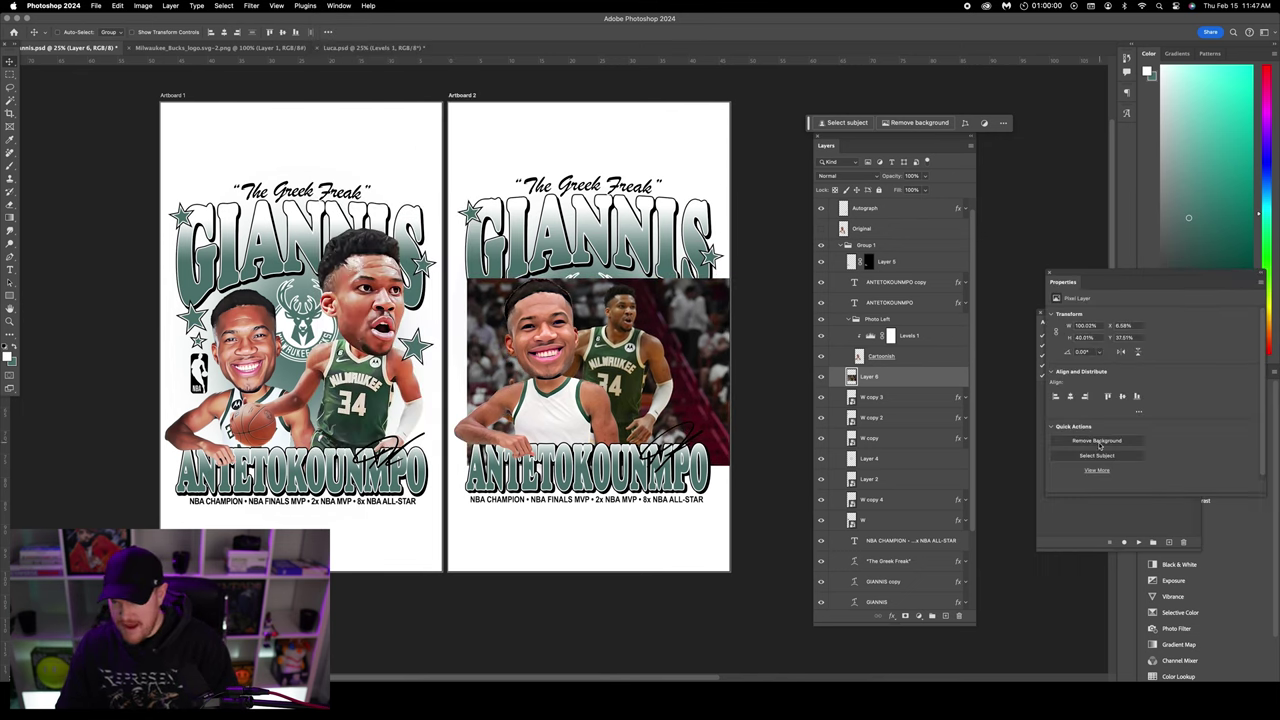
pyautogui.moveTo(1063, 267); pyautogui.dragTo(915, 279)
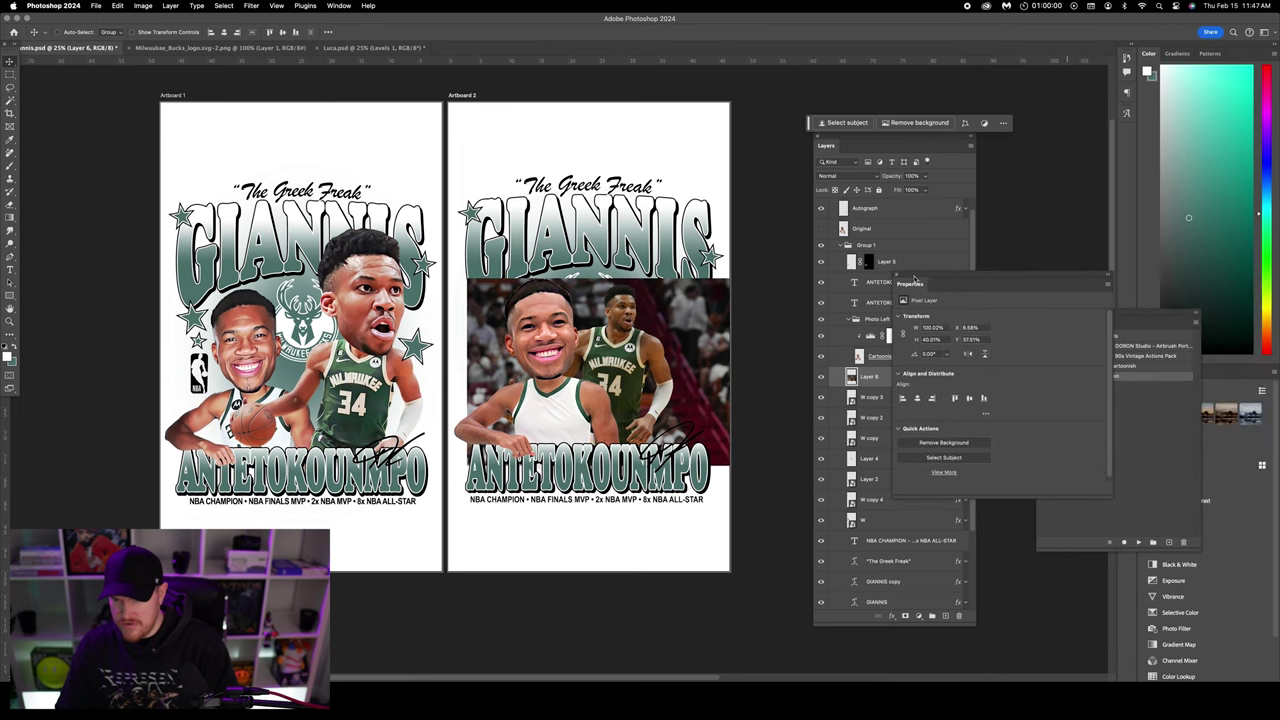
pyautogui.click(961, 443)
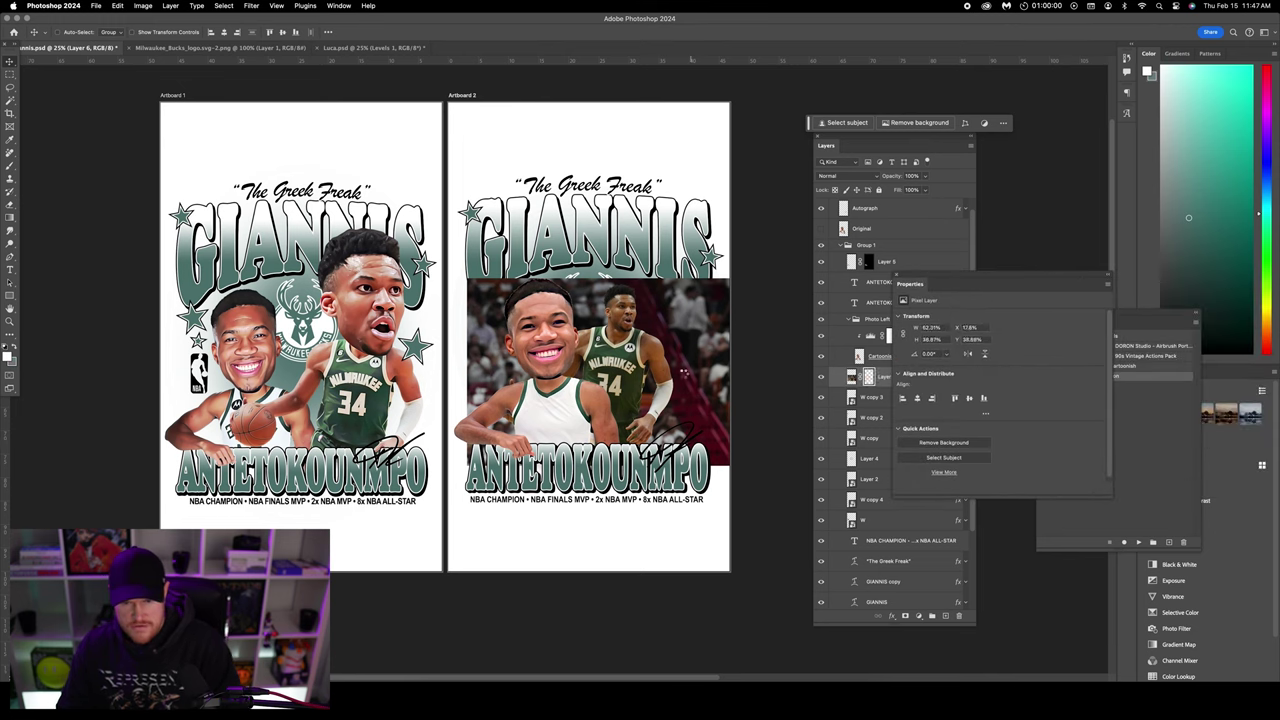
# - Move the green-jersey player cutout to the right of the smiling player and enlarge it to about 106.4%
pyautogui.moveTo(632, 330); pyautogui.dragTo(668, 325)
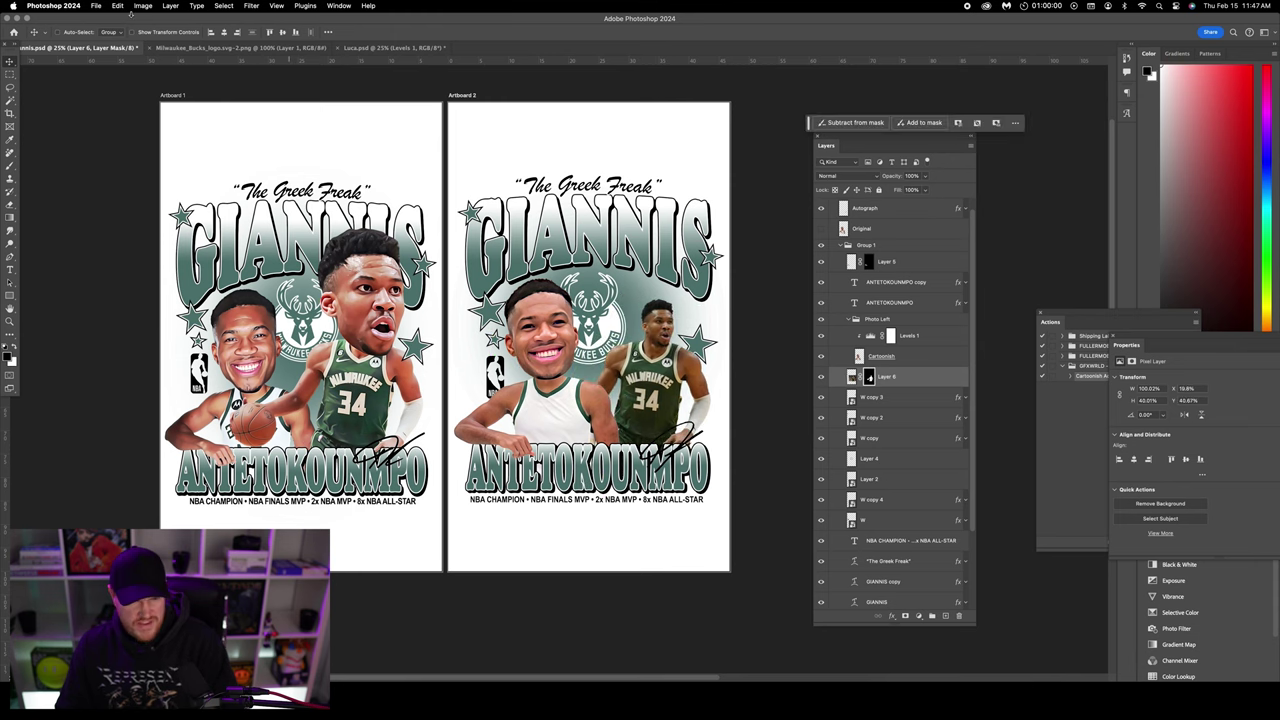
pyautogui.click(133, 32)
pyautogui.moveTo(785, 295)
pyautogui.mouseDown()
pyautogui.moveTo(838, 262)
pyautogui.moveTo(802, 281)
pyautogui.mouseUp()
pyautogui.press('Return')
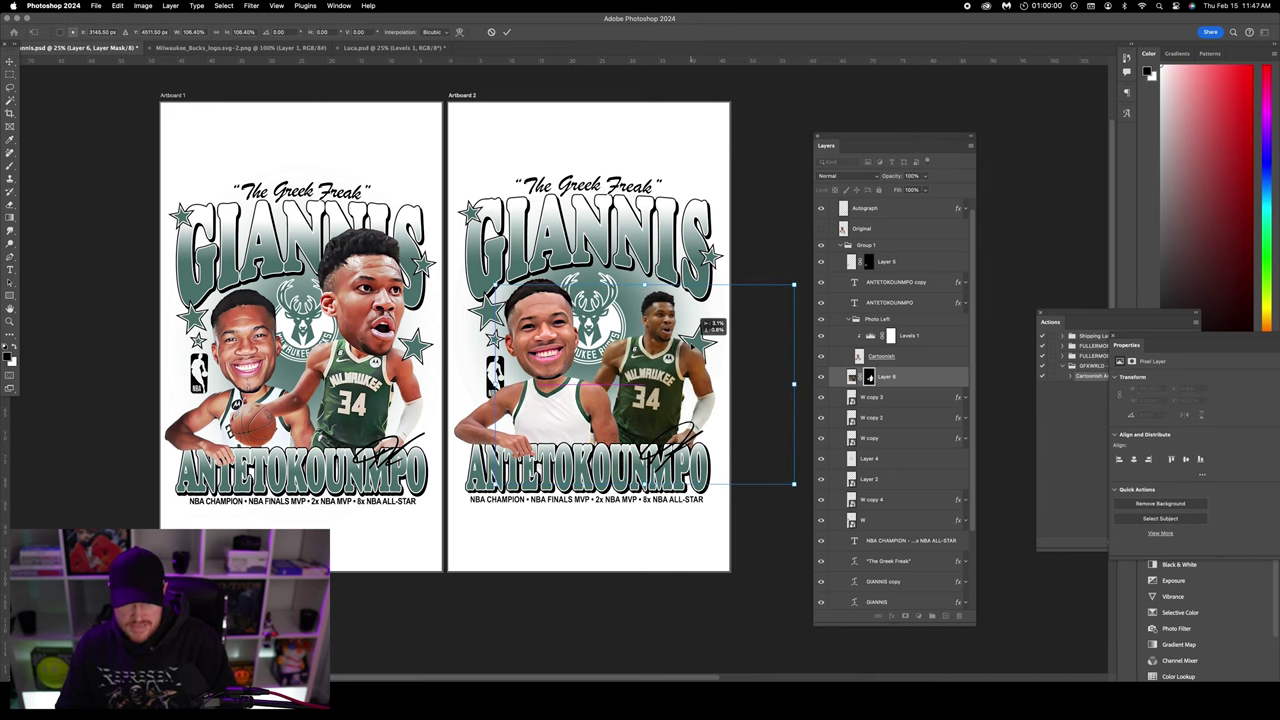
# - On Layer 6's mask, lasso the missing strip along the jersey's side below the armpit, fill it with white at 100% opacity, and deselect
pyautogui.press('l')
pyautogui.press('super+equal')
pyautogui.press('super+equal')
pyautogui.press('super+equal')
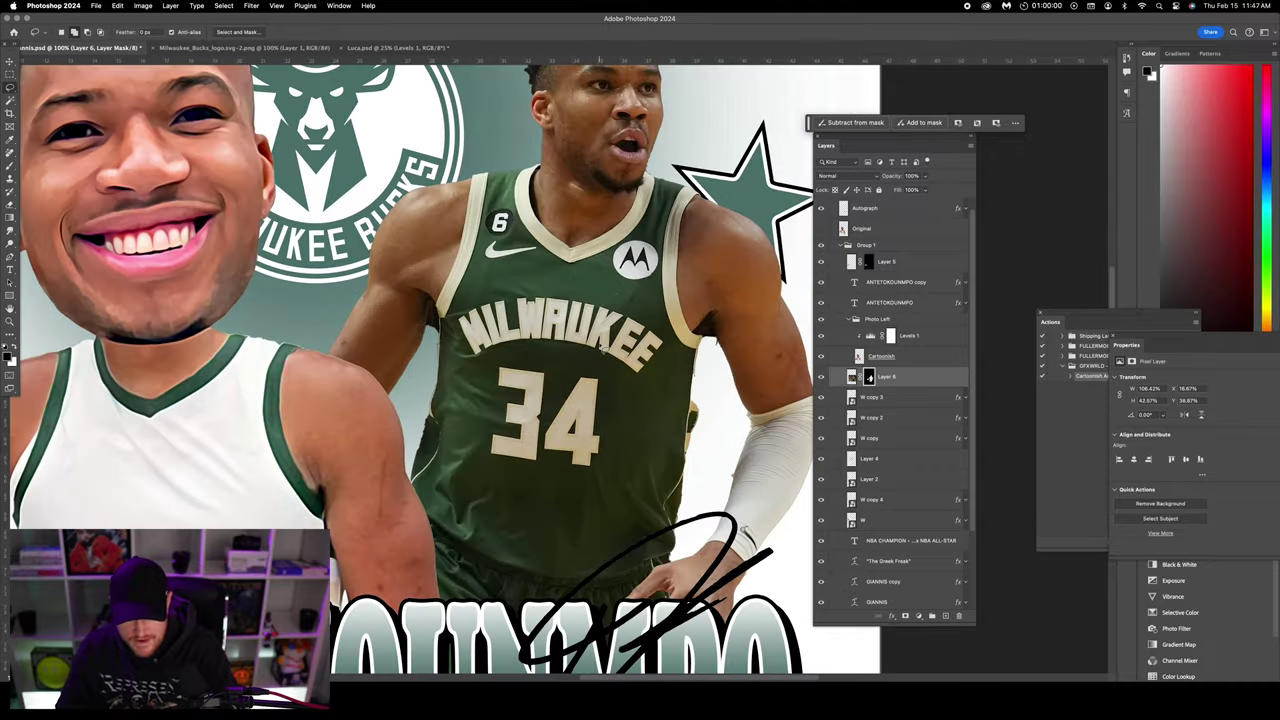
pyautogui.press('super+equal')
pyautogui.hscroll(3, 740, 352)
pyautogui.scroll(-4, 740, 352)
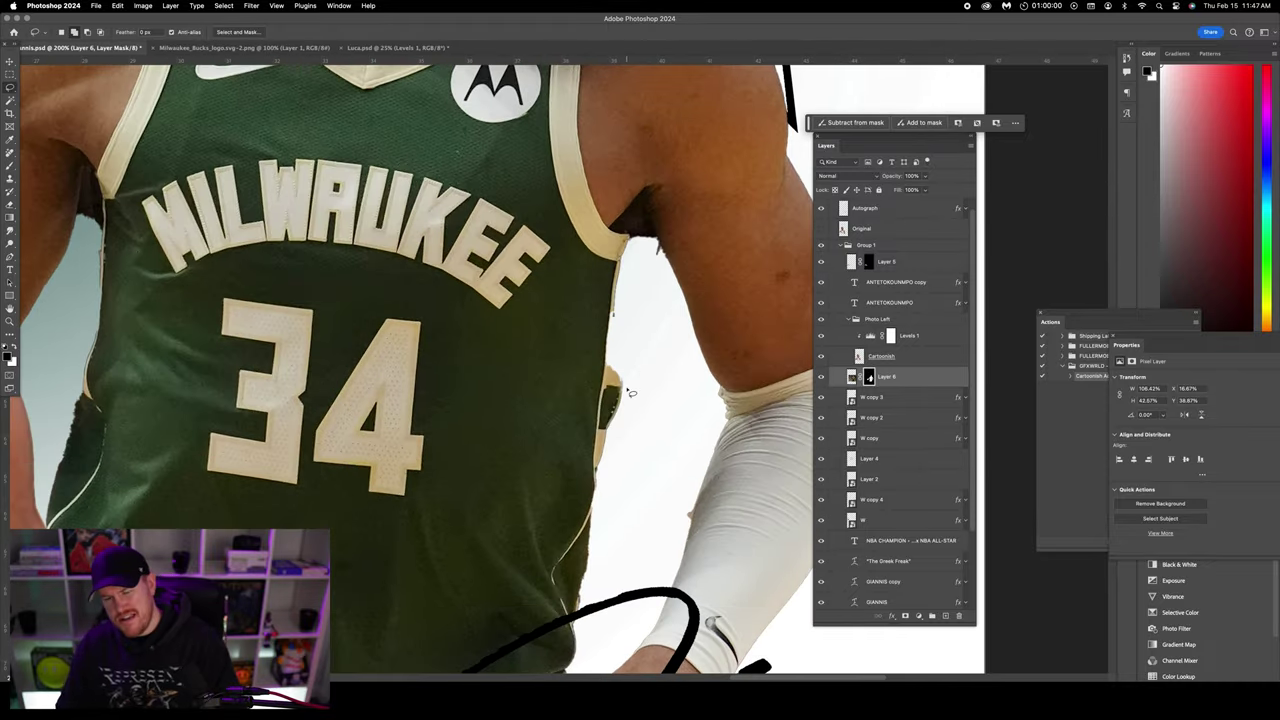
pyautogui.click(868, 377)
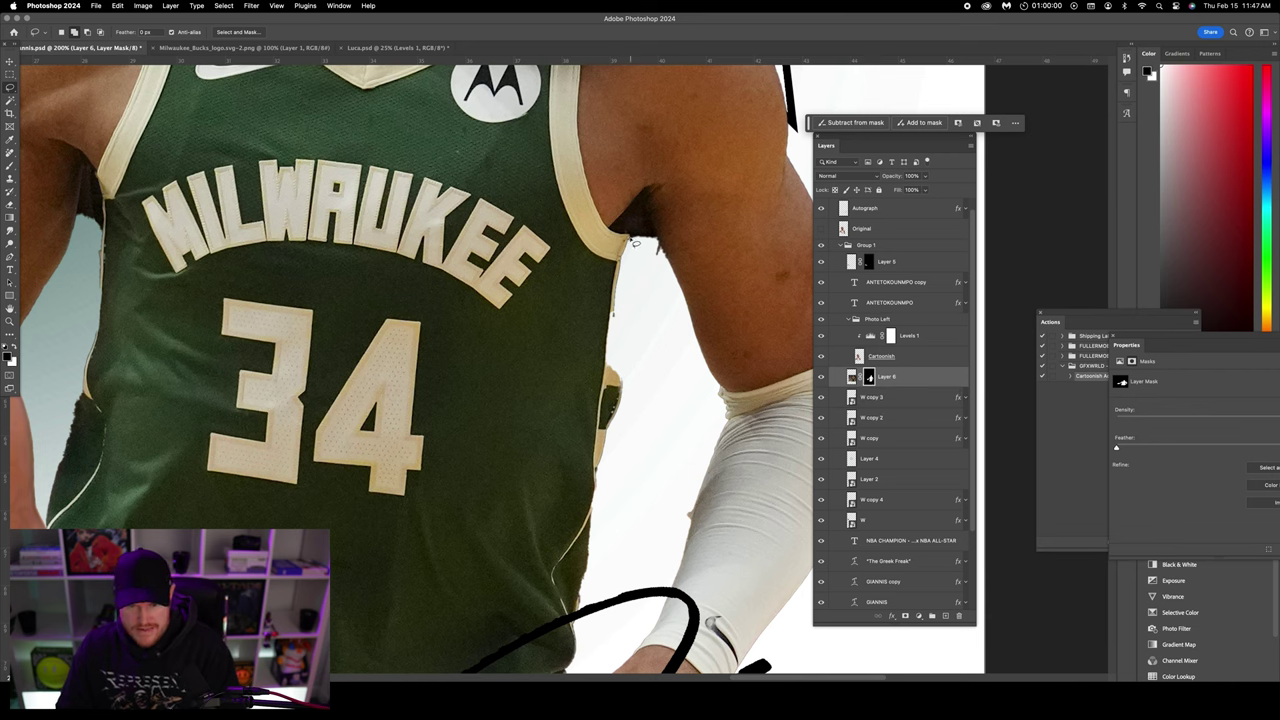
pyautogui.moveTo(634, 240)
pyautogui.mouseDown()
pyautogui.moveTo(626, 392)
pyautogui.moveTo(601, 425)
pyautogui.moveTo(540, 374)
pyautogui.moveTo(542, 256)
pyautogui.mouseUp()
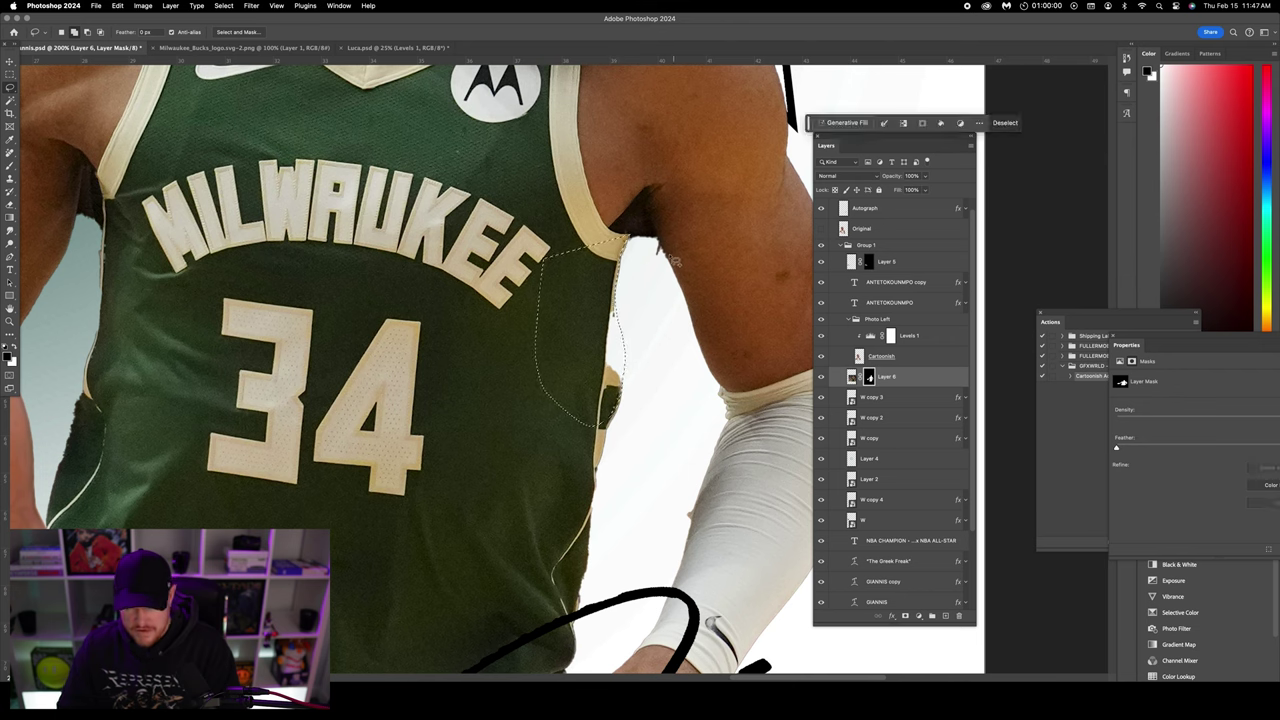
pyautogui.click(14, 347)
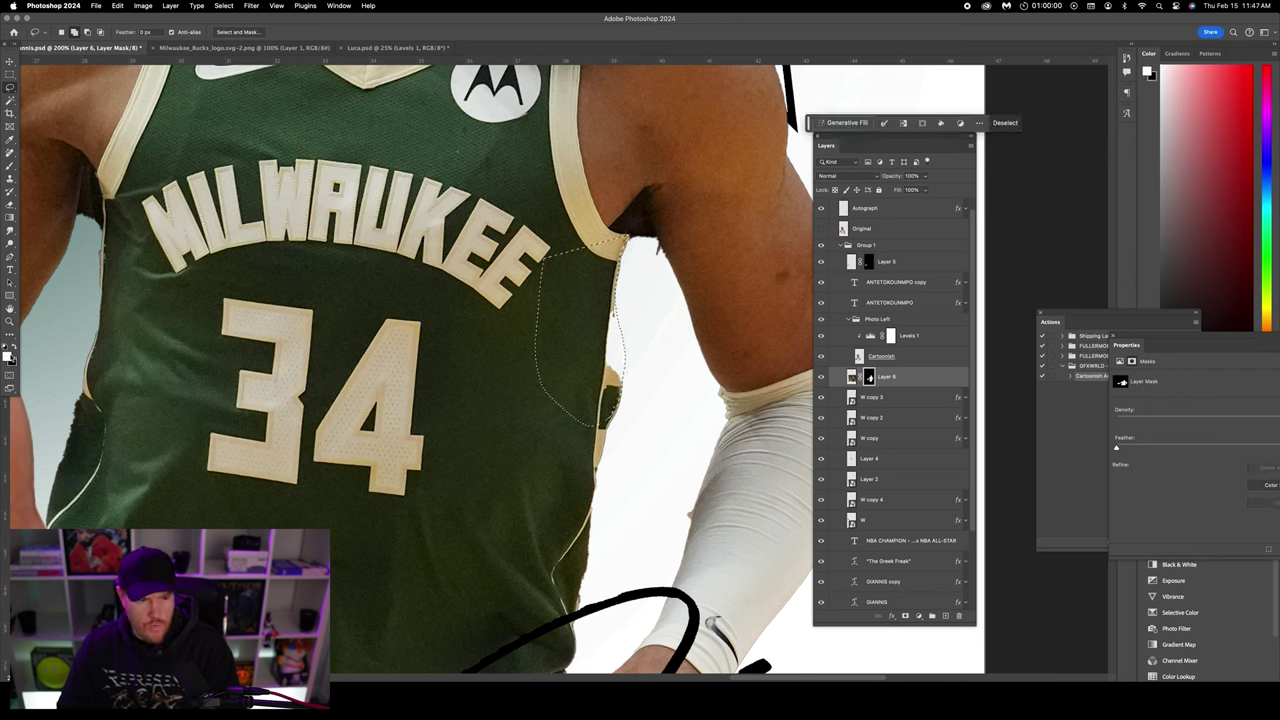
pyautogui.click(117, 5)
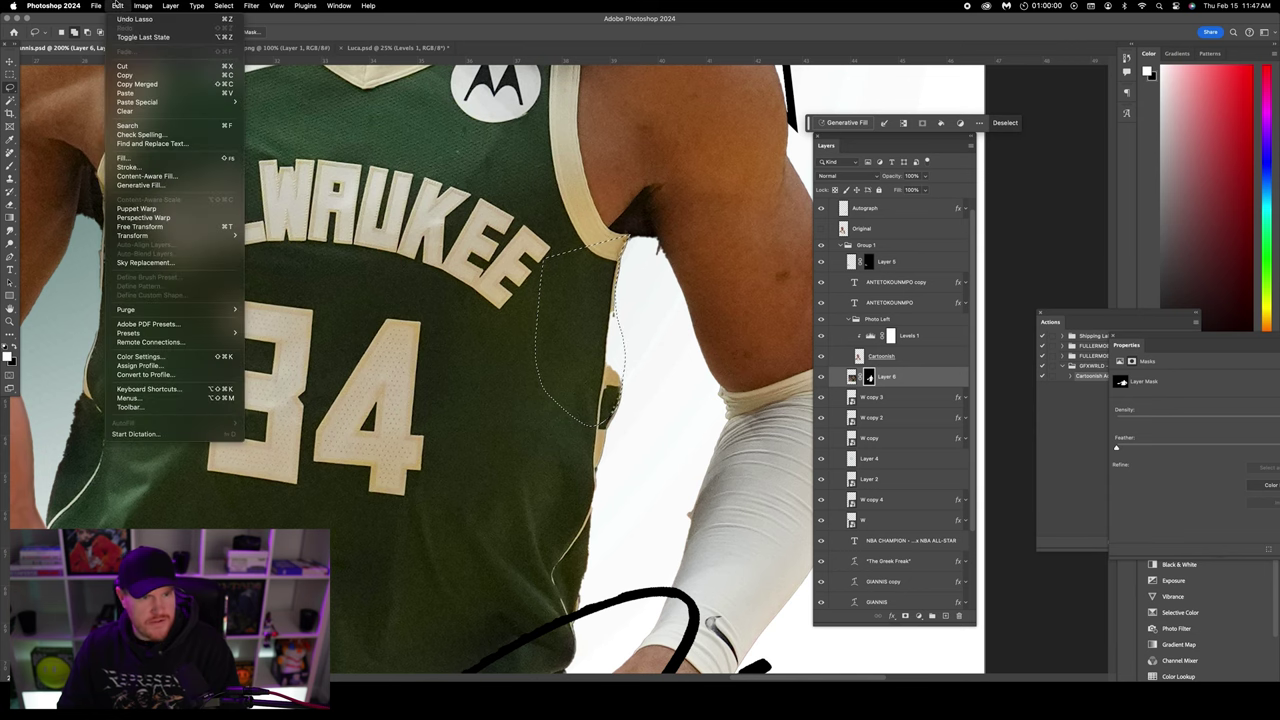
pyautogui.click(124, 158)
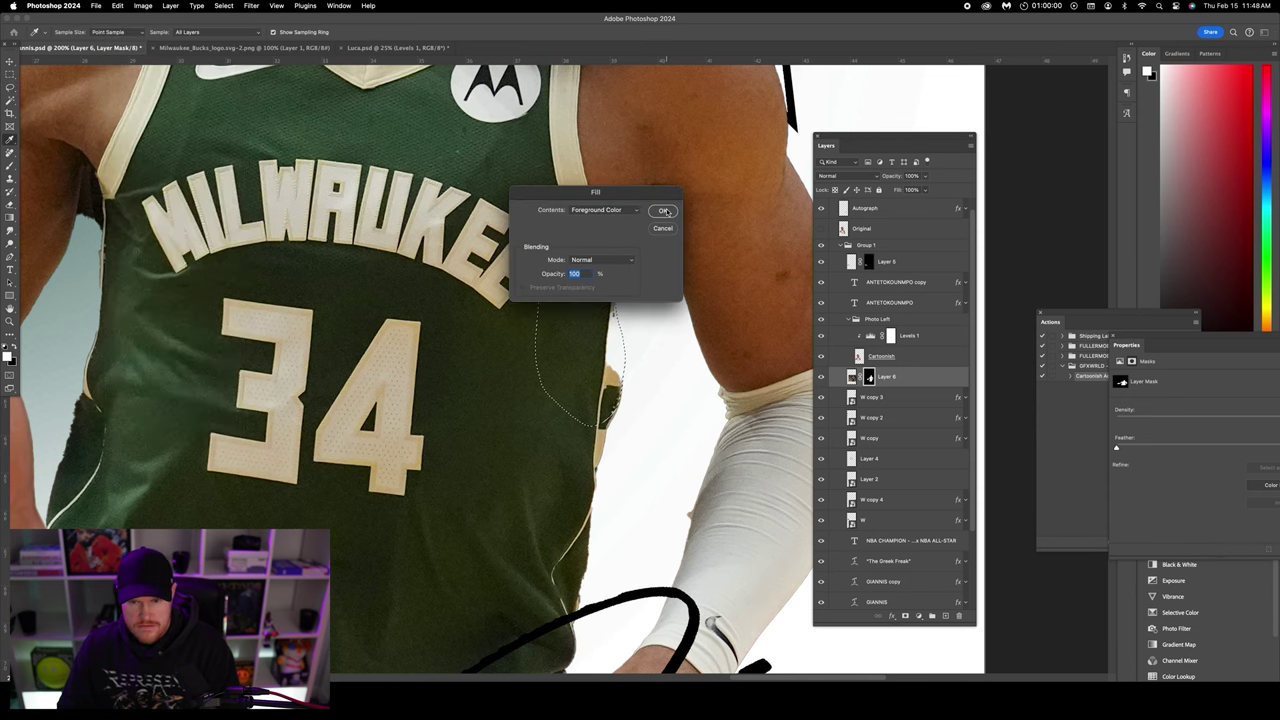
pyautogui.click(665, 211)
pyautogui.press('l')
pyautogui.rightClick(626, 250)
pyautogui.click(626, 283)
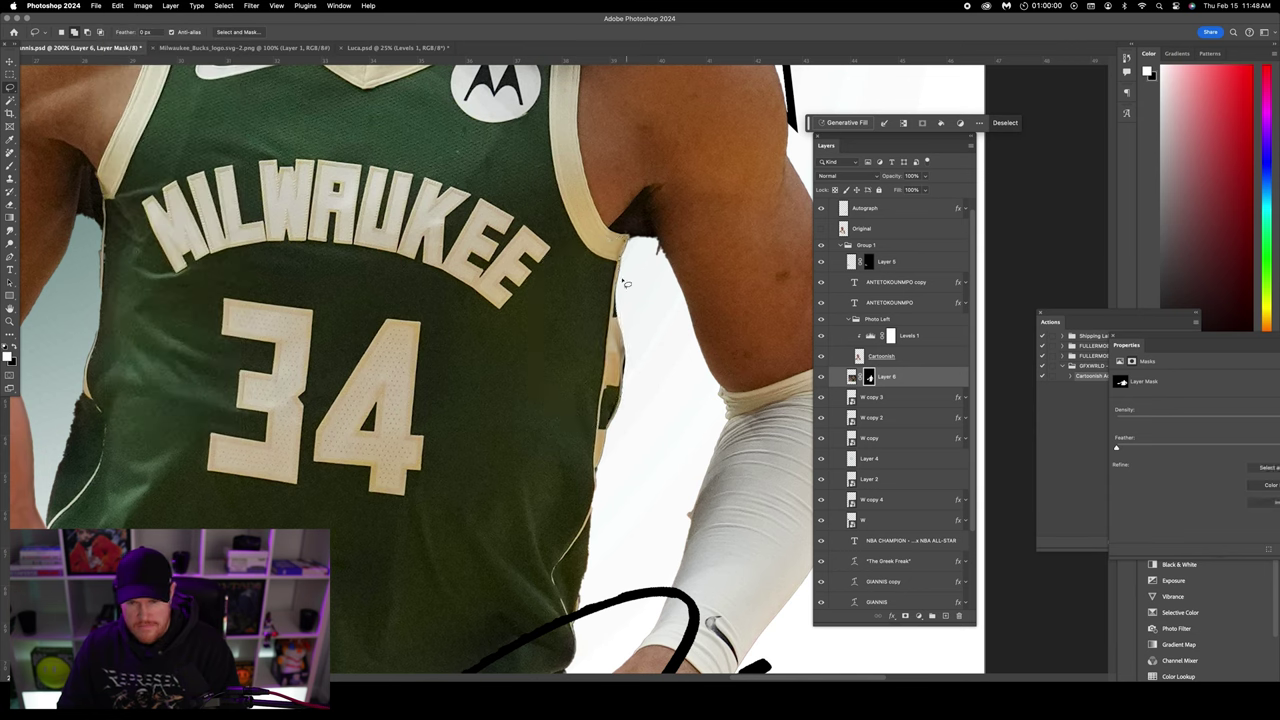
# - Lasso the stray fringe under the armpit, along the arm sleeve and beside the chin, clear it from Layer 6's mask, and deselect
pyautogui.moveTo(633, 246)
pyautogui.mouseDown()
pyautogui.moveTo(667, 270)
pyautogui.moveTo(647, 284)
pyautogui.moveTo(632, 250)
pyautogui.mouseUp()
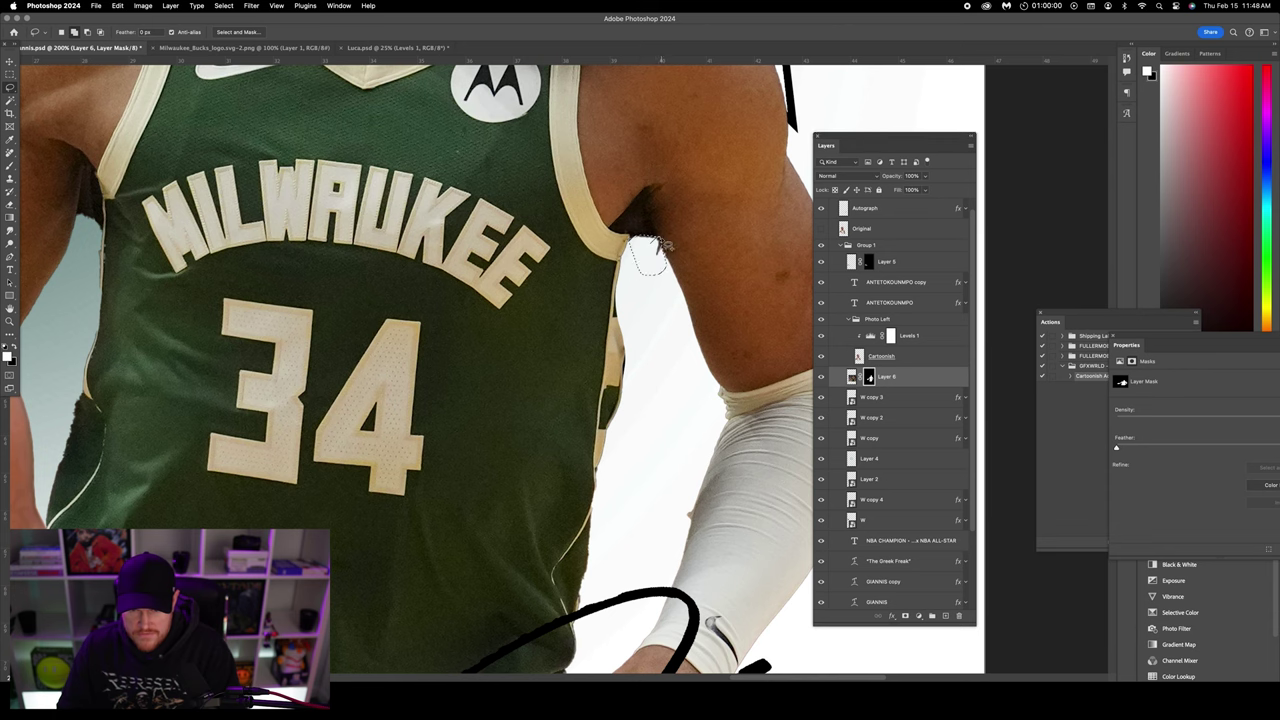
pyautogui.scroll(-3, 700, 390)
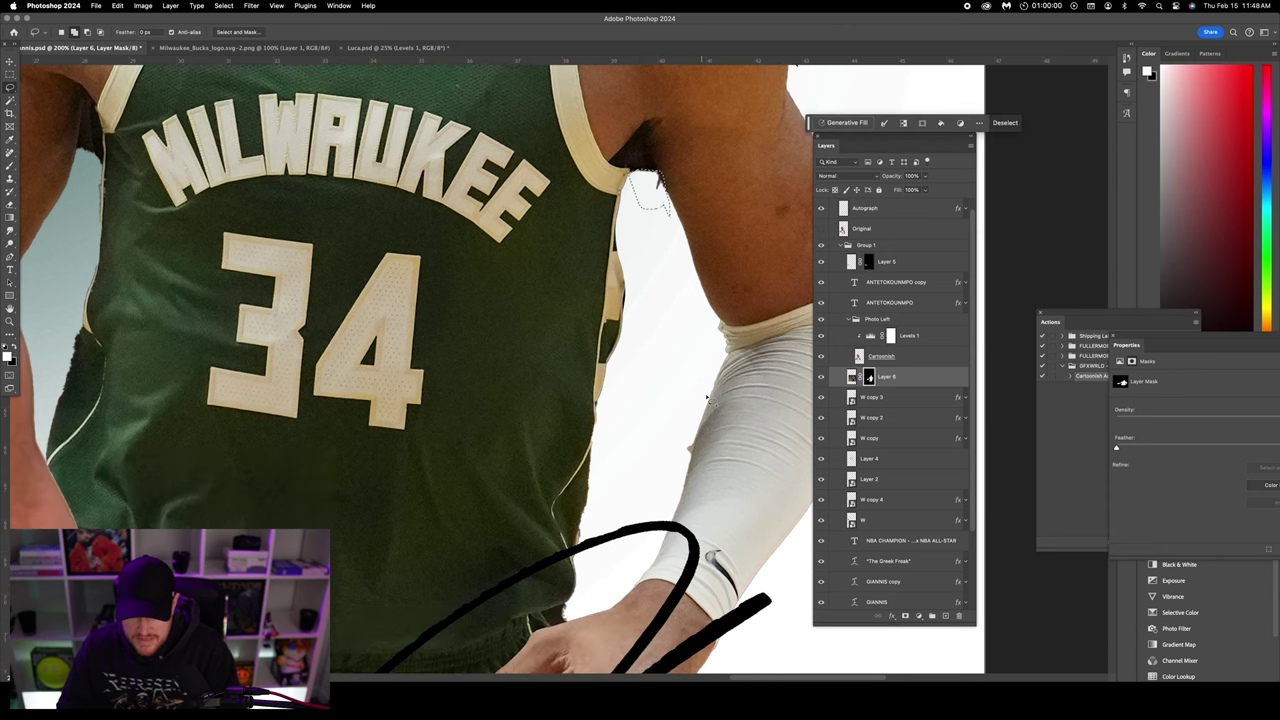
pyautogui.moveTo(724, 362)
pyautogui.mouseDown()
pyautogui.moveTo(684, 469)
pyautogui.moveTo(655, 432)
pyautogui.mouseUp()
pyautogui.hscroll(3, 665, 387)
pyautogui.scroll(10, 670, 380)
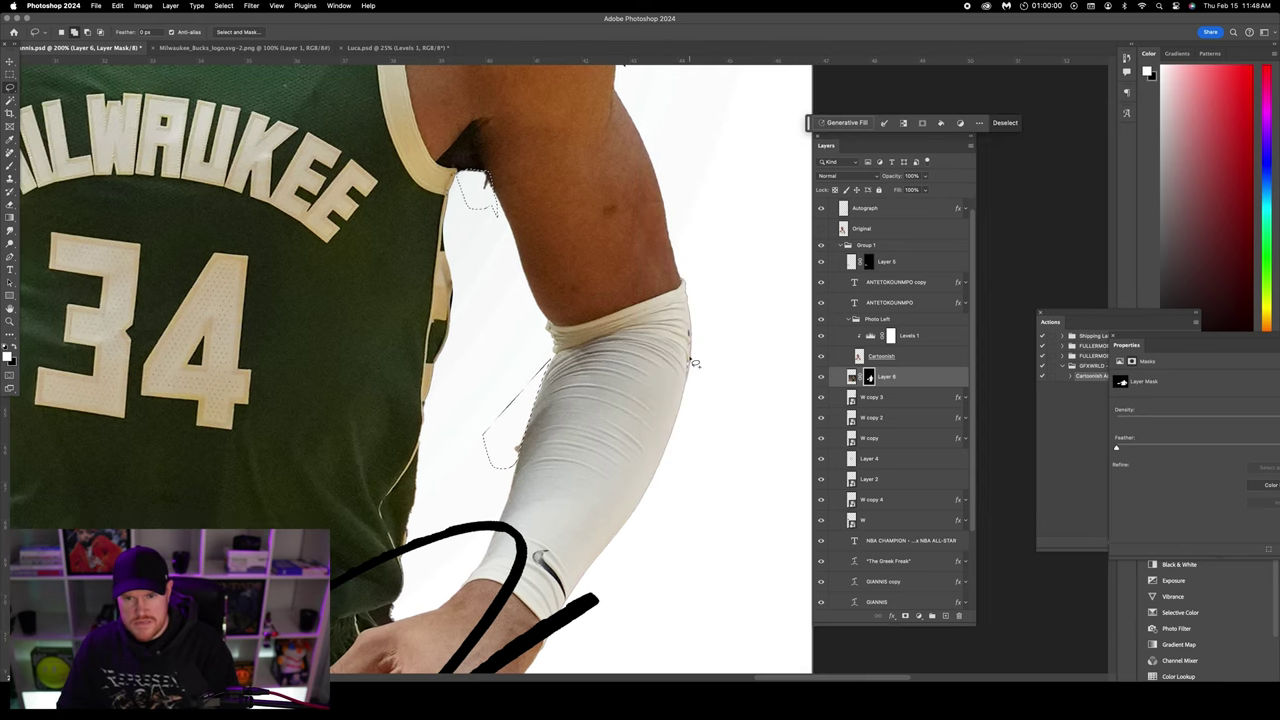
pyautogui.hscroll(-5, 688, 357)
pyautogui.scroll(2, 688, 357)
pyautogui.hscroll(3, 660, 320)
pyautogui.moveTo(600, 252)
pyautogui.mouseDown()
pyautogui.moveTo(590, 287)
pyautogui.moveTo(604, 284)
pyautogui.mouseUp()
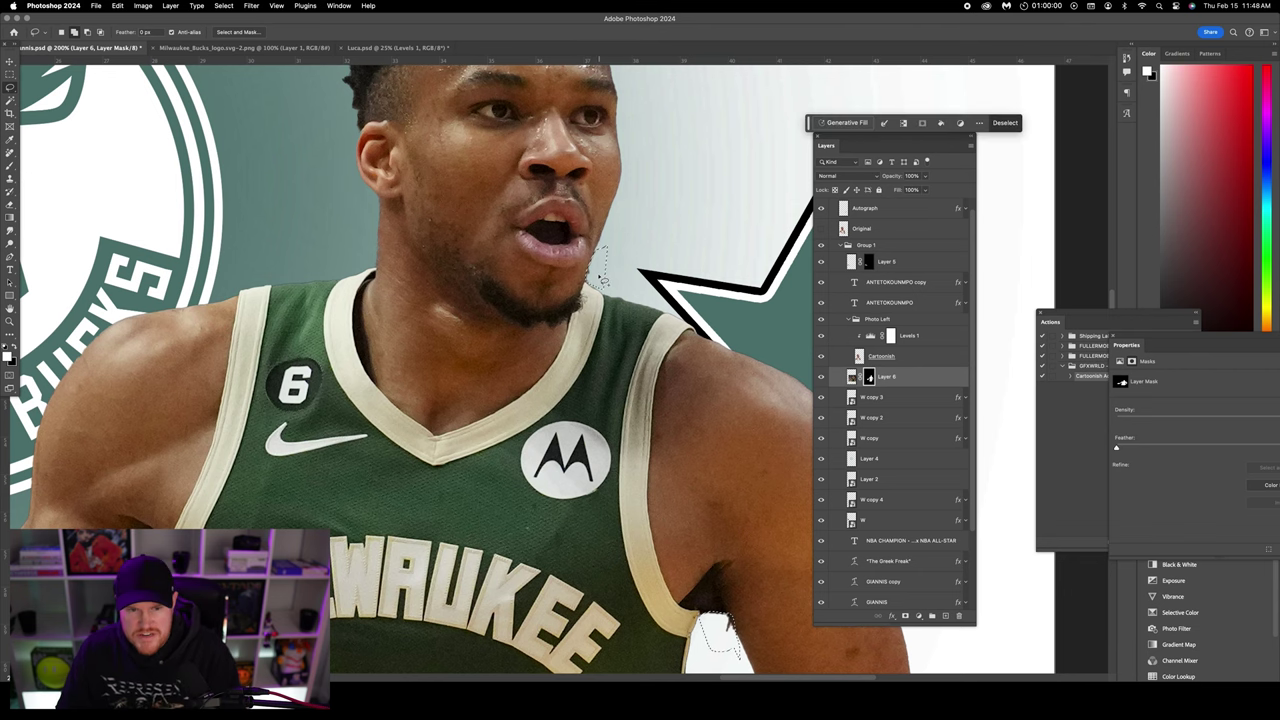
pyautogui.hotkey('ctrl', 'd')
pyautogui.hotkey('ctrl', '-')
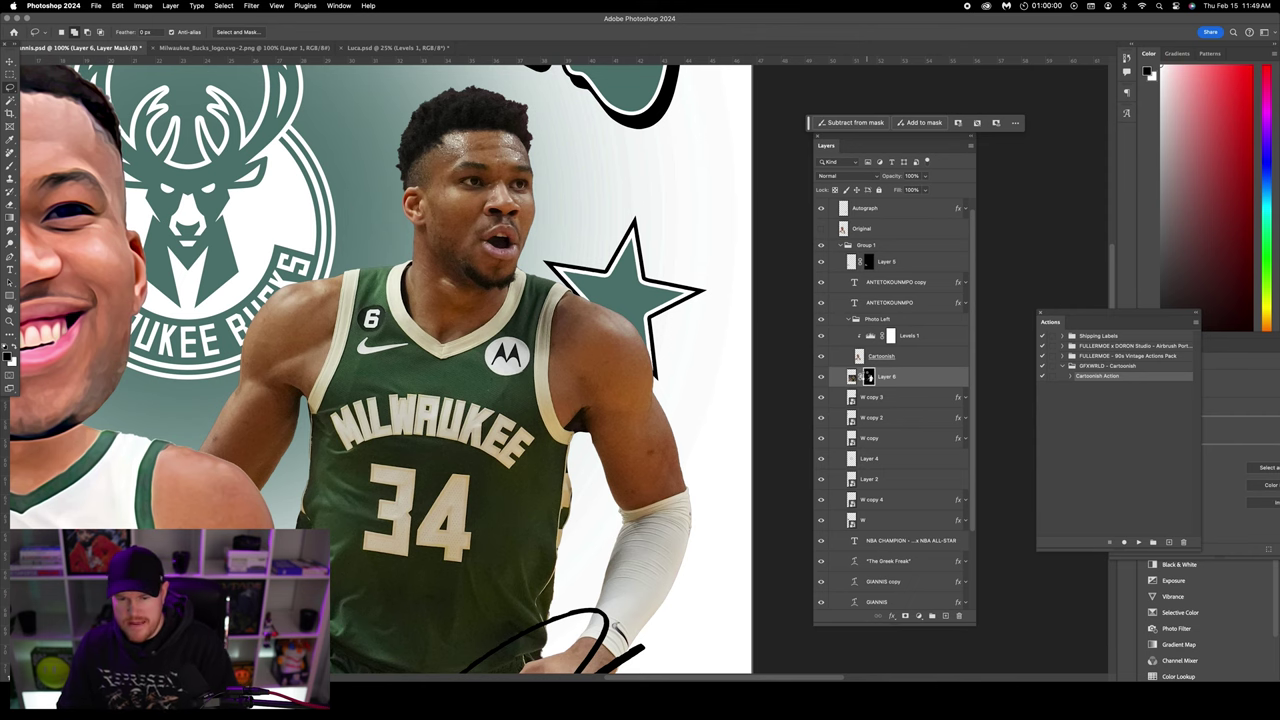
# - Refine Layer 6's mask in Select and Mask with Feather 3.8 px and Contrast 42%, output to the layer mask
pyautogui.doubleClick(866, 376)
pyautogui.moveTo(790, 337); pyautogui.dragTo(804, 339)
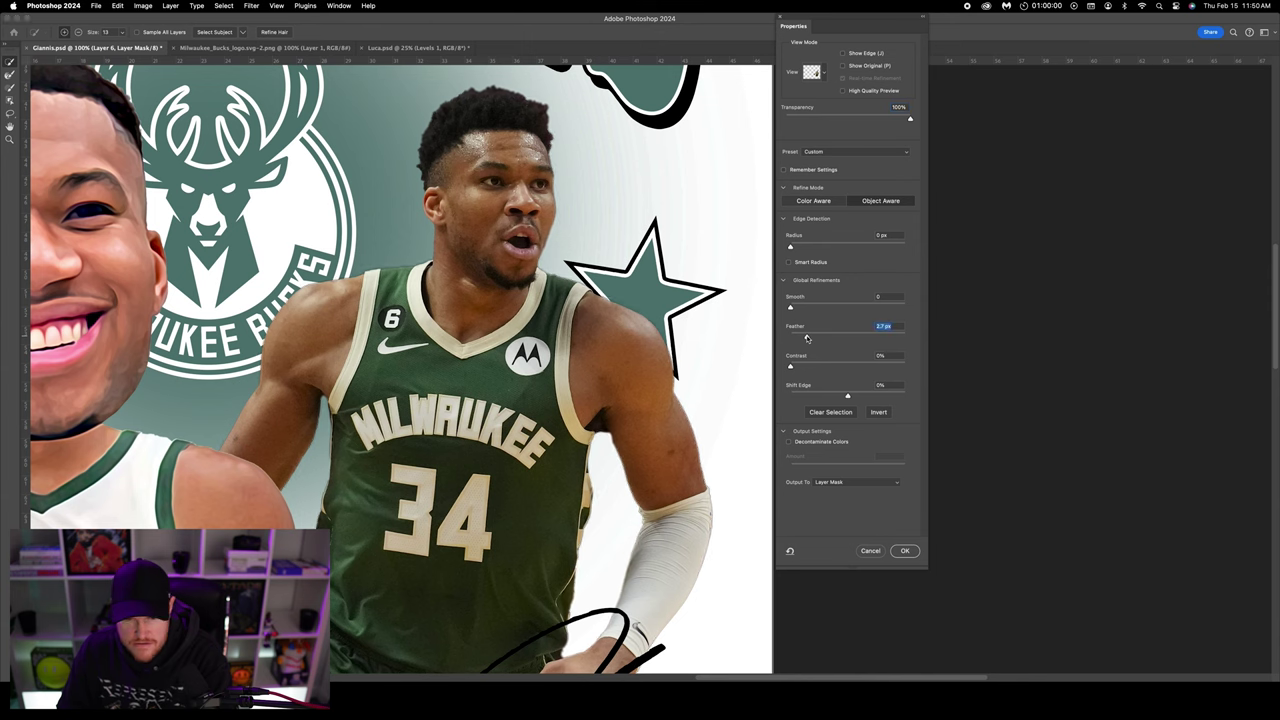
pyautogui.moveTo(798, 369); pyautogui.dragTo(810, 368)
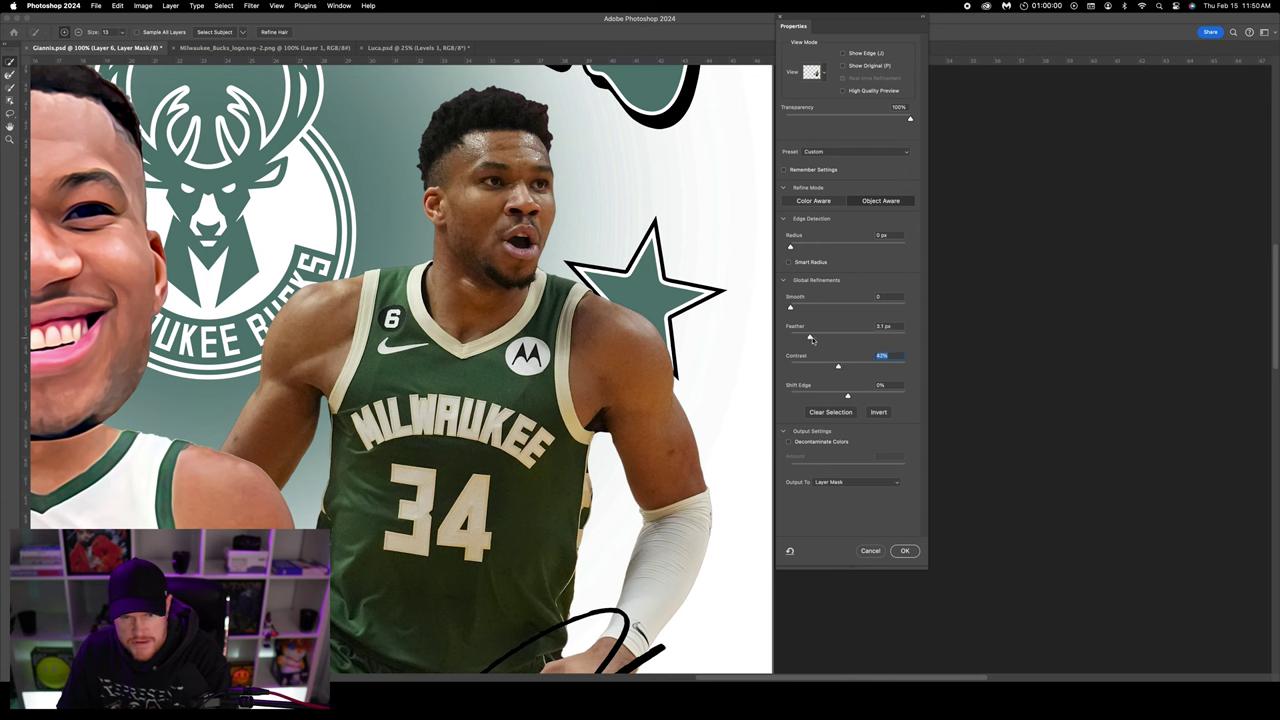
pyautogui.click(815, 338)
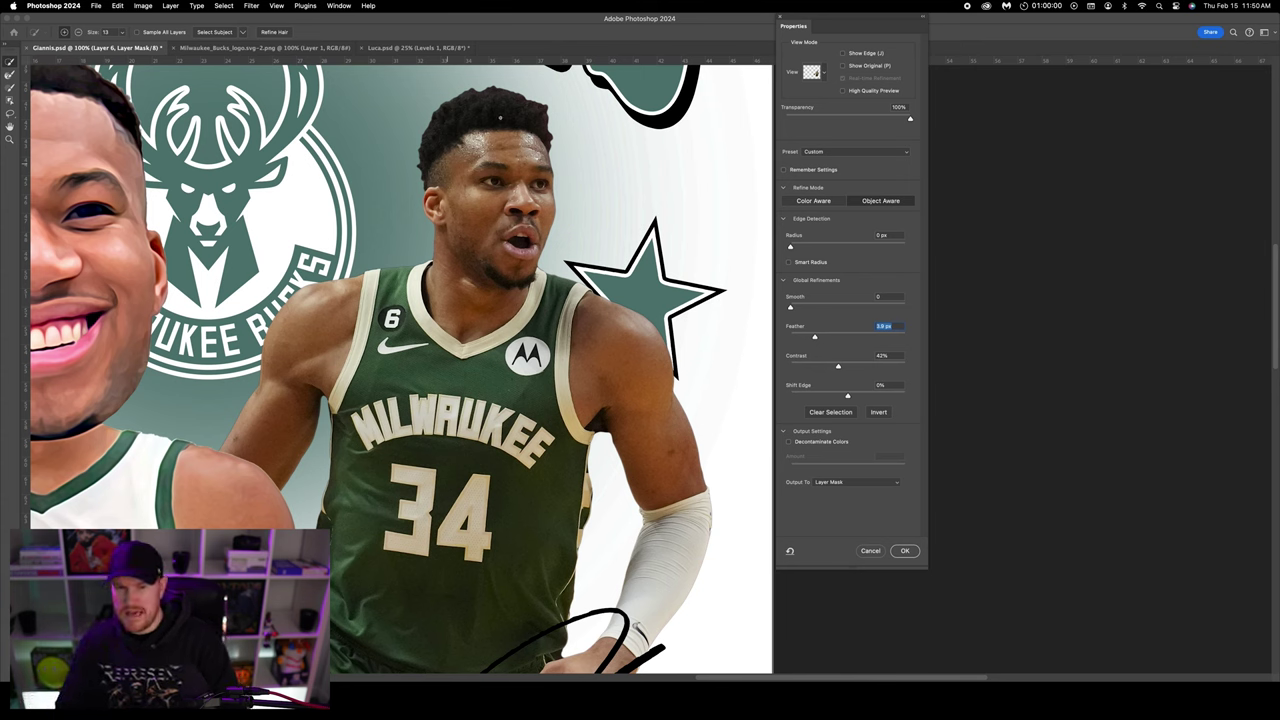
pyautogui.scroll(-3, 574, 173)
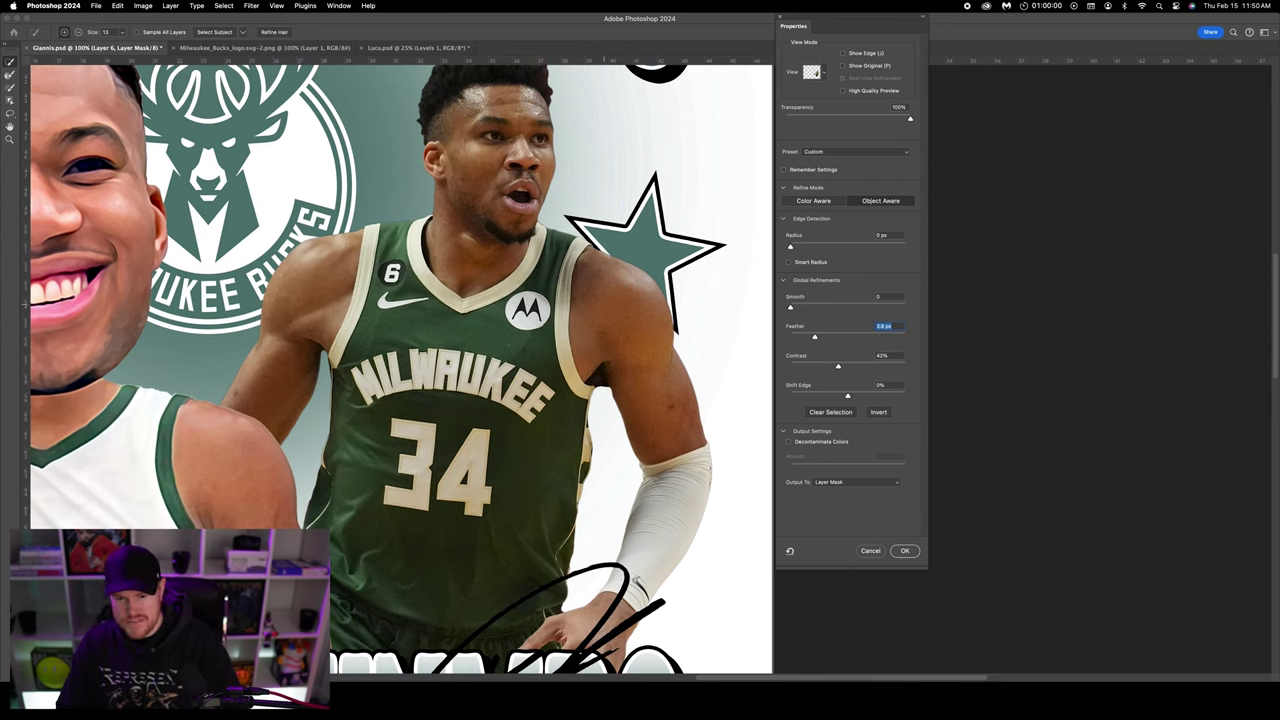
pyautogui.click(904, 551)
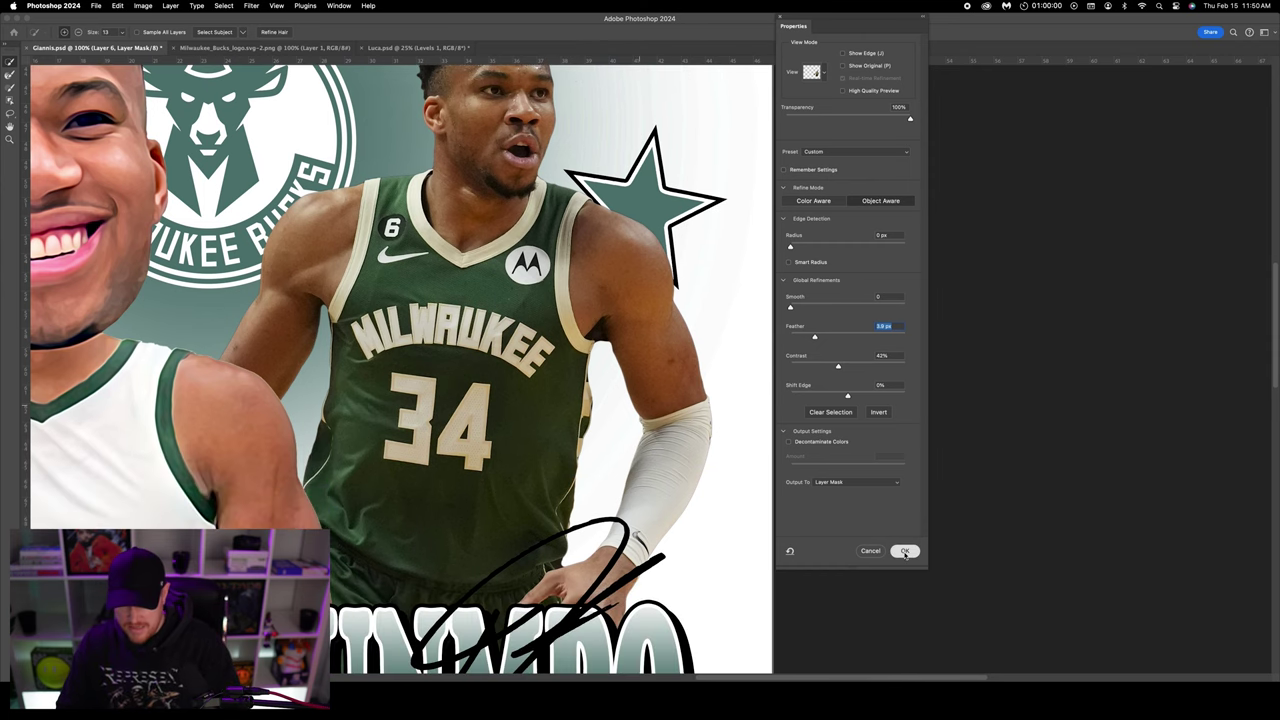
# - Convert the masked green-jersey player on Layer 6 to a smart object
pyautogui.scroll(-3, 660, 400)
pyautogui.scroll(2, 620, 390)
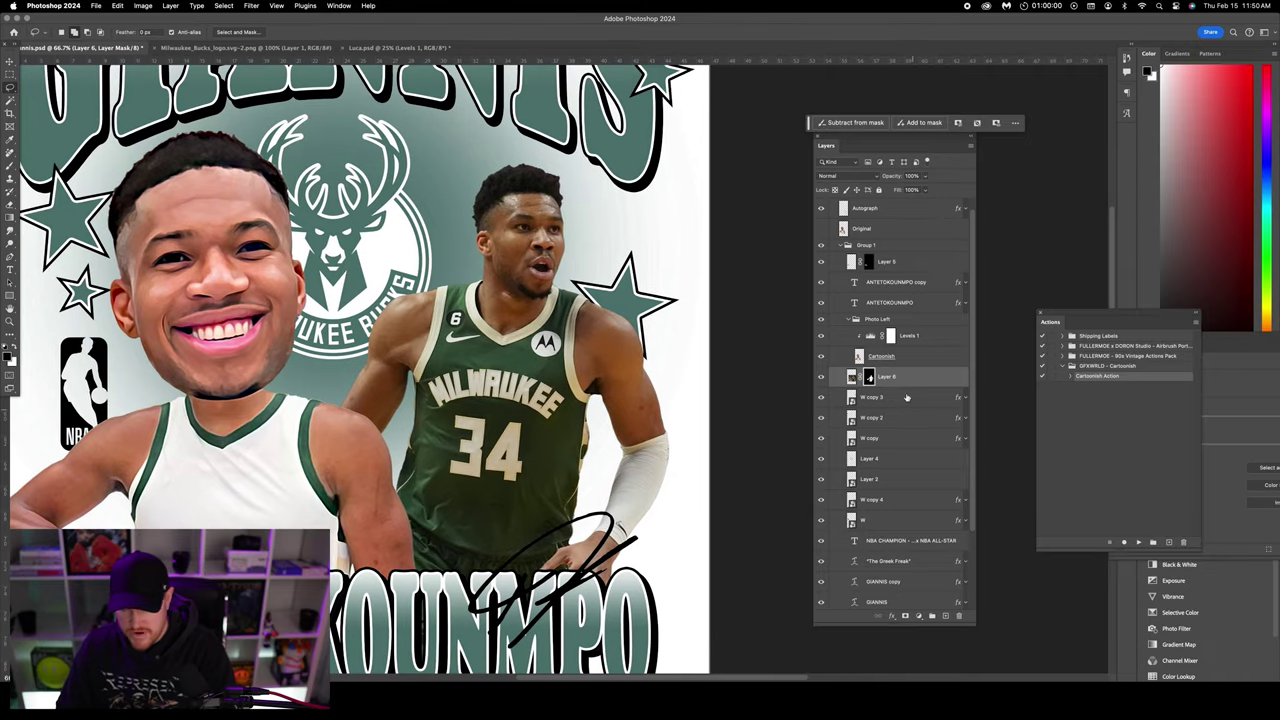
pyautogui.rightClick(907, 377)
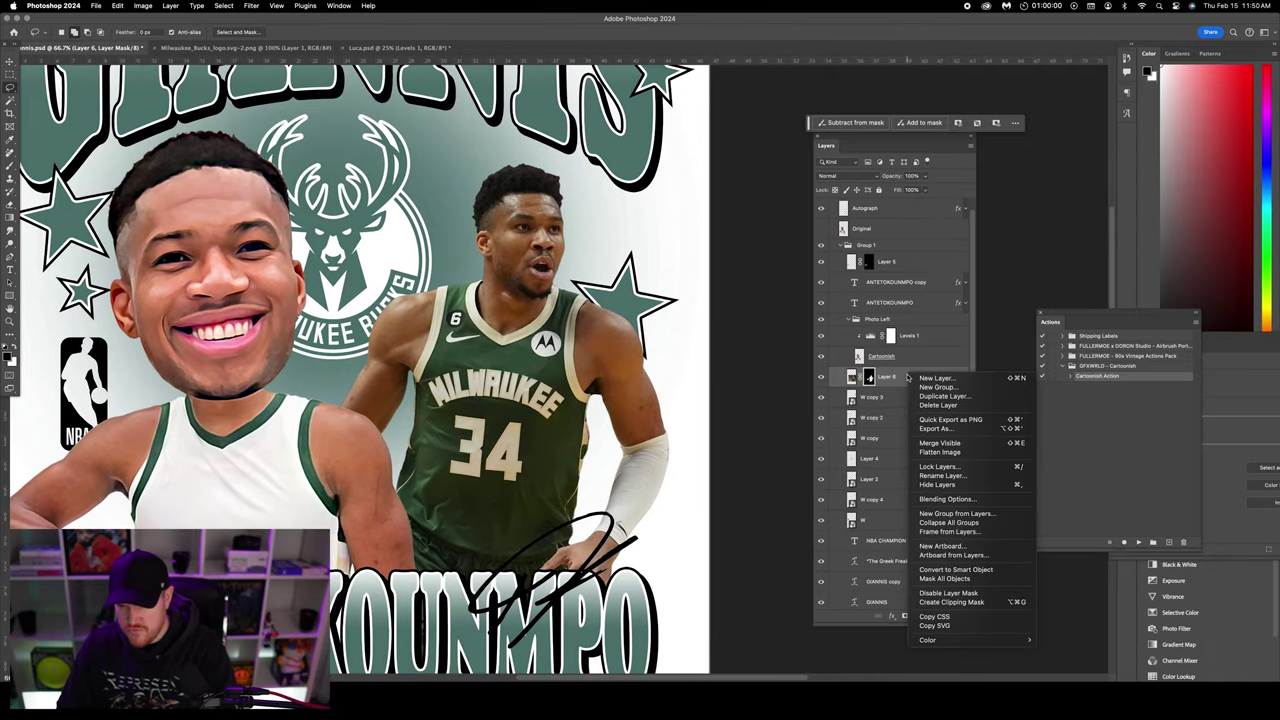
pyautogui.click(965, 569)
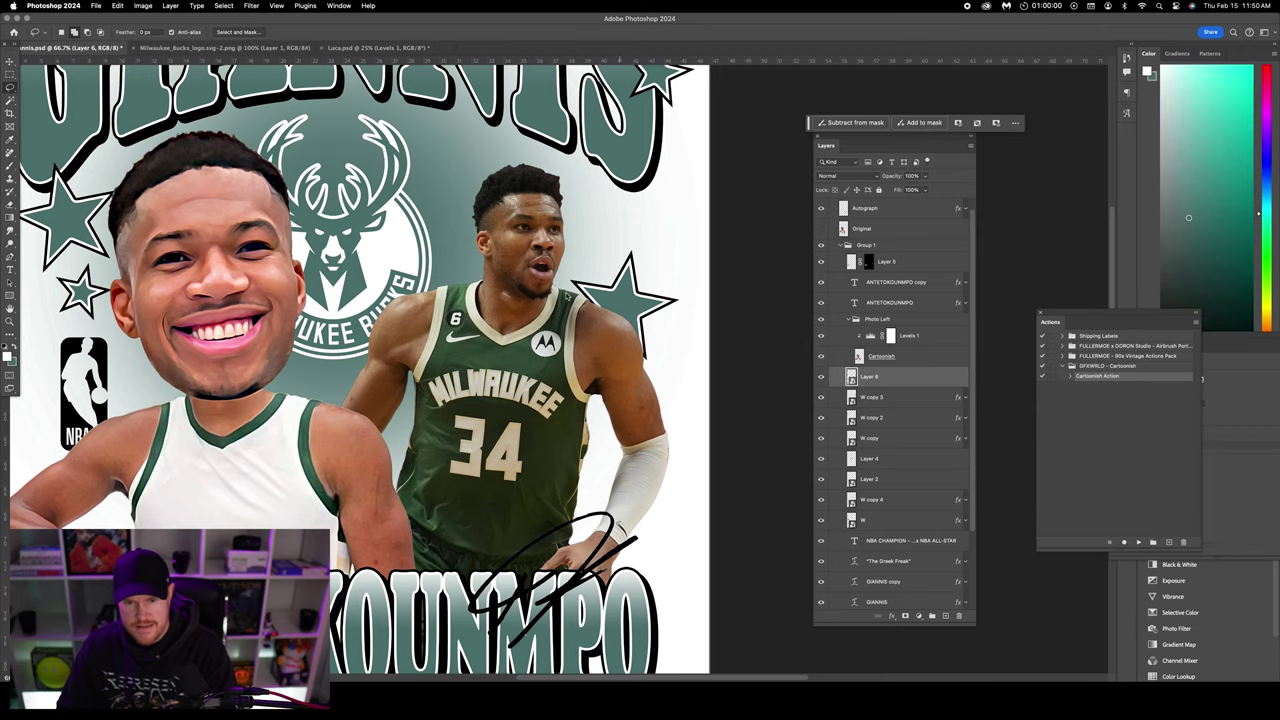
# - Lasso the green-jersey player's face and ear, add the hair to the selection, and copy the head to its own layer
pyautogui.scroll(5, 460, 265)
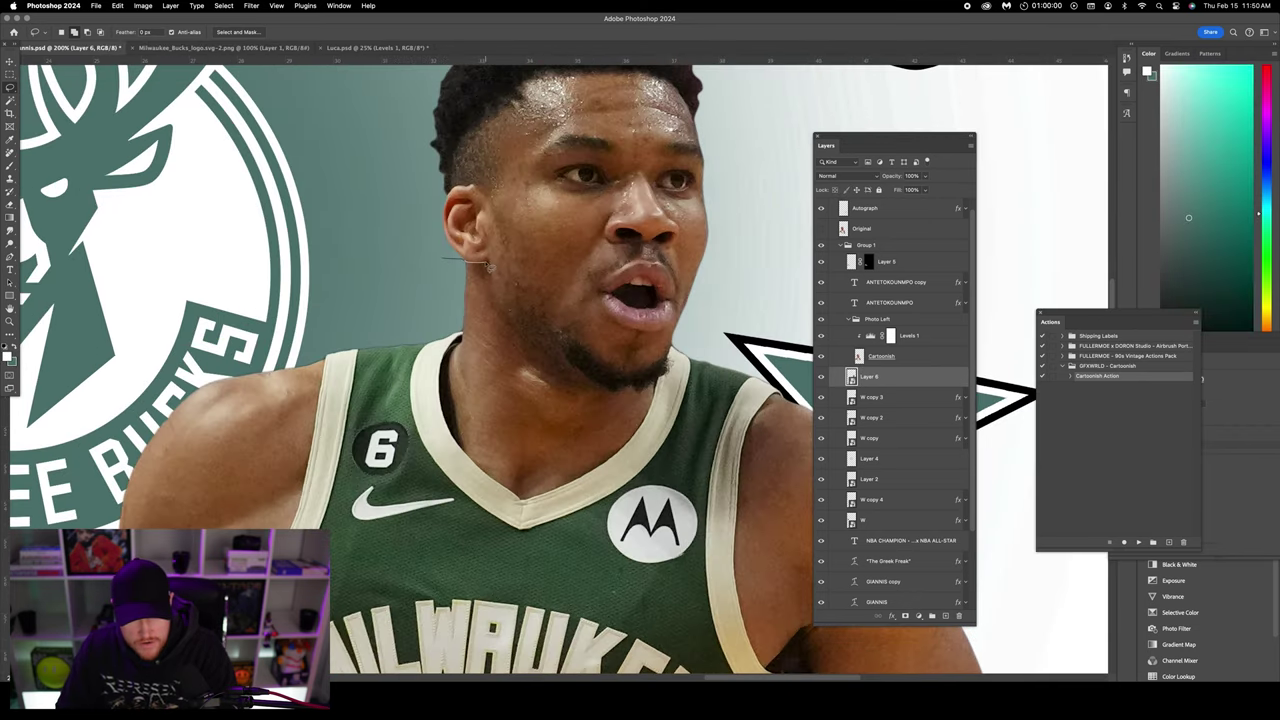
pyautogui.moveTo(492, 268)
pyautogui.mouseDown()
pyautogui.moveTo(532, 342)
pyautogui.moveTo(605, 390)
pyautogui.moveTo(640, 391)
pyautogui.moveTo(666, 377)
pyautogui.moveTo(682, 330)
pyautogui.moveTo(729, 306)
pyautogui.moveTo(751, 210)
pyautogui.moveTo(438, 131)
pyautogui.moveTo(412, 230)
pyautogui.mouseUp()
pyautogui.scroll(5, 412, 230)
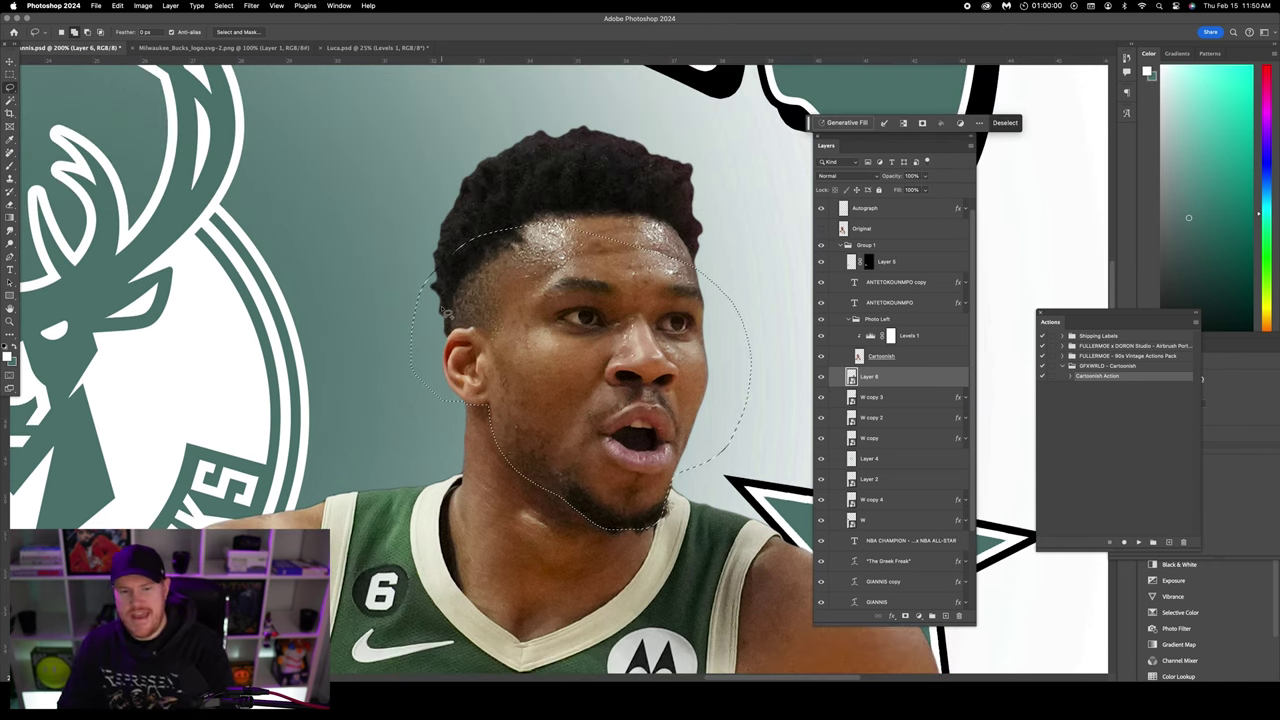
pyautogui.moveTo(447, 308)
pyautogui.mouseDown()
pyautogui.moveTo(388, 279)
pyautogui.moveTo(494, 119)
pyautogui.moveTo(596, 111)
pyautogui.moveTo(687, 139)
pyautogui.moveTo(731, 178)
pyautogui.moveTo(722, 248)
pyautogui.moveTo(590, 325)
pyautogui.mouseUp()
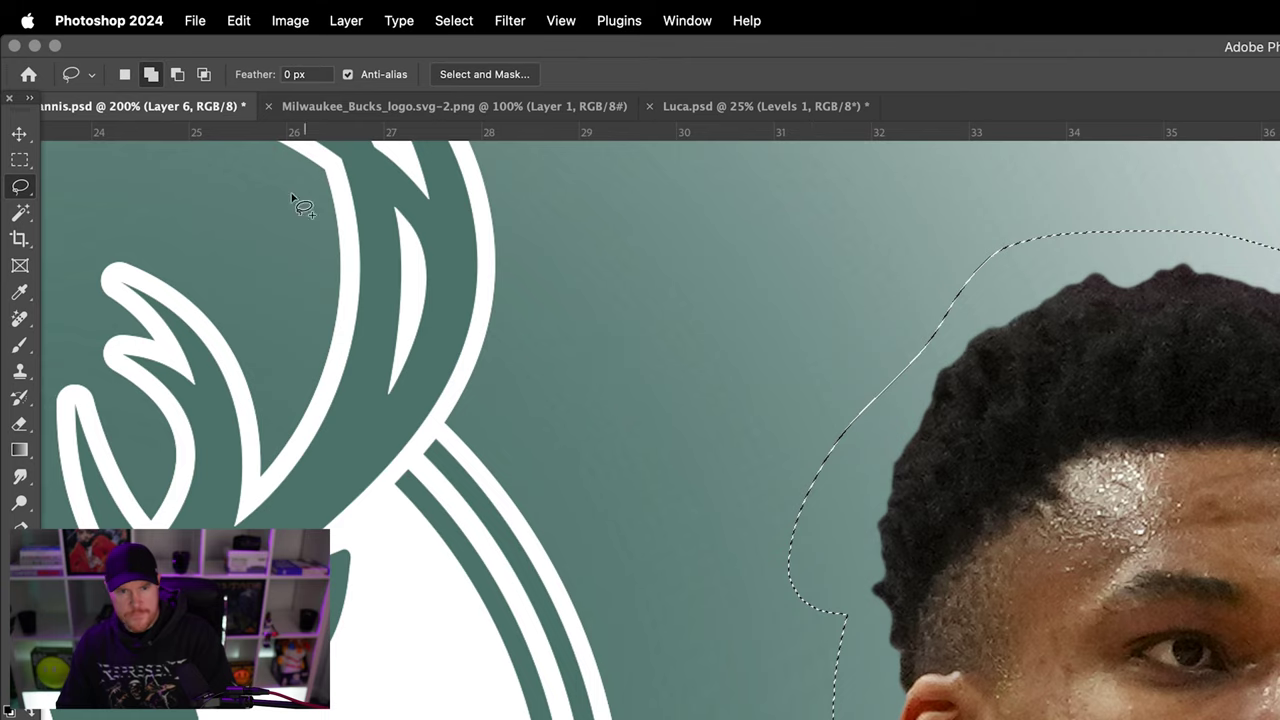
pyautogui.click(149, 75)
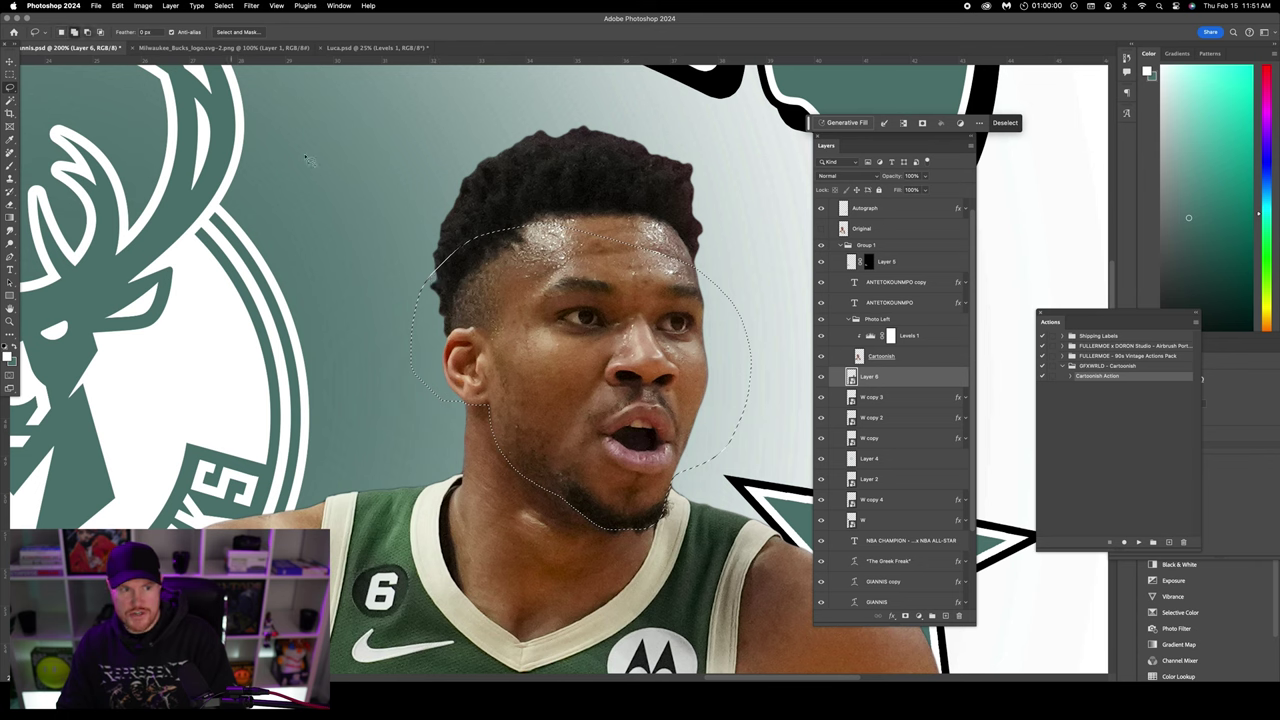
pyautogui.moveTo(448, 306)
pyautogui.mouseDown()
pyautogui.moveTo(420, 200)
pyautogui.moveTo(477, 123)
pyautogui.moveTo(599, 93)
pyautogui.moveTo(705, 151)
pyautogui.moveTo(735, 197)
pyautogui.moveTo(723, 285)
pyautogui.moveTo(530, 322)
pyautogui.mouseUp()
pyautogui.press('super+minus')
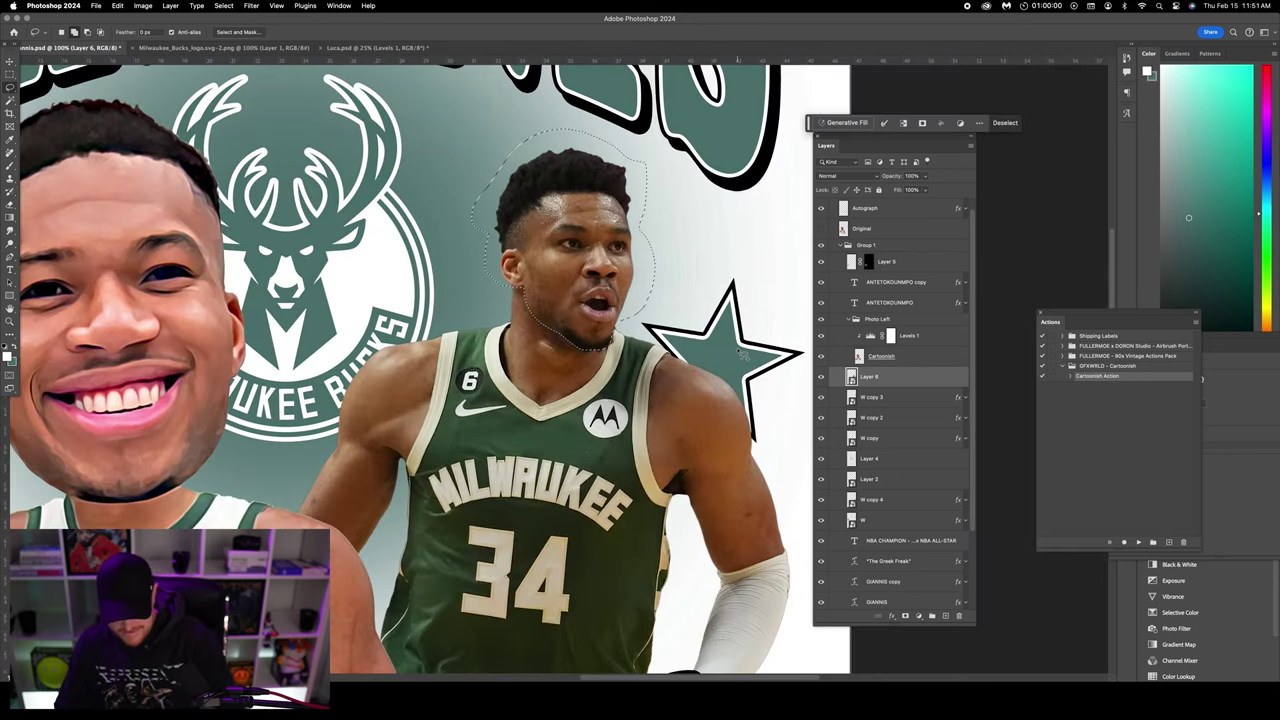
pyautogui.press('super+j')
# - Enlarge the copied head on Layer 7 to a big-head size and position it over the green-jersey player's neck
pyautogui.press('v')
pyautogui.press('super+t')
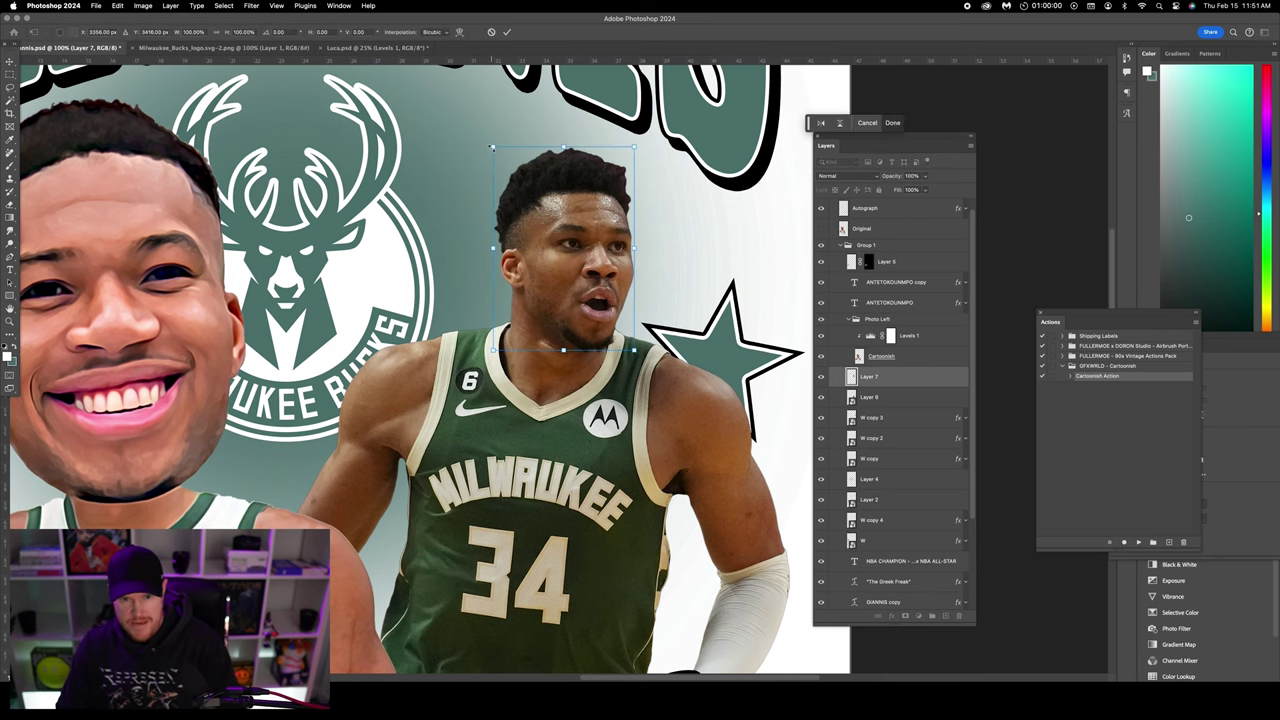
pyautogui.press('super+minus')
pyautogui.press('super+minus')
pyautogui.moveTo(597, 258); pyautogui.dragTo(648, 198)
pyautogui.press('Return')
pyautogui.moveTo(592, 258); pyautogui.dragTo(596, 256)
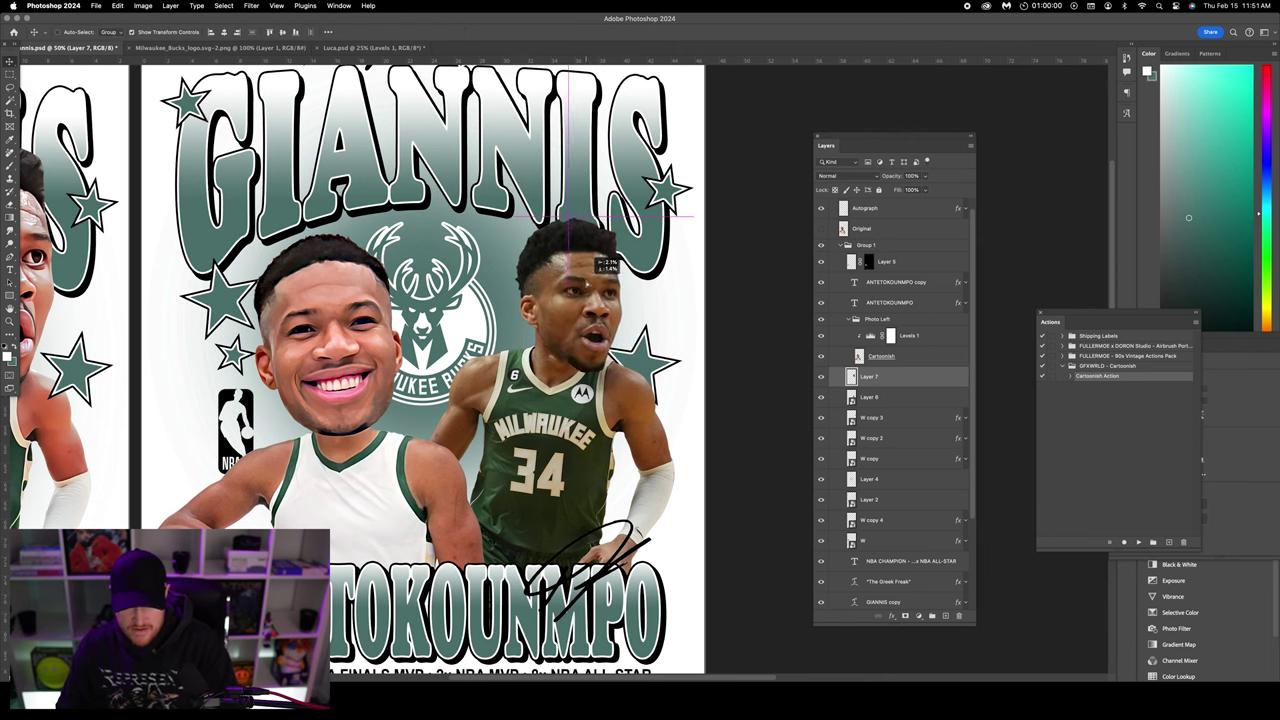
pyautogui.press('super+minus')
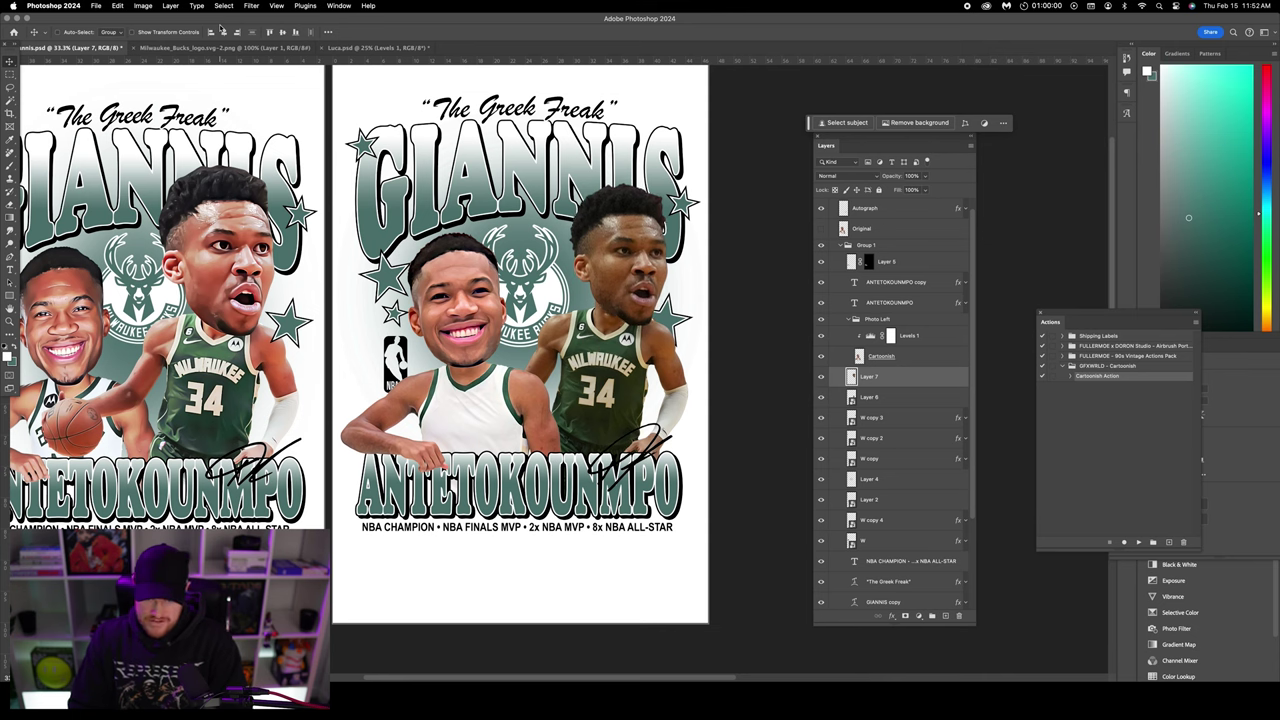
# - Enlarge the green-jersey player's head slightly further up into the GIANNIS lettering and nudge it left over the neck
pyautogui.hotkey('ctrl', 't')
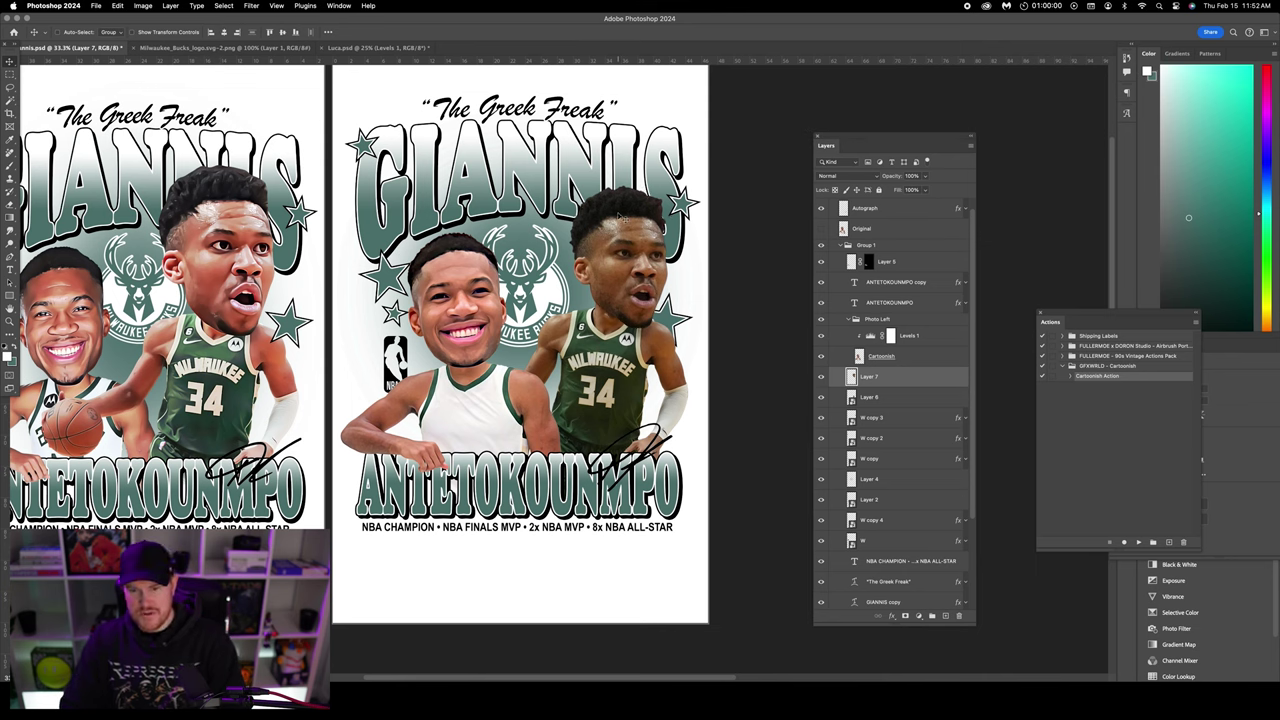
pyautogui.moveTo(628, 190); pyautogui.dragTo(628, 183)
pyautogui.press('Return')
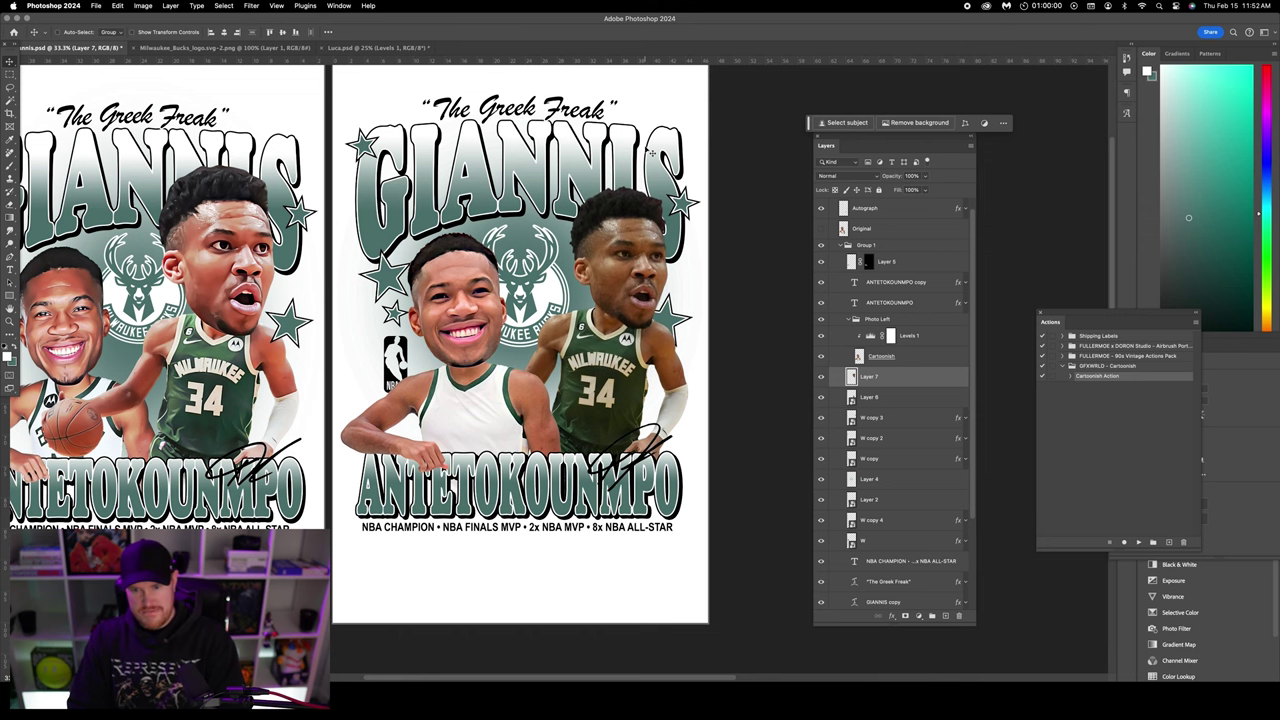
pyautogui.press('super+minus')
pyautogui.moveTo(551, 160); pyautogui.dragTo(551, 210)
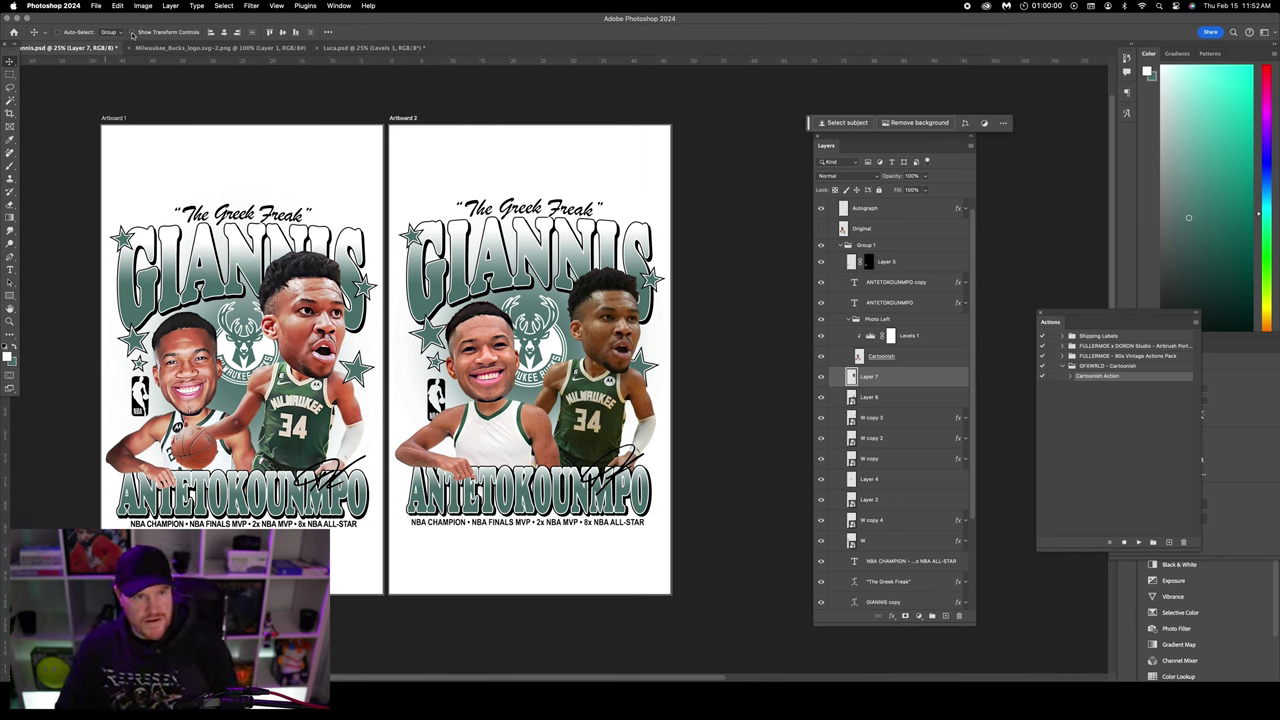
pyautogui.press('super+t')
pyautogui.moveTo(603, 262); pyautogui.dragTo(653, 246)
pyautogui.click(506, 32)
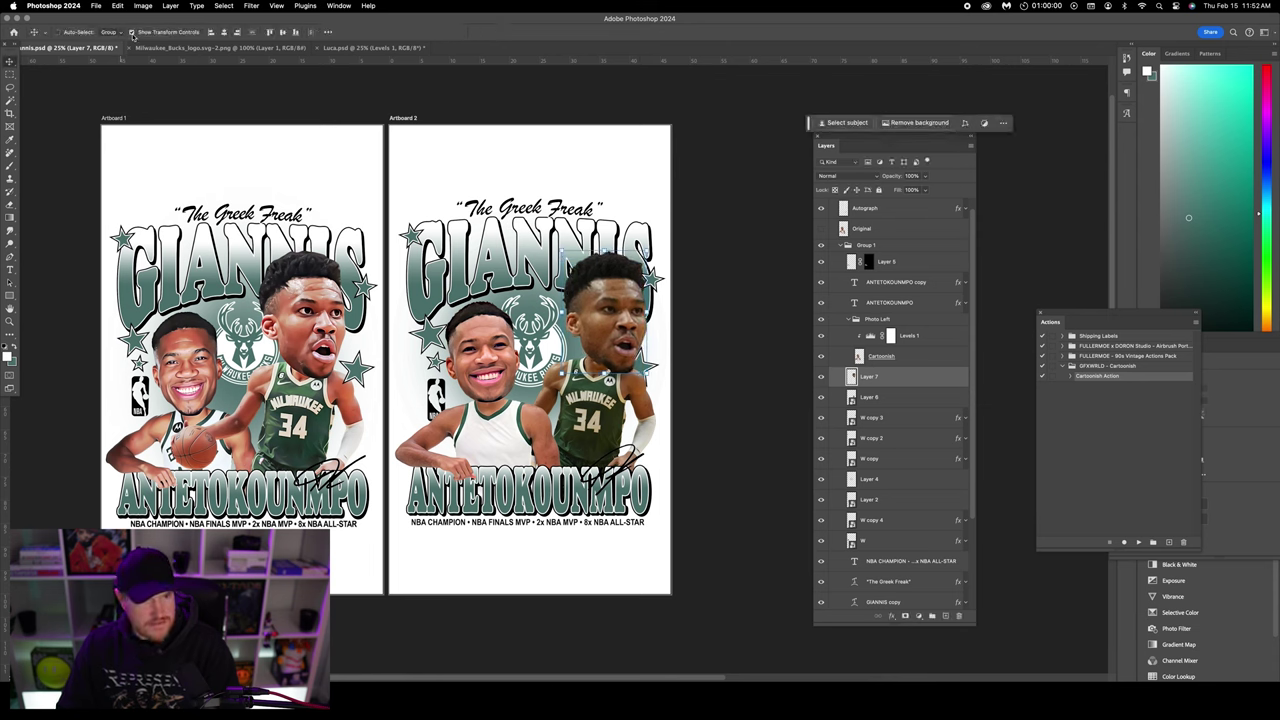
pyautogui.press('Left')
pyautogui.press('Left')
pyautogui.press('Left')
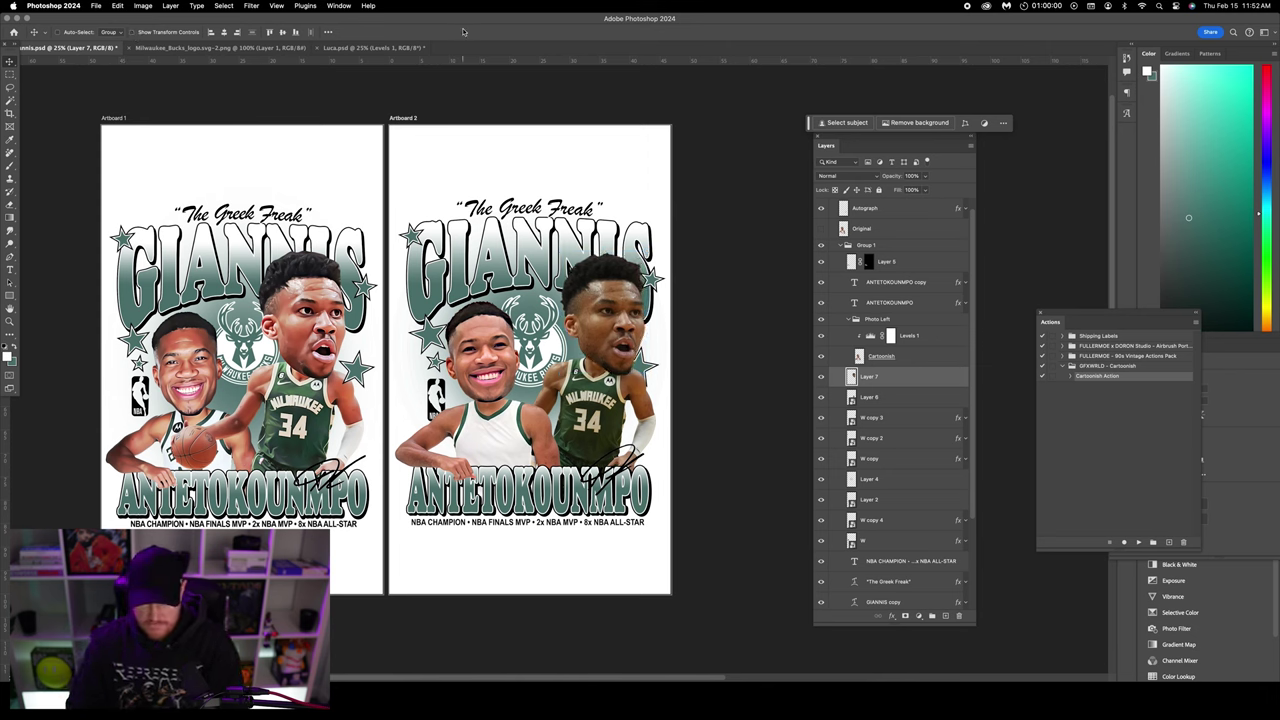
# - Merge the green-jersey player's enlarged head on Layer 7 with the body on Layer 6
pyautogui.keyDown('shift'); pyautogui.click(890, 390); pyautogui.keyUp('shift')
pyautogui.rightClick(890, 389)
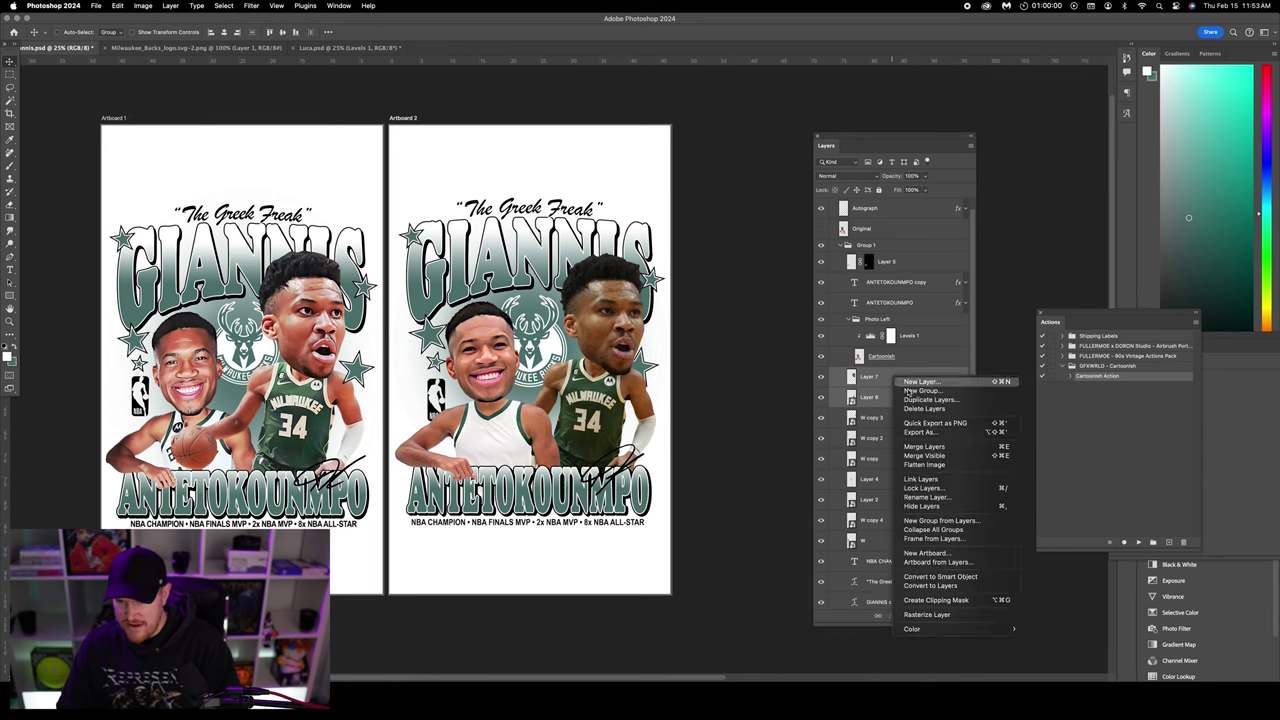
pyautogui.click(919, 446)
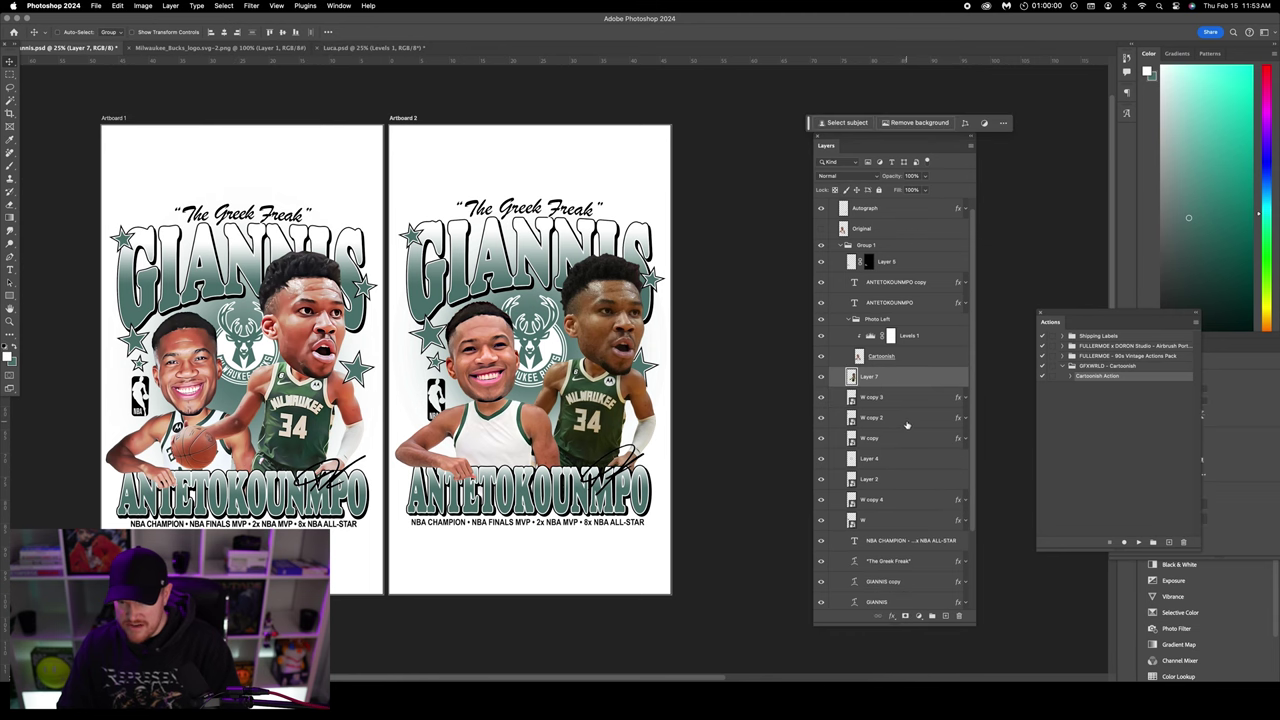
pyautogui.moveTo(1058, 313); pyautogui.dragTo(1025, 341)
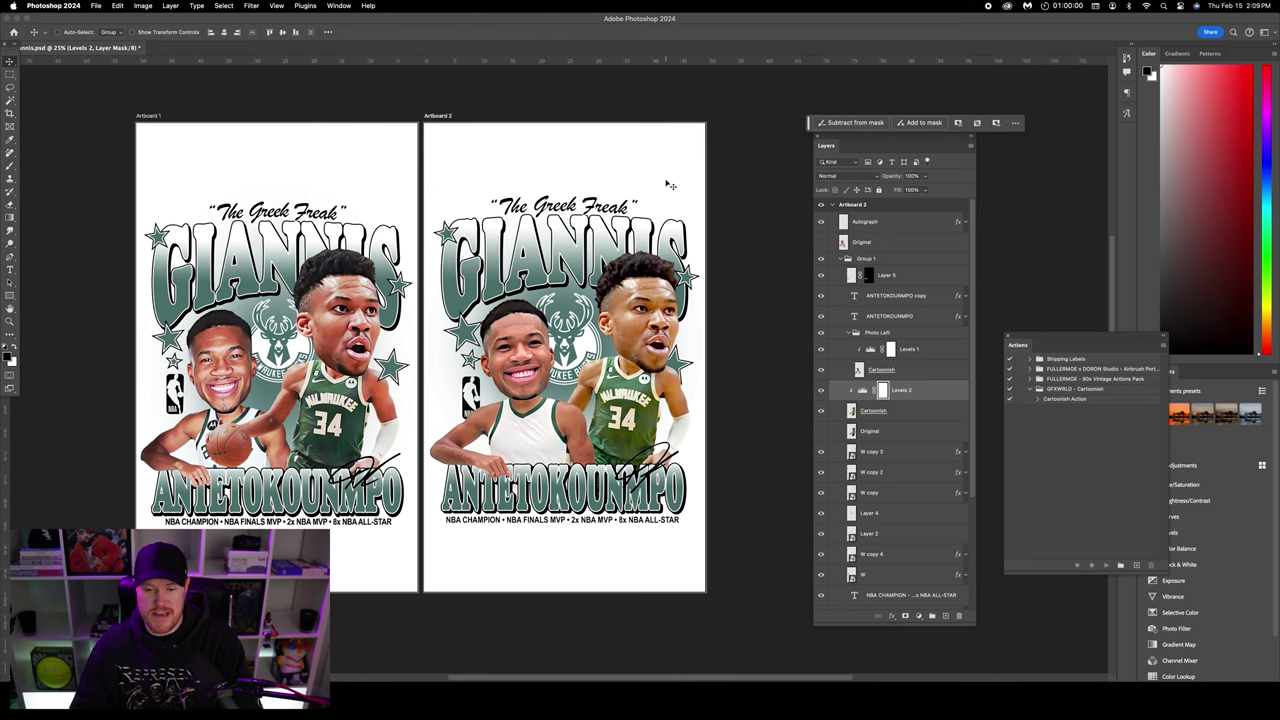
# - Move the green-jersey player's Cartoonish and Levels 2 layers above the Photo Left group and set the Levels 2 inputs to 42, 1.83 and 204
pyautogui.click(905, 410)
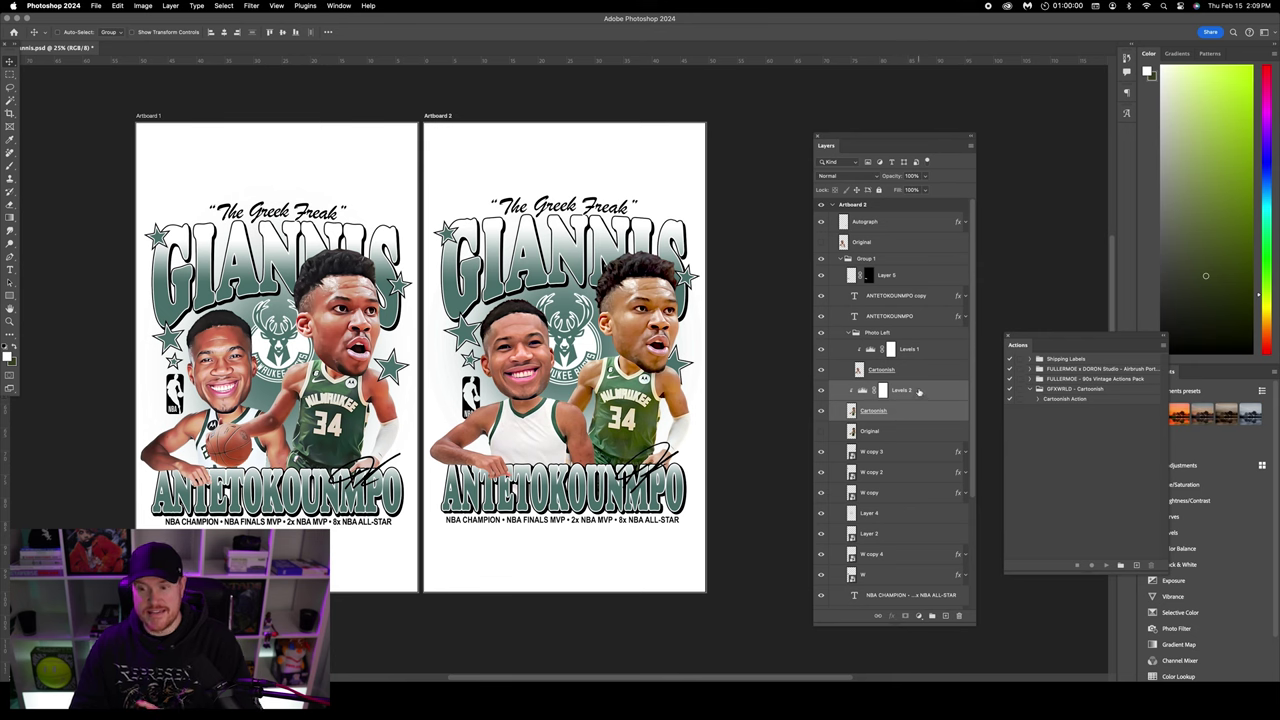
pyautogui.moveTo(922, 390); pyautogui.dragTo(912, 320)
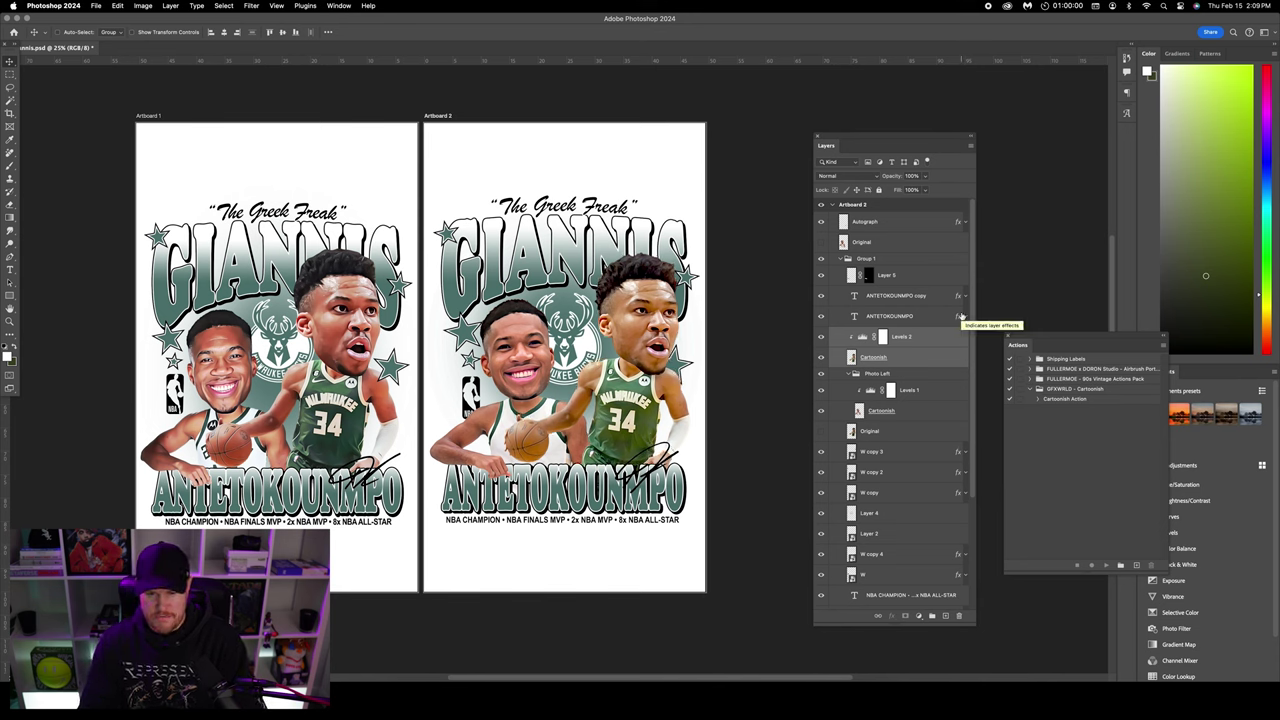
pyautogui.click(878, 337)
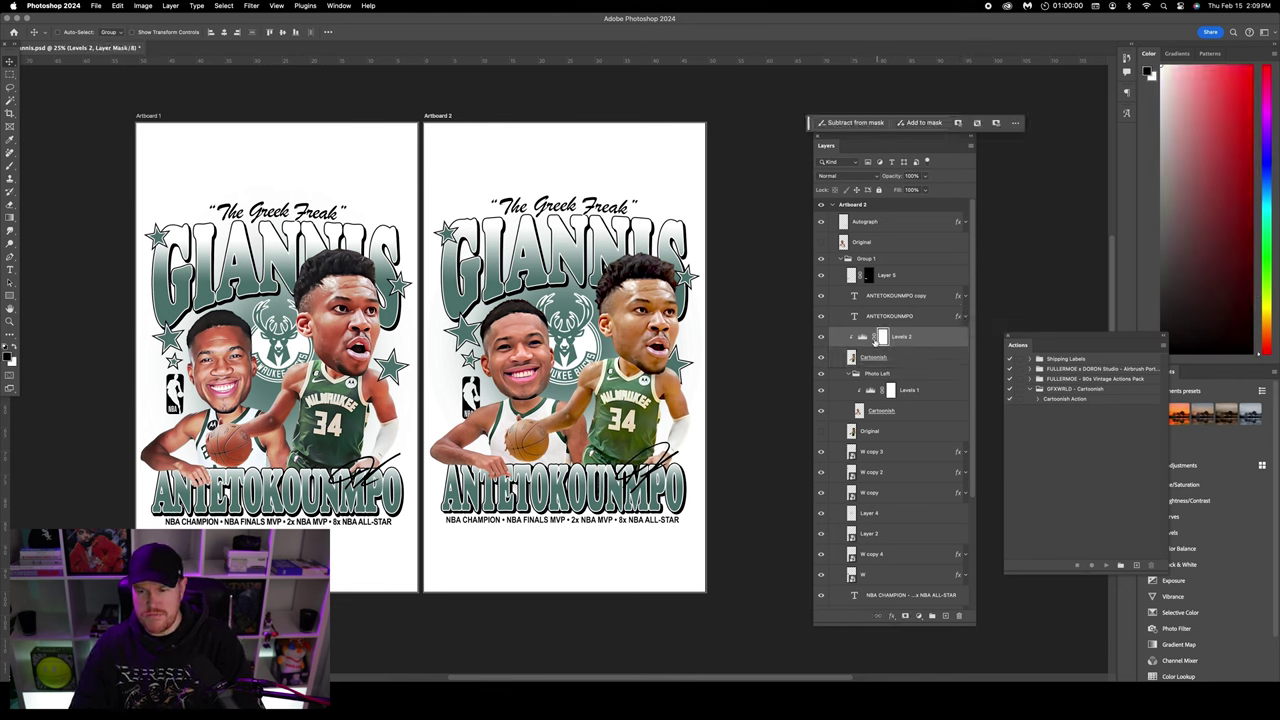
pyautogui.doubleClick(862, 337)
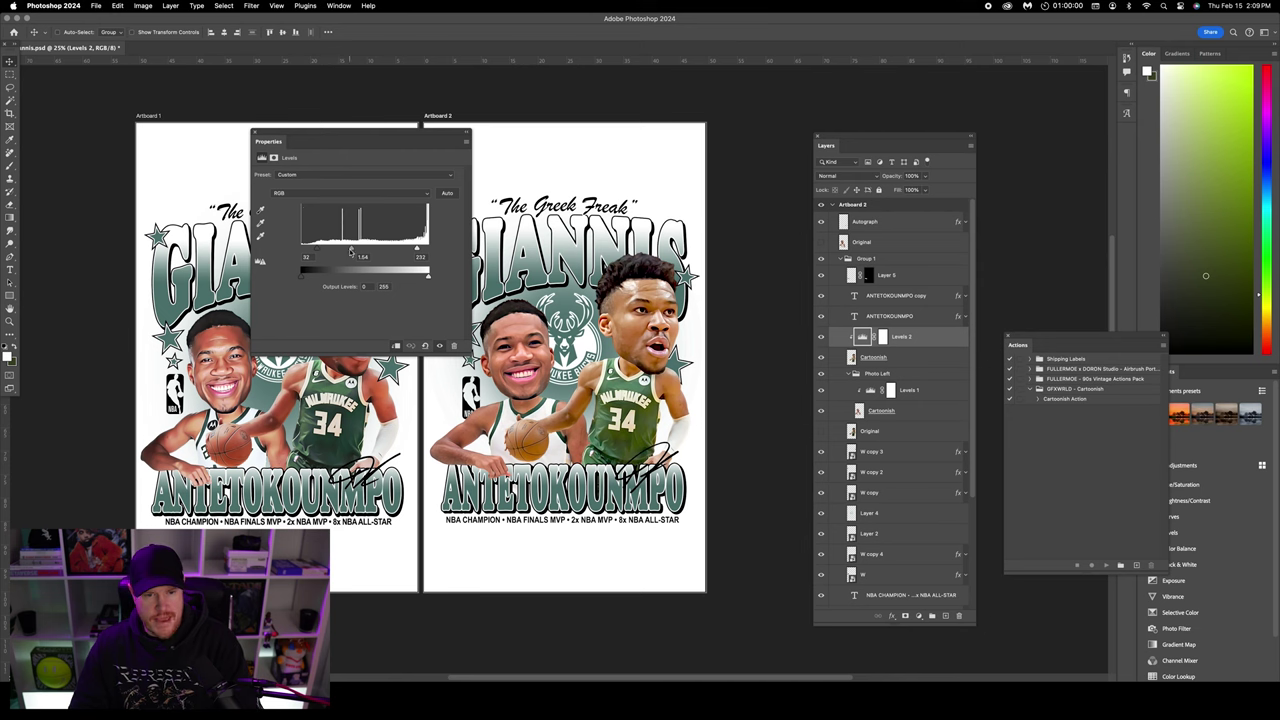
pyautogui.moveTo(354, 250); pyautogui.dragTo(325, 251)
pyautogui.moveTo(418, 250); pyautogui.dragTo(343, 250)
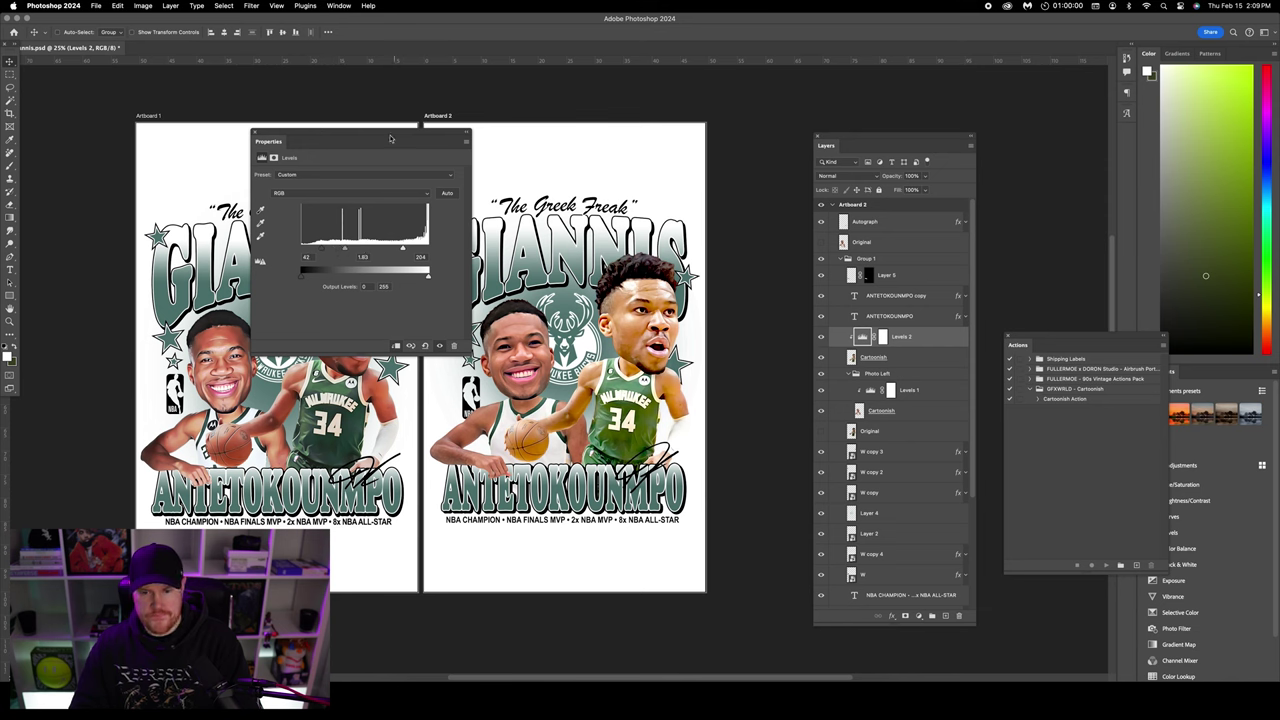
pyautogui.click(254, 133)
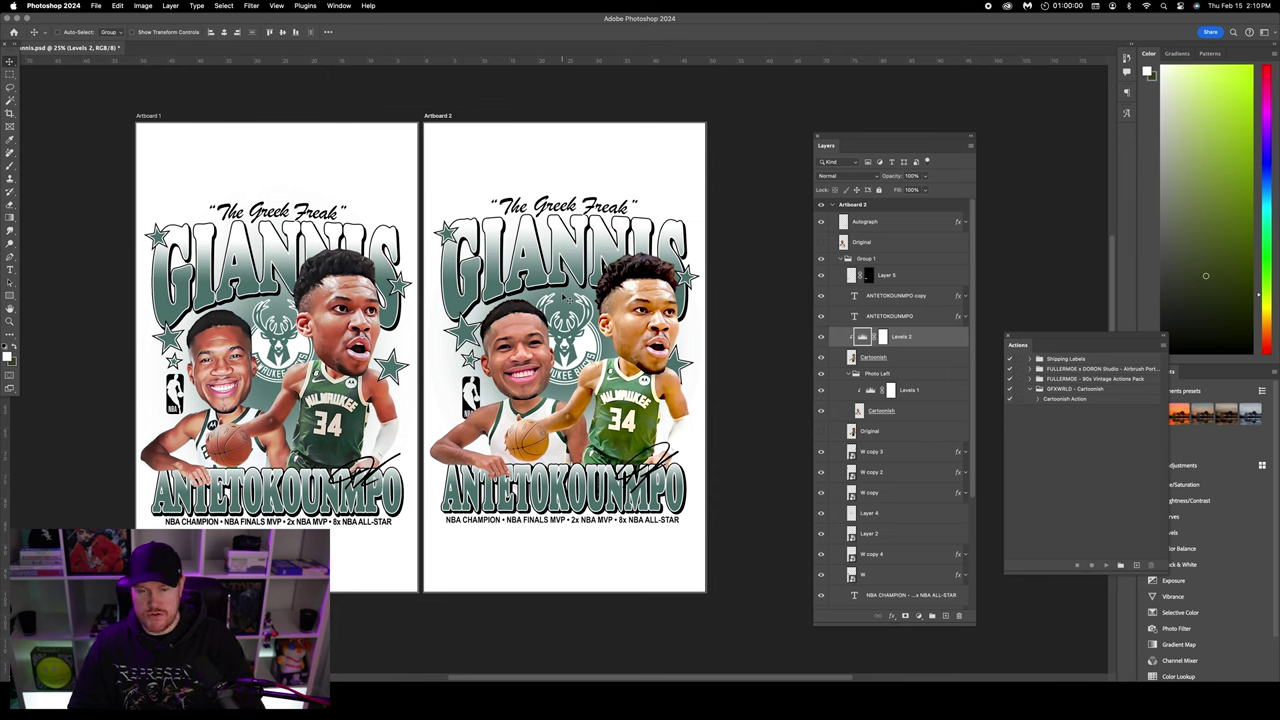
# - Shift the hue of the green-jersey player's Cartoonish layer slightly toward red with Hue/Saturation
pyautogui.click(906, 361)
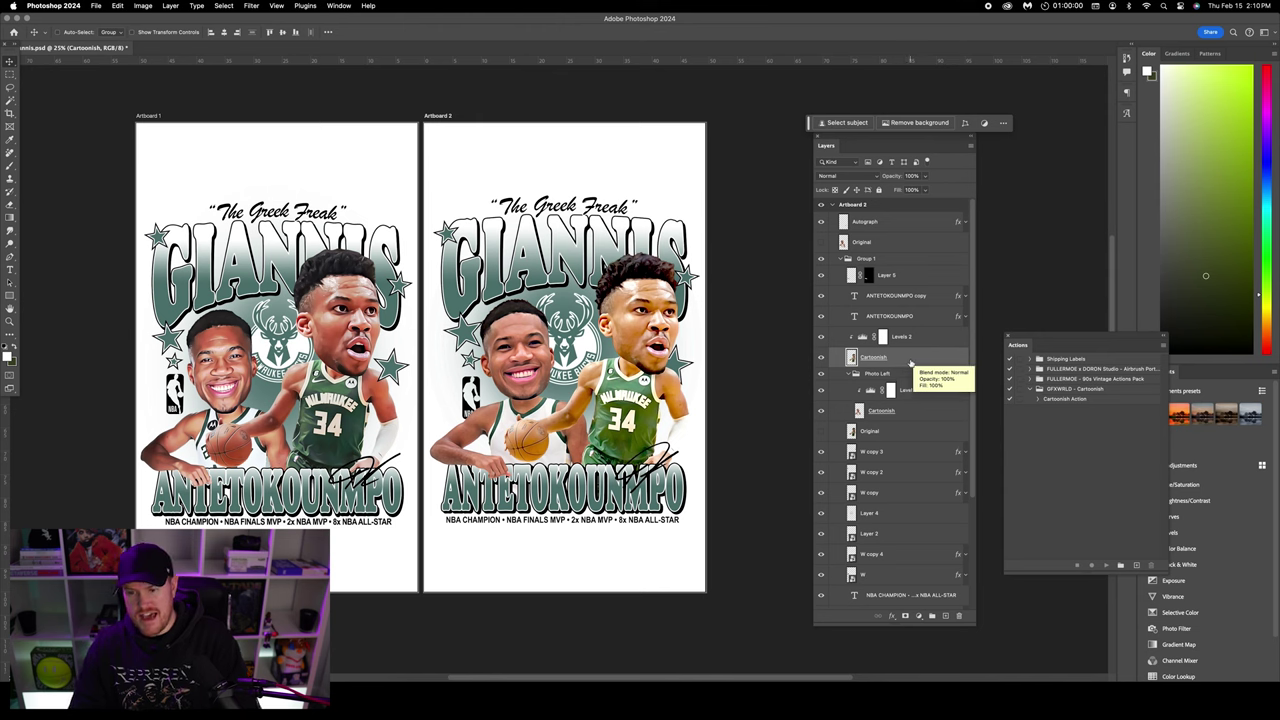
pyautogui.press('super+u')
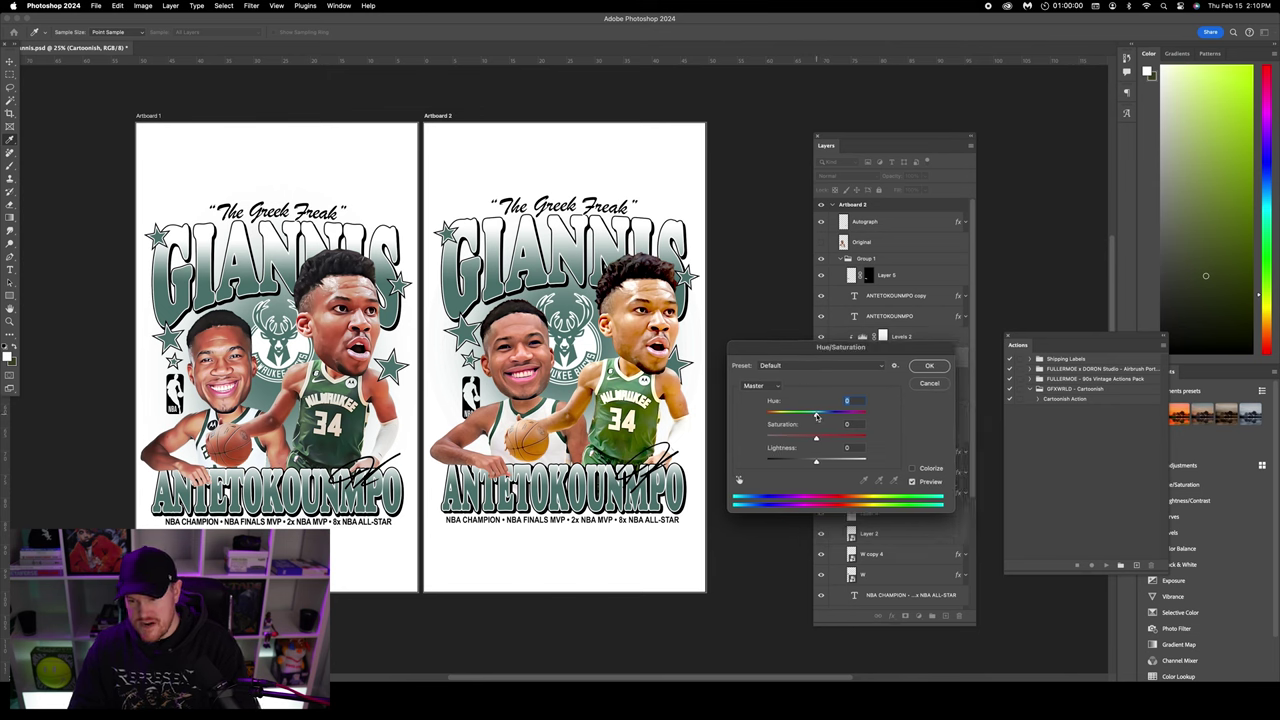
pyautogui.moveTo(815, 416); pyautogui.dragTo(812, 415)
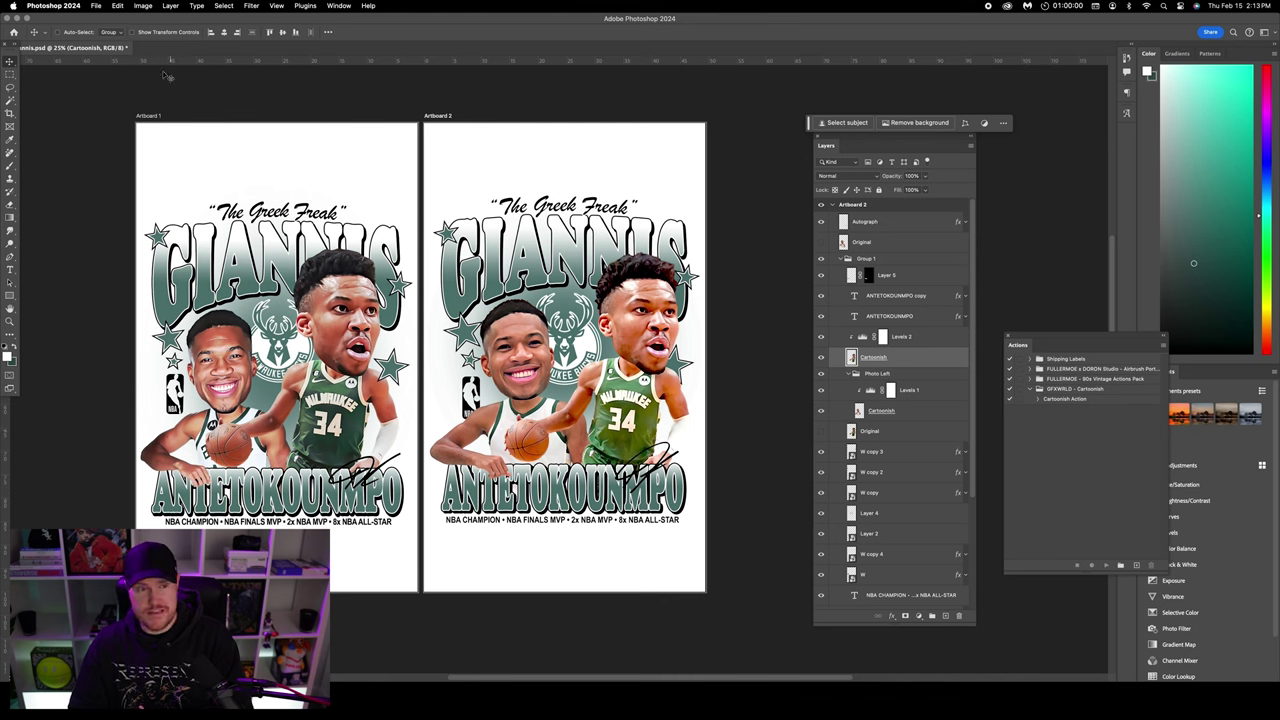
# - Recolor the sampled jersey green on the Cartoonish layer with Replace Color, using hue +84, saturation -7 and lightness +5
pyautogui.click(145, 6)
pyautogui.moveTo(165, 33)
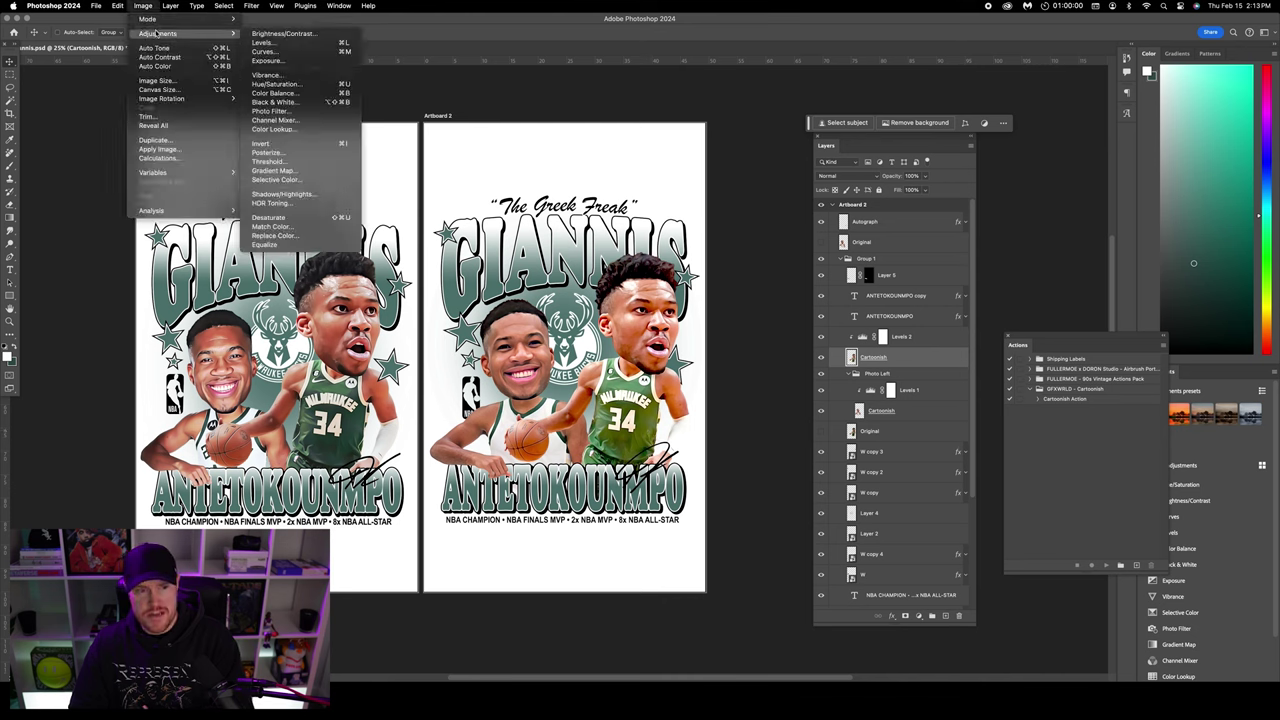
pyautogui.click(289, 236)
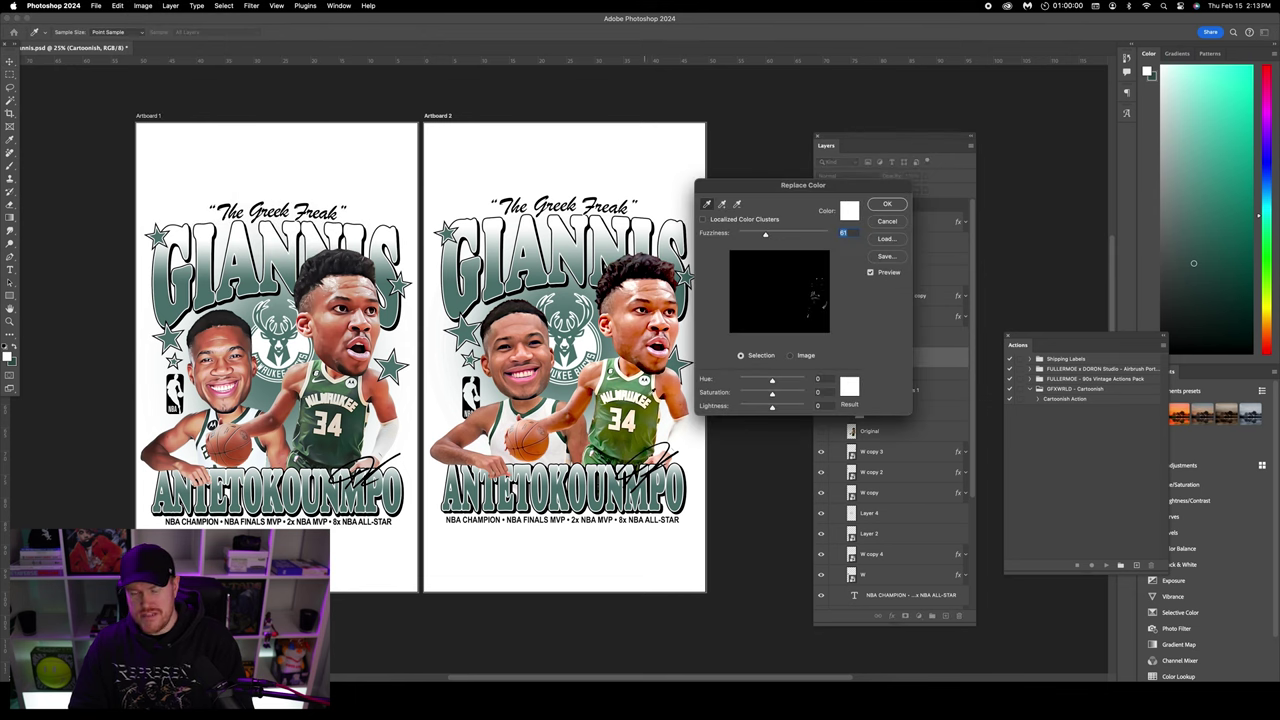
pyautogui.click(615, 440)
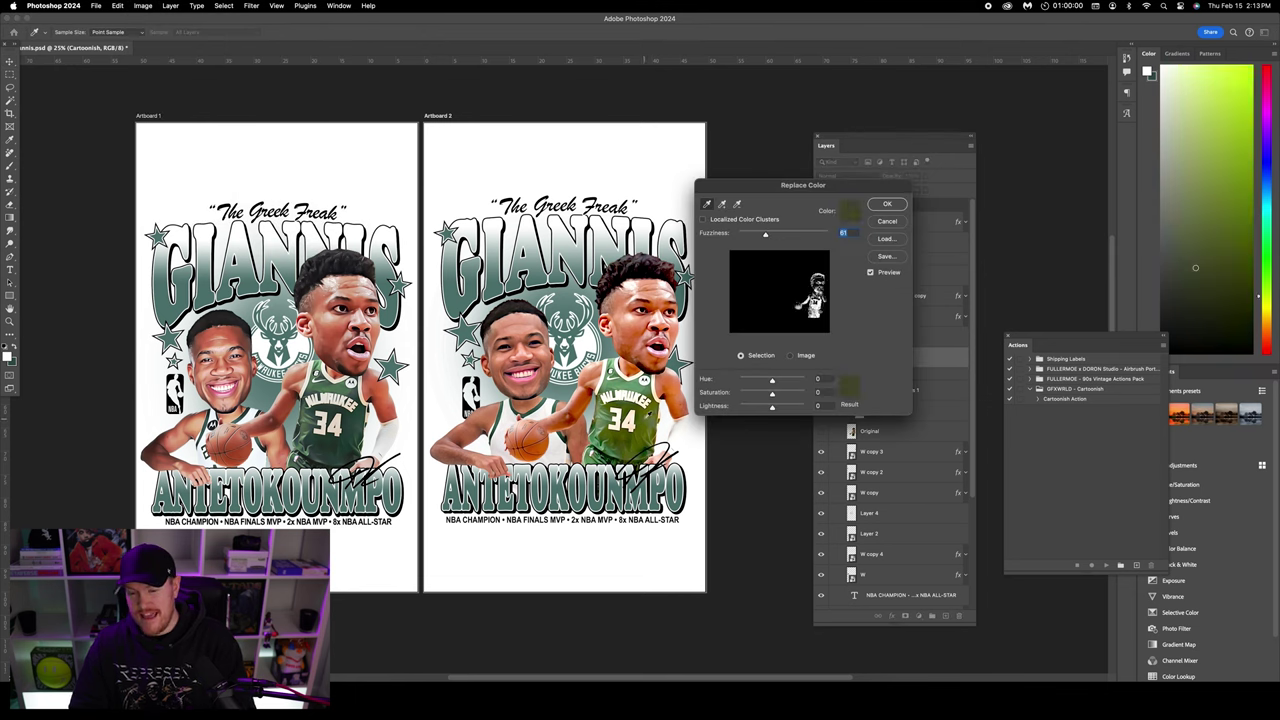
pyautogui.moveTo(771, 382); pyautogui.dragTo(781, 382)
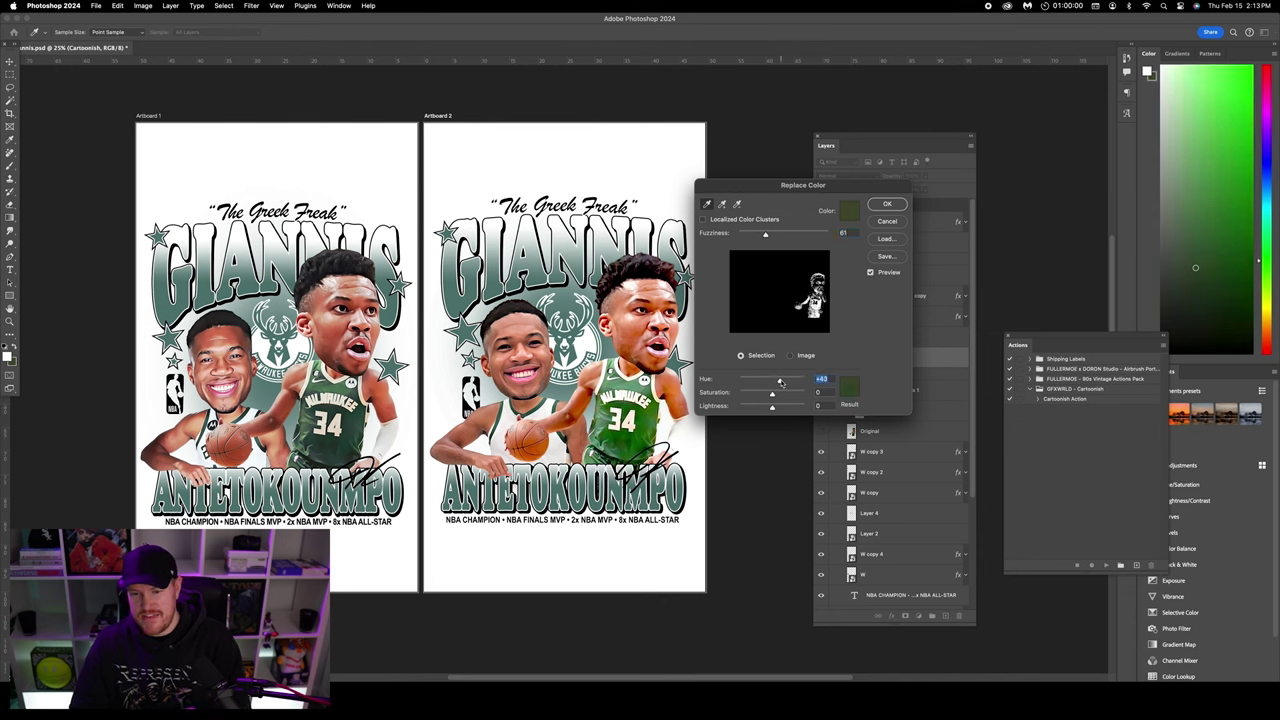
pyautogui.moveTo(772, 409); pyautogui.dragTo(774, 409)
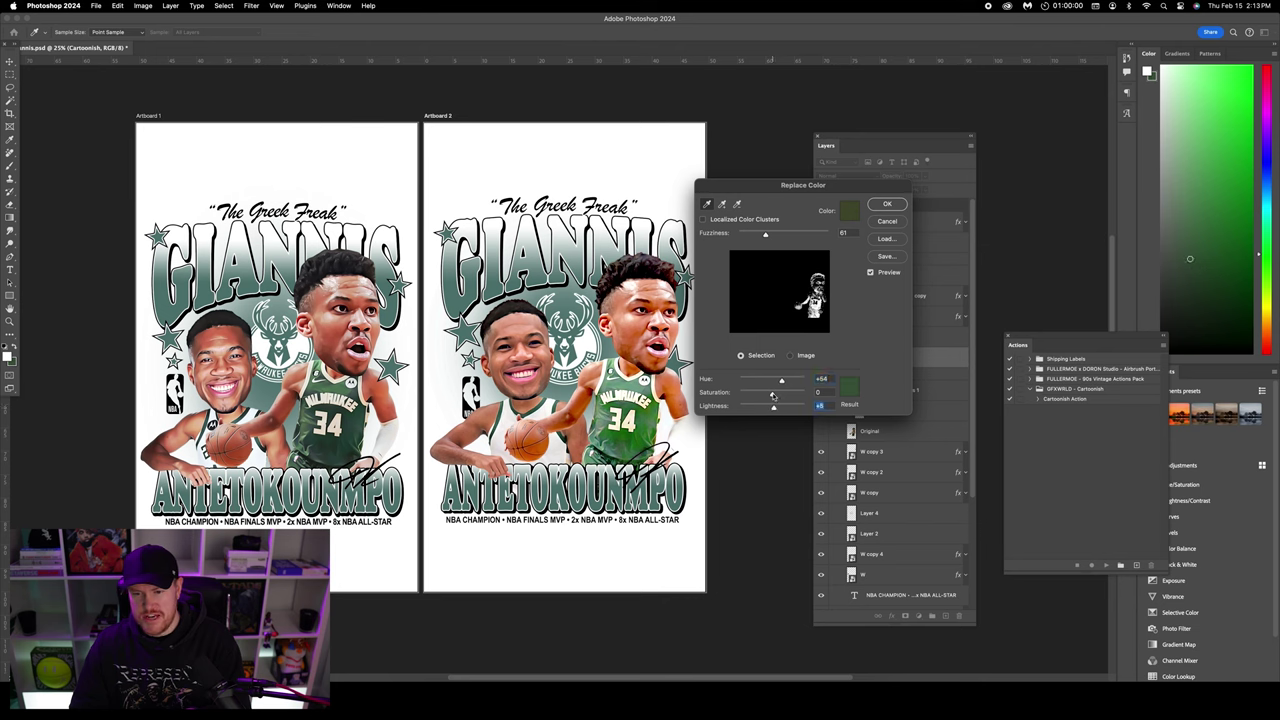
pyautogui.moveTo(767, 395); pyautogui.dragTo(770, 395)
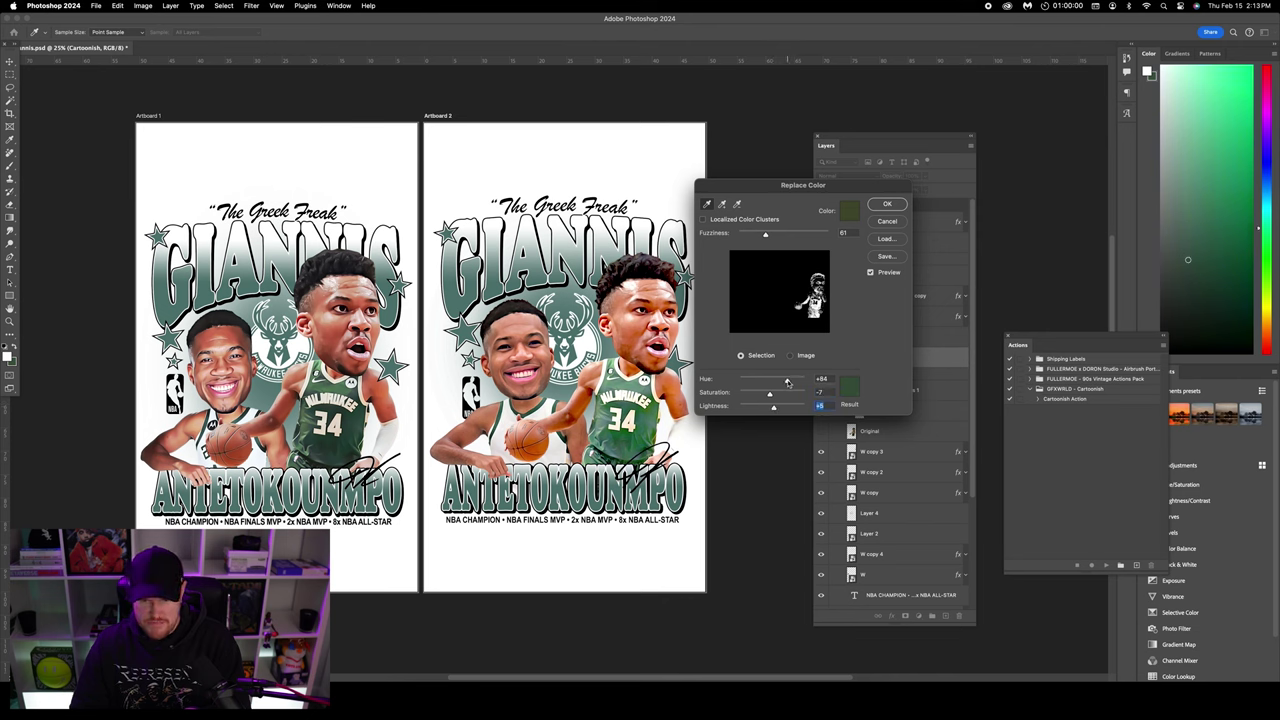
pyautogui.click(787, 382)
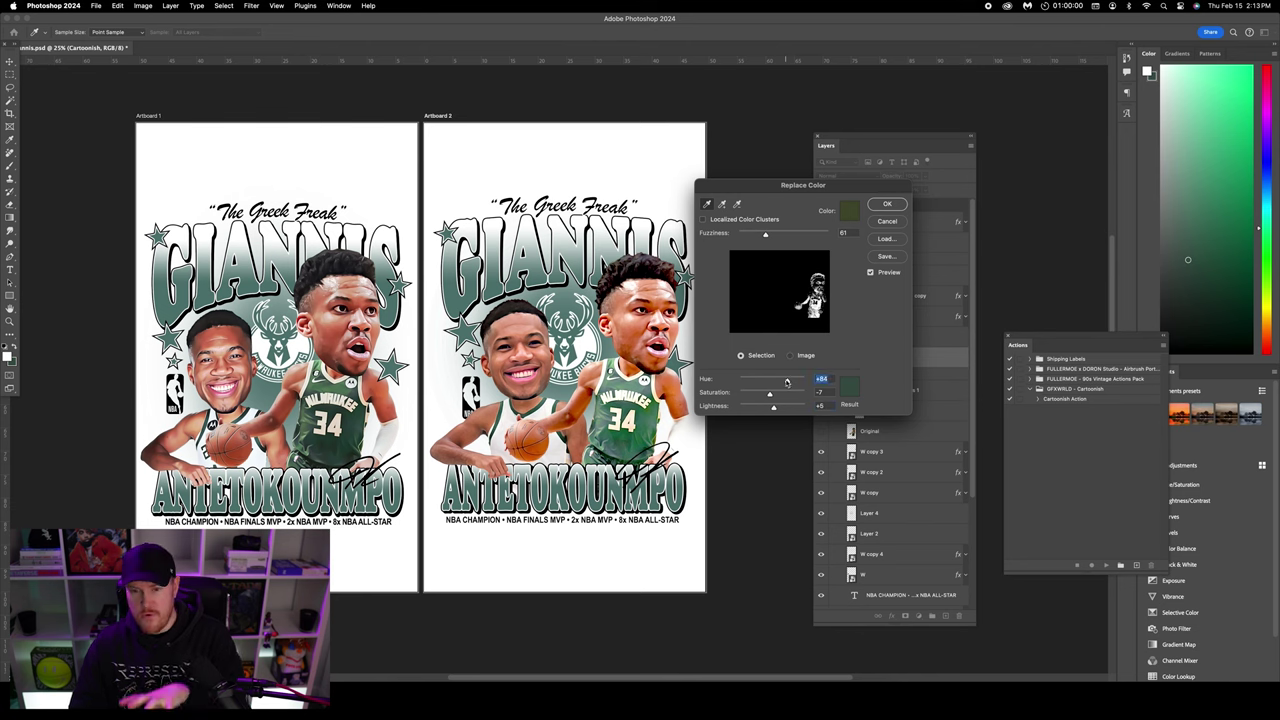
pyautogui.press('Return')
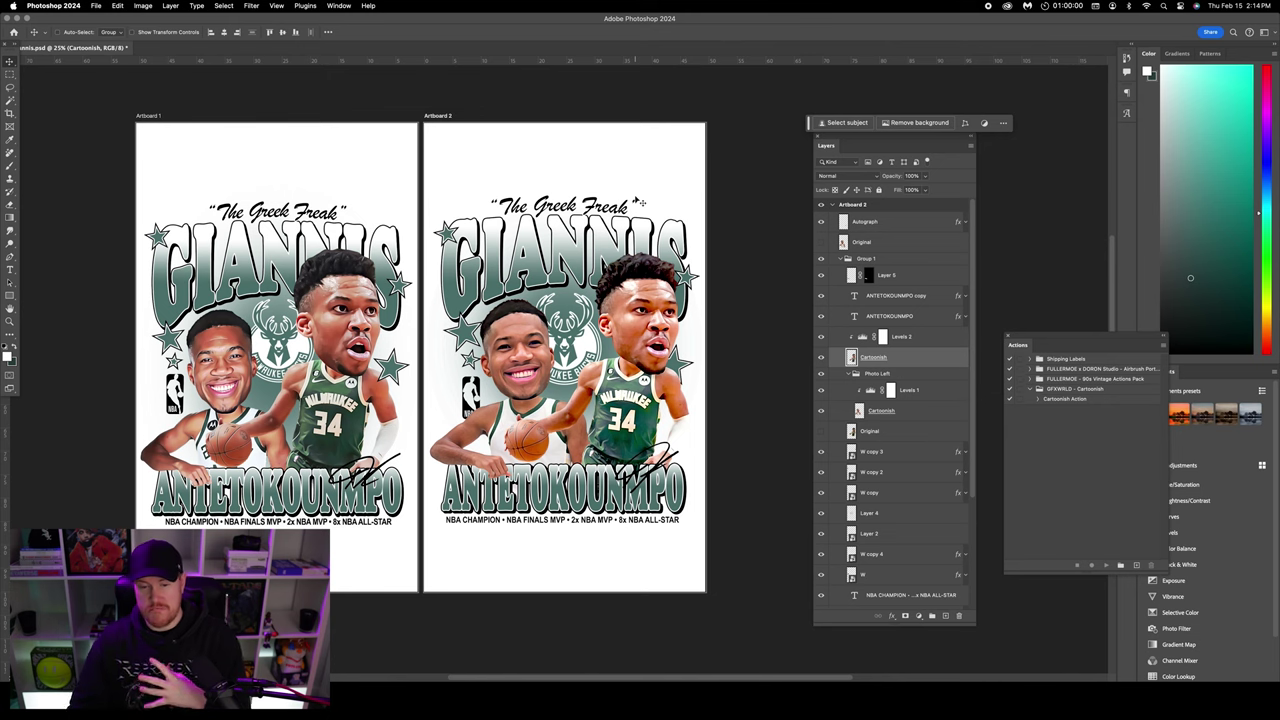
# - Nudge the large star, the small star below it and the NBA logo slightly outward from the smiling player on Artboard 2
pyautogui.rightClick(460, 306)
pyautogui.click(490, 337)
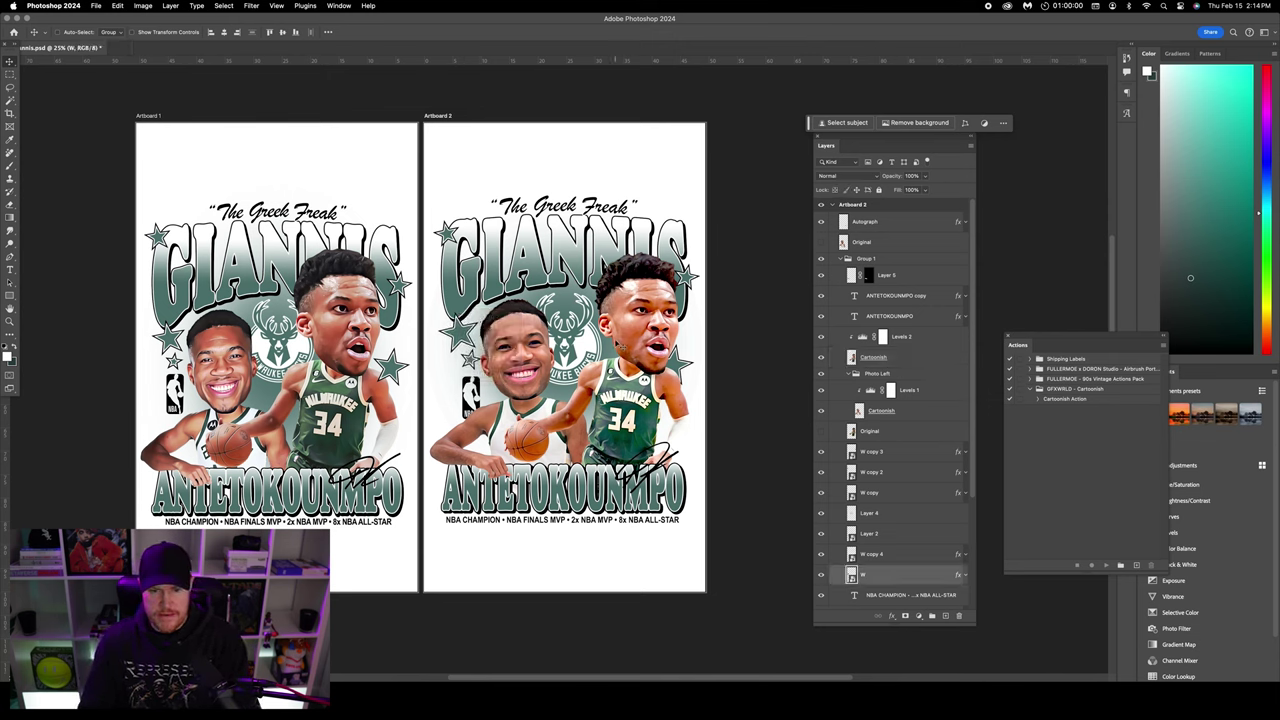
pyautogui.rightClick(476, 361)
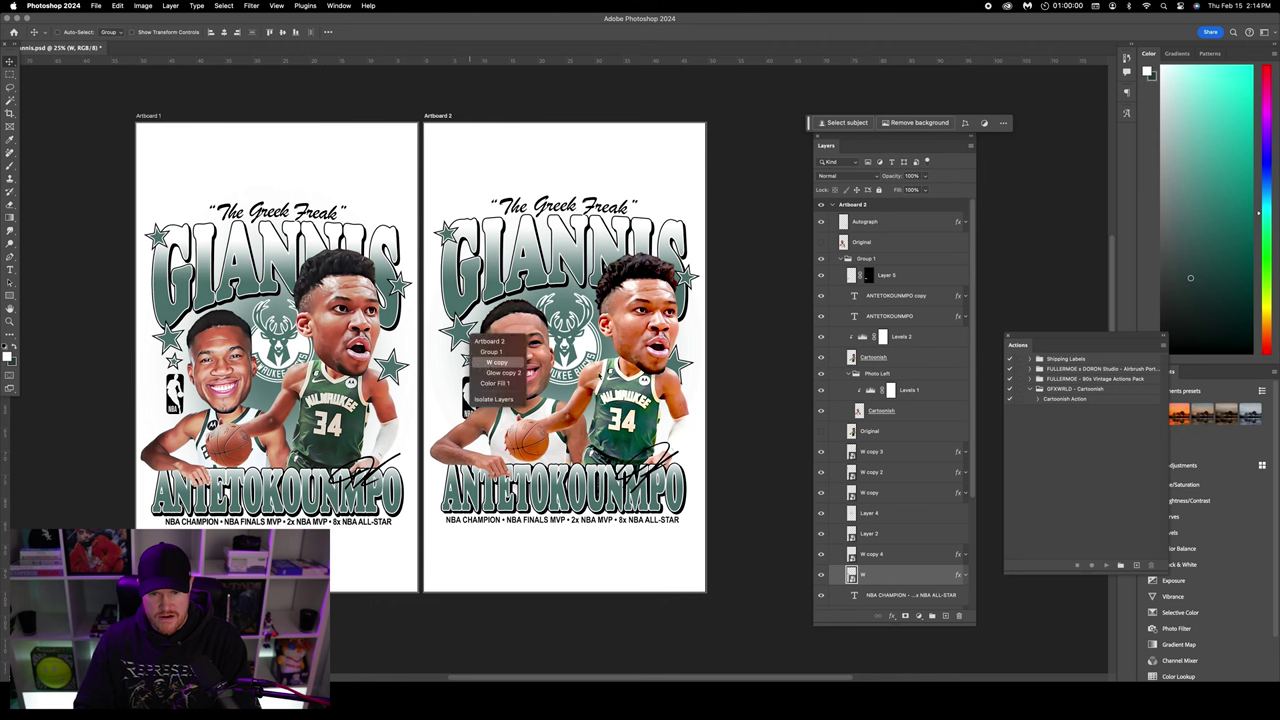
pyautogui.click(486, 350)
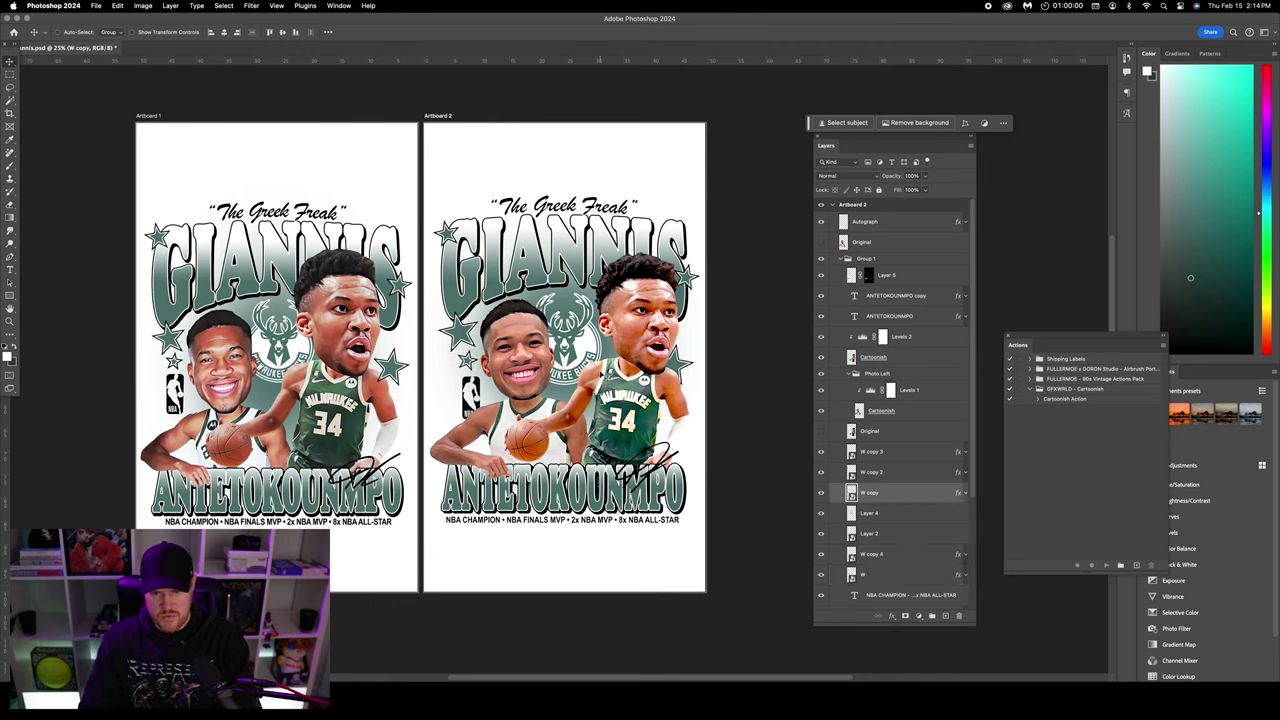
pyautogui.rightClick(462, 356)
pyautogui.click(494, 386)
pyautogui.click(627, 317)
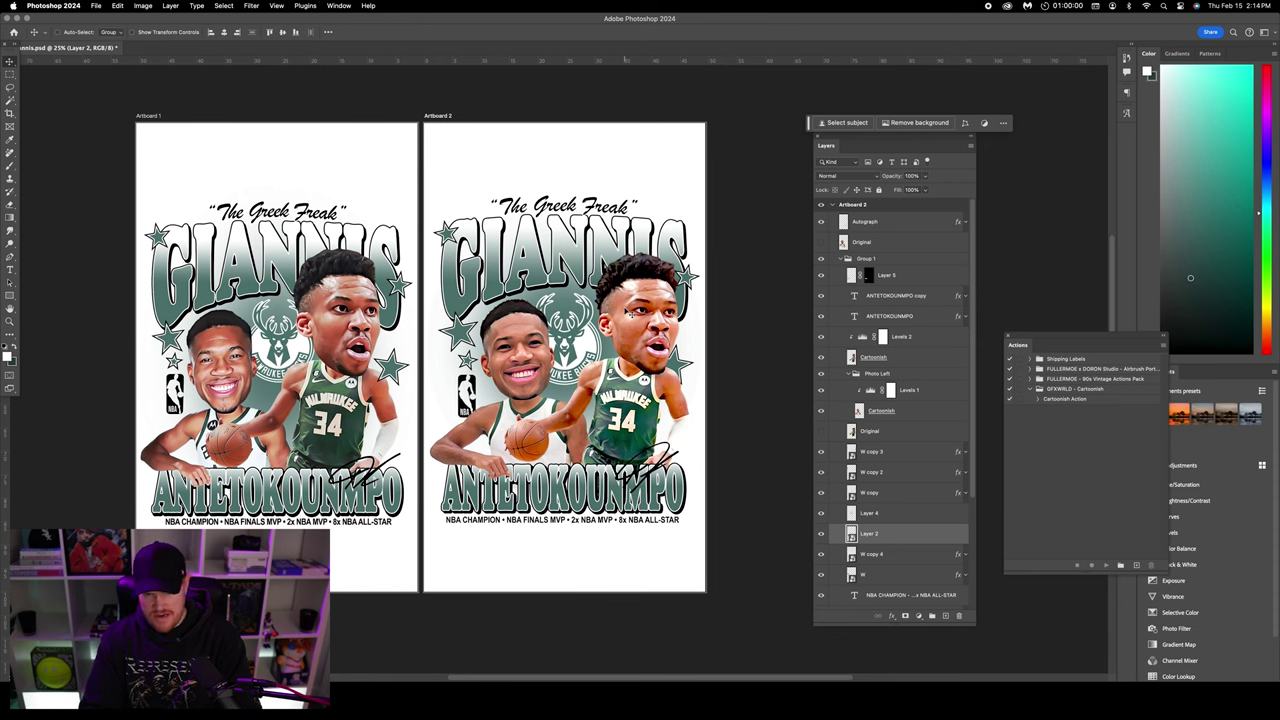
# - Bring the W copy 4 star in front of the green-jersey player's layers and scale it down slightly
pyautogui.rightClick(676, 342)
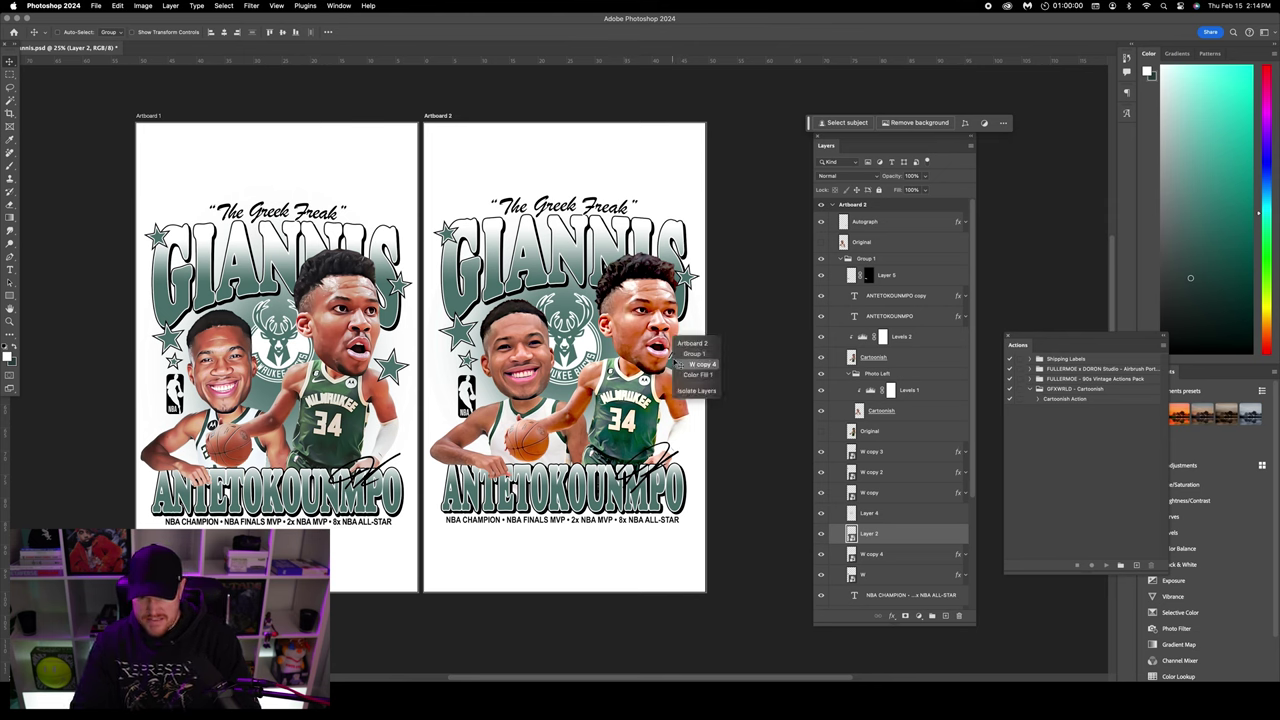
pyautogui.moveTo(908, 555); pyautogui.dragTo(907, 327)
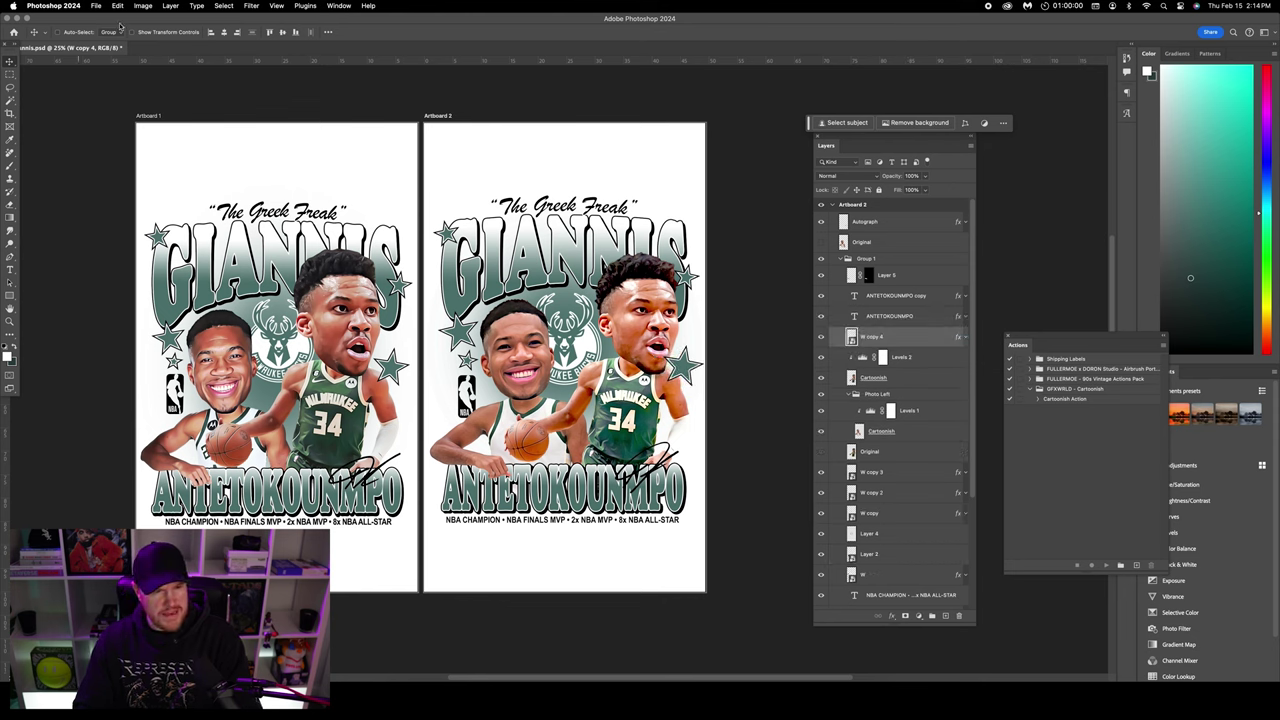
pyautogui.press('super+t')
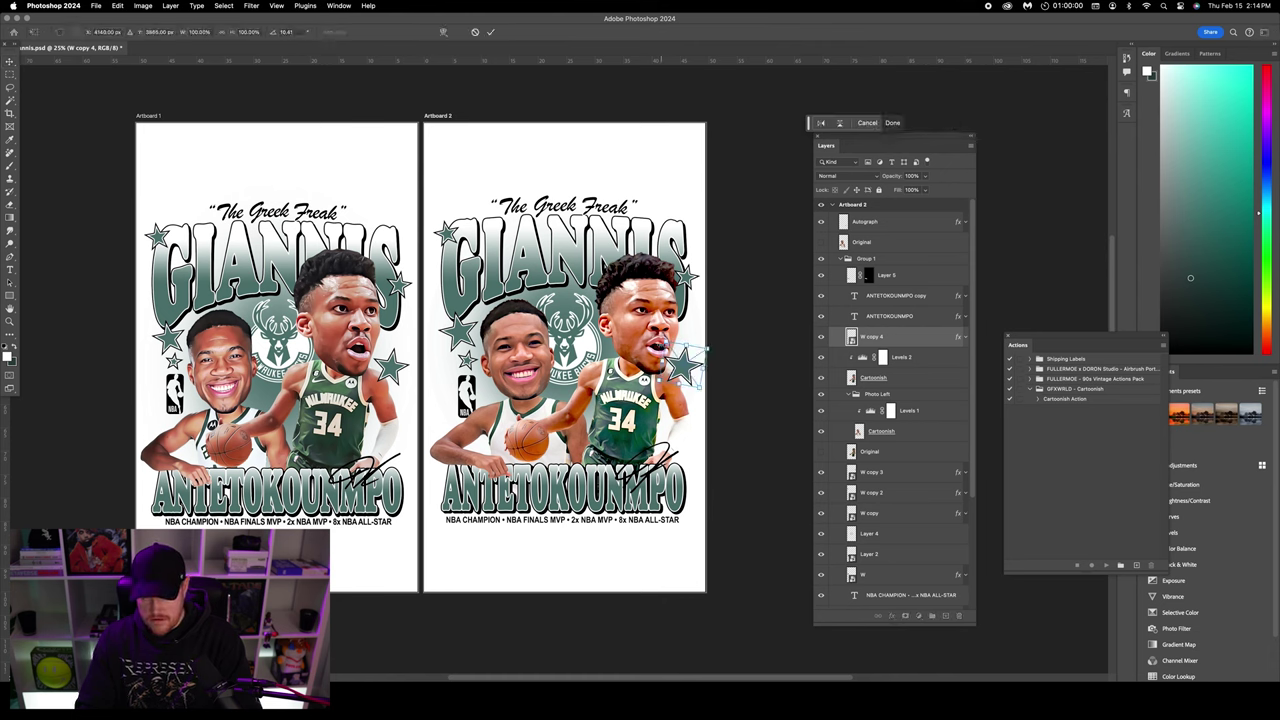
pyautogui.moveTo(662, 347); pyautogui.dragTo(678, 356)
pyautogui.click(10, 61)
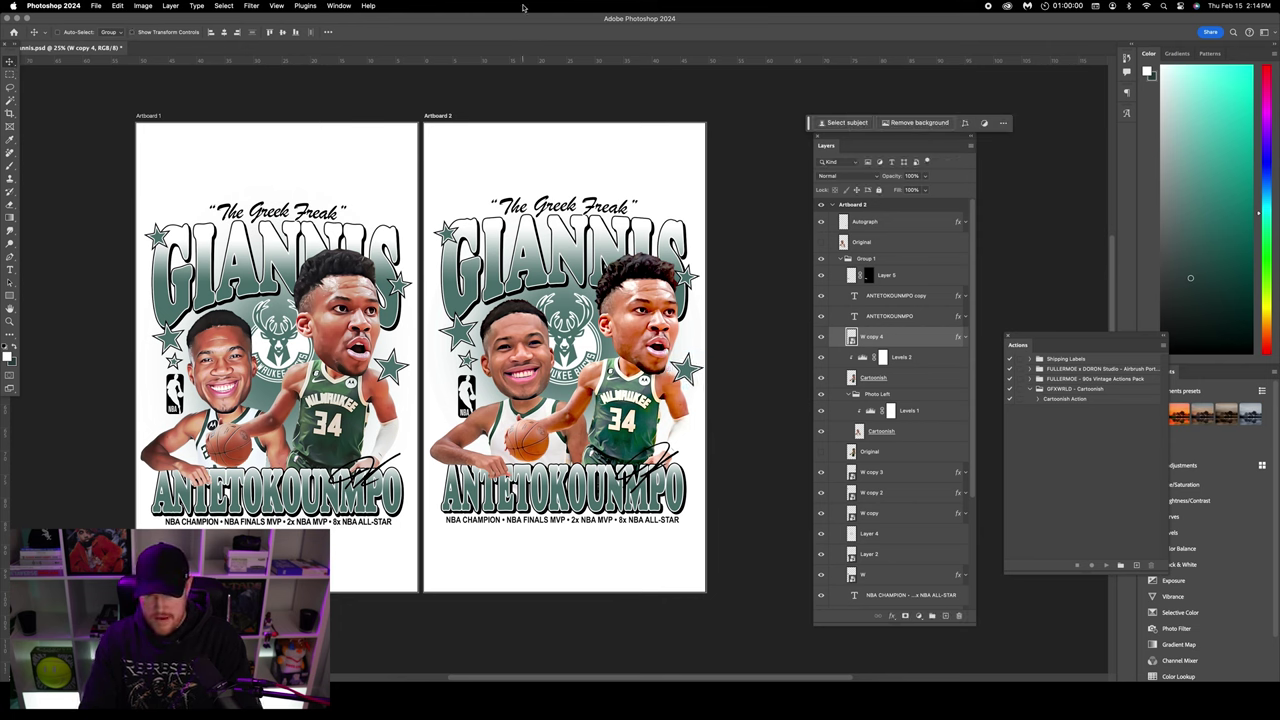
# - Fine-tune the placement of the star beside the green-jersey player's head, the achievements line and the Bucks logo on Artboard 2
pyautogui.hotkey('alt', ',')
pyautogui.rightClick(689, 282)
pyautogui.click(712, 290)
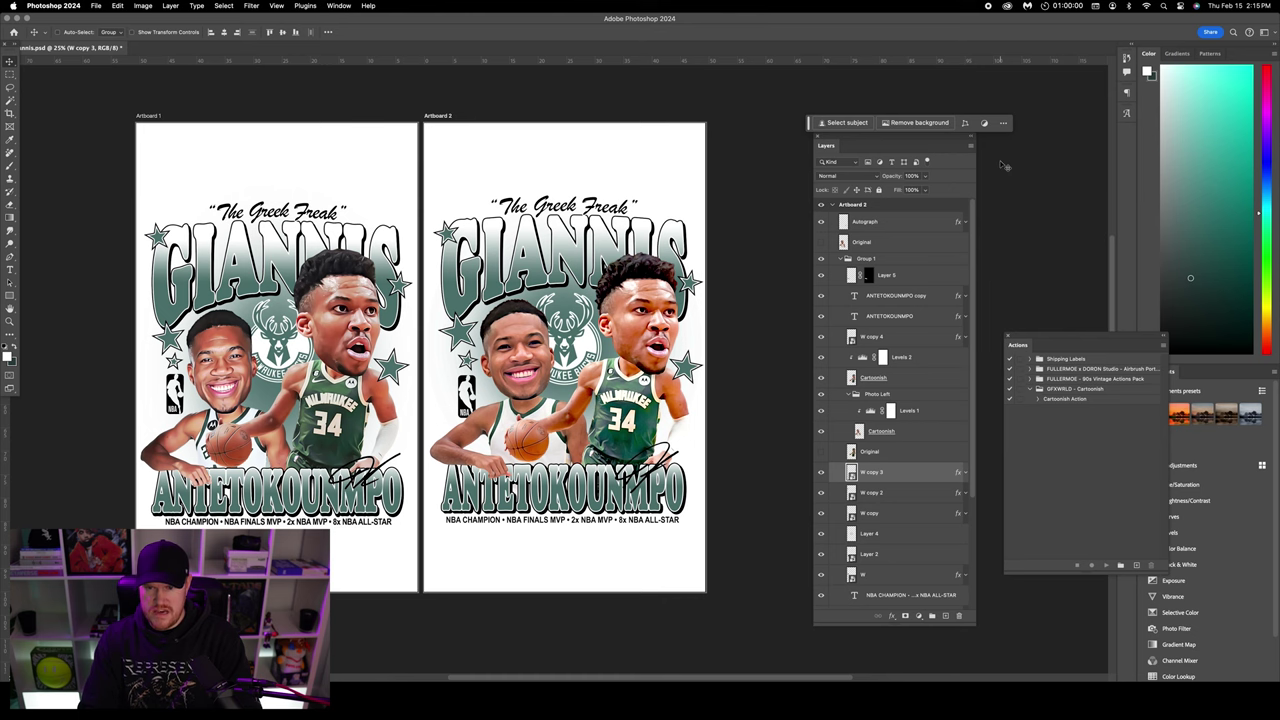
pyautogui.rightClick(510, 523)
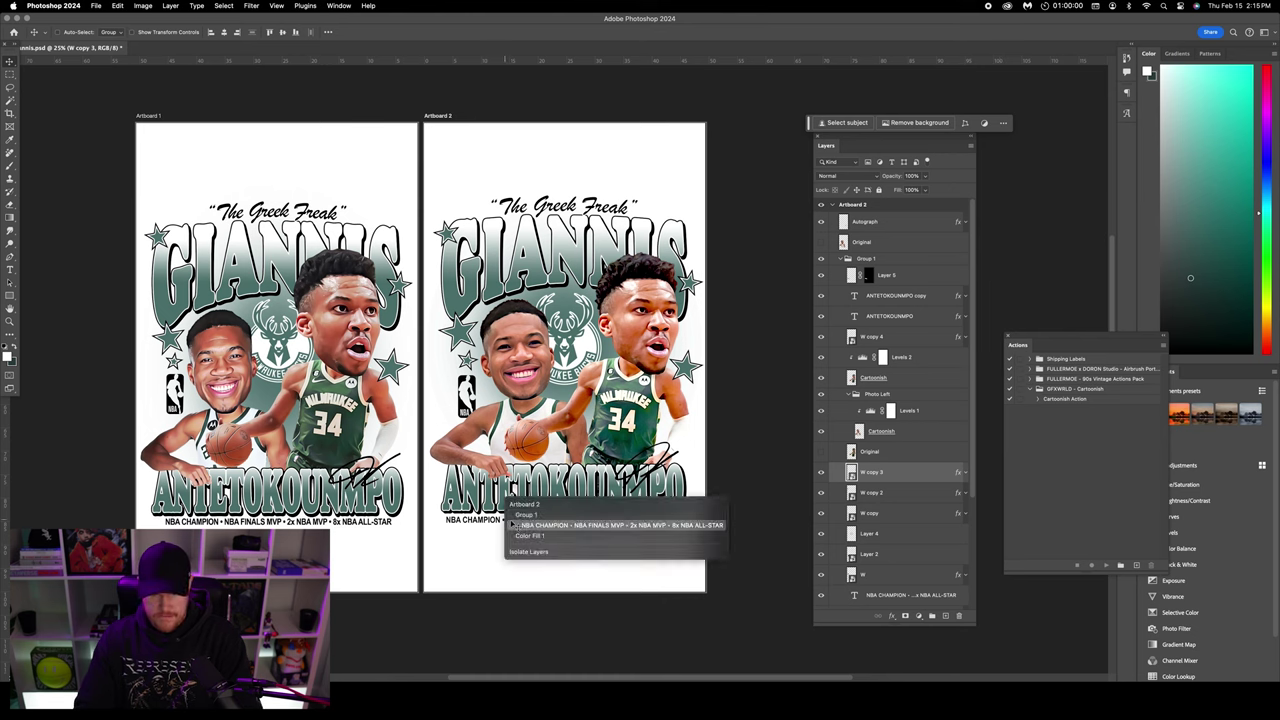
pyautogui.click(515, 524)
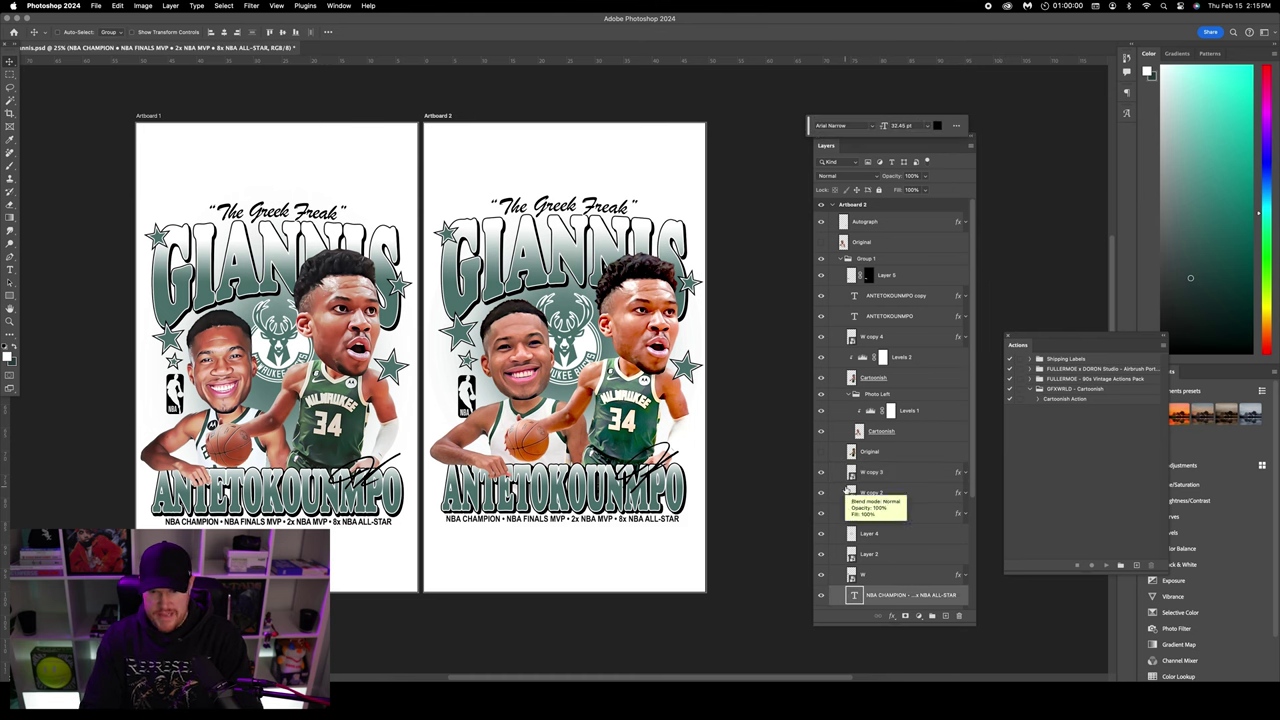
pyautogui.rightClick(575, 320)
pyautogui.click(595, 345)
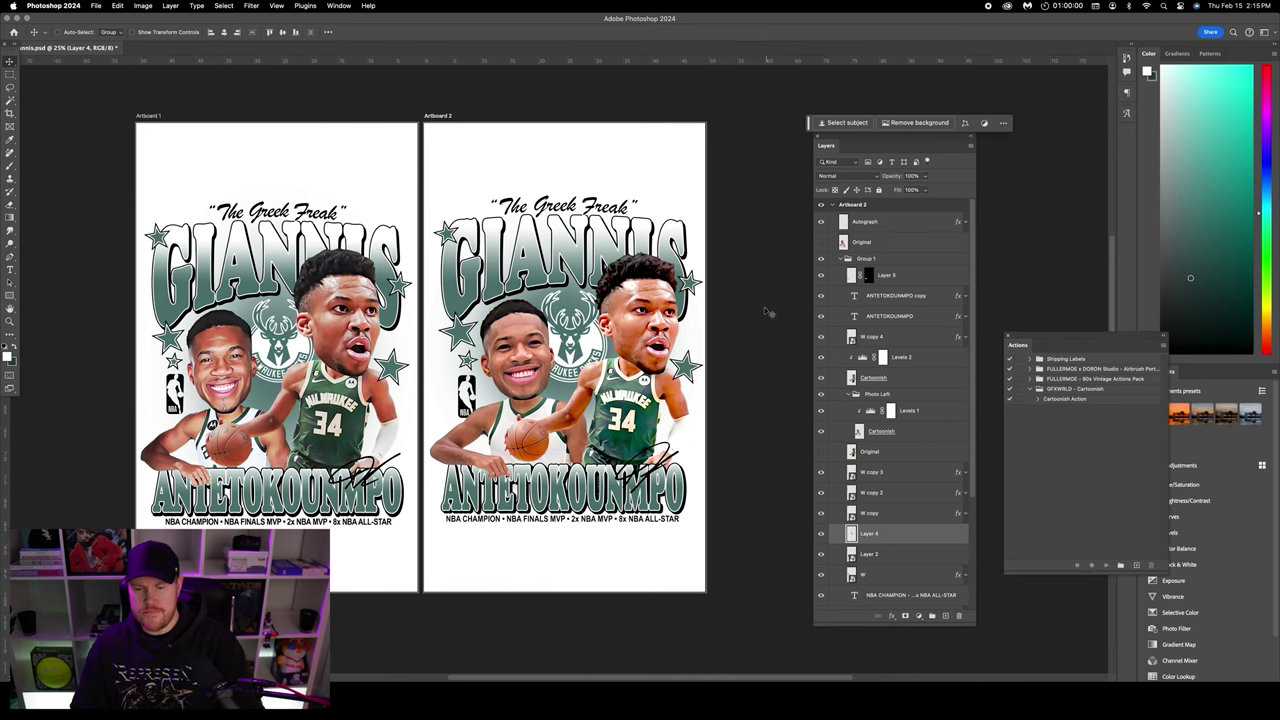
# - Collapse Group 1 on Artboard 2 and add a Hue/Saturation adjustment layer directly above it
pyautogui.scroll(1, 775, 315)
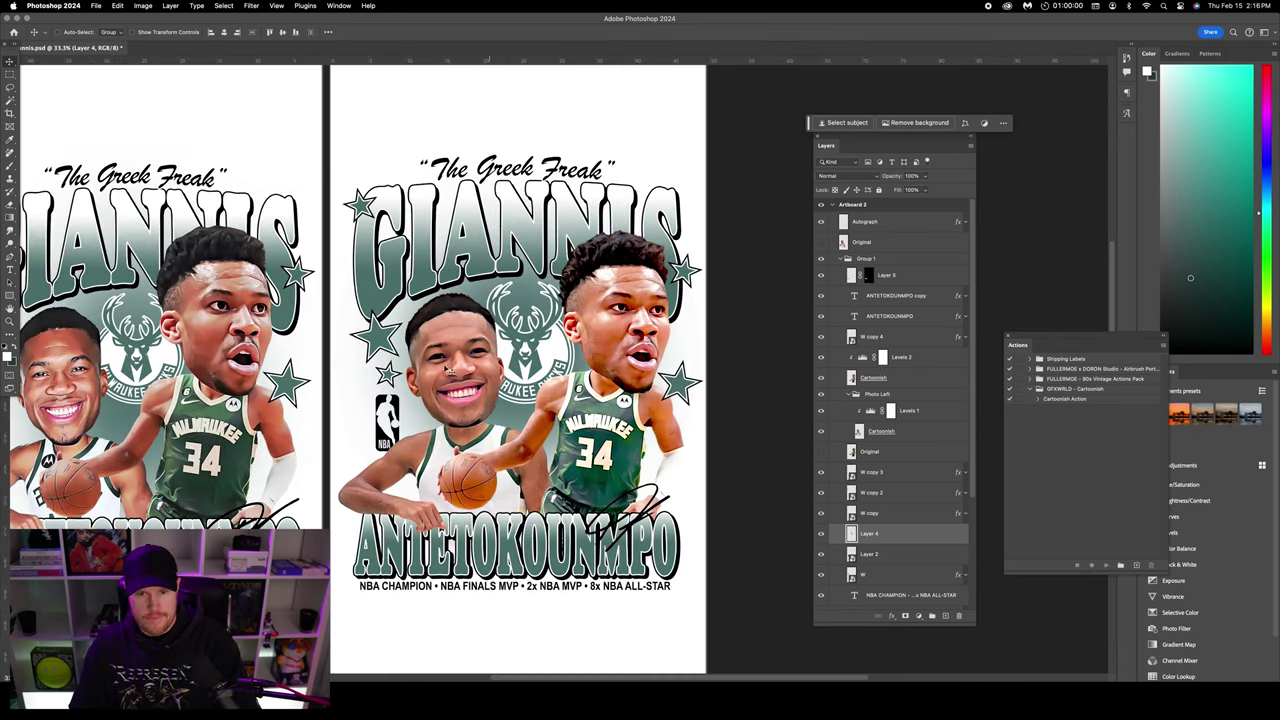
pyautogui.click(845, 260)
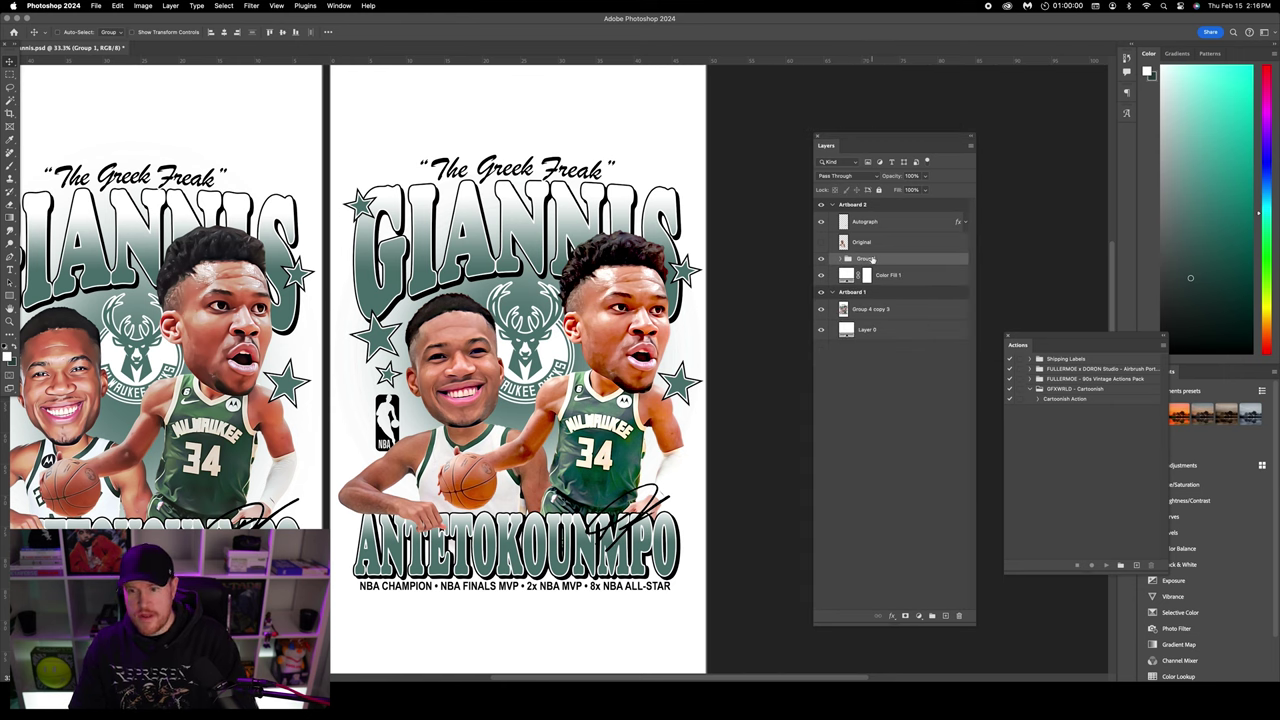
pyautogui.click(919, 616)
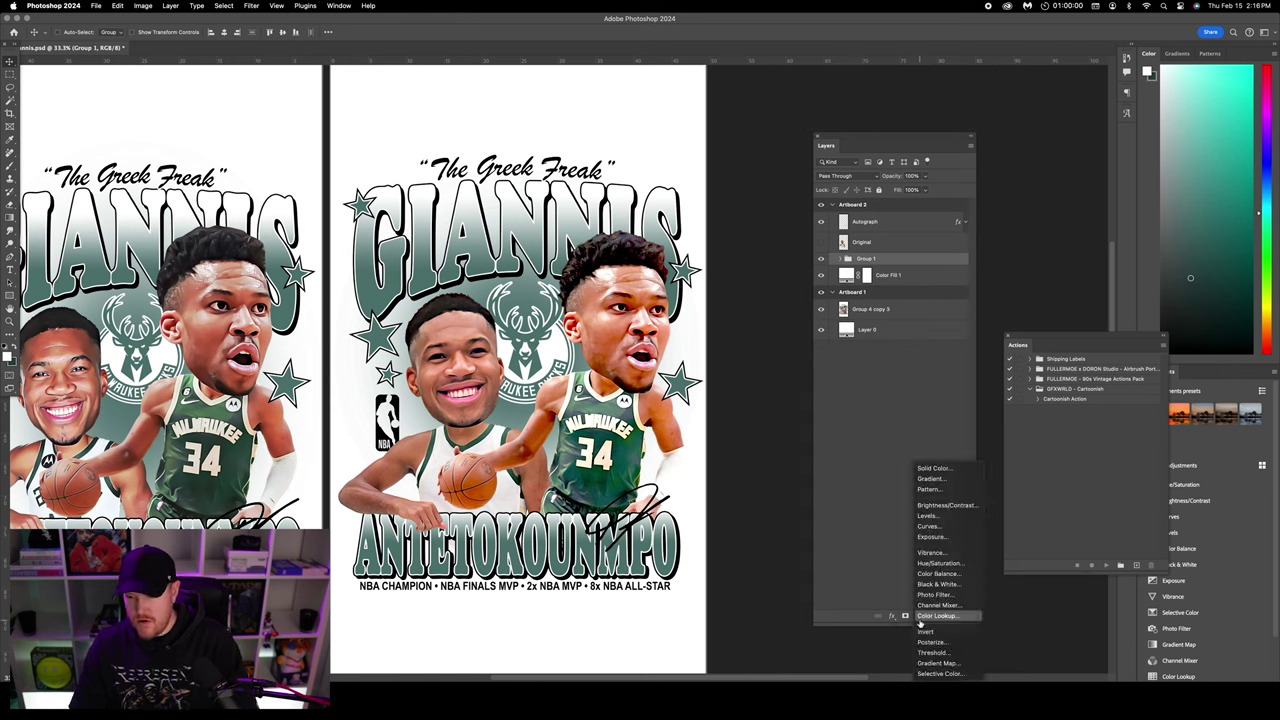
pyautogui.click(940, 564)
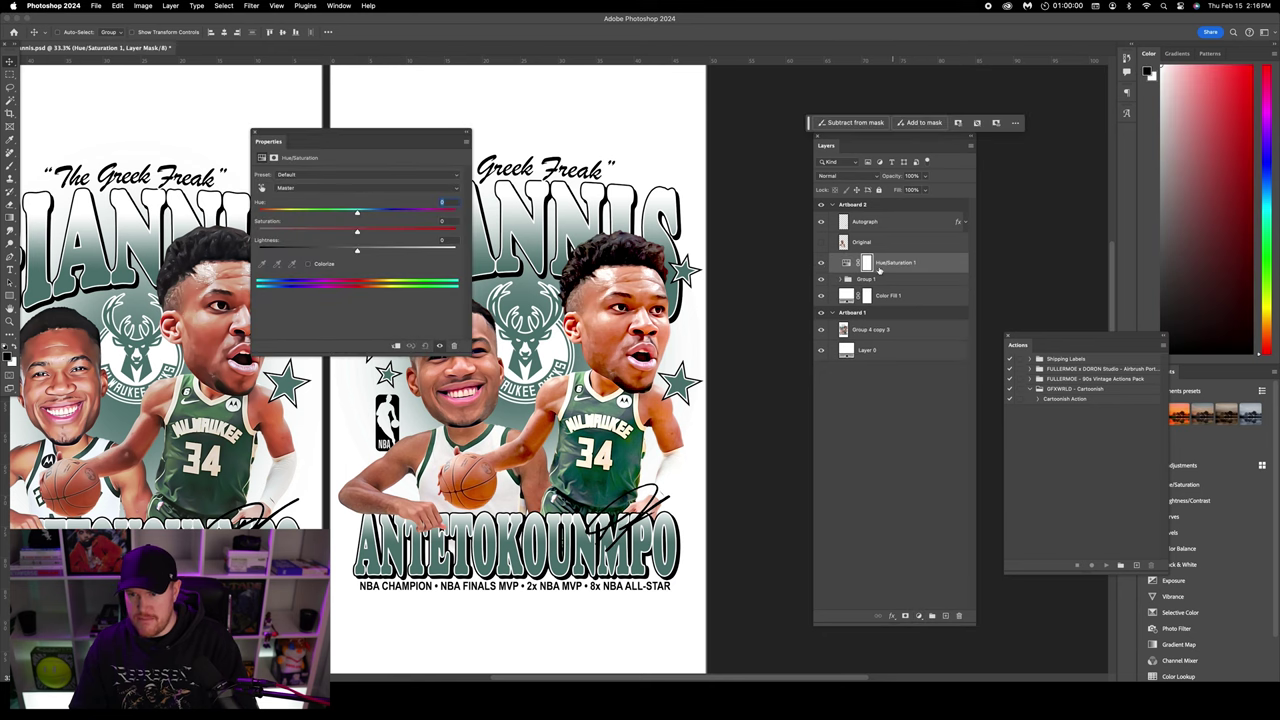
# - Try lower and higher saturation in the Hue/Saturation adjustment, ending on a more vivid positive setting
pyautogui.click(847, 263)
pyautogui.click(369, 234)
pyautogui.moveTo(374, 233); pyautogui.dragTo(381, 234)
pyautogui.moveTo(336, 135); pyautogui.dragTo(211, 131)
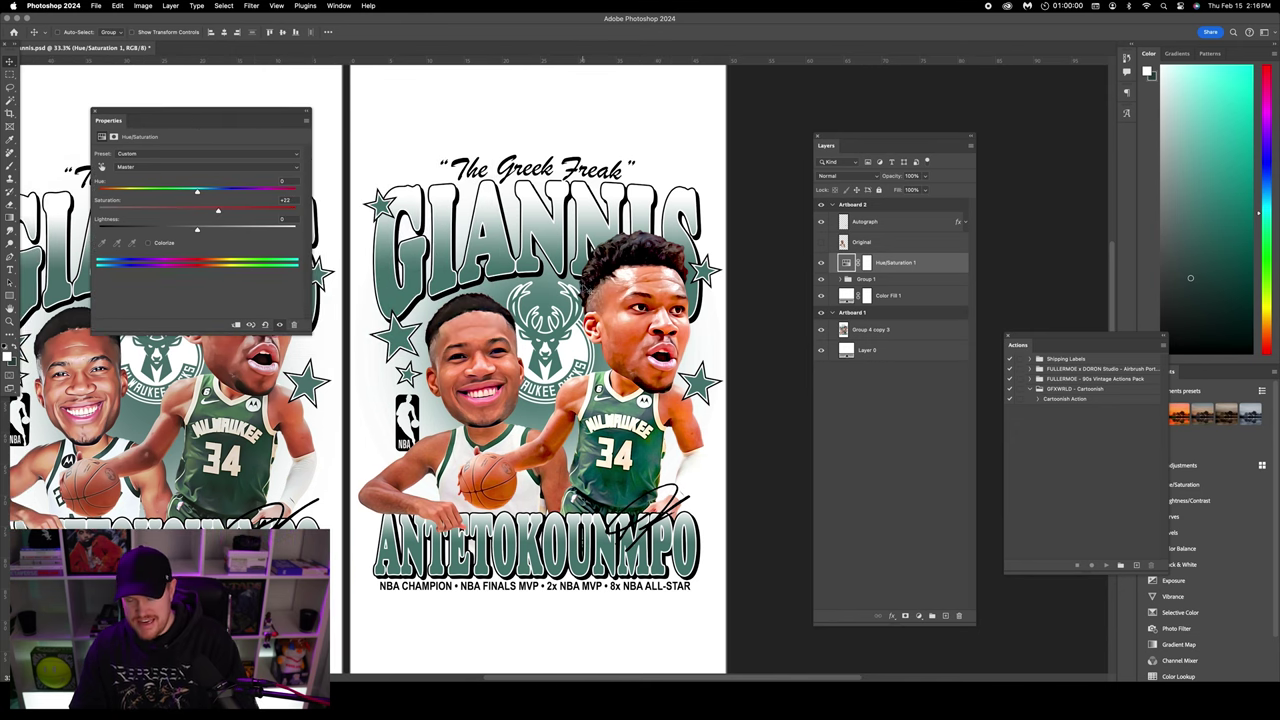
pyautogui.press('super+minus')
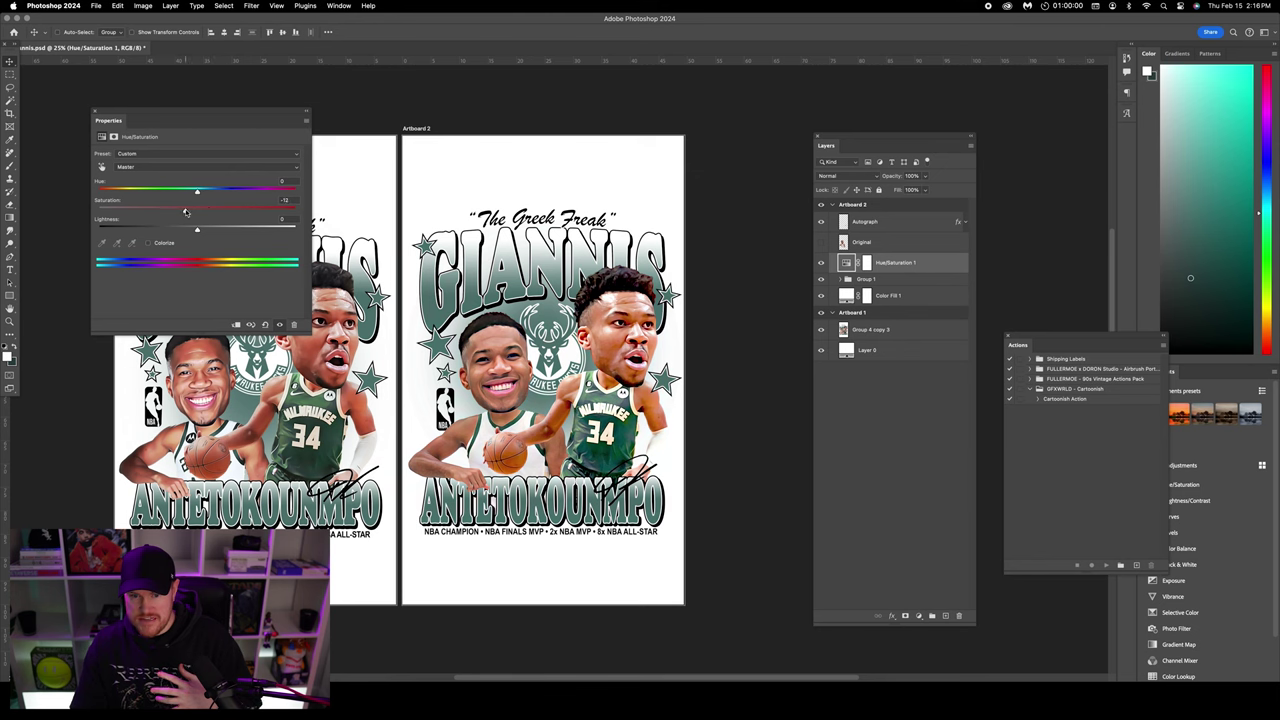
pyautogui.moveTo(185, 212); pyautogui.dragTo(233, 213)
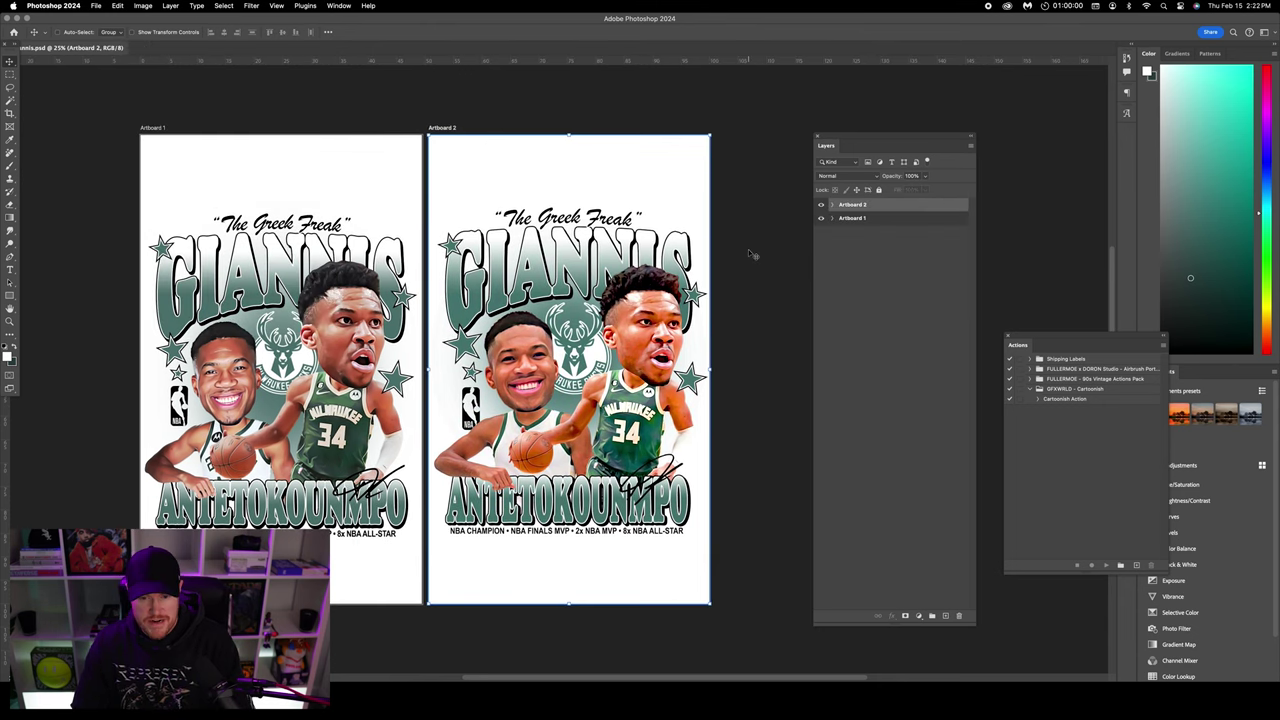
# - Merge the contents of Artboard 2 into a single layer
pyautogui.rightClick(875, 207)
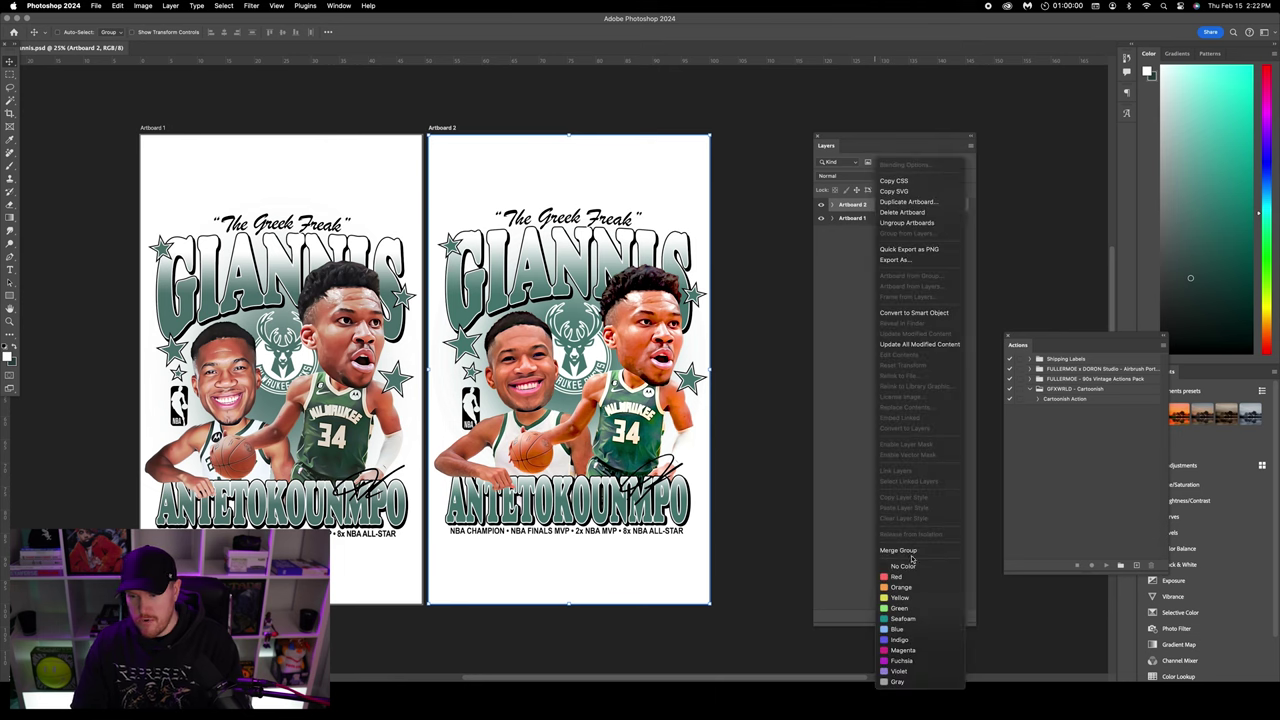
pyautogui.press('Escape')
pyautogui.click(614, 174)
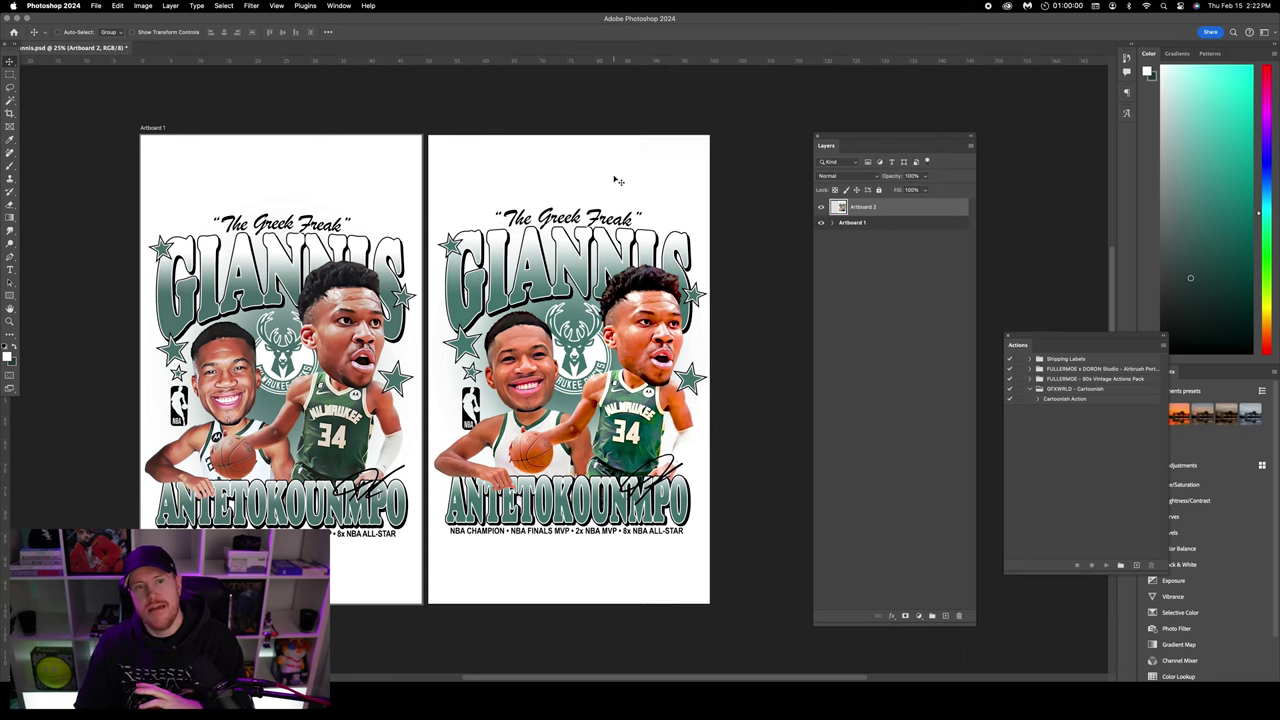
# - Open the Mockible library, search for "Shaka Wear" and choose the Shaka Wear Max Heavyweight Garment Dye T-Shirt
pyautogui.click(339, 5)
pyautogui.click(500, 54)
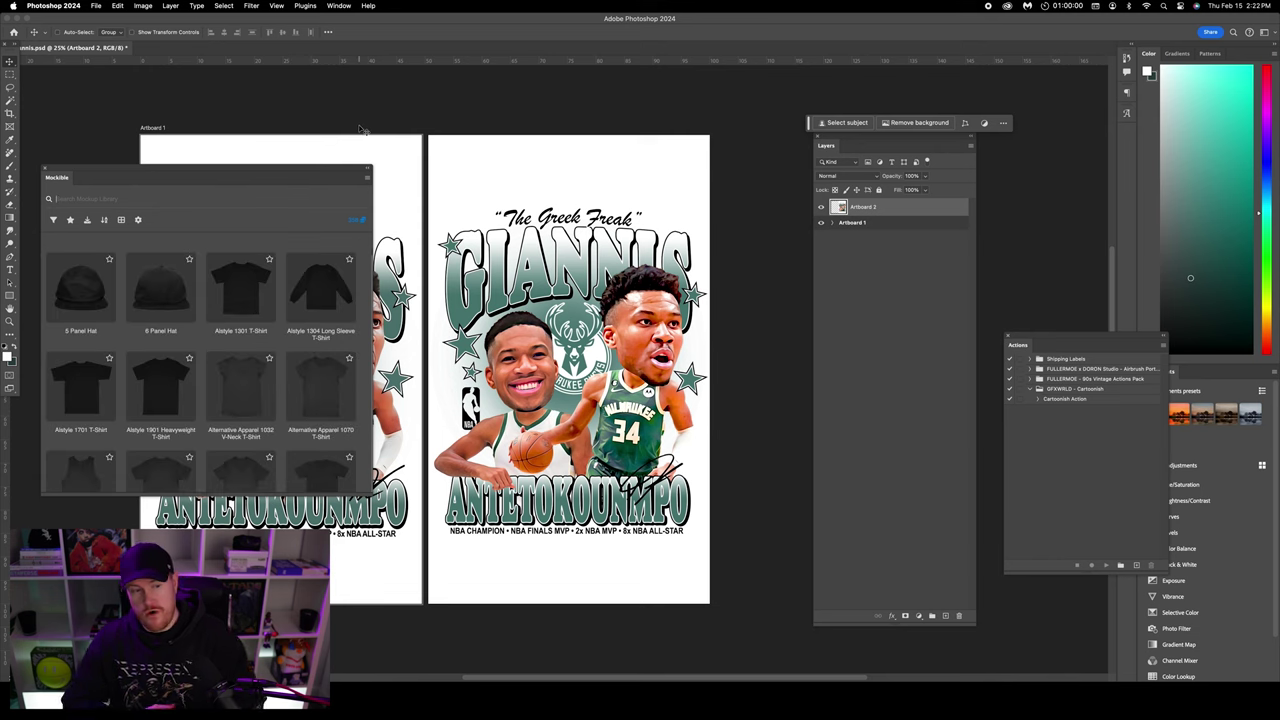
pyautogui.write('Shaka Wear')
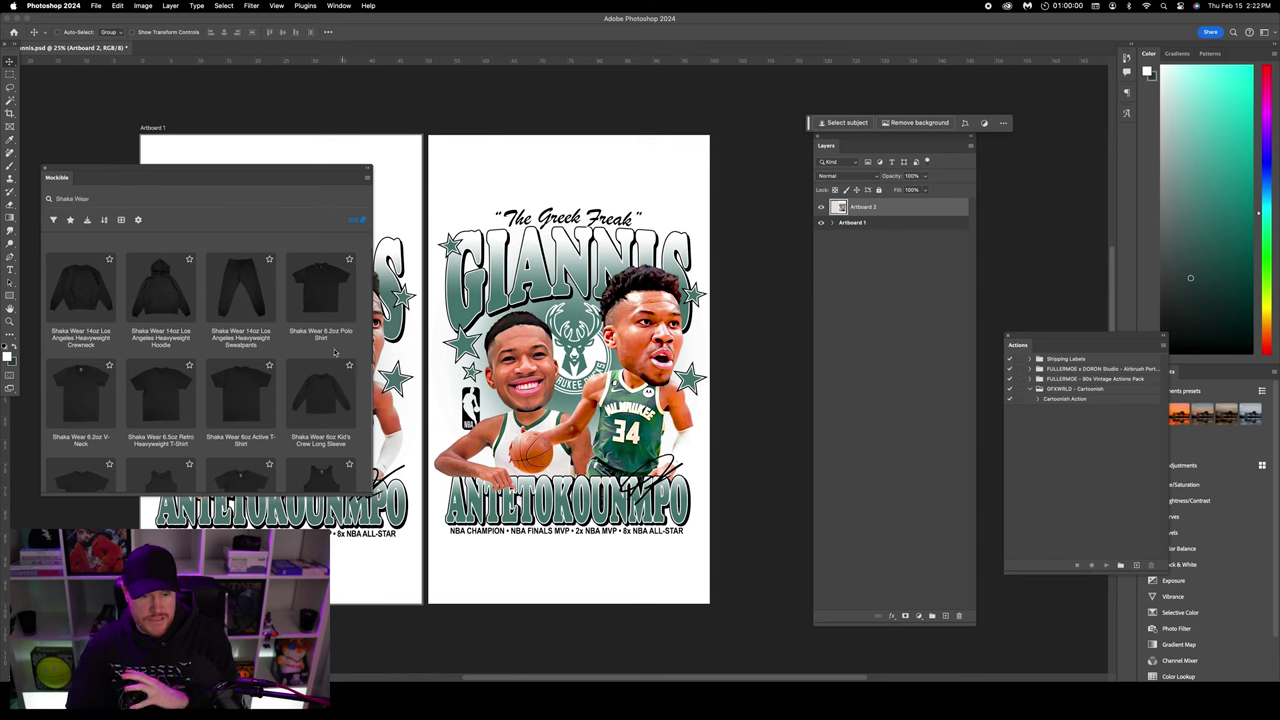
pyautogui.scroll(-3, 300, 335)
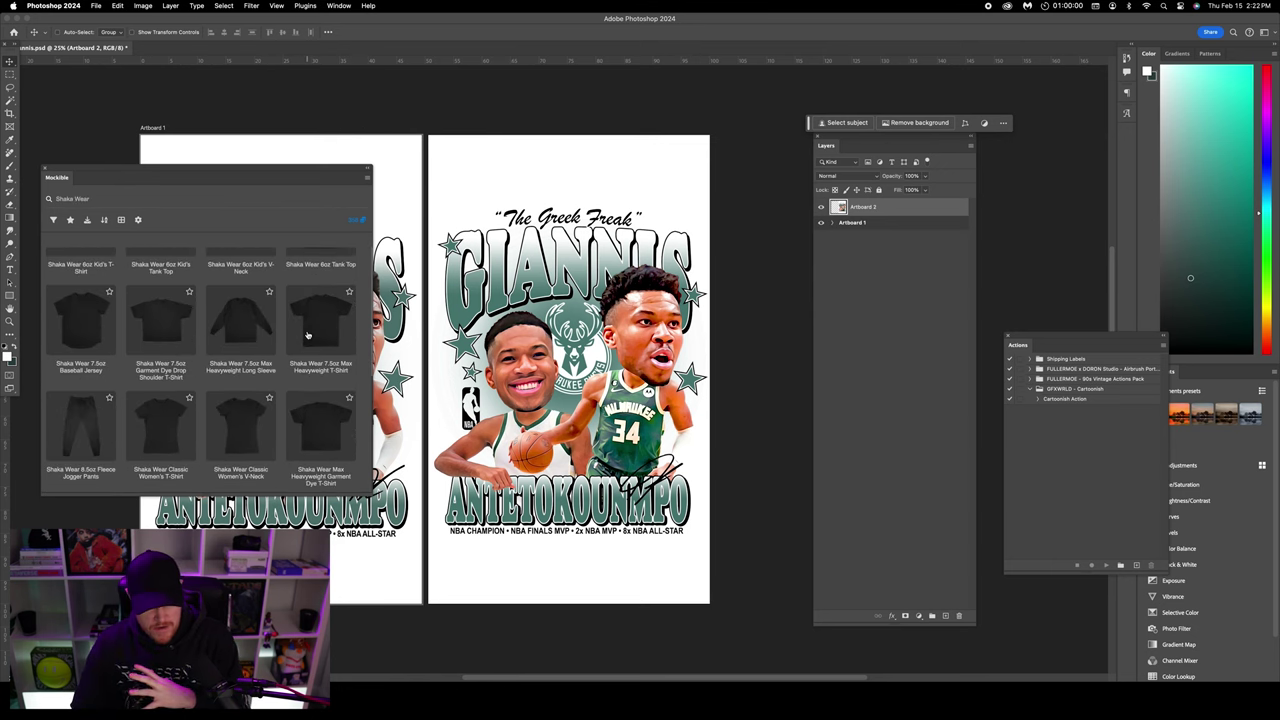
pyautogui.click(321, 427)
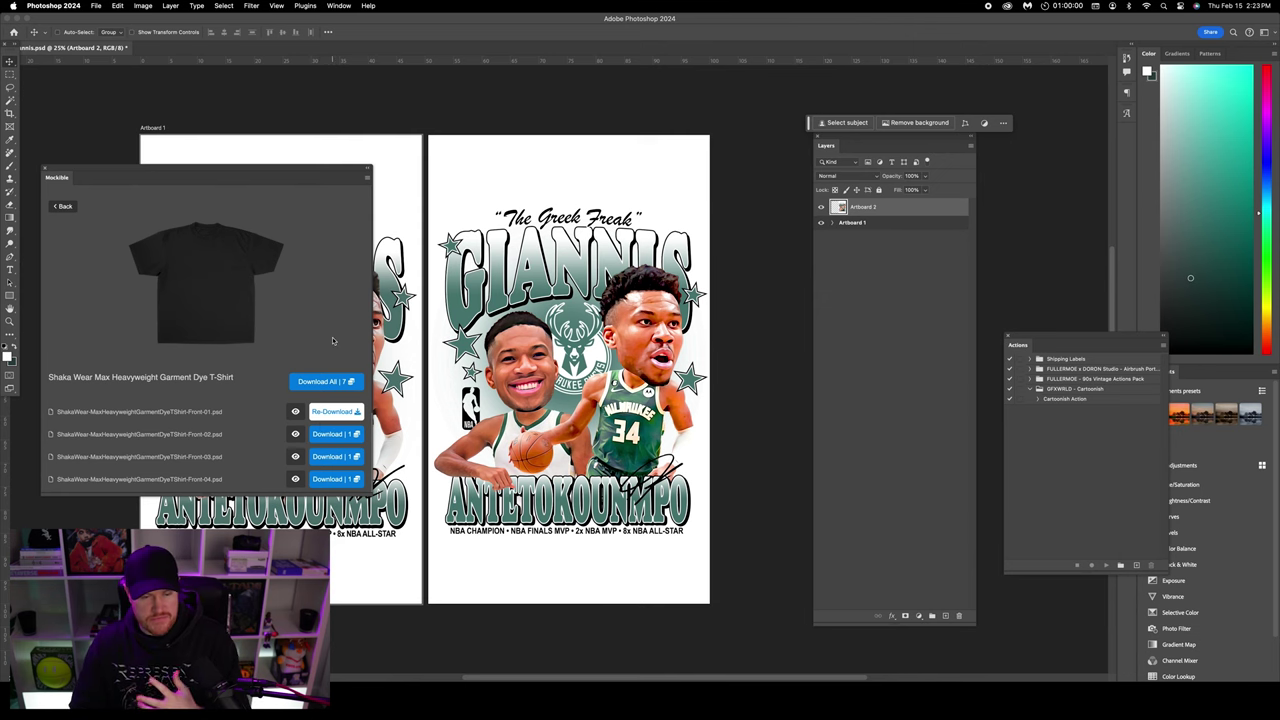
# - Download ShakaWear-MaxHeavyweightGarmentDyeTShirt-Front-01.psd again and open the mockup
pyautogui.scroll(-2, 283, 360)
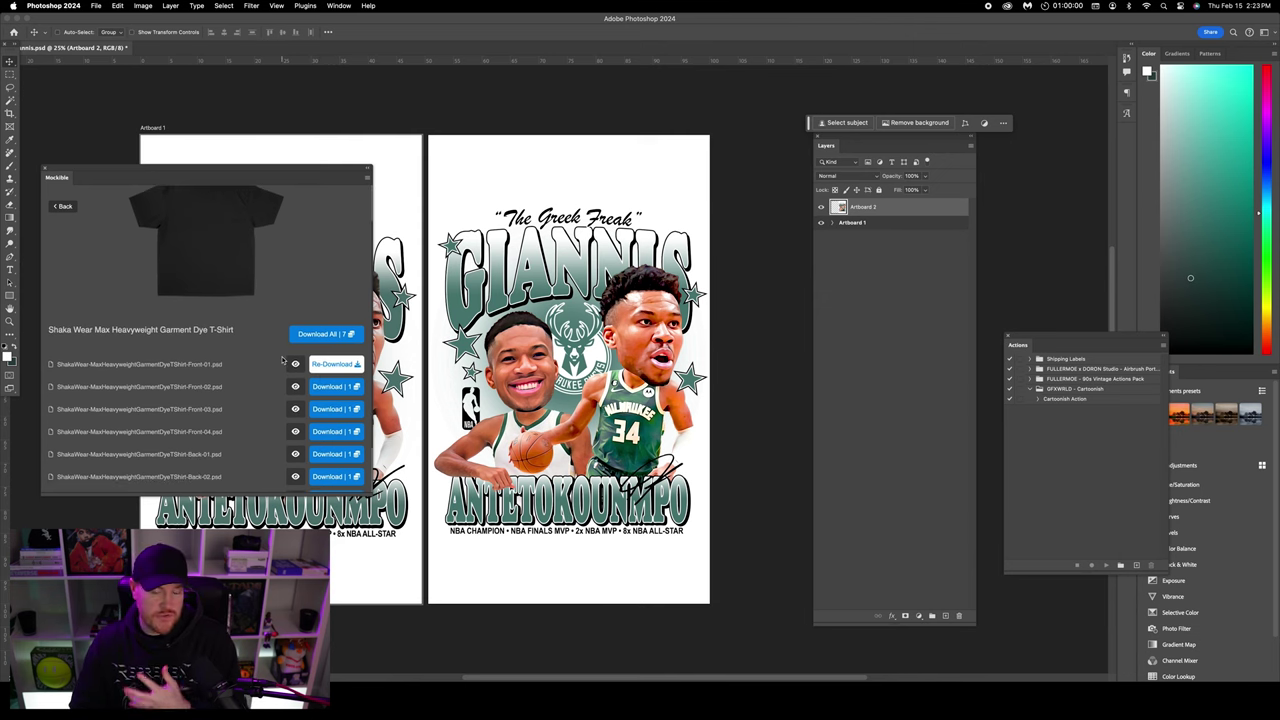
pyautogui.click(338, 365)
pyautogui.click(333, 365)
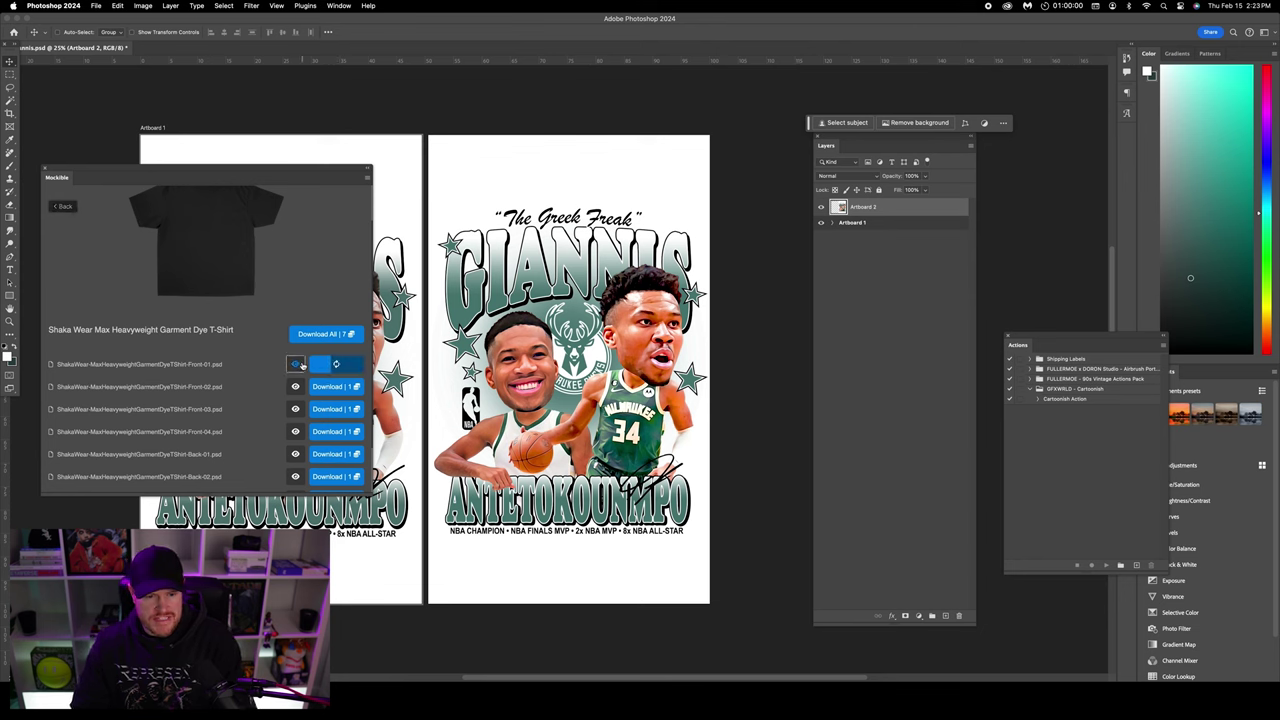
pyautogui.moveTo(300, 409)
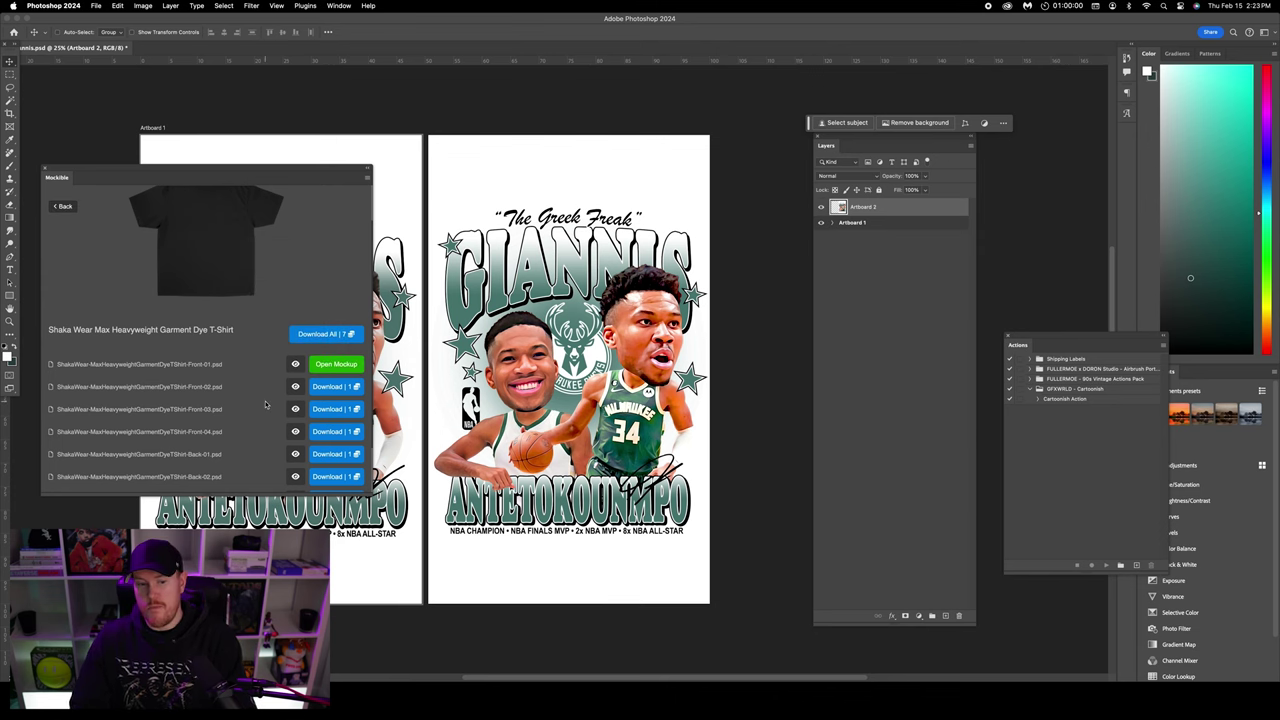
pyautogui.click(336, 362)
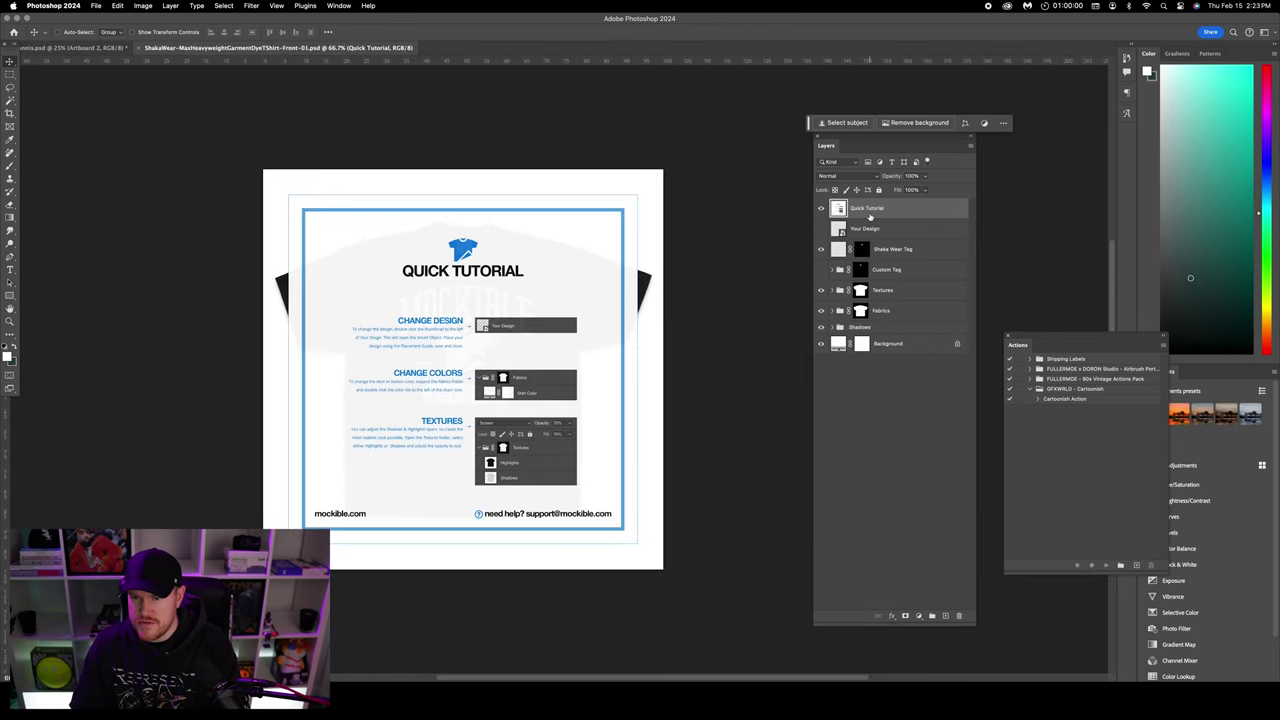
# - Hide the Quick Tutorial layer, switch the shirt fabric from Black to Cream and hide the placeholder Artwork Layer
pyautogui.click(821, 208)
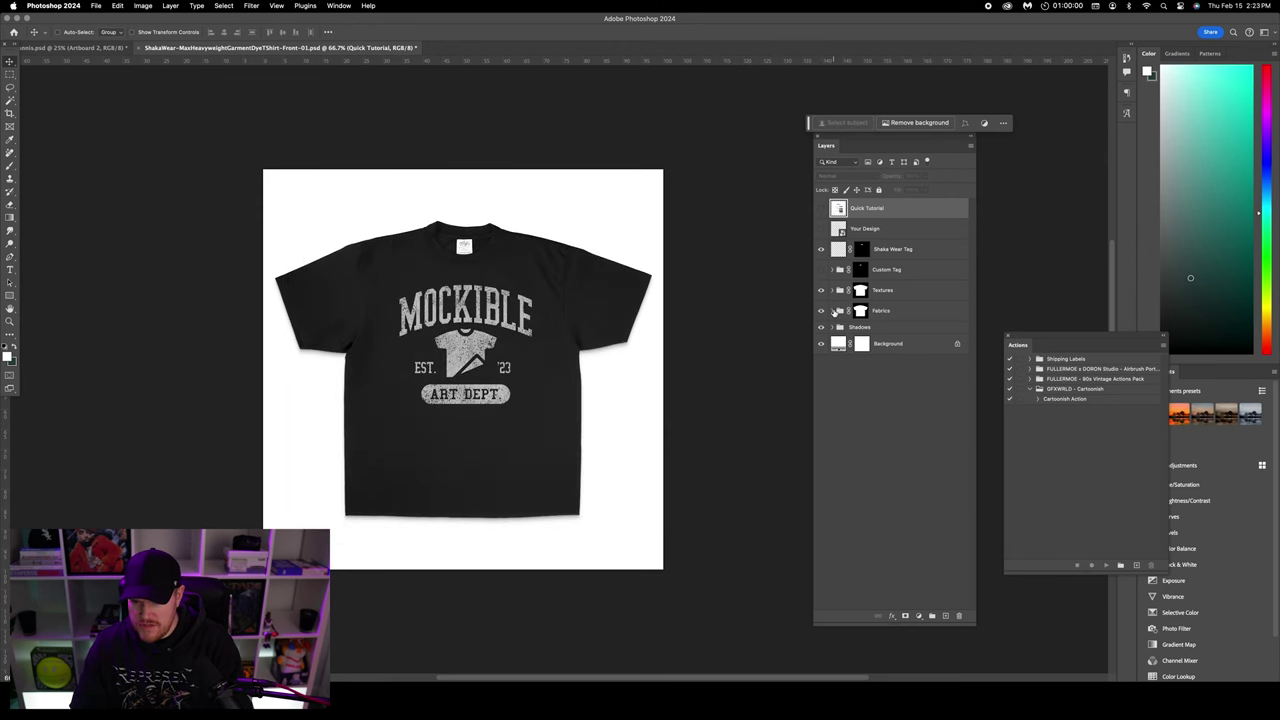
pyautogui.click(832, 311)
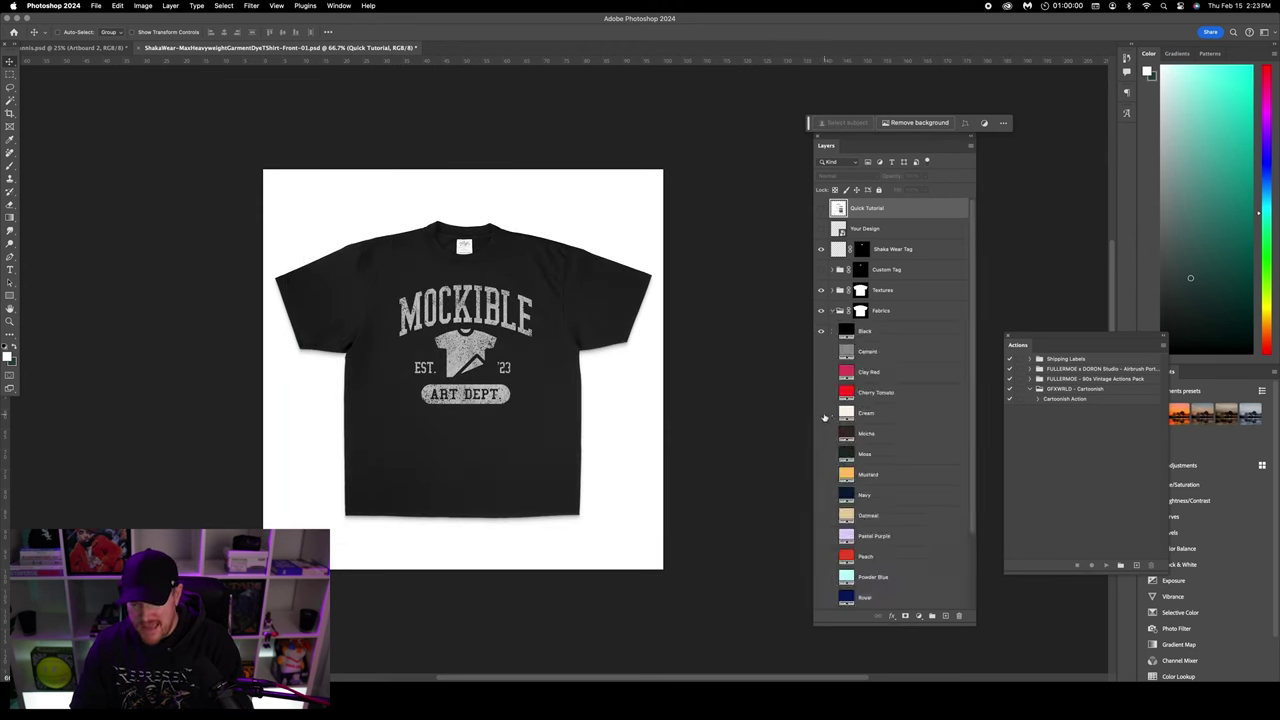
pyautogui.click(822, 331)
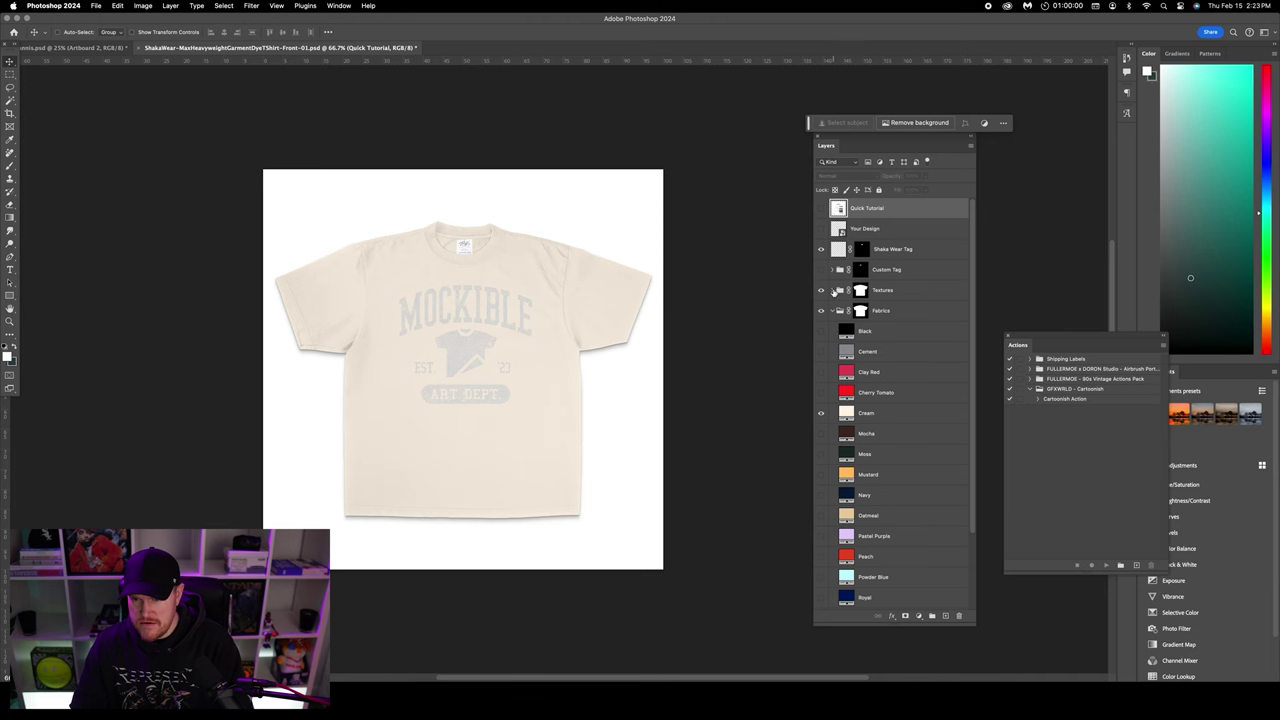
pyautogui.click(832, 290)
pyautogui.click(822, 352)
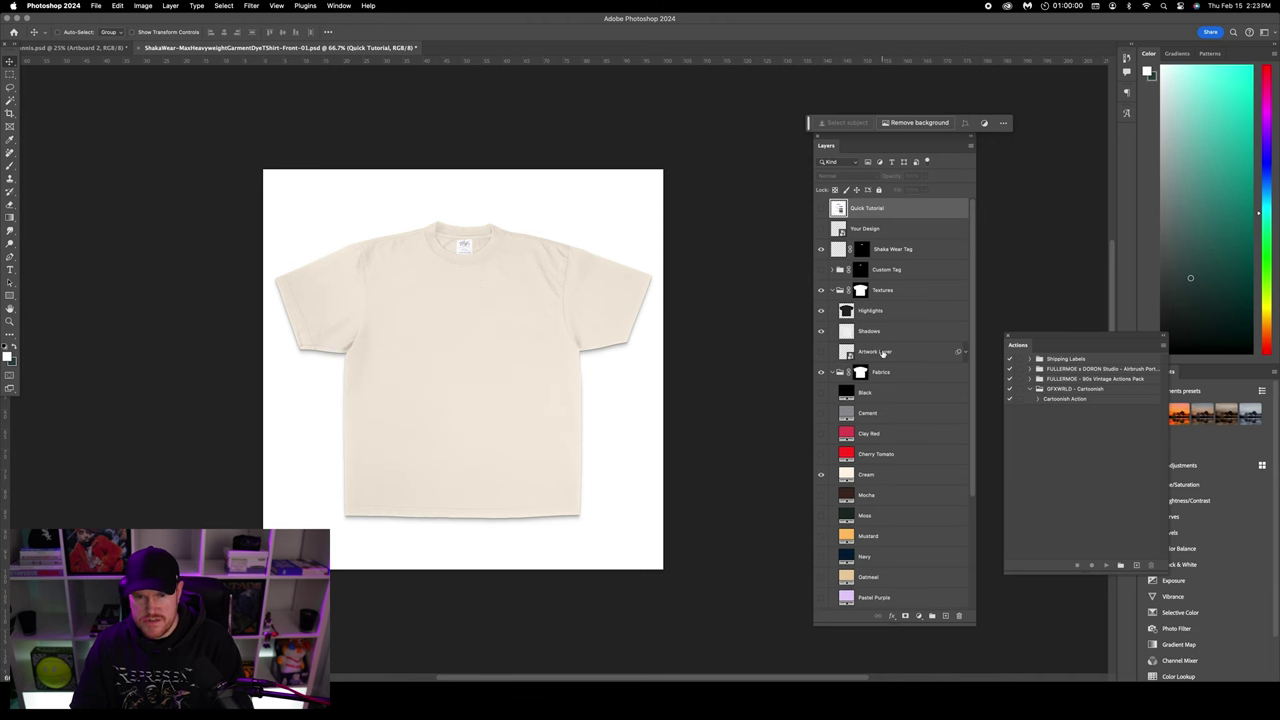
# - Copy the merged Artboard 2 poster and paste it above the Artwork Layer in the T-shirt mockup
pyautogui.click(850, 351)
pyautogui.click(70, 47)
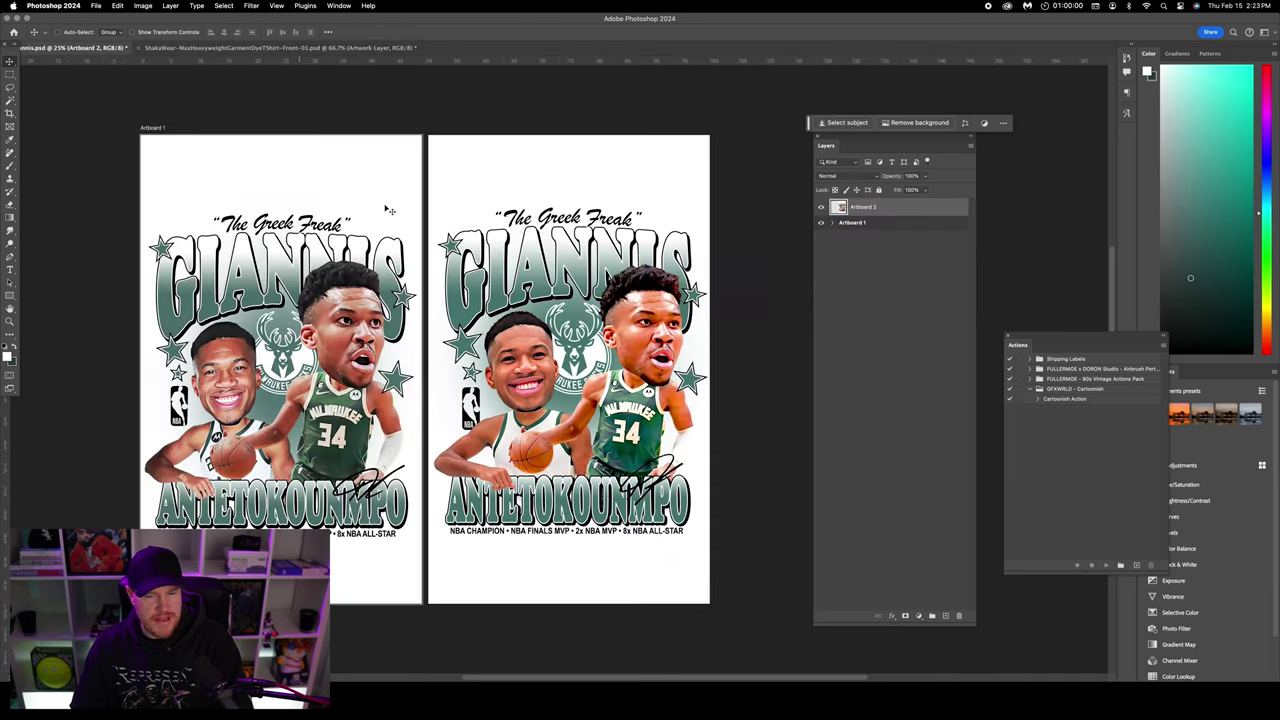
pyautogui.press('super+a')
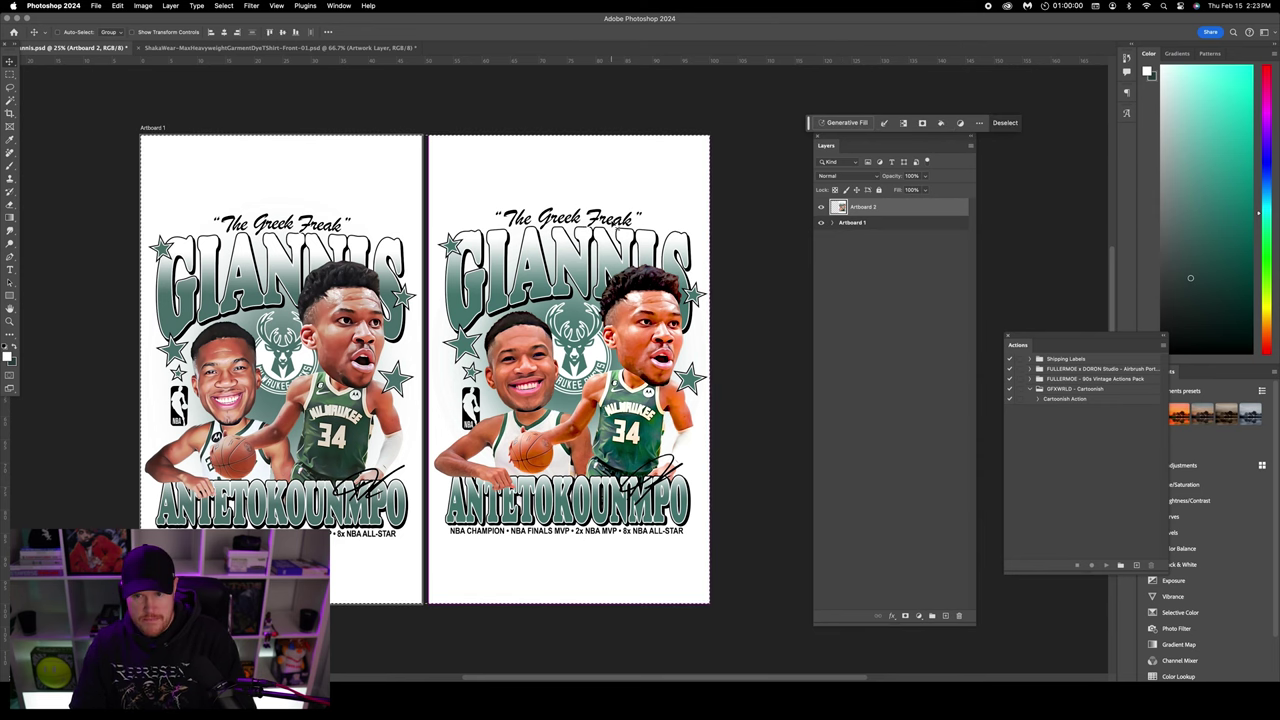
pyautogui.click(280, 47)
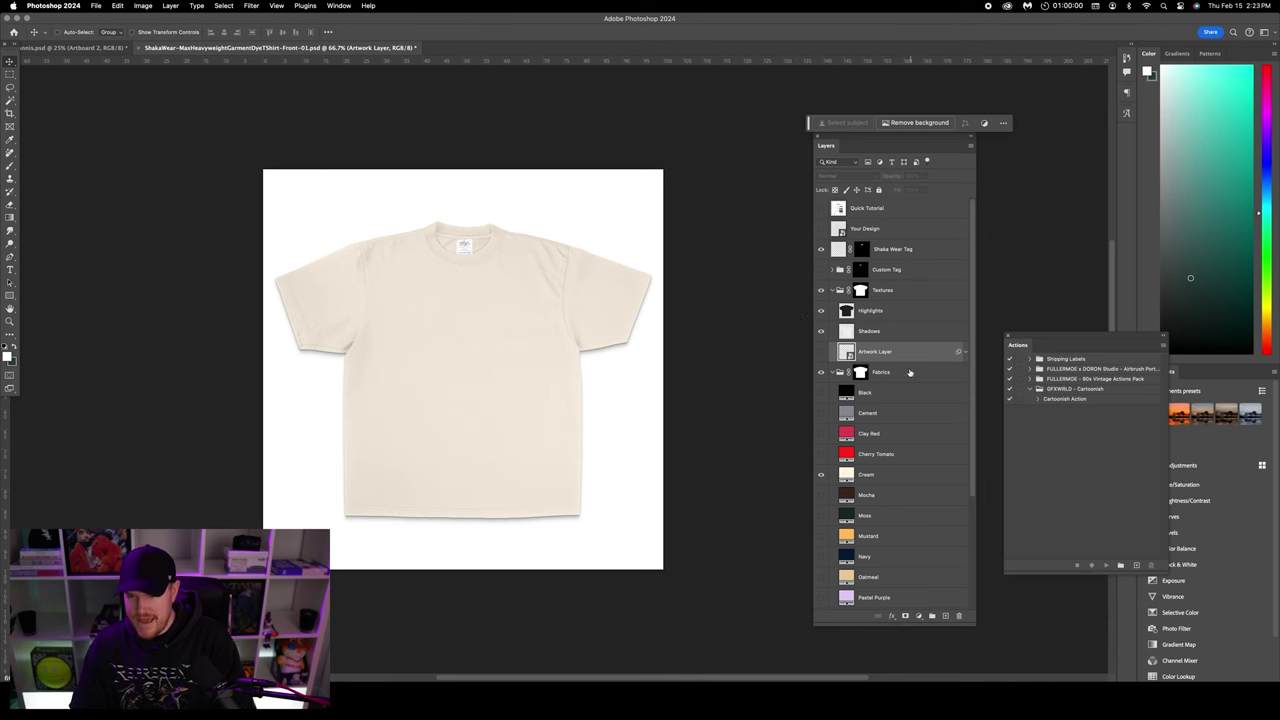
pyautogui.hotkey('ctrl', 'v')
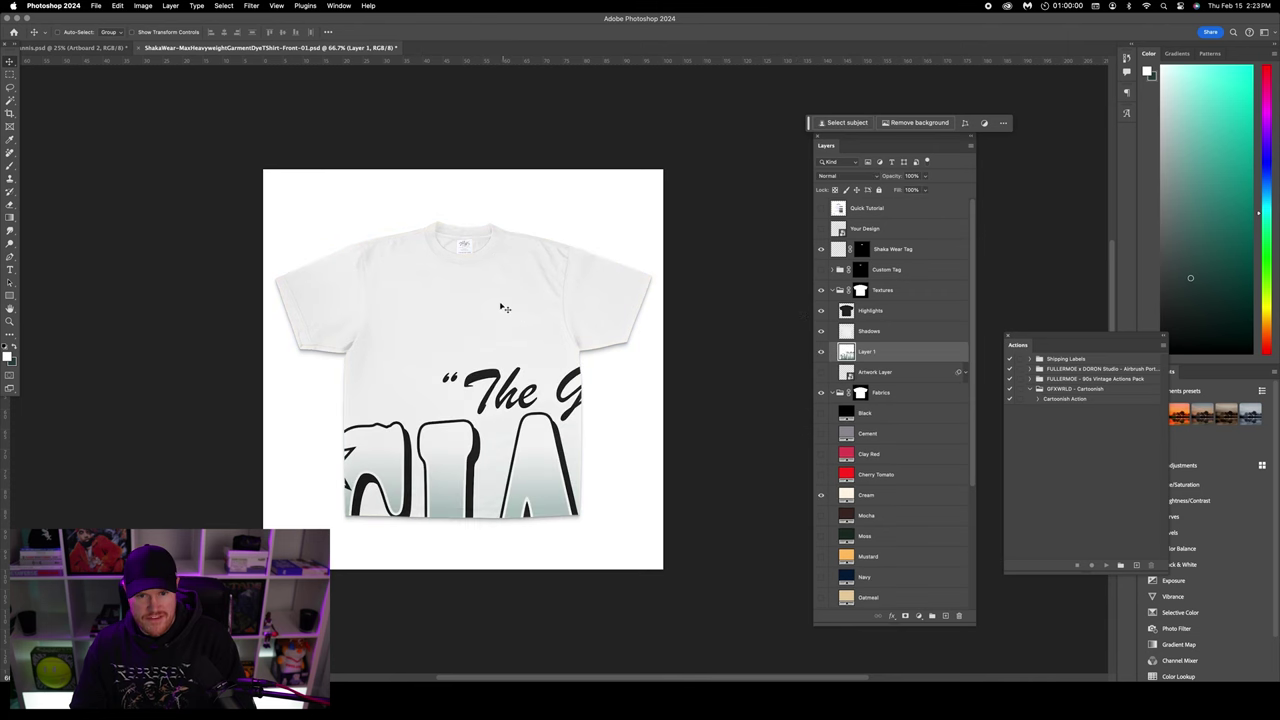
# - Set the pasted poster layer to Multiply blending and convert it to a smart object
pyautogui.click(133, 32)
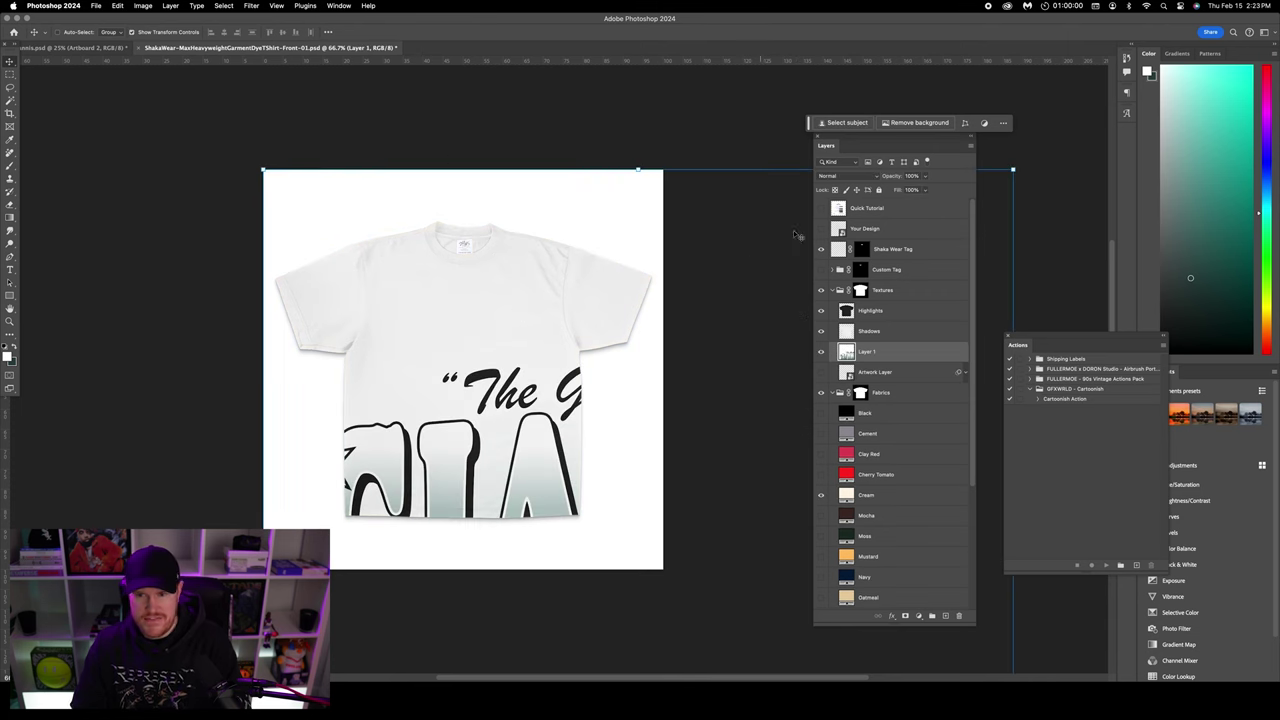
pyautogui.click(836, 176)
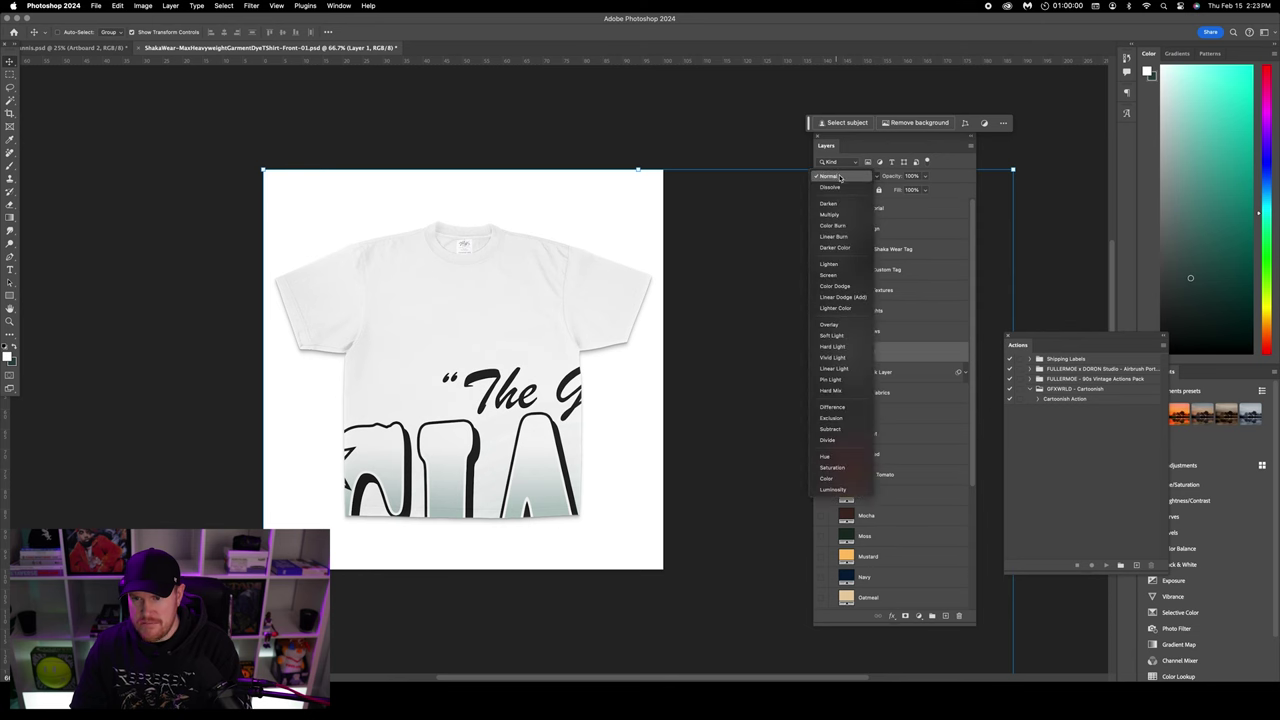
pyautogui.click(829, 214)
pyautogui.press('super+minus')
pyautogui.press('super+minus')
pyautogui.press('super+minus')
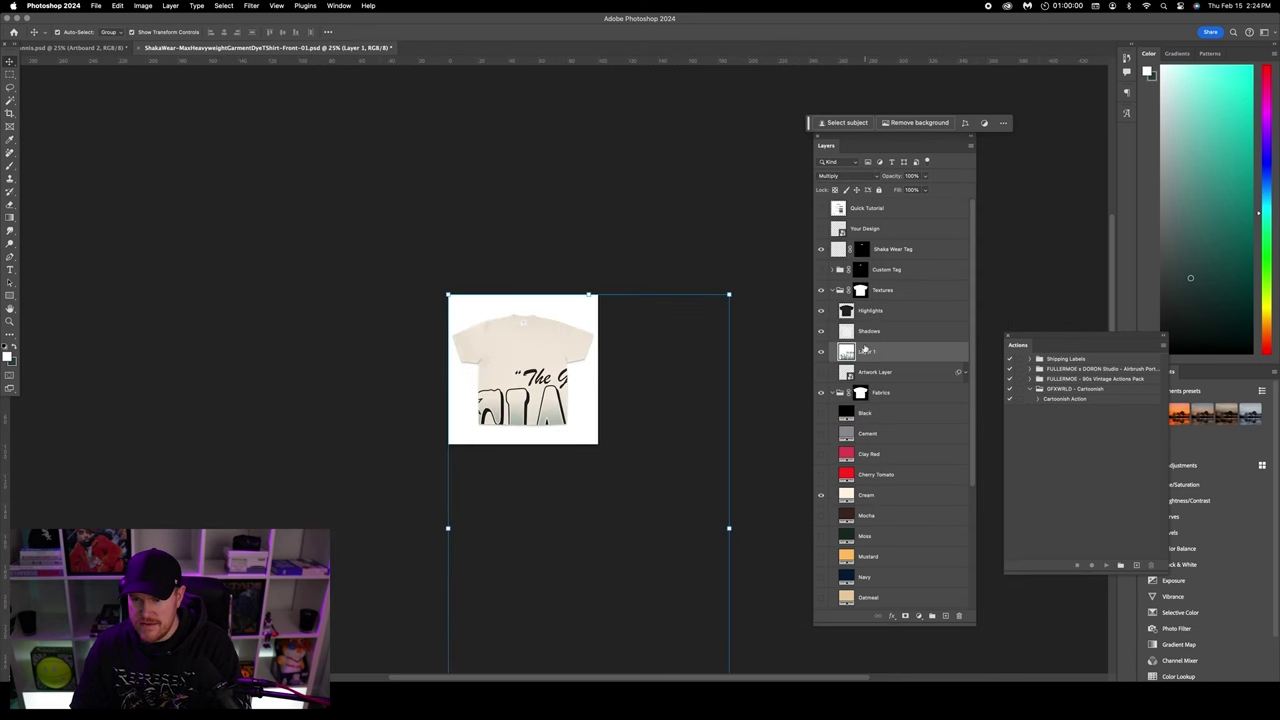
pyautogui.press('super+minus')
pyautogui.press('super+minus')
pyautogui.rightClick(886, 352)
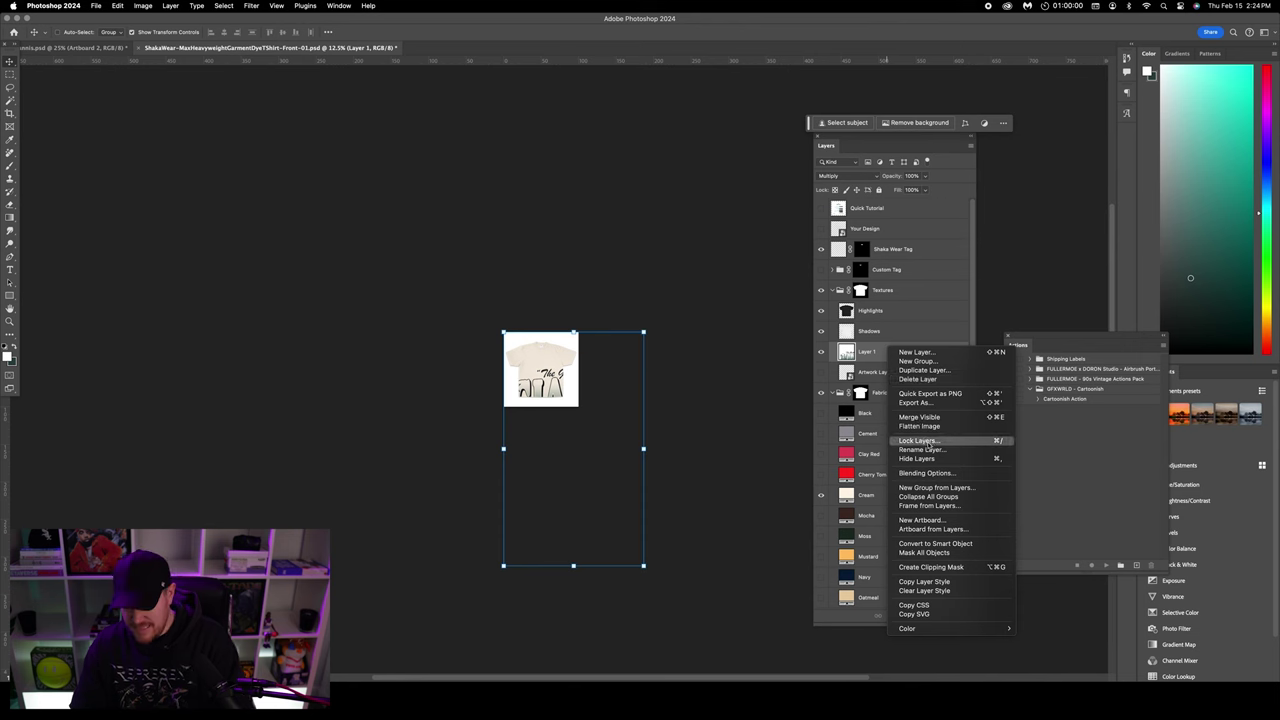
pyautogui.click(717, 495)
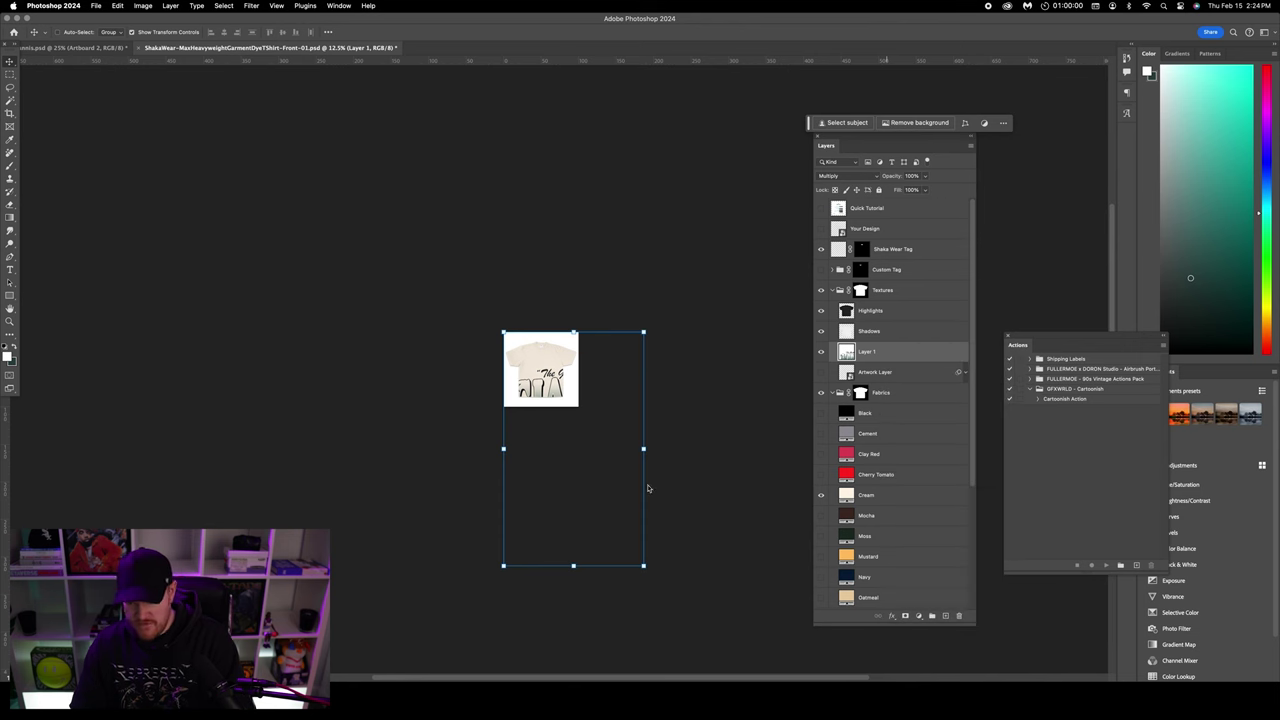
# - Scale the poster down to about 22.7% and center it on the front of the shirt
pyautogui.moveTo(643, 566); pyautogui.dragTo(540, 378)
pyautogui.press('super+equal')
pyautogui.press('super+equal')
pyautogui.press('super+equal')
pyautogui.press('super+equal')
pyautogui.press('super+equal')
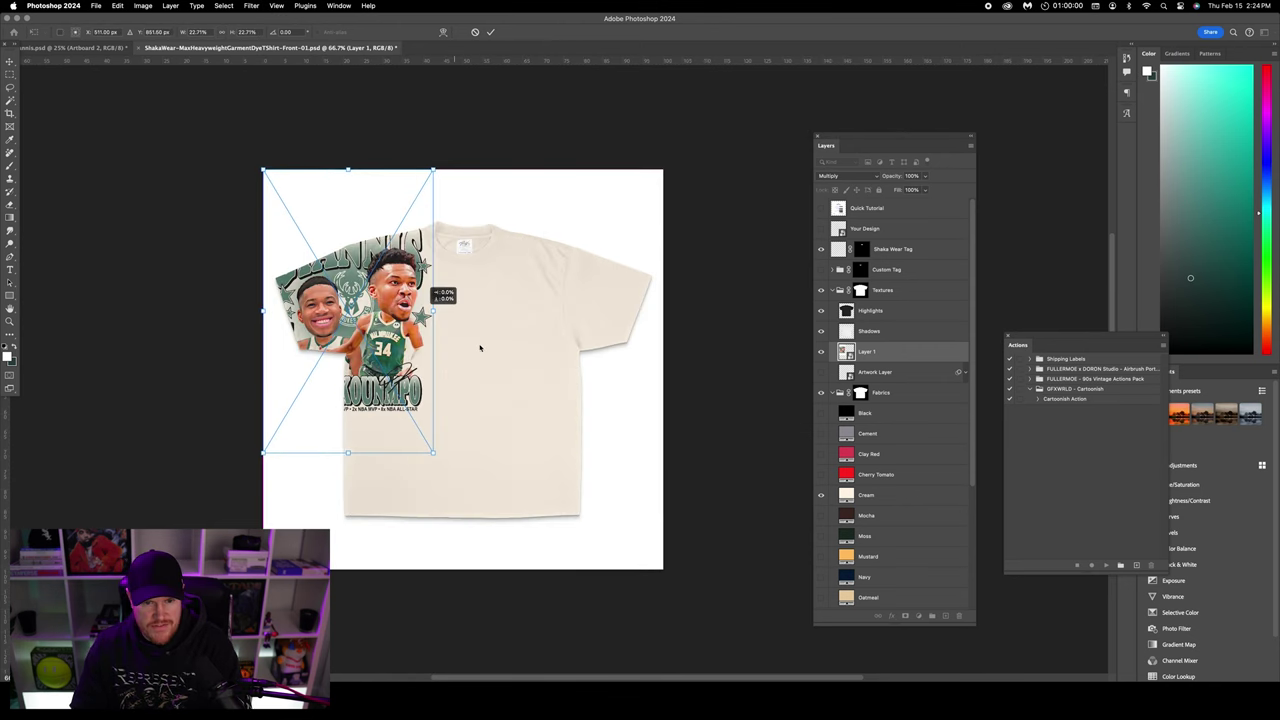
pyautogui.moveTo(418, 307); pyautogui.dragTo(530, 382)
pyautogui.click(533, 128)
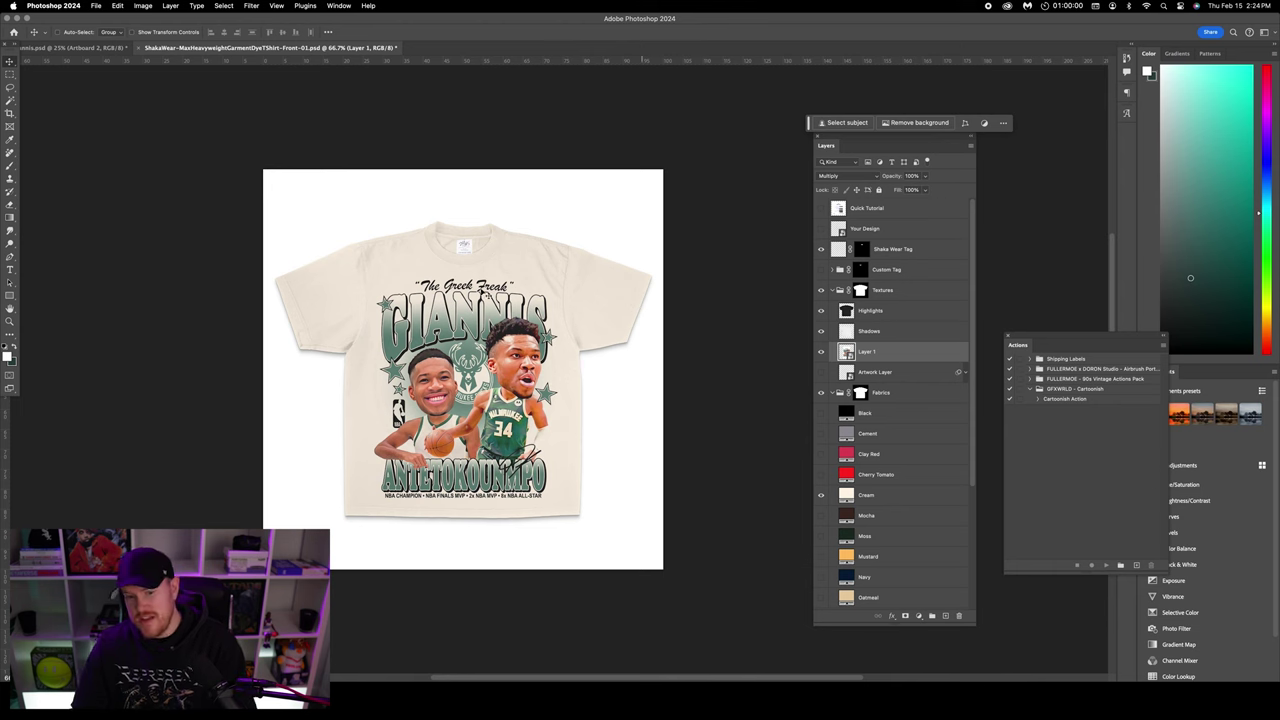
# - Set the poster layer's blend mode to Normal and fade out its whites with a split Blend If highlight value of about 185 / 255
pyautogui.click(852, 176)
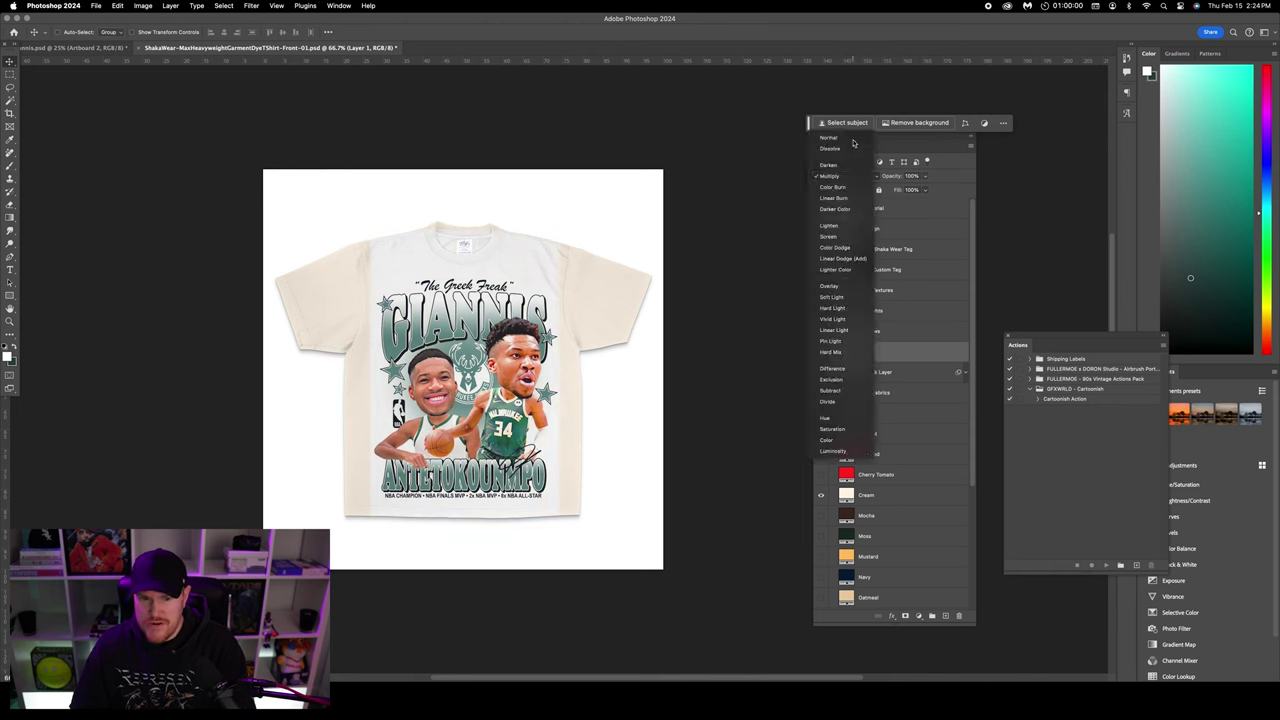
pyautogui.click(830, 137)
pyautogui.doubleClick(903, 355)
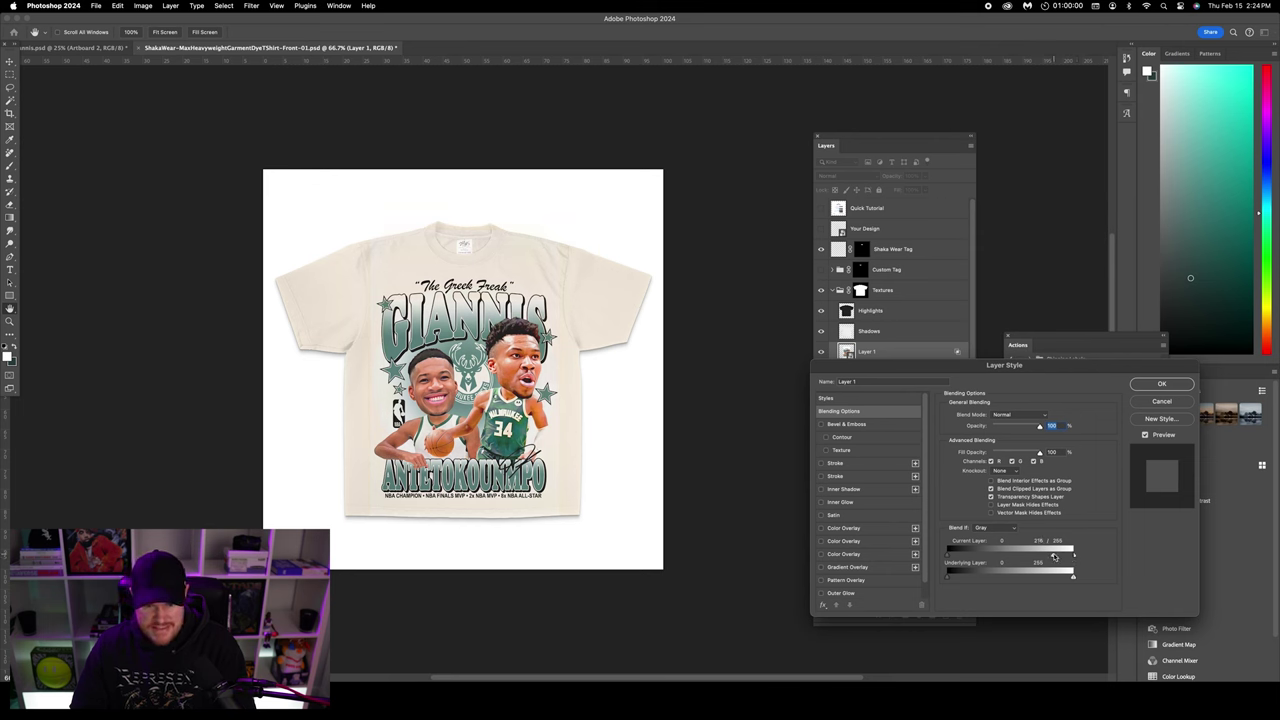
pyautogui.moveTo(1051, 556); pyautogui.dragTo(1040, 556)
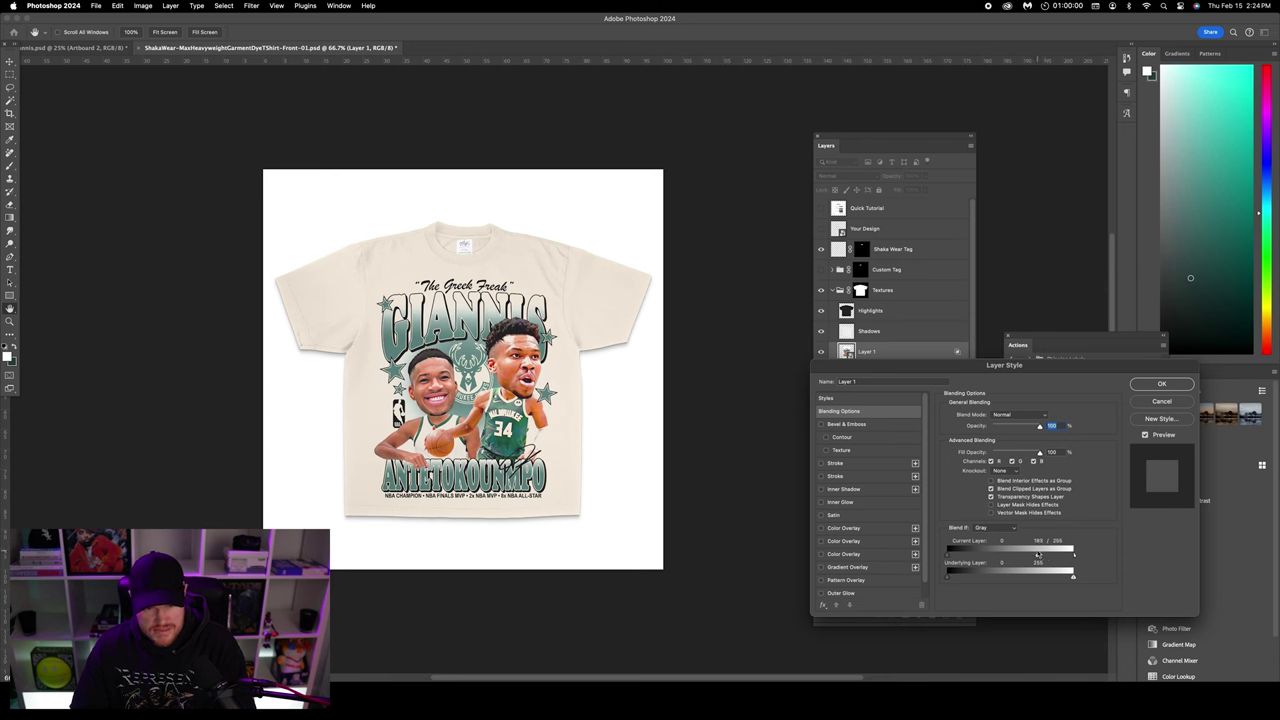
pyautogui.click(1163, 385)
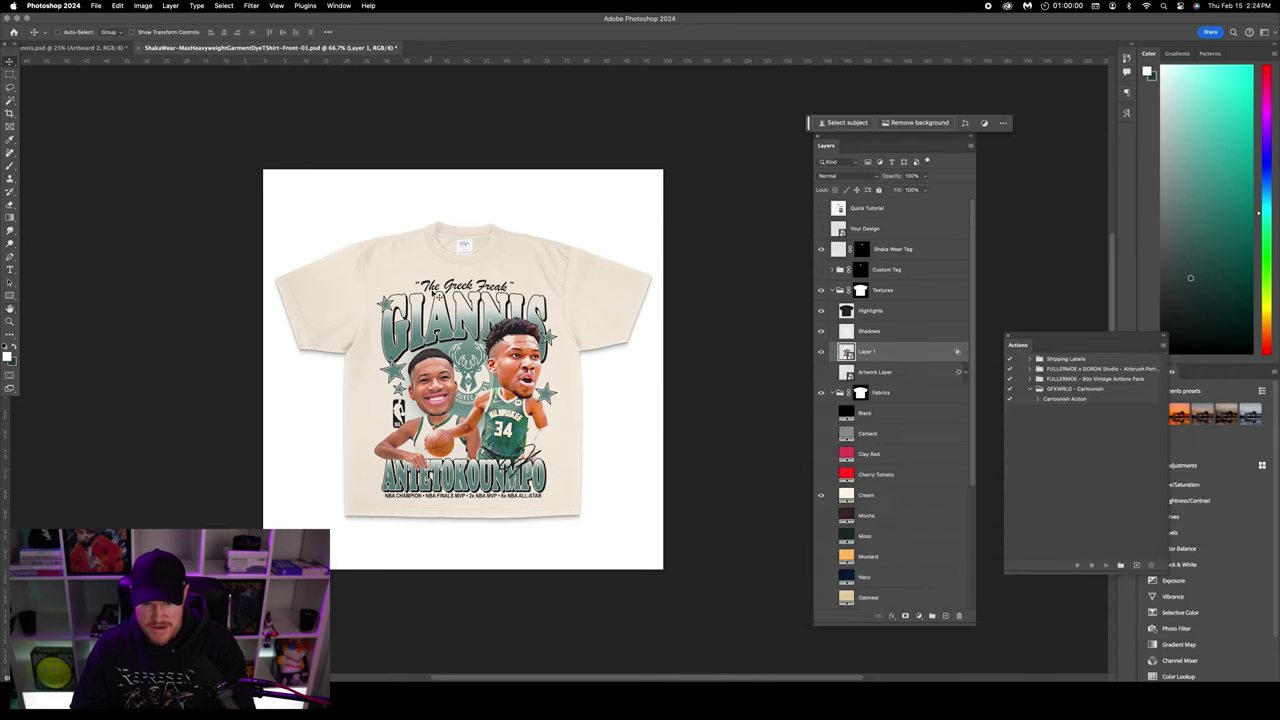
# - Preview the shirt in White fabric by showing White and hiding Cream, and switch the Cream fabric back on
pyautogui.scroll(-3, 882, 483)
pyautogui.scroll(-5, 880, 483)
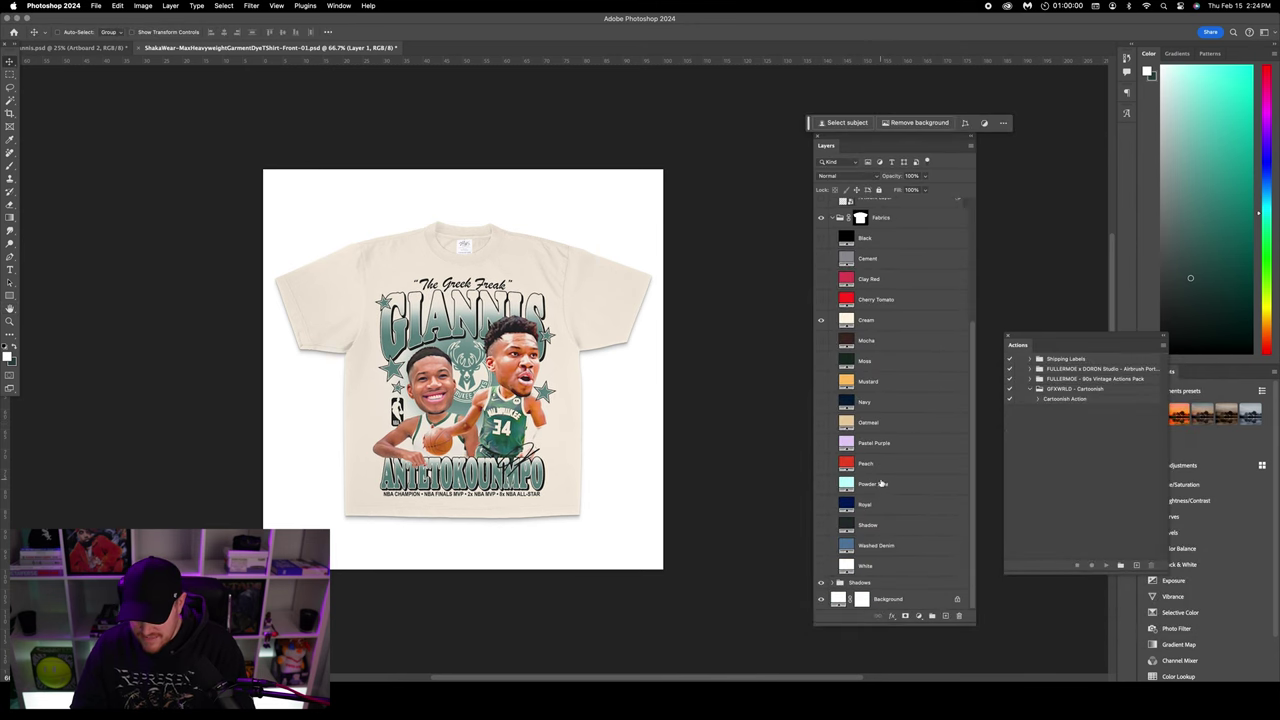
pyautogui.click(821, 566)
pyautogui.click(821, 320)
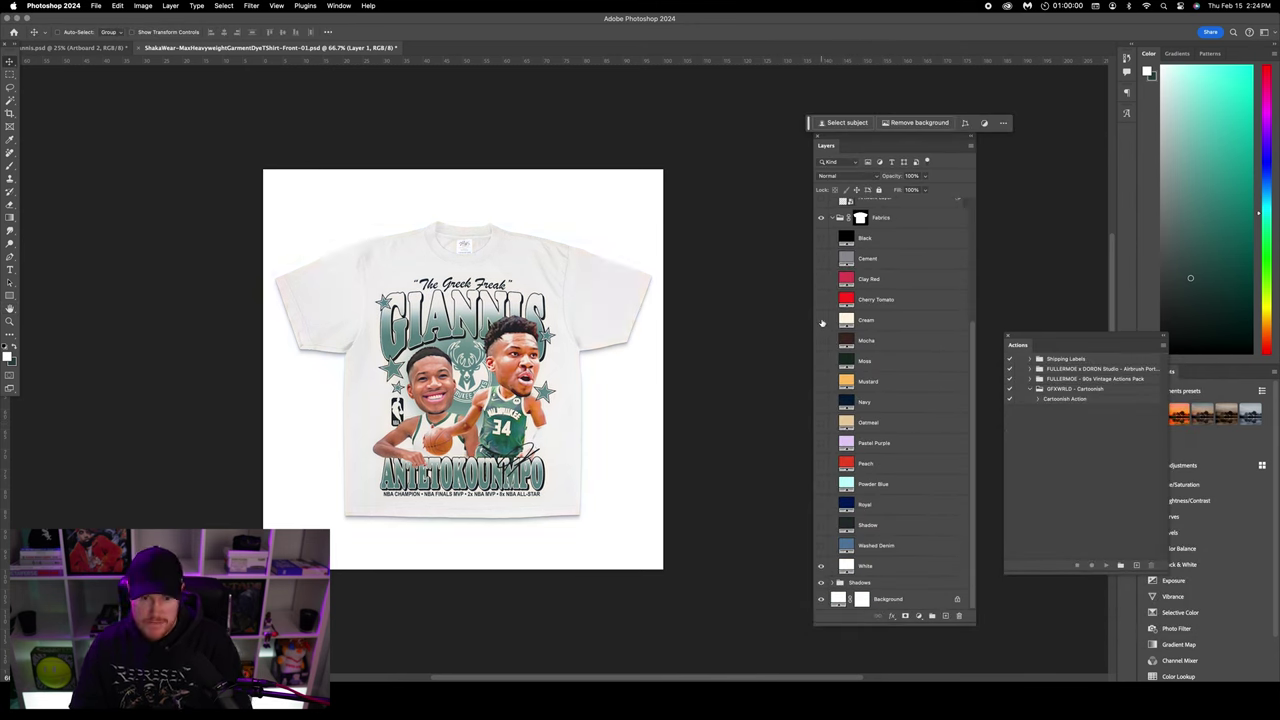
pyautogui.click(821, 320)
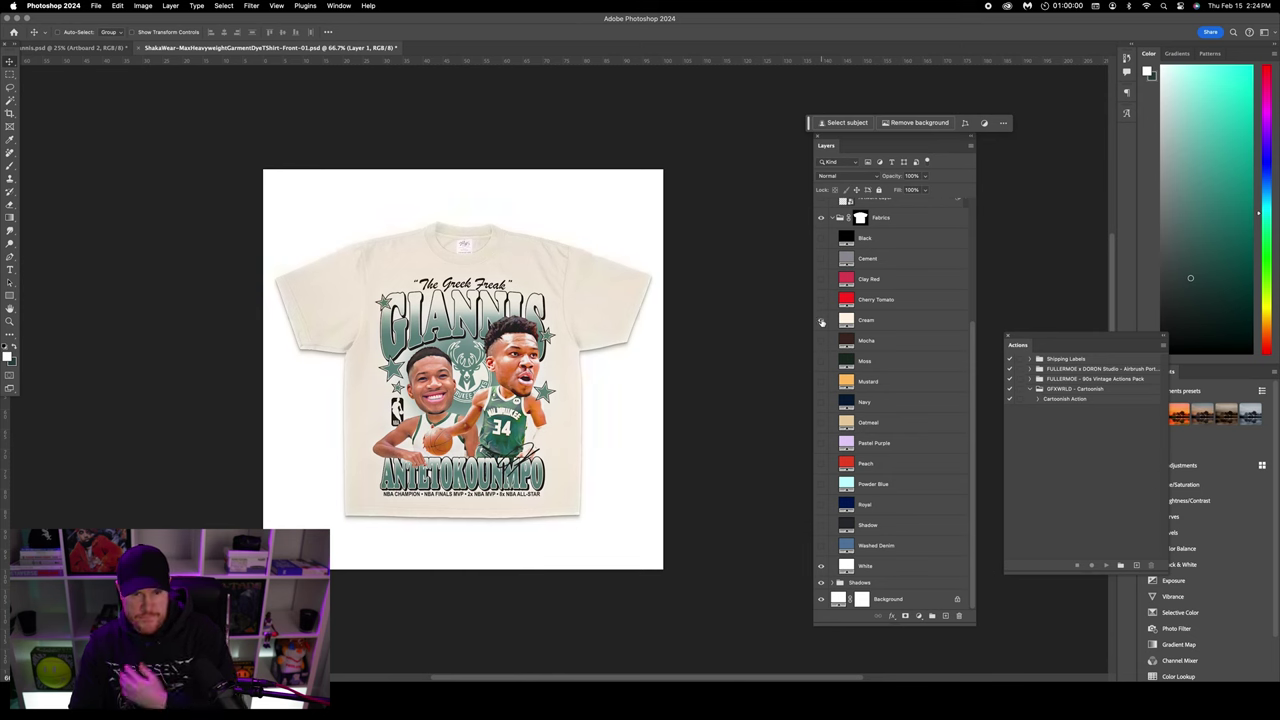
# - Hide the Background layer and the Shadows group to isolate the shirt on transparency, and begin exporting the mockup
pyautogui.click(821, 598)
pyautogui.click(96, 5)
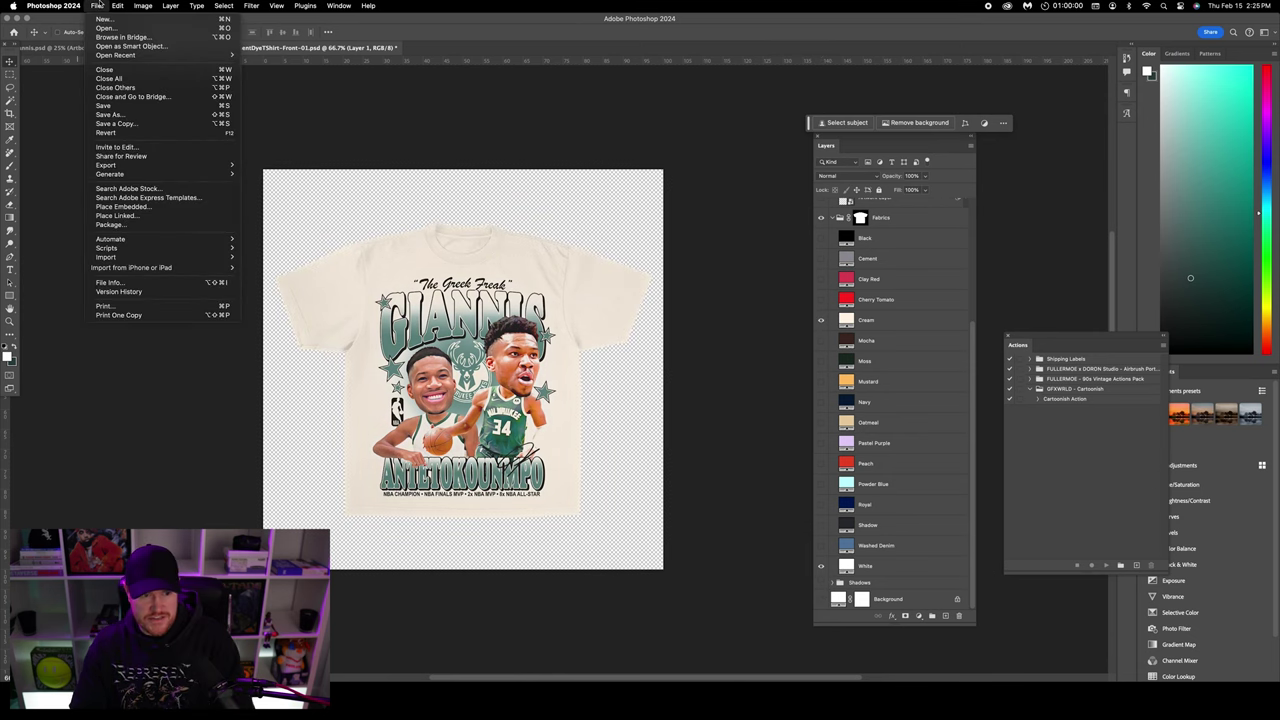
pyautogui.moveTo(150, 165)
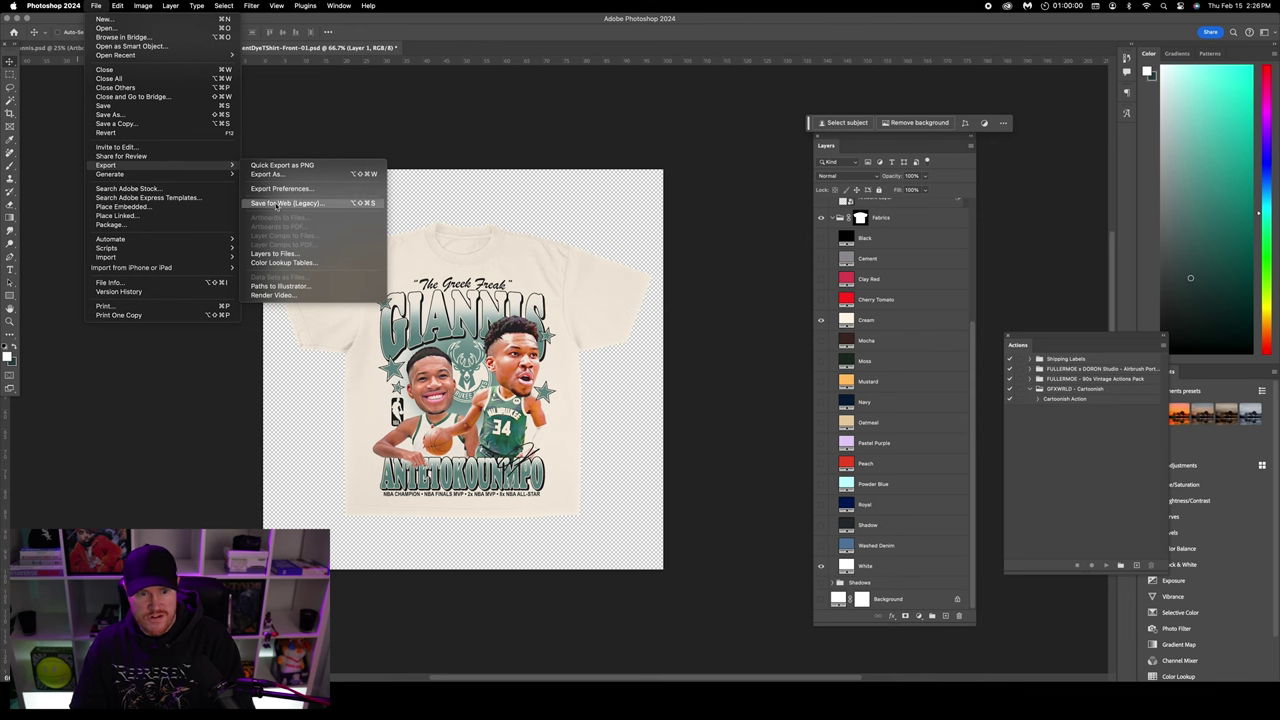